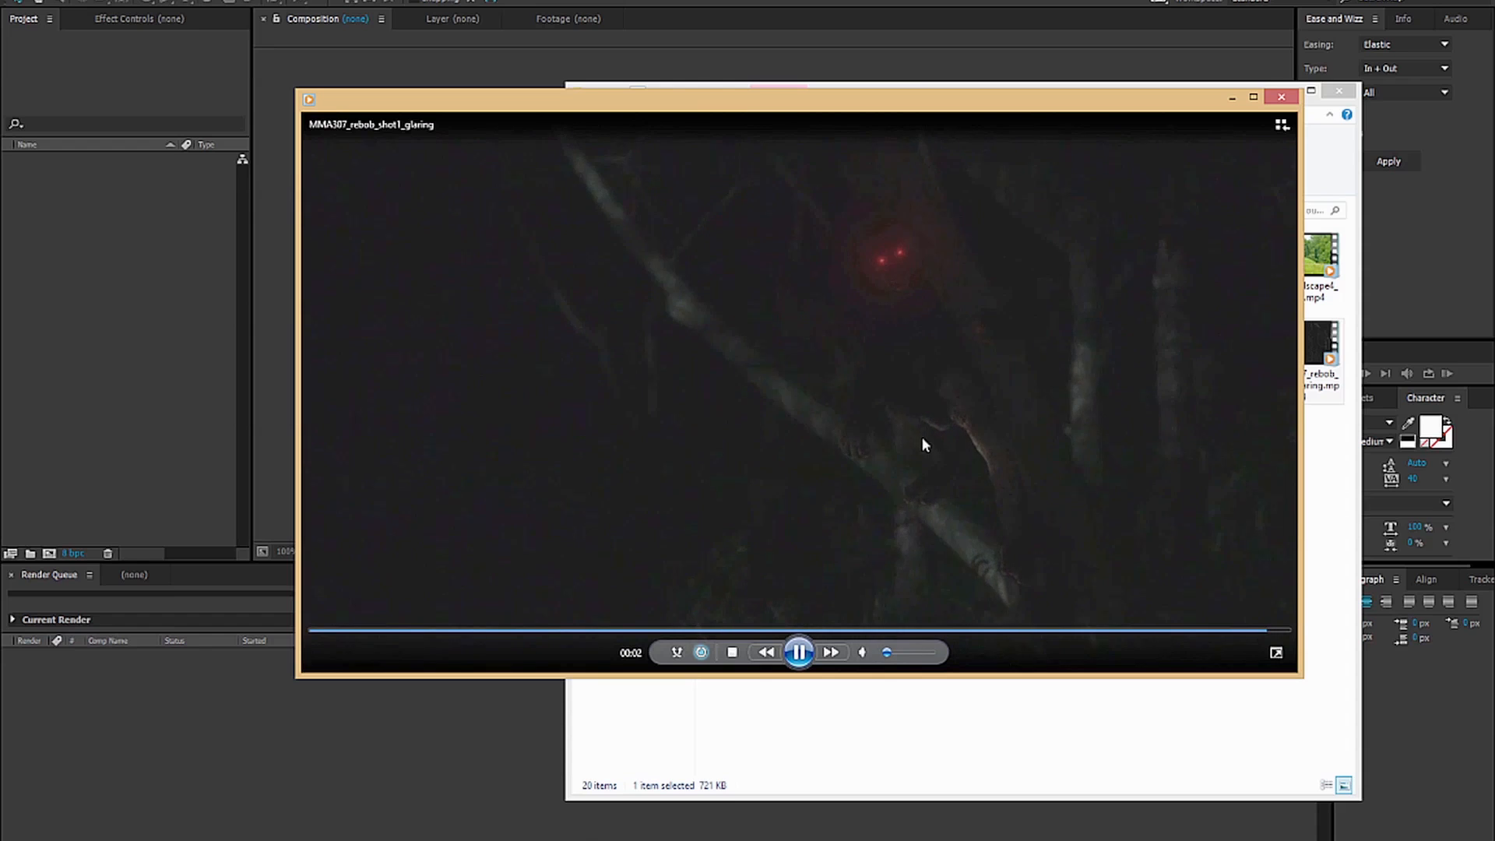
# Close the reference video playback and return to the empty project without importing anything.
pyautogui.click(1282, 97)
pyautogui.click(156, 320)
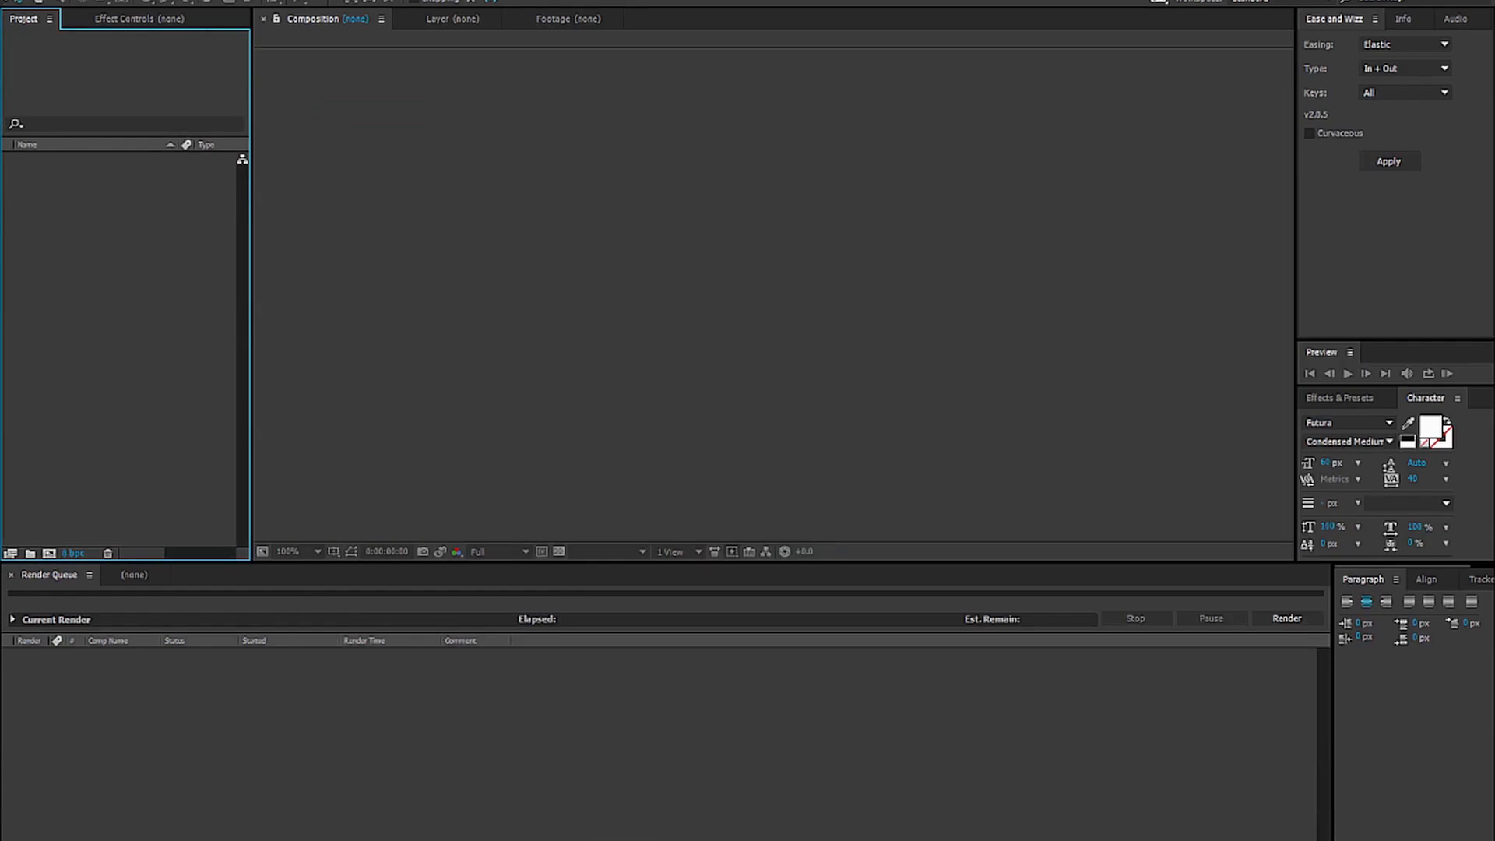
pyautogui.doubleClick(103, 231)
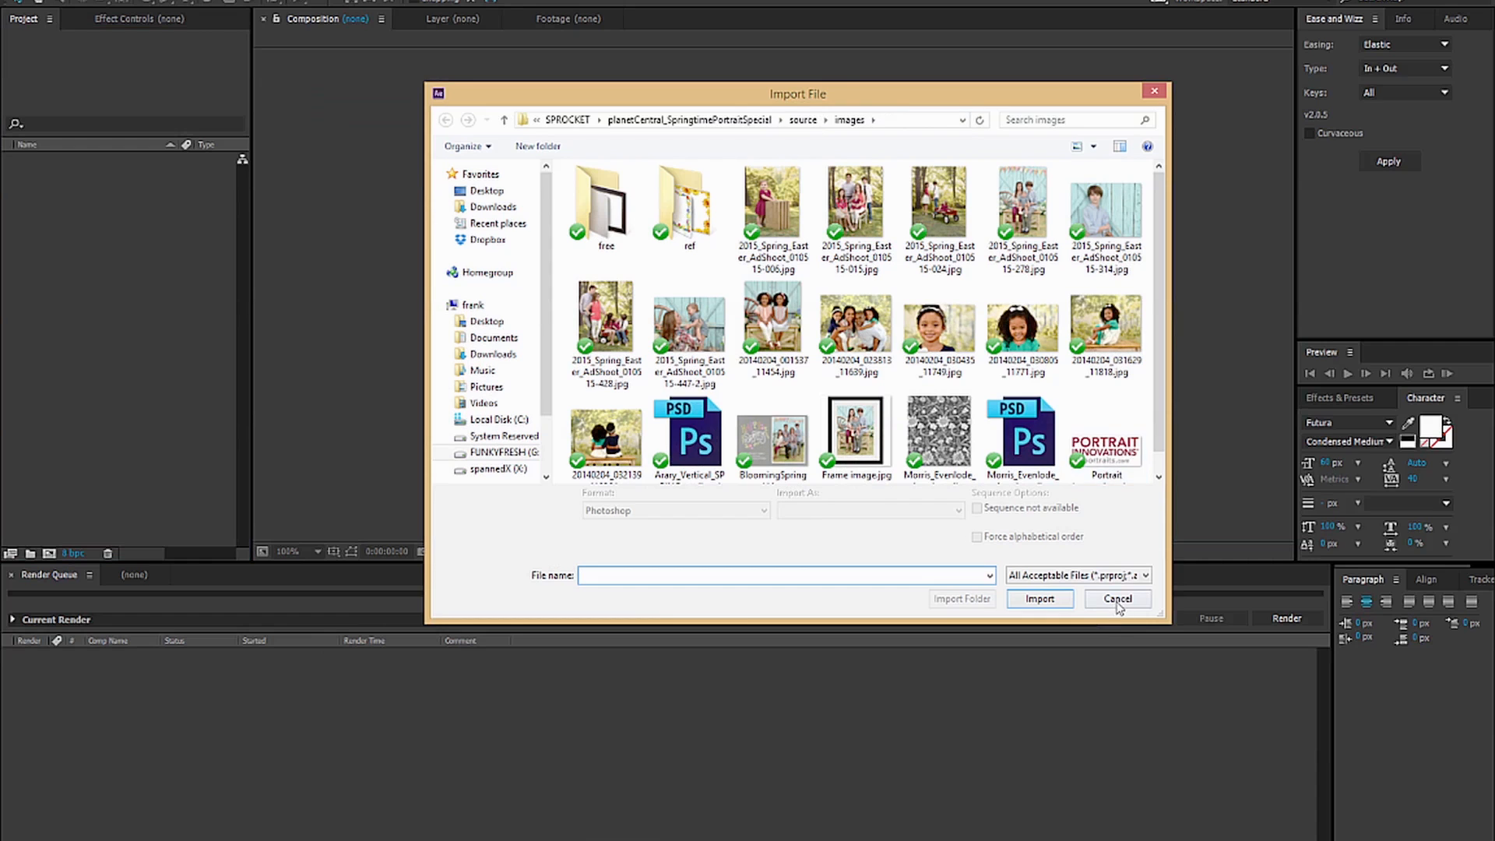
pyautogui.press('Escape')
# Start saving the project under a new name, in Dropbox > Personal > KI_class_02-26-2015 > AE.
pyautogui.click(11, 2)
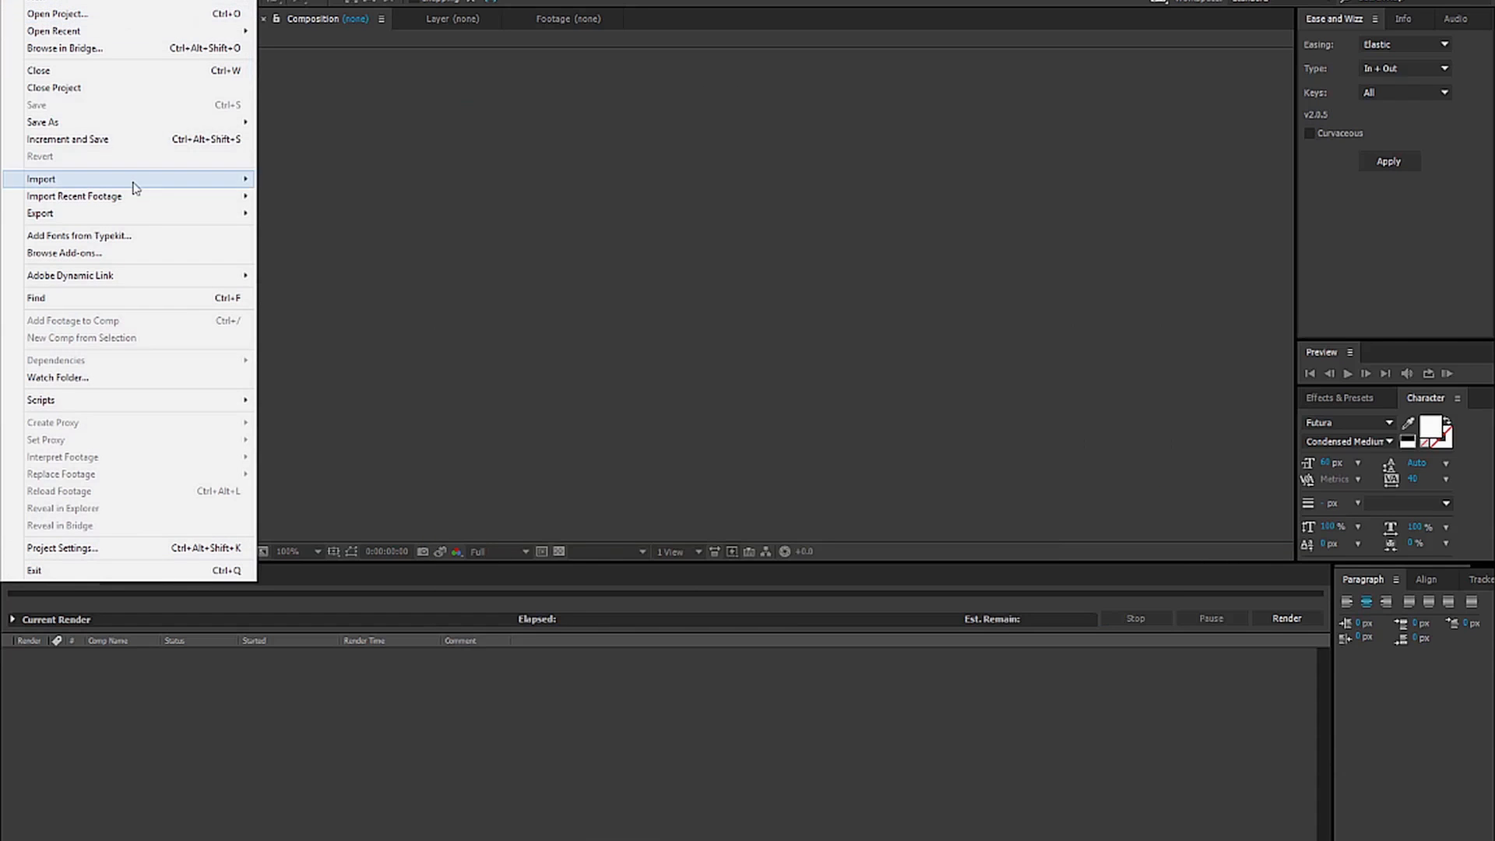
pyautogui.moveTo(120, 124)
pyautogui.click(414, 121)
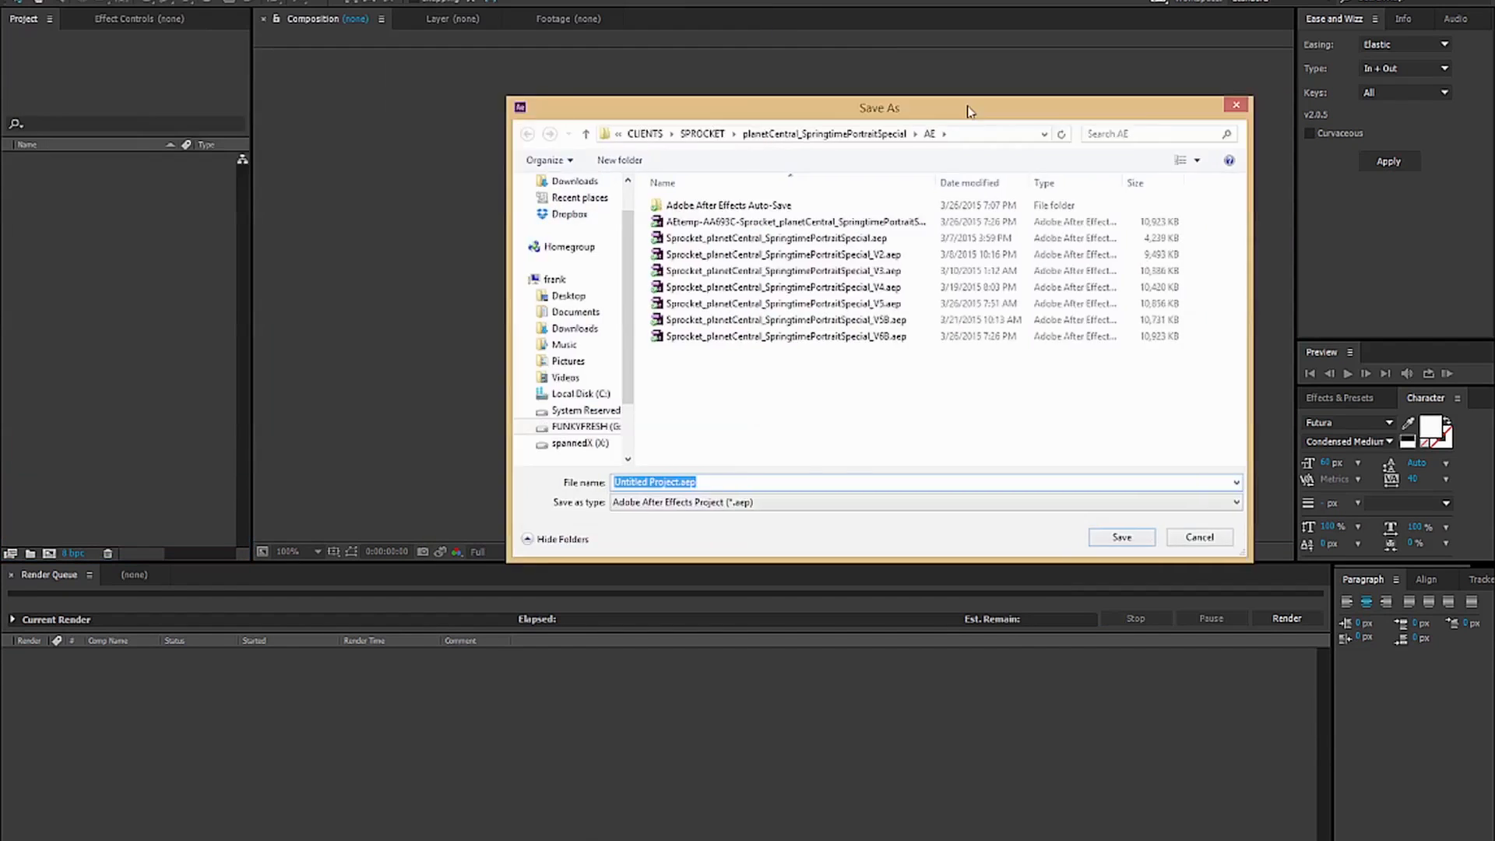
pyautogui.moveTo(968, 112); pyautogui.dragTo(793, 96)
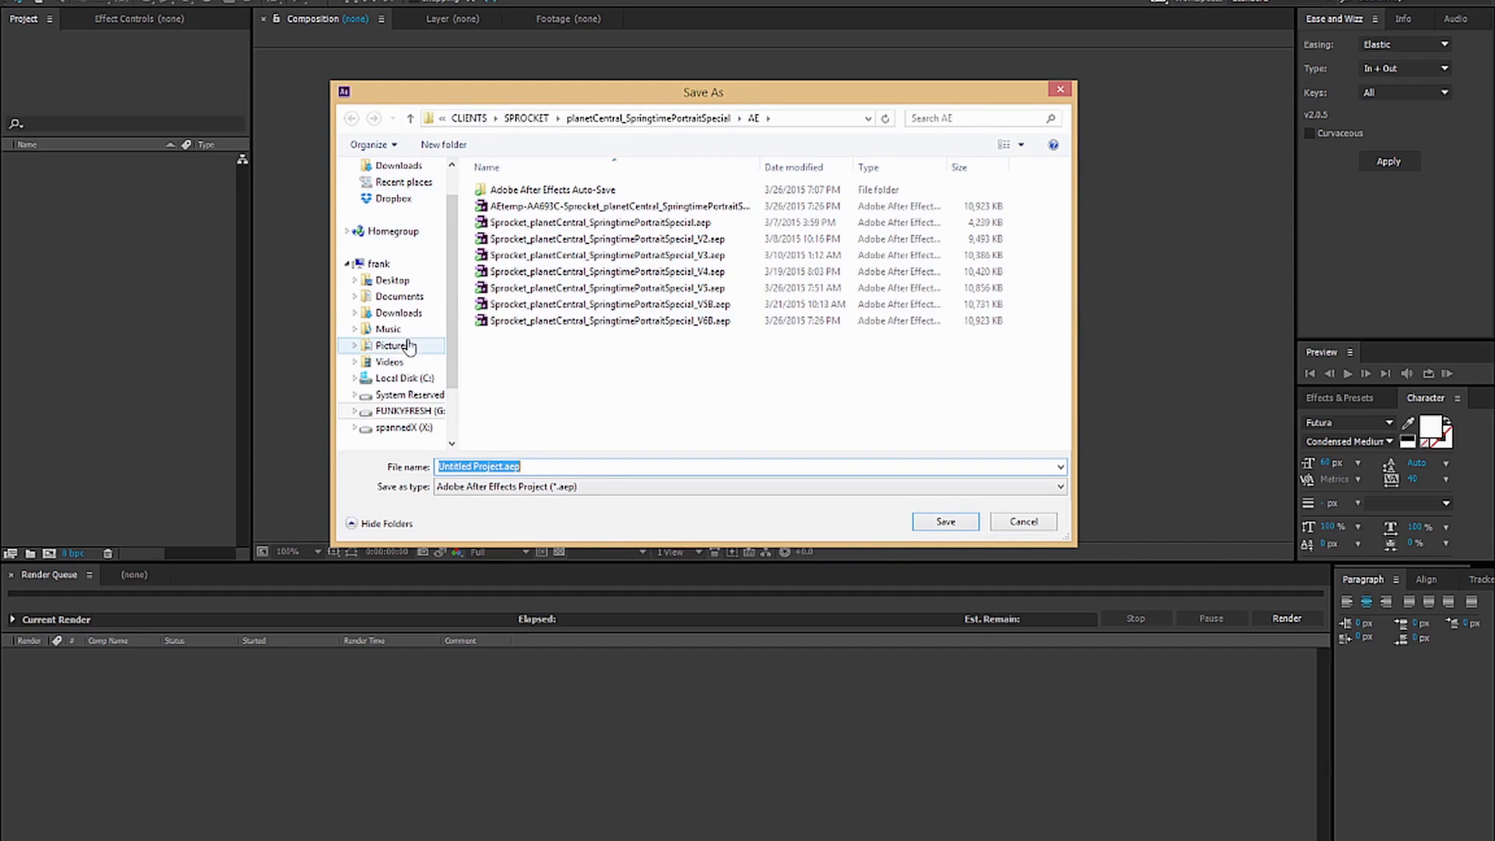
pyautogui.click(395, 199)
pyautogui.click(543, 306)
pyautogui.doubleClick(543, 306)
pyautogui.doubleClick(859, 207)
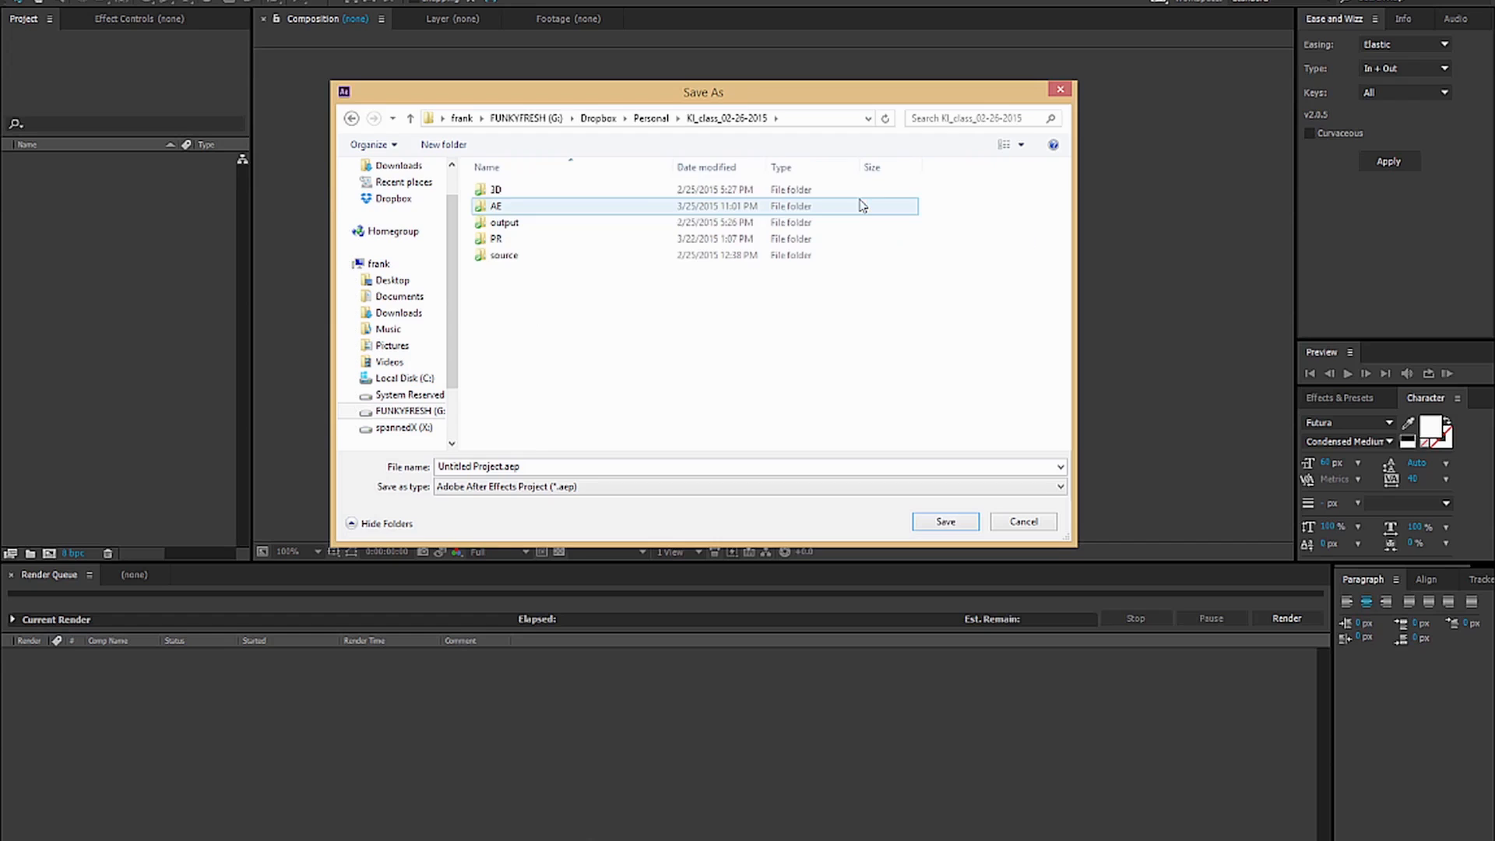
pyautogui.doubleClick(524, 206)
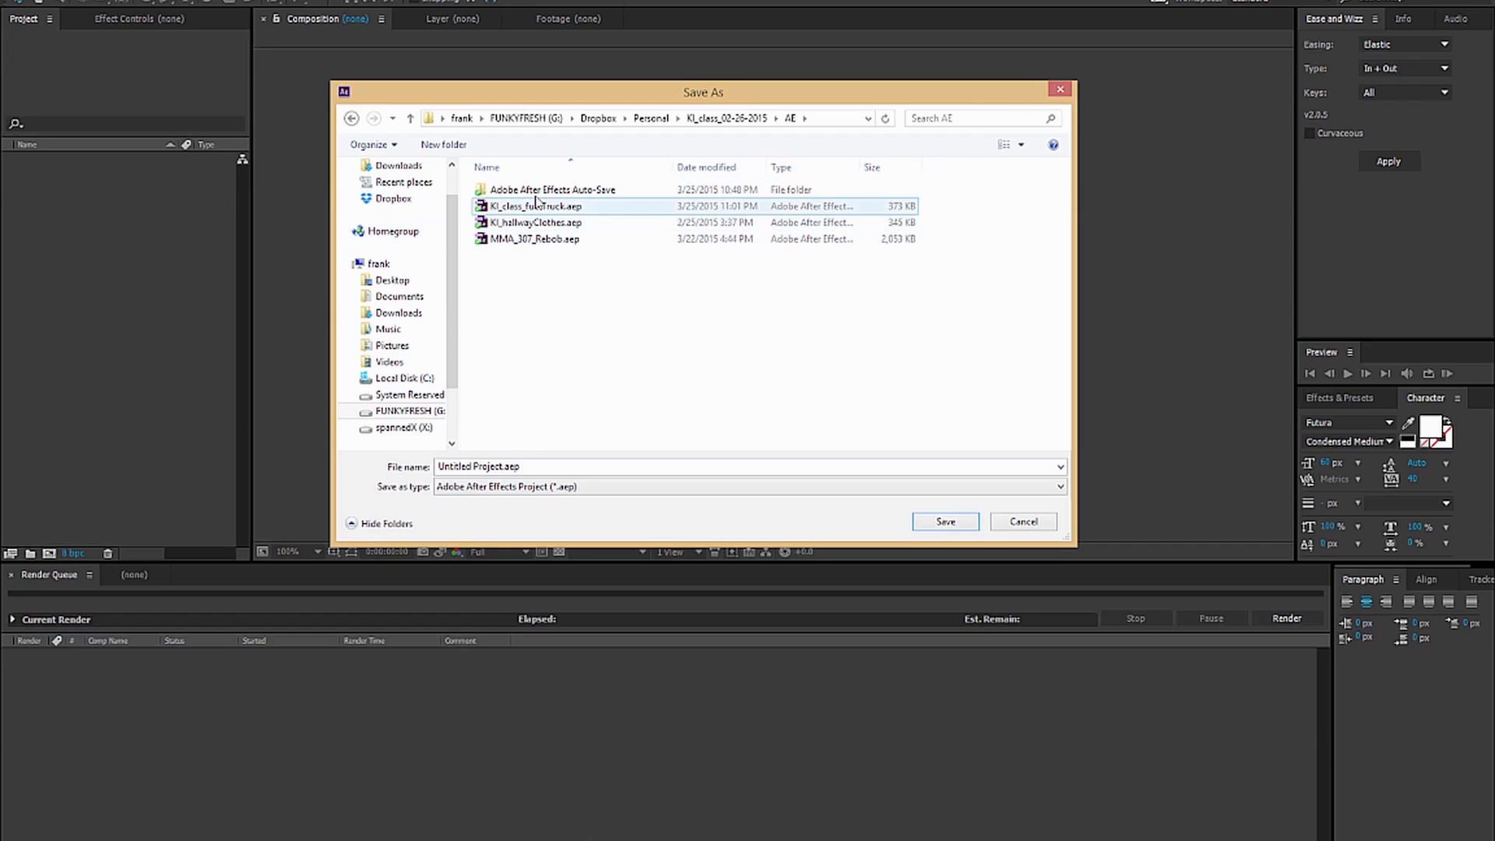
# Name the project file MMA_307_Rebob_B.aep and save it.
pyautogui.click(533, 467)
pyautogui.click(474, 467)
pyautogui.moveTo(502, 466); pyautogui.dragTo(437, 466)
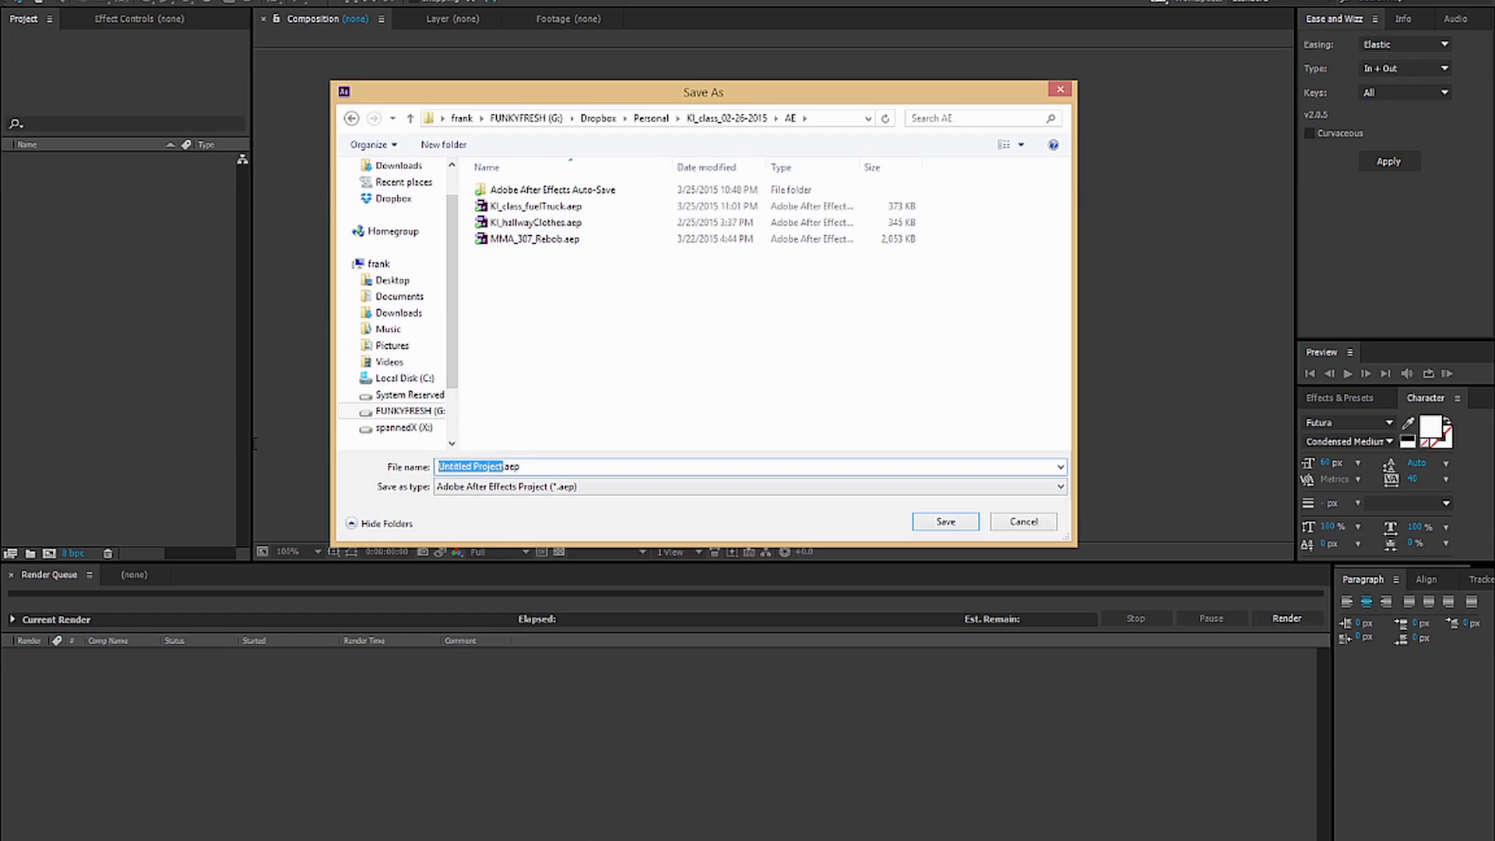
pyautogui.write('MMA_307_rebob')
pyautogui.press('BackSpace')
pyautogui.write('Rebob_B')
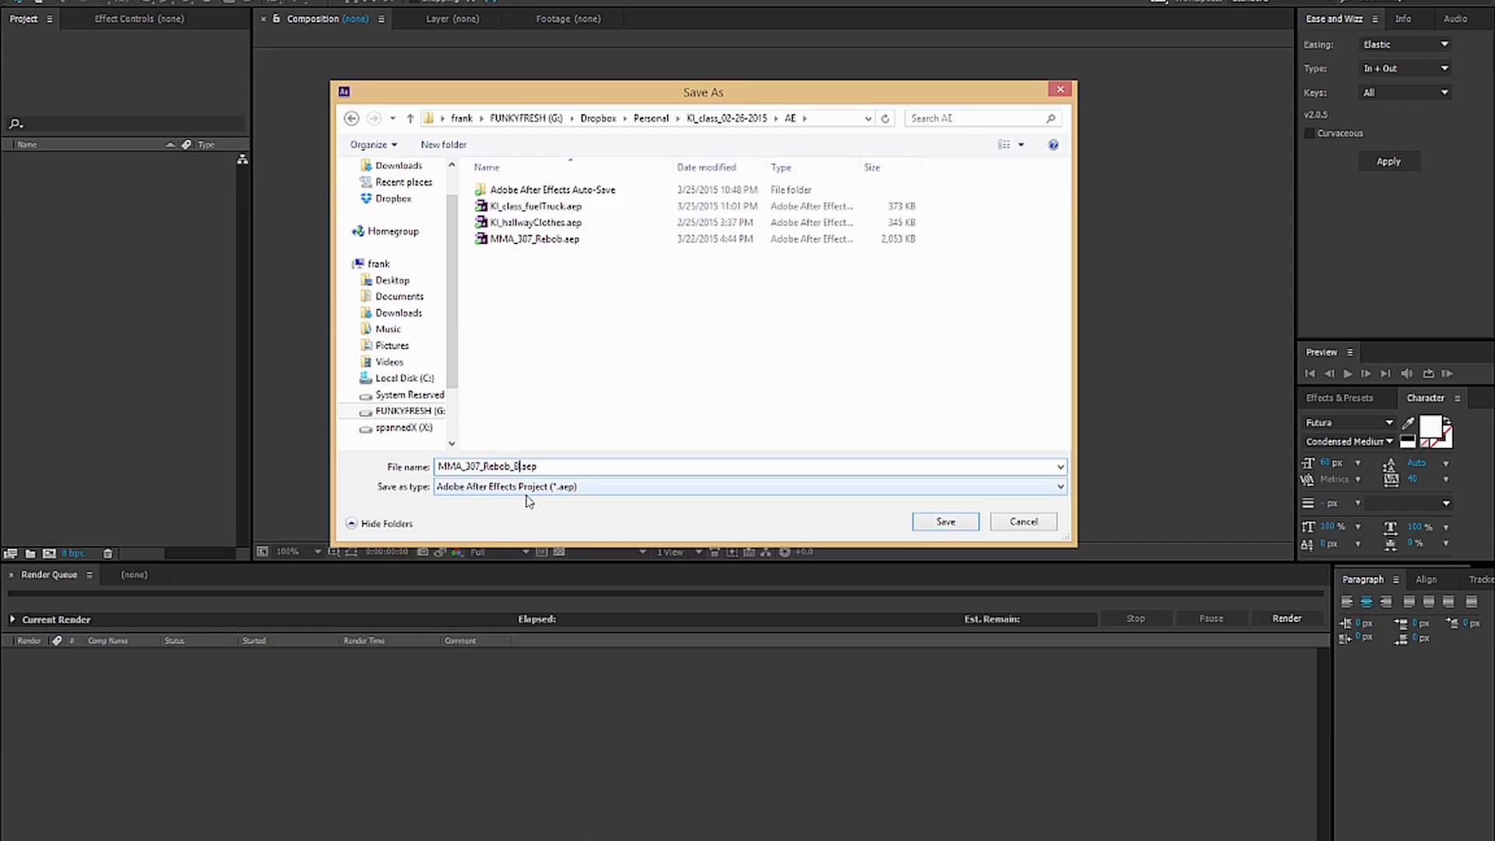
pyautogui.click(944, 523)
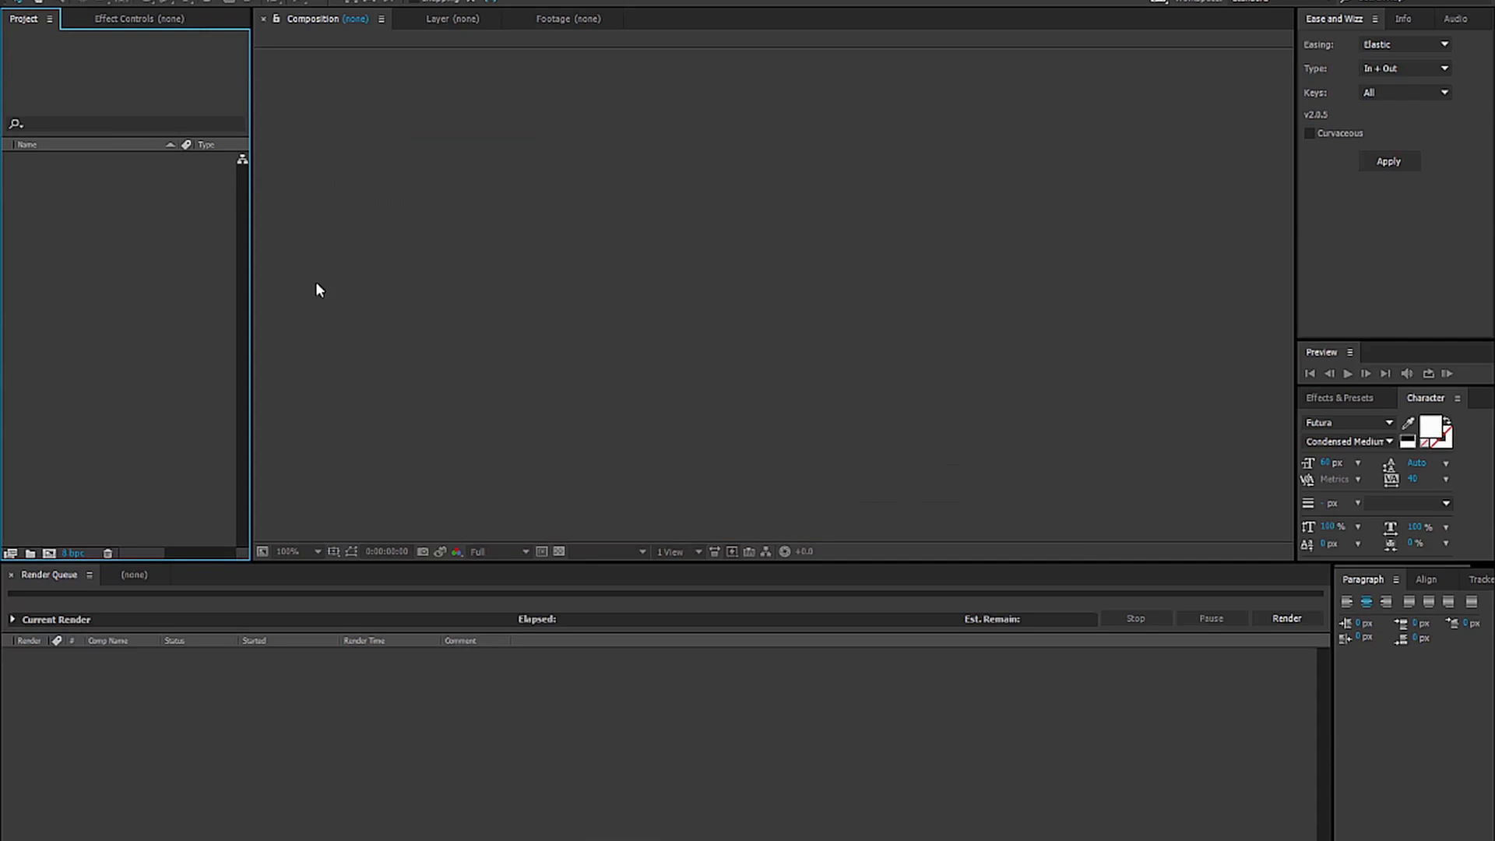
# Create a project folder named source.
pyautogui.rightClick(77, 238)
pyautogui.click(54, 469)
pyautogui.click(30, 553)
pyautogui.write('source')
pyautogui.press('Return')
# Add two subfolders named 3D and video inside the source folder.
pyautogui.click(31, 551)
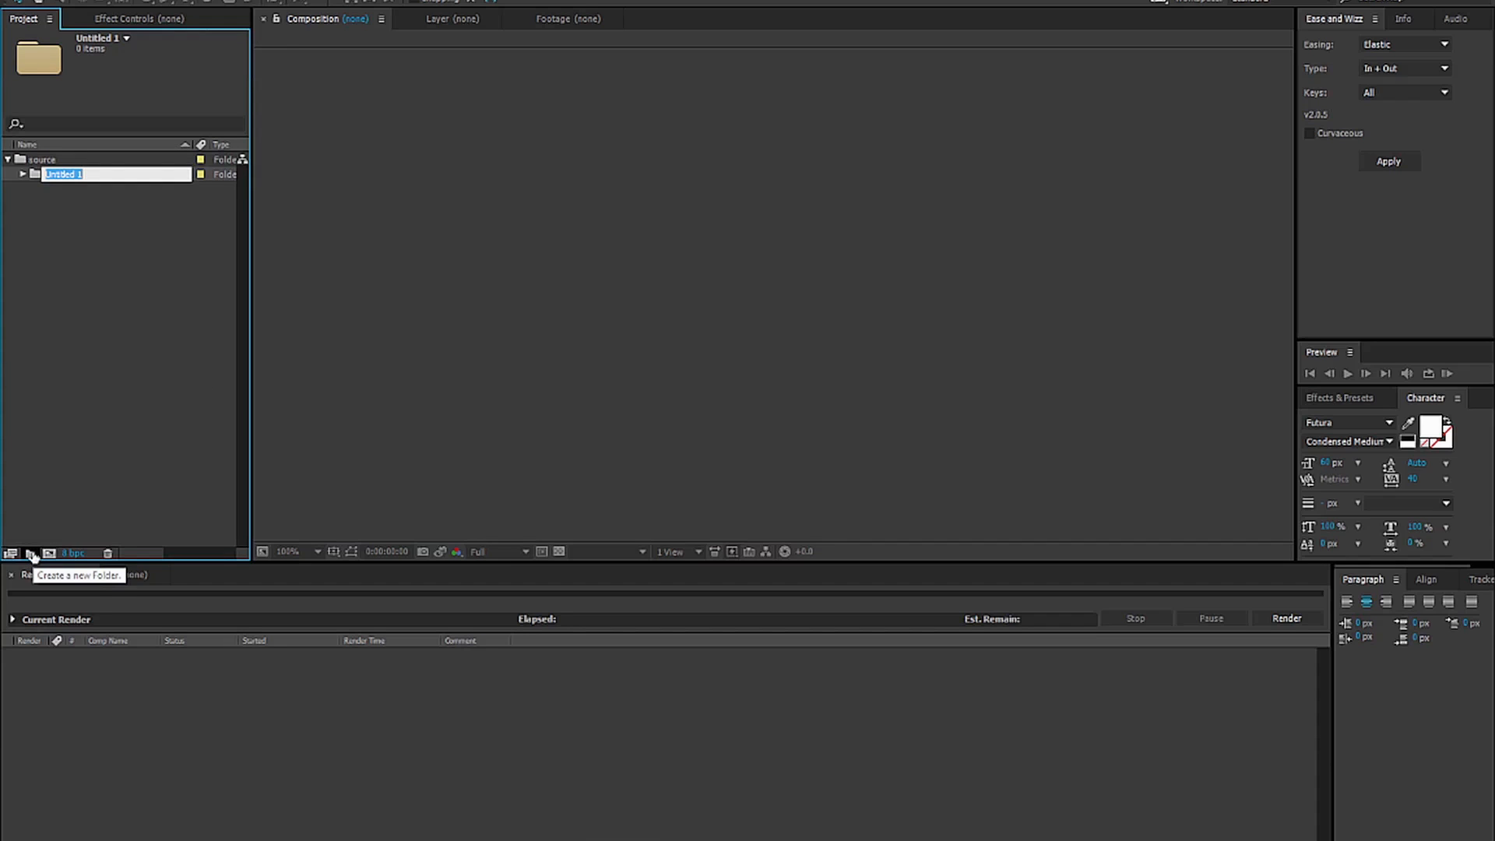
pyautogui.write('3D')
pyautogui.press('Return')
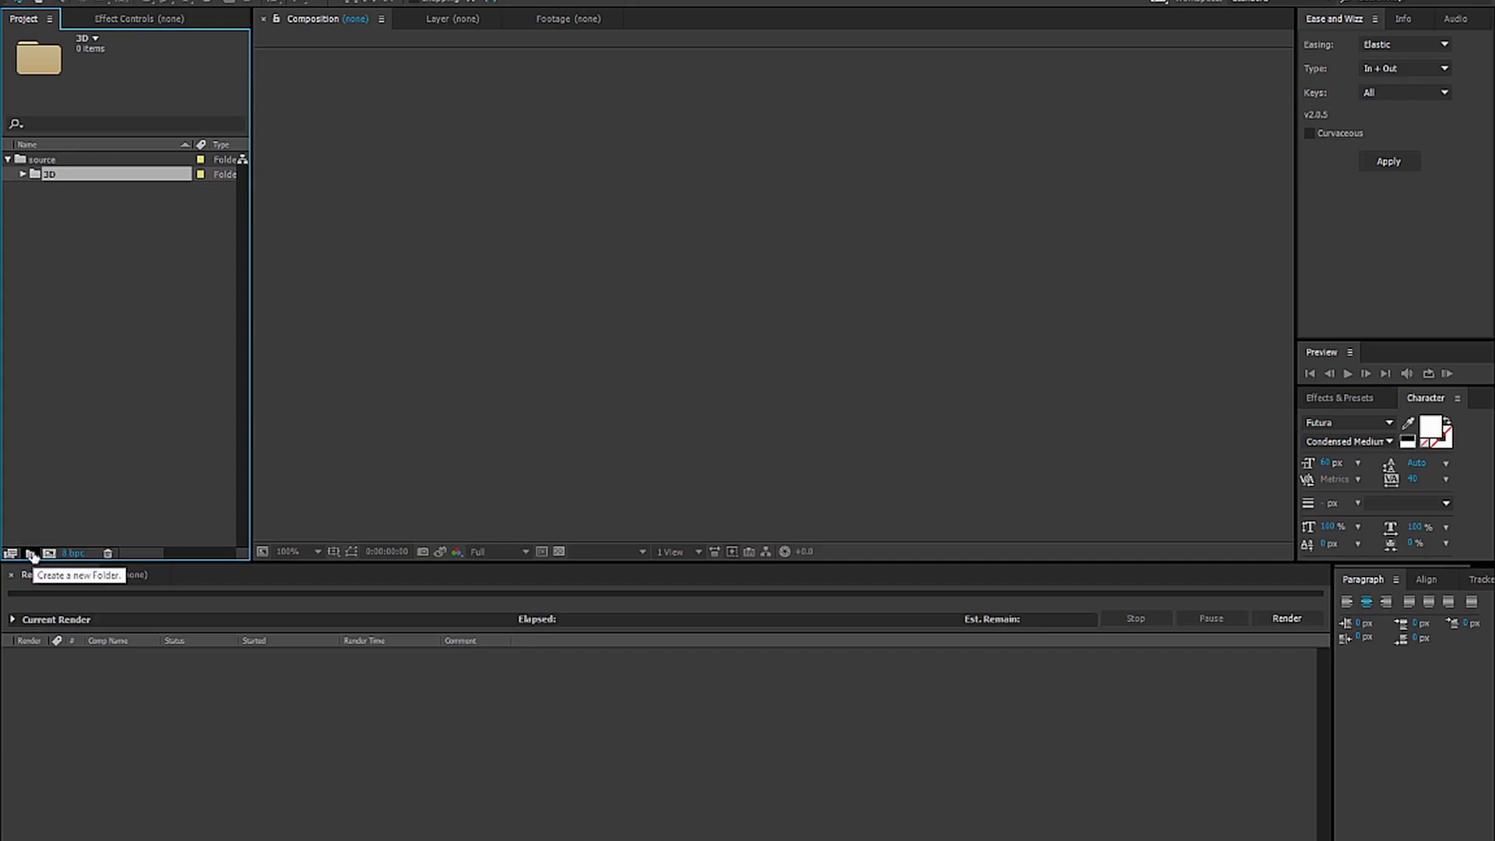
pyautogui.click(42, 159)
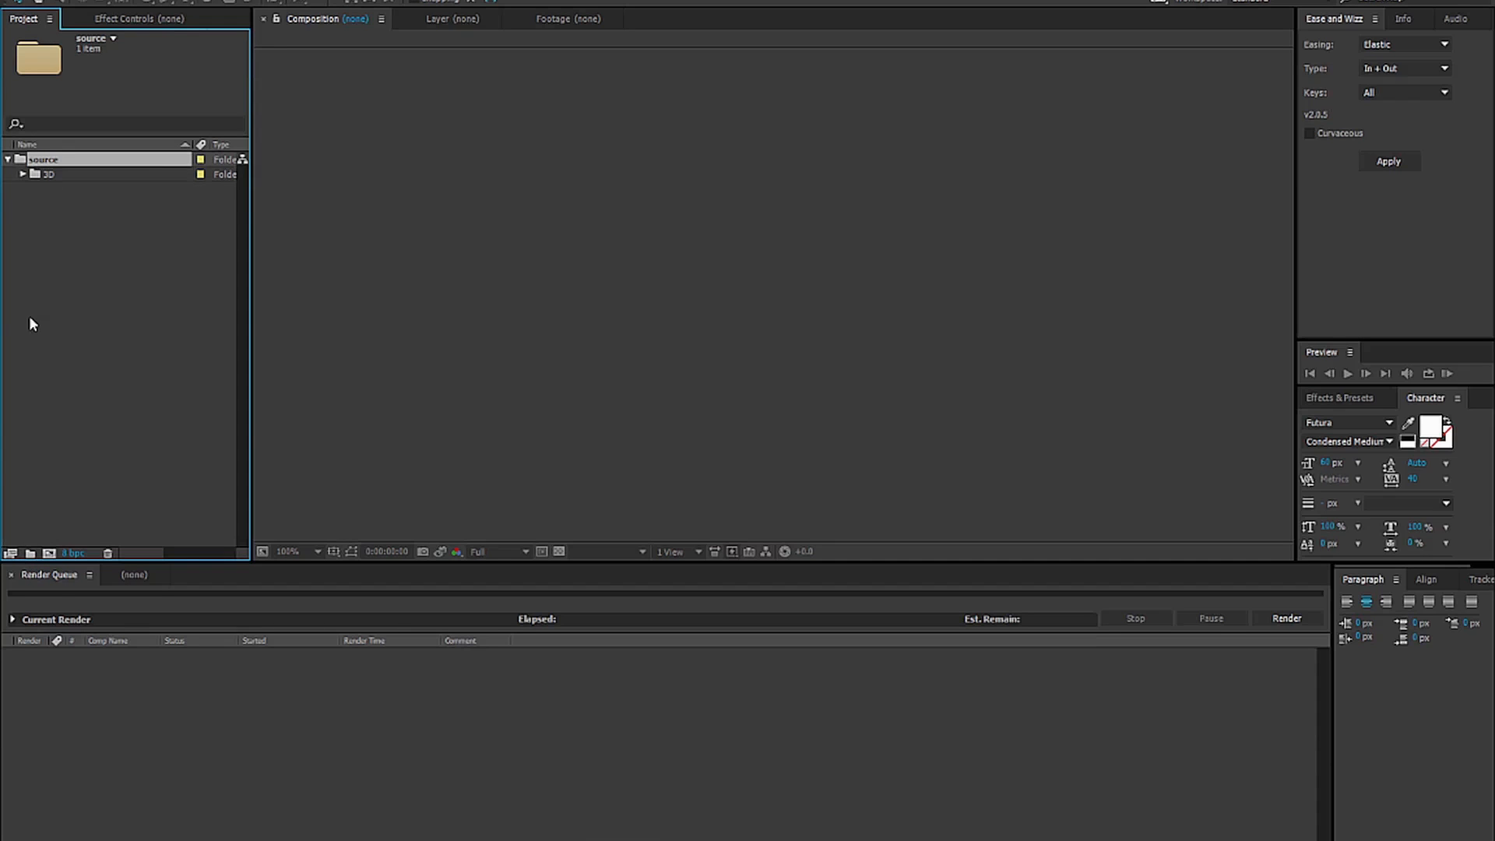
pyautogui.click(28, 553)
pyautogui.write('video')
pyautogui.press('Return')
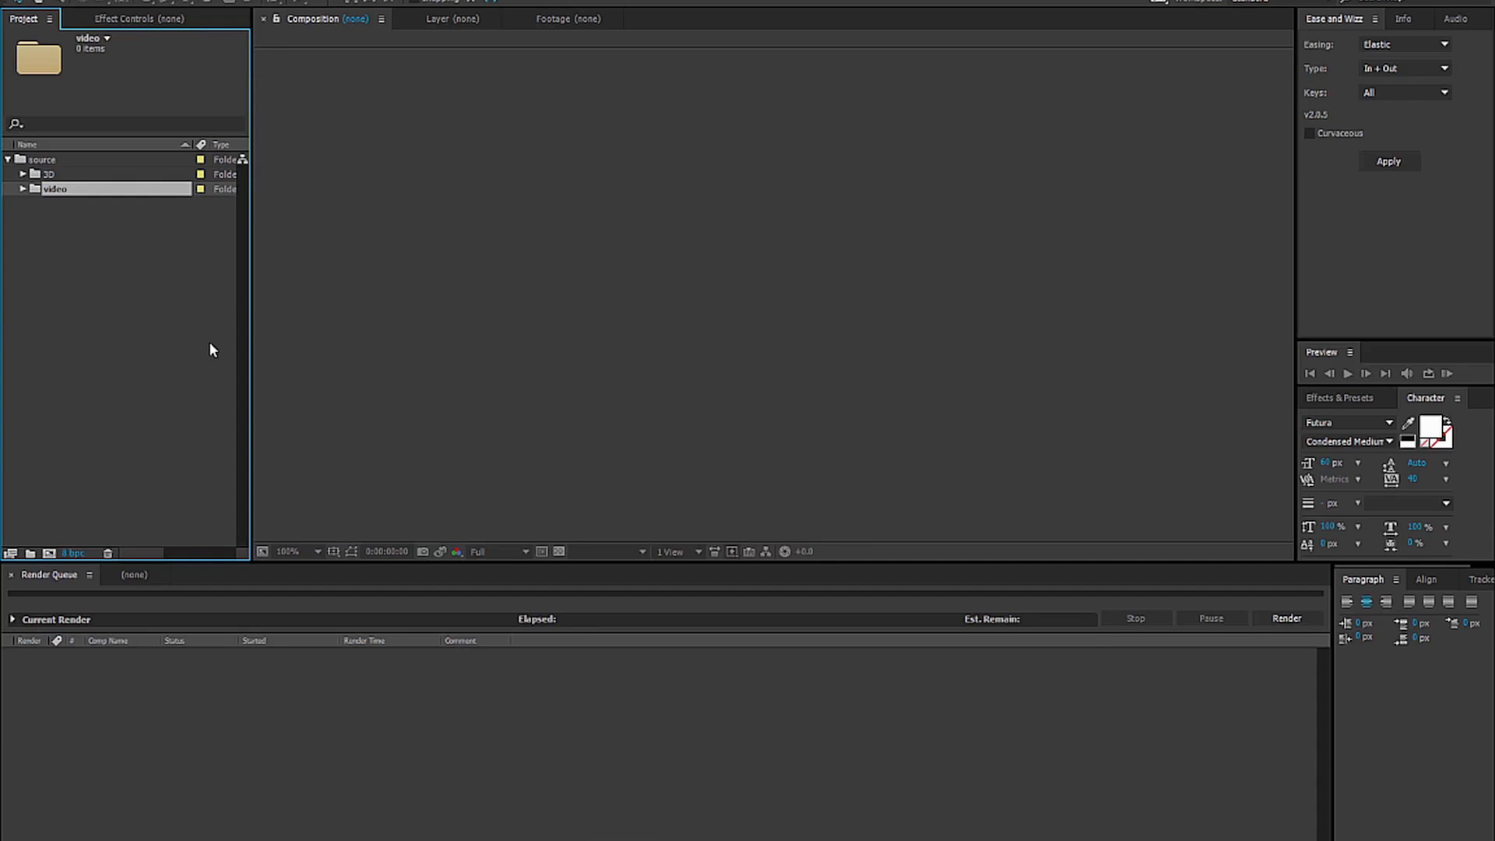
# Create a folder named precomp at the project's root level, then select the 3D folder.
pyautogui.click(66, 382)
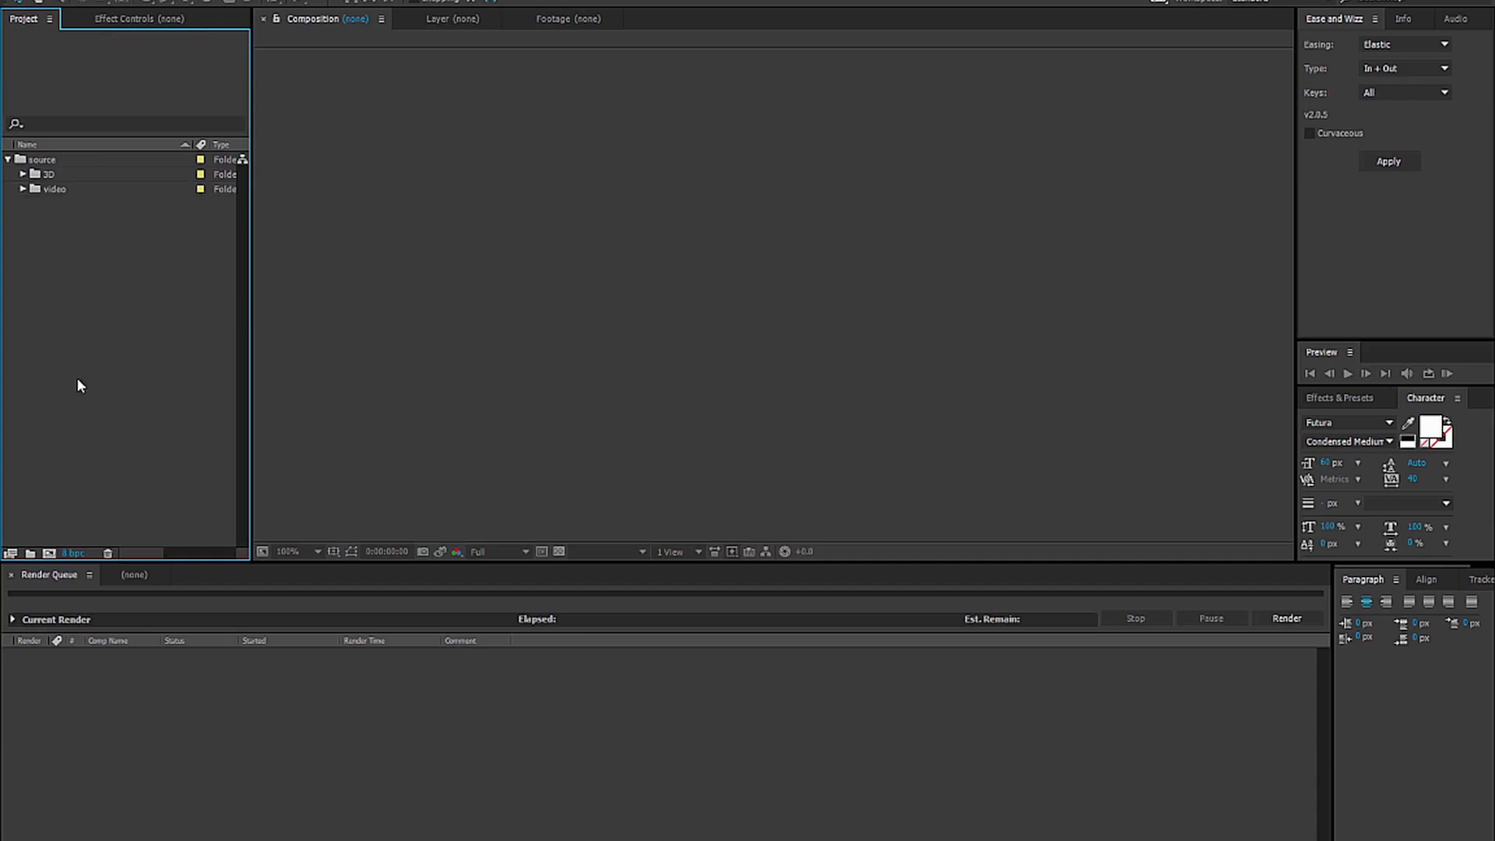
pyautogui.click(30, 553)
pyautogui.write('precomp')
pyautogui.press('Return')
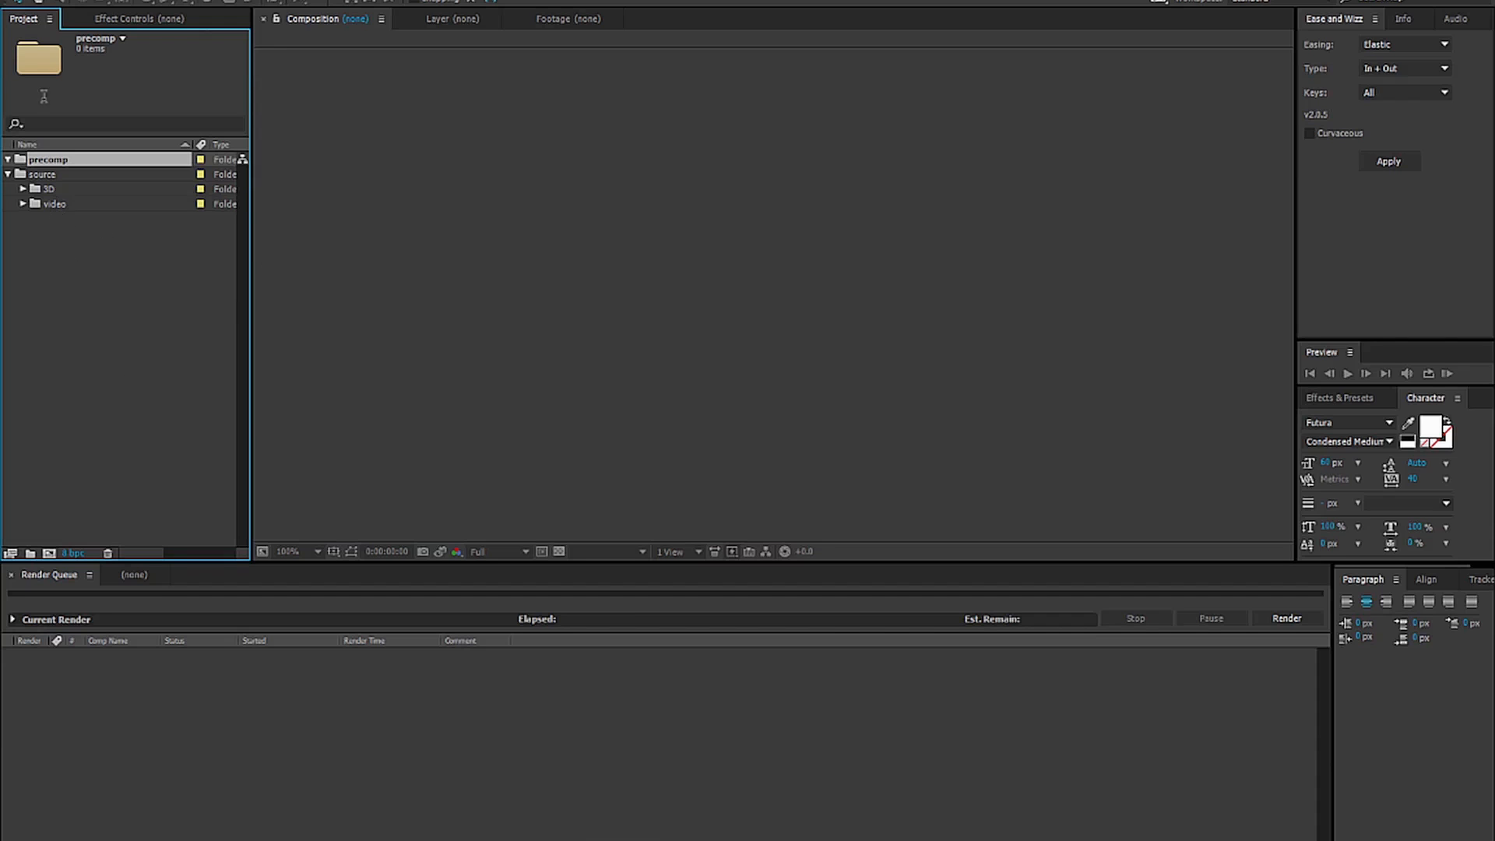
pyautogui.click(35, 193)
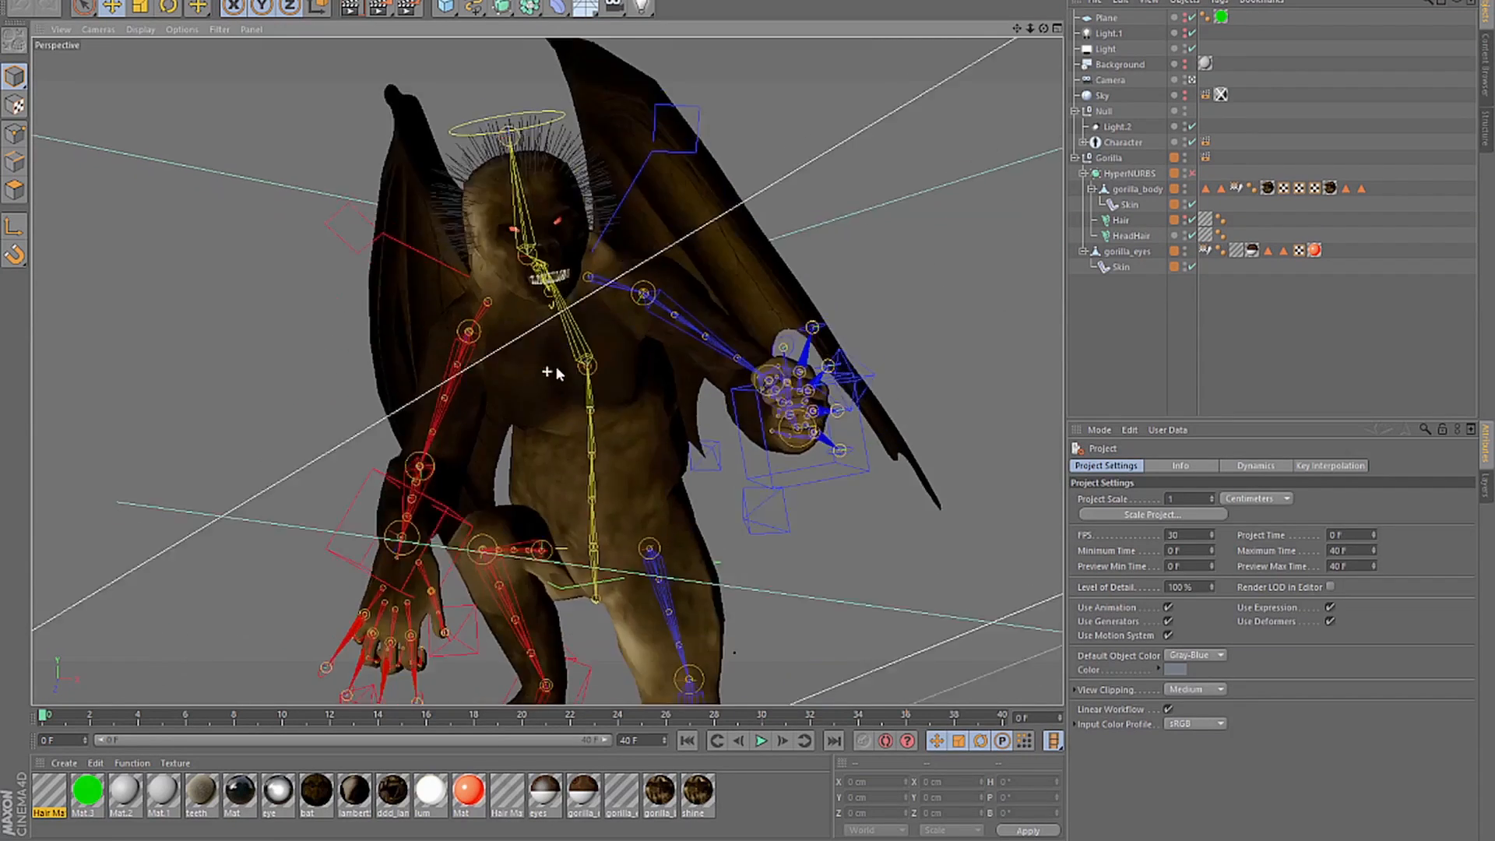
# Switch to Cinema 4D and examine the rigged winged gorilla character from several angles and distances.
pyautogui.moveTo(556, 367); pyautogui.dragTo(608, 304)
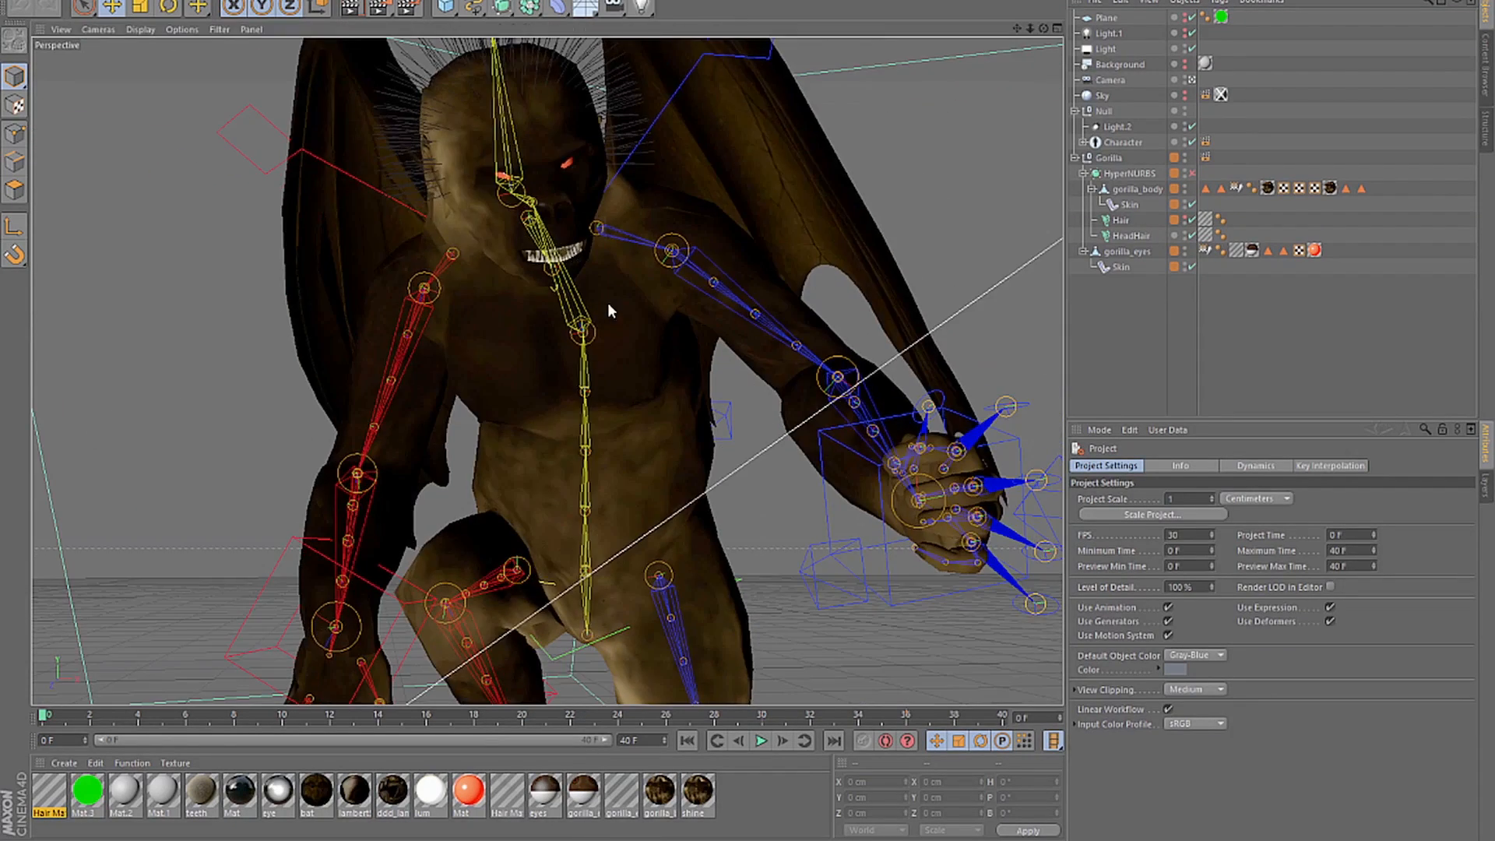
pyautogui.middleClick(608, 304)
pyautogui.middleClick(431, 196)
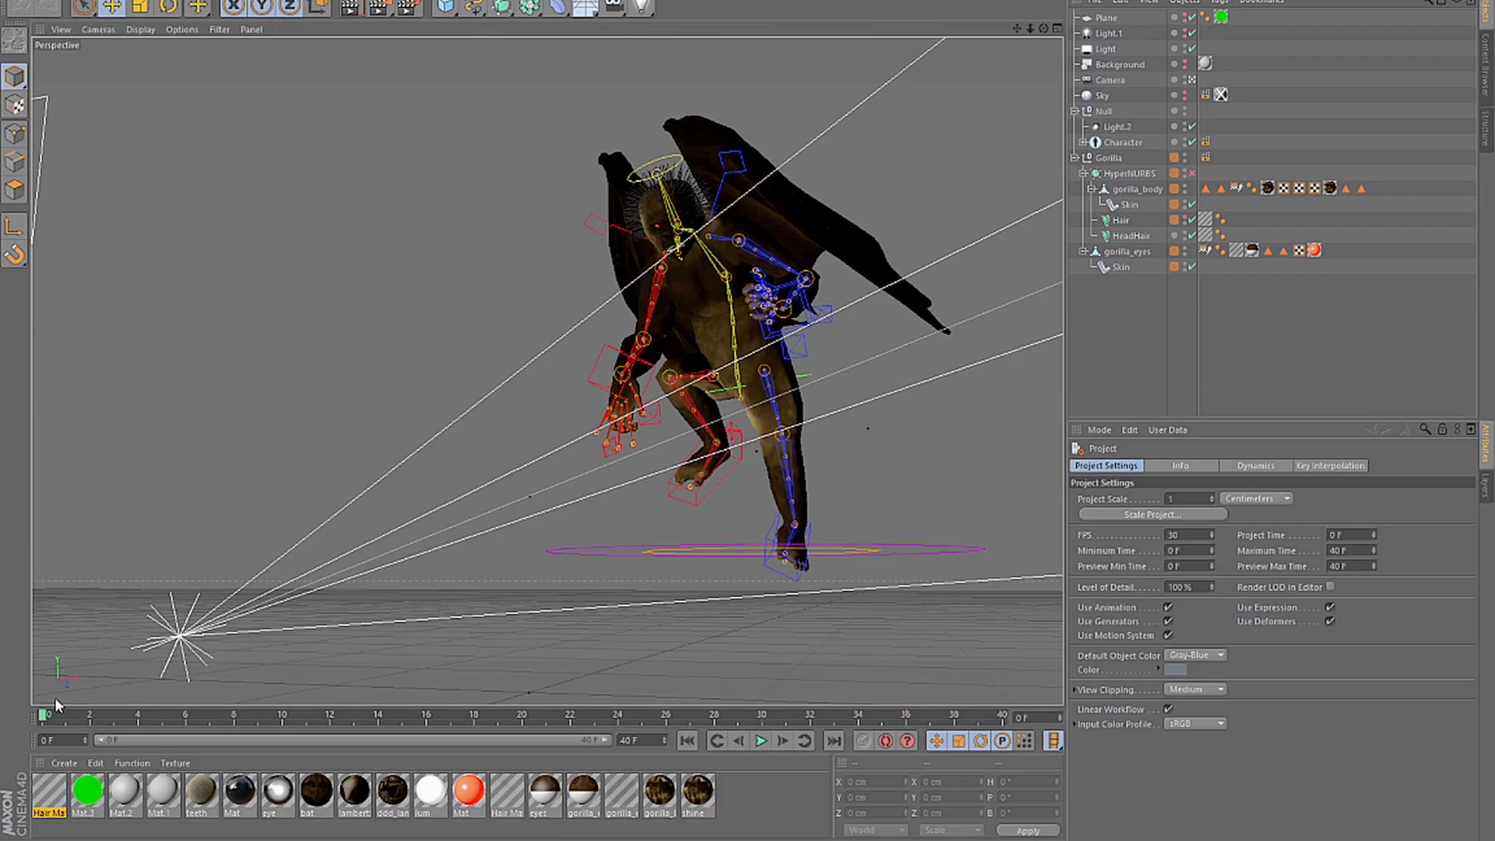
pyautogui.moveTo(53, 717)
pyautogui.mouseDown()
pyautogui.moveTo(993, 734)
pyautogui.moveTo(733, 718)
pyautogui.moveTo(4, 734)
pyautogui.moveTo(573, 732)
pyautogui.moveTo(35, 728)
pyautogui.mouseUp()
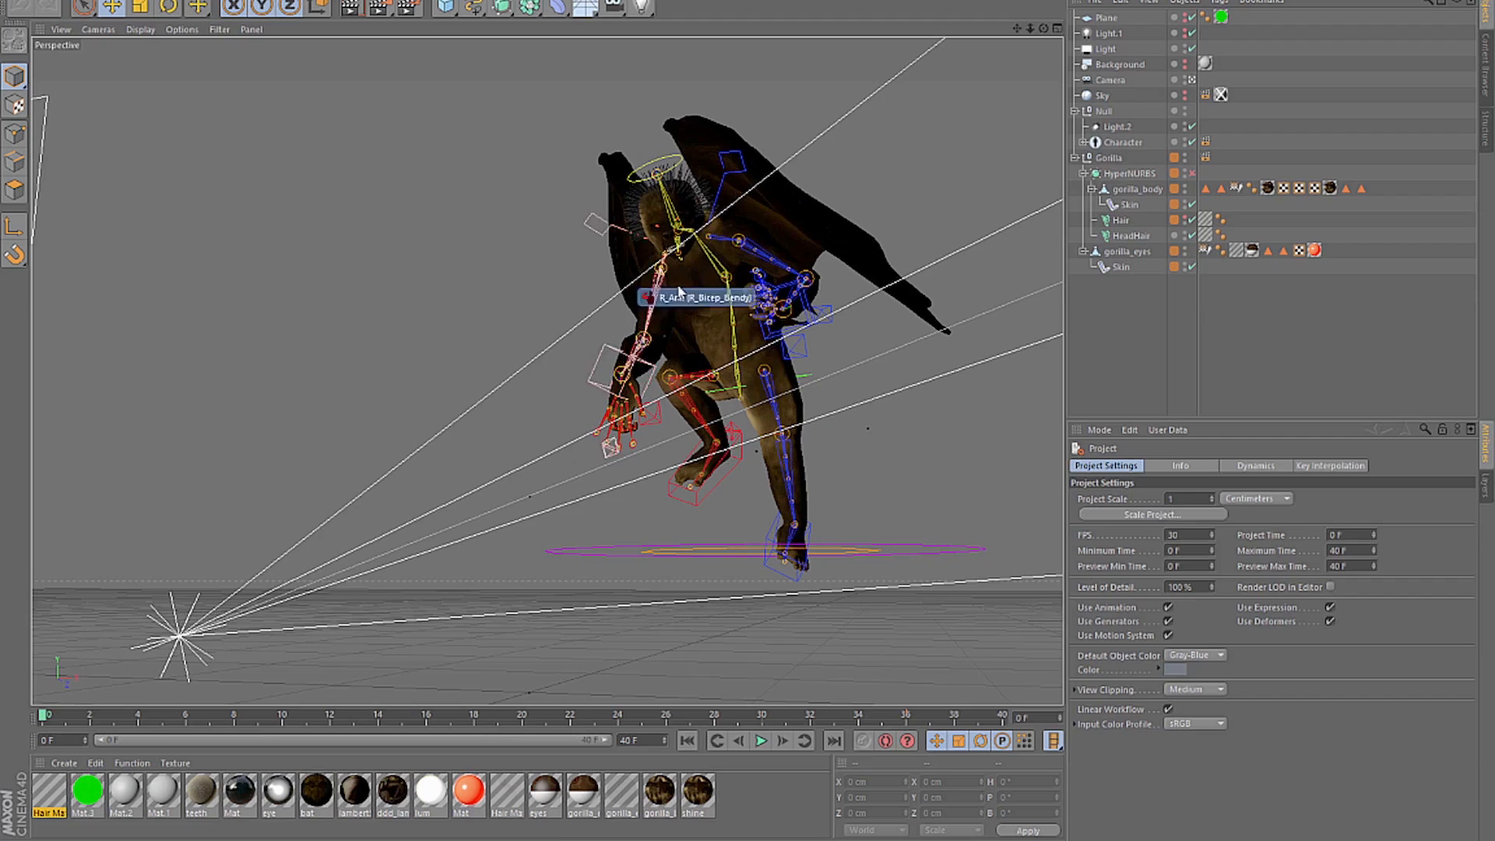
pyautogui.middleClick(663, 399)
pyautogui.middleClick(465, 447)
pyautogui.scroll(-6, 529, 360)
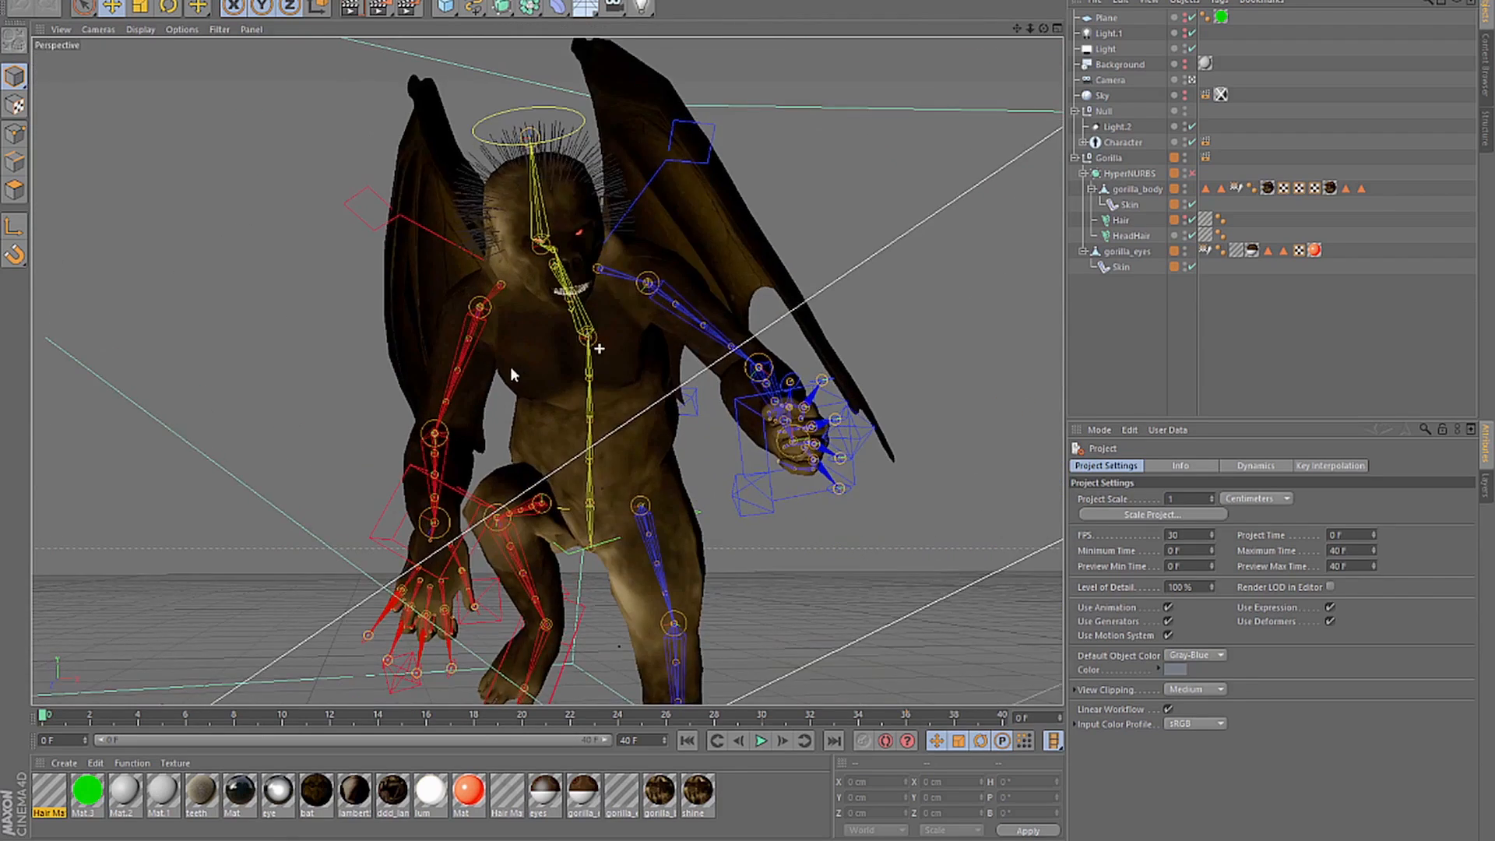
pyautogui.moveTo(549, 378); pyautogui.dragTo(502, 409)
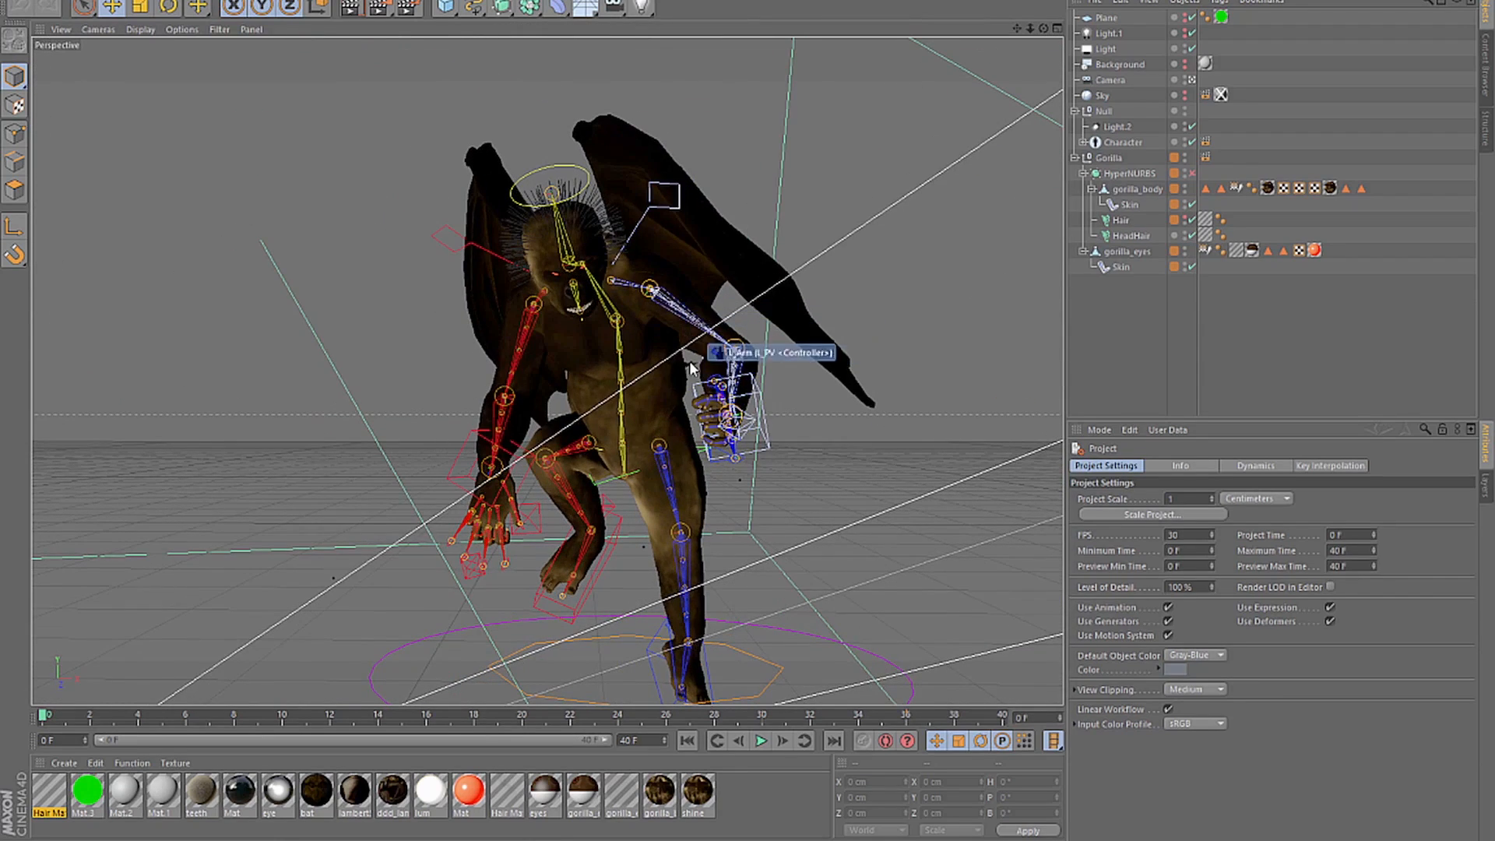
pyautogui.moveTo(670, 359); pyautogui.dragTo(645, 354)
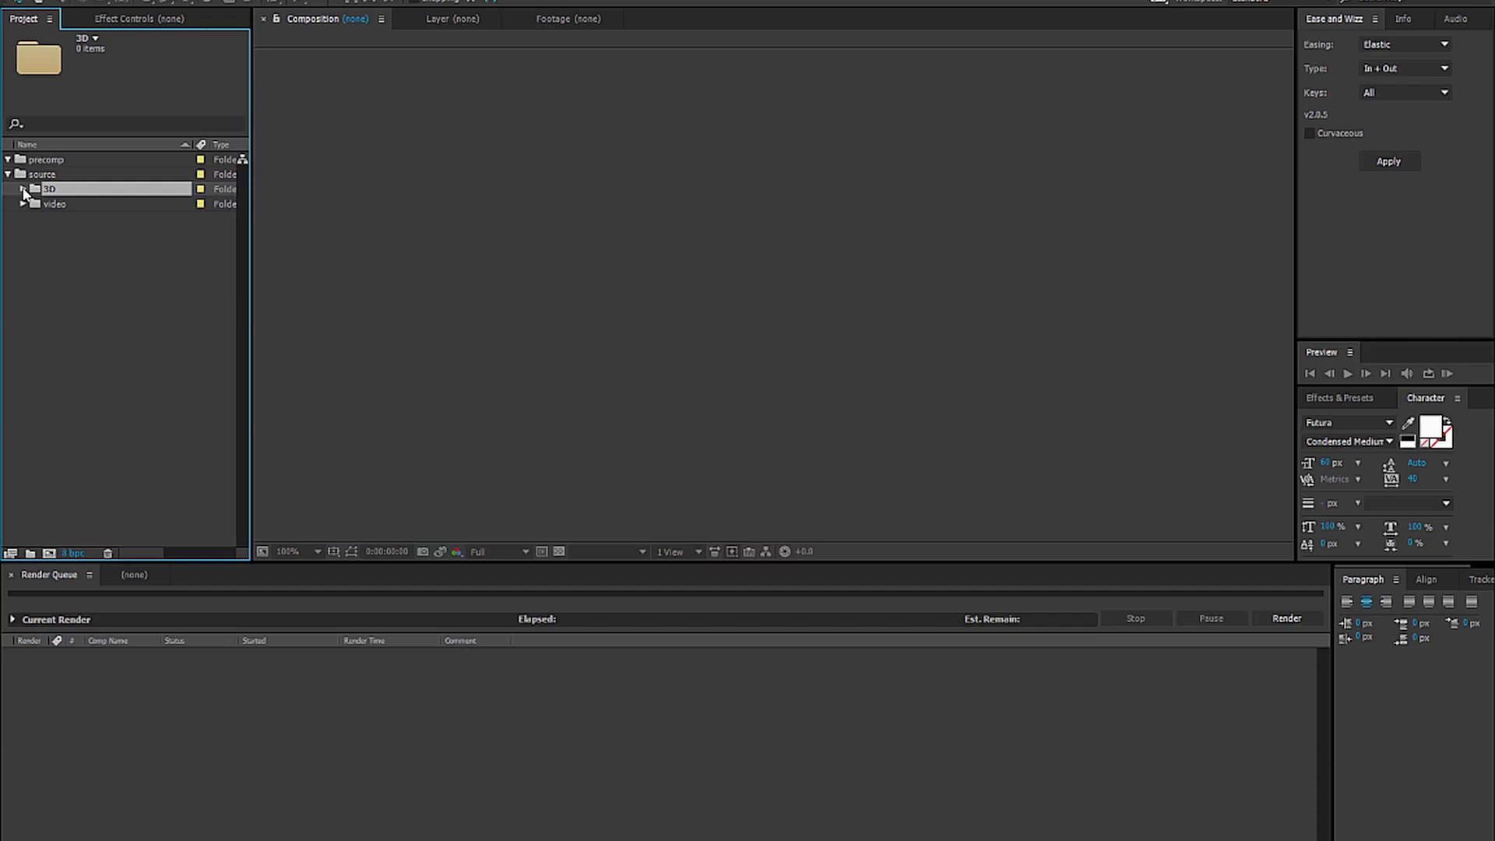
# Start a footage import and browse to the 3D > rebob folder within Dropbox > Personal > KI_class_02-26-2015.
pyautogui.doubleClick(93, 261)
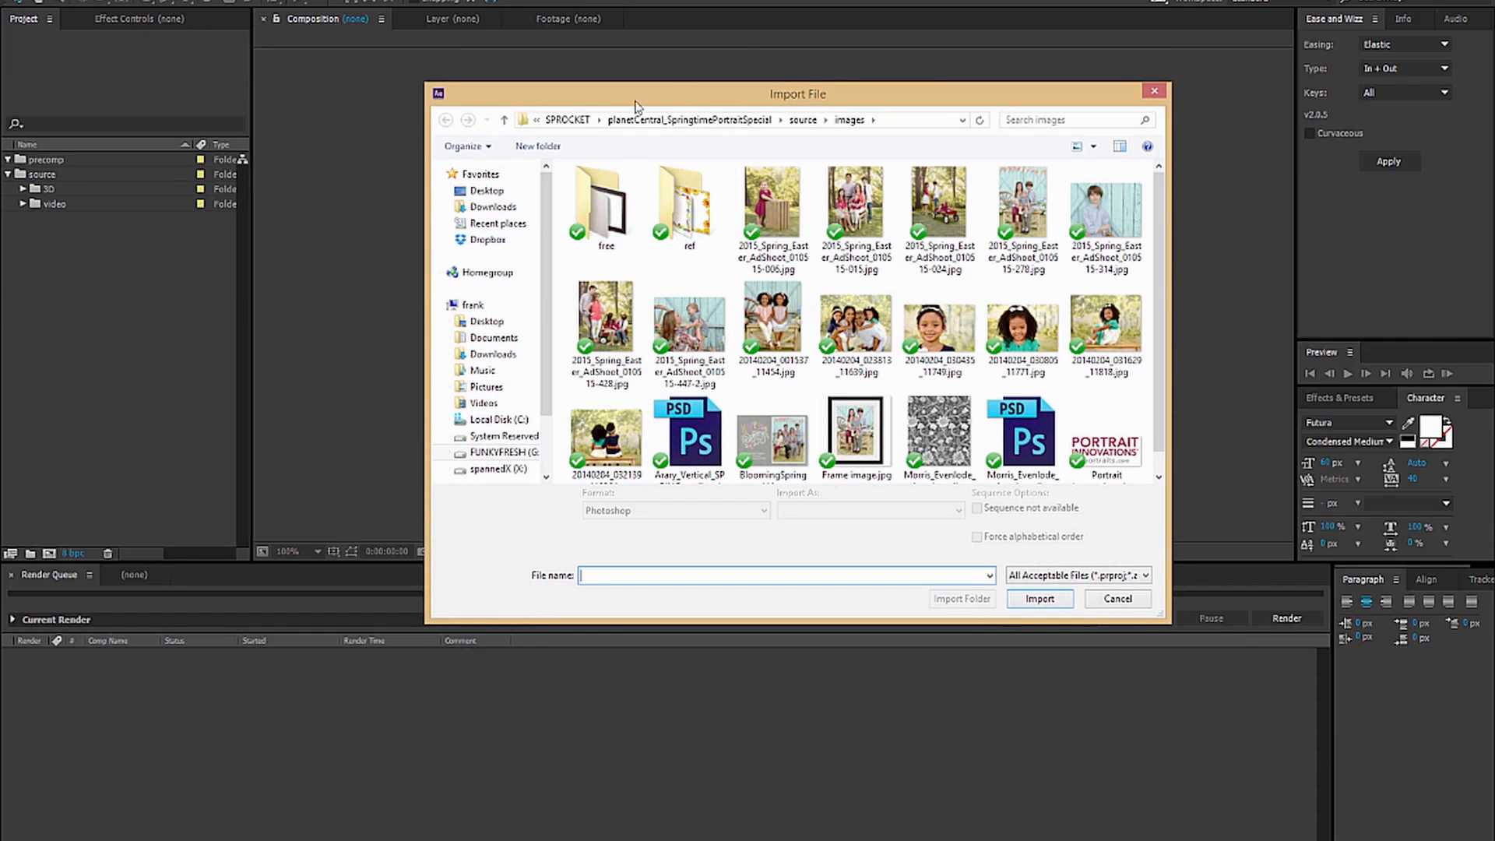
pyautogui.click(488, 240)
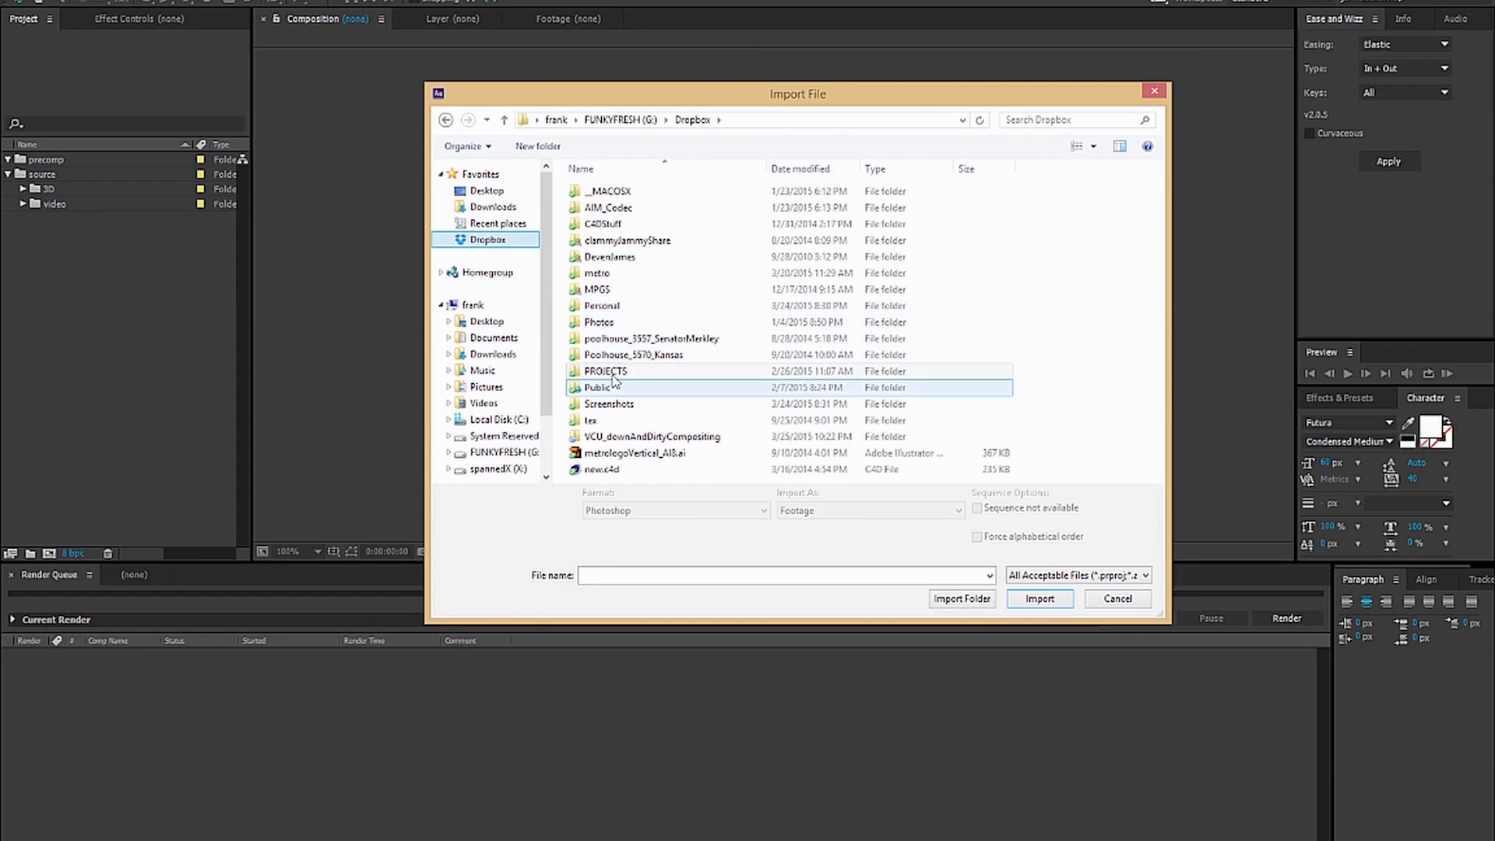
pyautogui.doubleClick(601, 306)
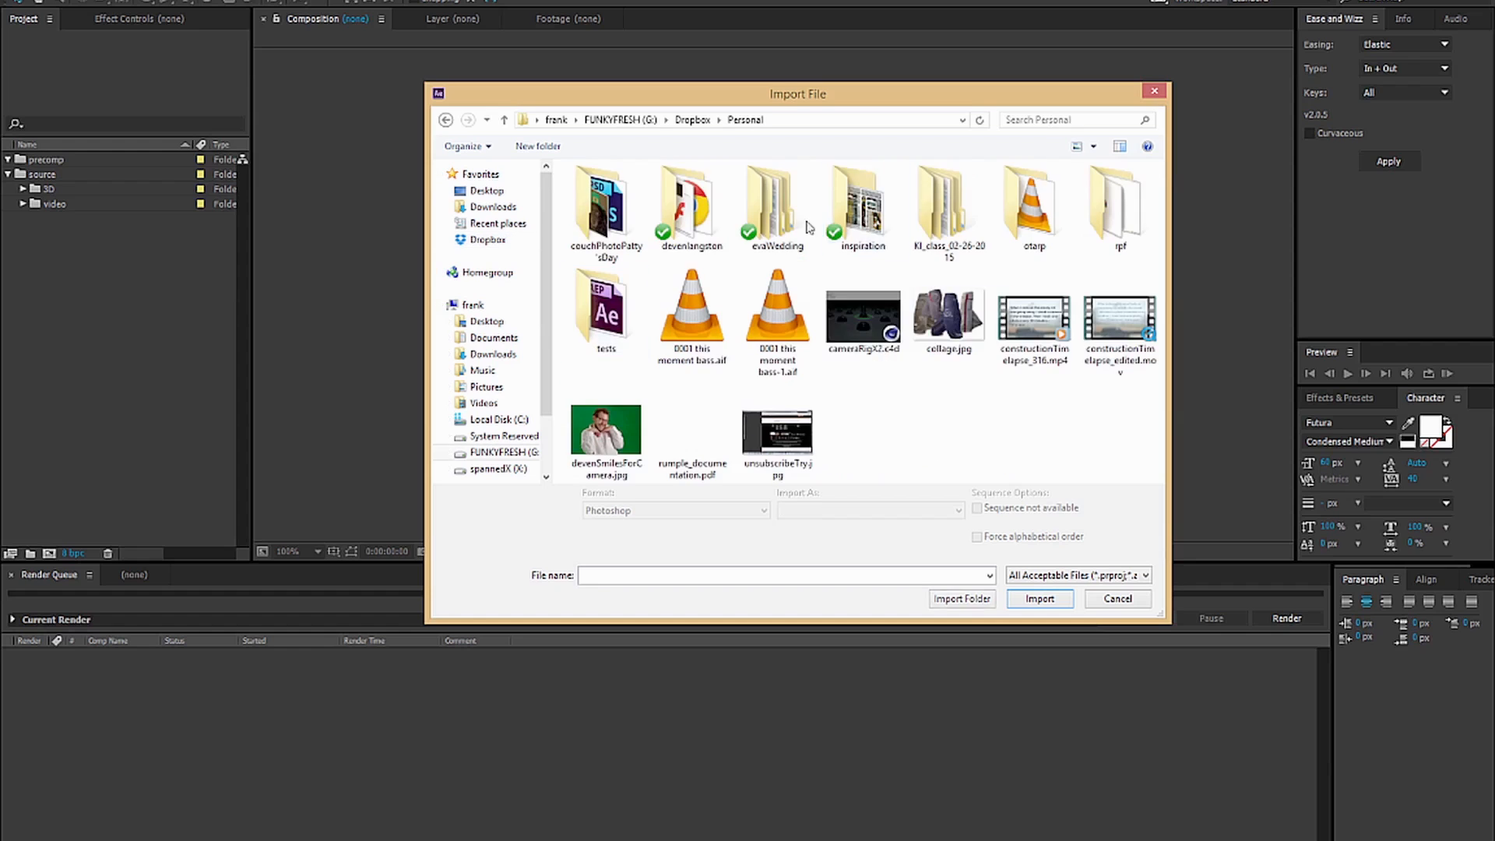
pyautogui.doubleClick(957, 226)
pyautogui.doubleClick(615, 256)
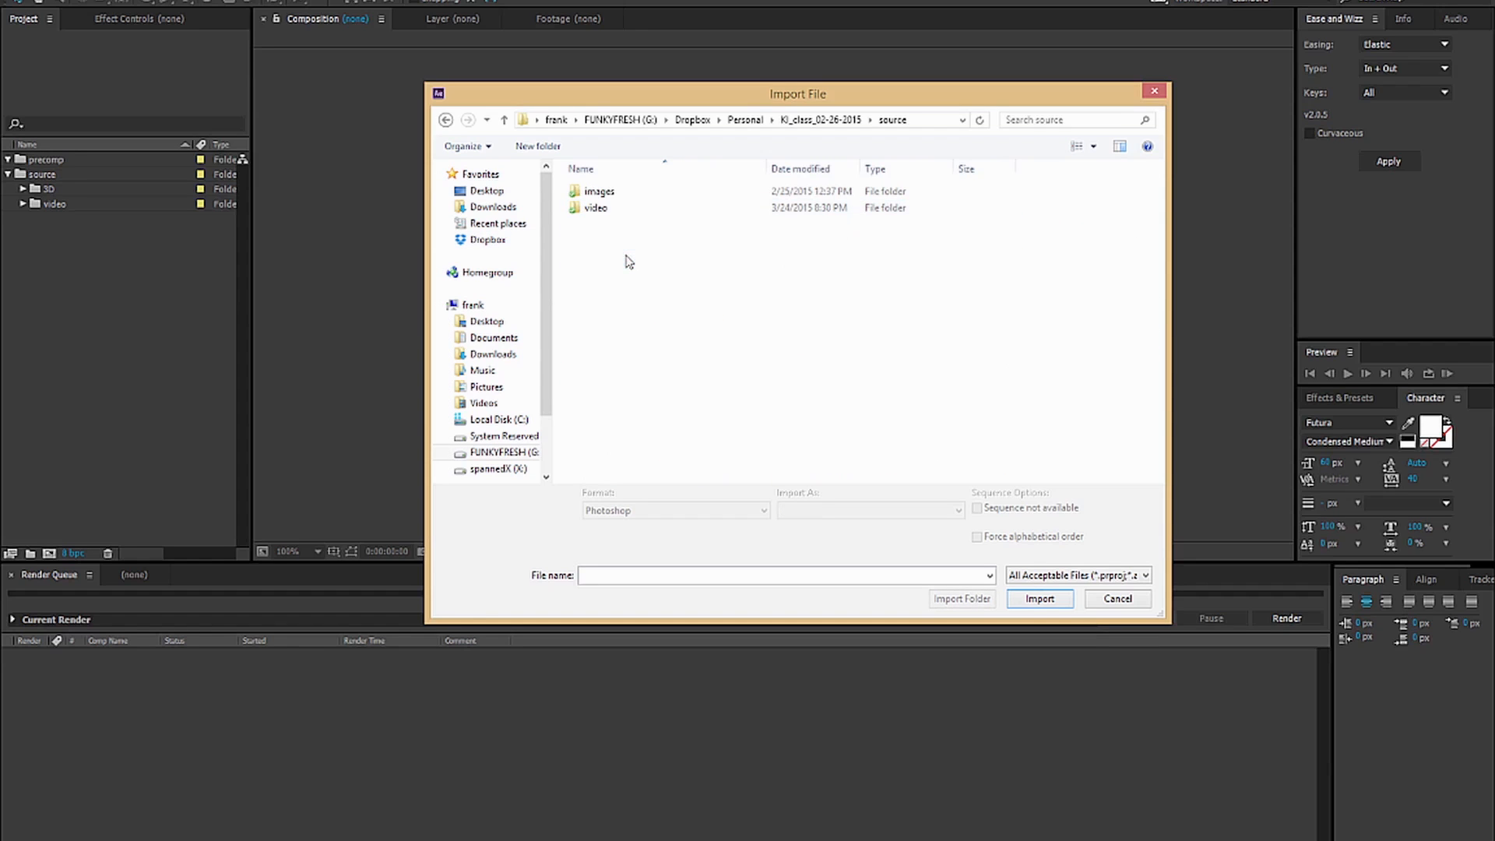
pyautogui.click(810, 121)
pyautogui.doubleClick(616, 192)
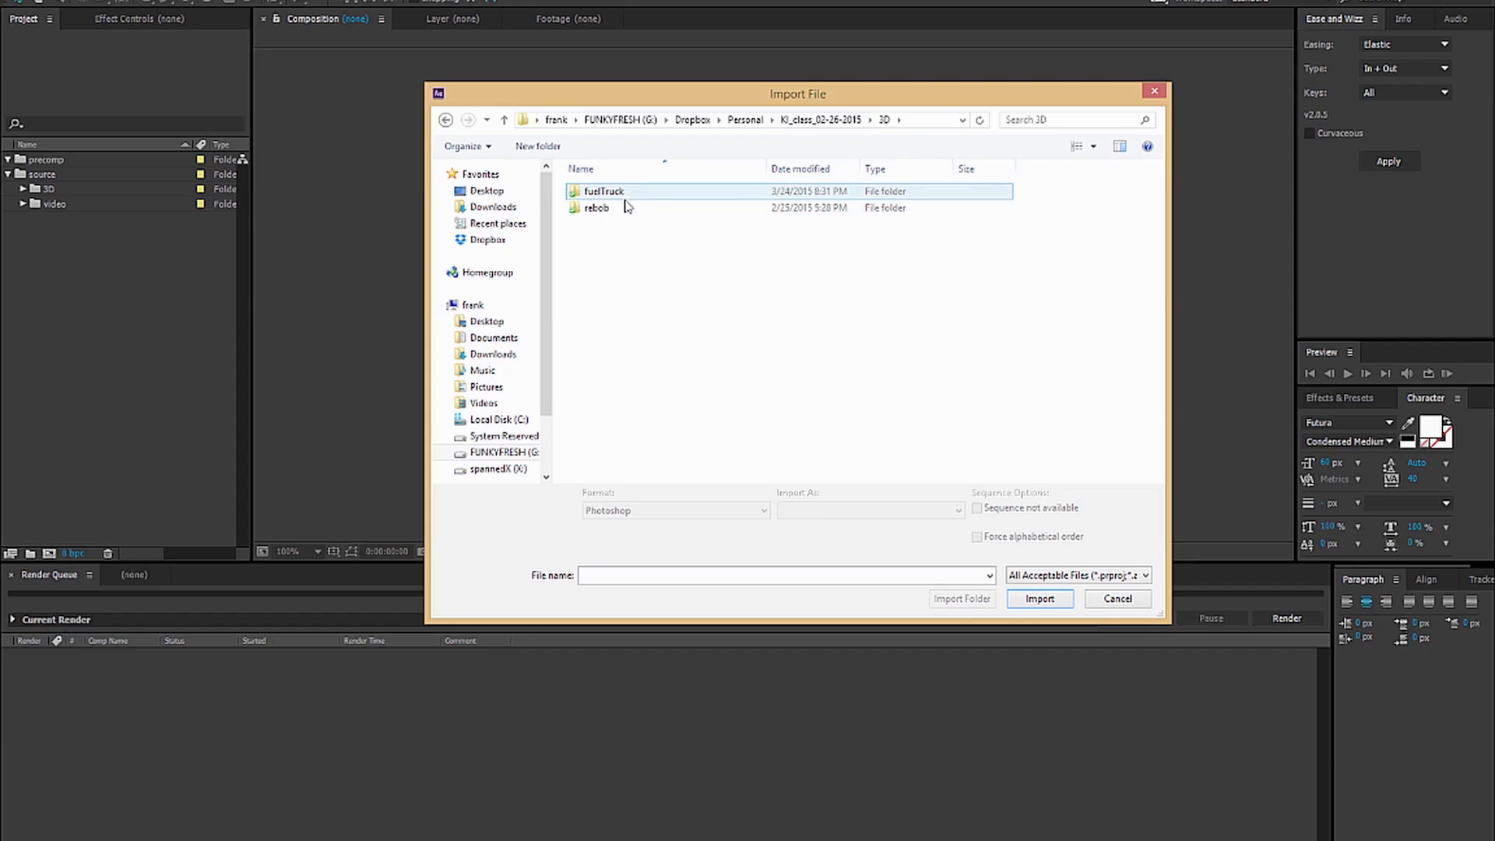
pyautogui.doubleClick(627, 207)
# Import the PNG sequence from the rebob_shot4_glaring folder into the project's 3D folder.
pyautogui.click(610, 193)
pyautogui.keyDown('shift'); pyautogui.click(637, 209); pyautogui.keyUp('shift')
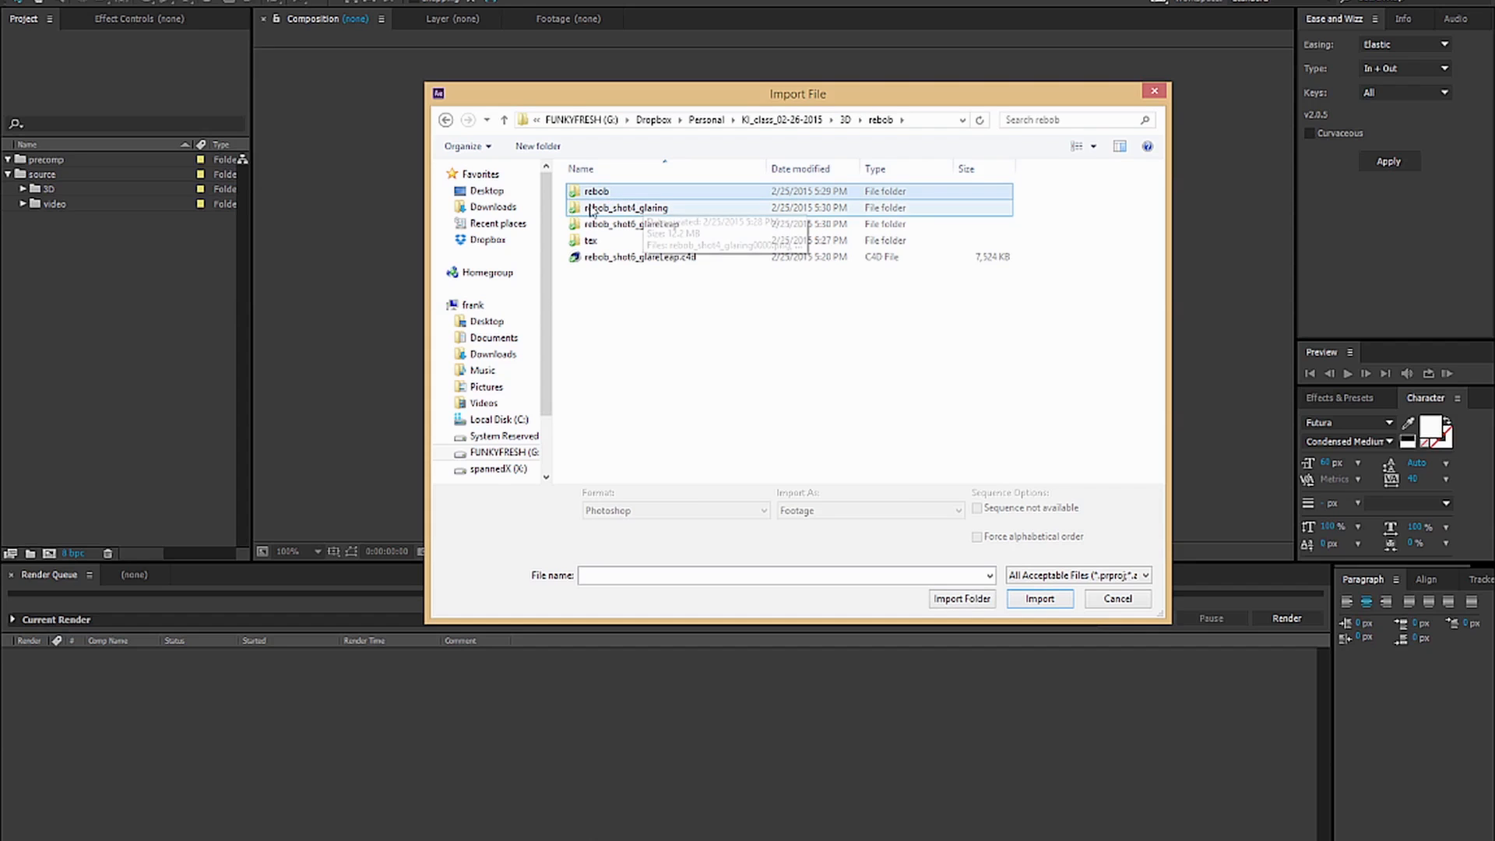
pyautogui.doubleClick(689, 208)
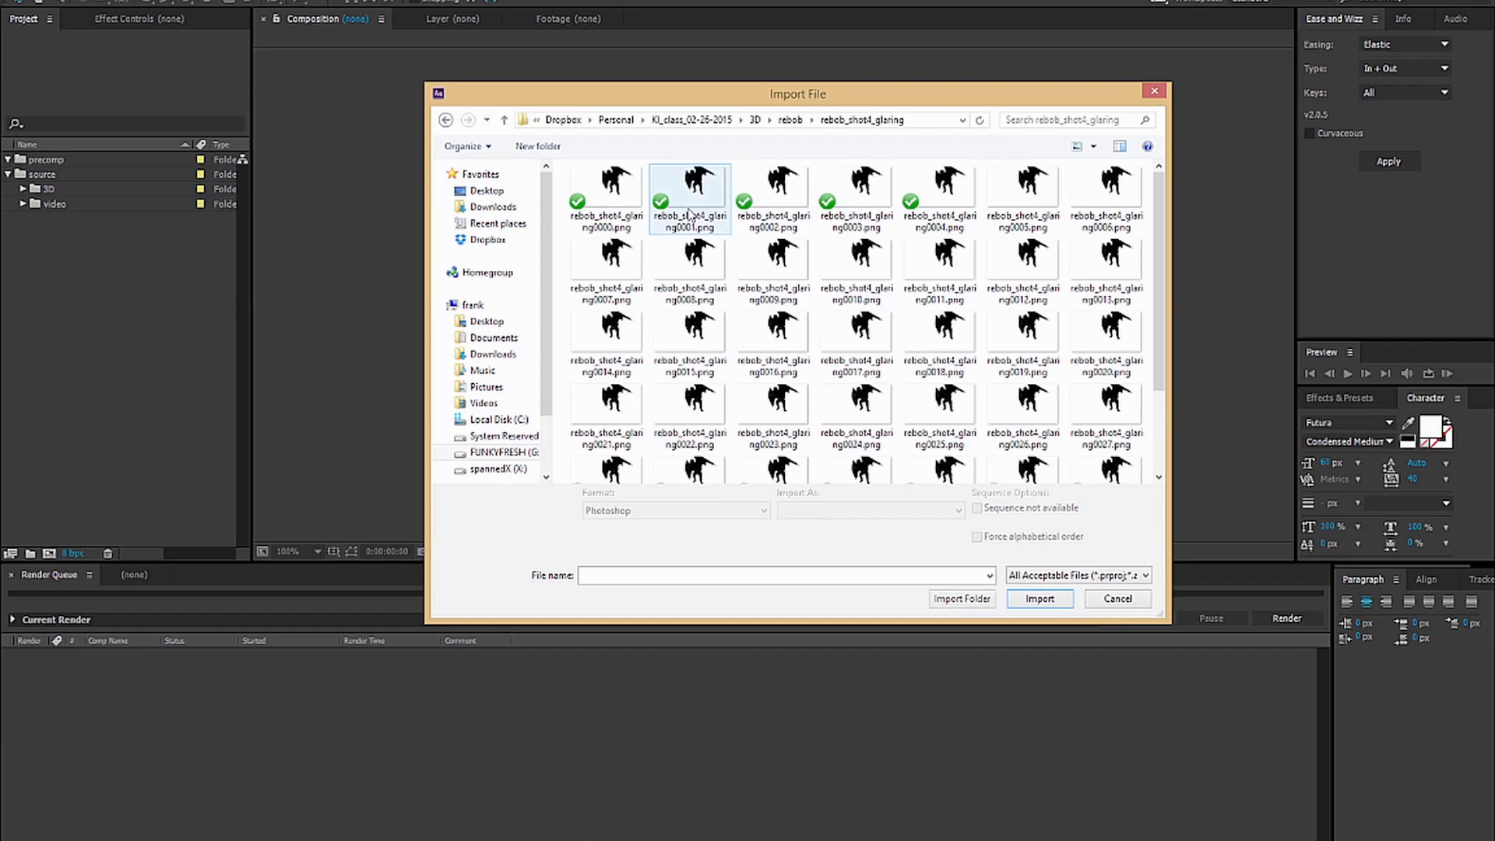
pyautogui.click(613, 195)
pyautogui.click(1042, 598)
# Try making a composition from the rebob_shot4_glaring PNG sequence and undo it.
pyautogui.moveTo(124, 206); pyautogui.dragTo(49, 556)
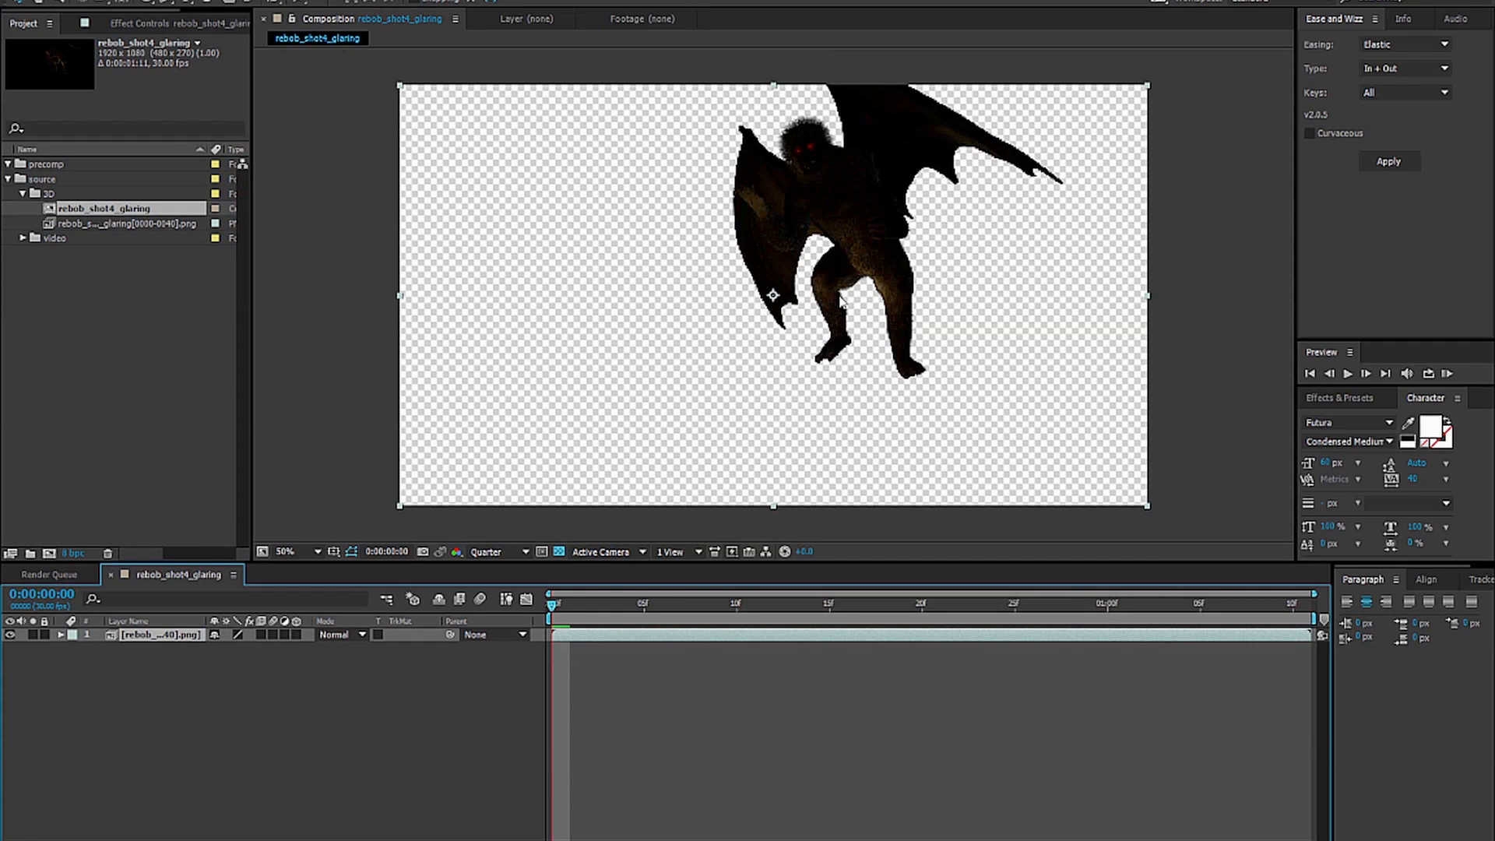
pyautogui.hotkey('ctrl', 'z')
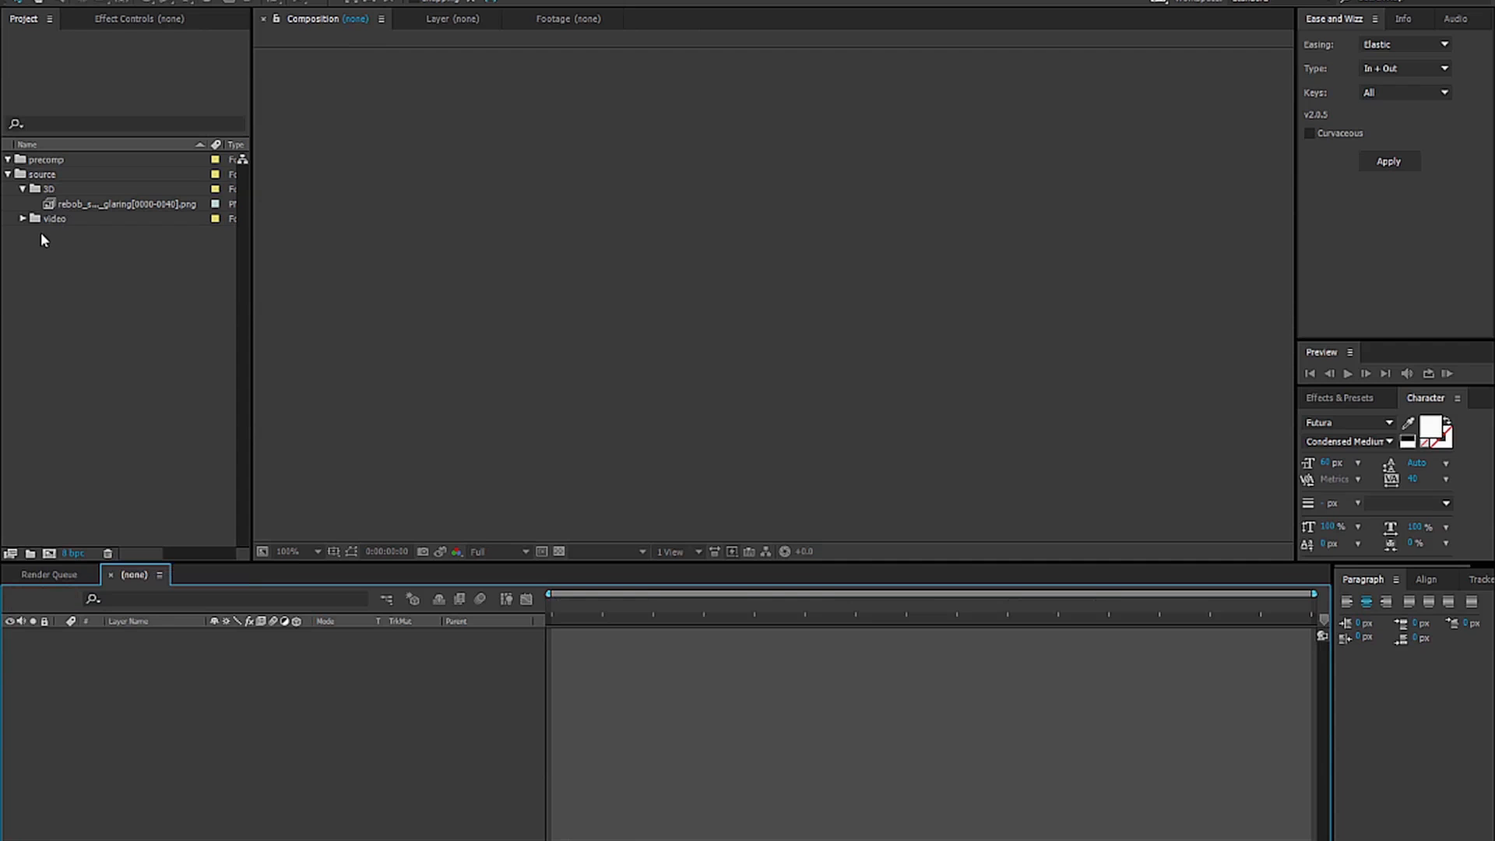
# Import MMA307_rebob_shot1_glaring_plate.mov from the class project's source > video folder into the project's video folder.
pyautogui.click(36, 220)
pyautogui.doubleClick(39, 236)
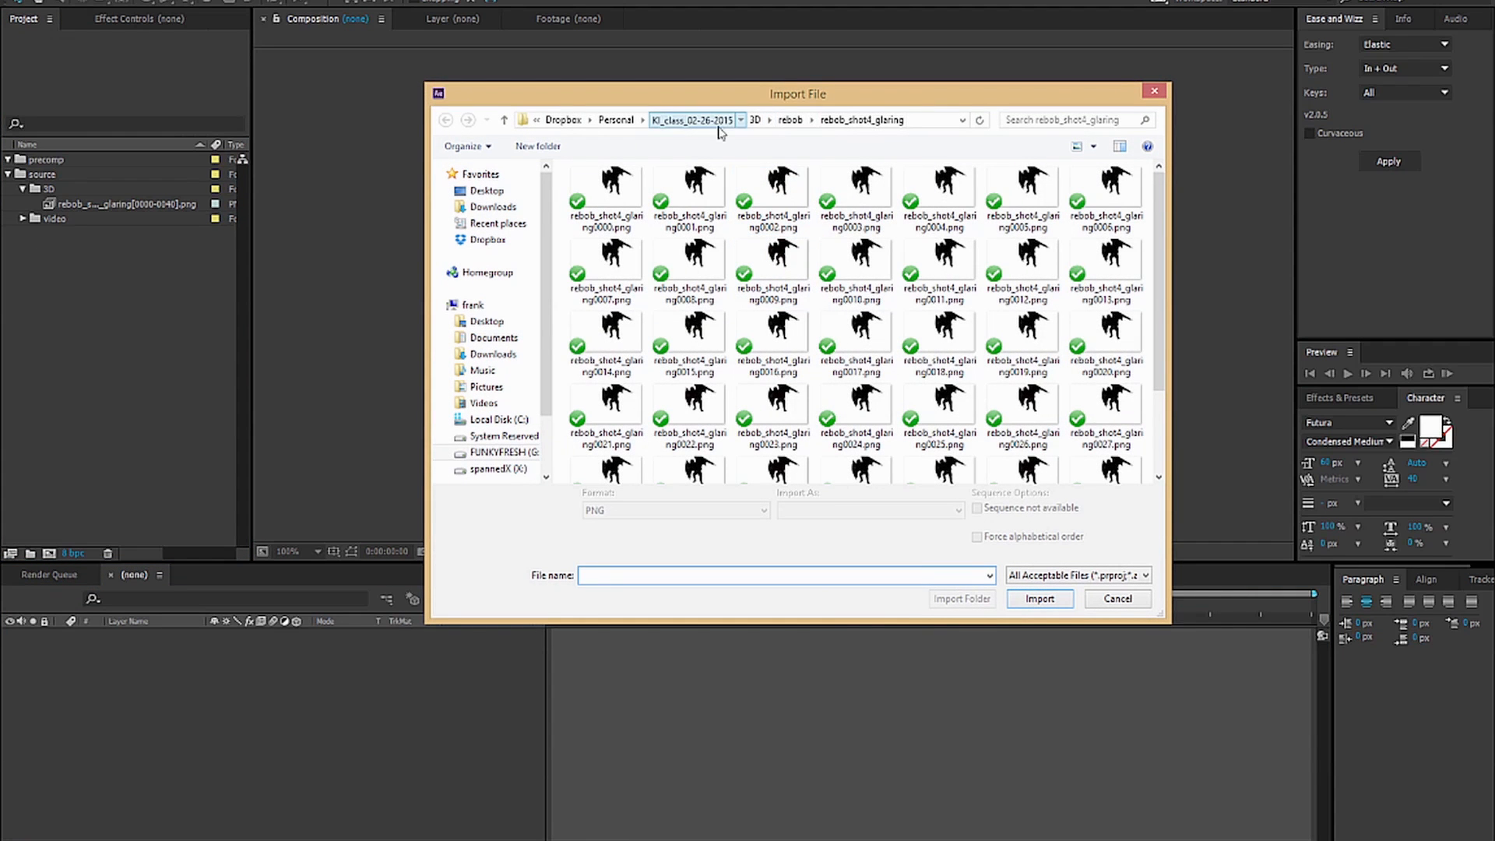
pyautogui.click(697, 119)
pyautogui.doubleClick(615, 259)
pyautogui.doubleClick(611, 208)
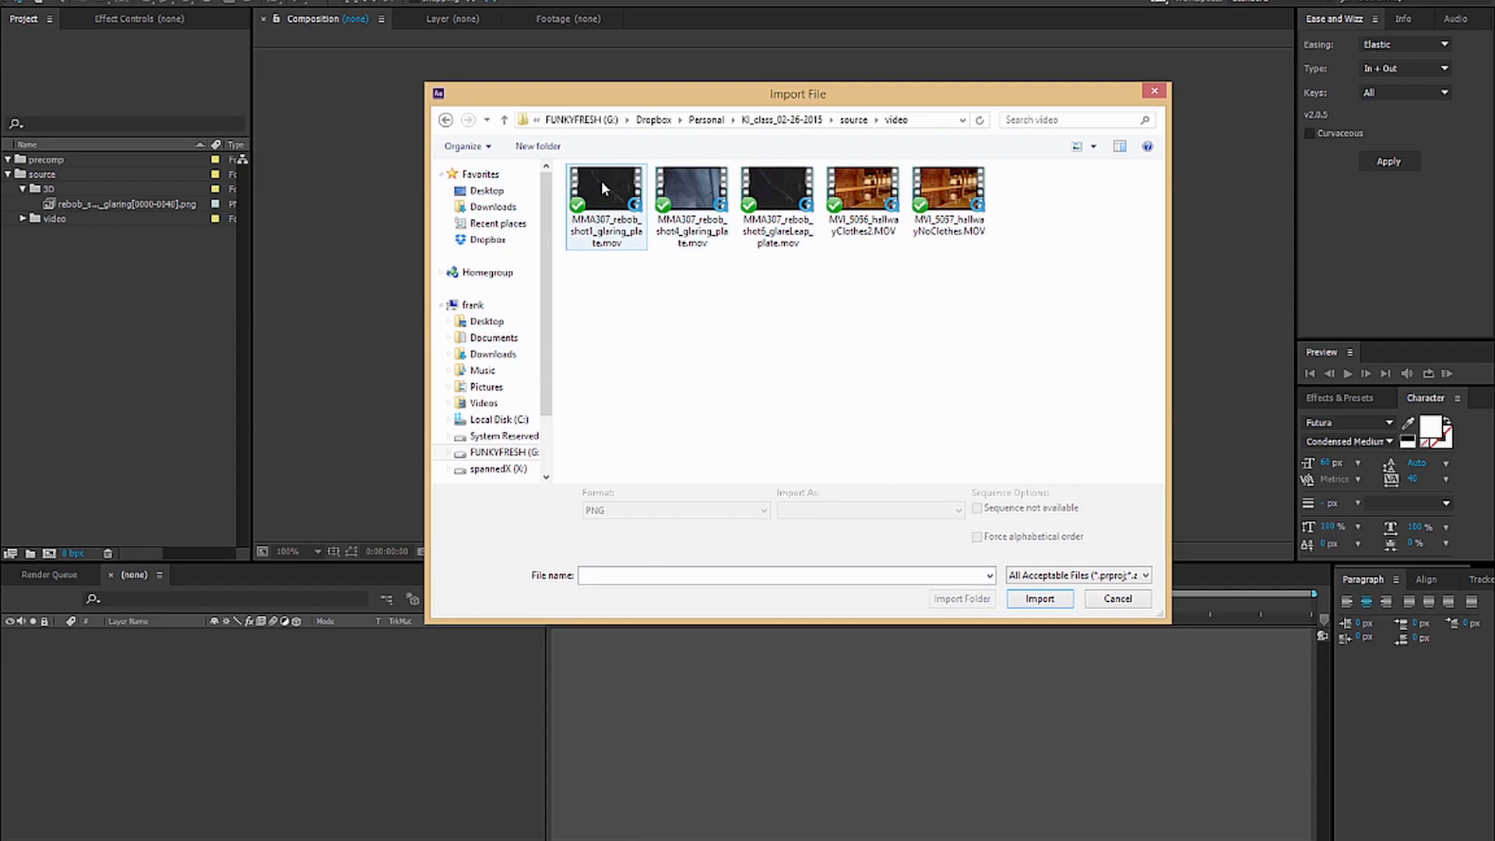
pyautogui.click(685, 231)
pyautogui.click(615, 183)
pyautogui.click(1057, 599)
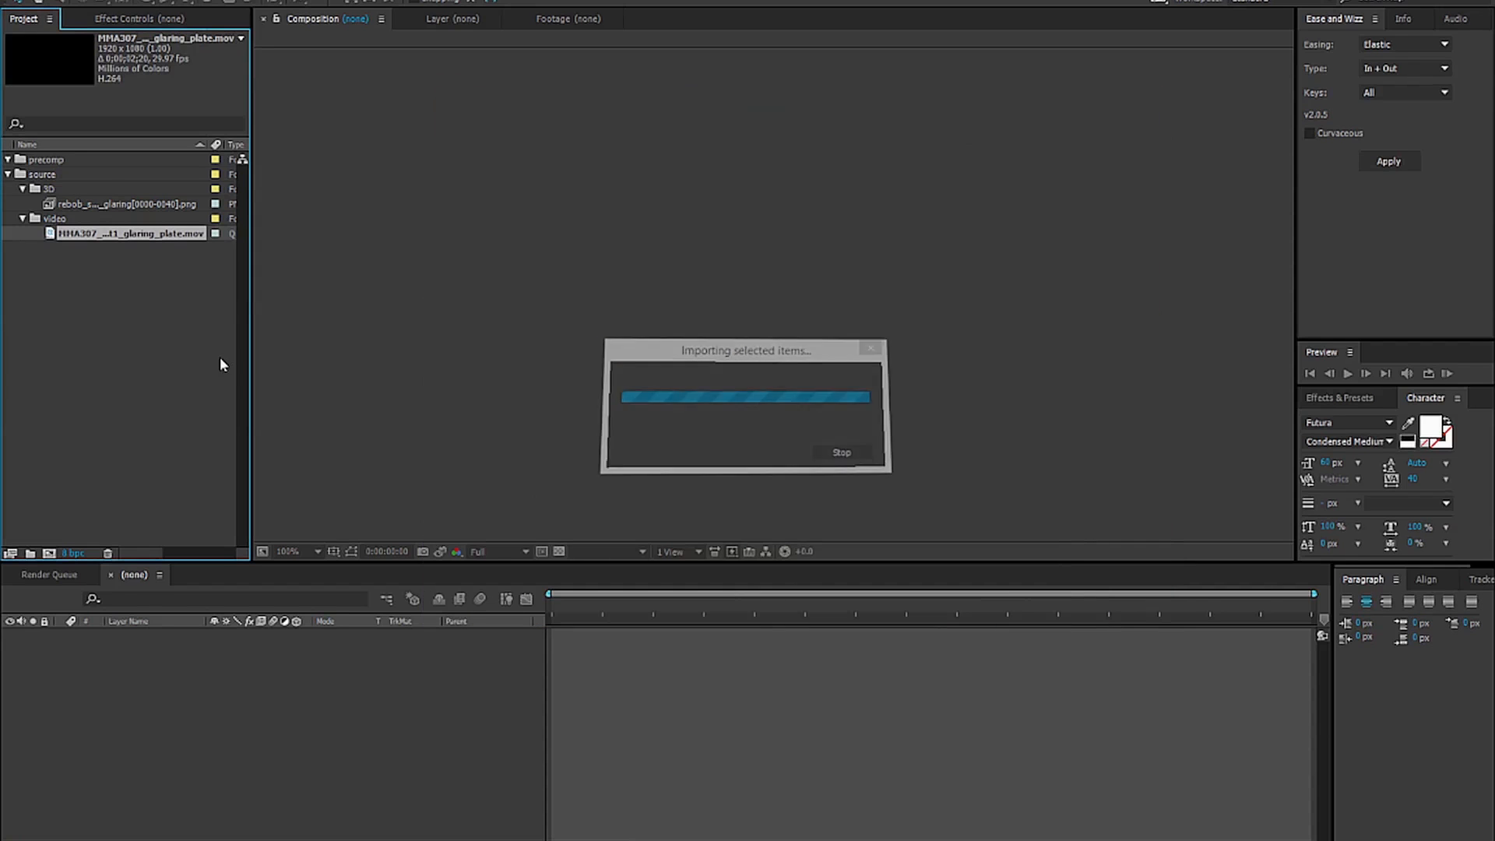
# Delete the rebob_shot4_glaring sequence from the 3D folder and browse to 3D > rebob in KI_class_02-26-2015 for a new footage import.
pyautogui.click(113, 206)
pyautogui.press('Delete')
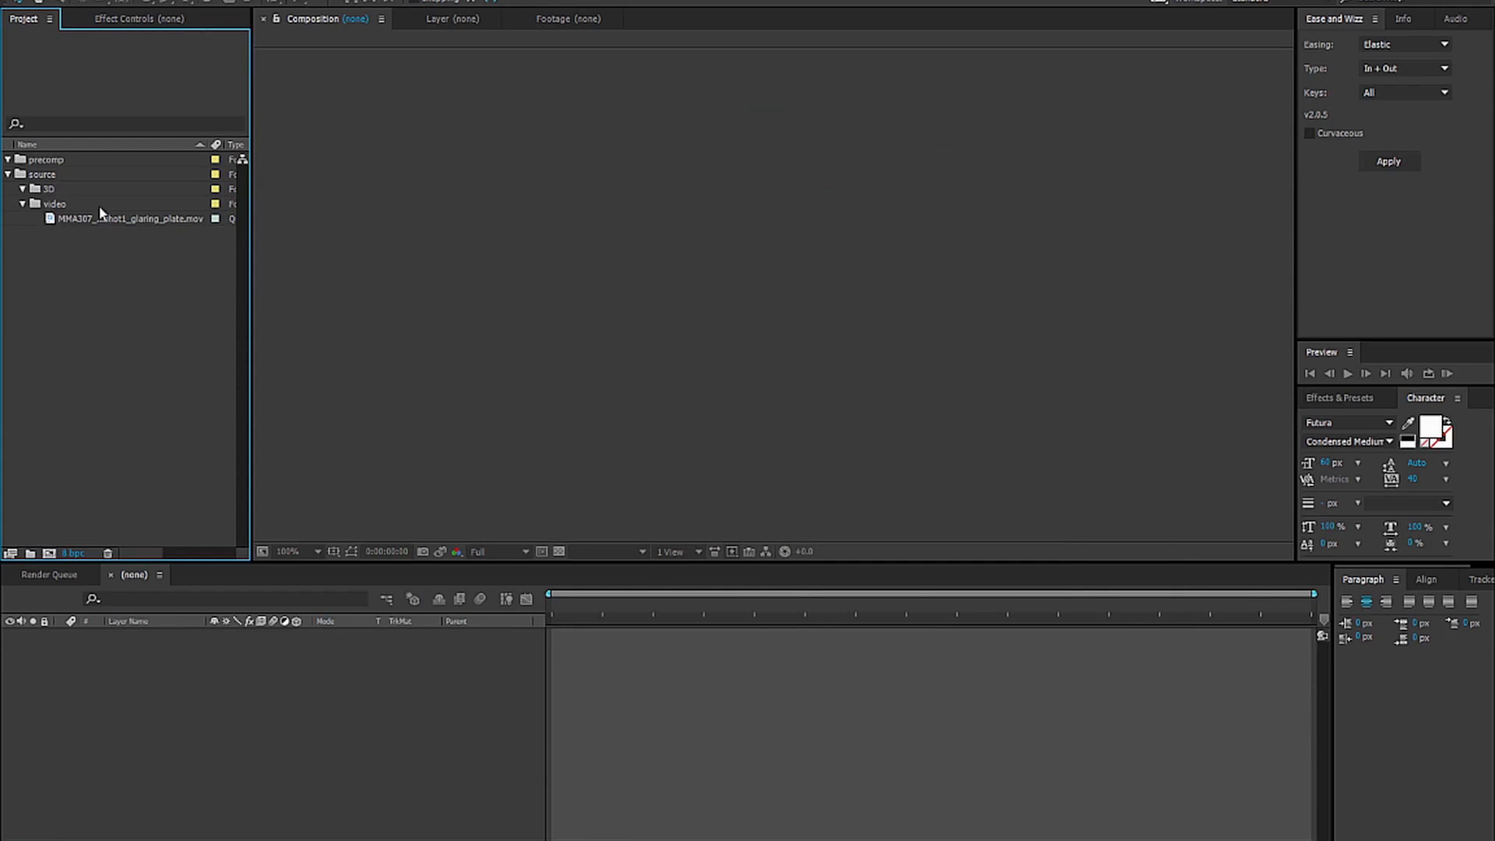
pyautogui.click(35, 189)
pyautogui.hotkey('ctrl', 'i')
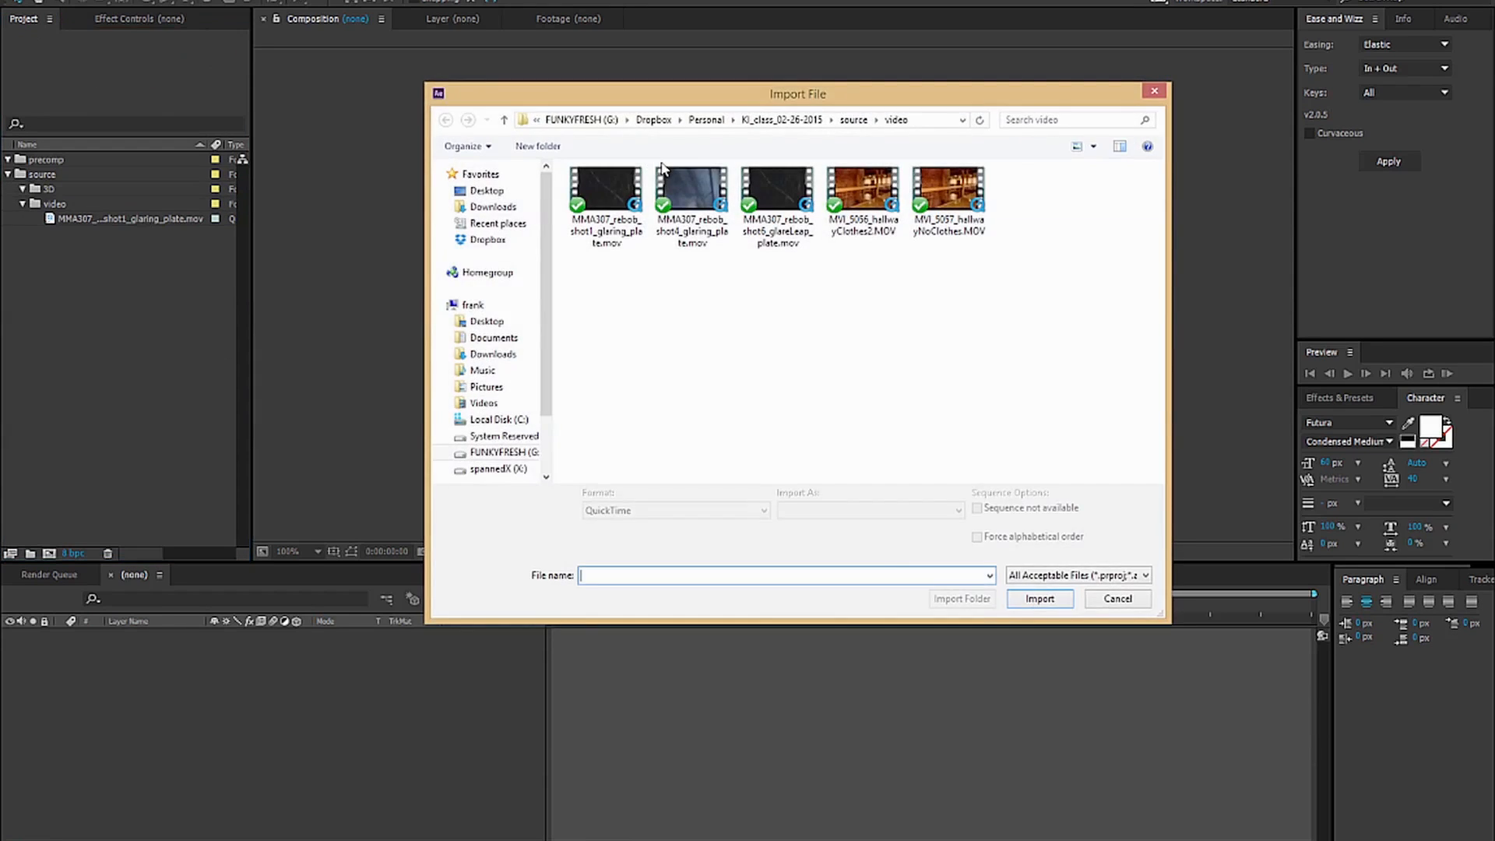
pyautogui.click(748, 119)
pyautogui.doubleClick(575, 195)
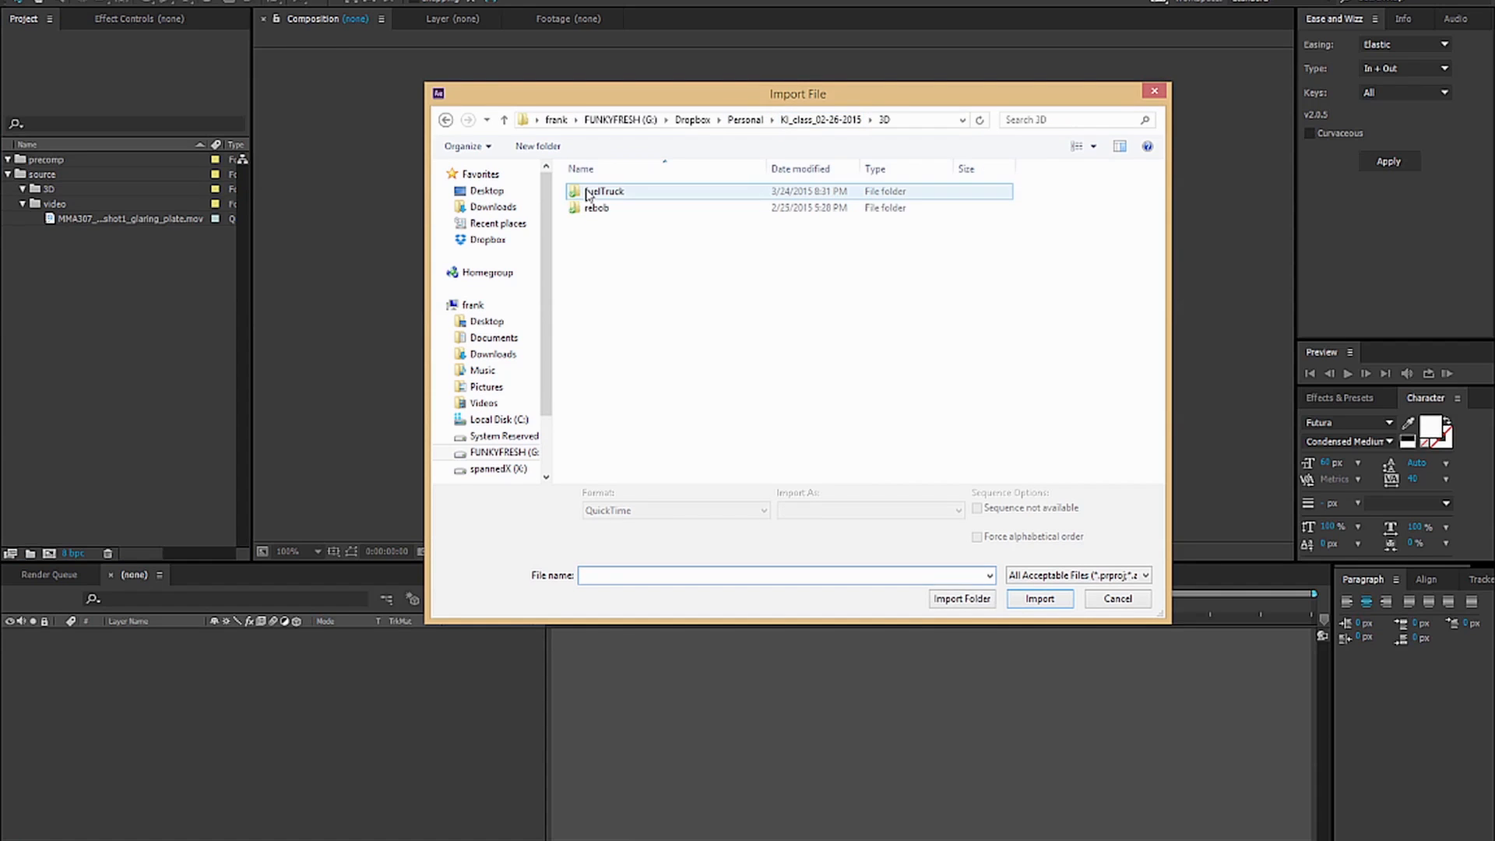
pyautogui.doubleClick(641, 207)
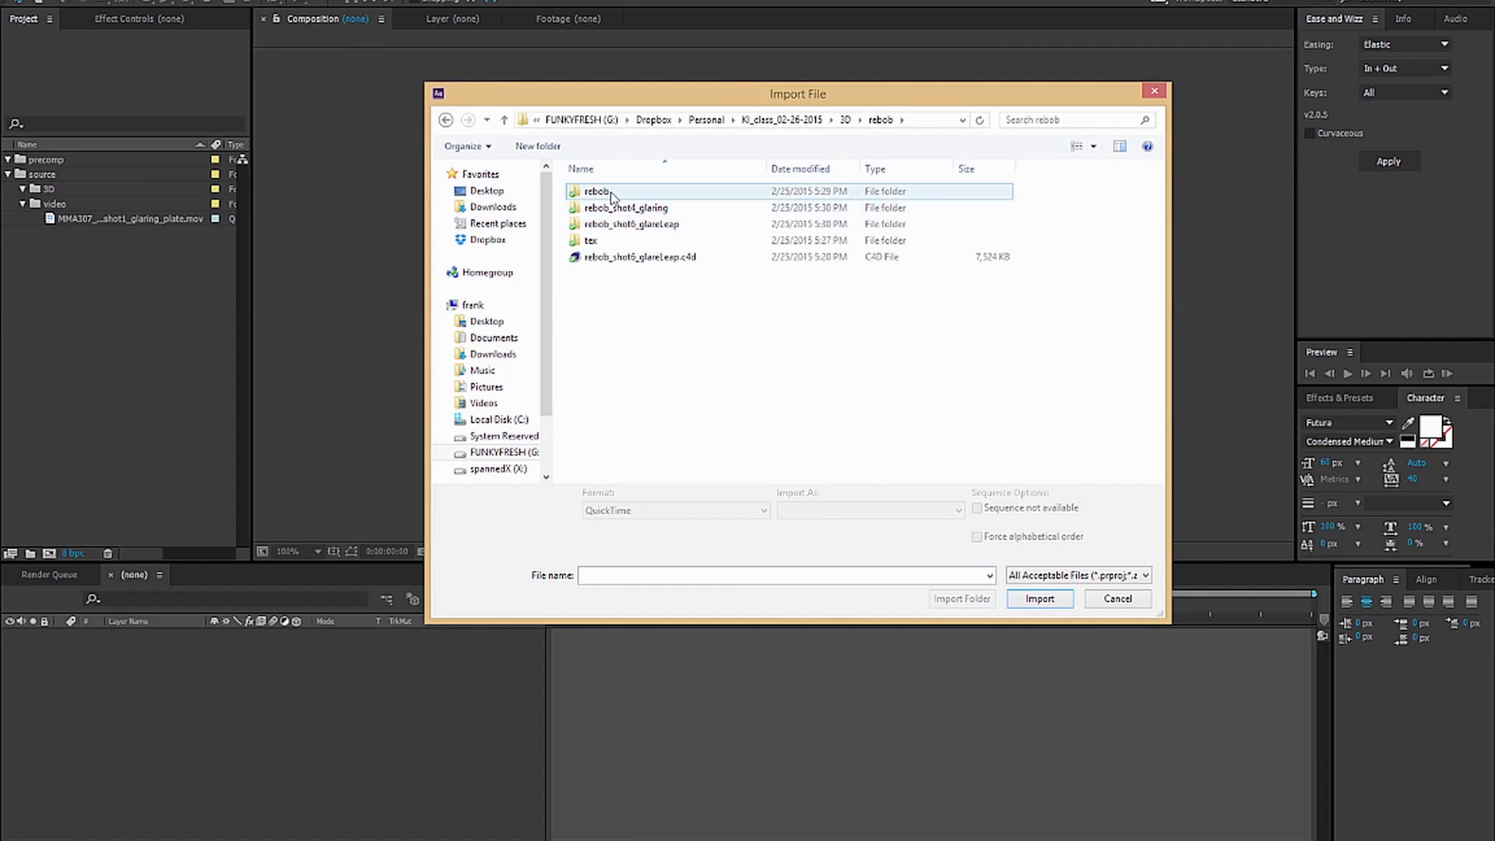
# Rename the rebob subfolder inside 3D > rebob to rebob_shot1_glaring.
pyautogui.doubleClick(615, 195)
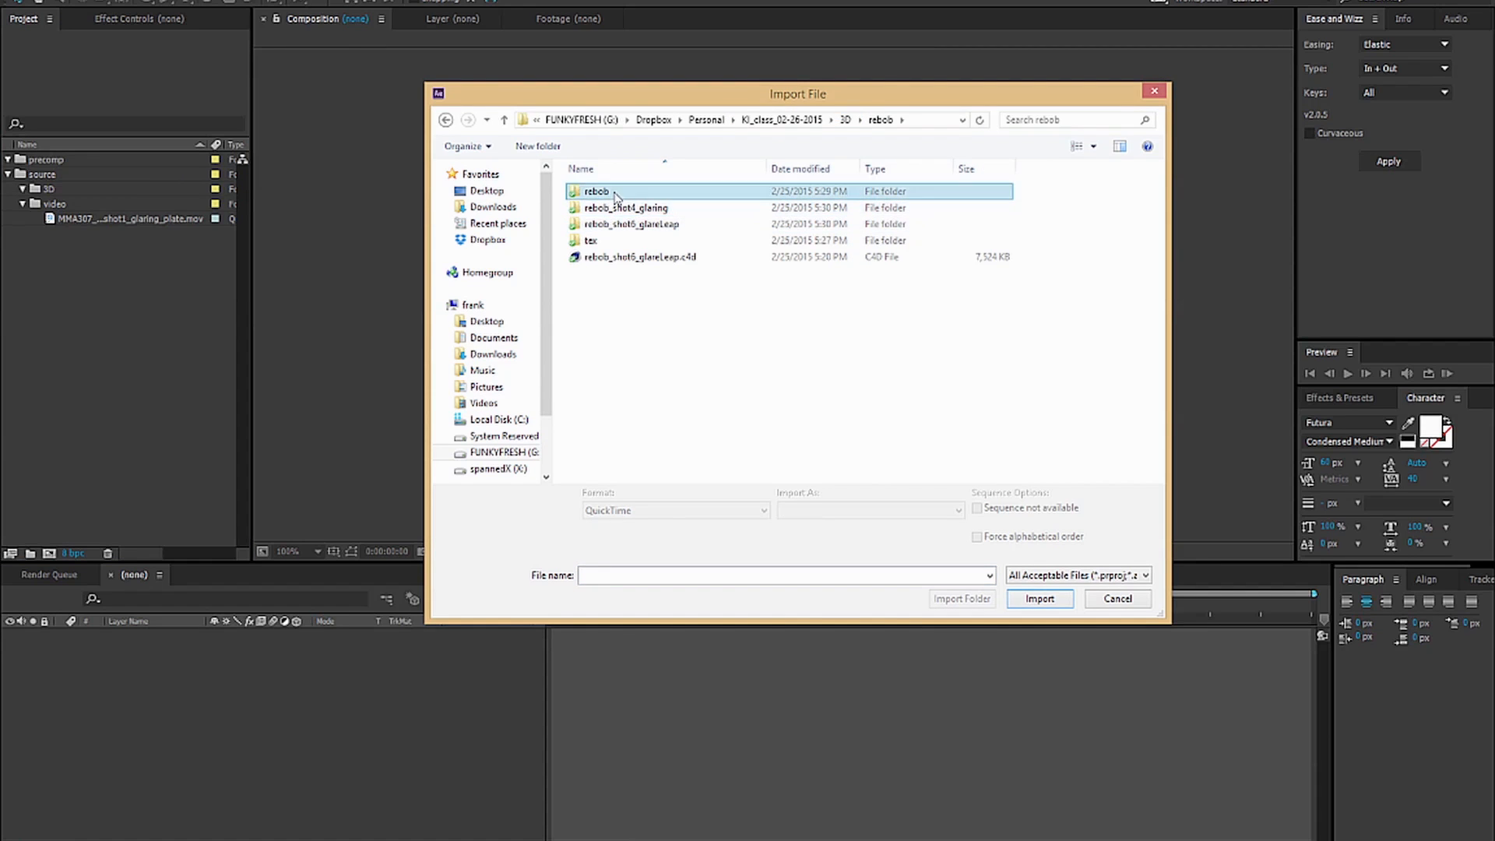
pyautogui.click(445, 119)
pyautogui.click(615, 191)
pyautogui.write('_shot')
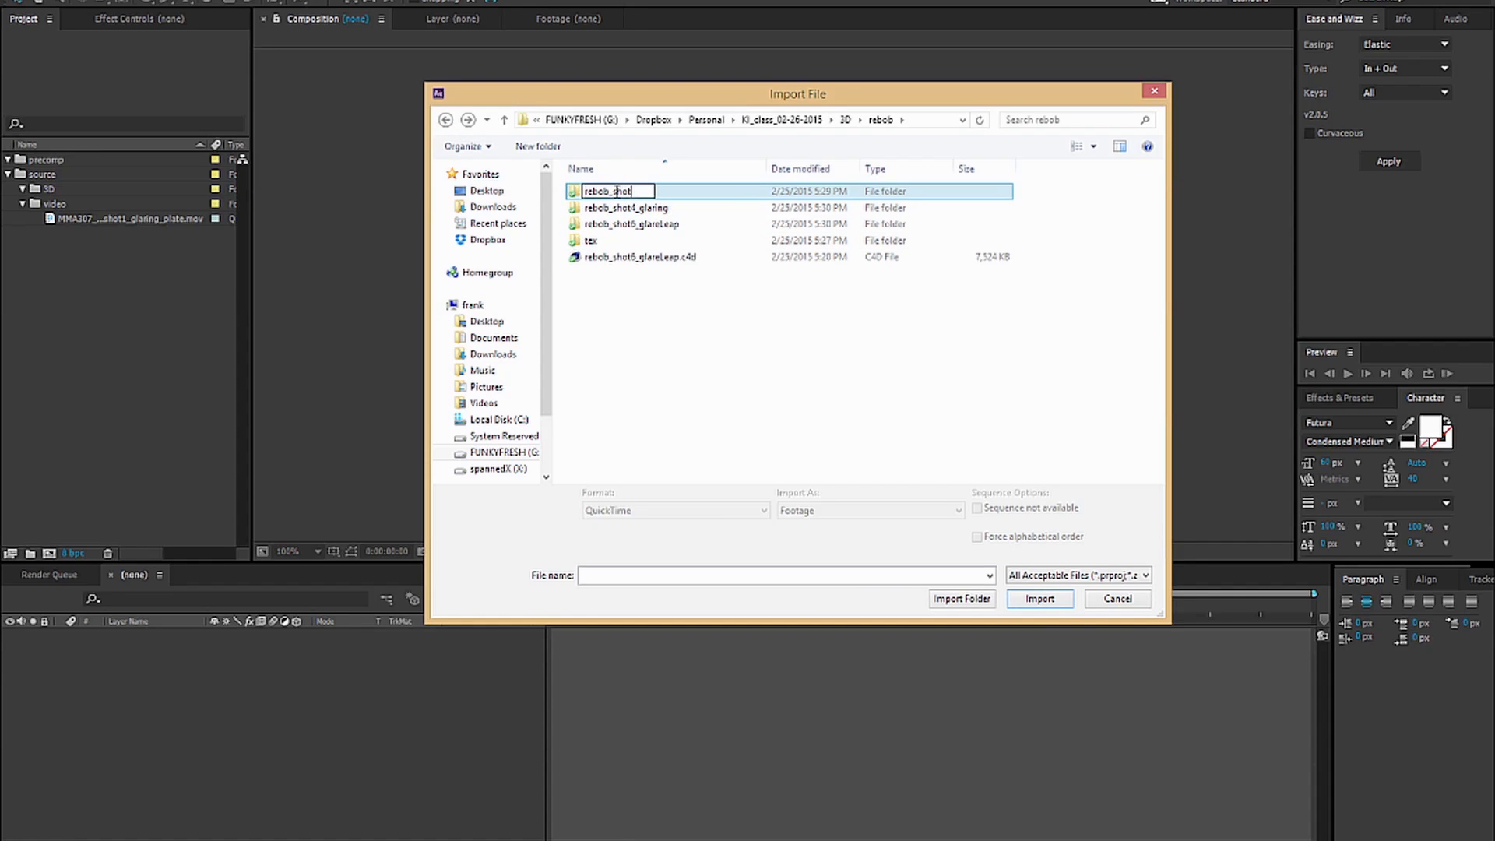
pyautogui.write('1_glaring')
pyautogui.press('Return')
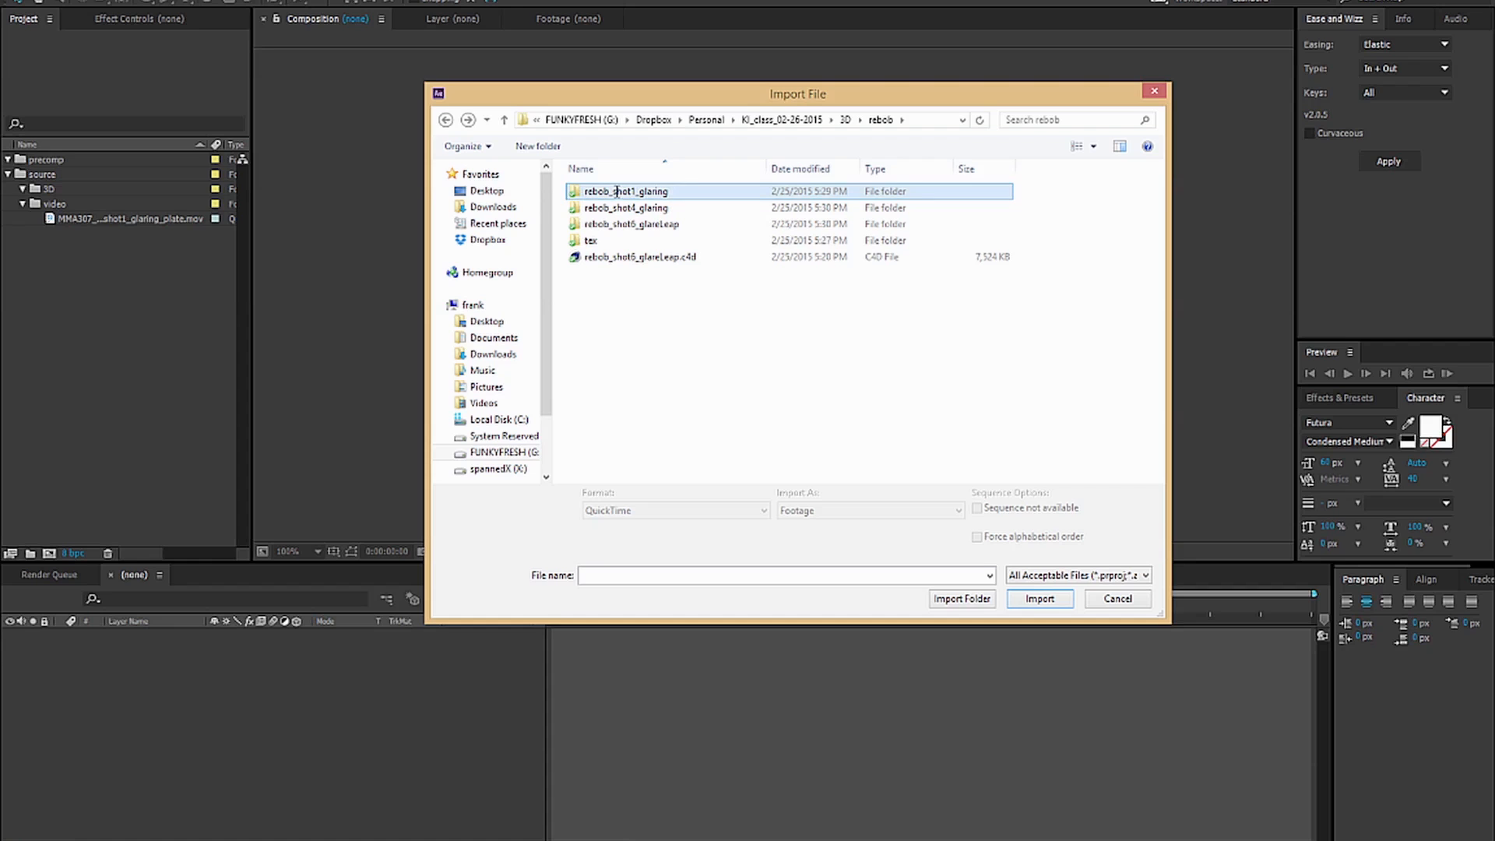
# Import the rebob_shot1 PNG sequence from the rebob_shot1_glaring folder into the project's 3D folder, starting with rebob_shot1_0000.png.
pyautogui.doubleClick(615, 192)
pyautogui.click(616, 193)
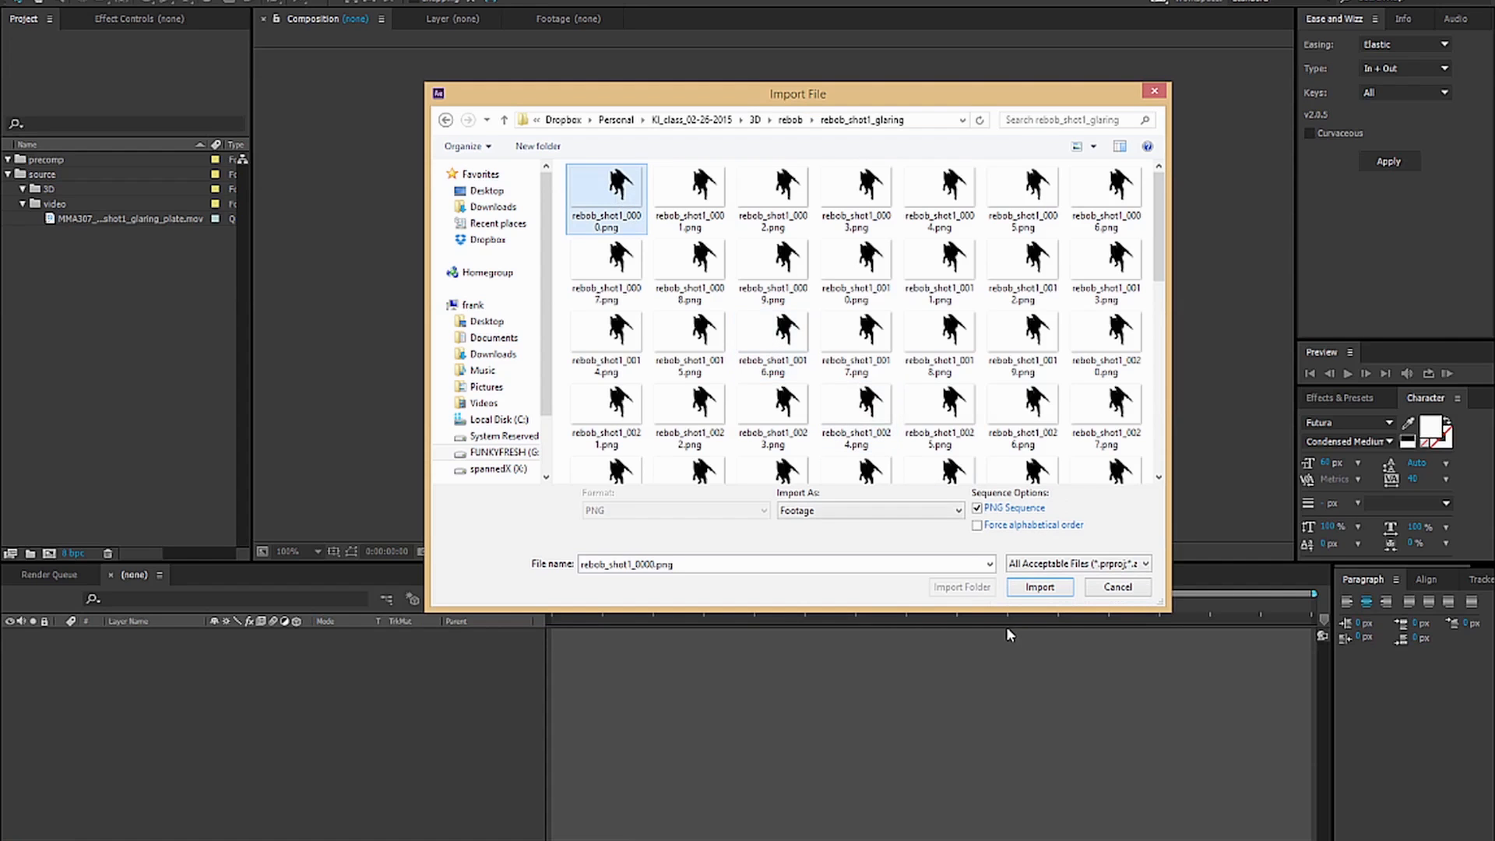
pyautogui.click(1039, 588)
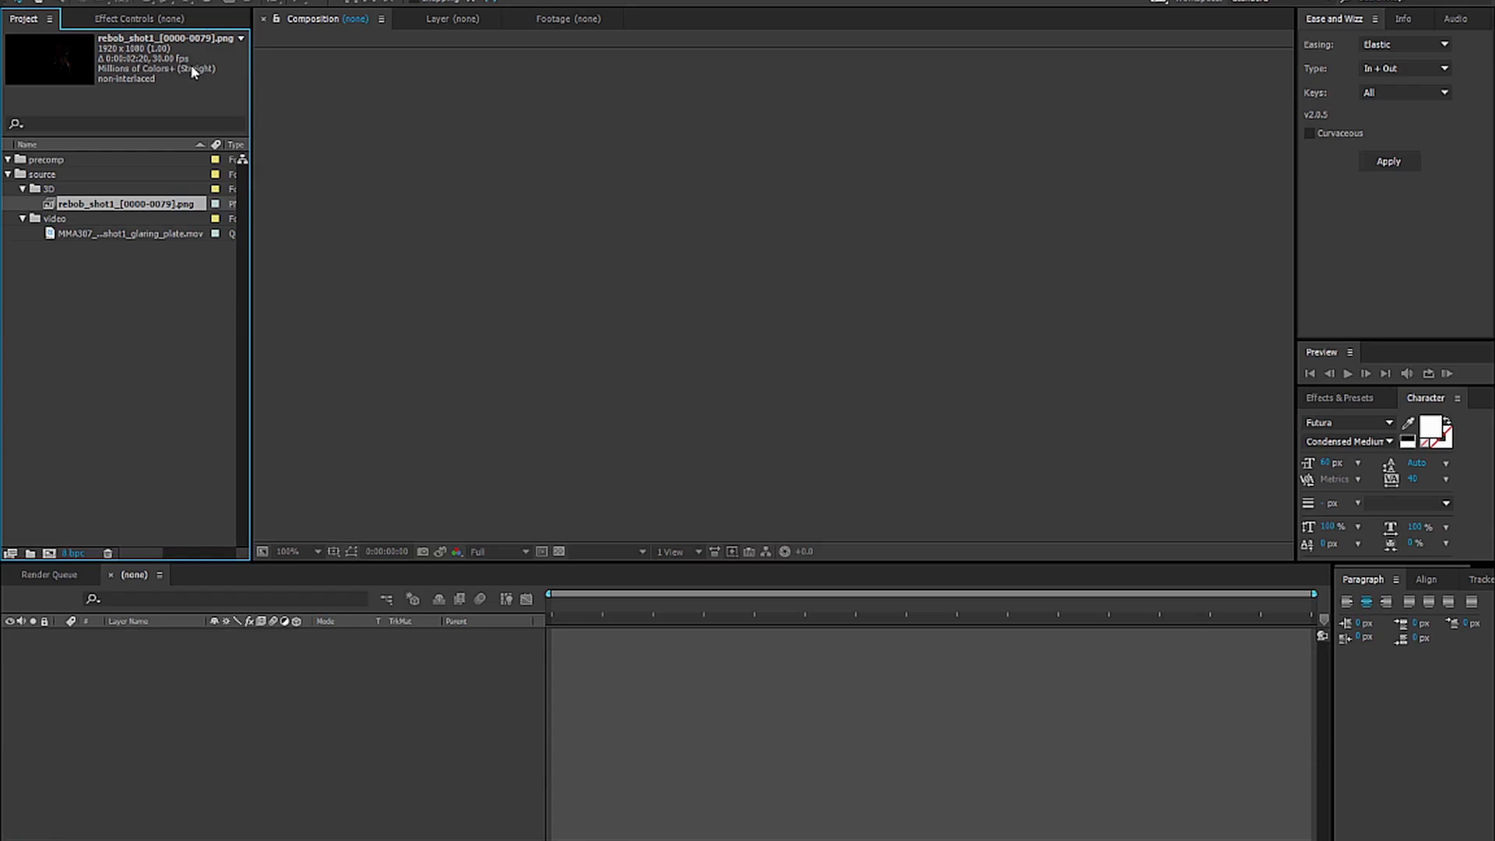
# Compare the plate's frame rate with the rebob_shot1 sequence and interpret the sequence at 29.97 frames per second.
pyautogui.click(120, 233)
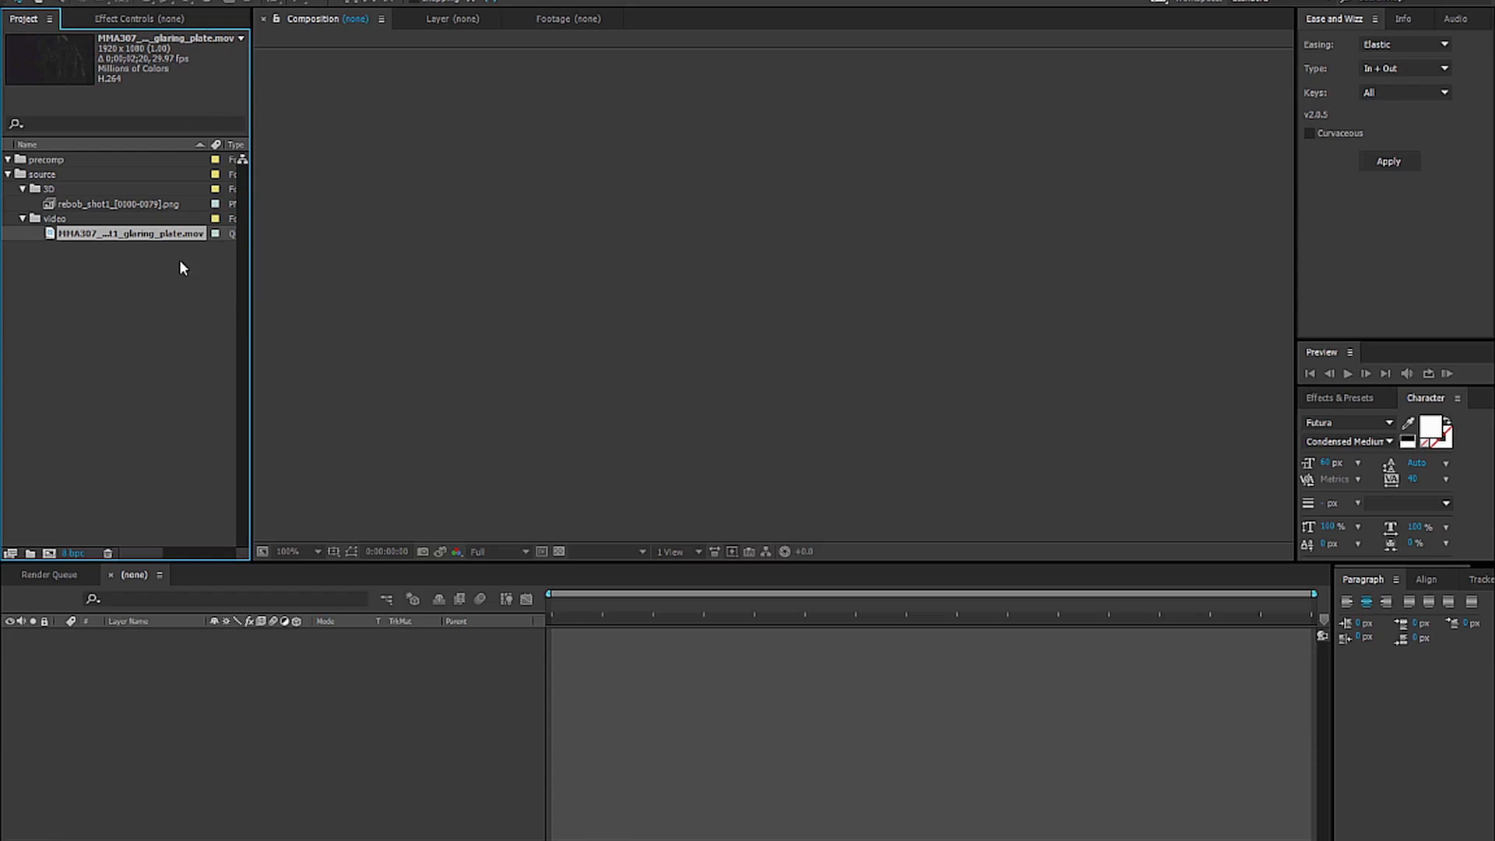
pyautogui.click(142, 206)
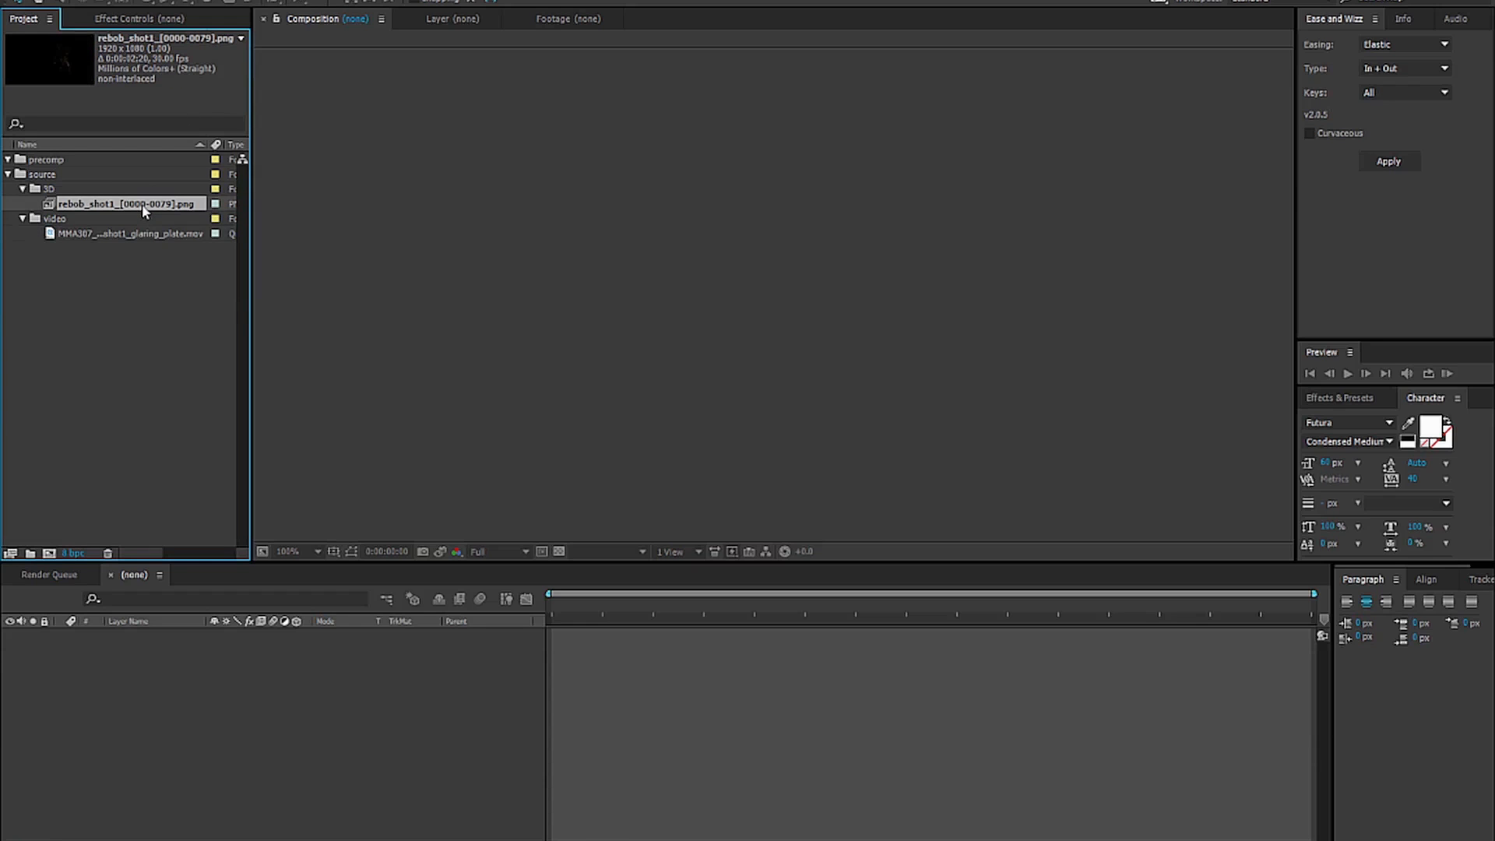
pyautogui.rightClick(142, 205)
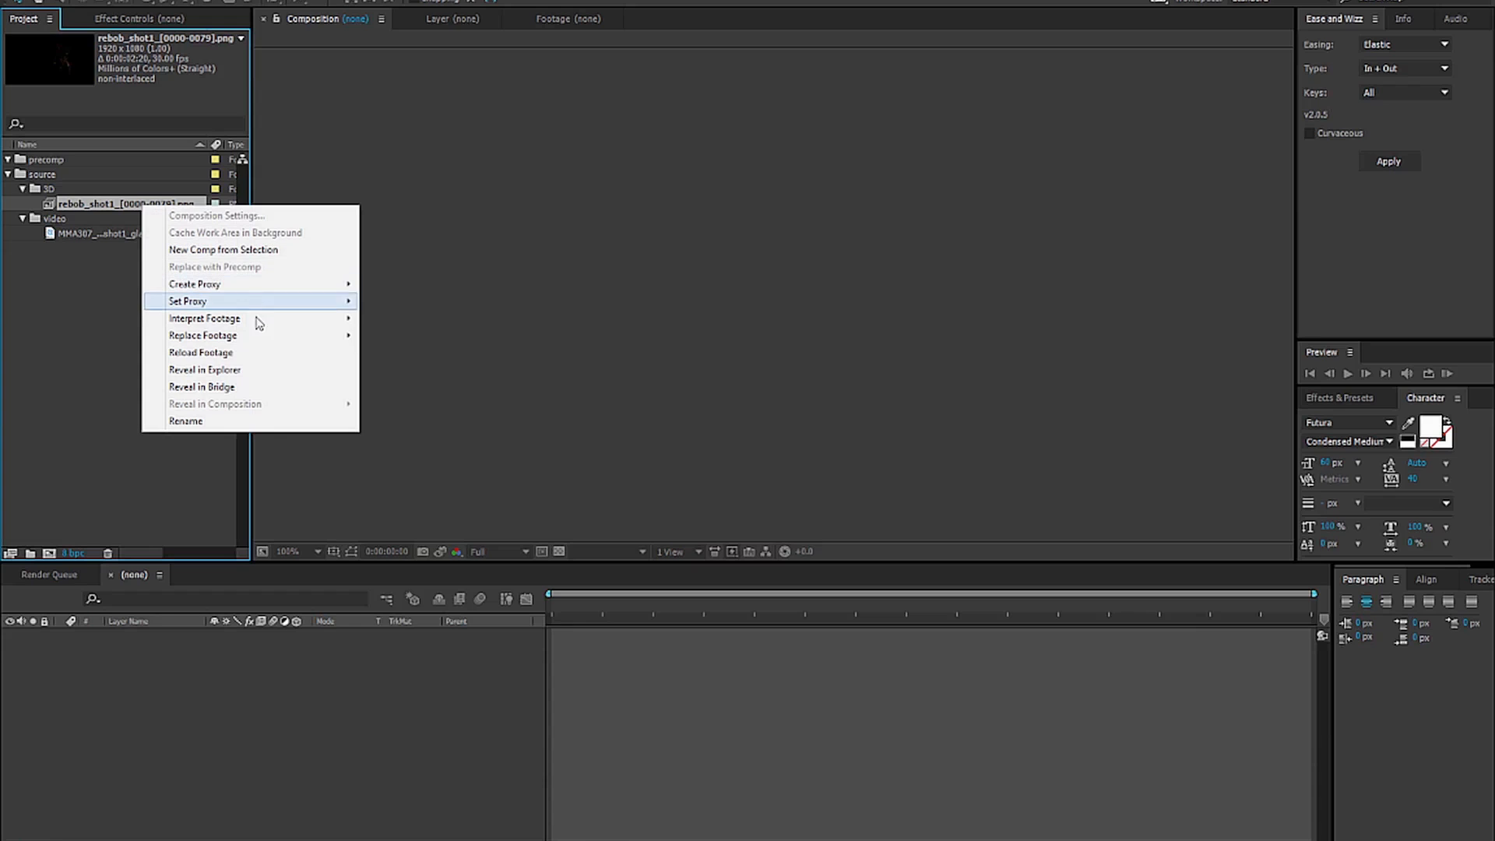
pyautogui.moveTo(261, 327)
pyautogui.click(405, 318)
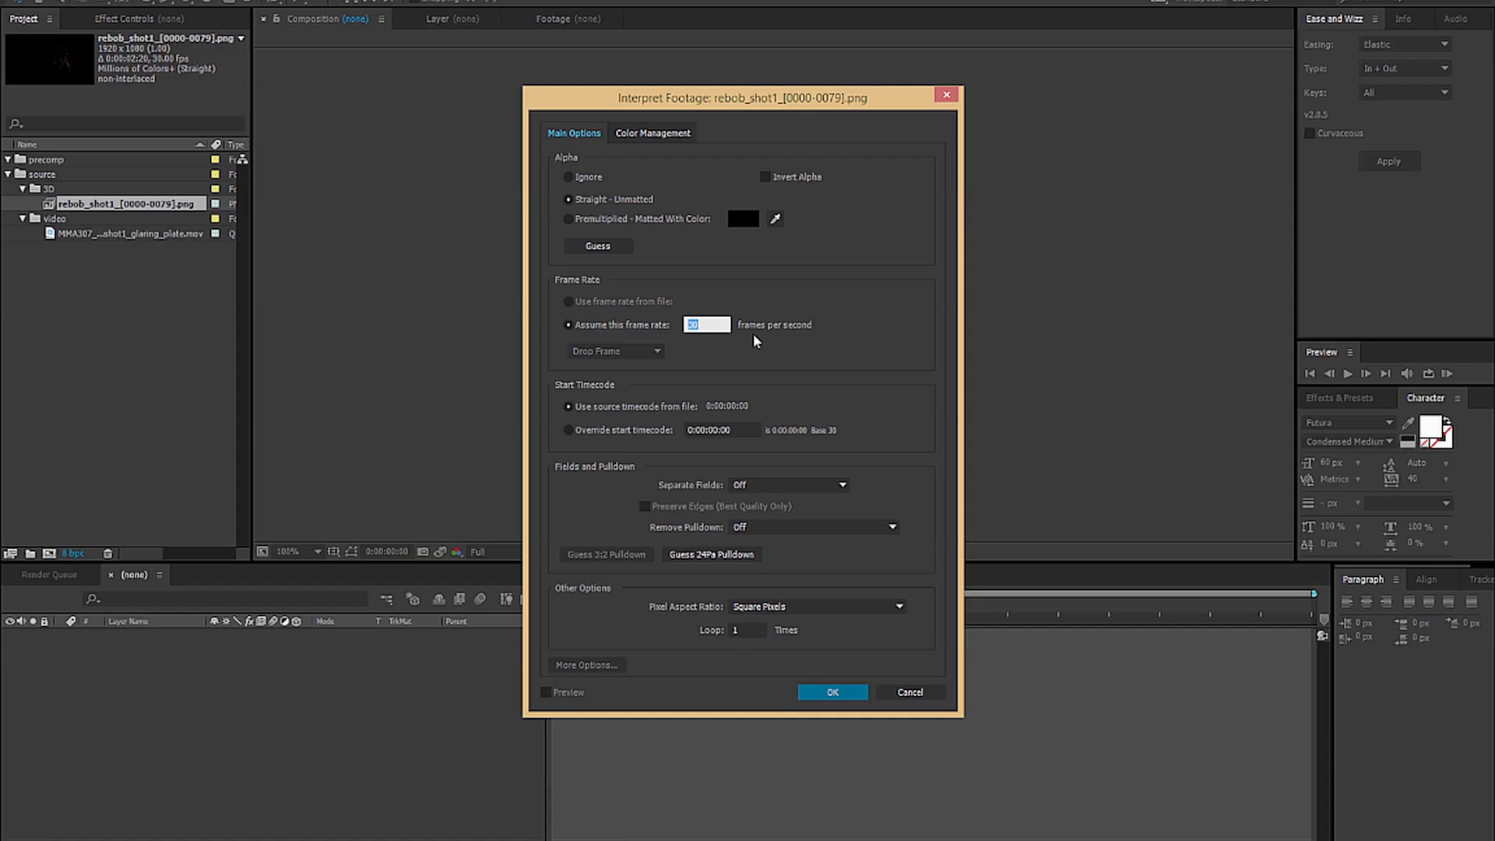
pyautogui.write('29.97')
pyautogui.click(847, 696)
# Check that the plate video and the rebob_shot1 sequence match in frame rate and duration.
pyautogui.click(112, 237)
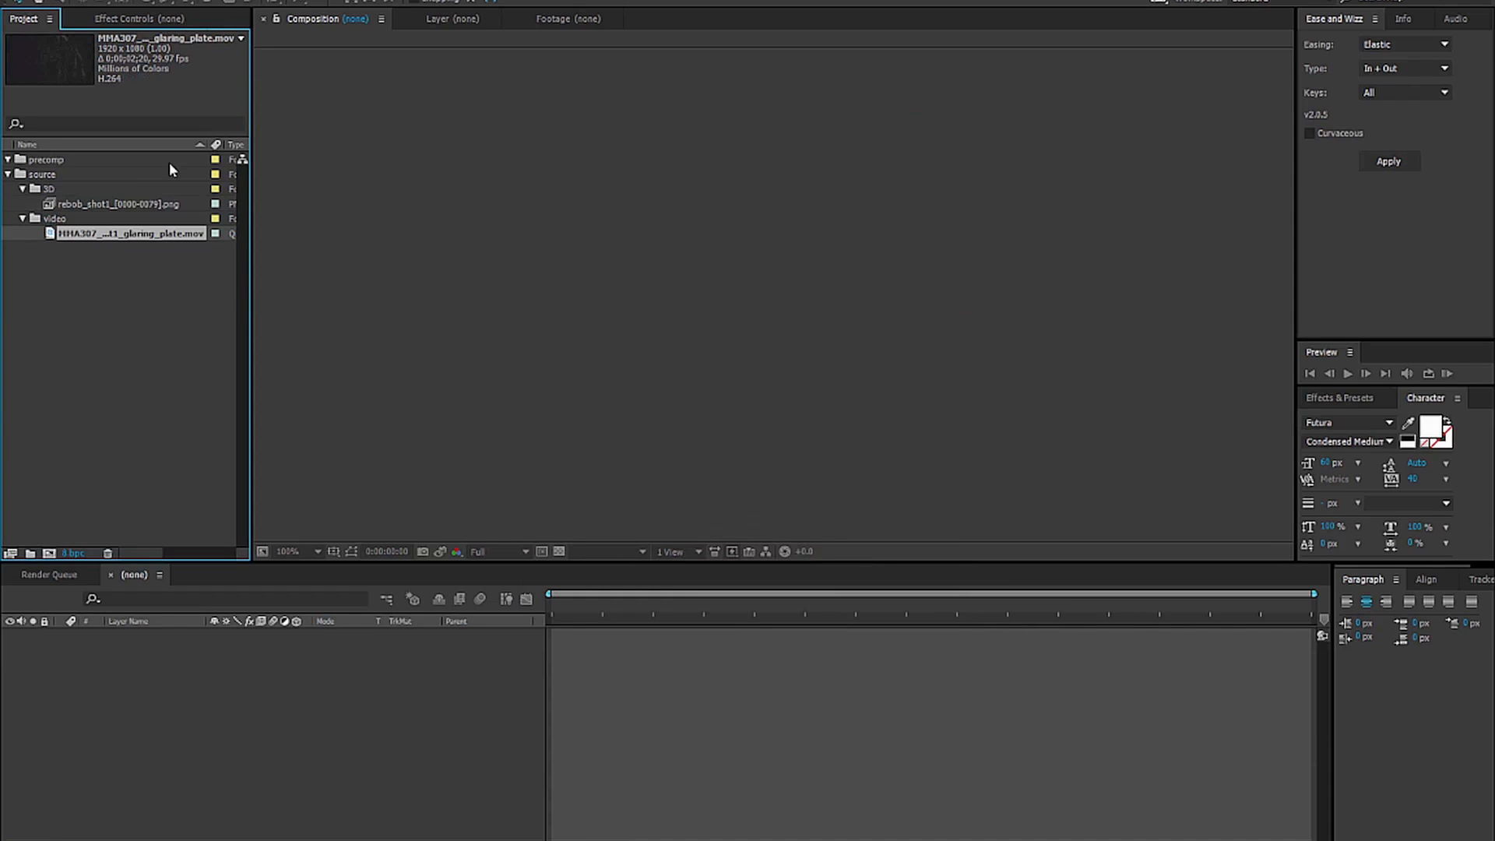
pyautogui.click(163, 204)
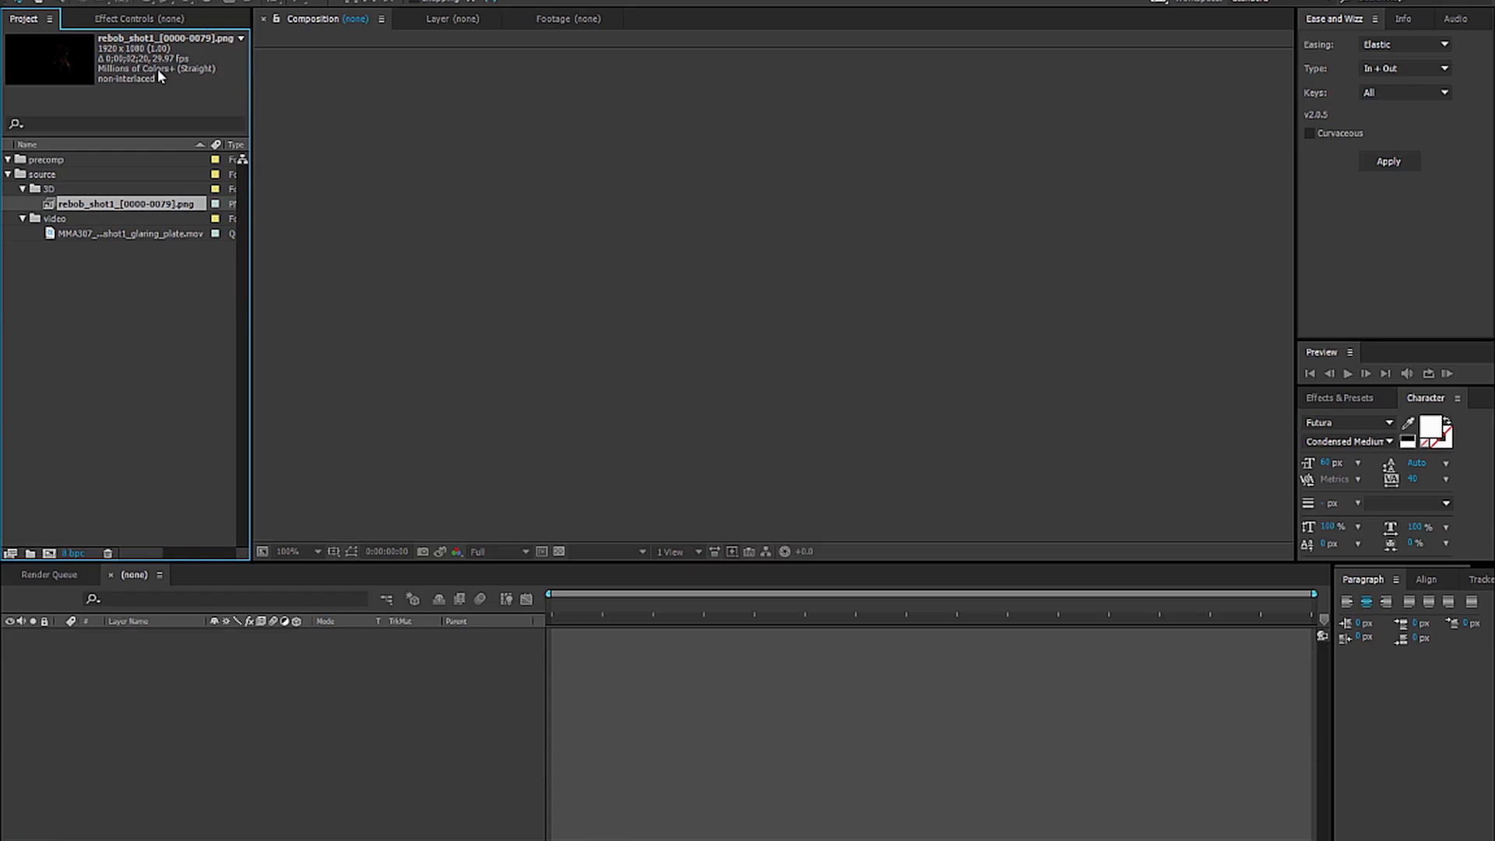
pyautogui.click(157, 238)
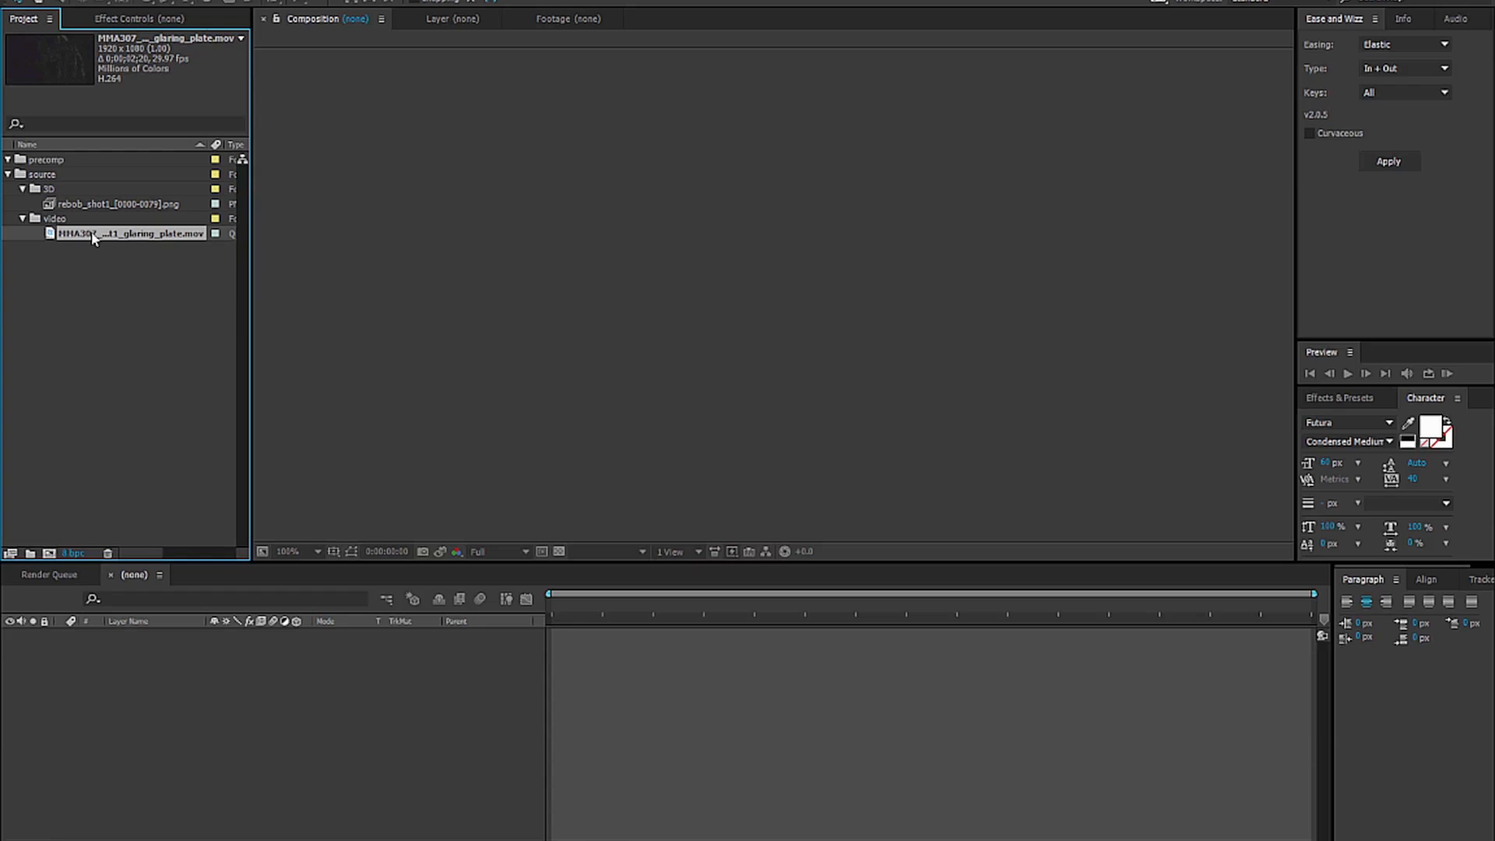
pyautogui.click(122, 207)
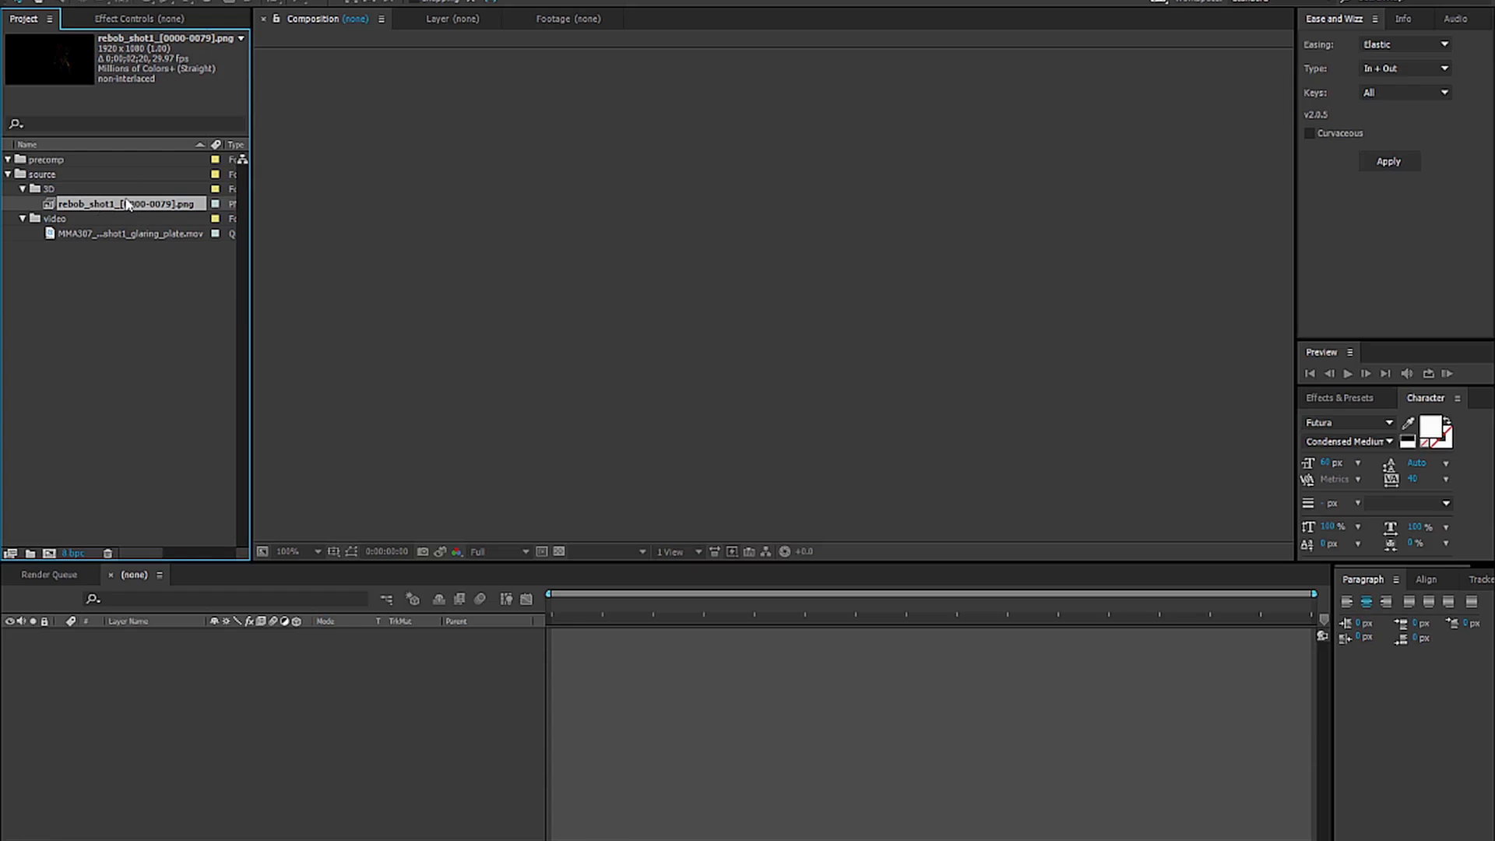
# Set the default import frame rate for sequence footage to 23.976 frames per second in the preferences.
pyautogui.click(13, 0)
pyautogui.moveTo(33, 0)
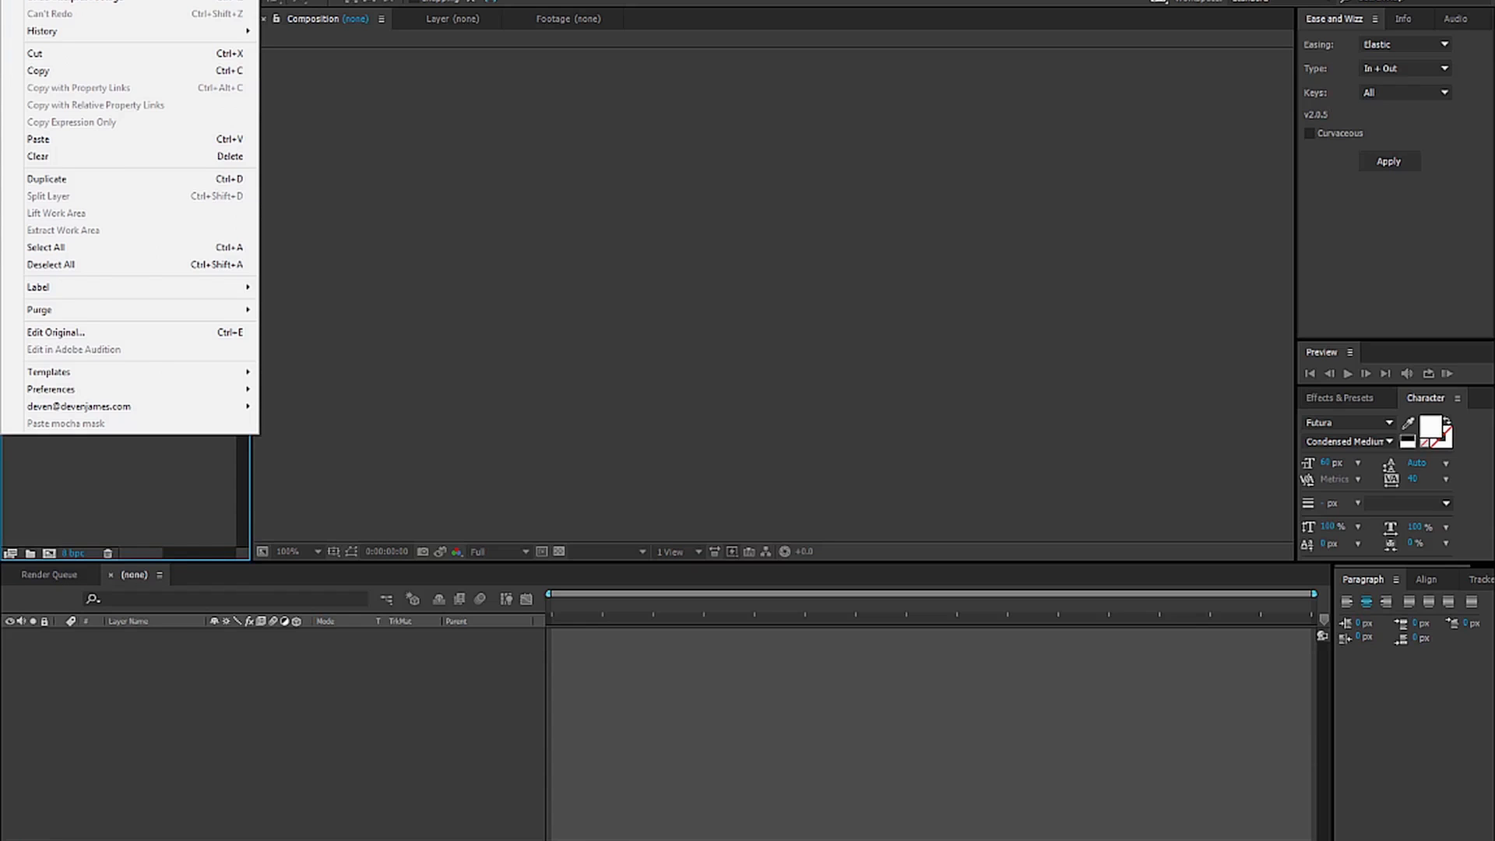
pyautogui.moveTo(119, 395)
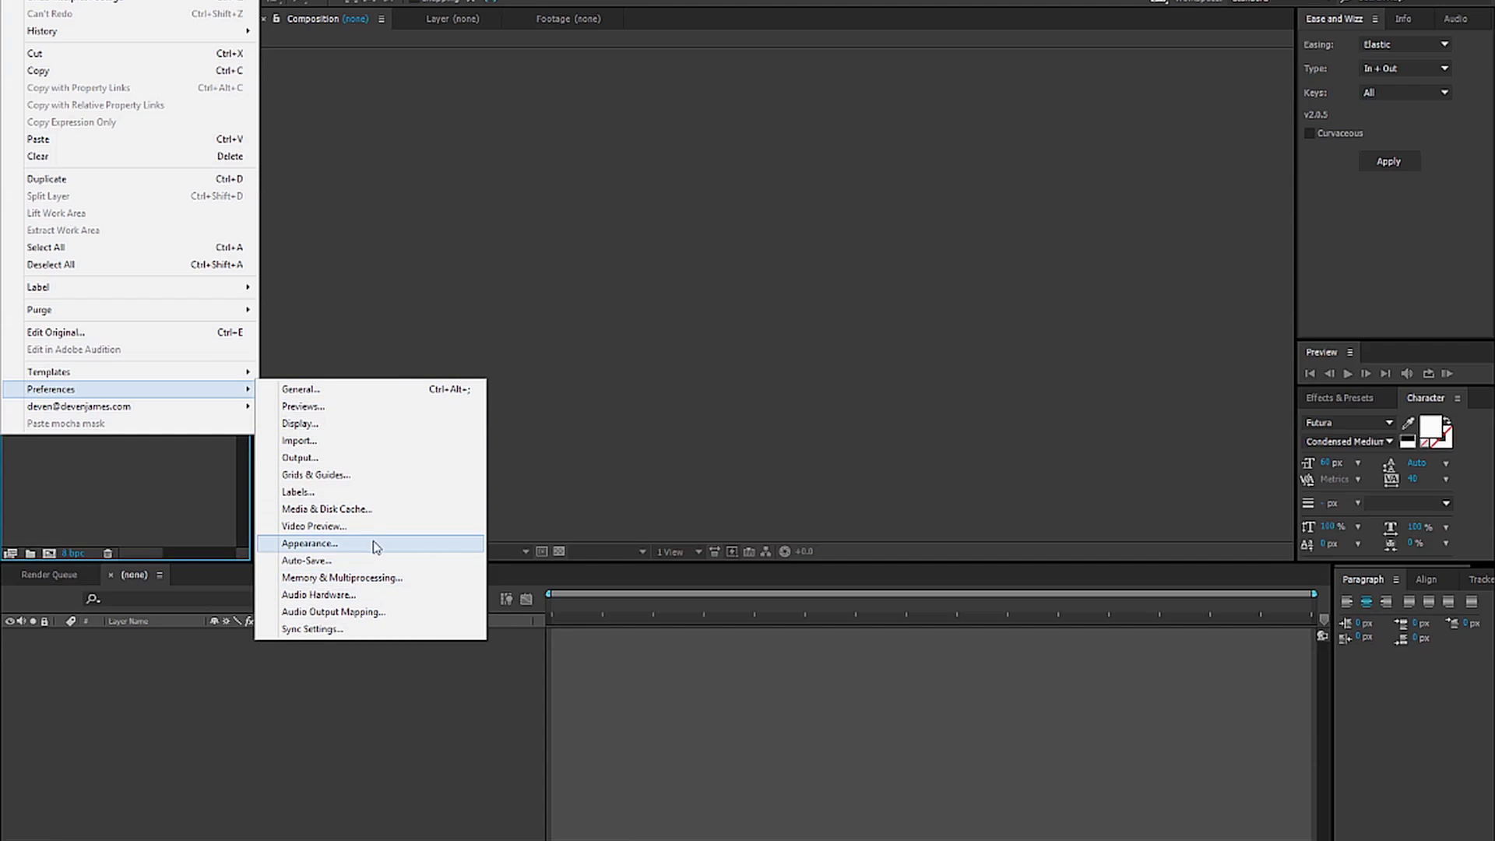
pyautogui.click(364, 441)
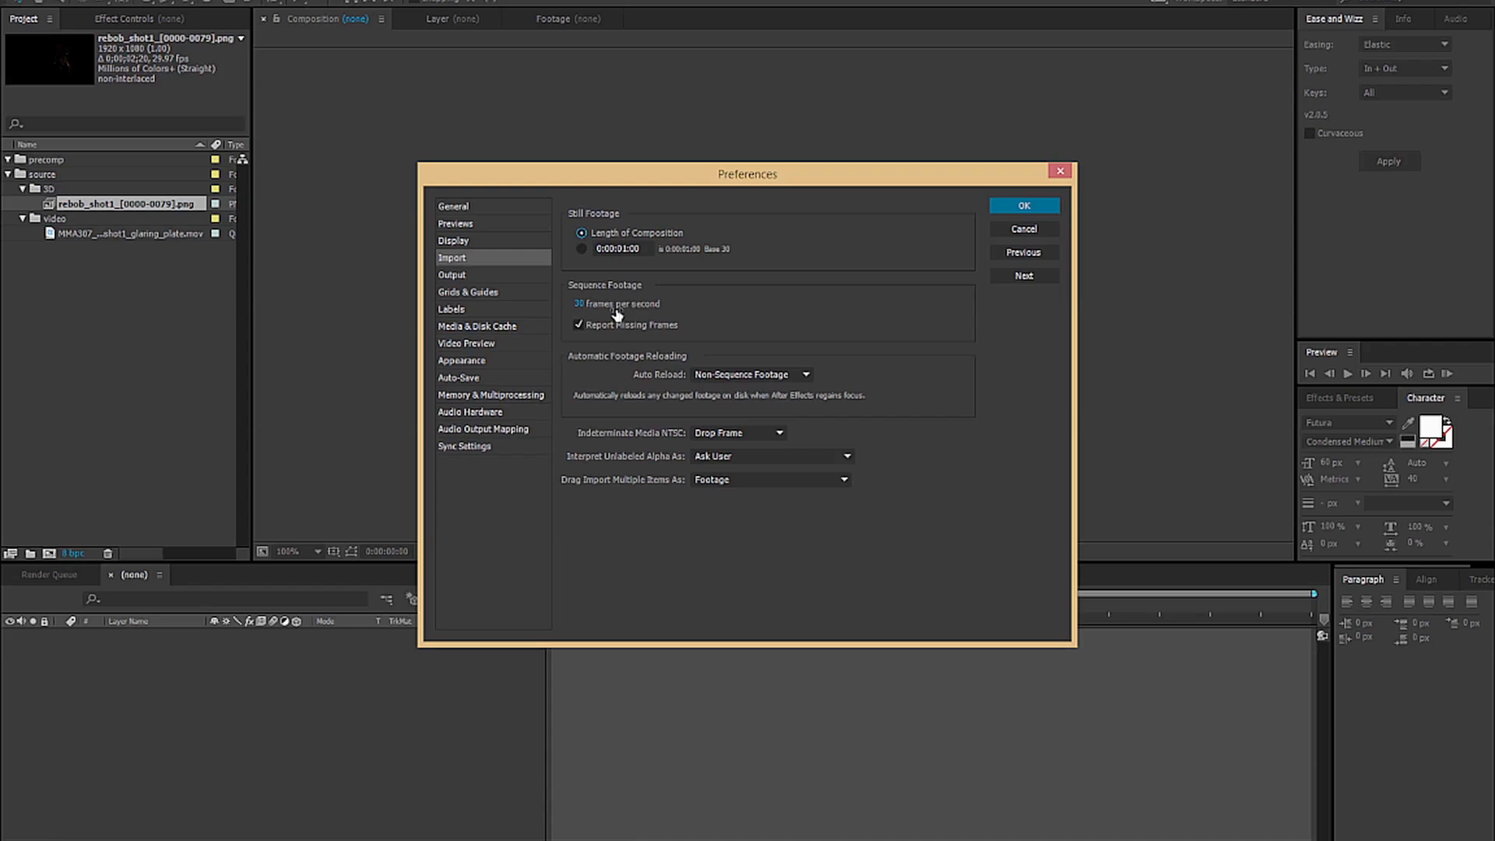
pyautogui.click(578, 304)
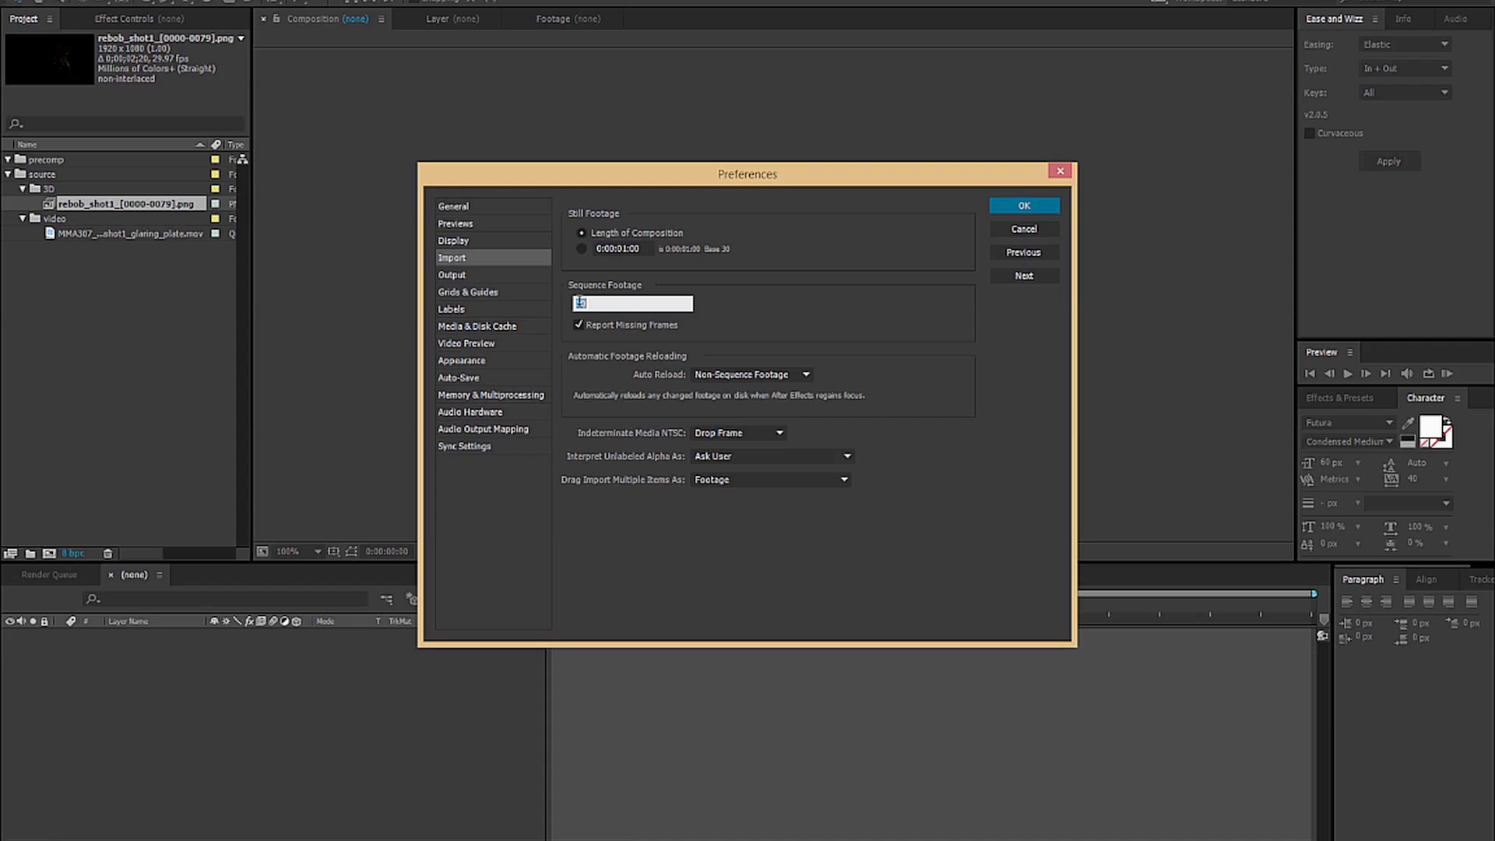
pyautogui.write('23.976')
pyautogui.press('Return')
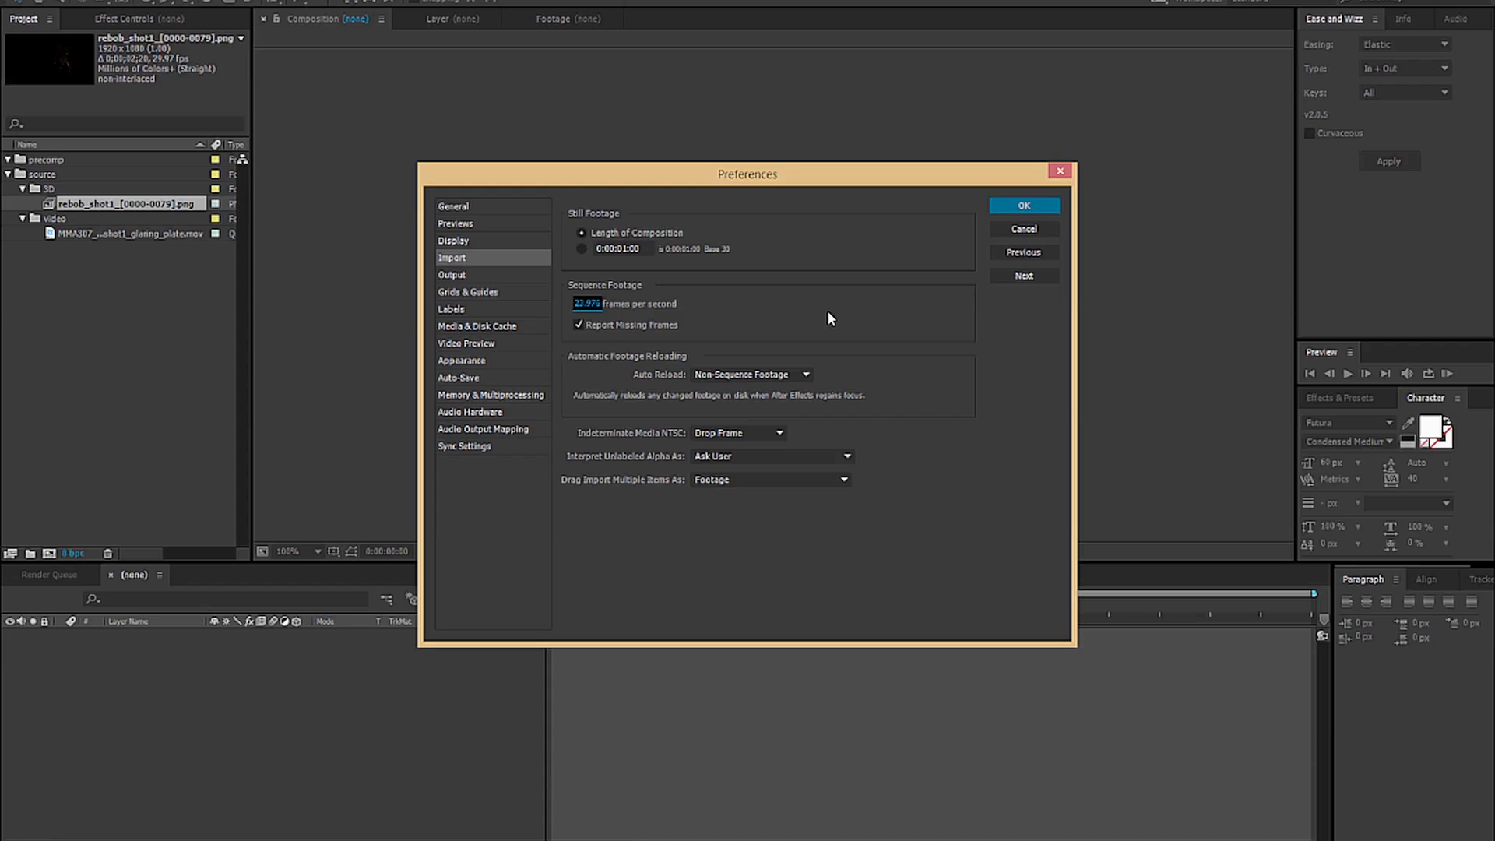
pyautogui.click(1024, 205)
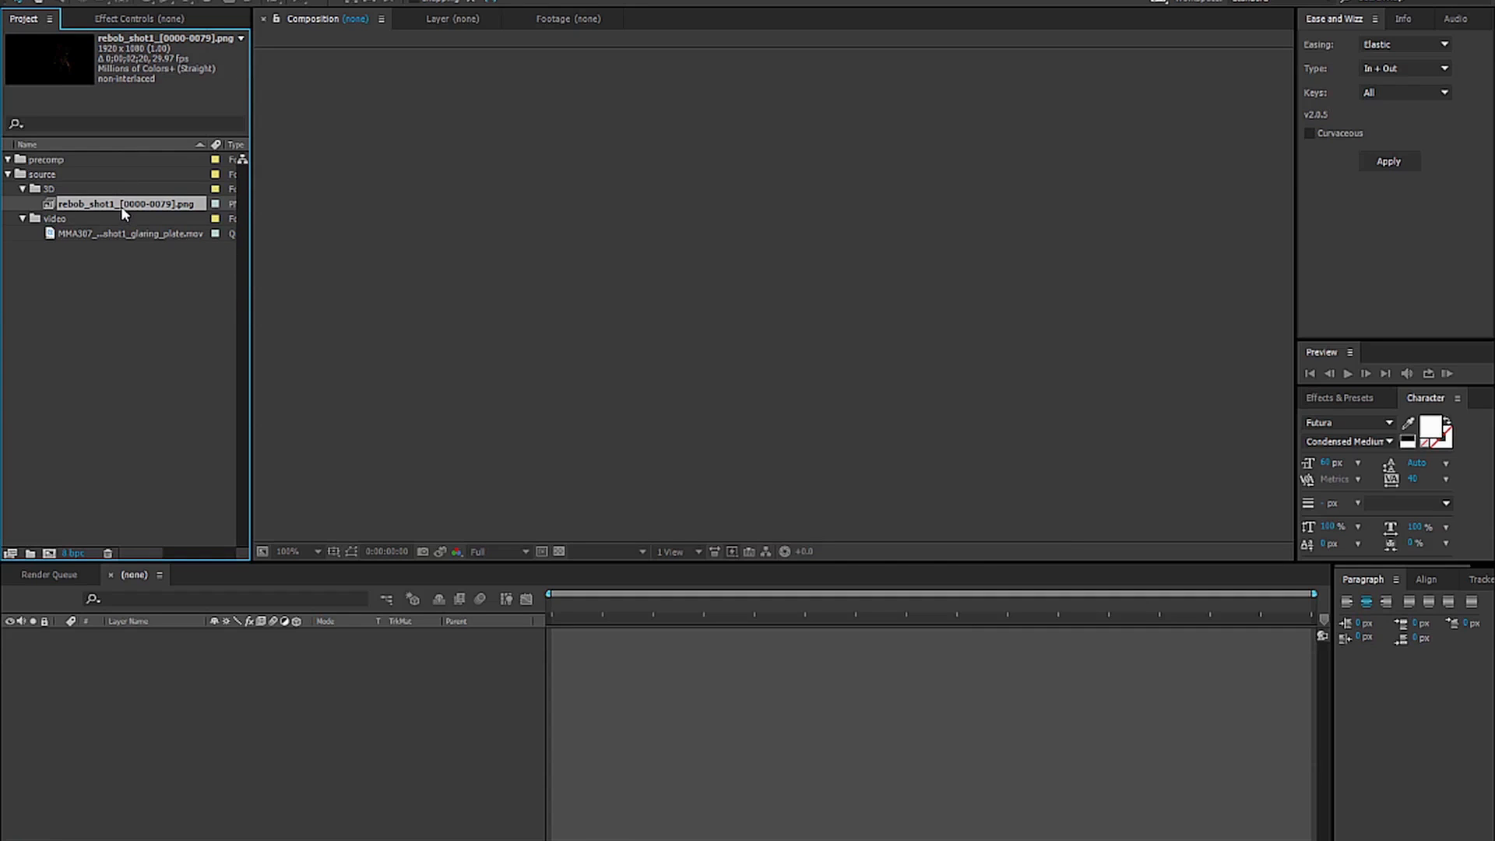
# Create a composition from MMA307_rebob_shot1_glaring_plate.mov and preview its playback.
pyautogui.moveTo(75, 230); pyautogui.dragTo(48, 553)
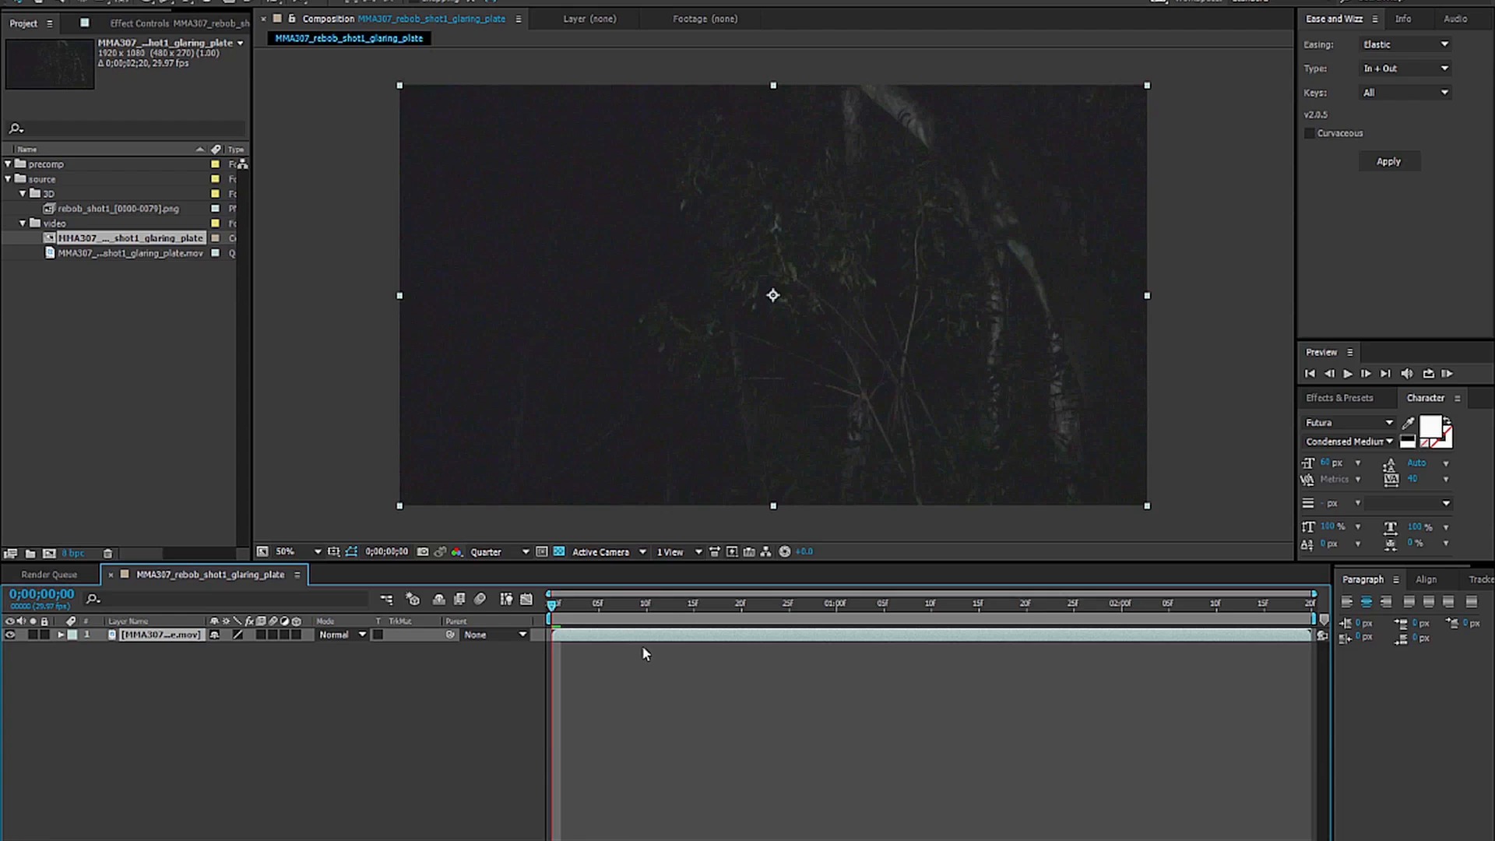
pyautogui.press('space')
pyautogui.moveTo(1335, 612); pyautogui.dragTo(501, 632)
pyautogui.press('space')
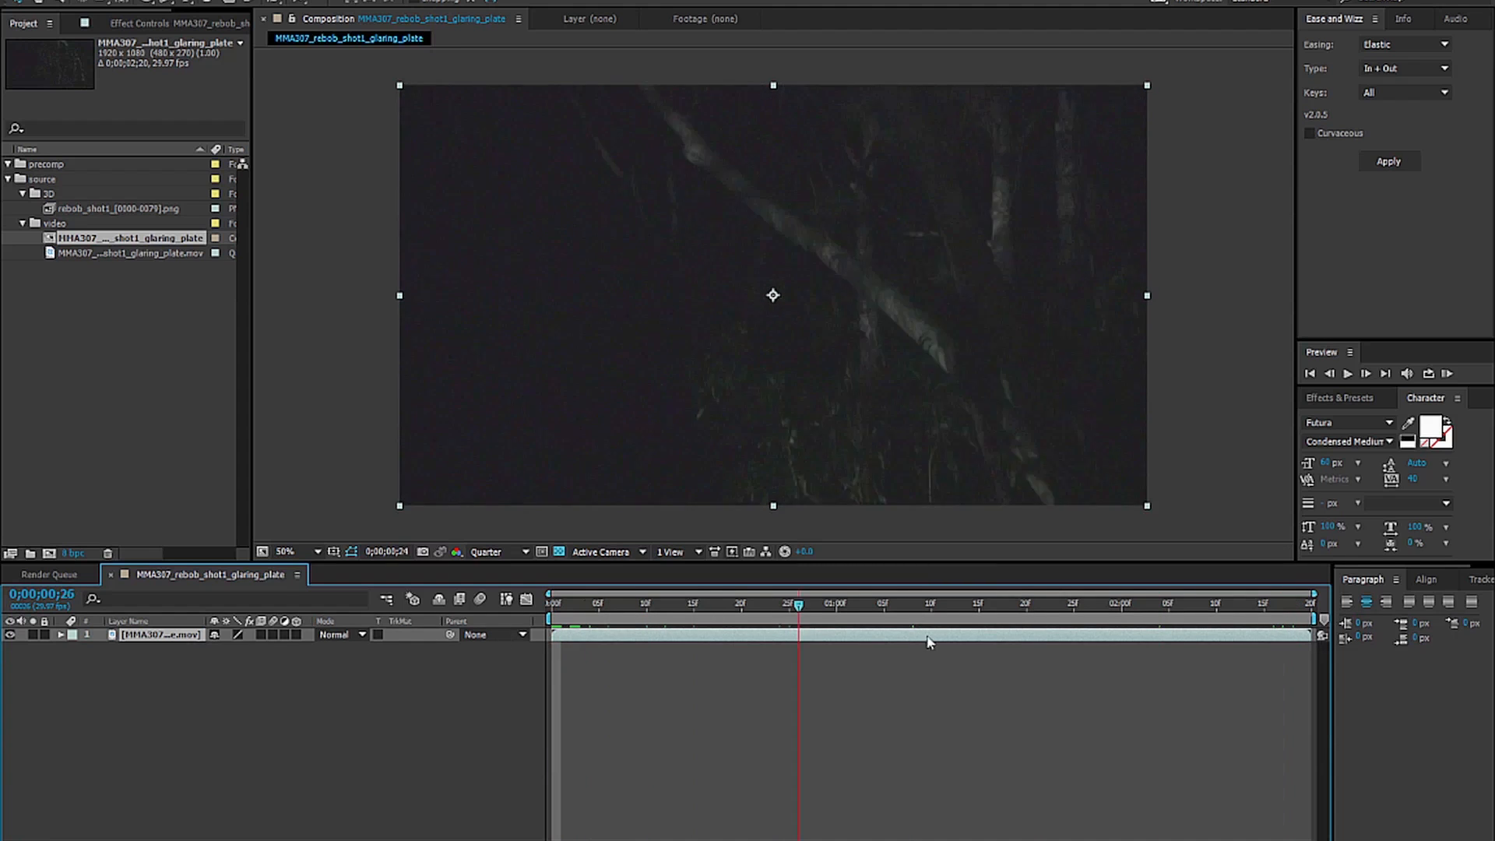
pyautogui.press('space')
pyautogui.press('space')
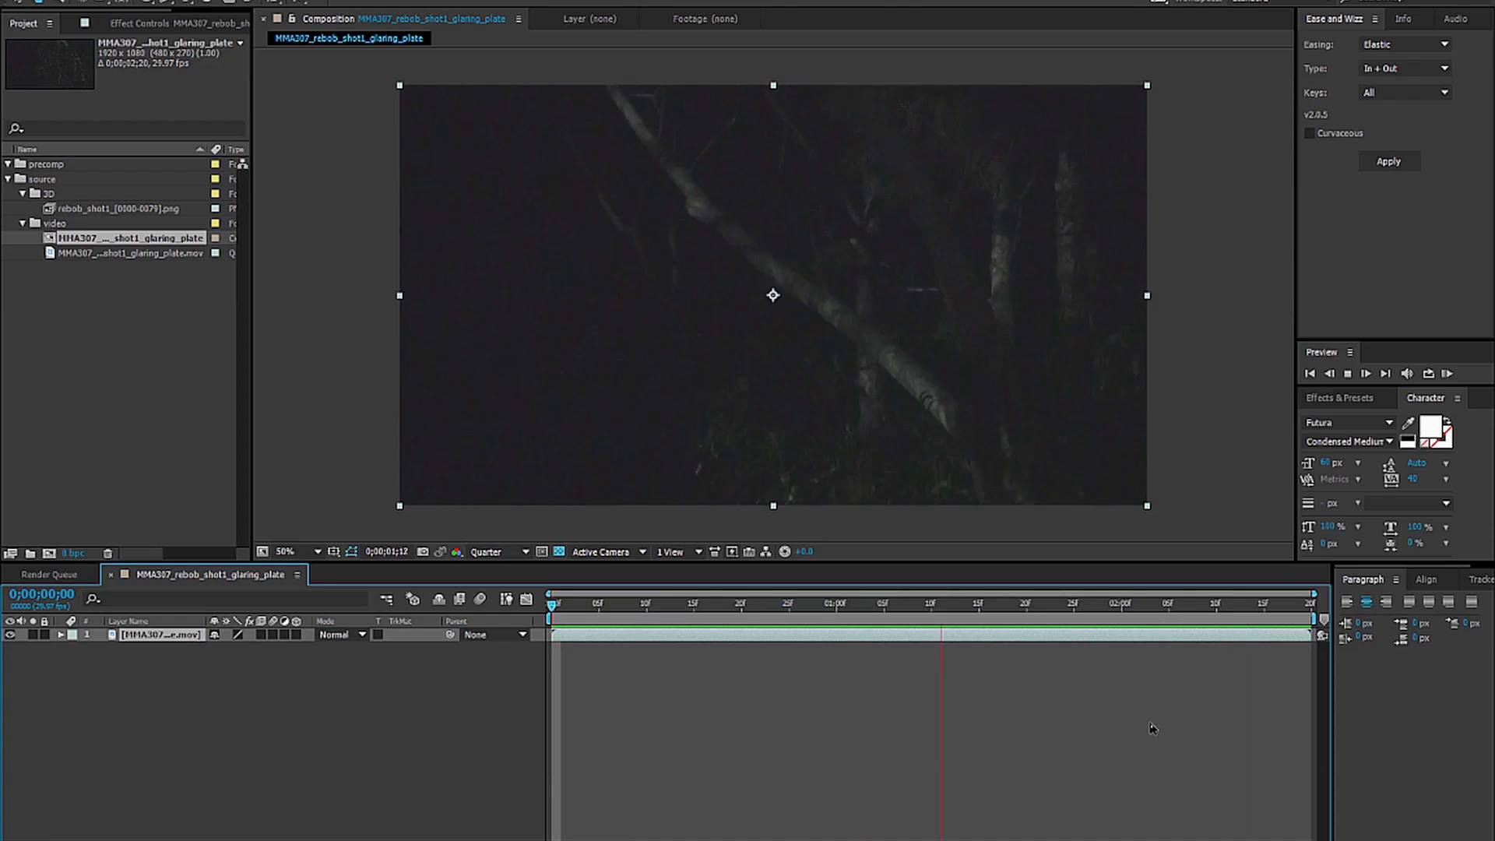
# At 0;00;02;05, add the rebob_shot1 sequence above the plate layer and shift the creature slightly to the left in the frame.
pyautogui.click(1167, 607)
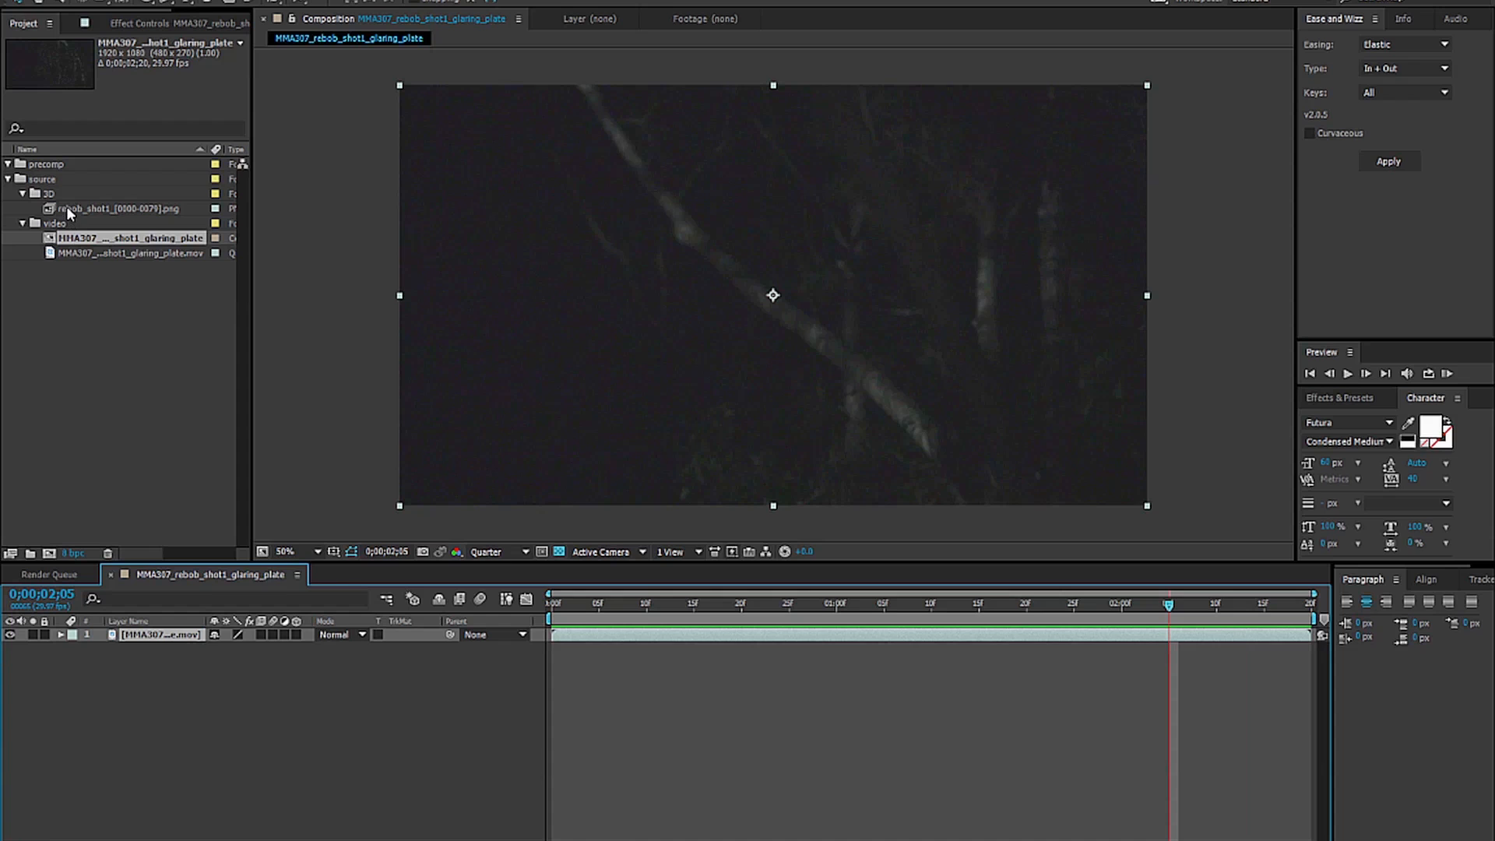
pyautogui.moveTo(70, 208); pyautogui.dragTo(152, 635)
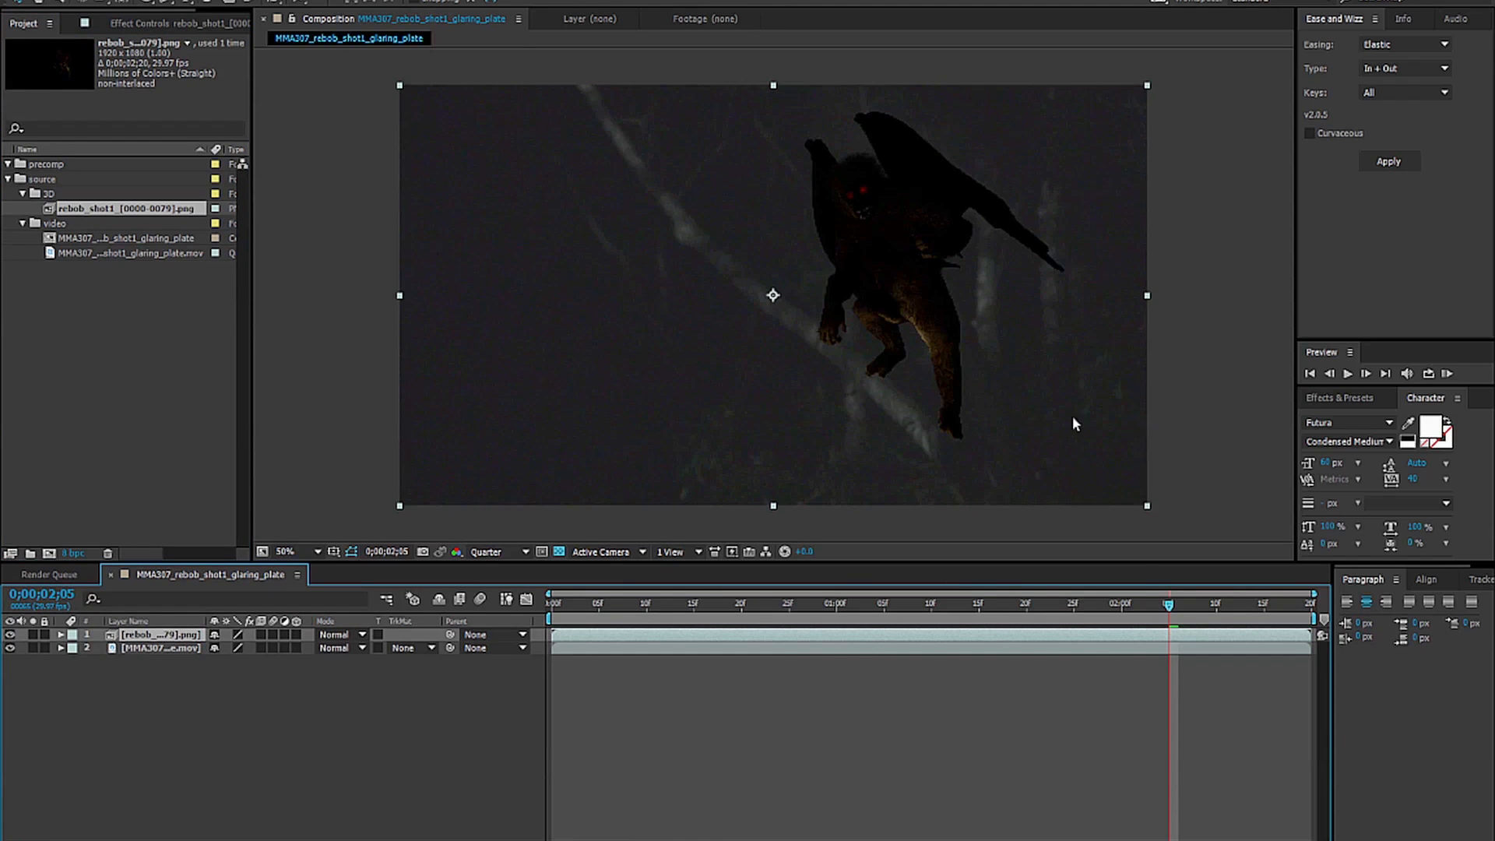
pyautogui.moveTo(906, 293); pyautogui.dragTo(837, 288)
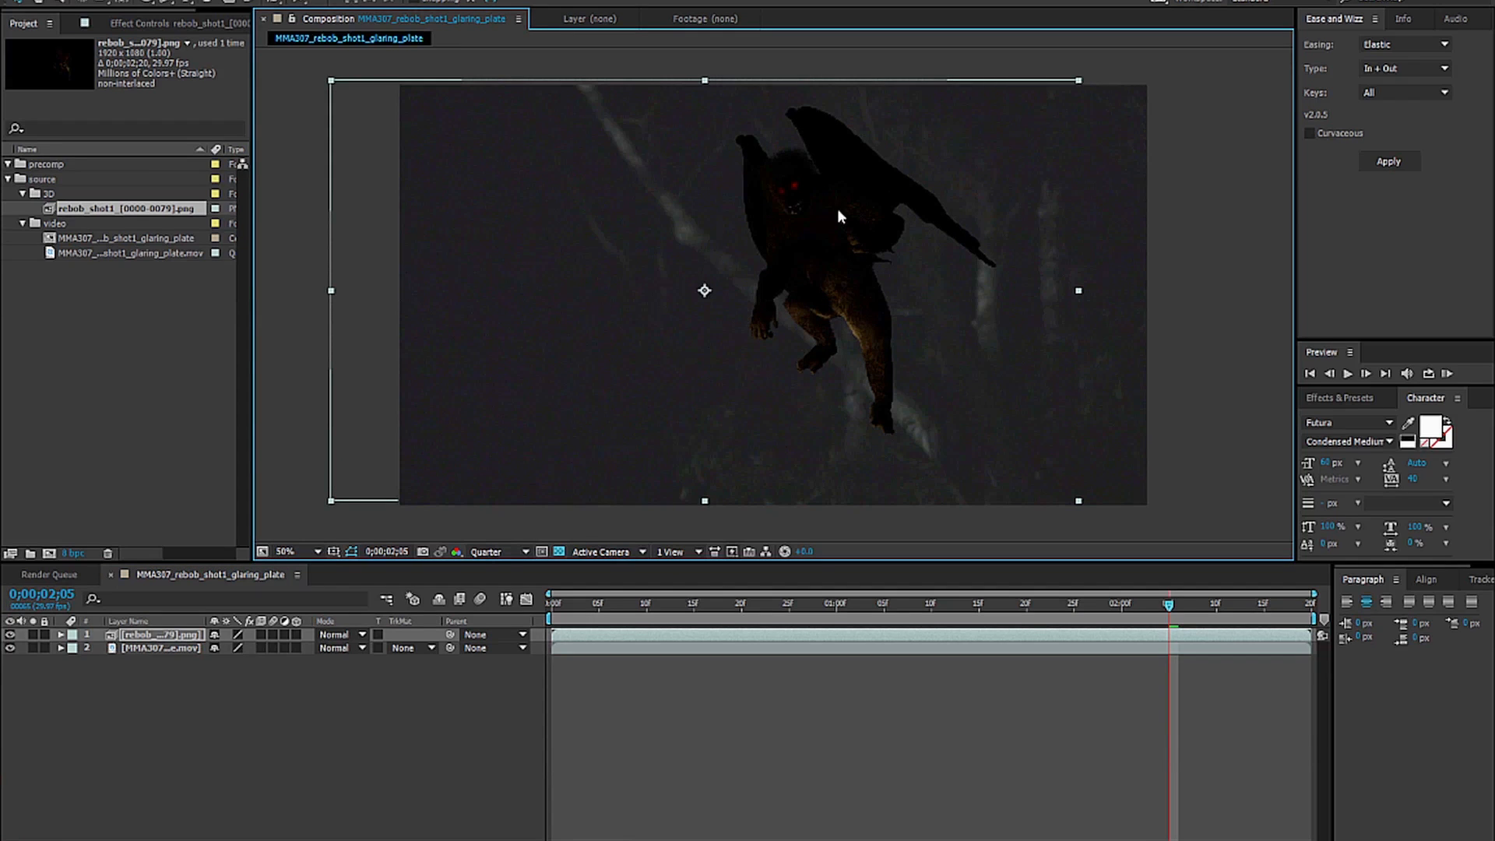
# Apply the Levels effect to the rebob_shot1 creature layer and widen the area showing its settings.
pyautogui.click(155, 650)
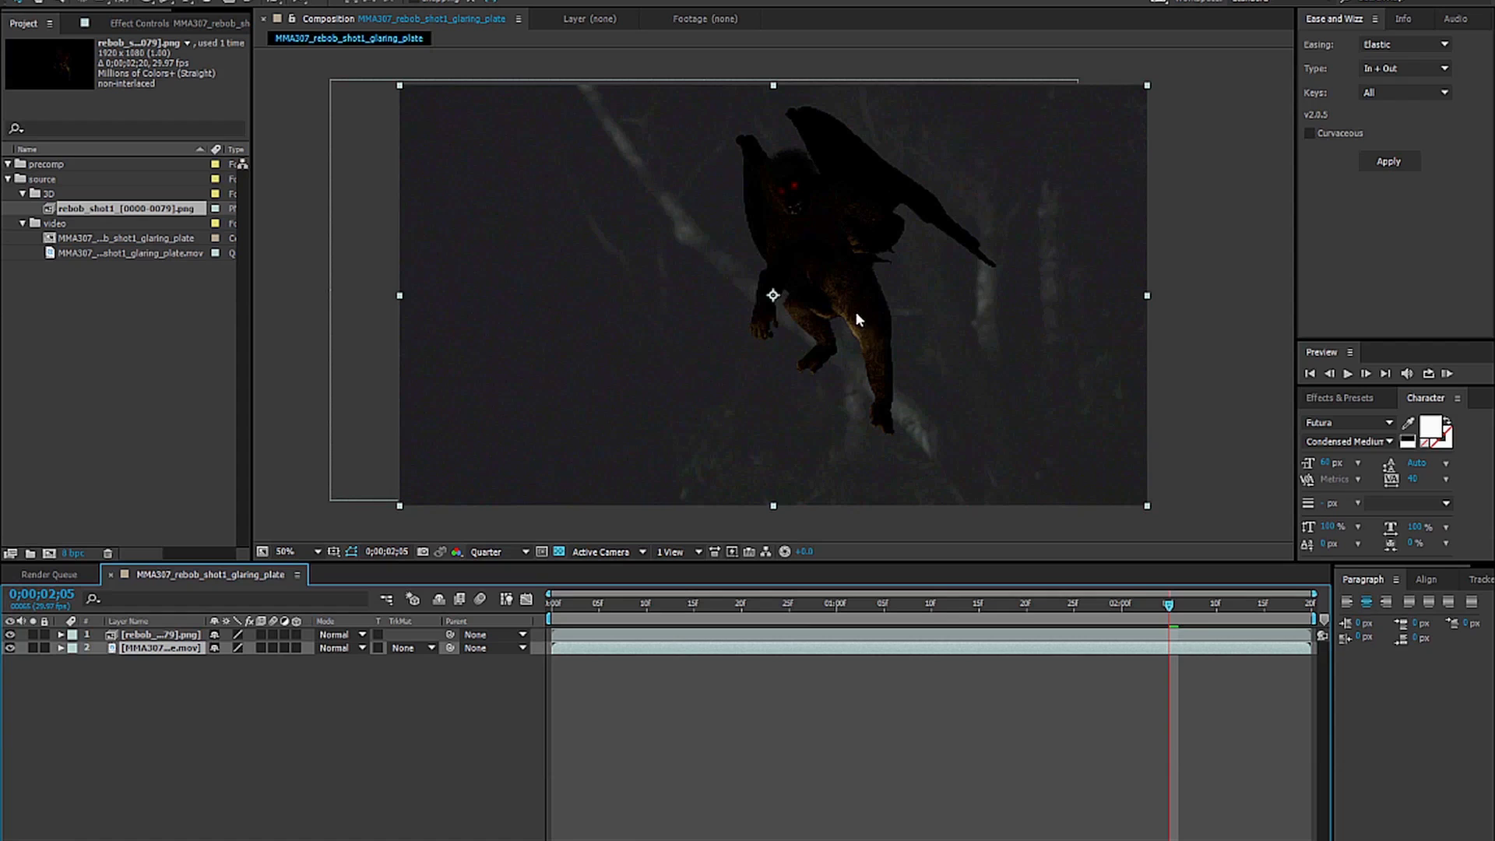
pyautogui.click(465, 708)
pyautogui.click(806, 231)
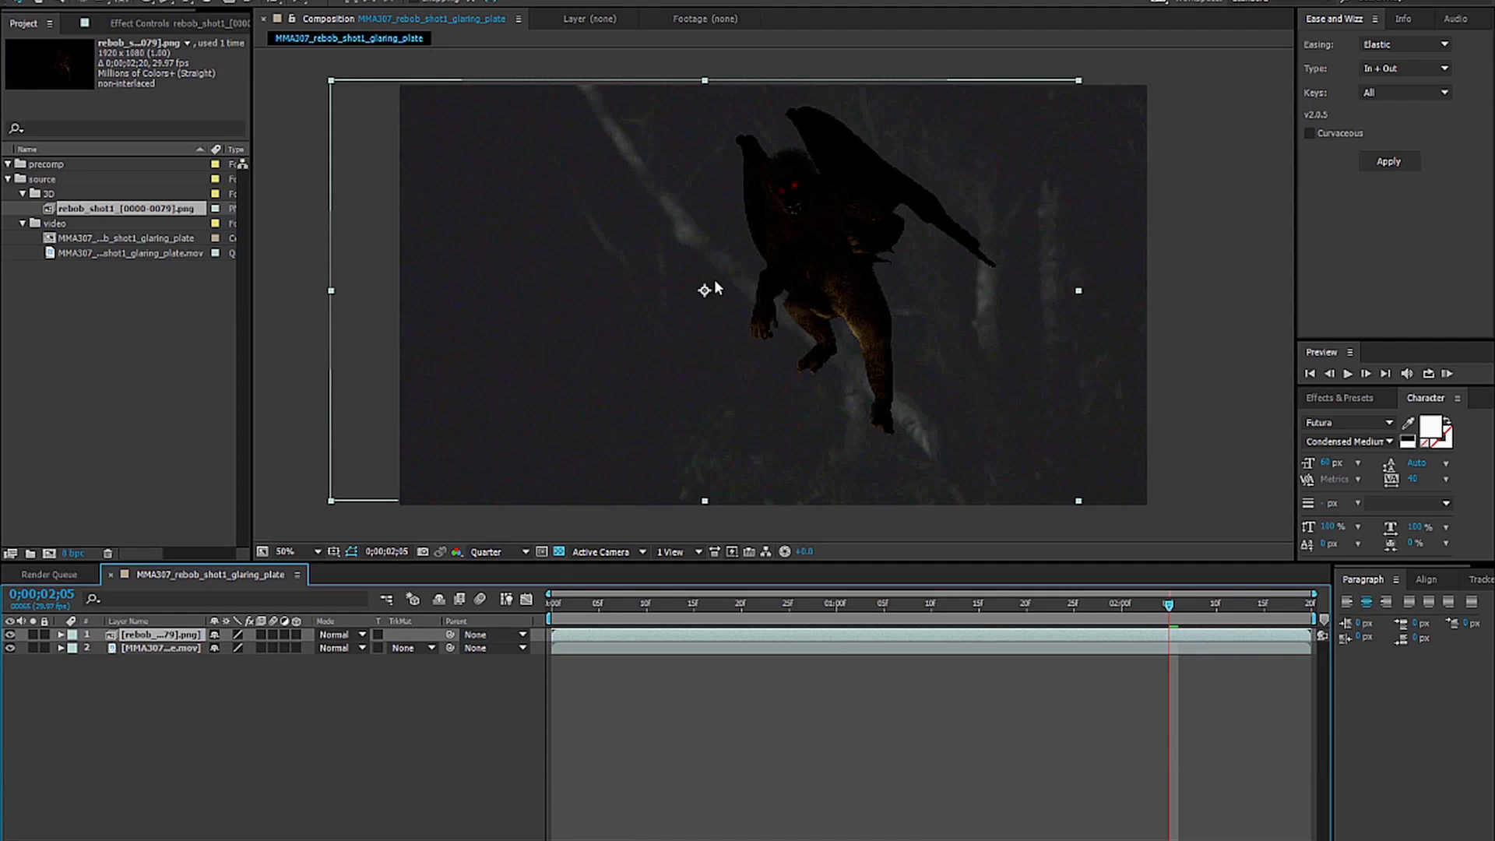
pyautogui.click(184, 2)
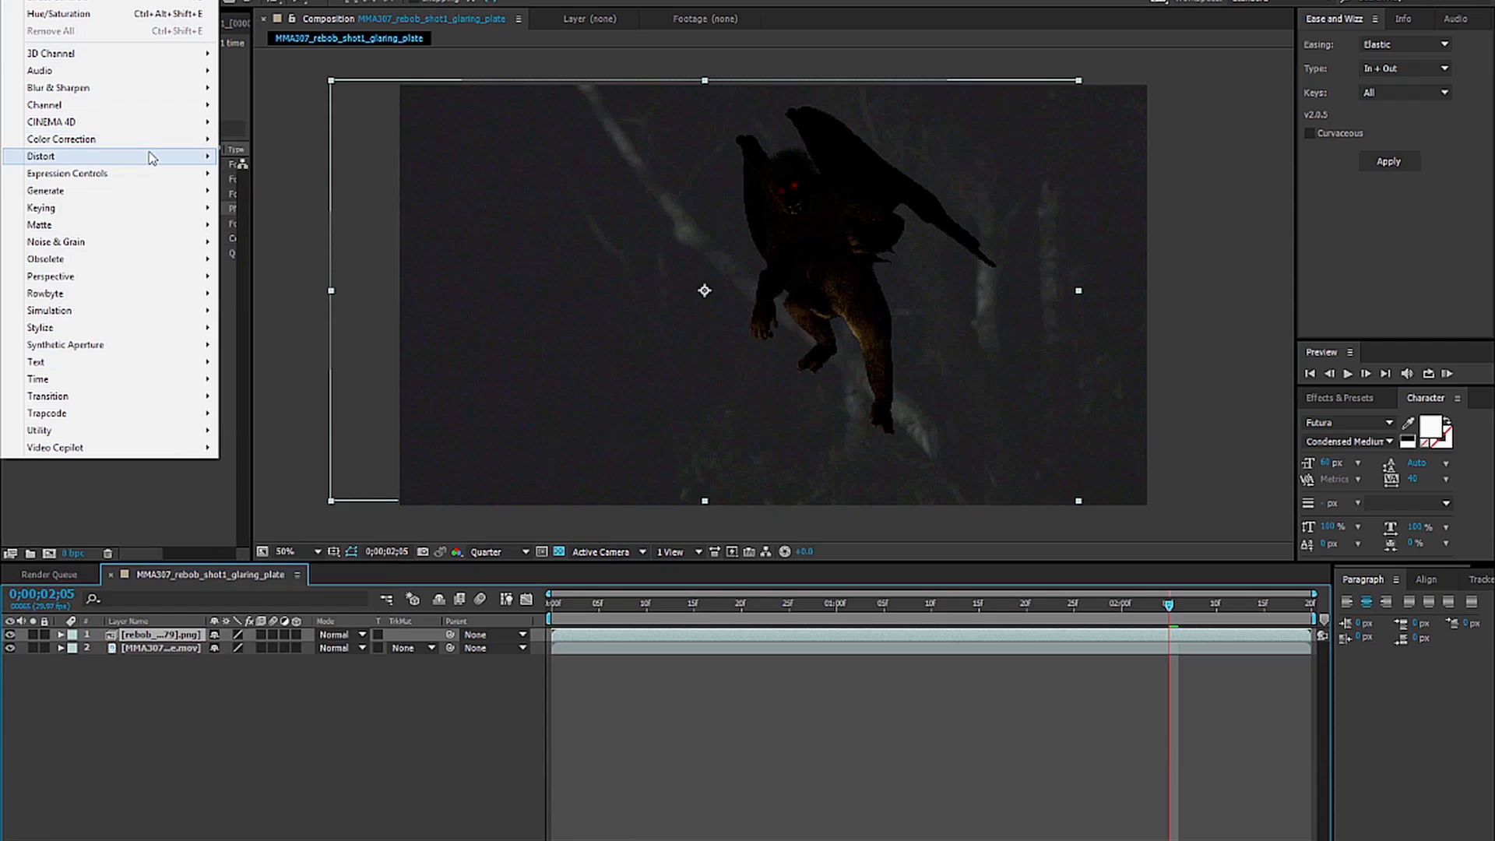
pyautogui.moveTo(152, 158)
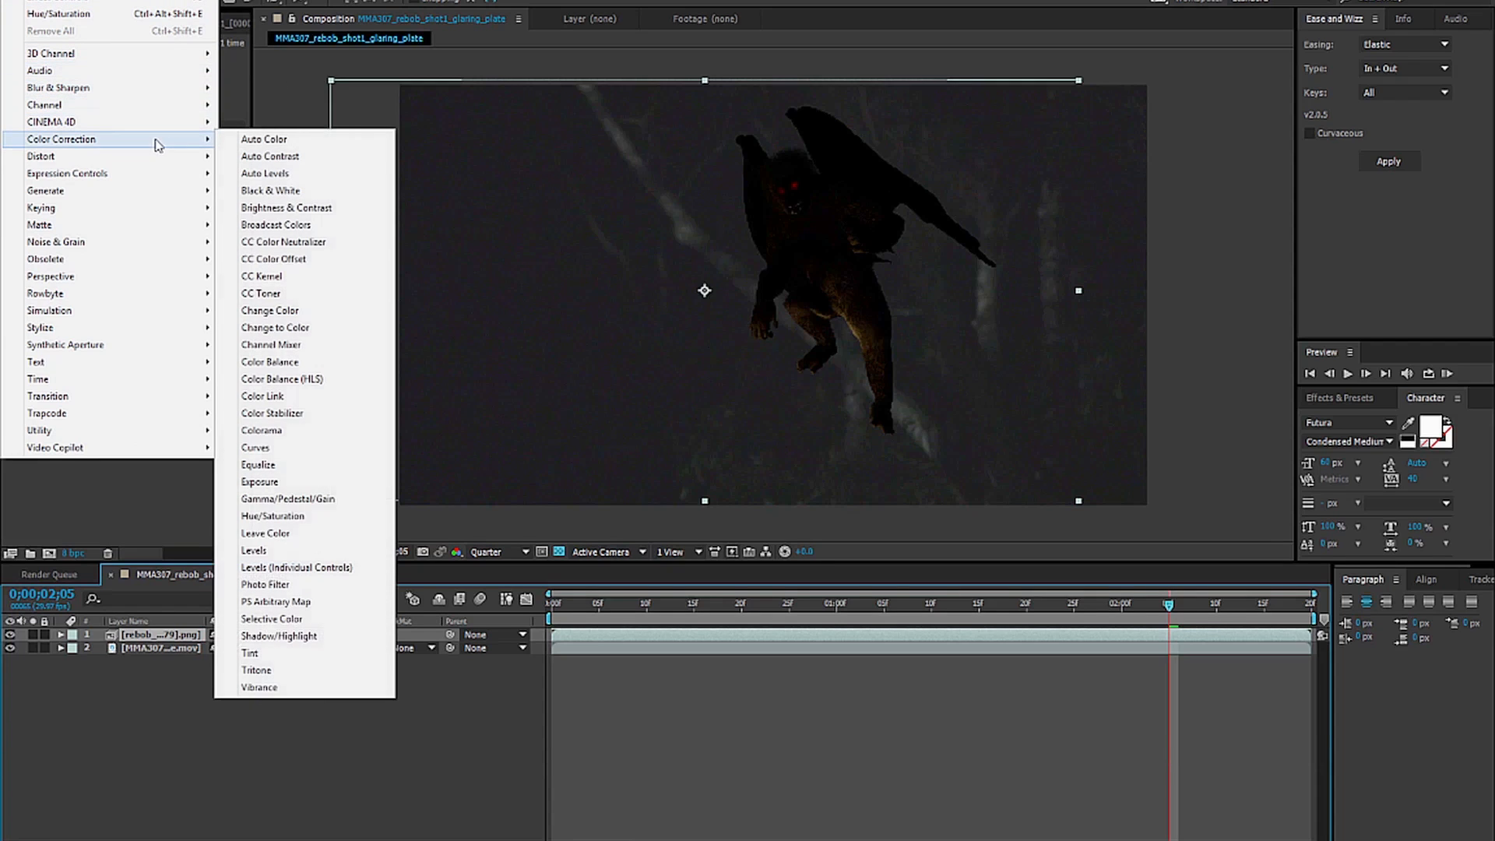
pyautogui.click(276, 553)
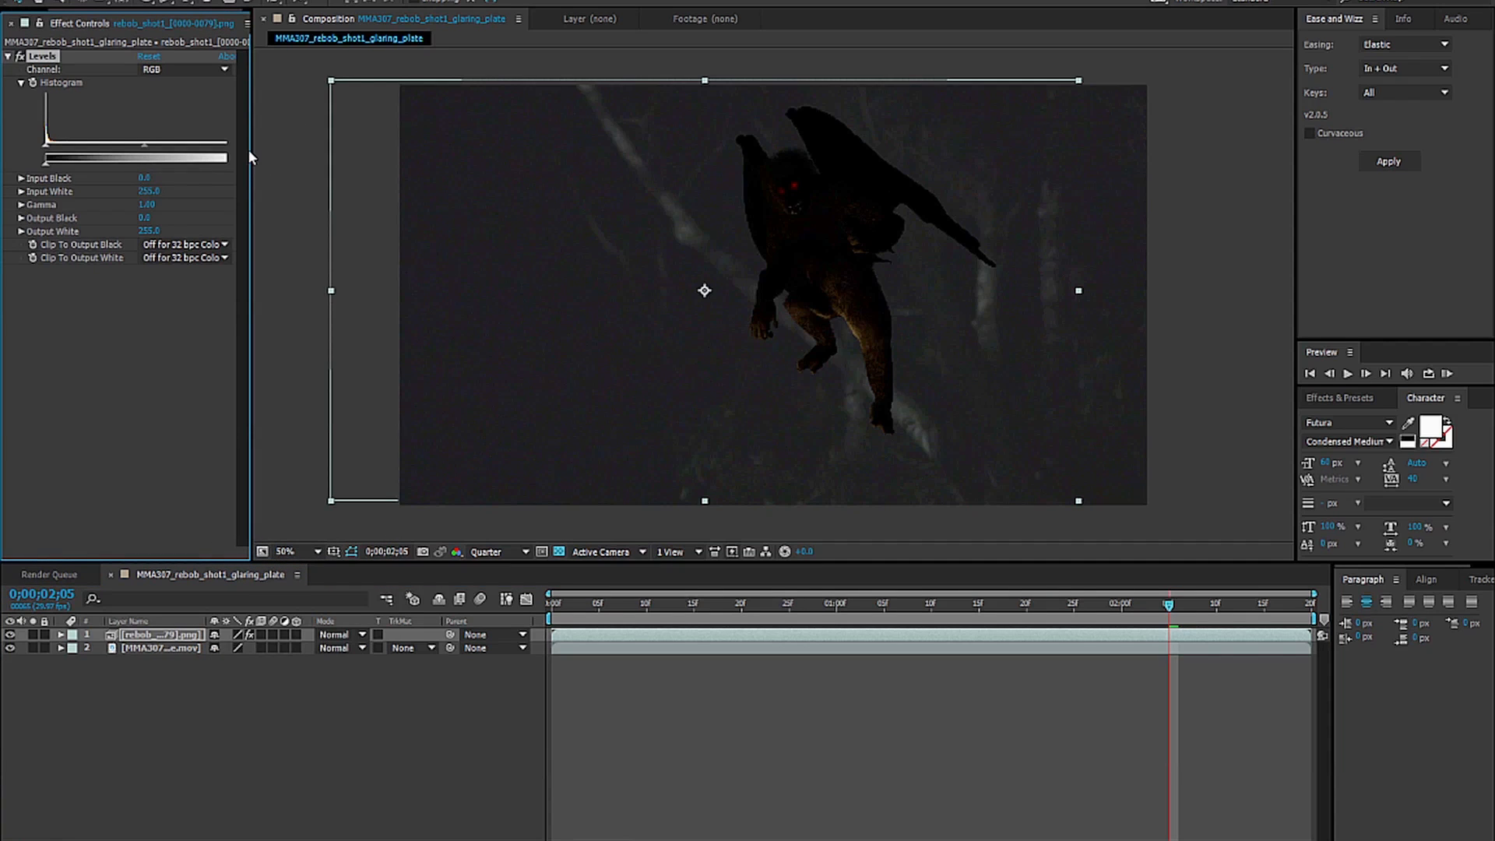
pyautogui.moveTo(249, 152); pyautogui.dragTo(281, 153)
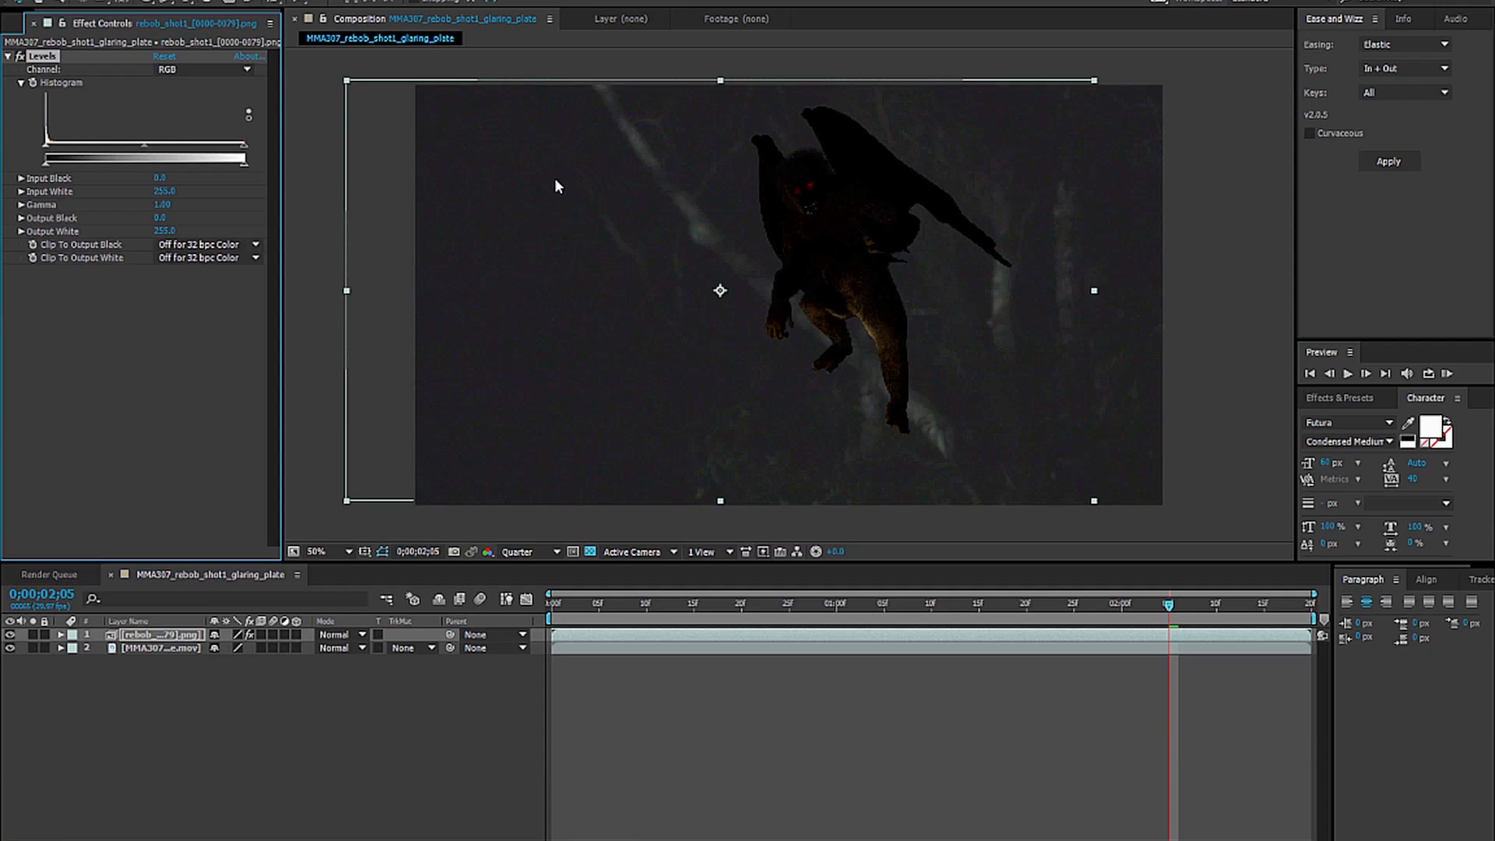
# Raise the Output Black of the creature layer's Levels effect to 19 so its darks match the plate.
pyautogui.moveTo(47, 166); pyautogui.dragTo(63, 169)
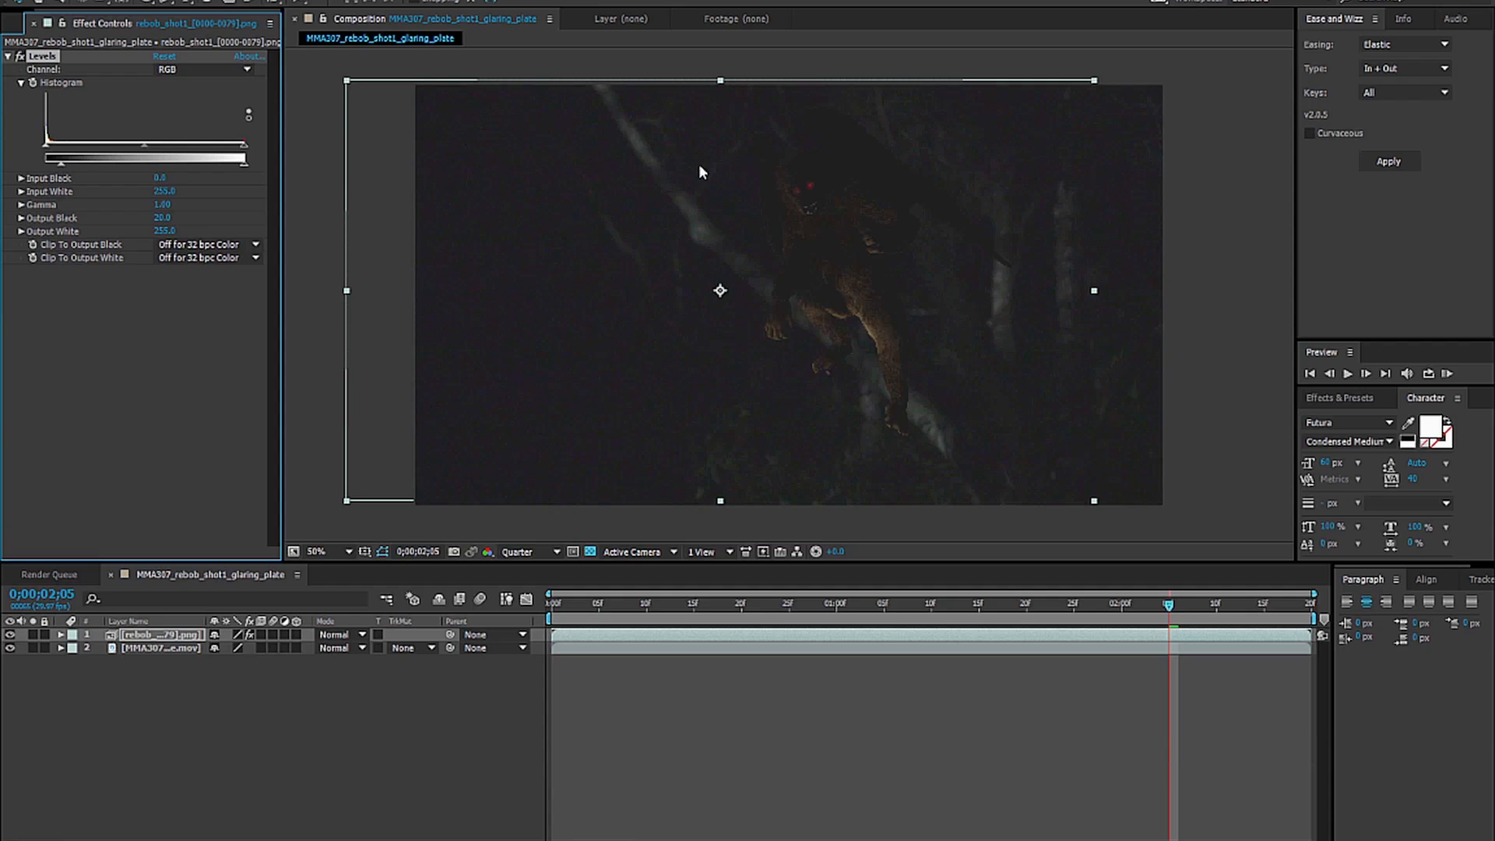
pyautogui.scroll(4, 798, 208)
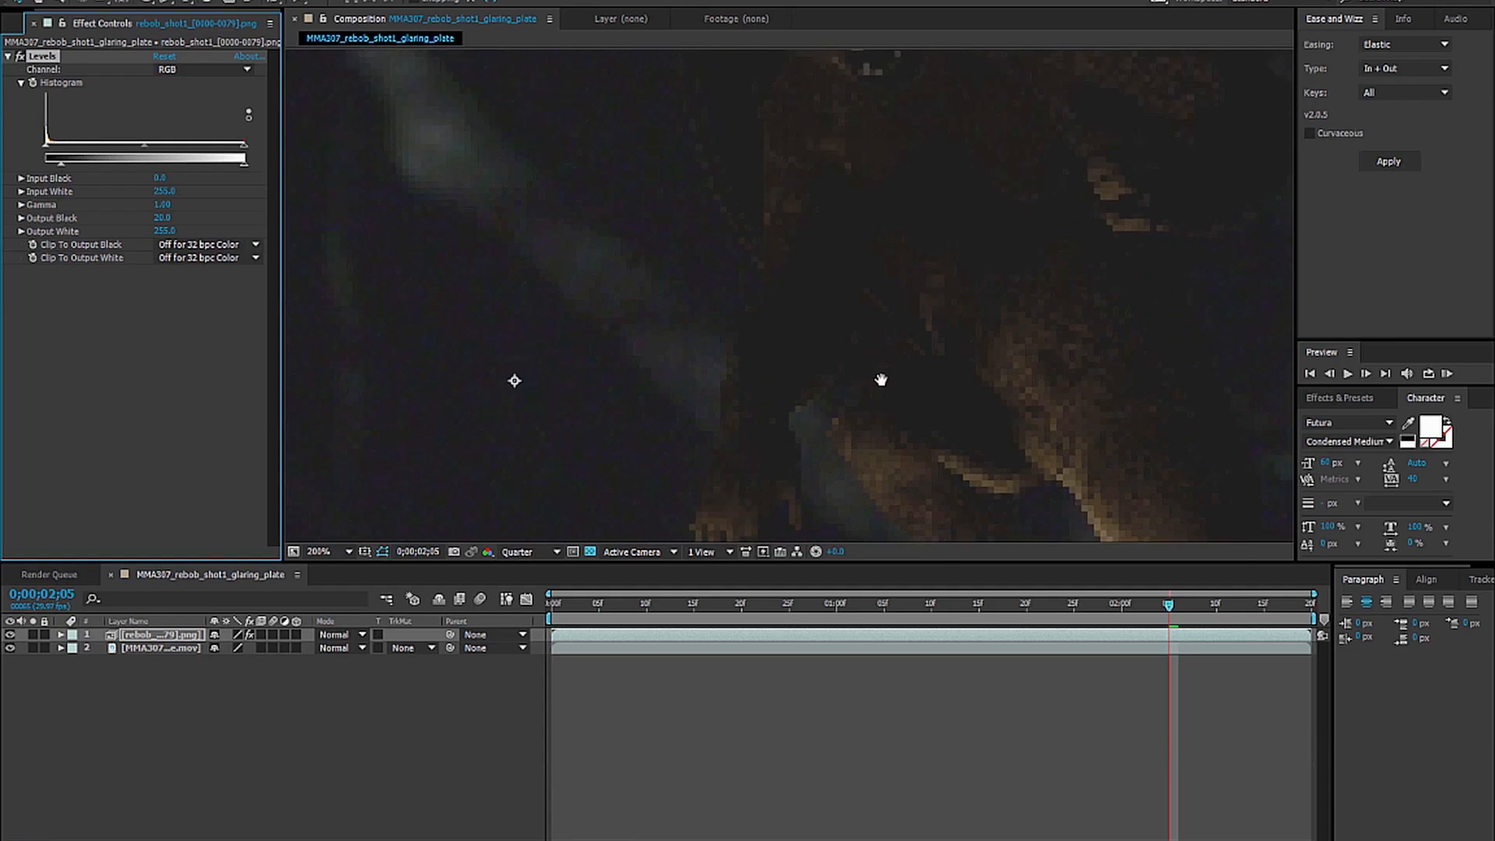
pyautogui.moveTo(833, 279); pyautogui.dragTo(843, 339)
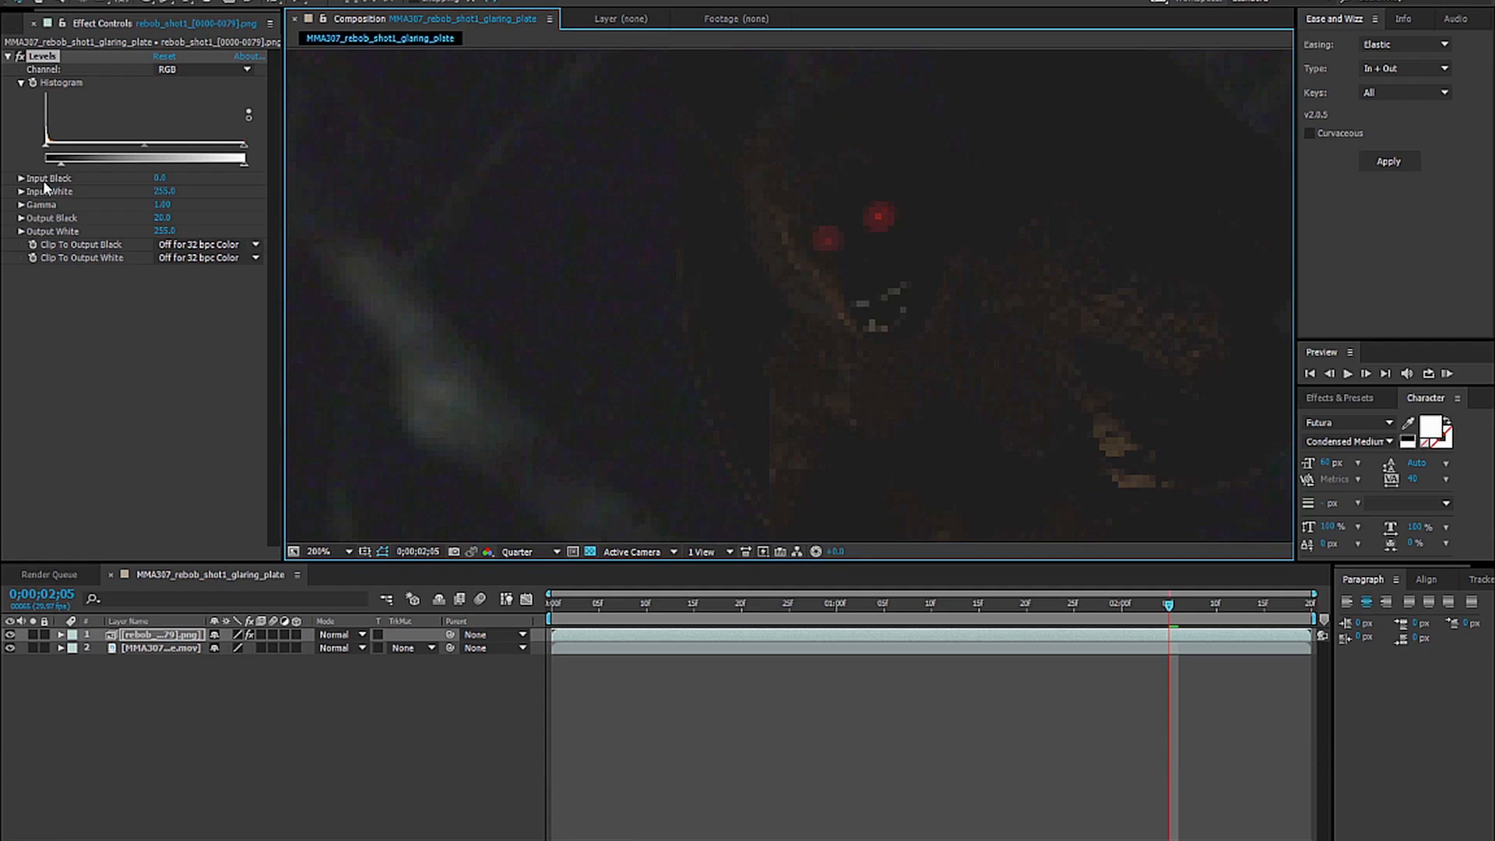
pyautogui.moveTo(63, 170); pyautogui.dragTo(60, 168)
pyautogui.click(60, 170)
# Lower the Output White of the creature layer's Levels effect to 219 to dim its highlights.
pyautogui.scroll(-2, 825, 237)
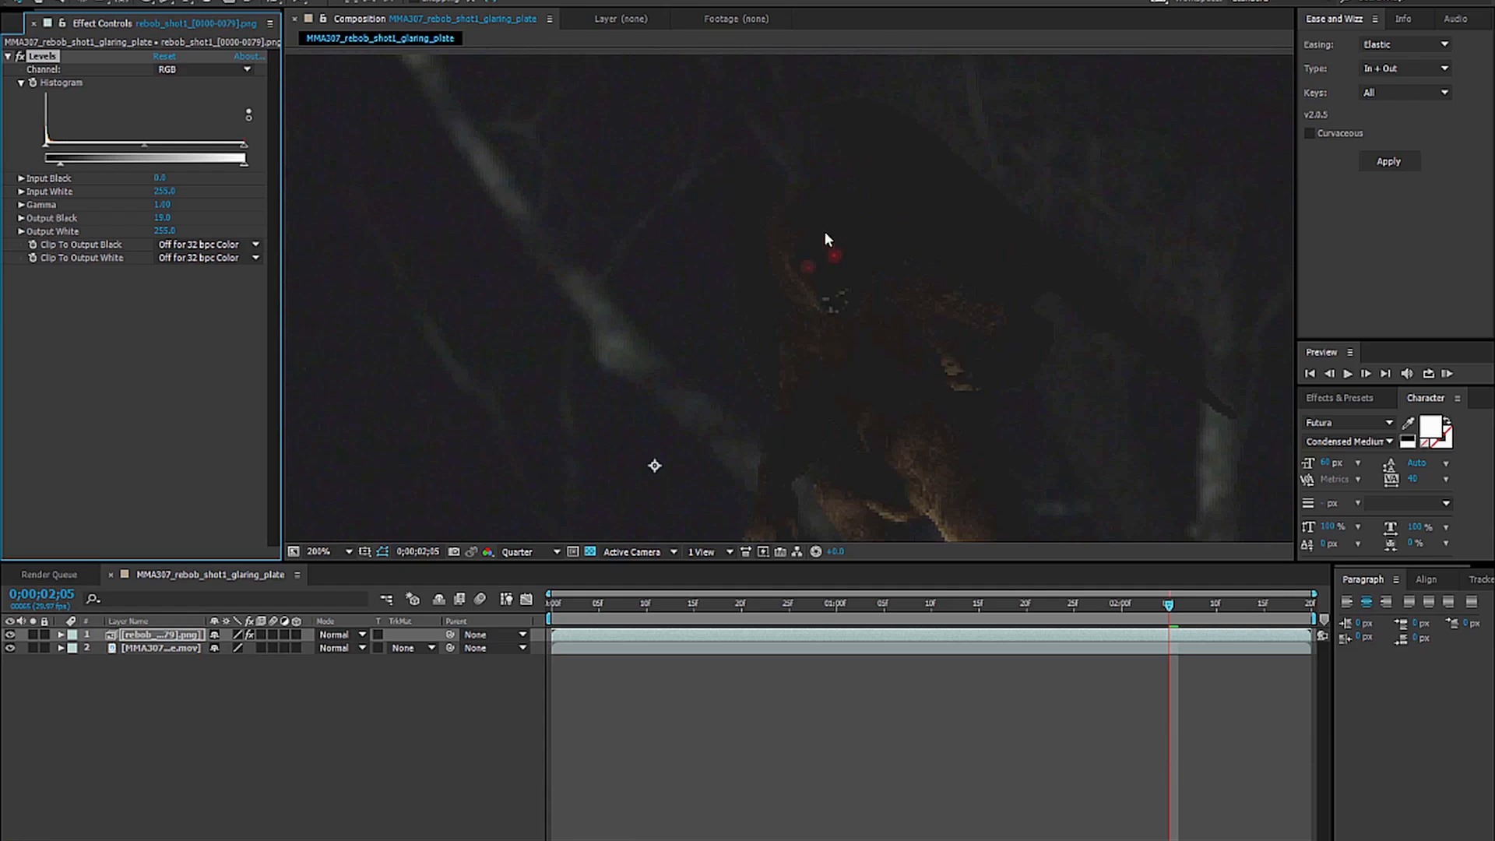
pyautogui.moveTo(755, 360); pyautogui.dragTo(672, 248)
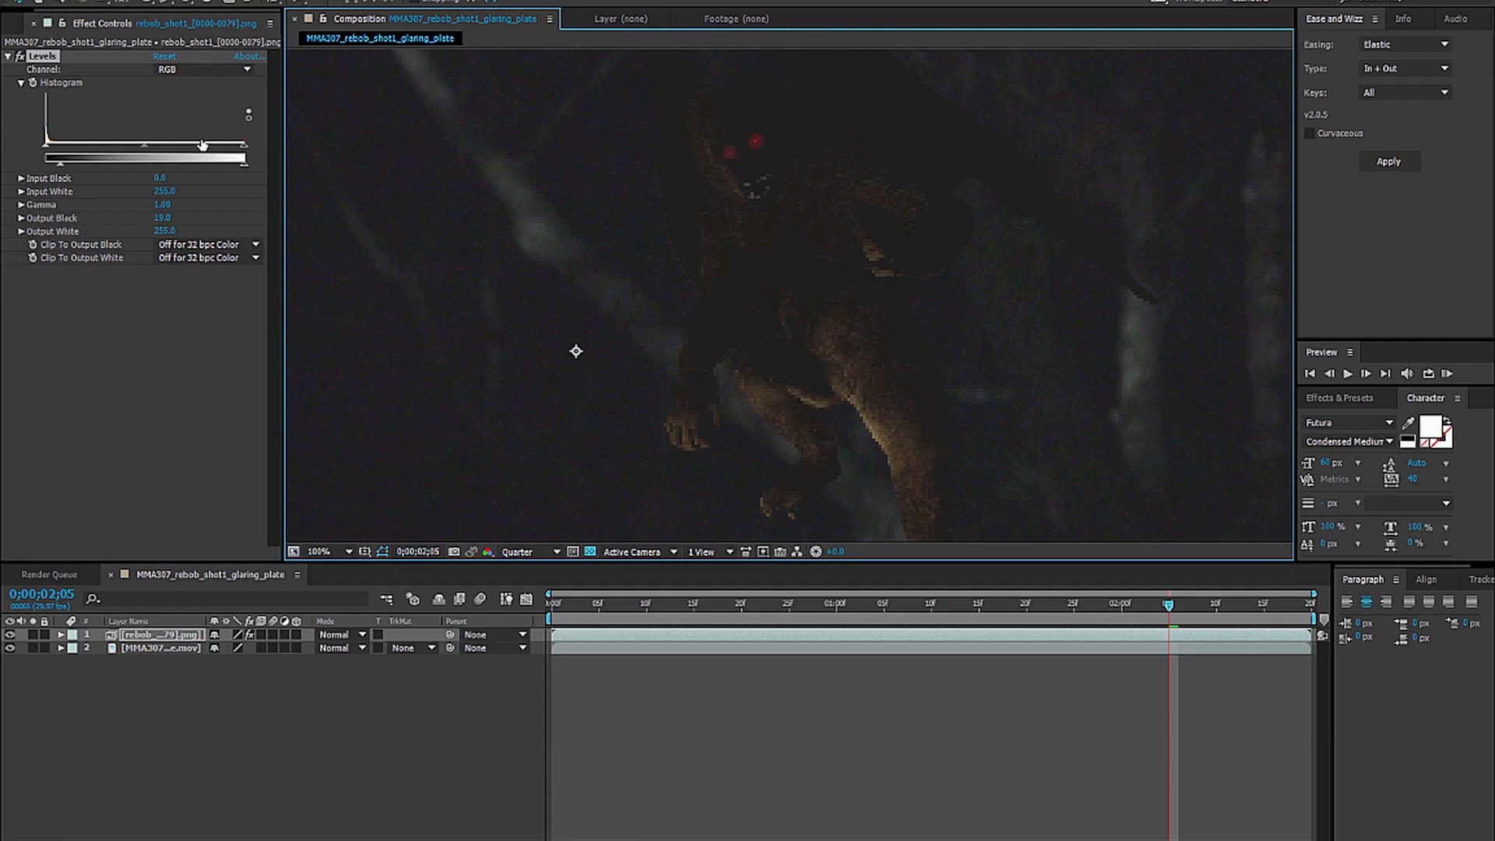
pyautogui.moveTo(246, 166); pyautogui.dragTo(223, 166)
pyautogui.moveTo(260, 166); pyautogui.dragTo(186, 164)
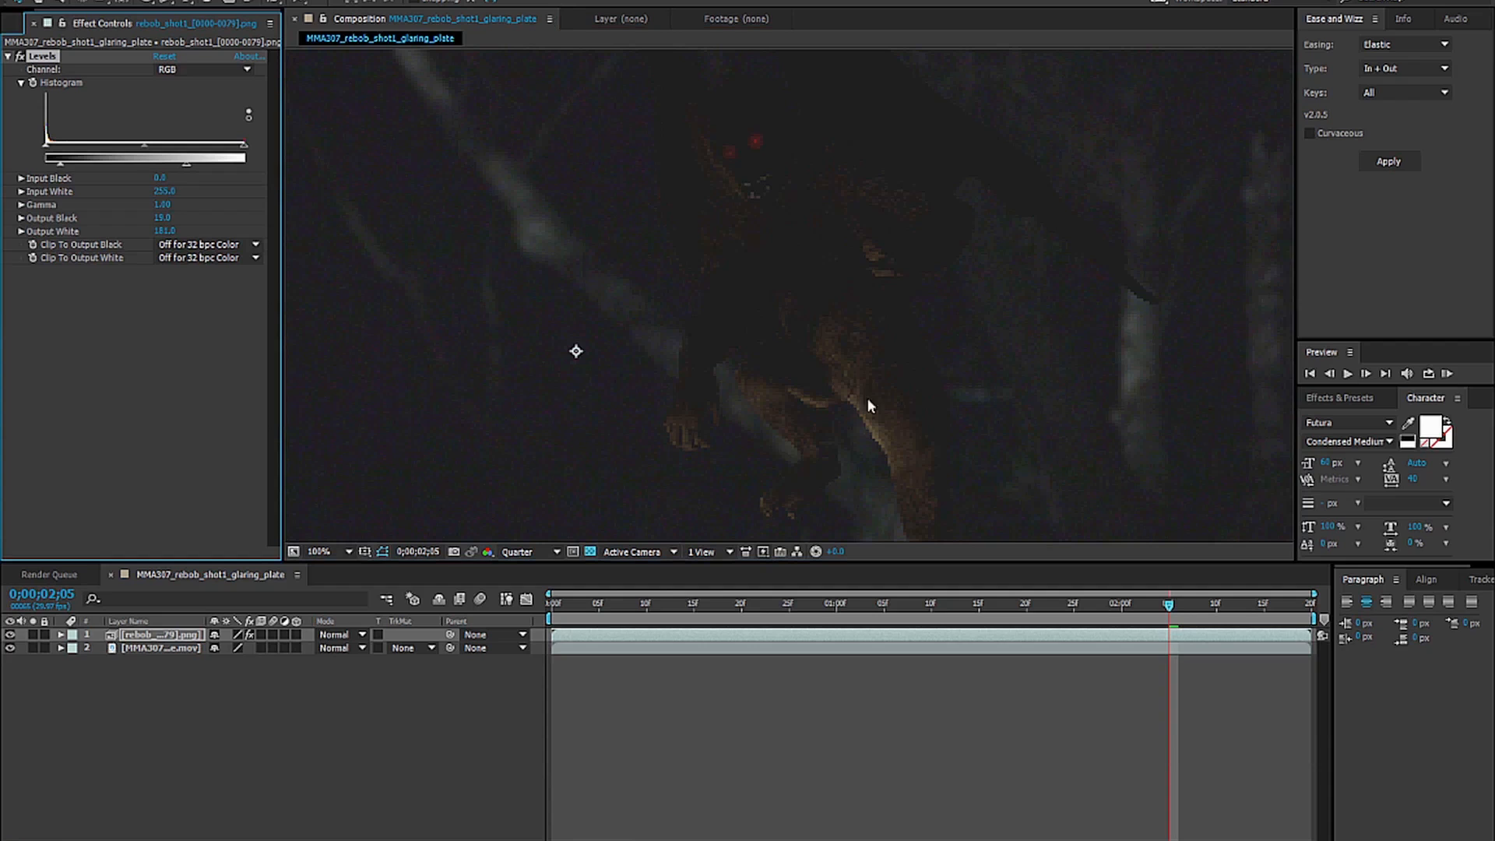
pyautogui.moveTo(197, 172); pyautogui.dragTo(223, 172)
pyautogui.moveTo(218, 166); pyautogui.dragTo(209, 170)
# Set the Levels gamma to 0.82 to darken the creature's midtones and check the blend with the plate.
pyautogui.moveTo(145, 146); pyautogui.dragTo(151, 152)
pyautogui.press(',')
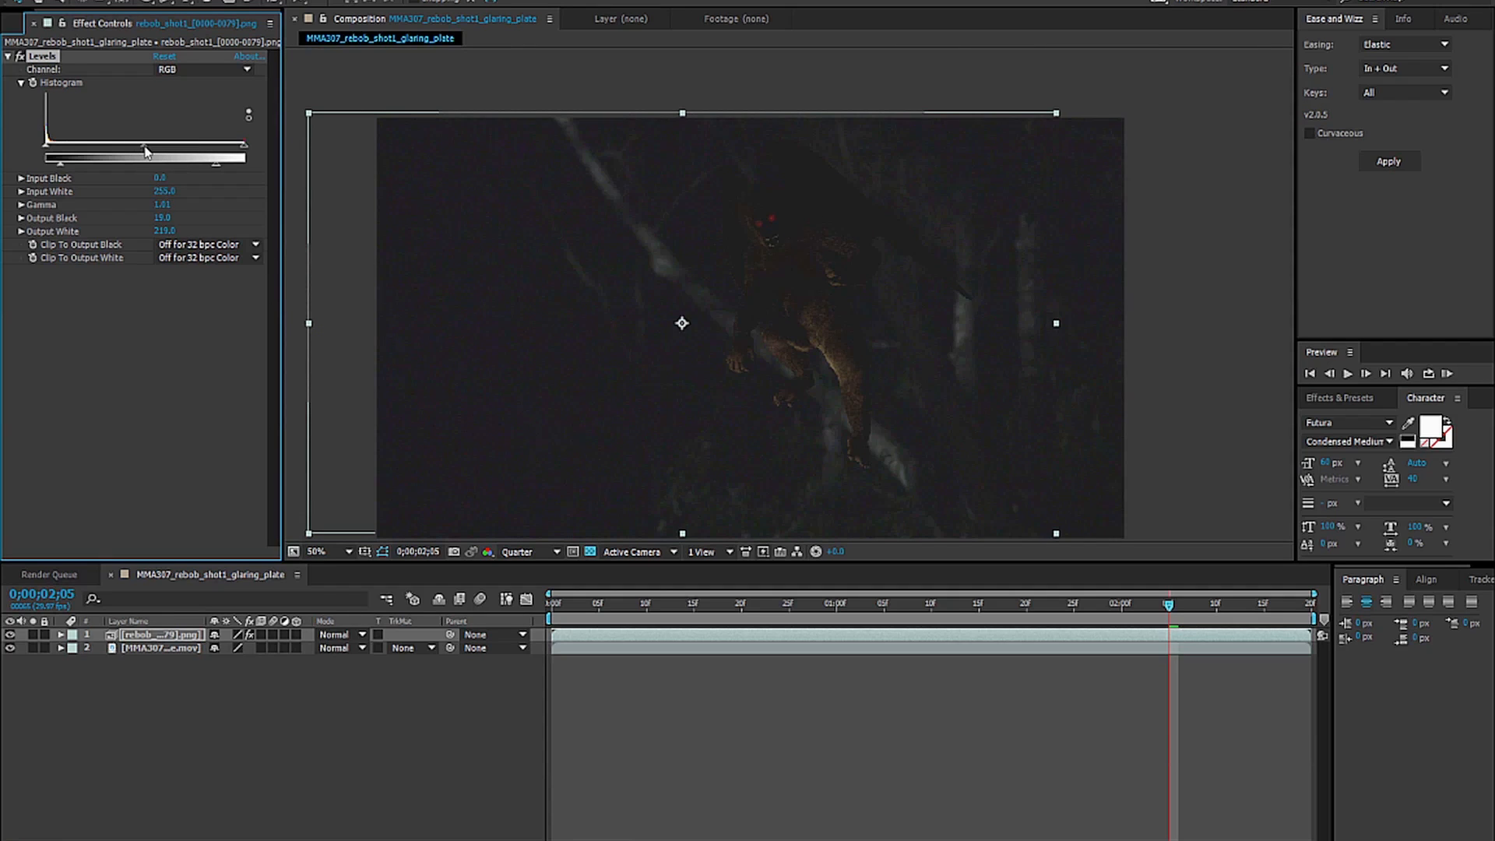
pyautogui.moveTo(148, 152); pyautogui.dragTo(157, 156)
pyautogui.moveTo(869, 367); pyautogui.dragTo(873, 330)
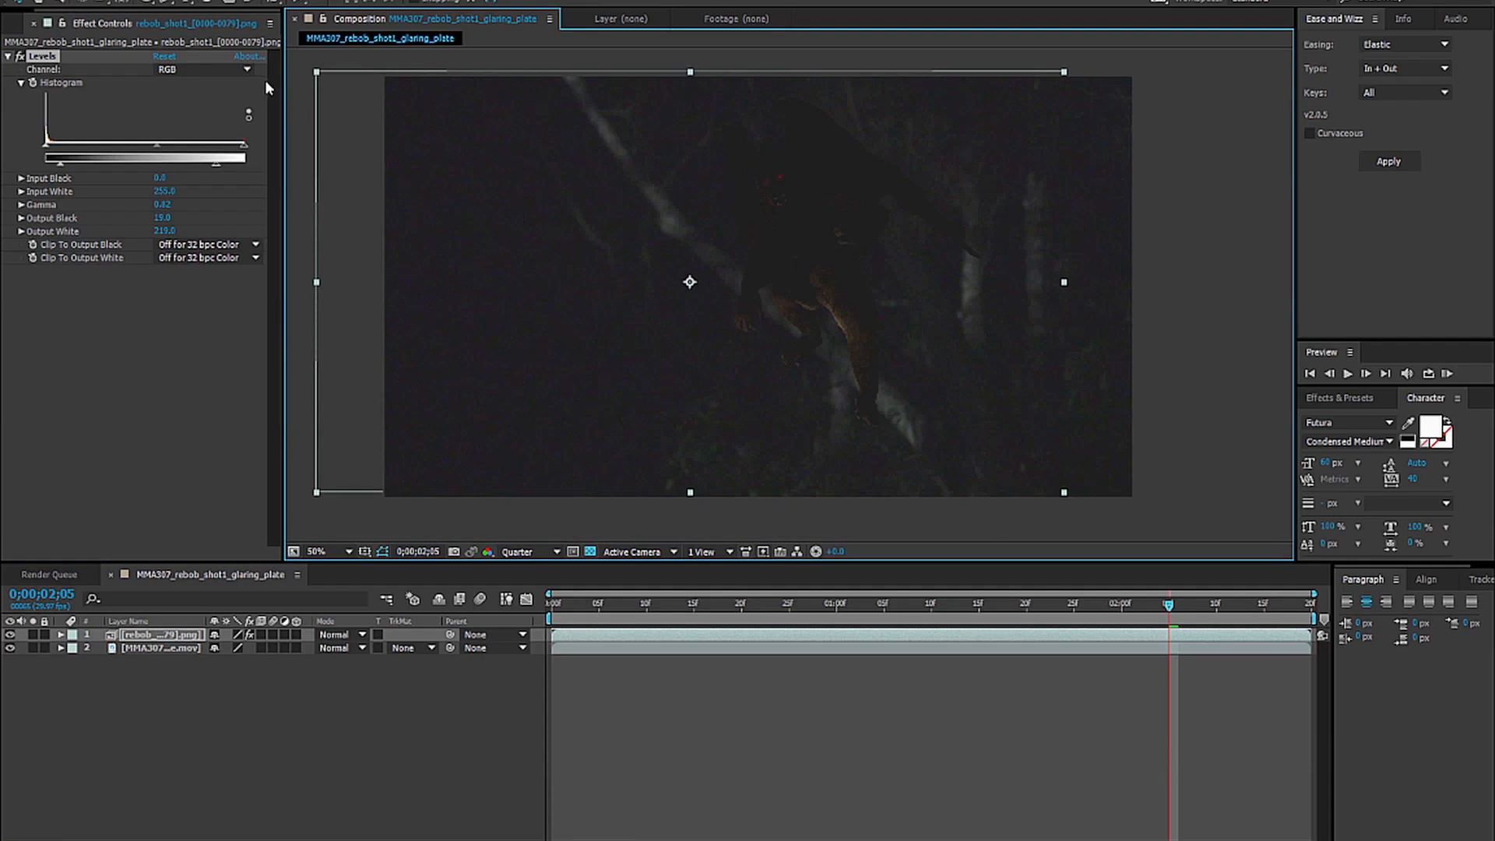
pyautogui.scroll(1, 918, 292)
pyautogui.moveTo(804, 281); pyautogui.dragTo(690, 269)
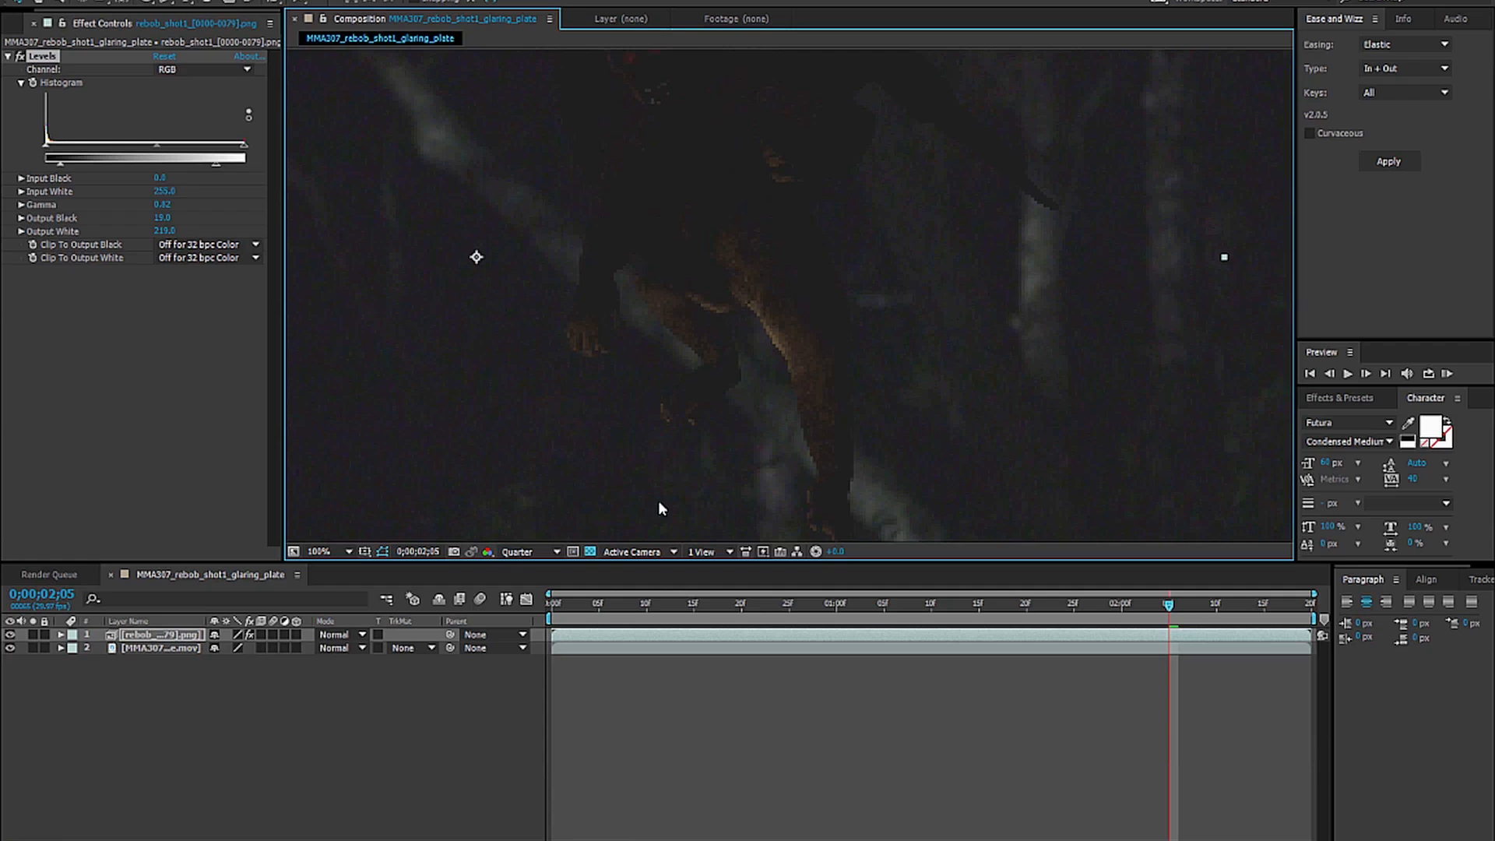
pyautogui.scroll(-1, 712, 433)
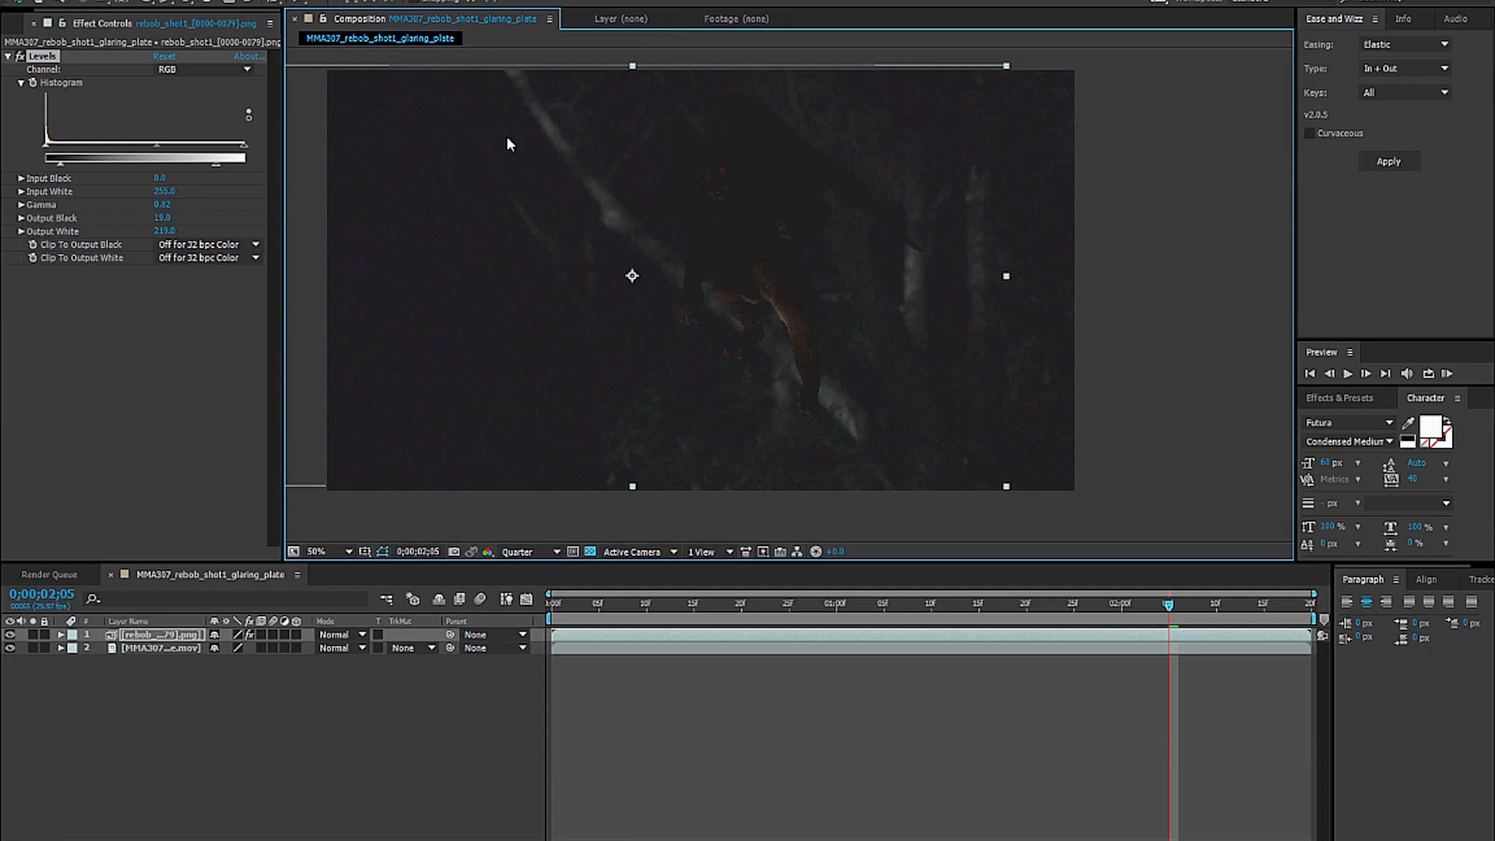
pyautogui.scroll(1, 320, 207)
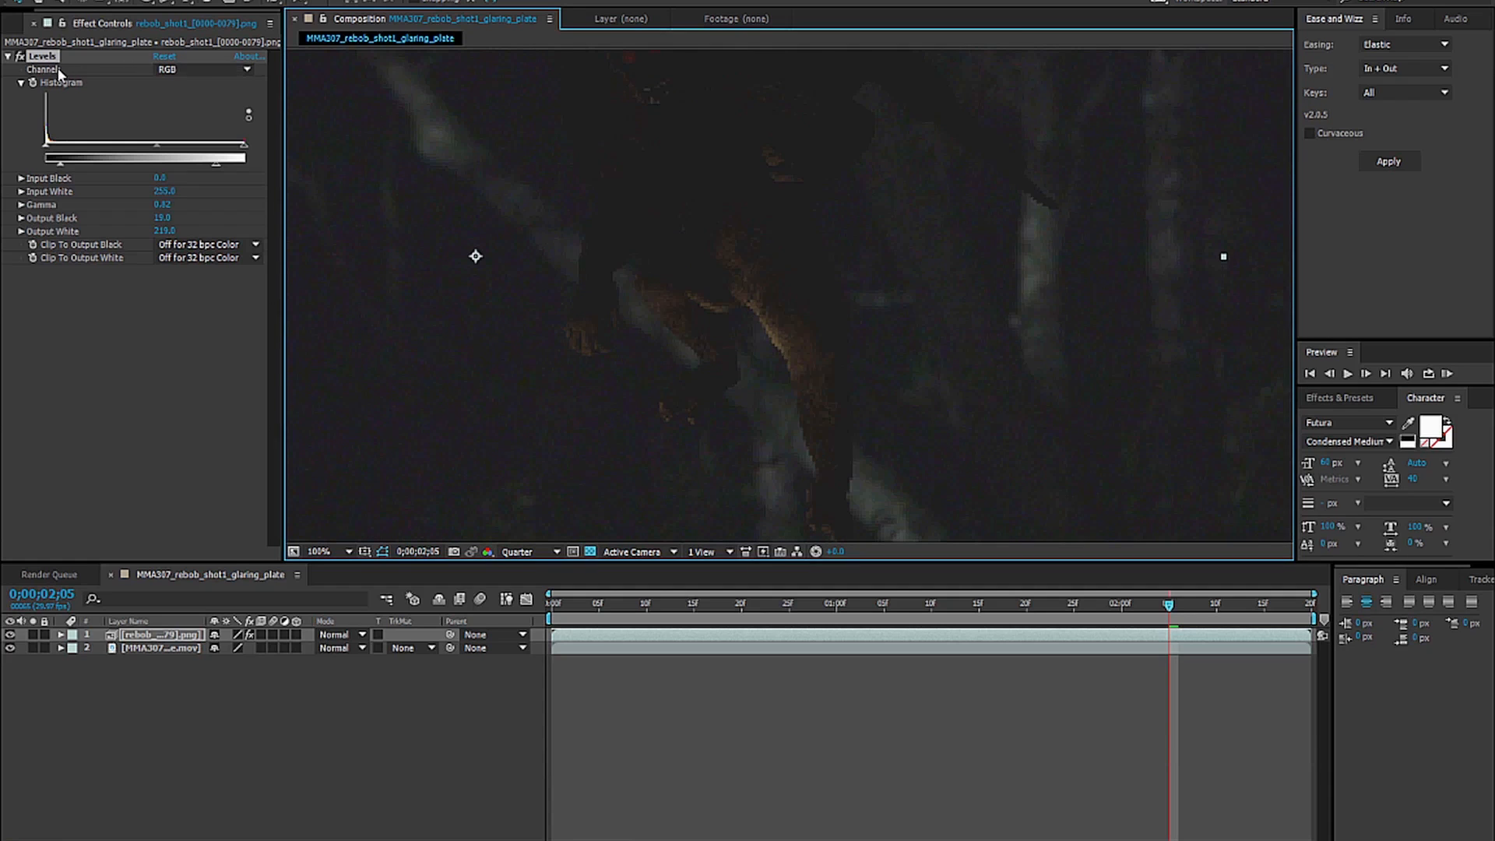
# Try the green channel's input white in Levels, and set the red channel's Input Black to 3.
pyautogui.click(246, 70)
pyautogui.click(192, 121)
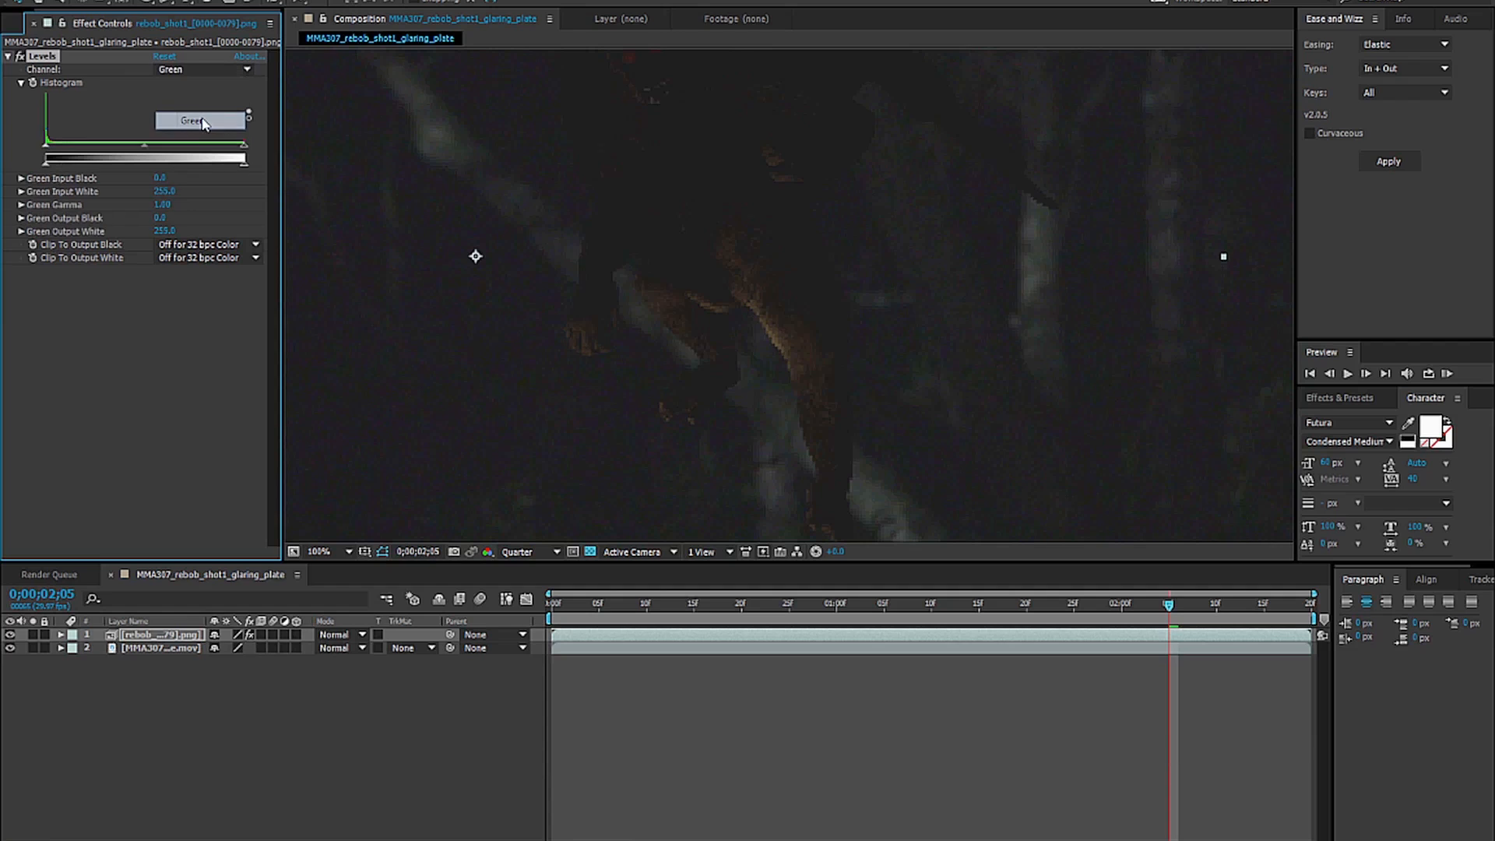
pyautogui.moveTo(251, 145)
pyautogui.mouseDown()
pyautogui.moveTo(212, 148)
pyautogui.moveTo(244, 149)
pyautogui.mouseUp()
pyautogui.click(199, 69)
pyautogui.click(201, 106)
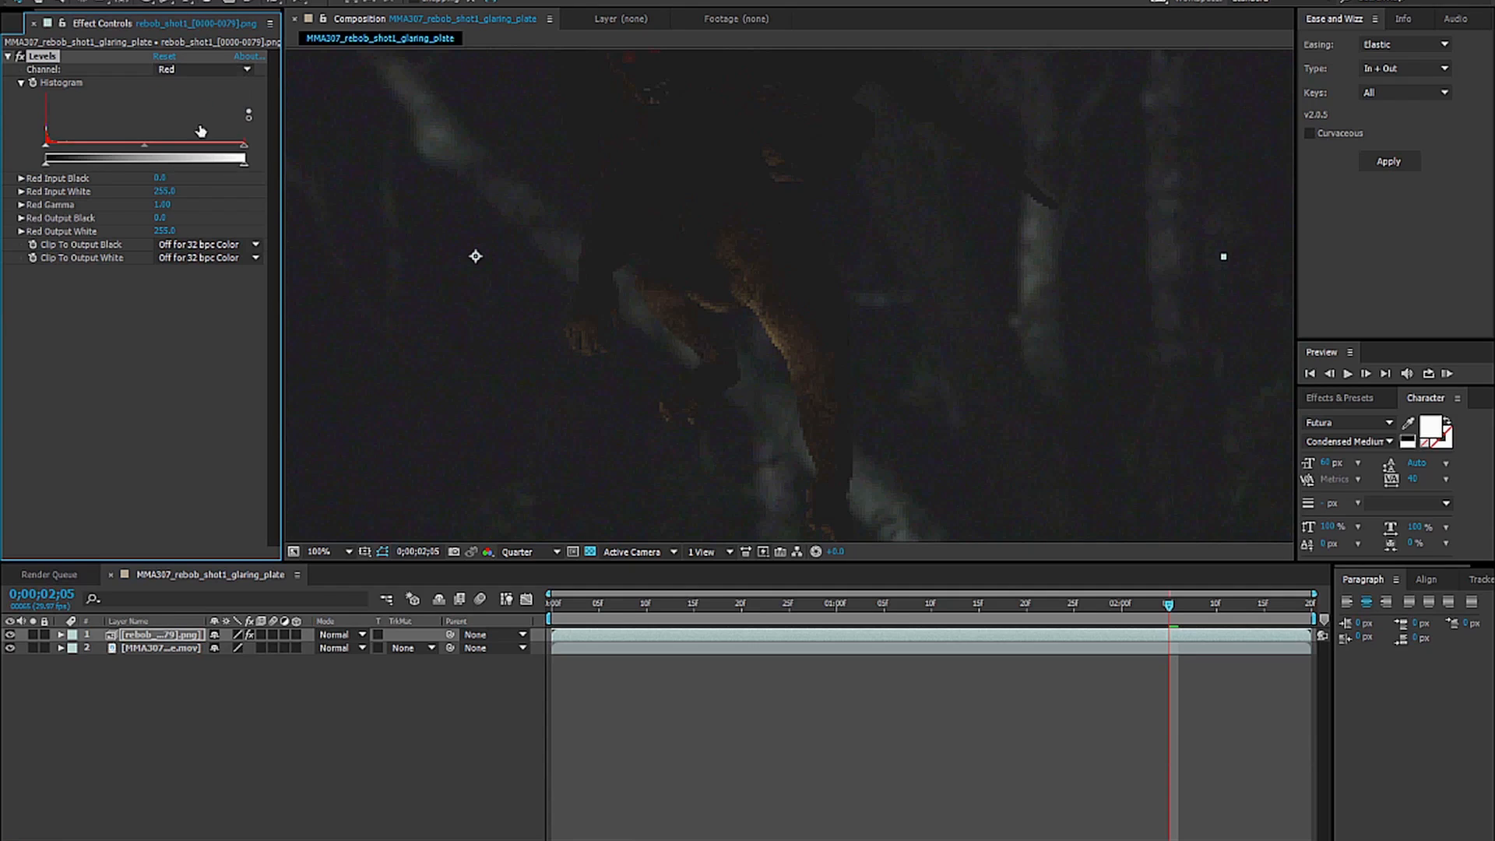
pyautogui.moveTo(46, 148); pyautogui.dragTo(49, 159)
pyautogui.scroll(-2, 775, 265)
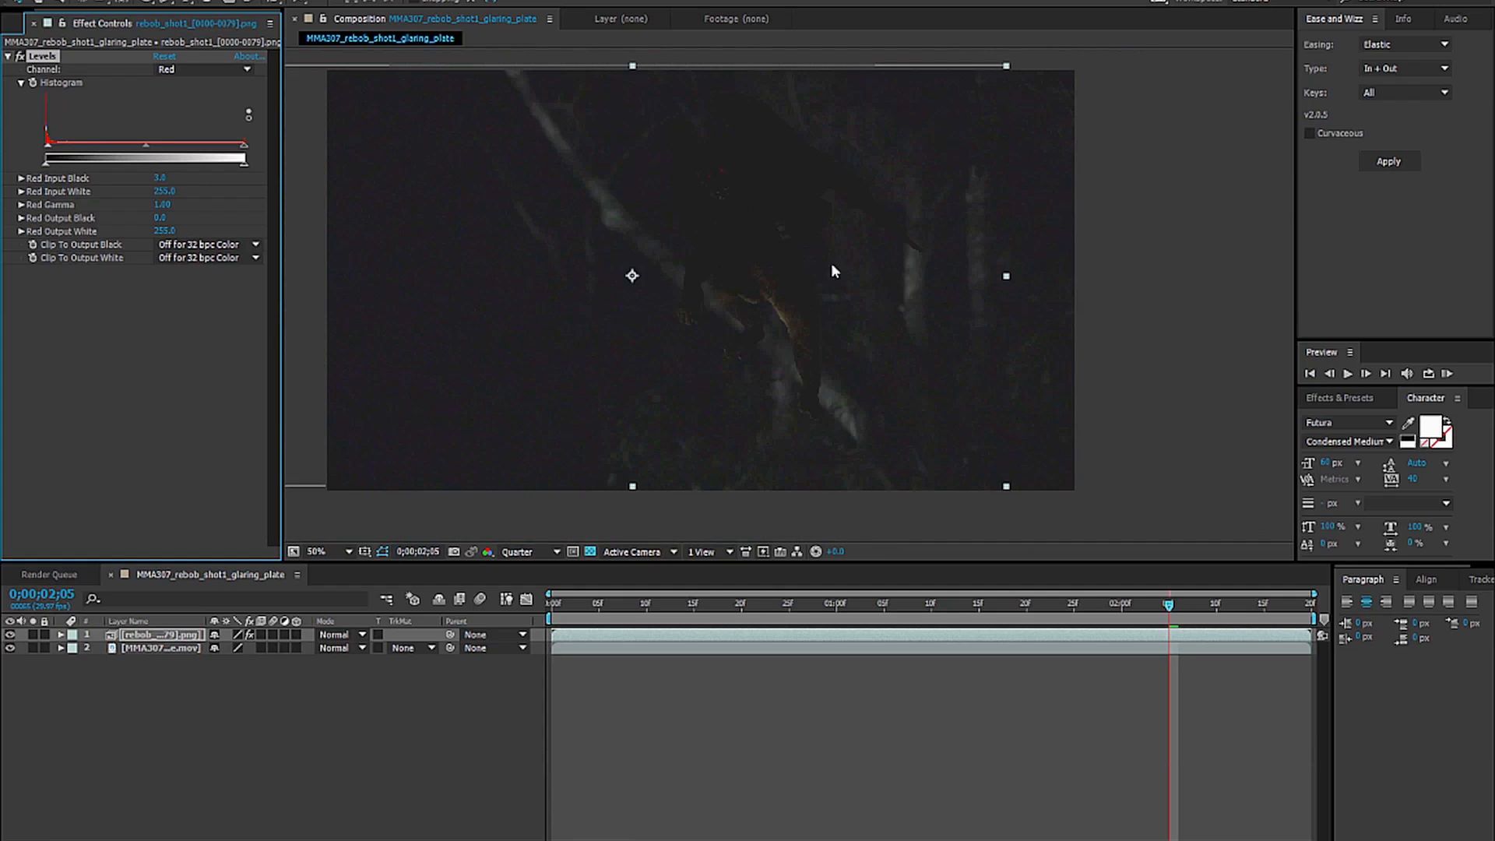
pyautogui.click(19, 57)
pyautogui.scroll(2, 740, 278)
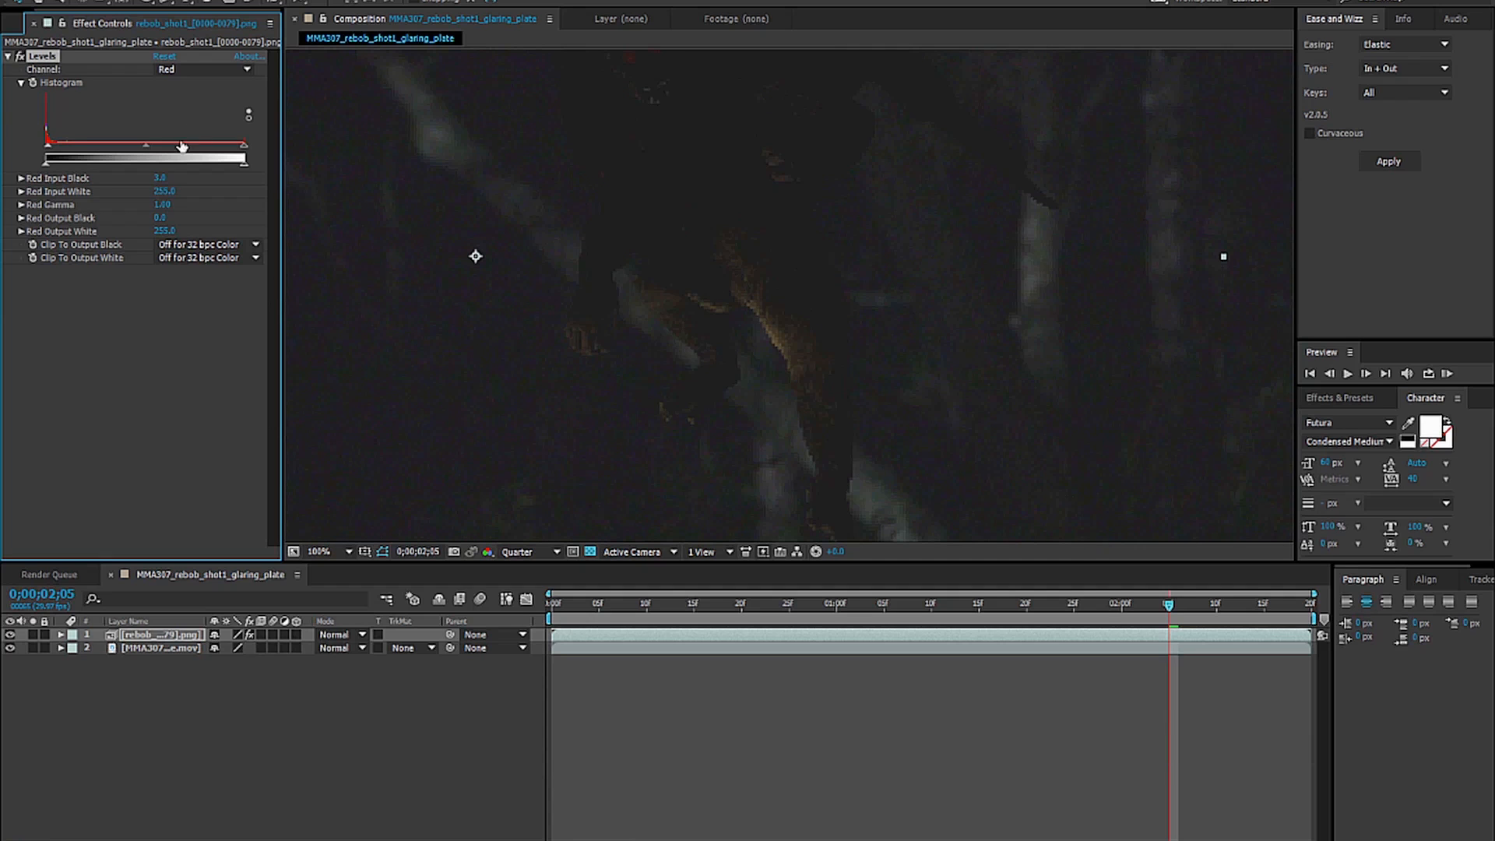
# Apply the Hue/Saturation effect to the creature layer and set Master Saturation to -46.
pyautogui.click(148, 0)
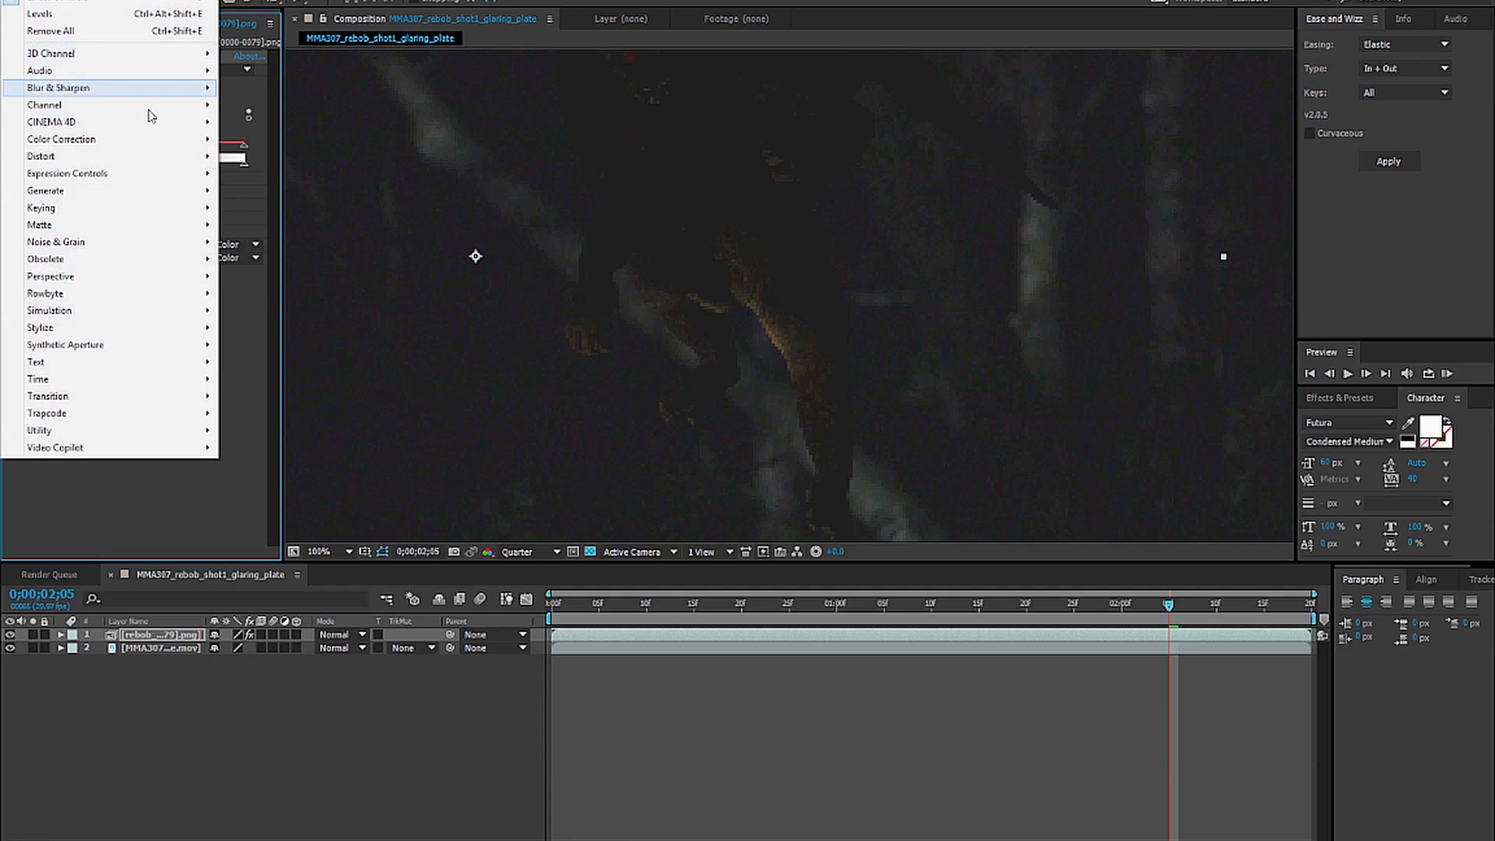
pyautogui.moveTo(146, 137)
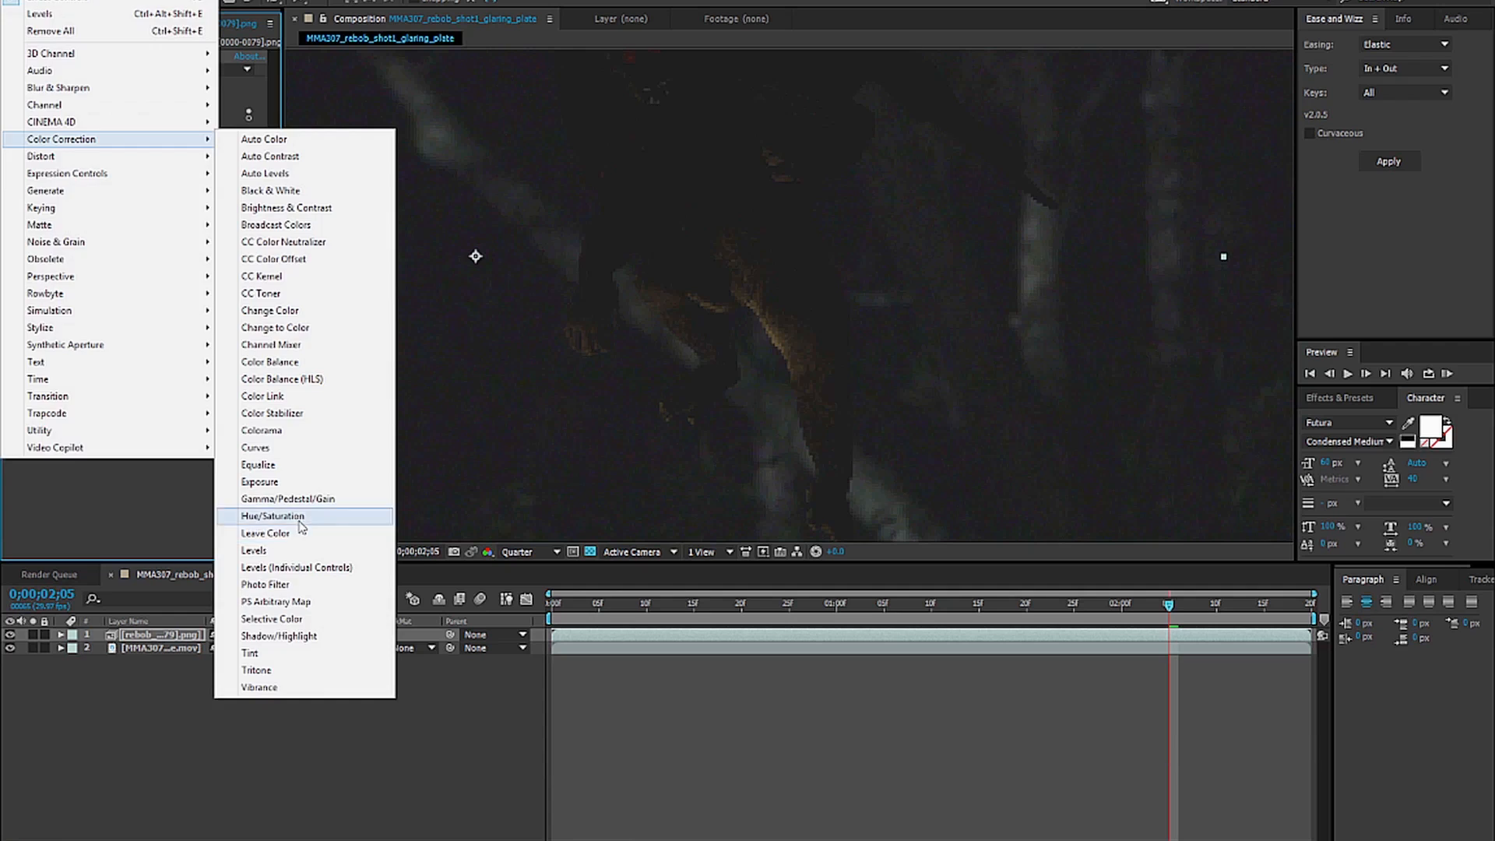
pyautogui.click(343, 516)
pyautogui.moveTo(149, 414); pyautogui.dragTo(95, 411)
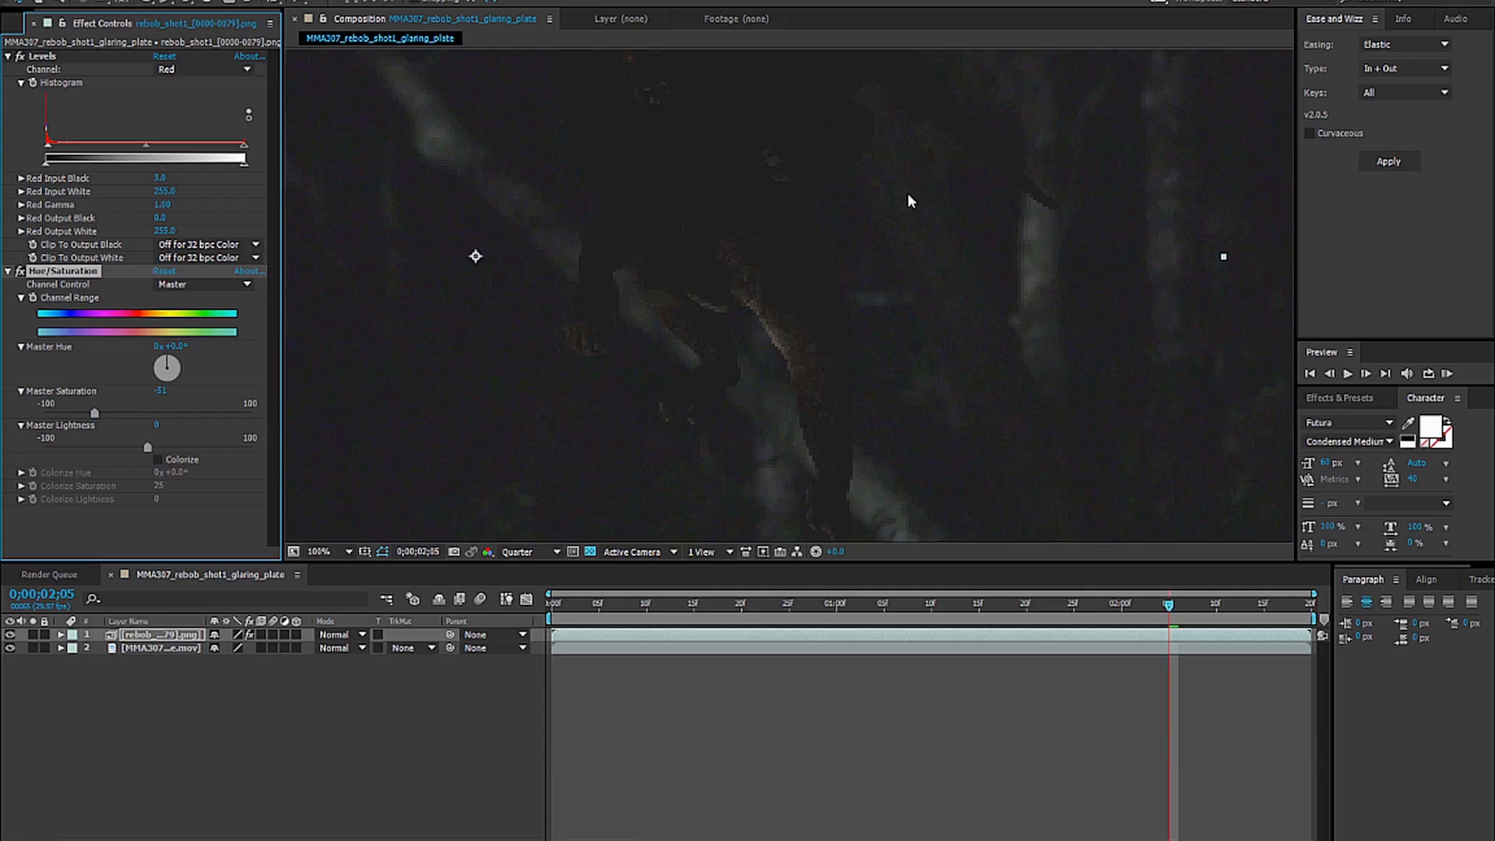
pyautogui.press(',')
pyautogui.moveTo(97, 410); pyautogui.dragTo(93, 414)
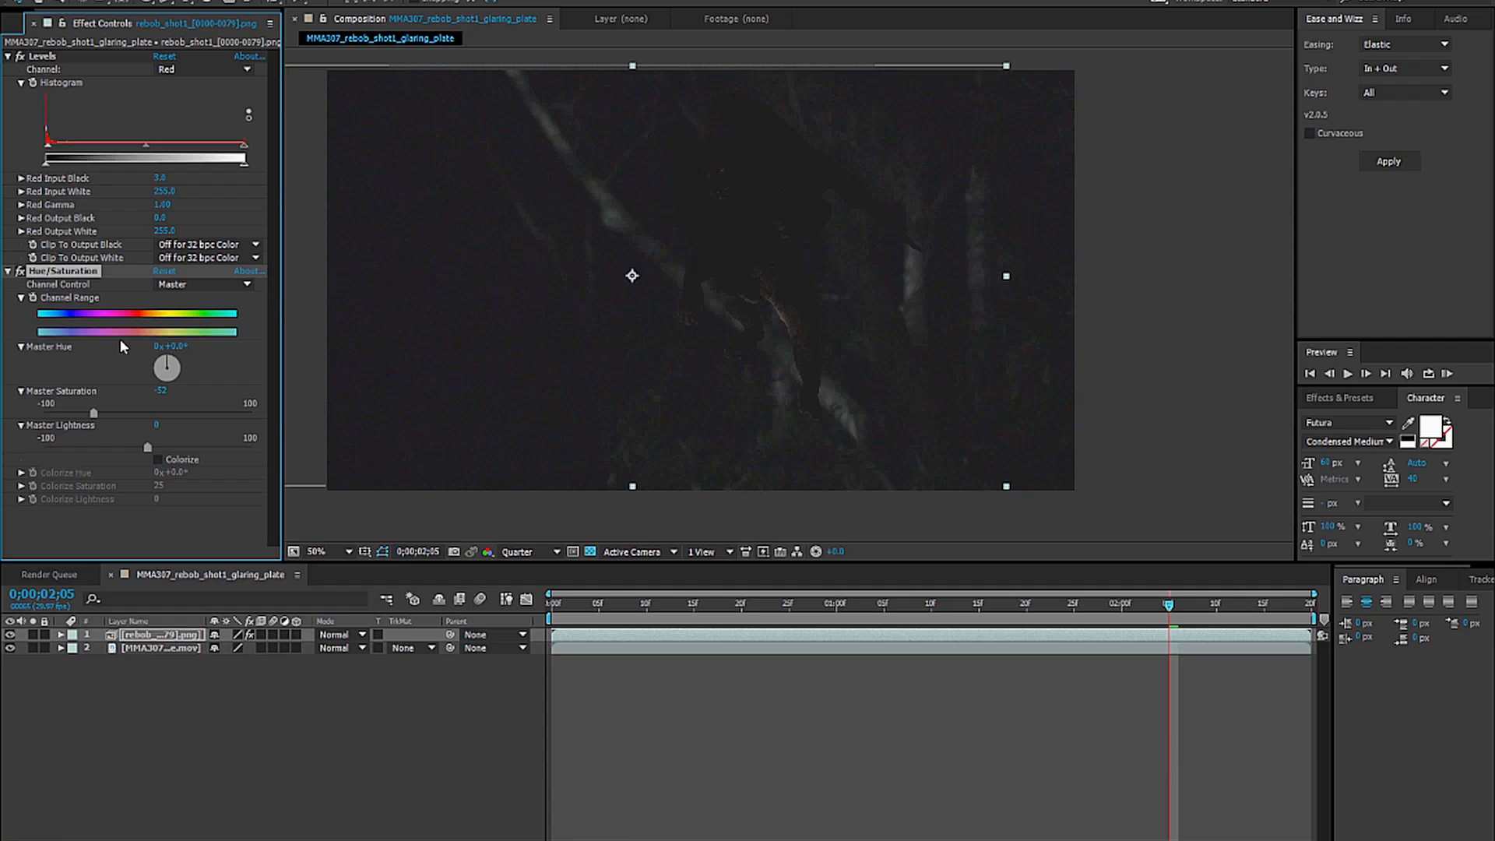
pyautogui.moveTo(95, 415); pyautogui.dragTo(100, 414)
# Set the composition preview resolution to Full and inspect how the creature blends into the plate.
pyautogui.press('.')
pyautogui.moveTo(738, 204); pyautogui.dragTo(732, 300)
pyautogui.click(518, 551)
pyautogui.click(533, 594)
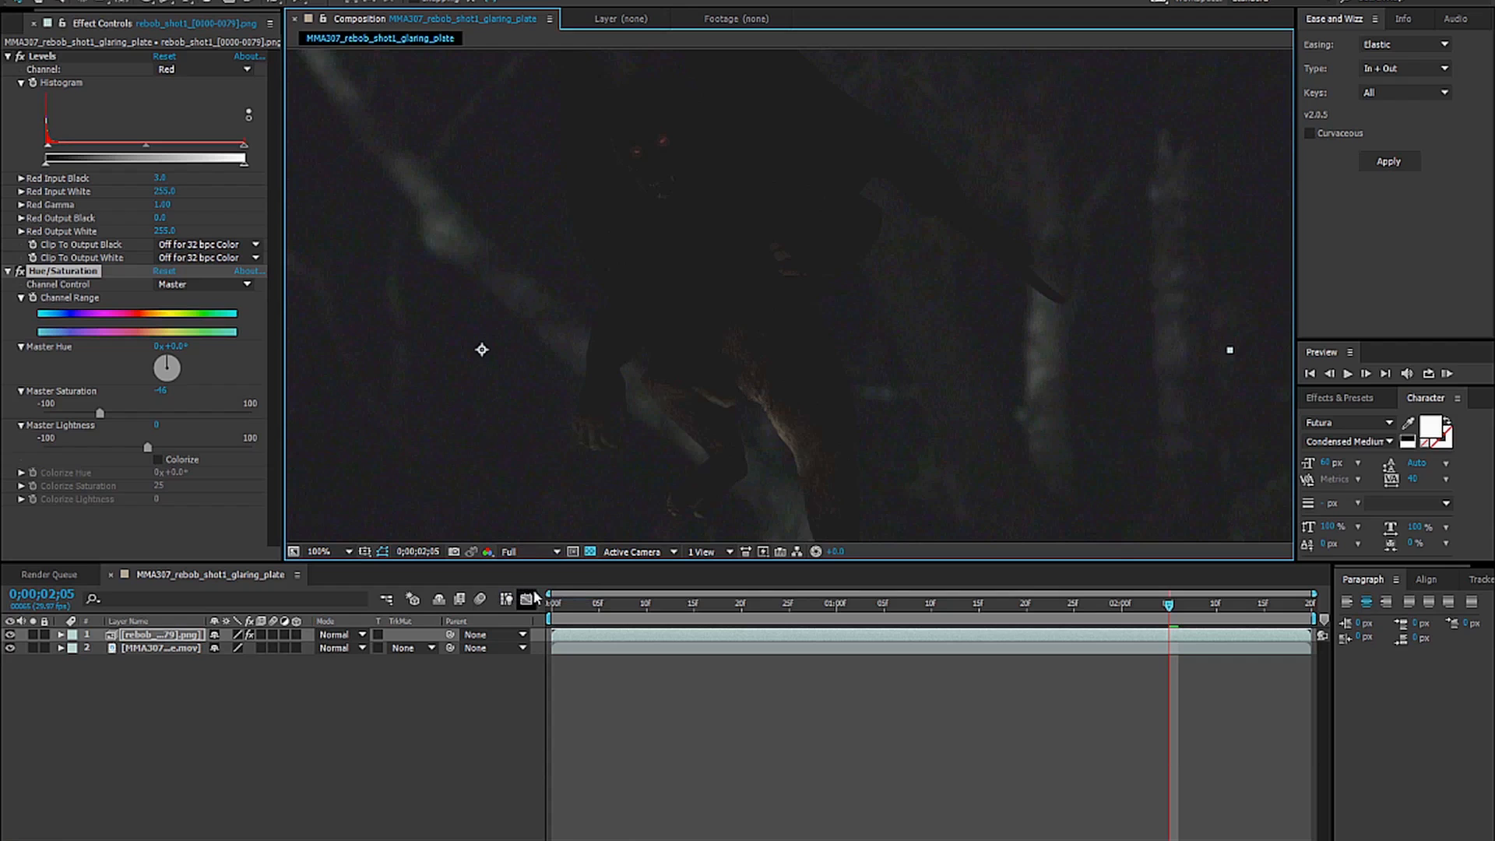
pyautogui.moveTo(657, 343); pyautogui.dragTo(698, 321)
pyautogui.press(',')
pyautogui.scroll(4, 785, 290)
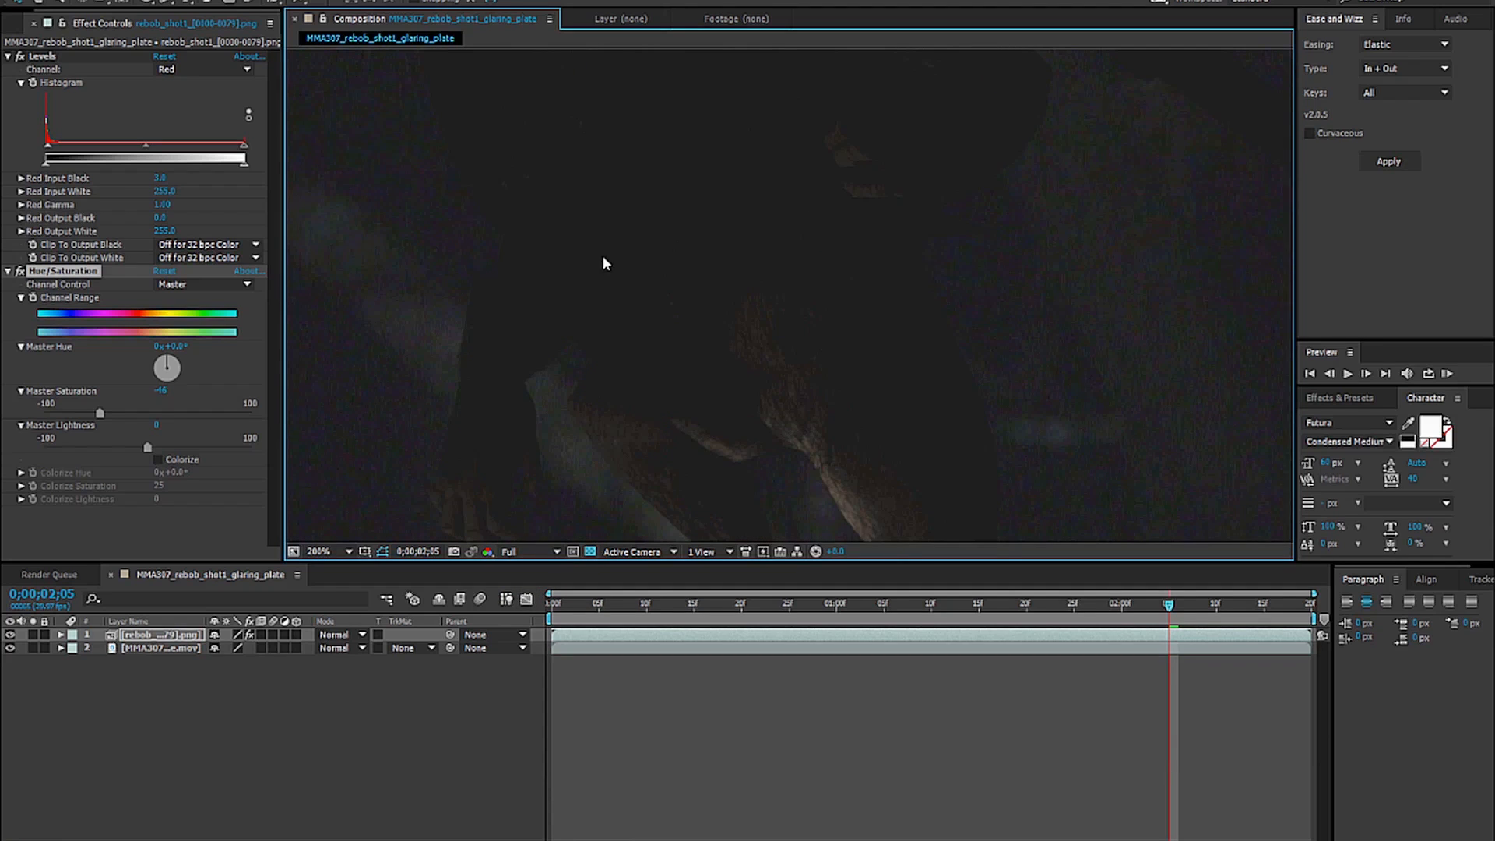
pyautogui.scroll(-1, 774, 457)
pyautogui.scroll(-1, 848, 406)
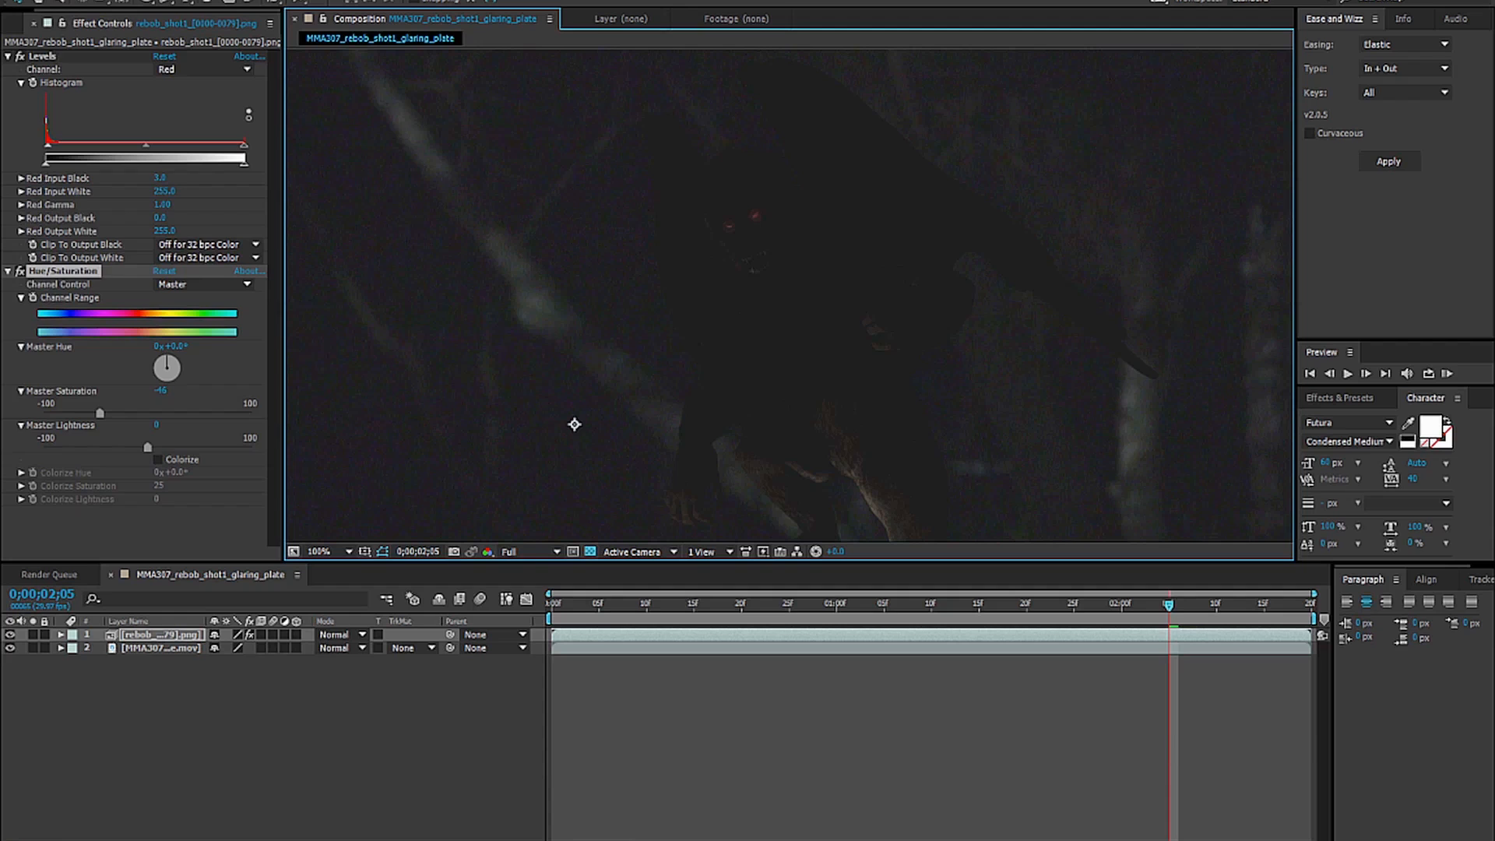
pyautogui.click(15, 0)
pyautogui.moveTo(143, 239)
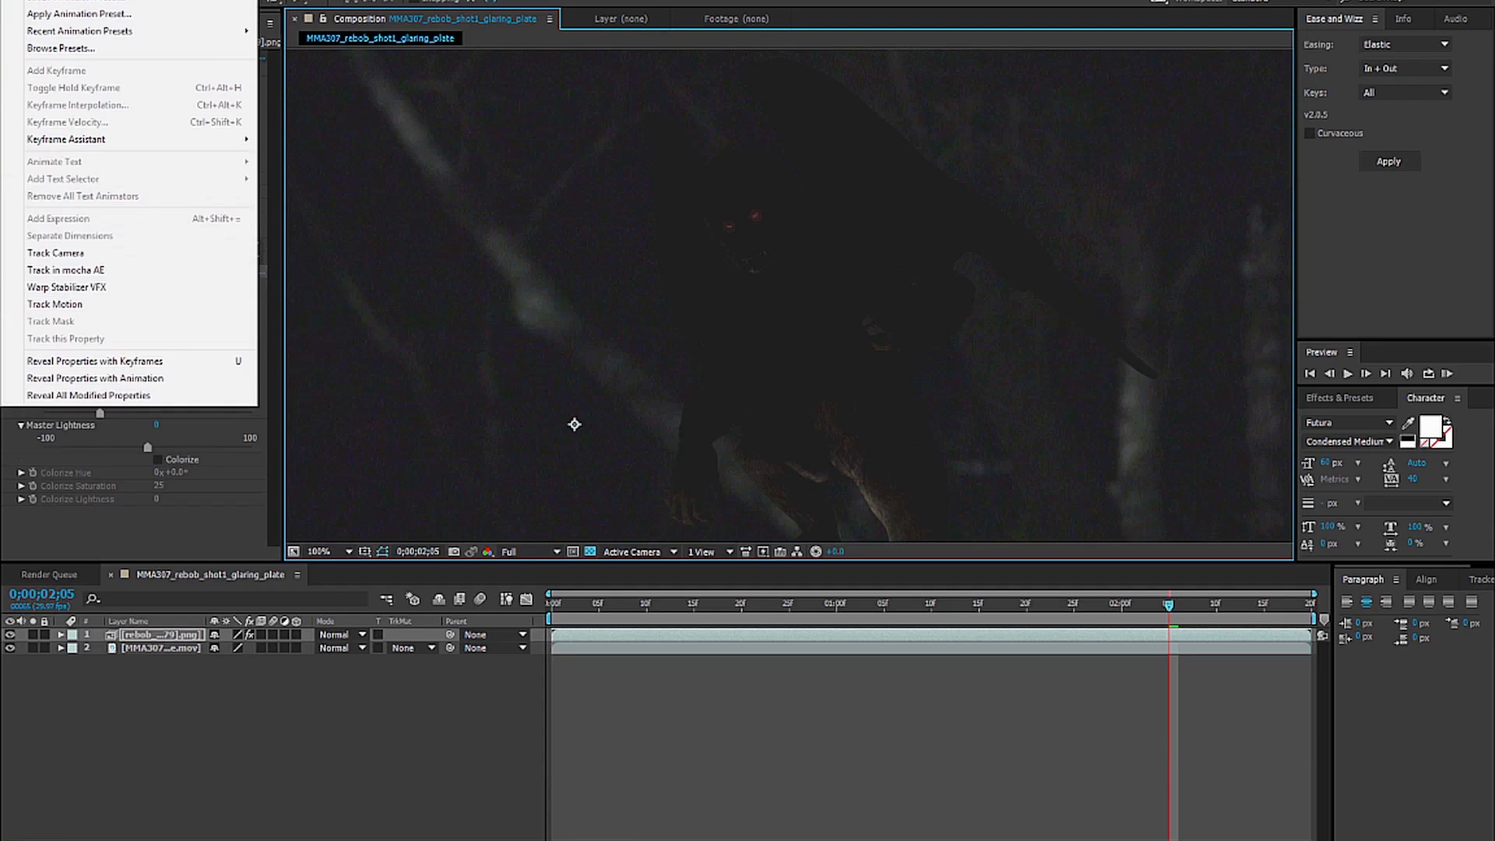
pyautogui.press('Escape')
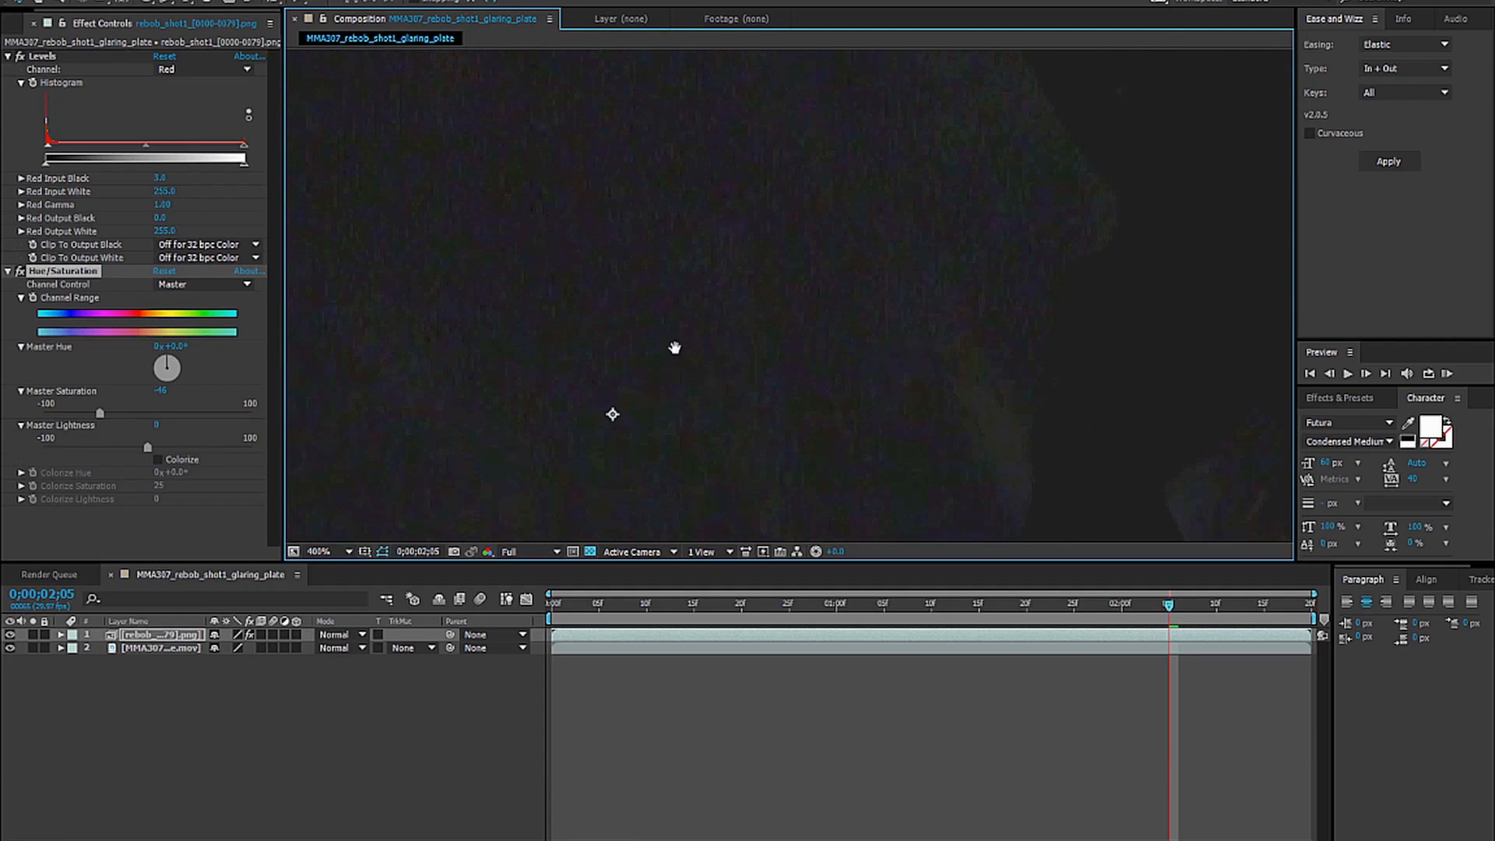
# Apply the Add Grain effect to the creature layer and set its viewing mode to Final Output.
pyautogui.moveTo(675, 348); pyautogui.dragTo(752, 287)
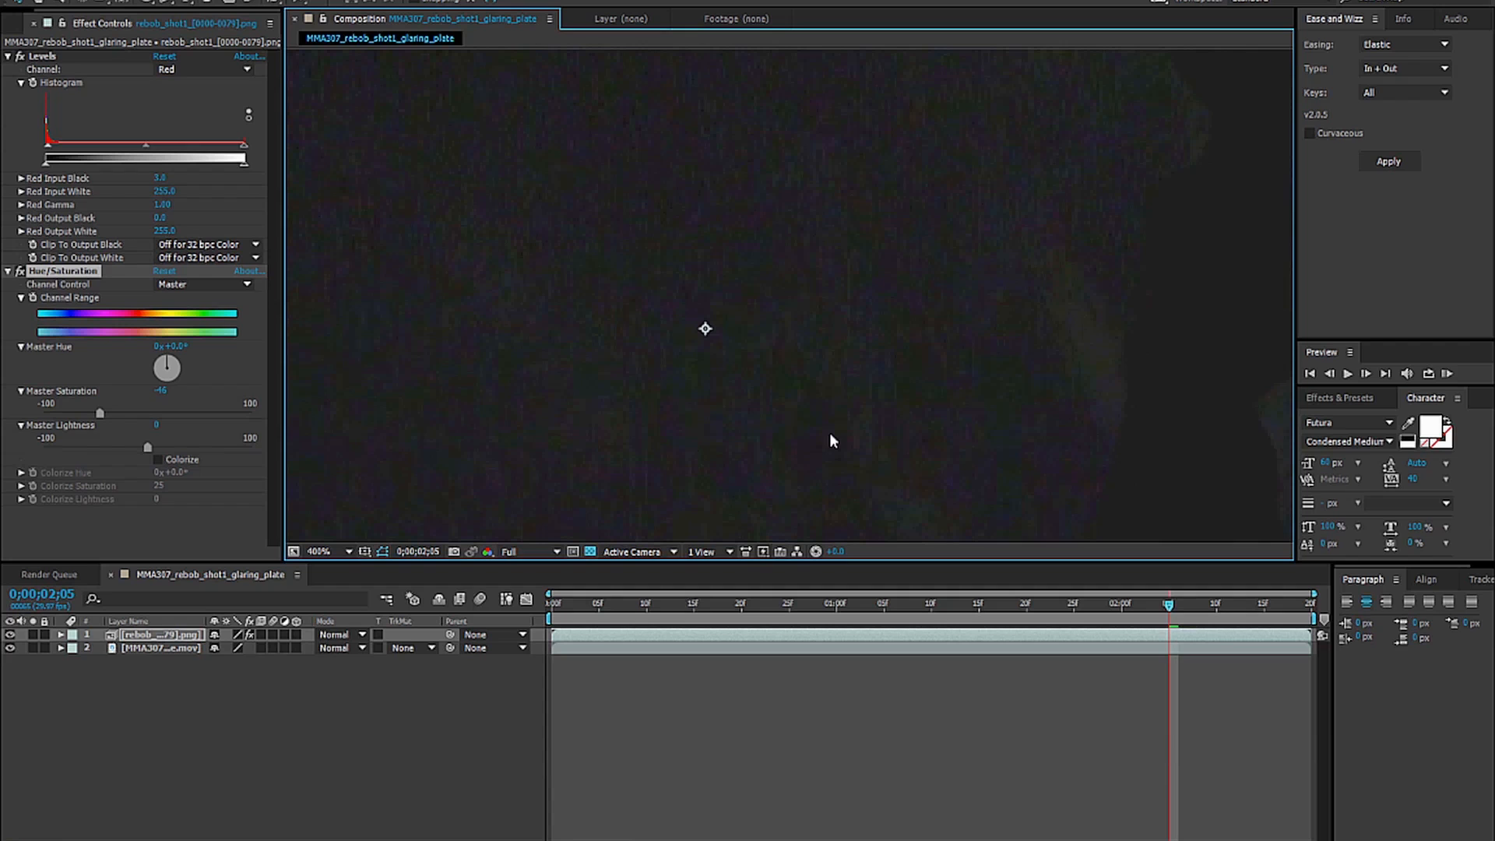
pyautogui.moveTo(886, 298); pyautogui.dragTo(347, 352)
pyautogui.moveTo(835, 363); pyautogui.dragTo(578, 505)
pyautogui.moveTo(774, 210); pyautogui.dragTo(827, 202)
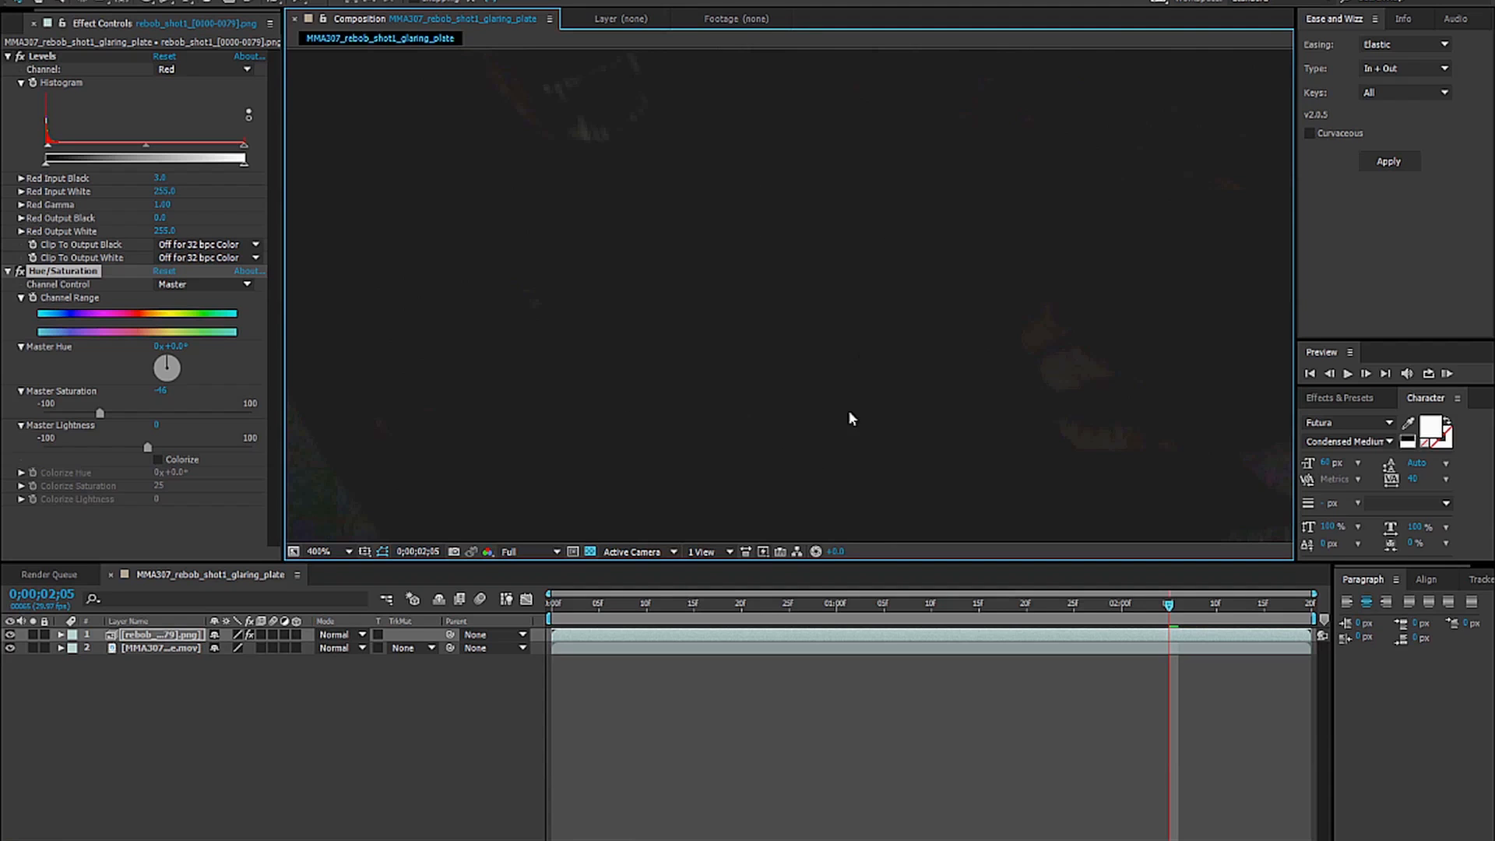
pyautogui.scroll(-2, 775, 423)
pyautogui.moveTo(853, 430); pyautogui.dragTo(760, 442)
pyautogui.click(165, 4)
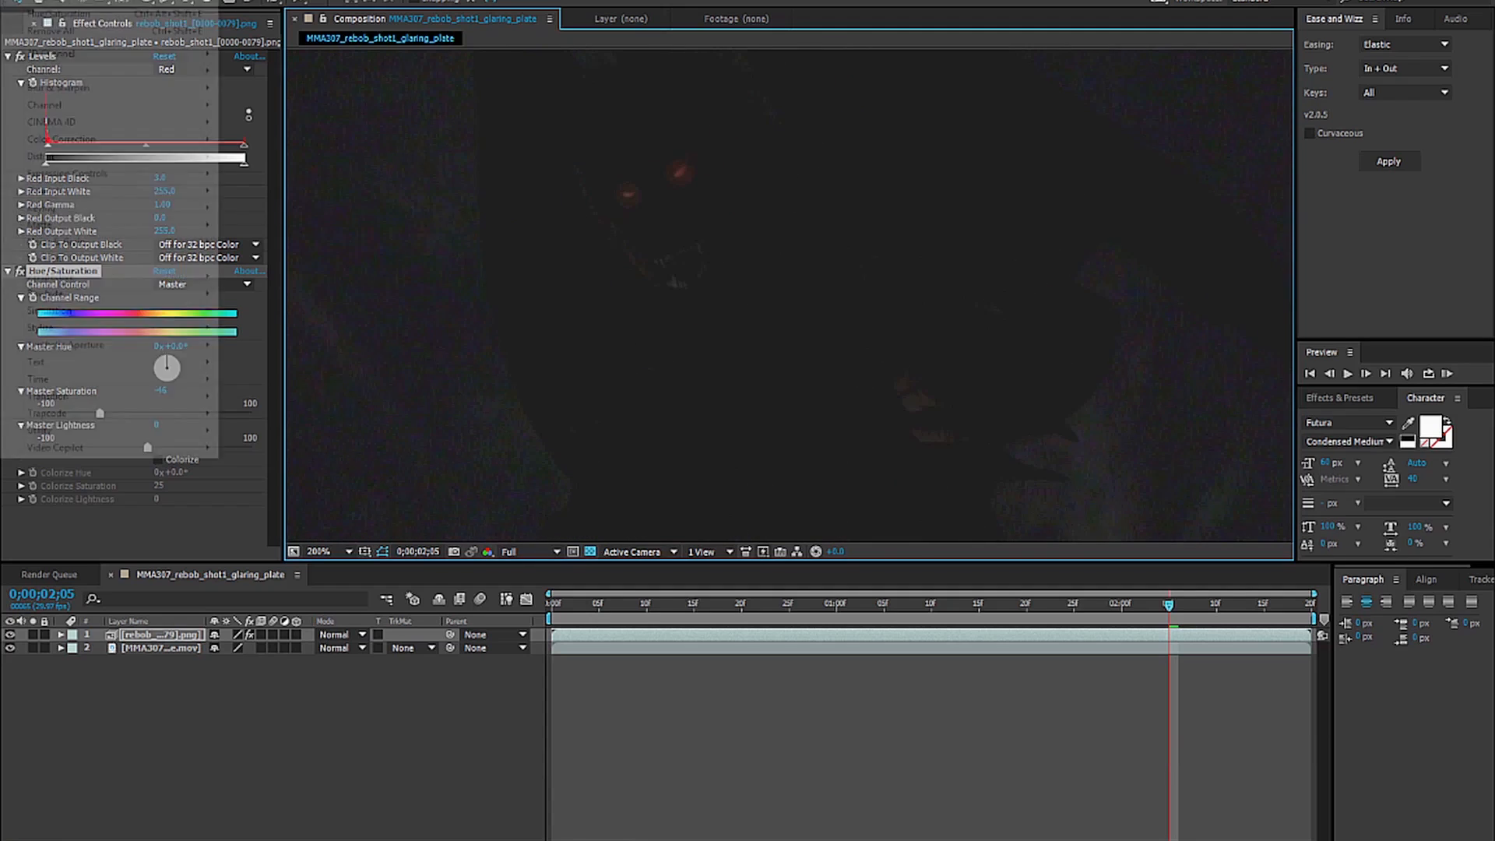
pyautogui.moveTo(137, 243)
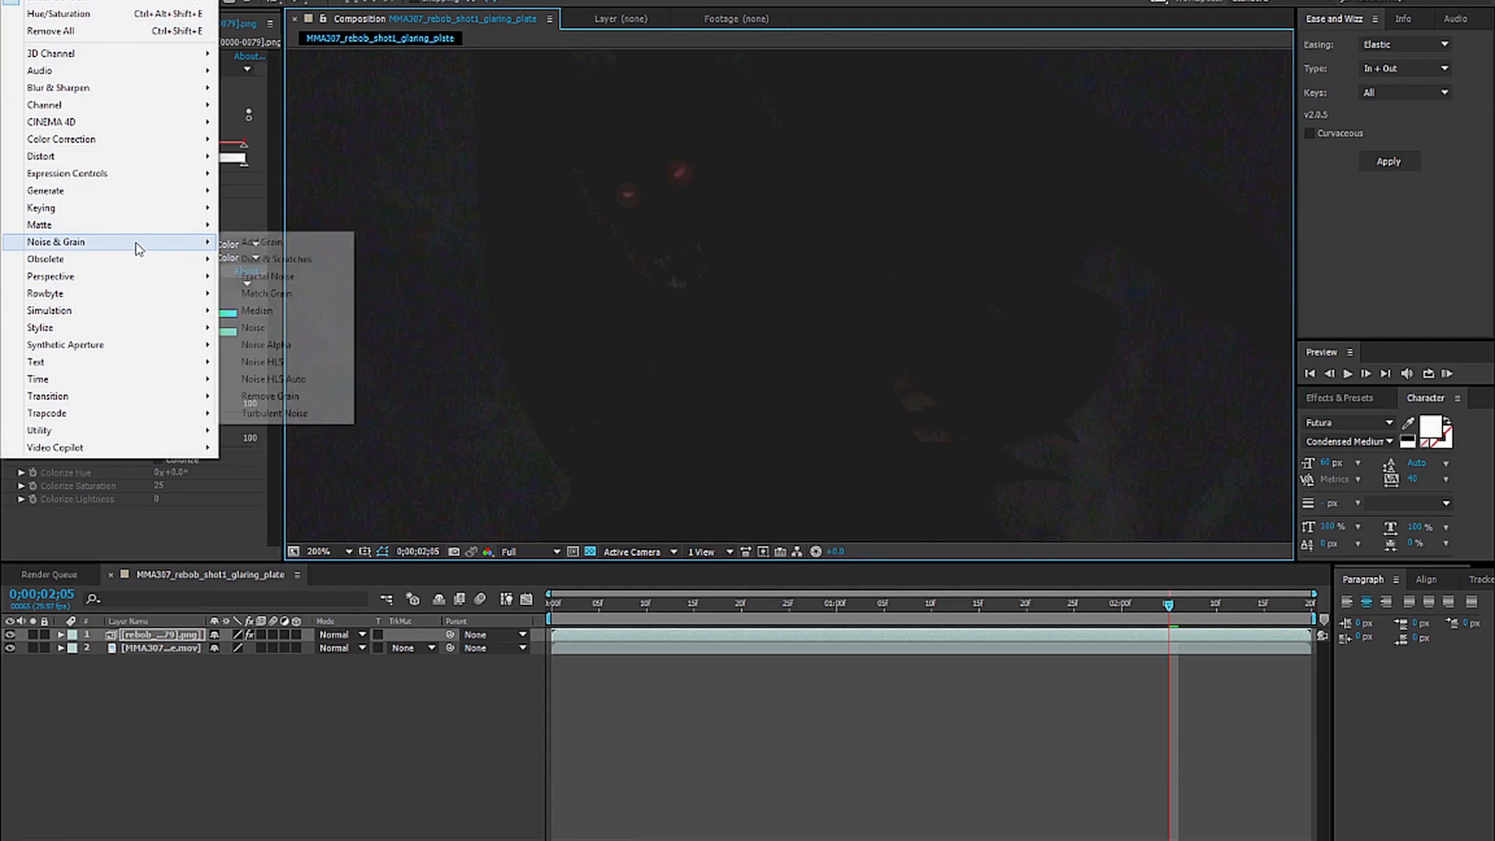
pyautogui.click(298, 246)
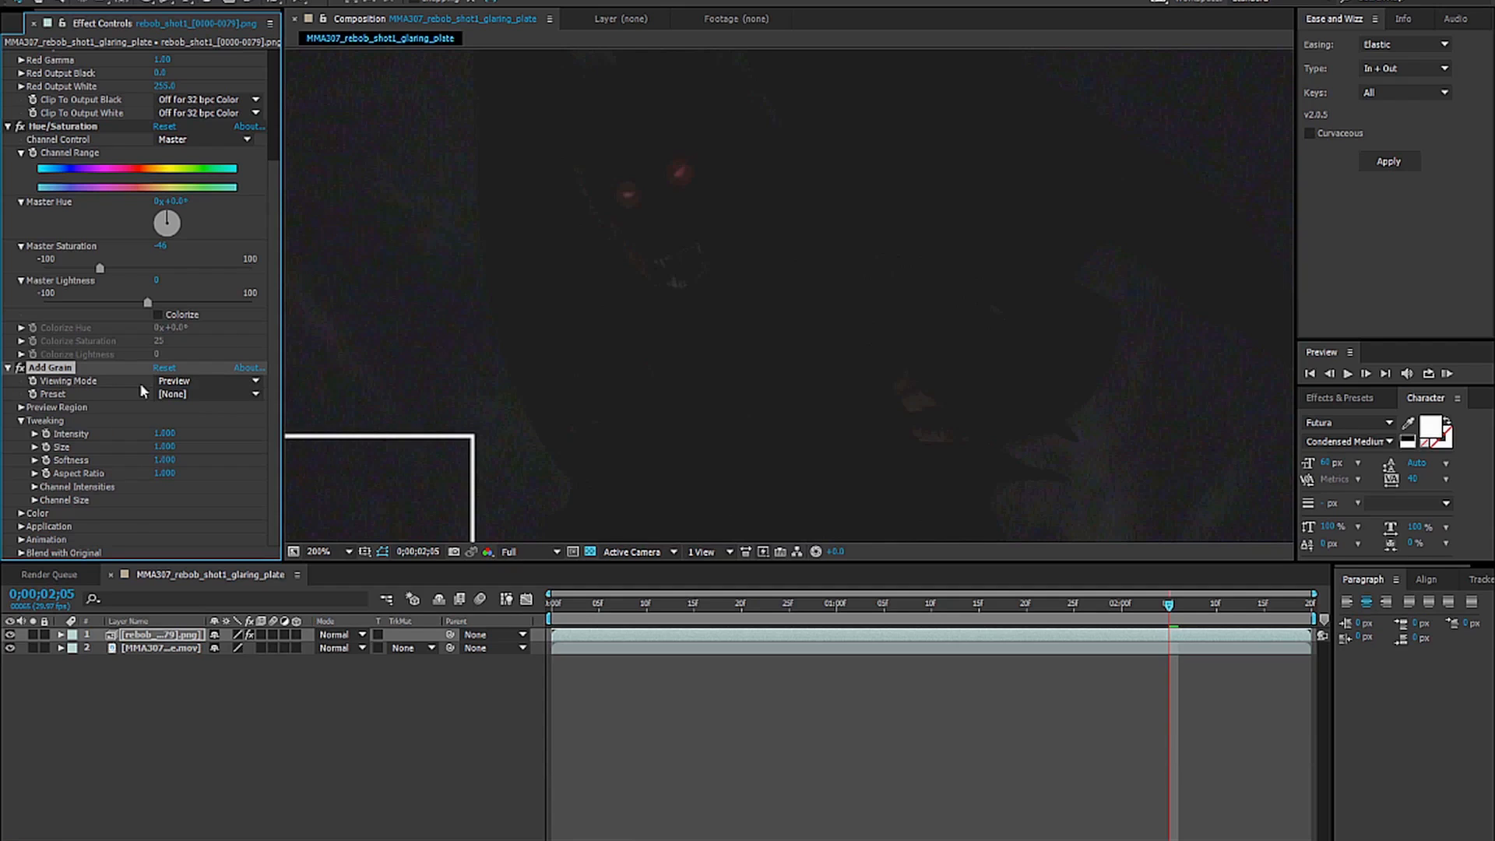
pyautogui.click(176, 384)
pyautogui.click(212, 435)
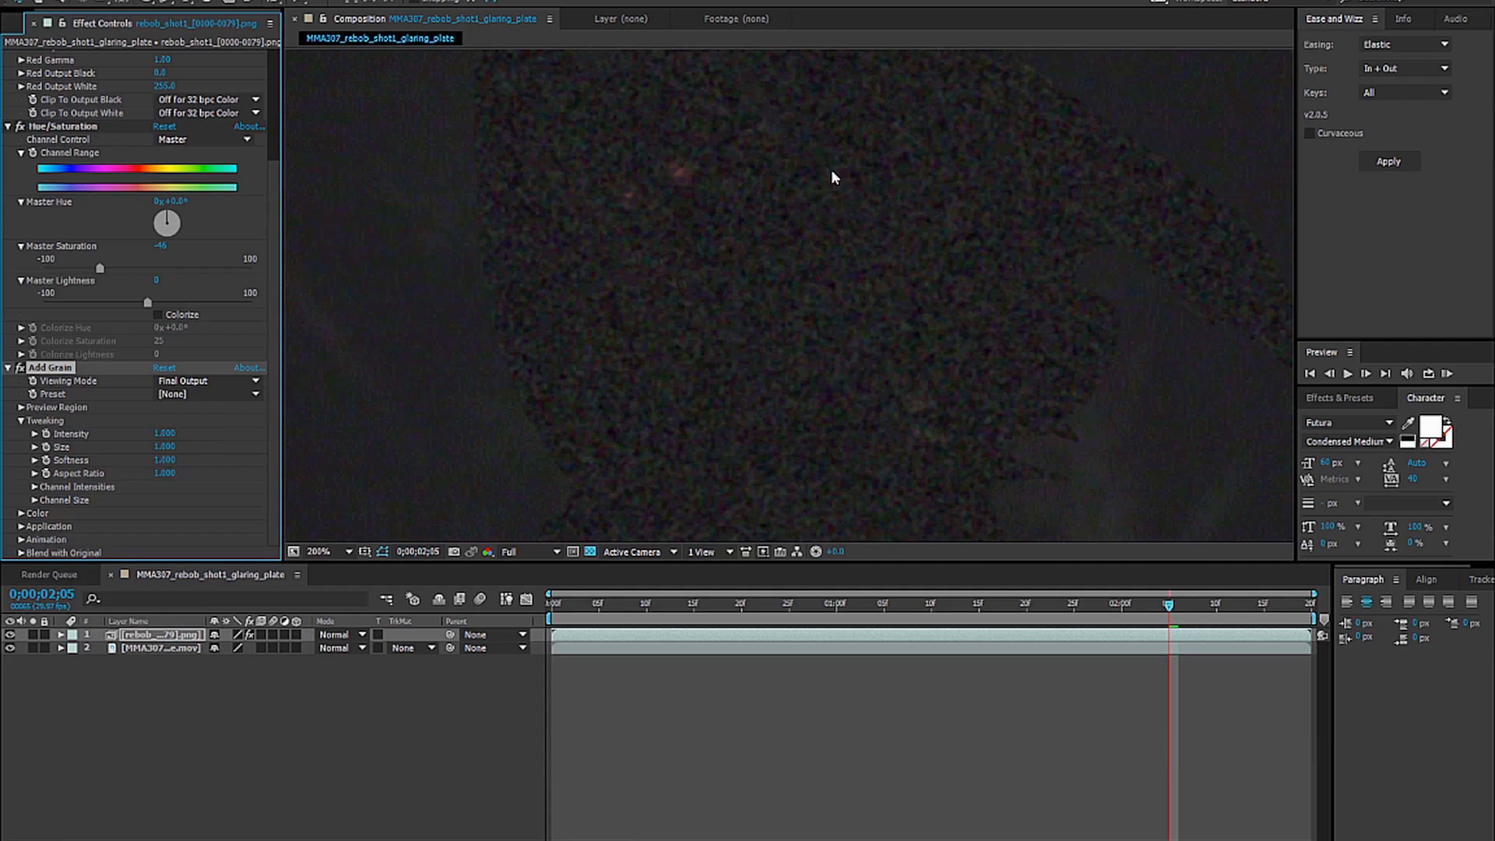
# Set the Add Grain size on the creature layer to 0.5.
pyautogui.moveTo(766, 146); pyautogui.dragTo(714, 201)
pyautogui.moveTo(700, 356); pyautogui.dragTo(713, 286)
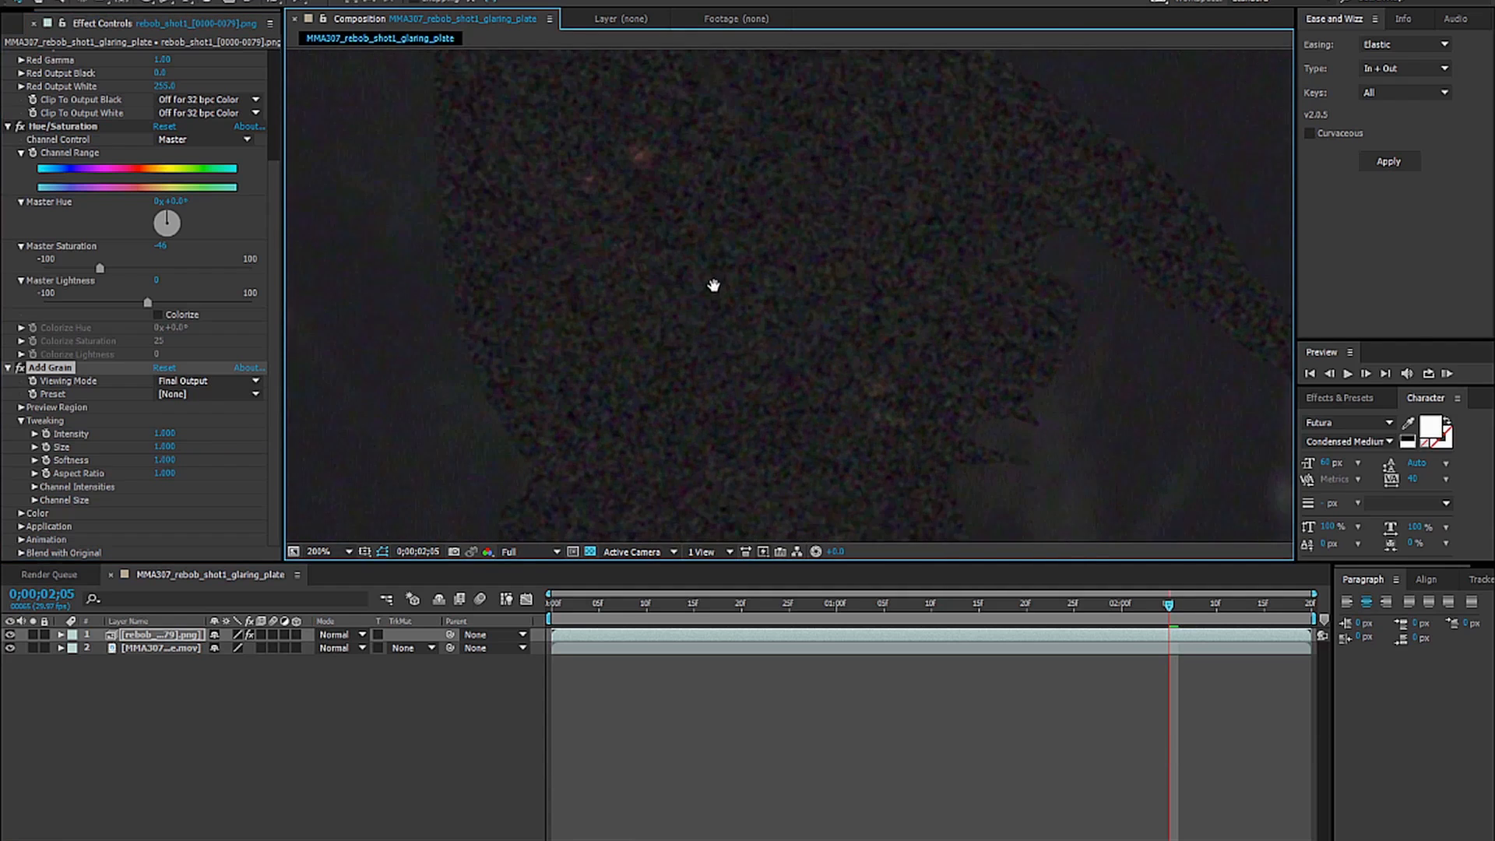
pyautogui.click(166, 434)
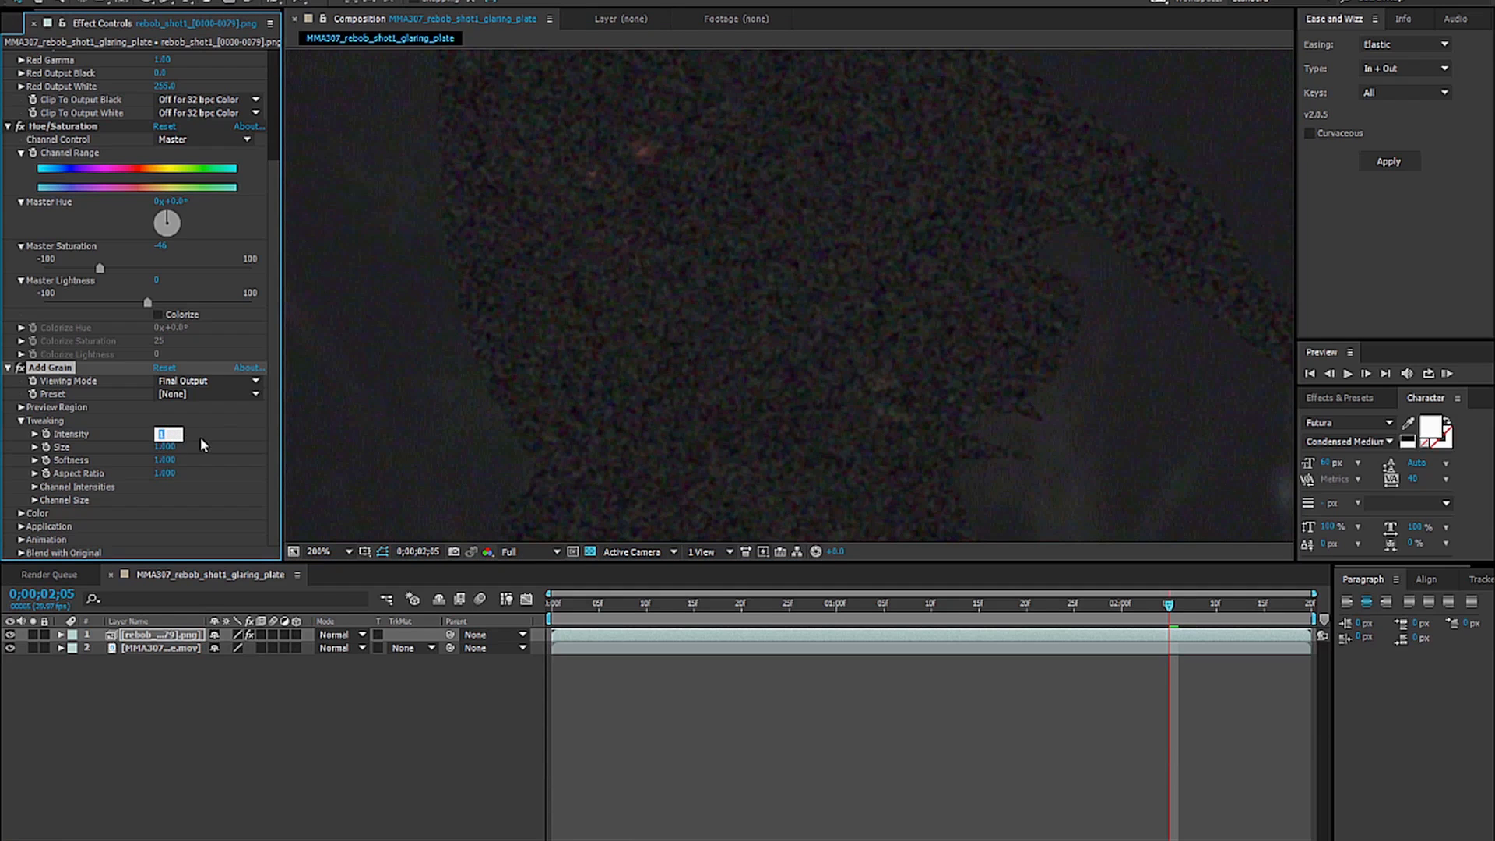
pyautogui.press('Return')
pyautogui.moveTo(564, 418); pyautogui.dragTo(808, 390)
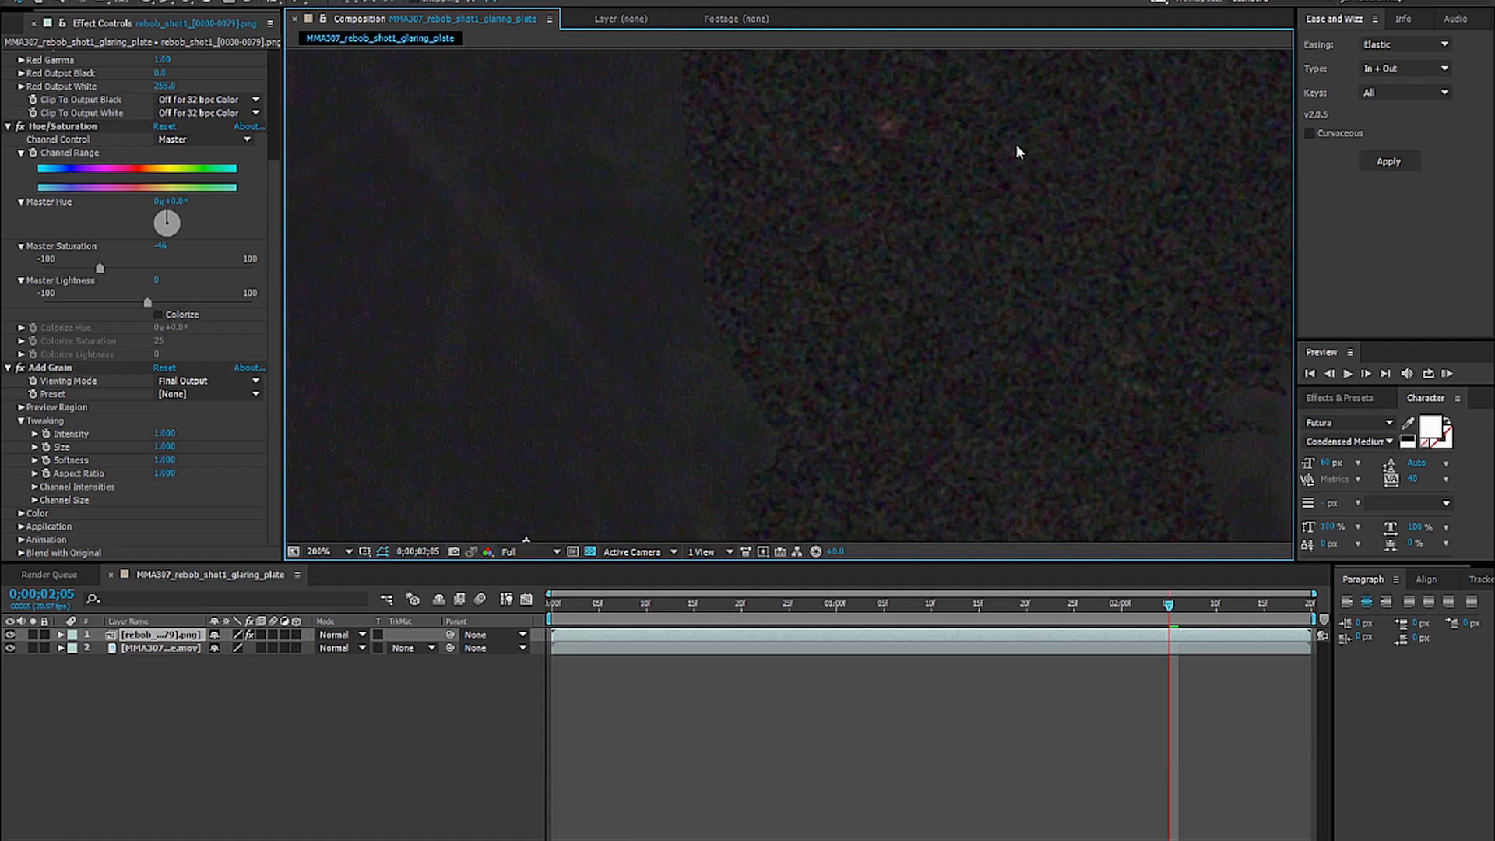
pyautogui.click(165, 447)
pyautogui.write('.5')
pyautogui.press('Return')
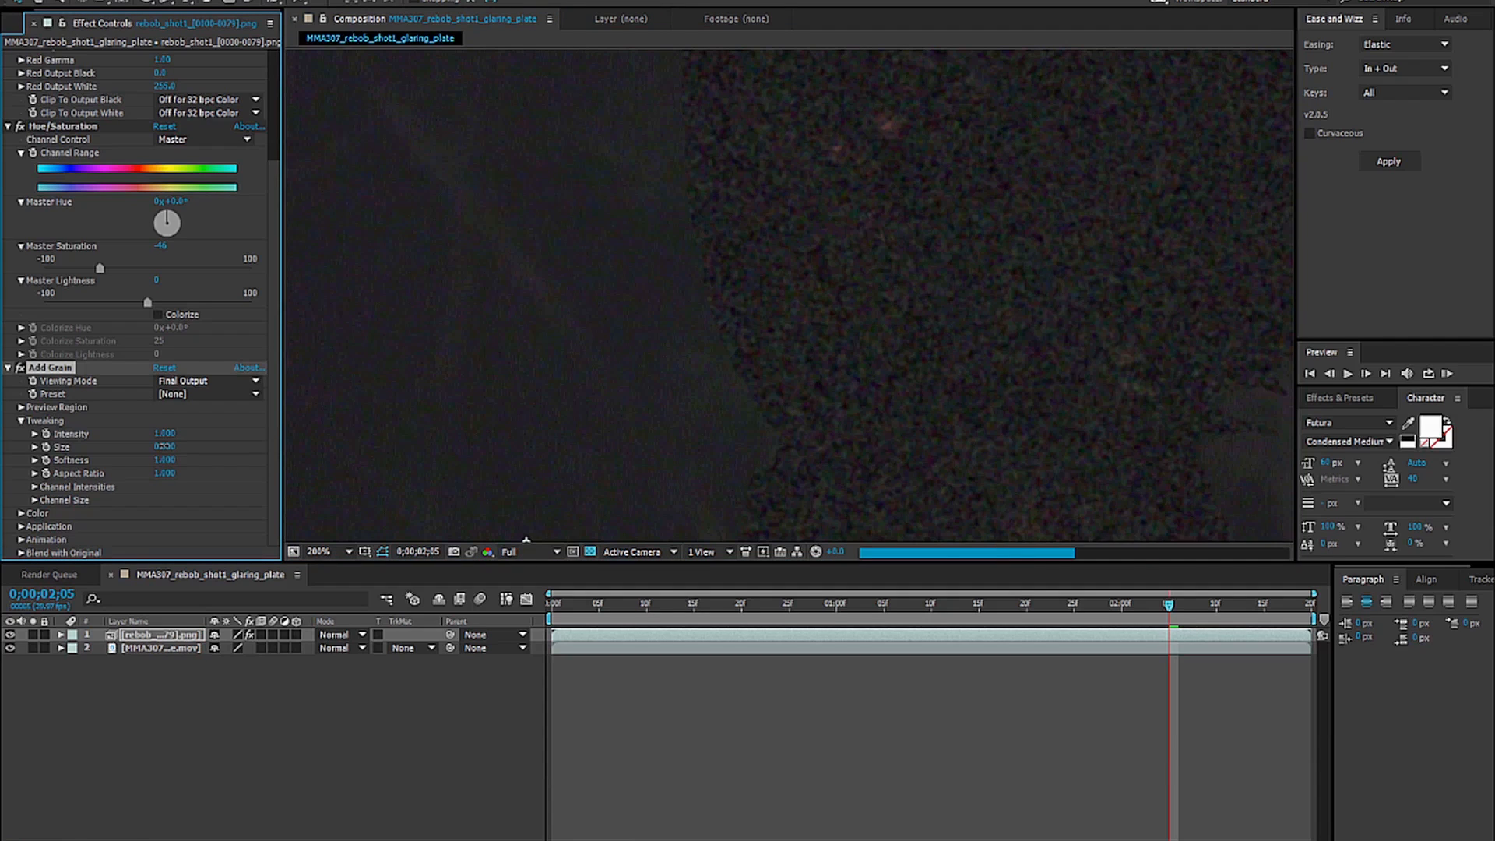
# Set the Add Grain softness to 1.2 and its intensity to 0.2.
pyautogui.click(164, 460)
pyautogui.write('1')
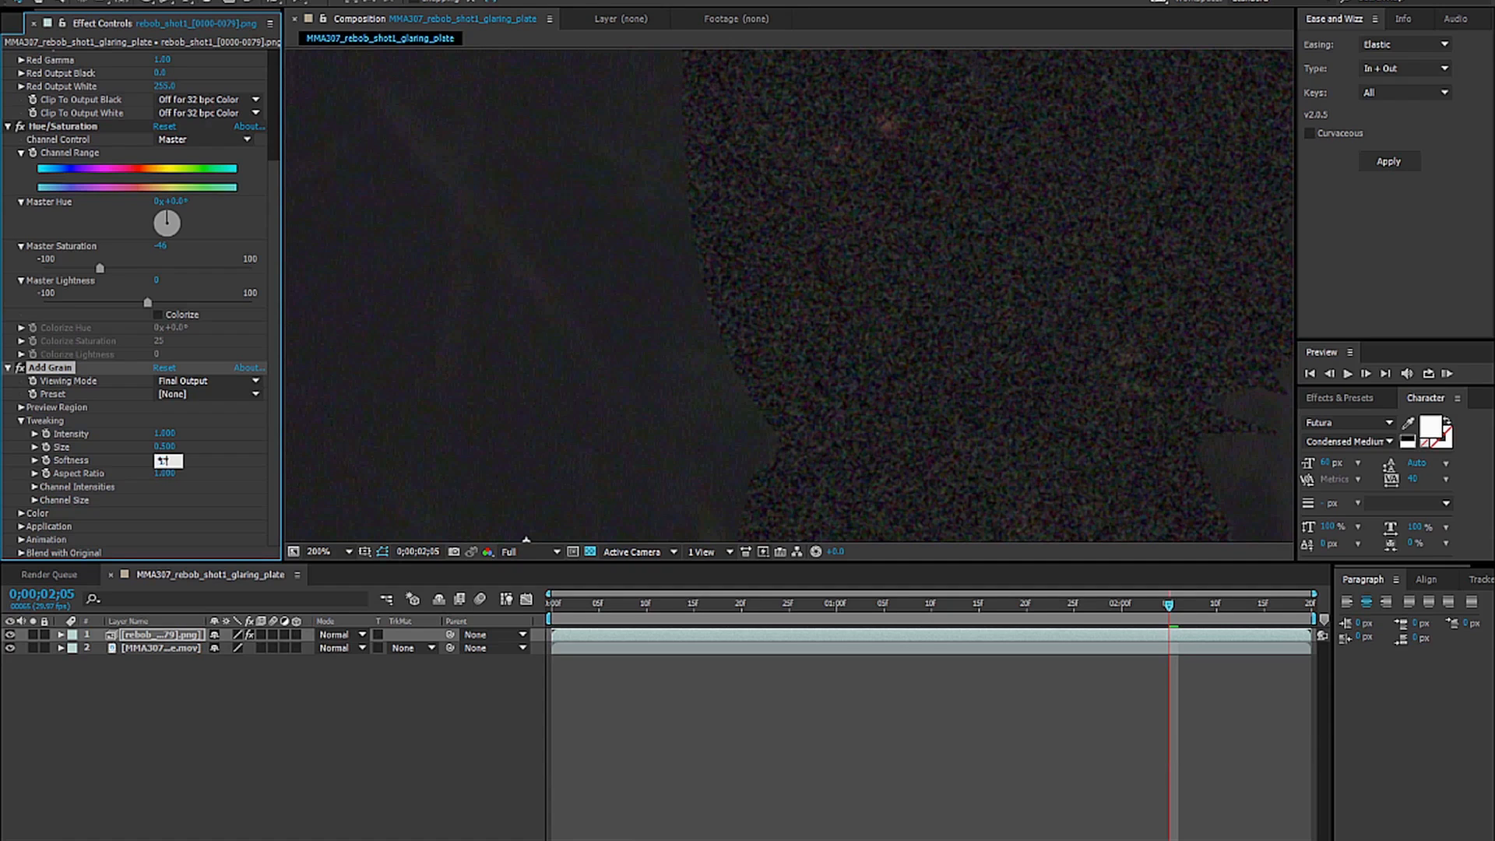
pyautogui.write('.2')
pyautogui.press('Return')
pyautogui.click(164, 433)
pyautogui.write('.2')
pyautogui.press('Return')
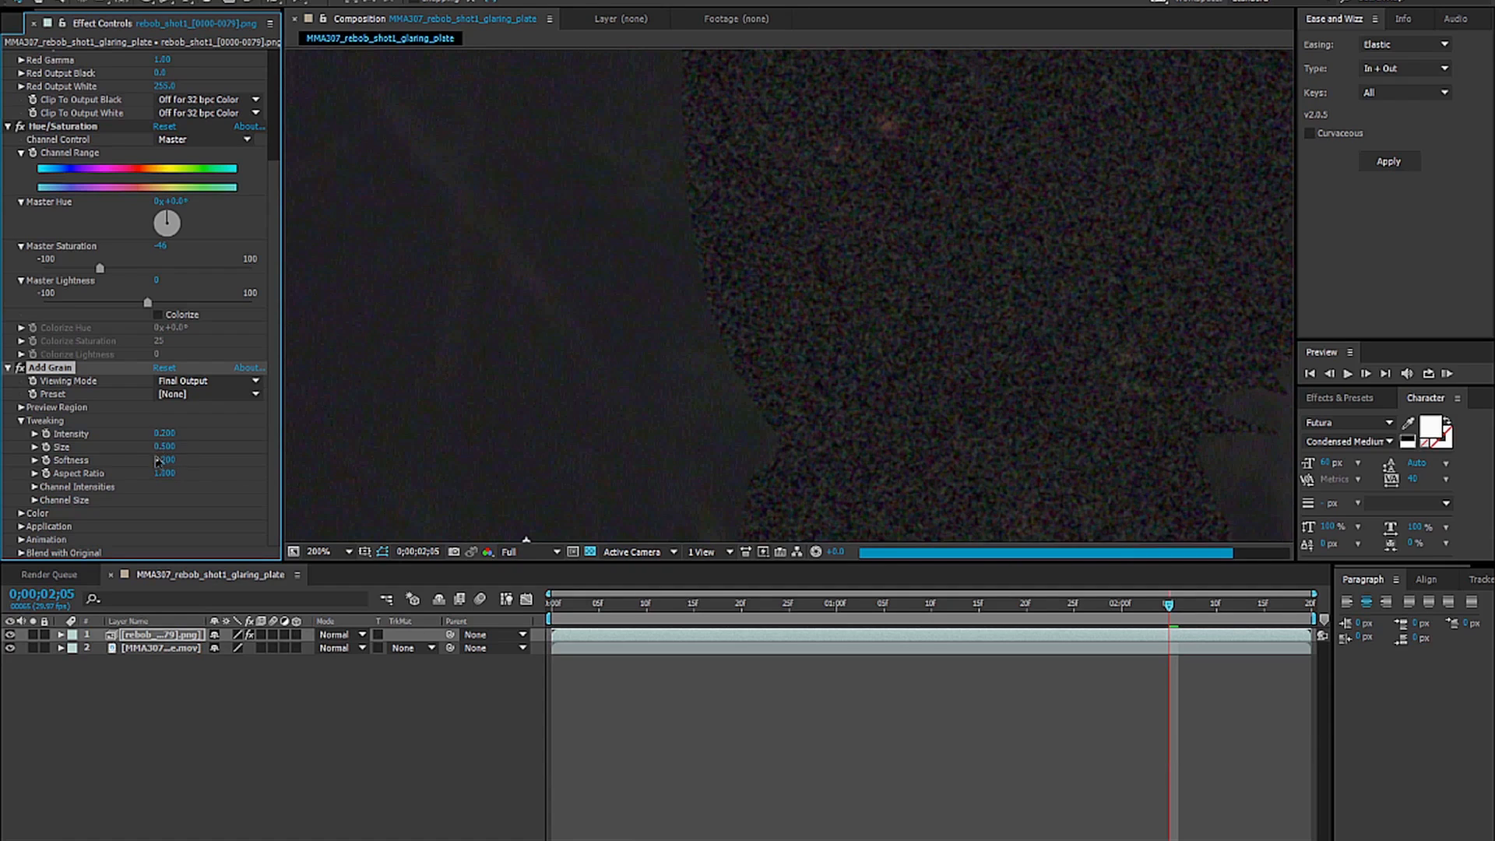
# Compare the creature without grain, try grain intensities of 0.4 and 1, and set the Add Grain intensity to 0.15.
pyautogui.click(20, 367)
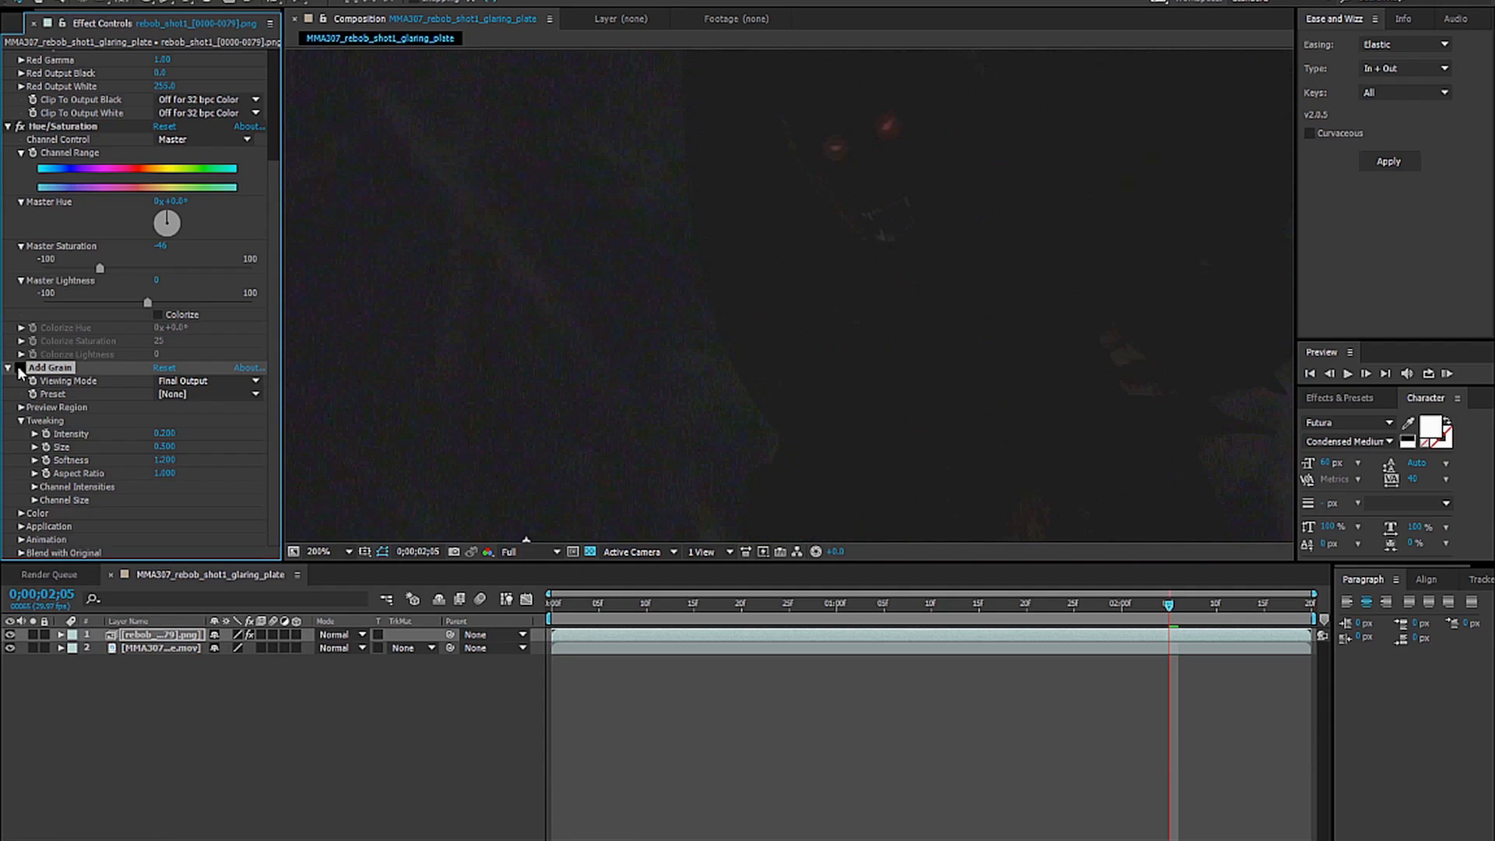
pyautogui.click(163, 433)
pyautogui.write('.4')
pyautogui.press('Return')
pyautogui.click(165, 434)
pyautogui.write('1')
pyautogui.press('Return')
pyautogui.click(166, 433)
pyautogui.write('1.5')
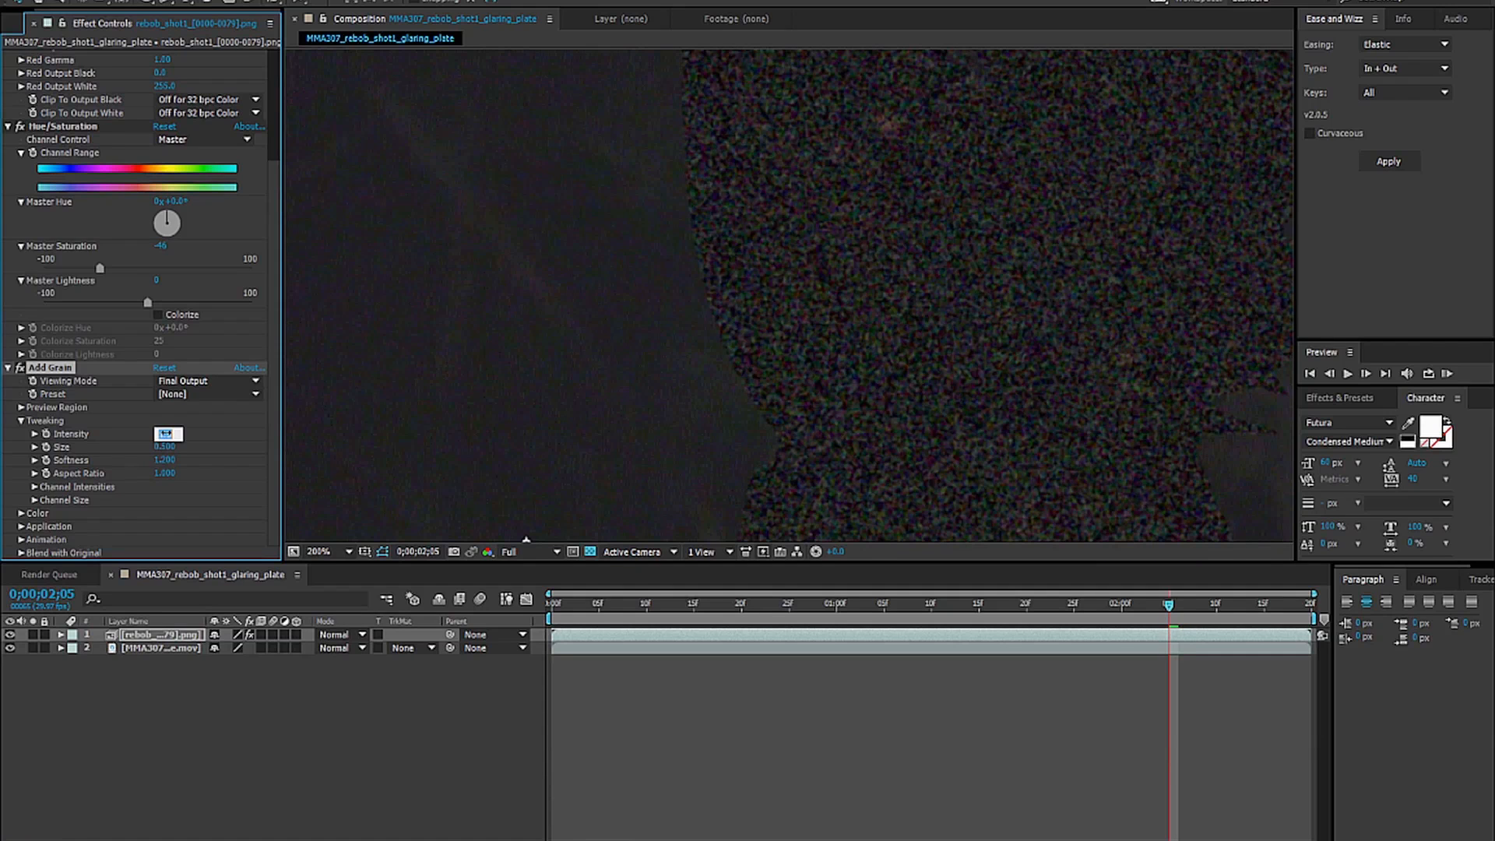
pyautogui.write('.15')
pyautogui.press('Return')
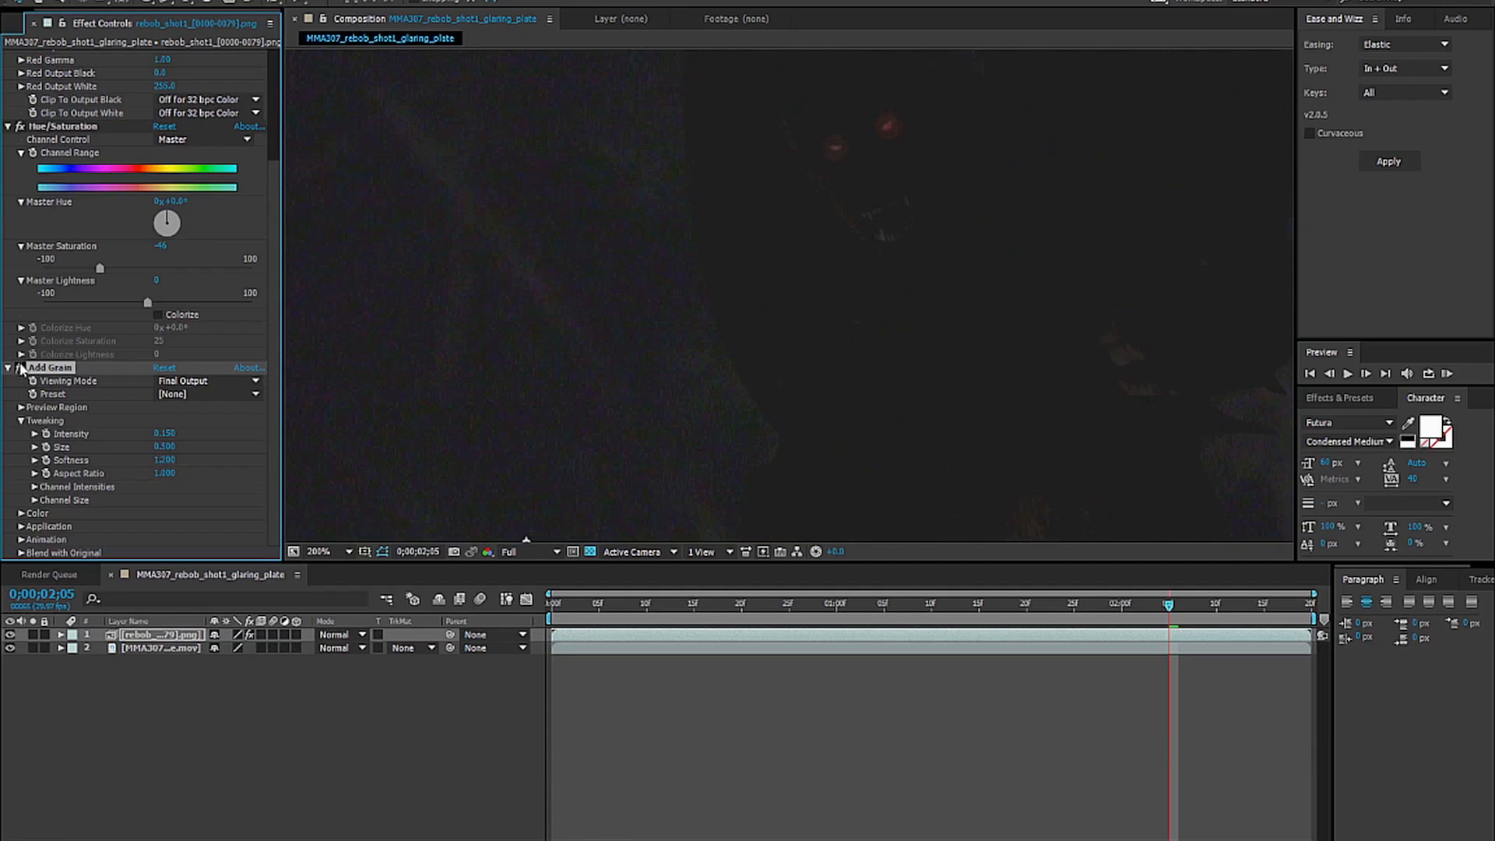
# Check the grained creature against the plate and collapse the Levels, Hue/Saturation and Add Grain settings.
pyautogui.scroll(-4, 694, 352)
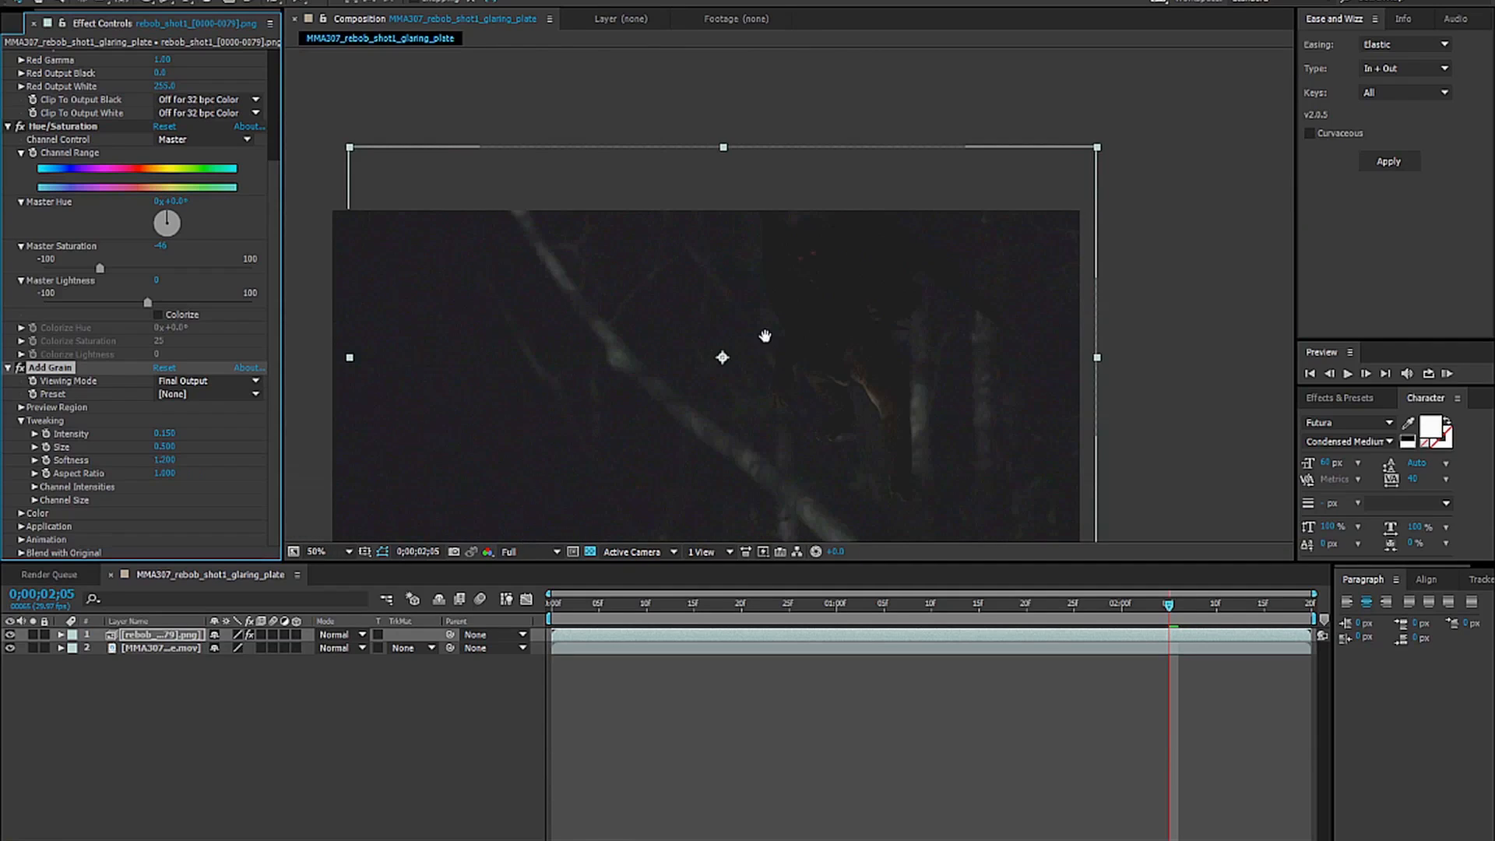
pyautogui.moveTo(768, 359); pyautogui.dragTo(752, 285)
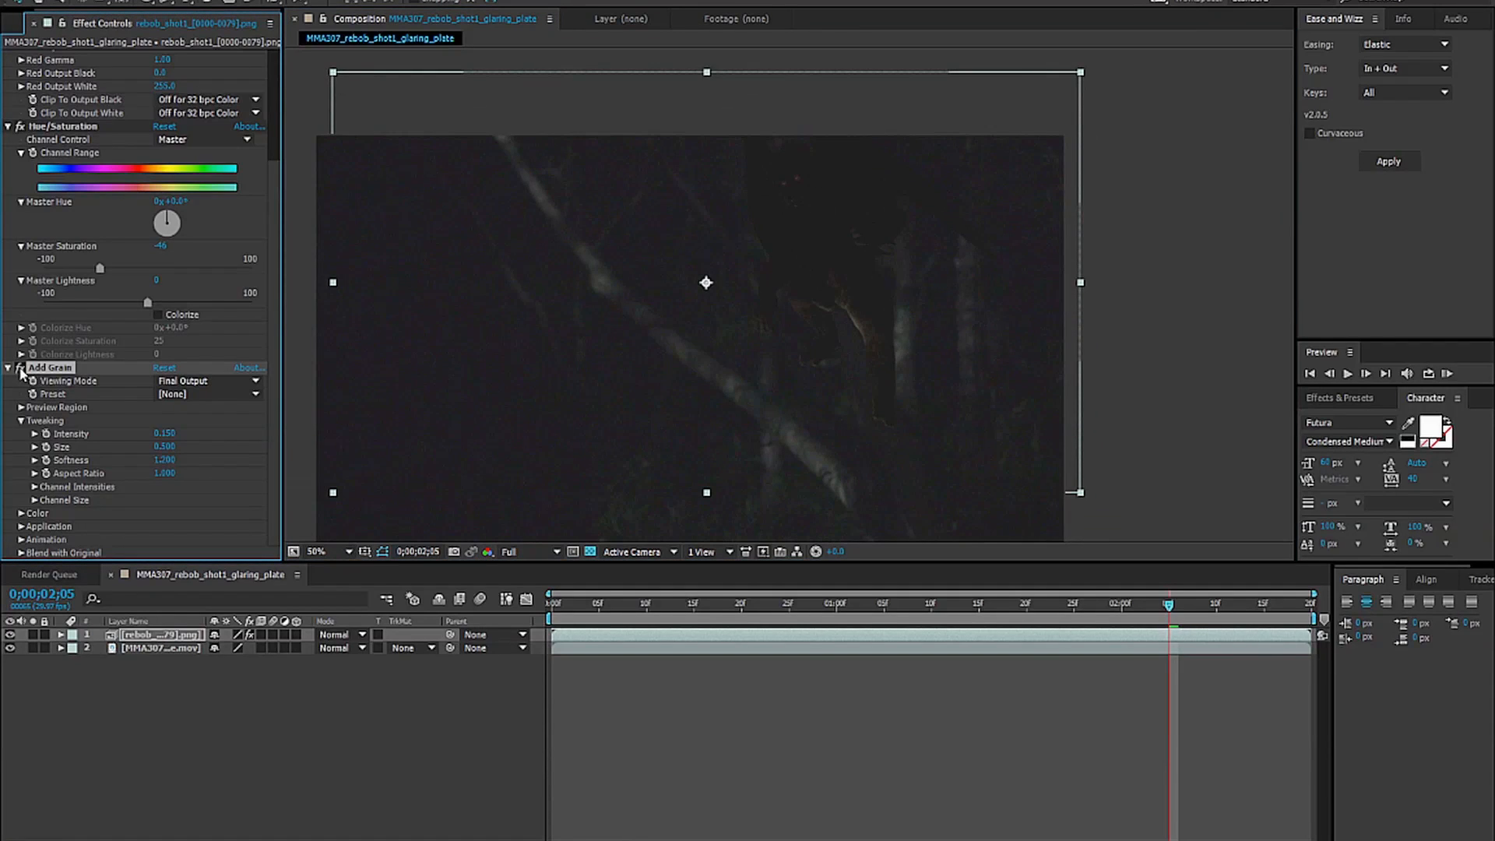
pyautogui.scroll(4, 801, 244)
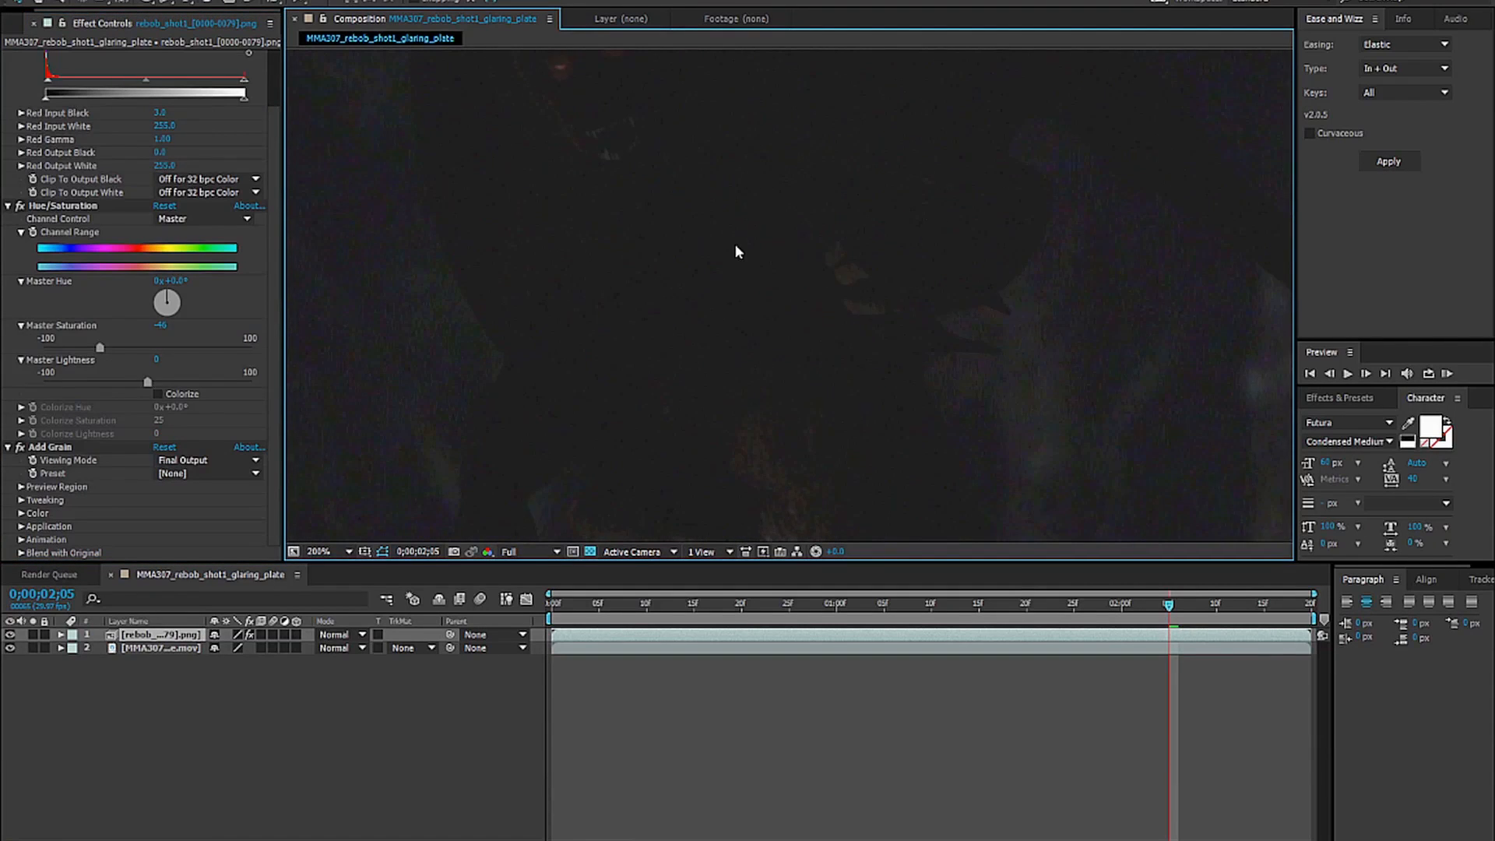
pyautogui.scroll(-2, 735, 254)
pyautogui.scroll(2, 165, 226)
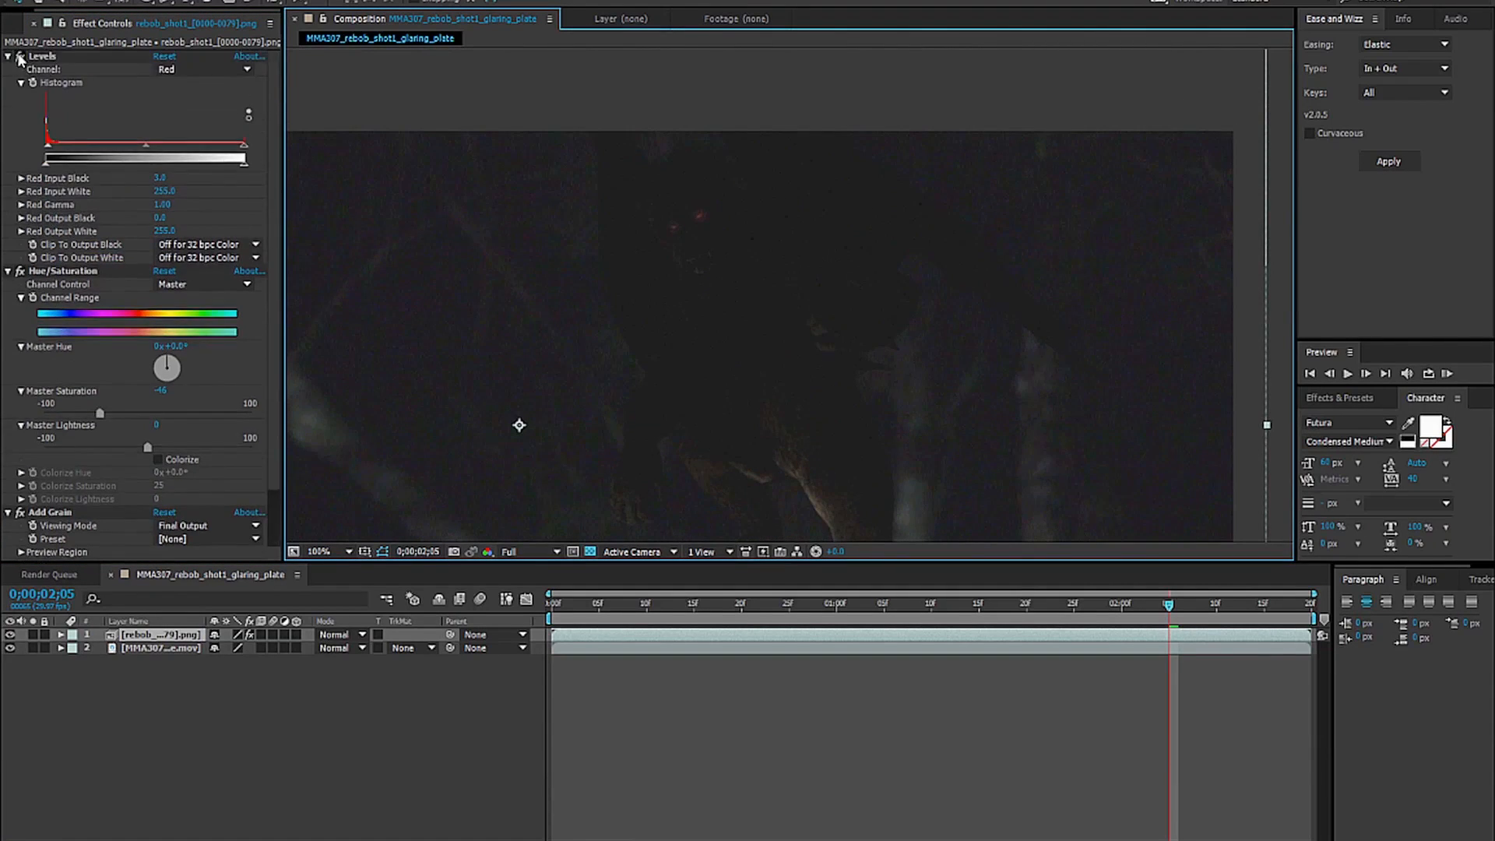
pyautogui.click(8, 56)
pyautogui.click(8, 69)
pyautogui.click(8, 82)
# Examine the creature's body and legs up close and in the full frame to judge how they blend with the plate.
pyautogui.scroll(2, 628, 367)
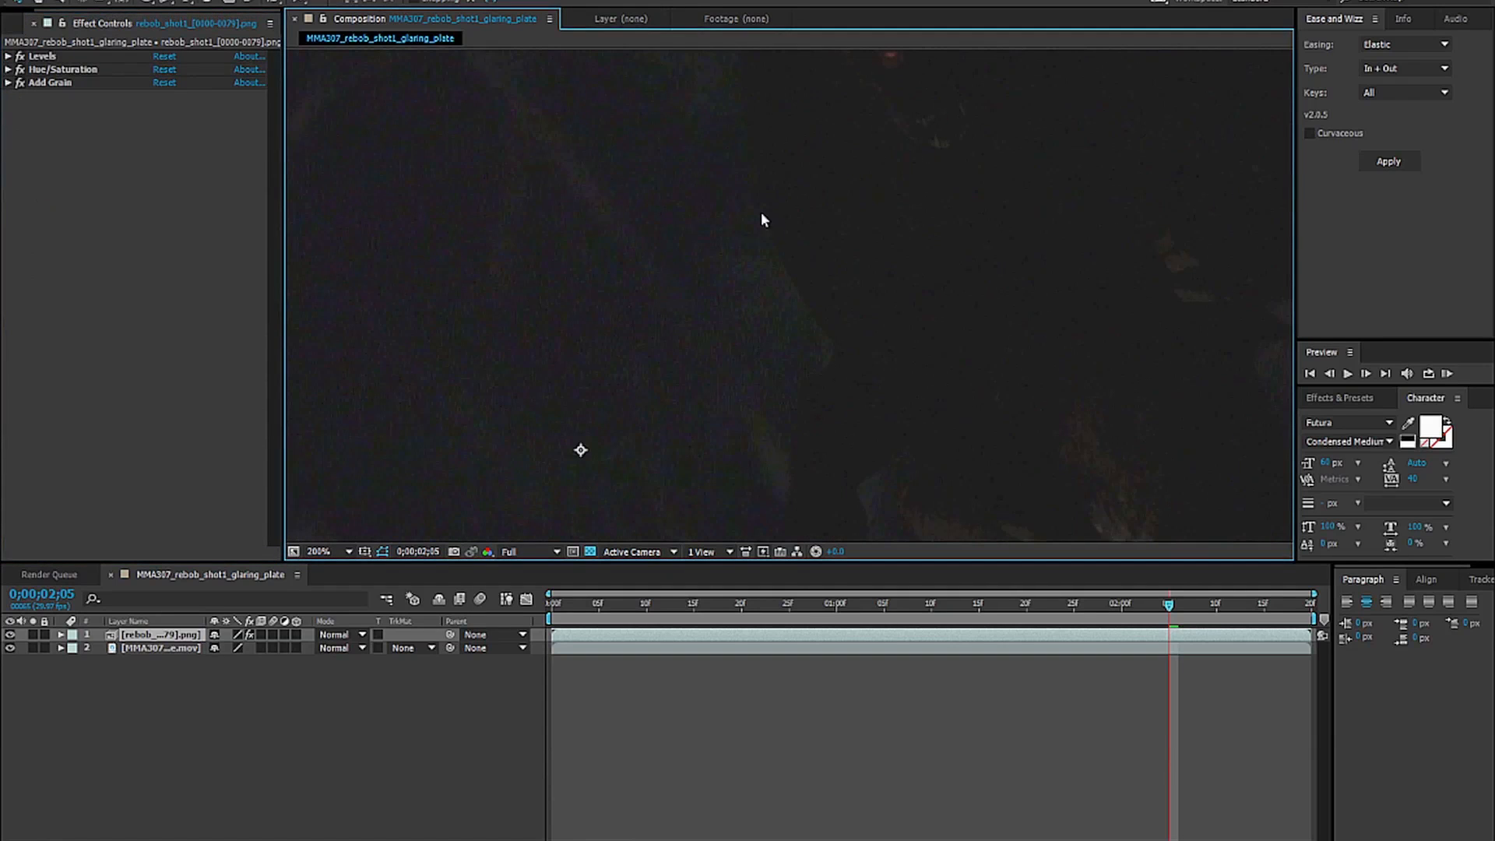
pyautogui.moveTo(949, 446); pyautogui.dragTo(637, 152)
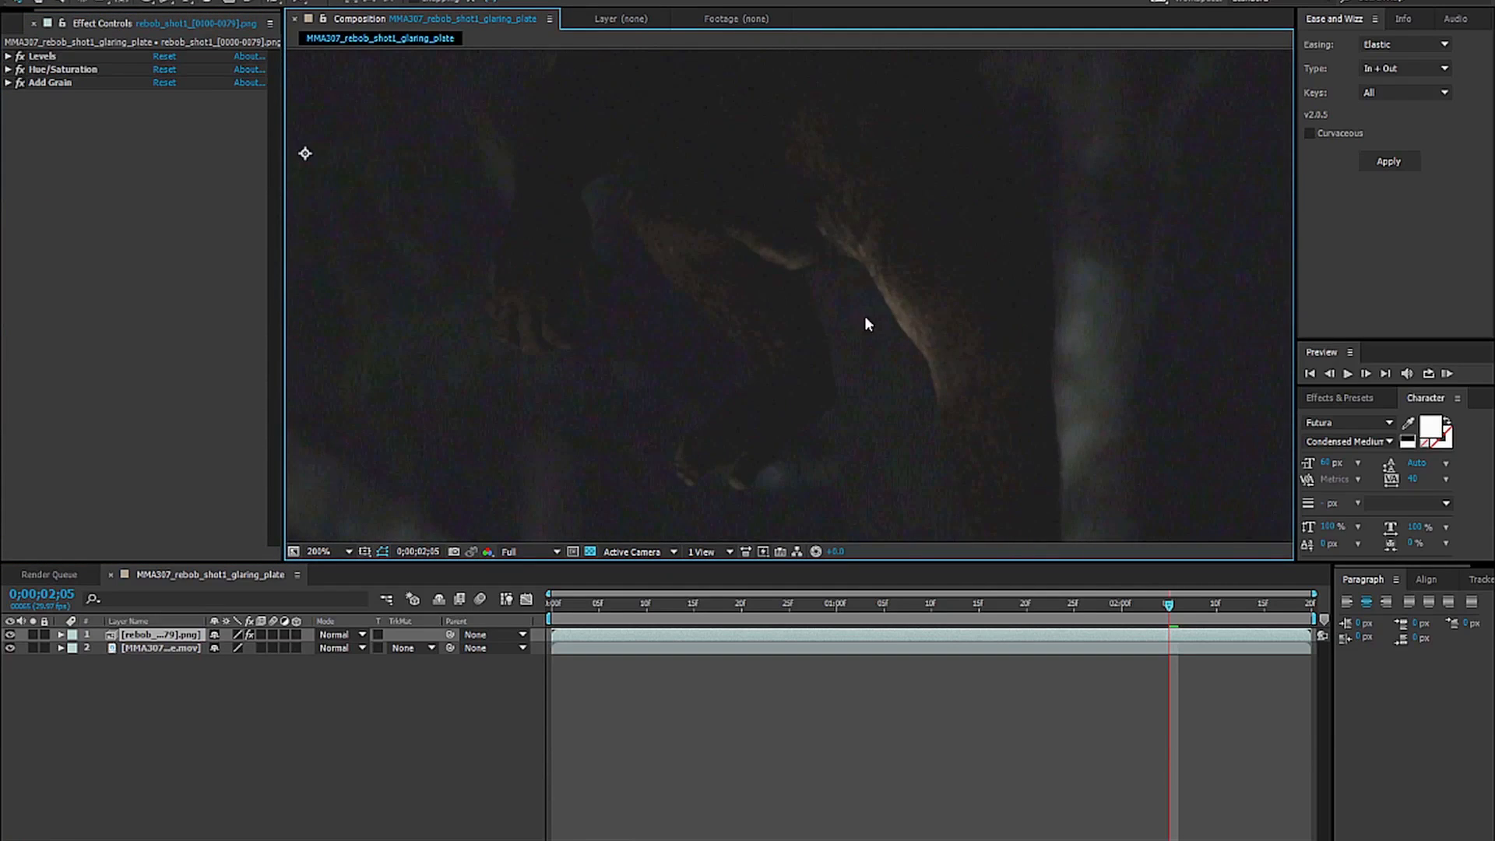
pyautogui.moveTo(1029, 354); pyautogui.dragTo(867, 335)
pyautogui.scroll(-2, 982, 318)
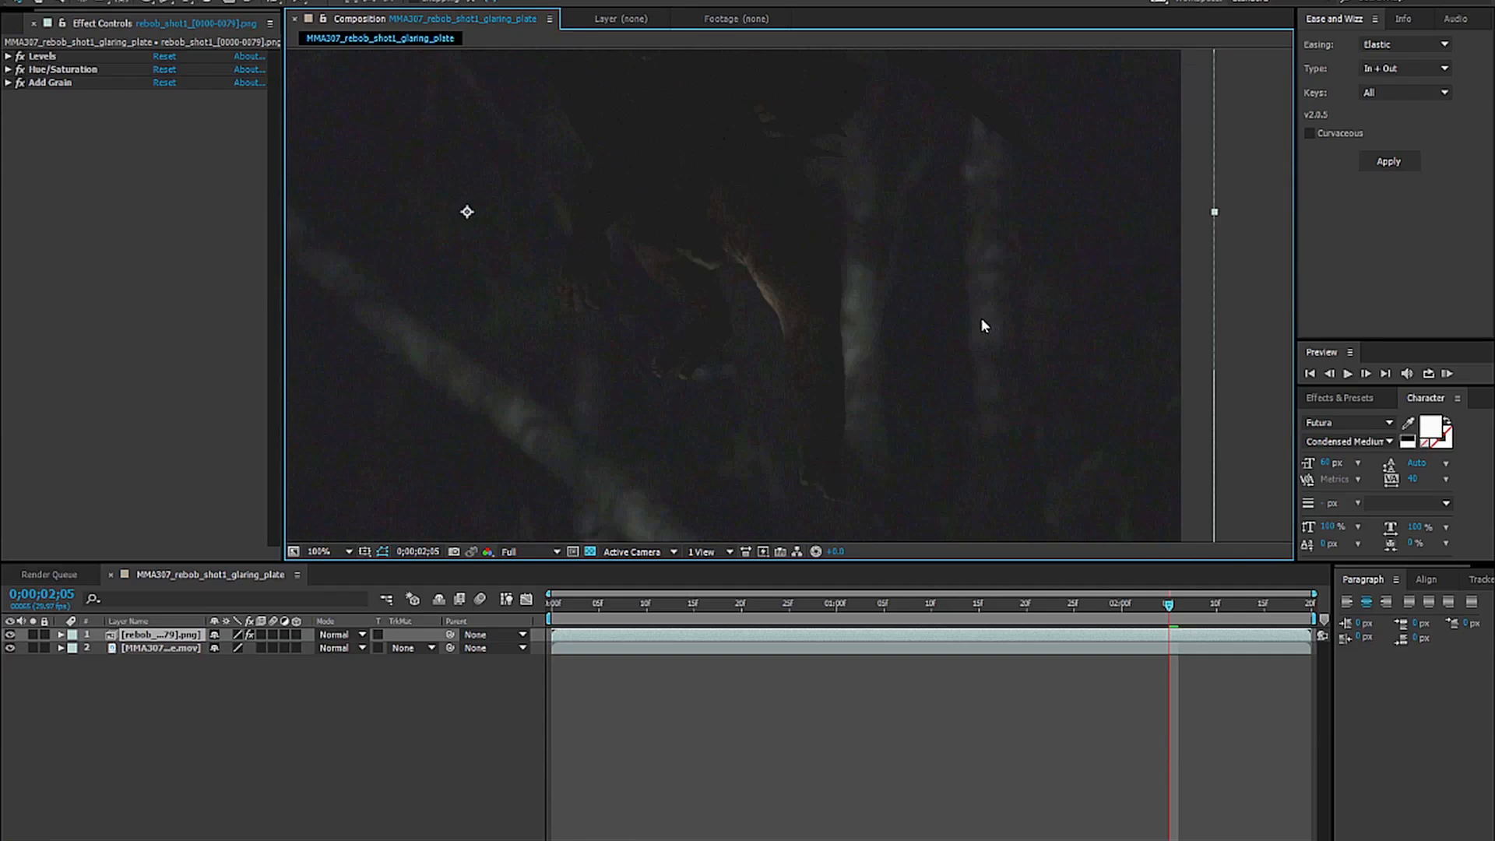
pyautogui.moveTo(639, 405); pyautogui.dragTo(869, 403)
pyautogui.moveTo(778, 328); pyautogui.dragTo(724, 365)
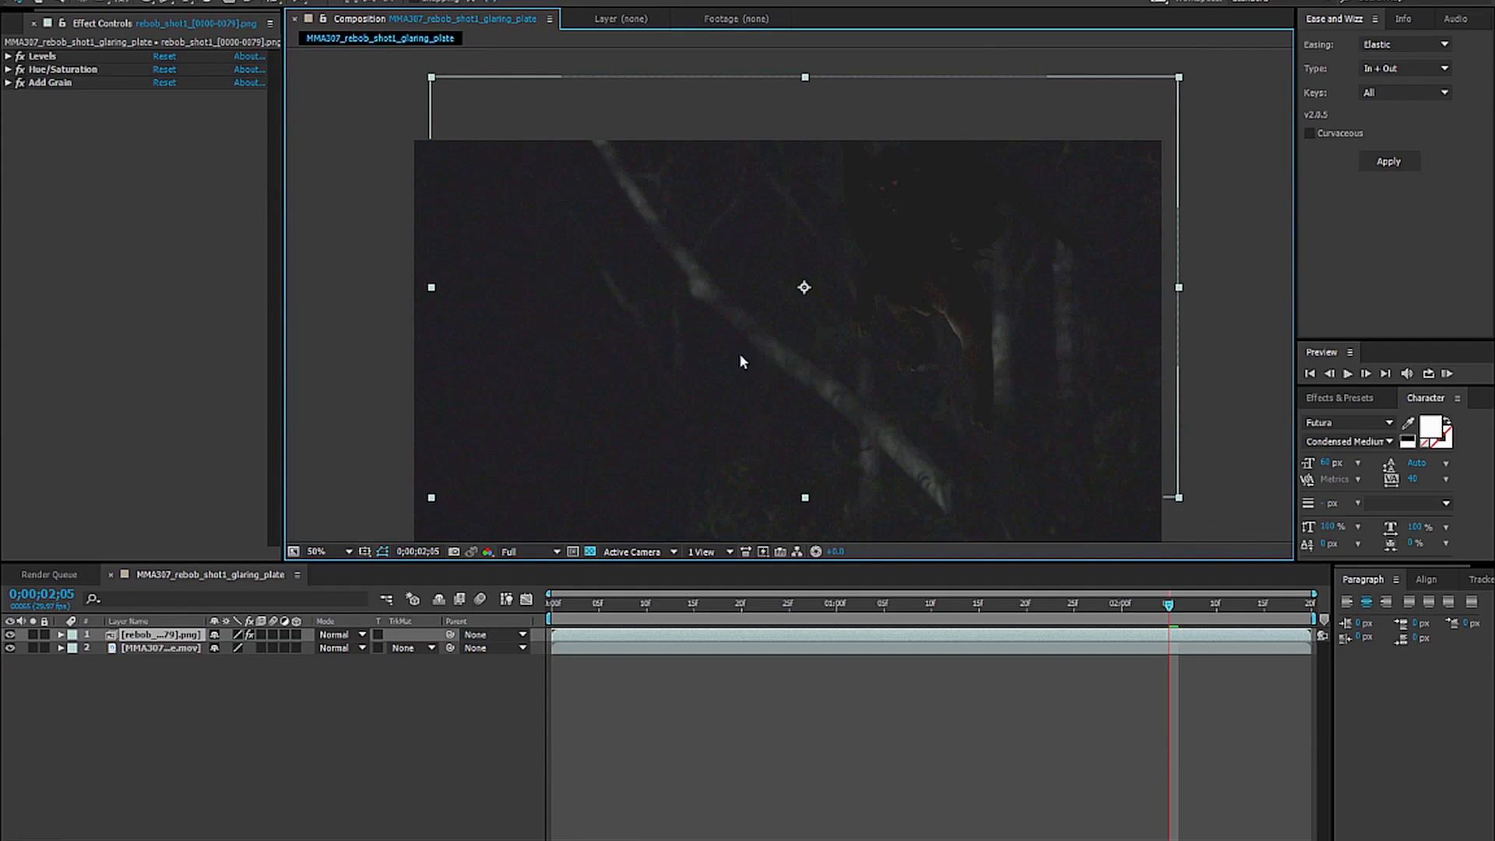
pyautogui.moveTo(968, 354); pyautogui.dragTo(827, 295)
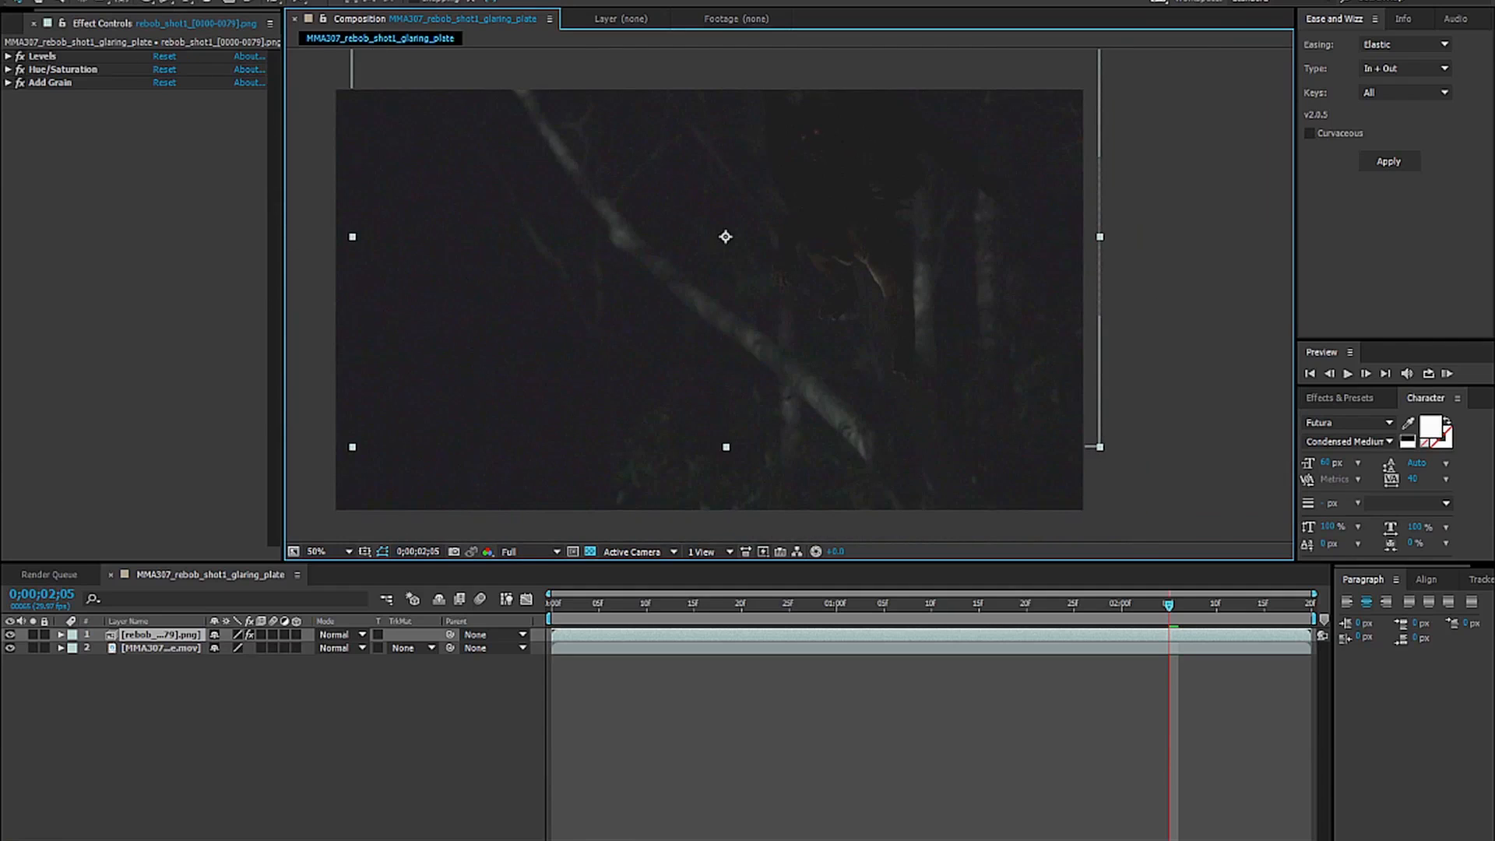
# Apply the Fast Blur effect to the creature layer with Repeat Edge Pixels enabled and Blurriness set to 2.
pyautogui.click(141, 0)
pyautogui.moveTo(135, 86)
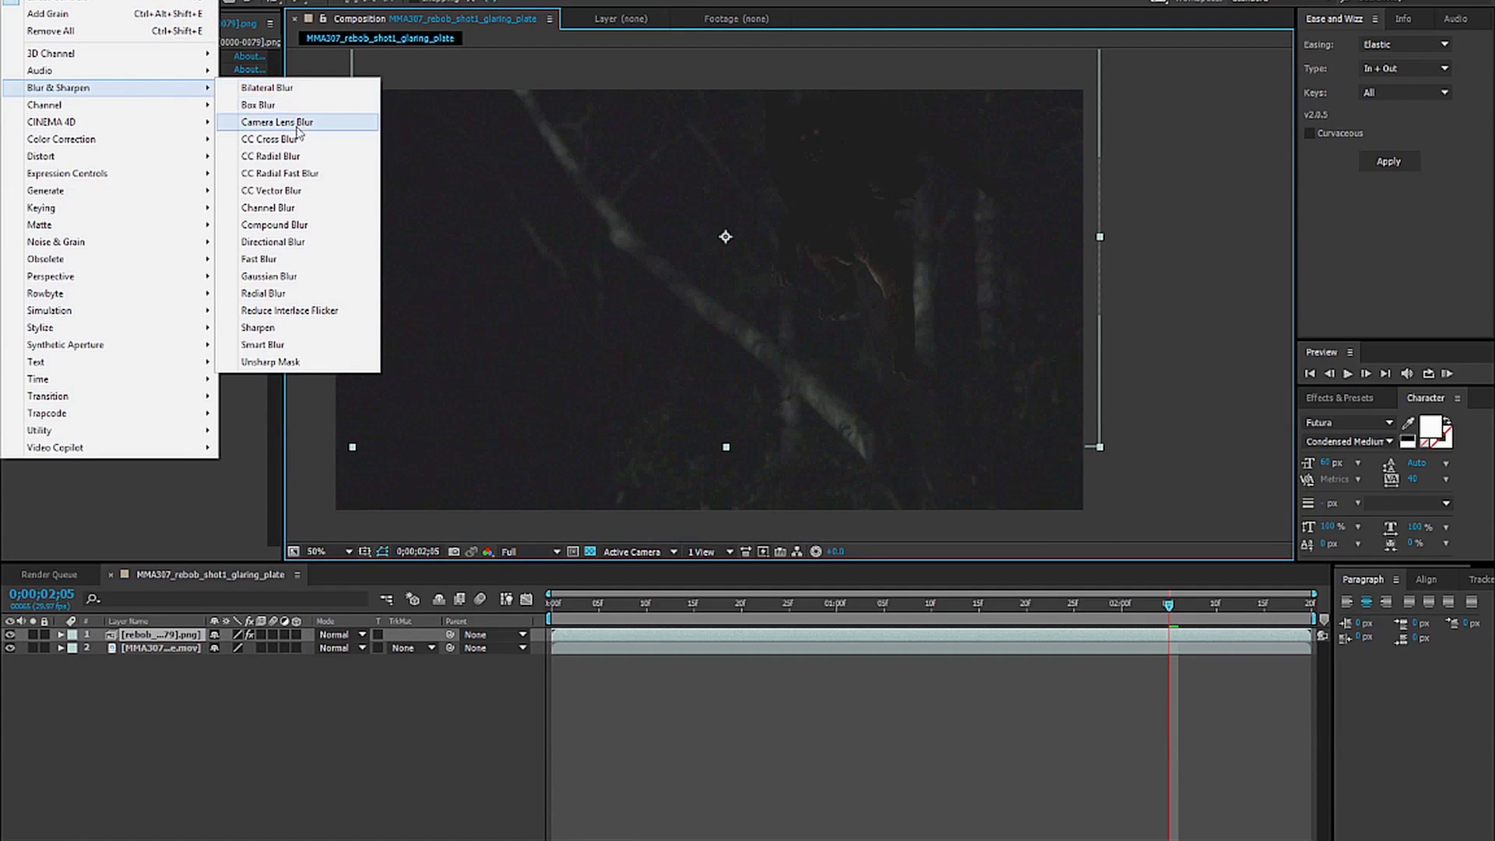
pyautogui.click(267, 262)
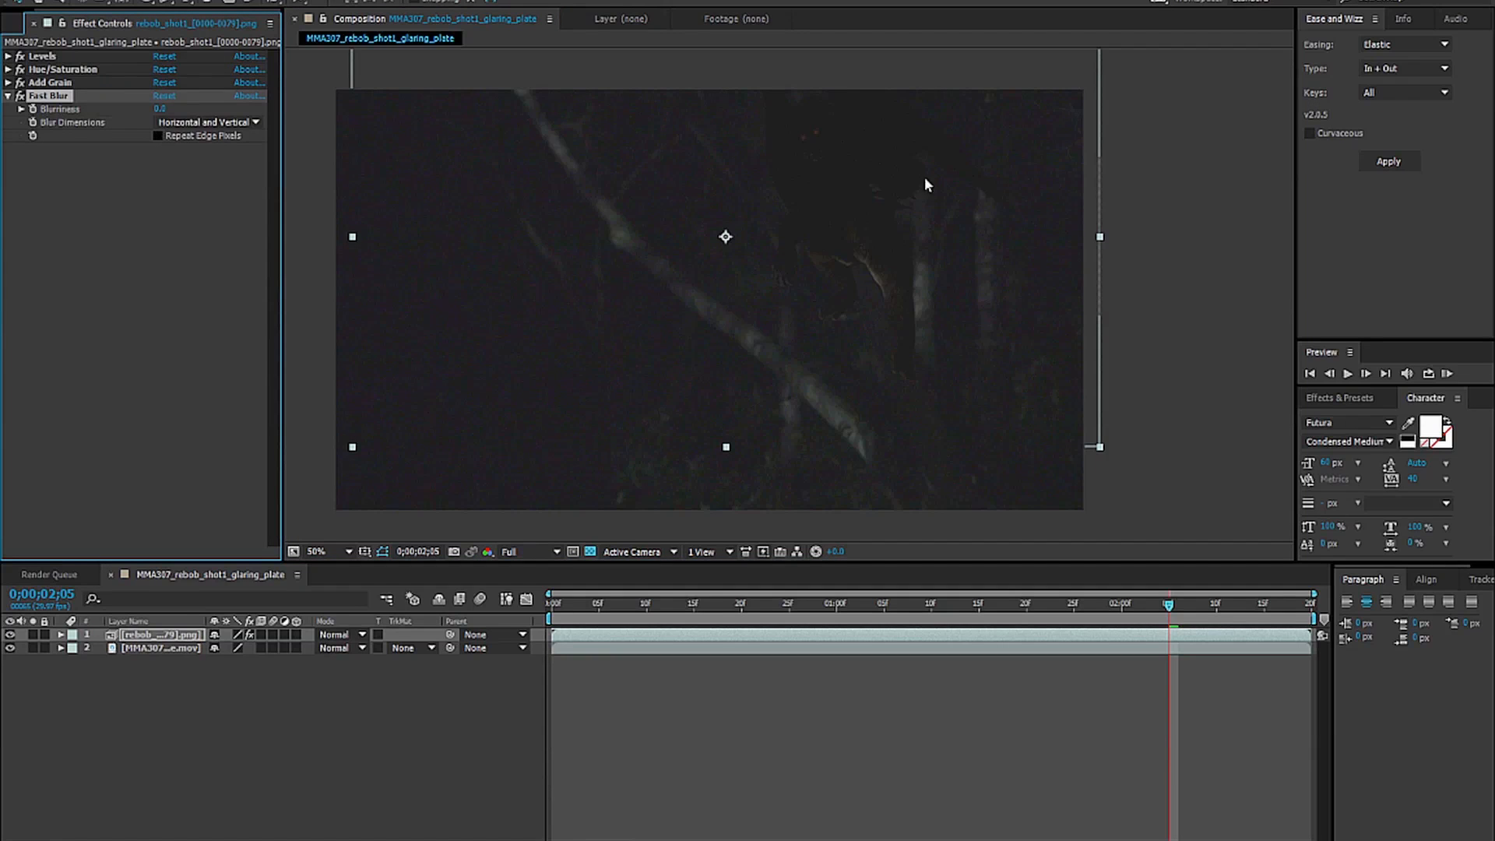
pyautogui.click(158, 136)
pyautogui.click(161, 110)
pyautogui.write('2')
pyautogui.press('Return')
# Compare the creature's edges and eyes with Fast Blur switched off and on.
pyautogui.scroll(1, 828, 236)
pyautogui.moveTo(828, 237); pyautogui.dragTo(672, 463)
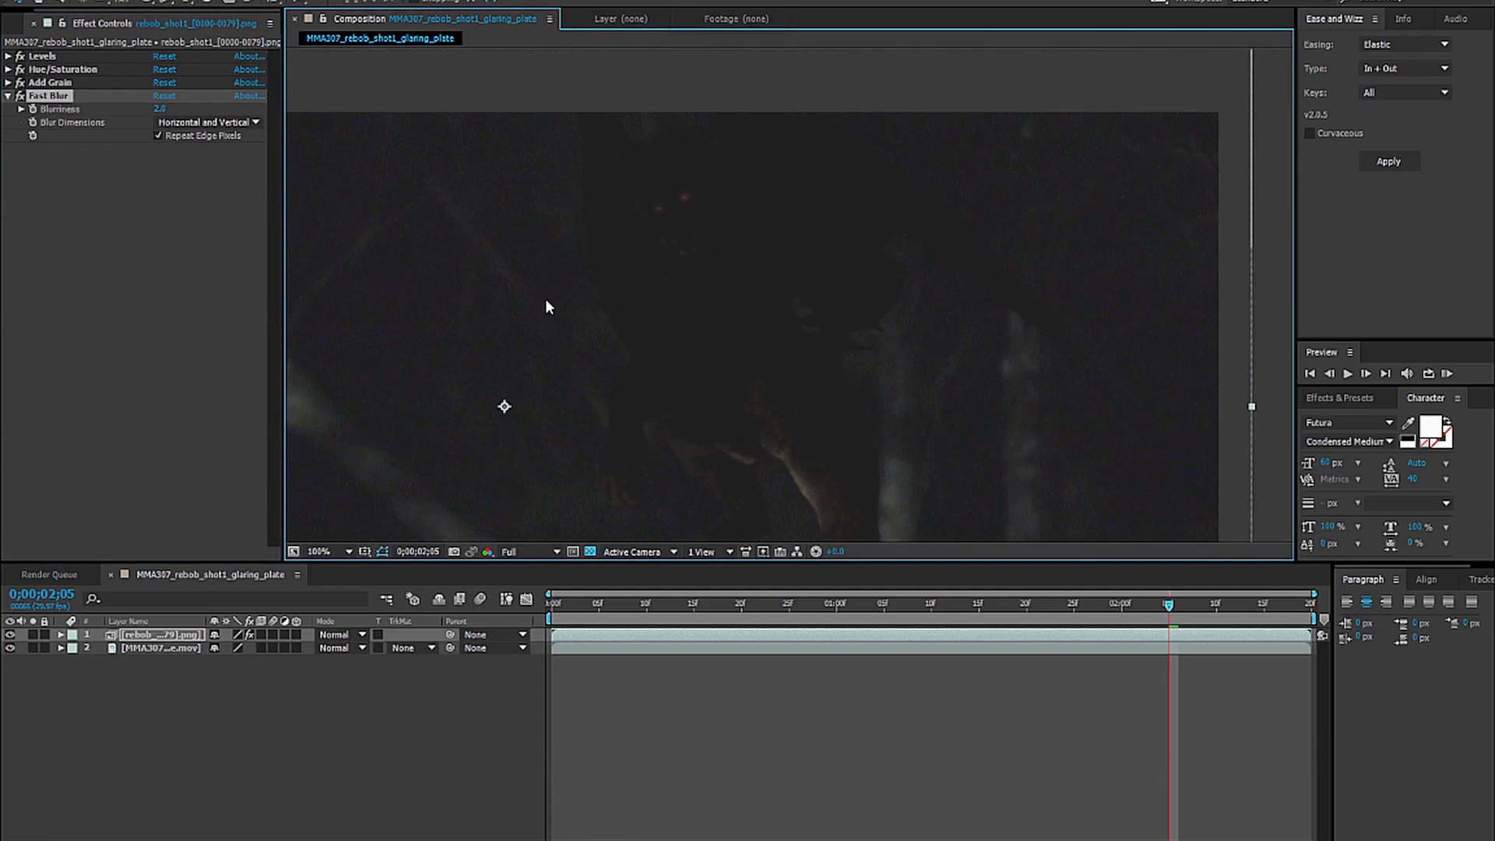
pyautogui.click(19, 97)
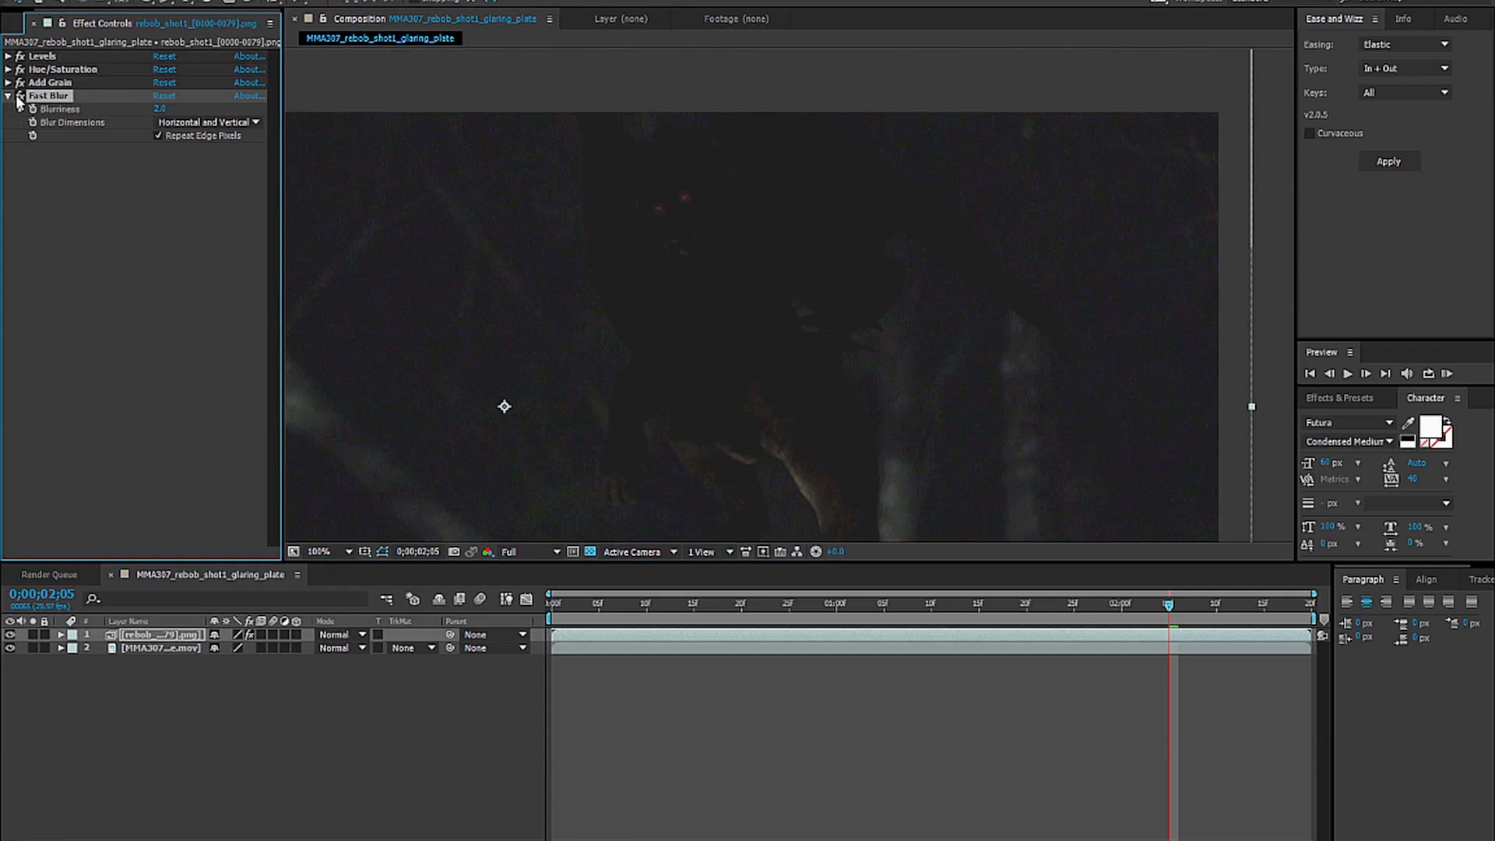
pyautogui.moveTo(627, 385); pyautogui.dragTo(748, 374)
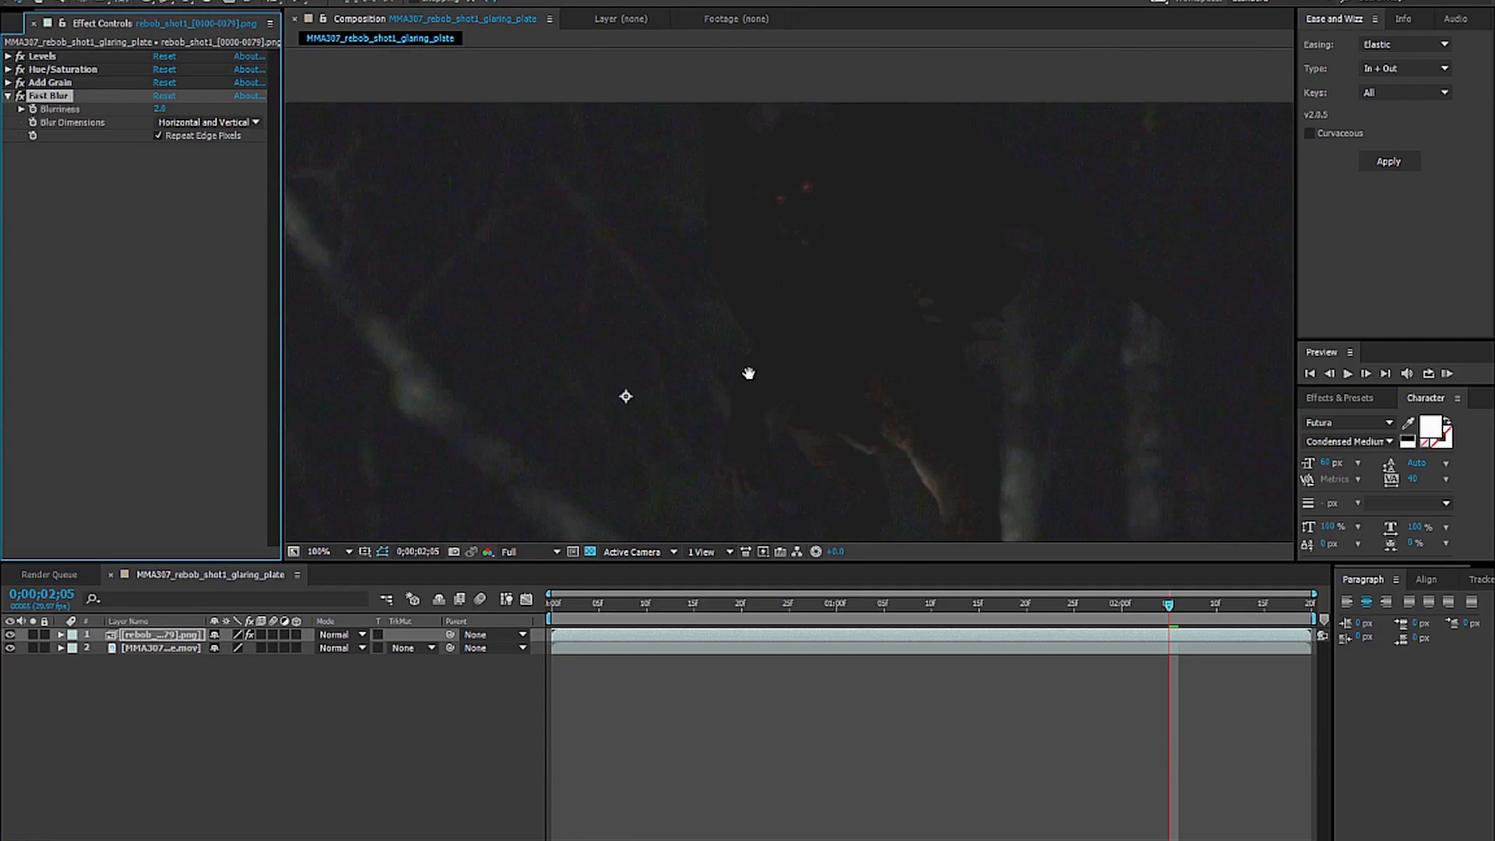
pyautogui.scroll(1, 848, 325)
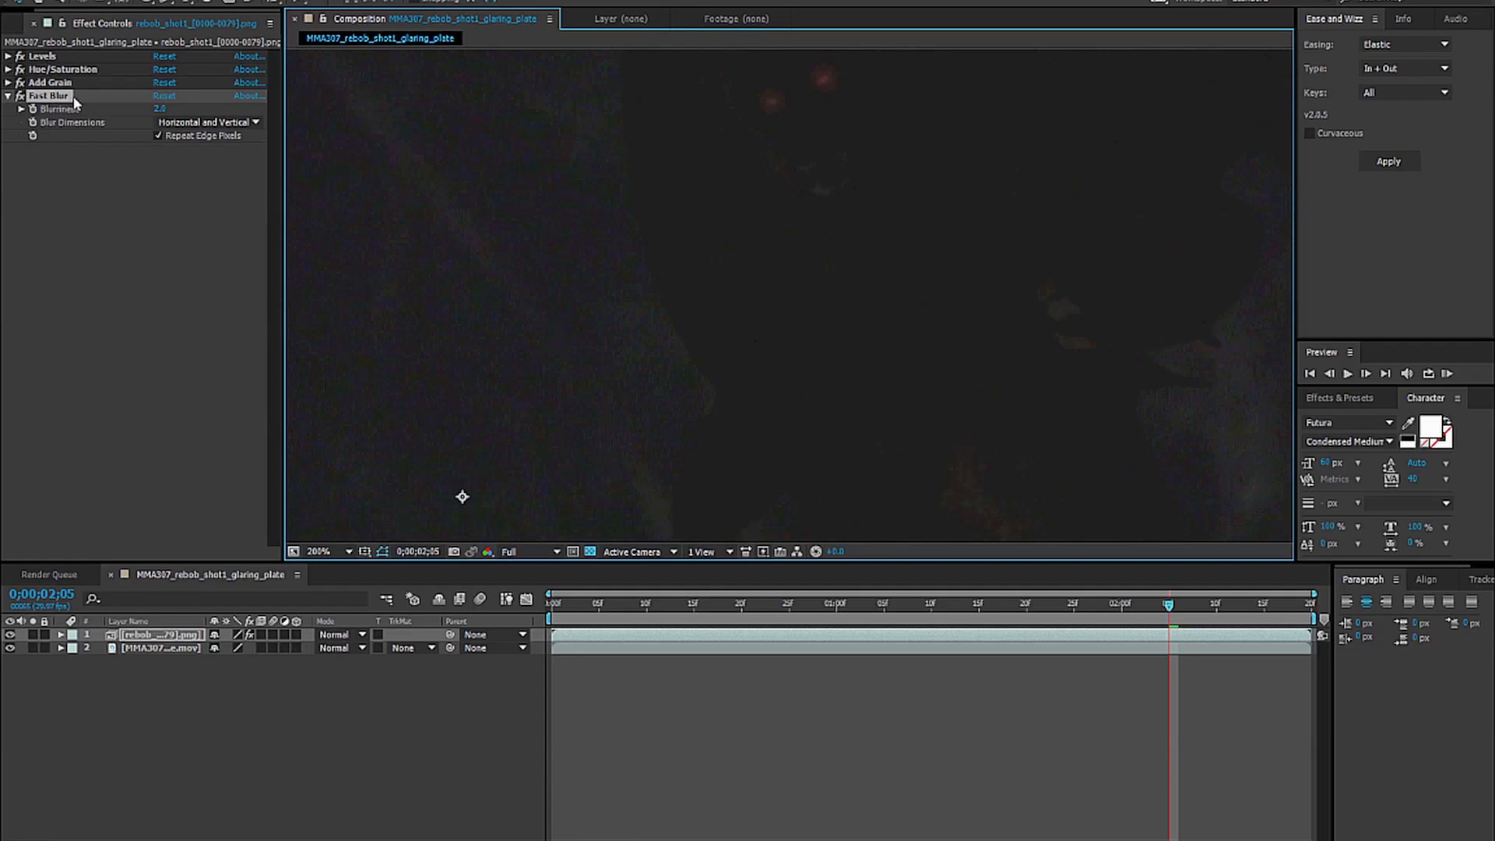
# Reorder the creature layer's effects so Add Grain comes after Fast Blur, and collapse the Fast Blur settings.
pyautogui.click(40, 84)
pyautogui.moveTo(41, 85); pyautogui.dragTo(47, 179)
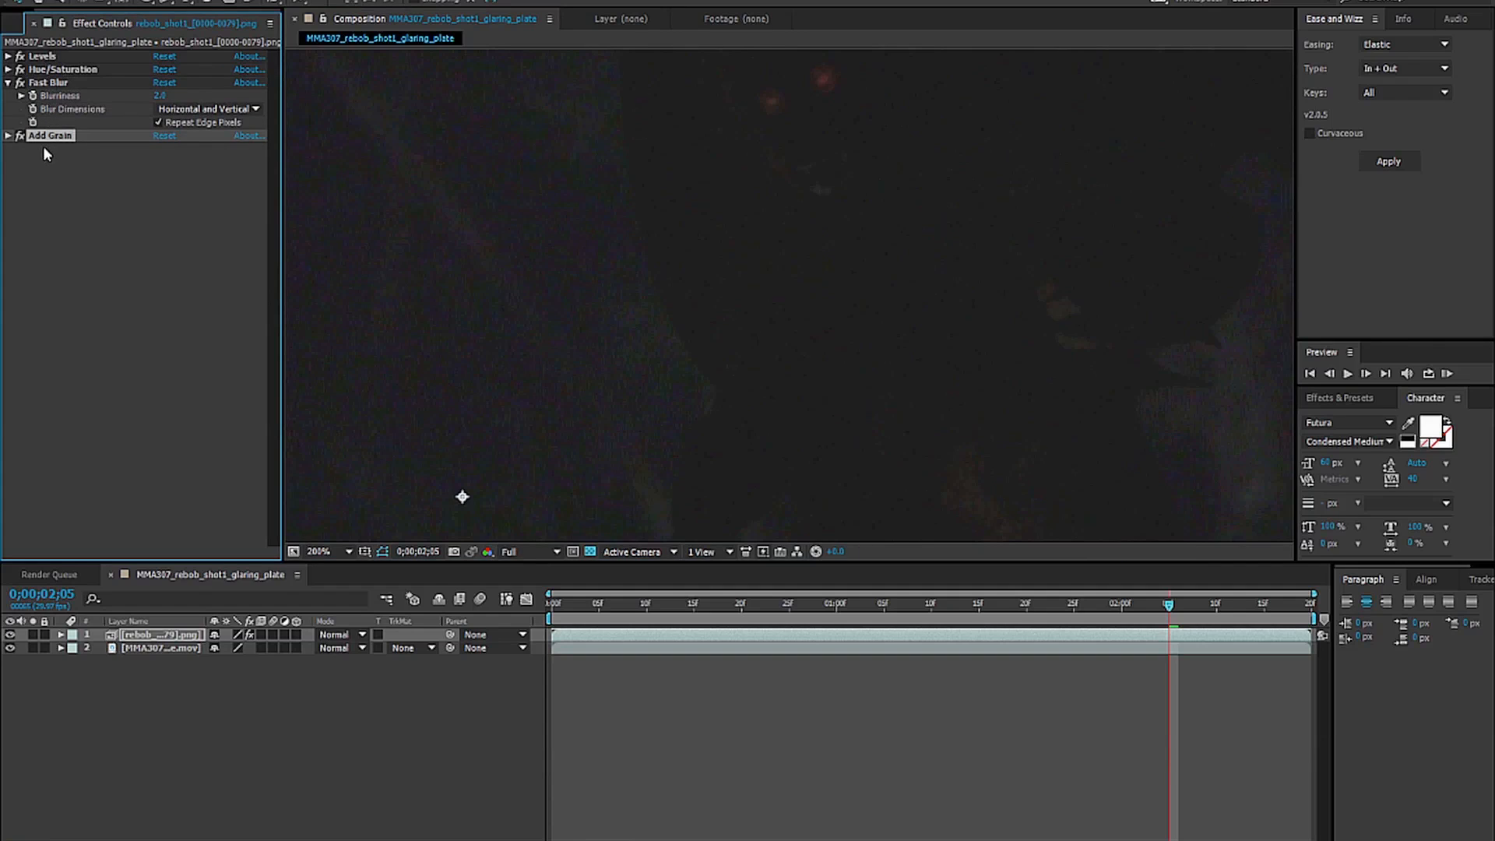
pyautogui.click(8, 83)
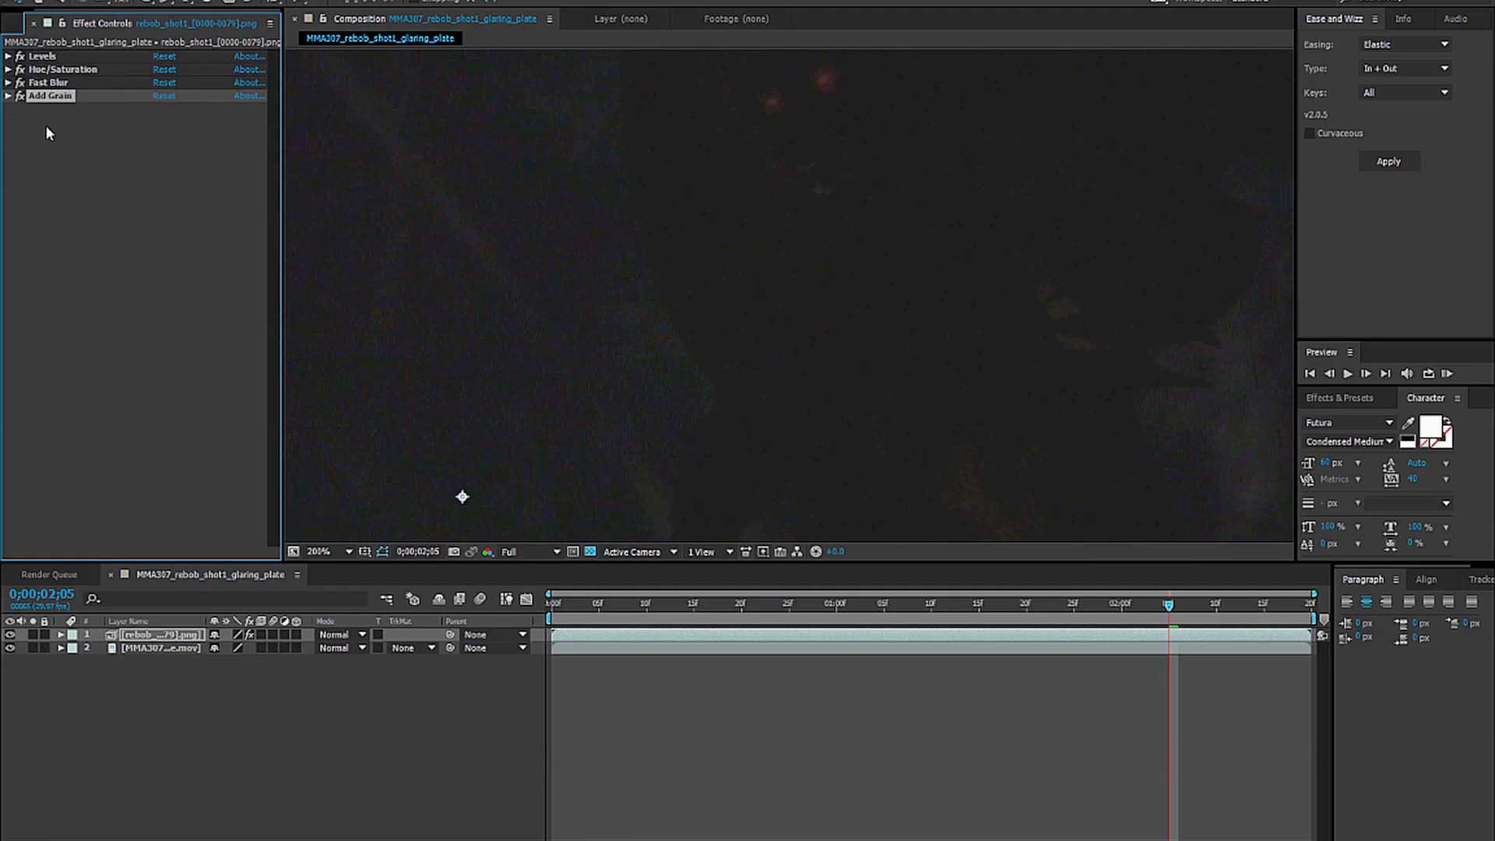
pyautogui.click(42, 58)
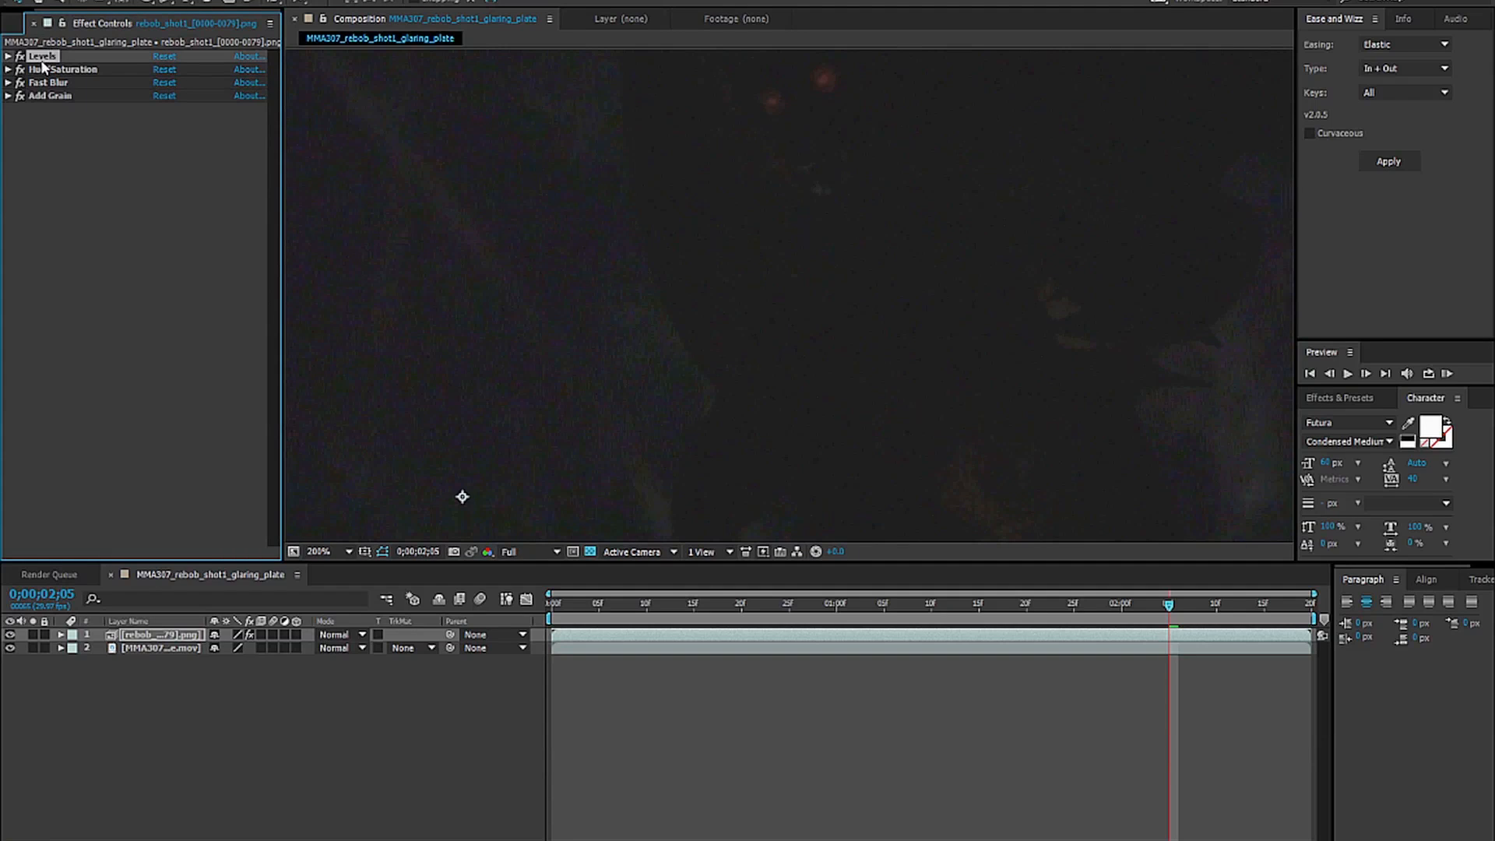
pyautogui.click(44, 71)
pyautogui.click(93, 86)
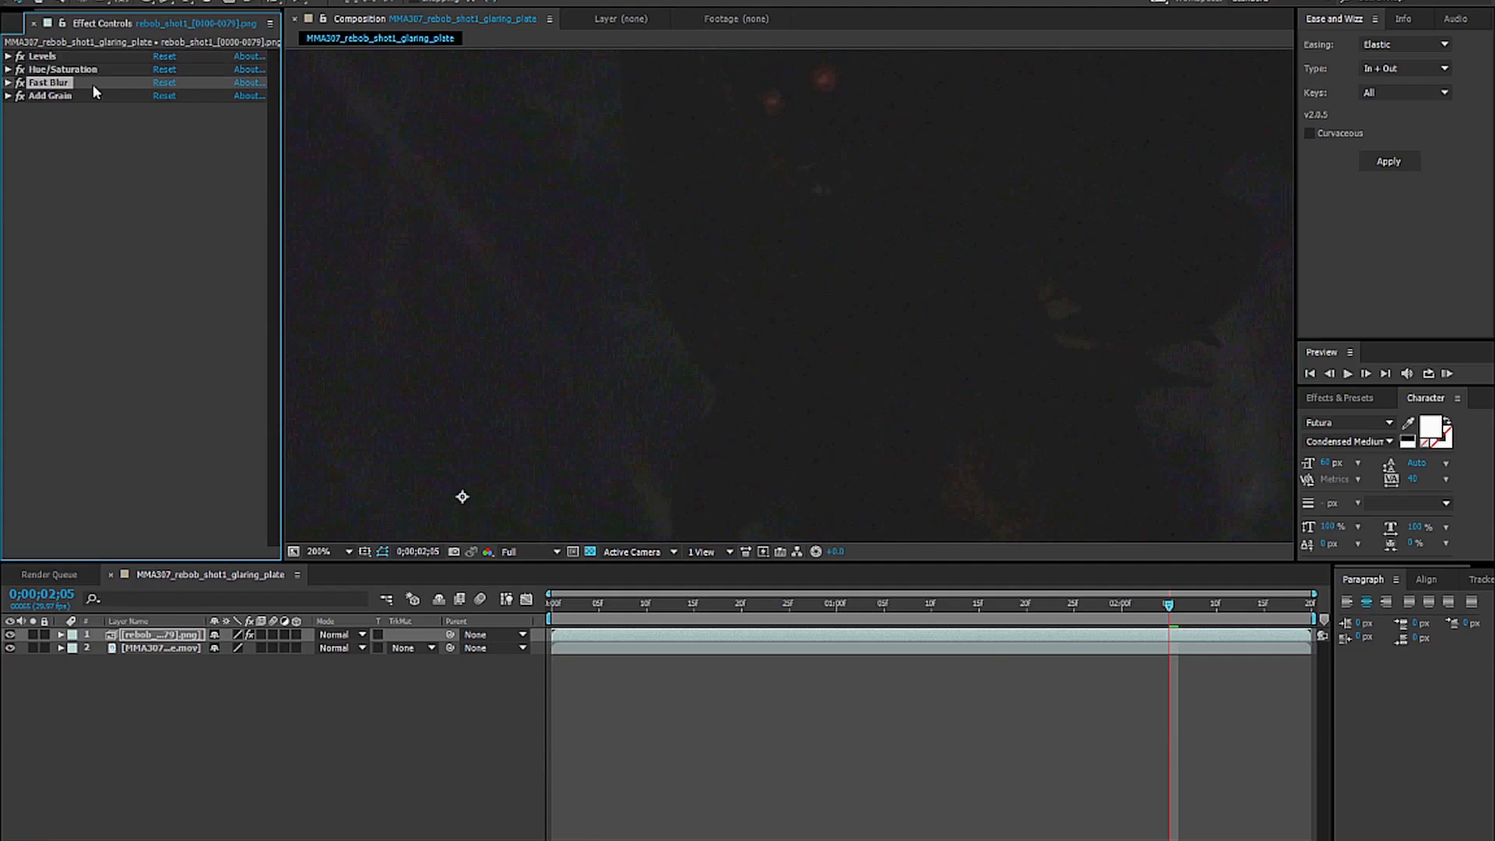
pyautogui.click(49, 97)
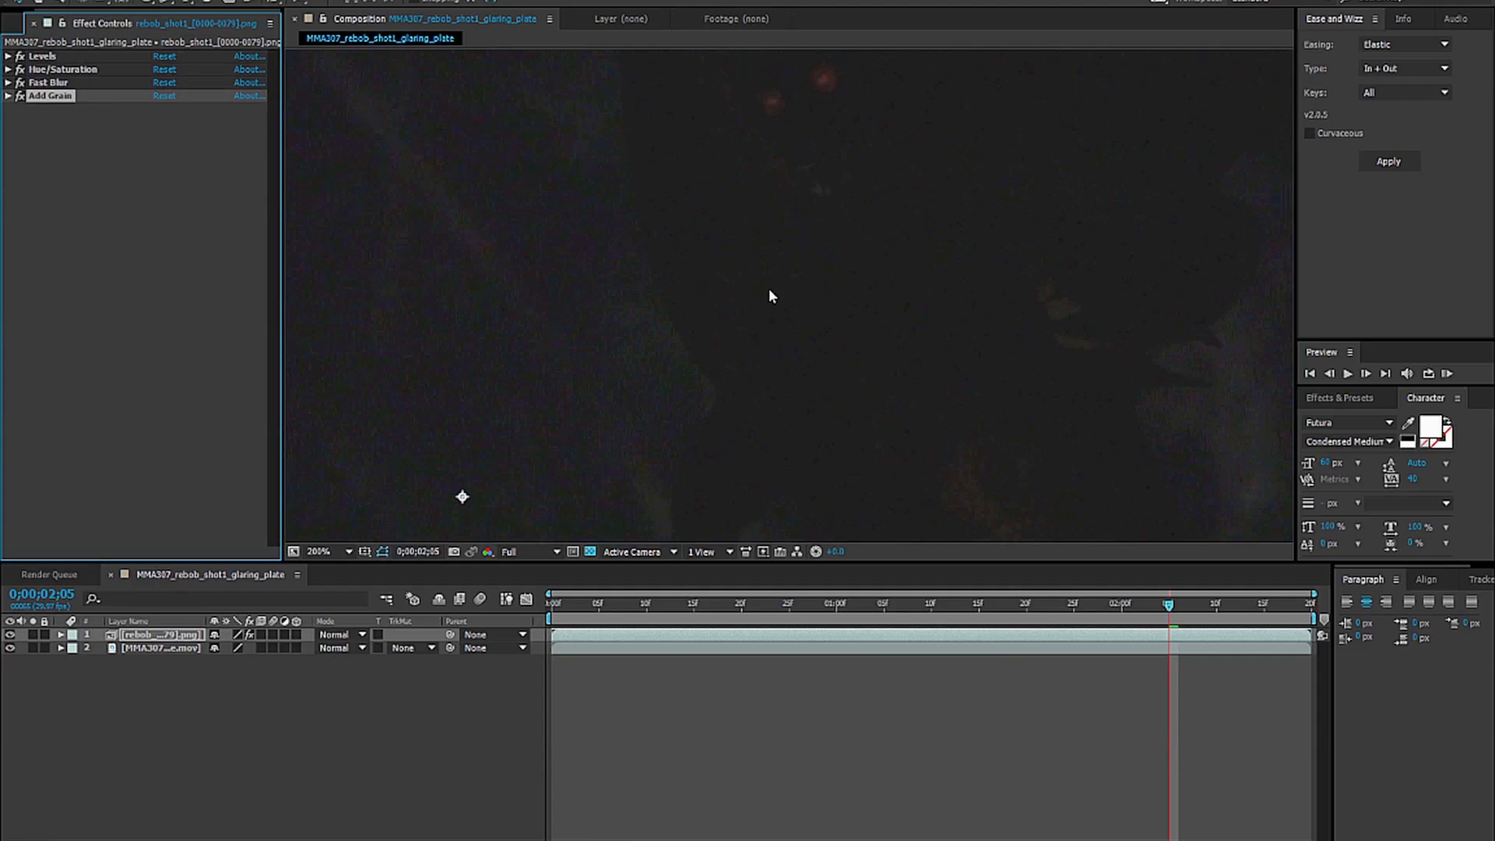
# Compare the composite before and after by switching all four creature effects off and on again.
pyautogui.press('/')
pyautogui.click(435, 732)
pyautogui.moveTo(1106, 425); pyautogui.dragTo(1065, 347)
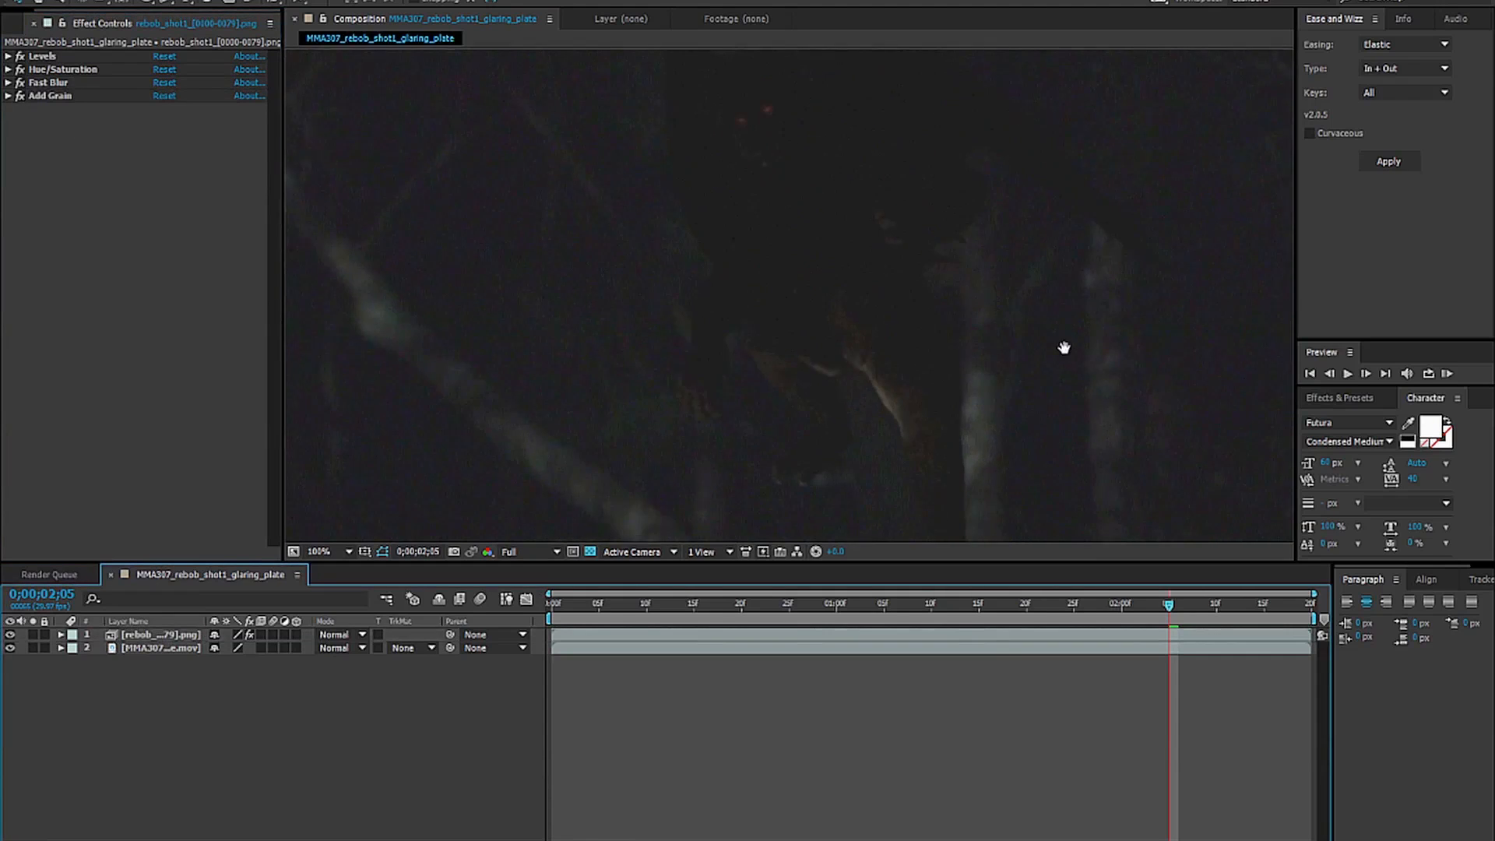
pyautogui.scroll(-1, 917, 377)
pyautogui.moveTo(19, 57); pyautogui.dragTo(19, 96)
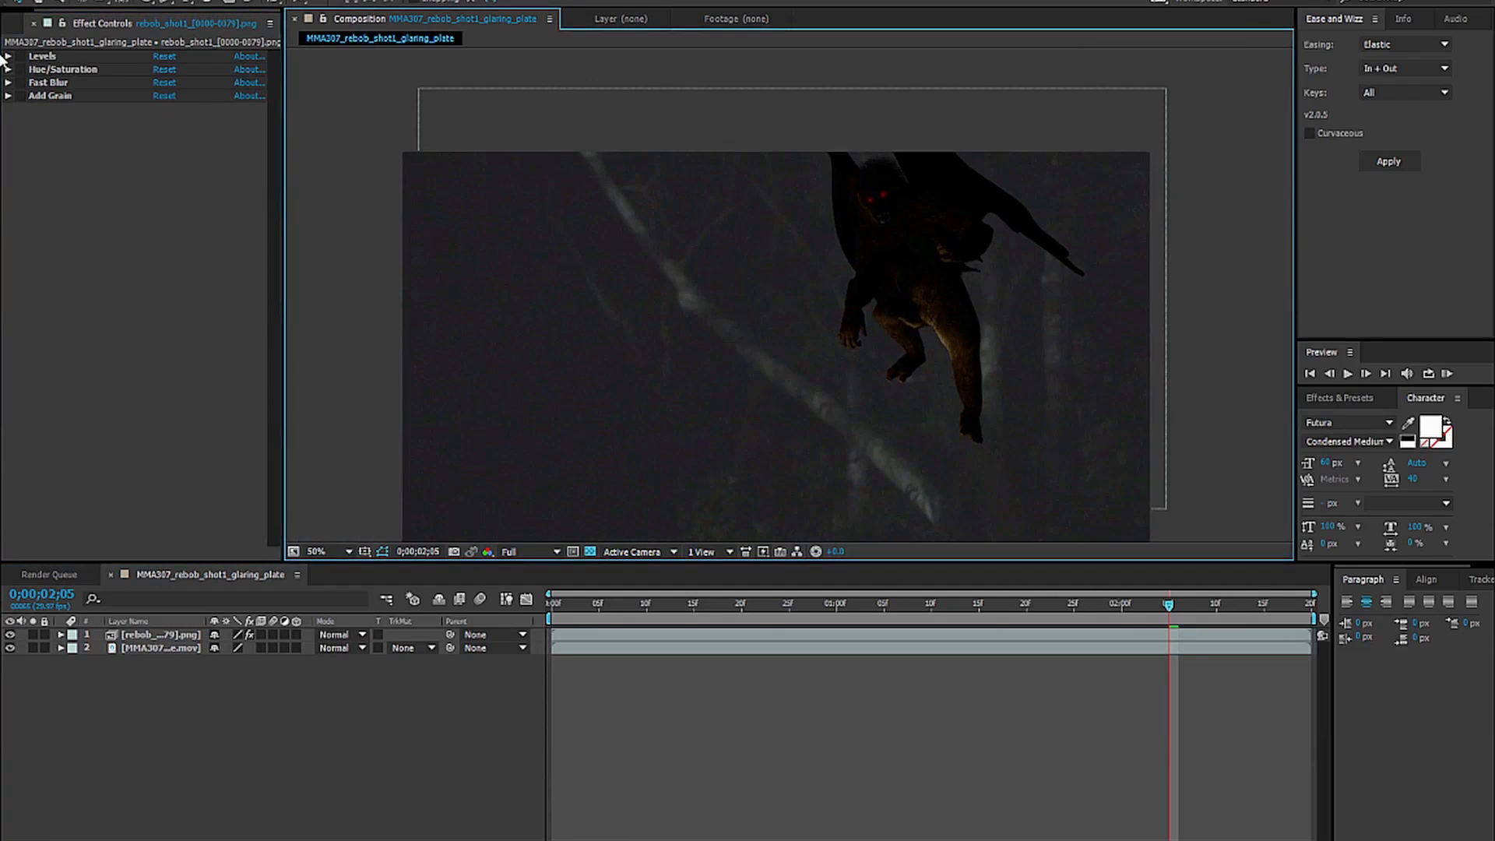
pyautogui.moveTo(19, 57); pyautogui.dragTo(19, 96)
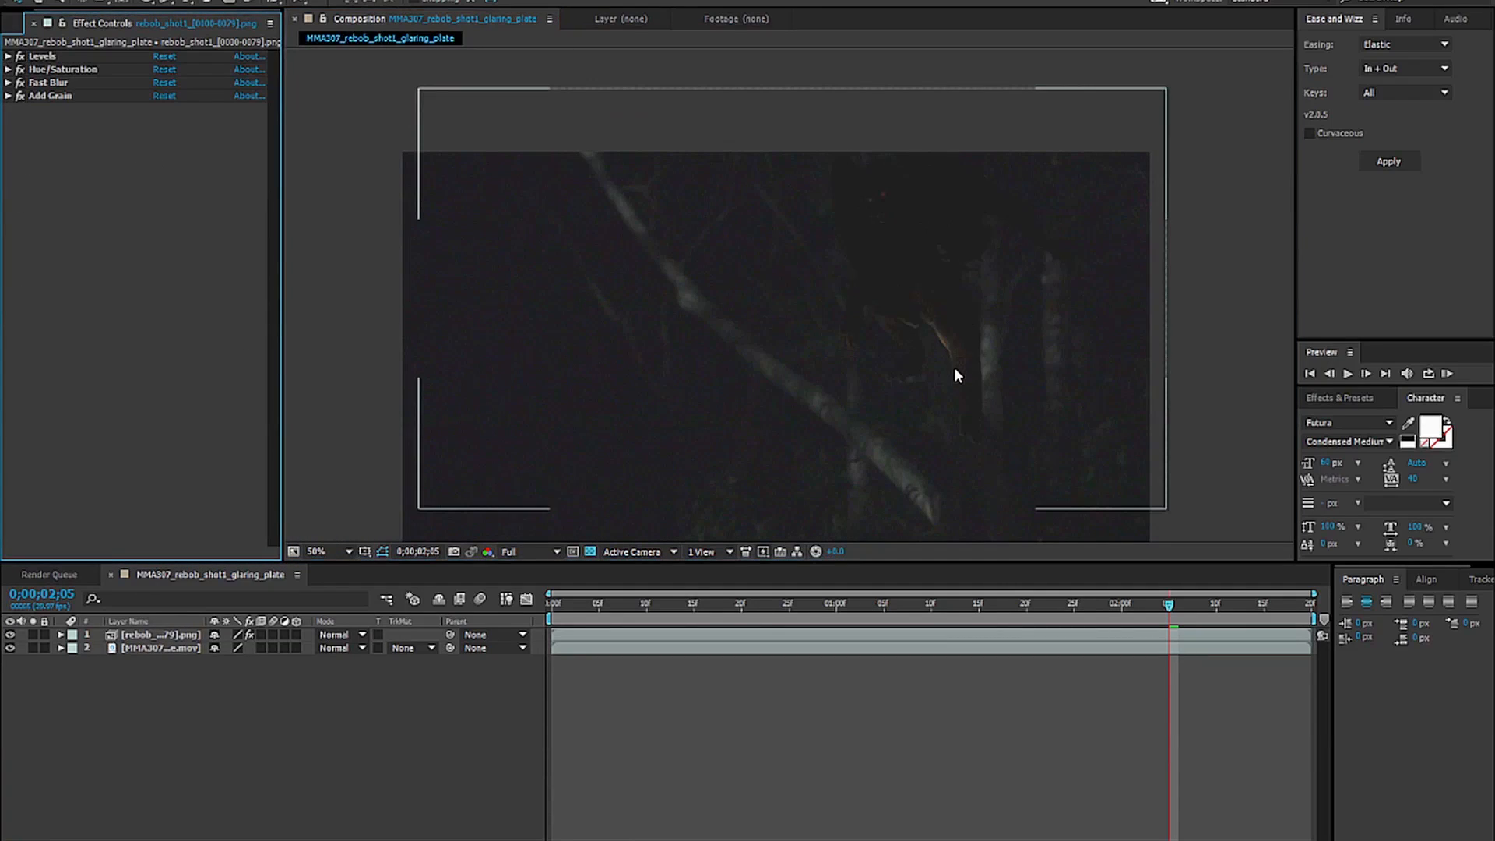
# Reposition the creature lower and further left in the frame so it overlaps the diagonal tree trunk.
pyautogui.moveTo(955, 366); pyautogui.dragTo(928, 317)
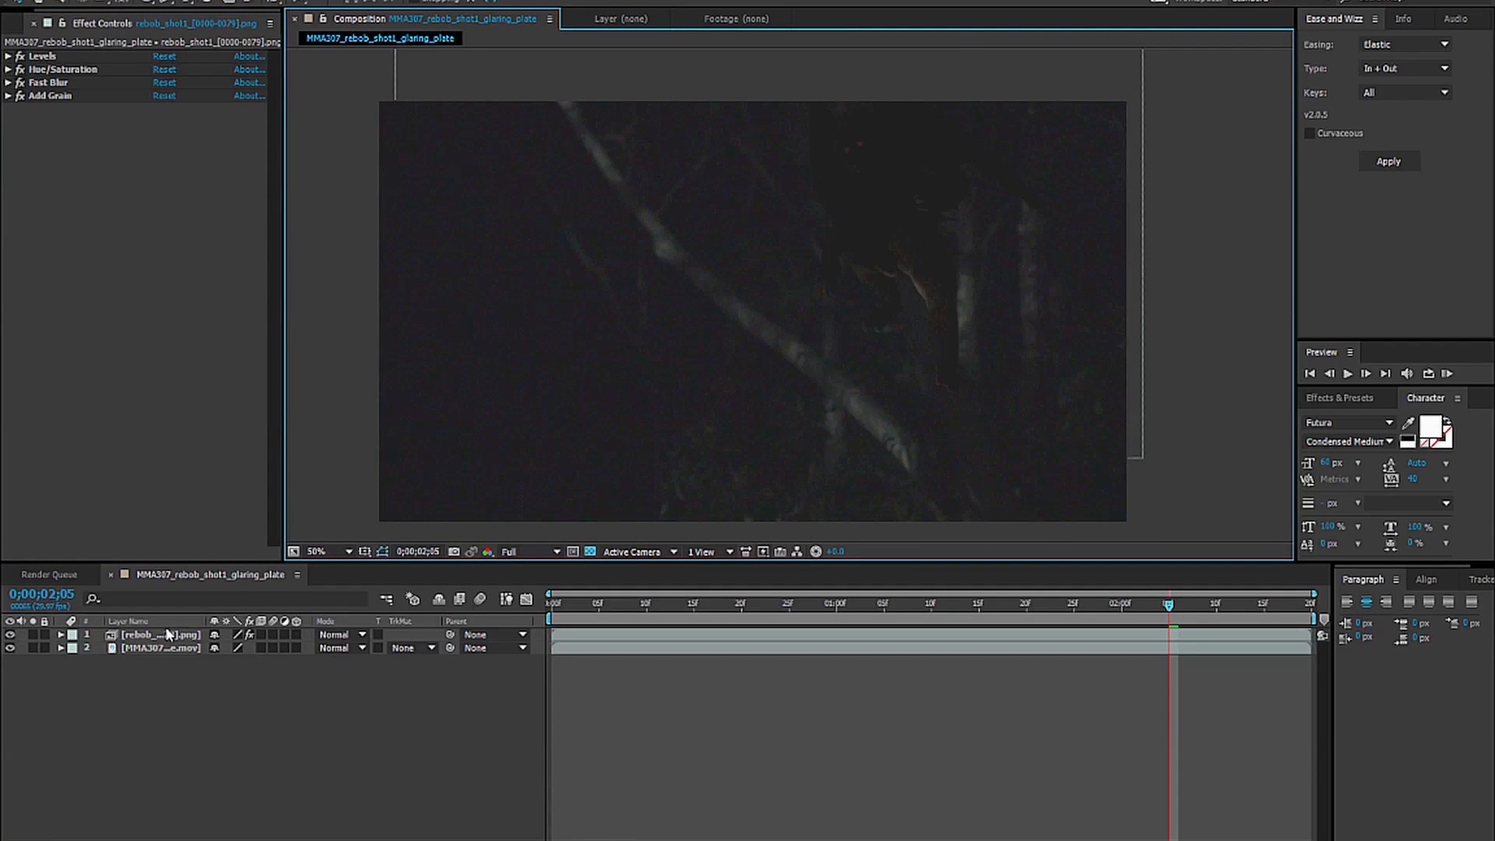
pyautogui.click(956, 278)
pyautogui.moveTo(926, 262); pyautogui.dragTo(898, 326)
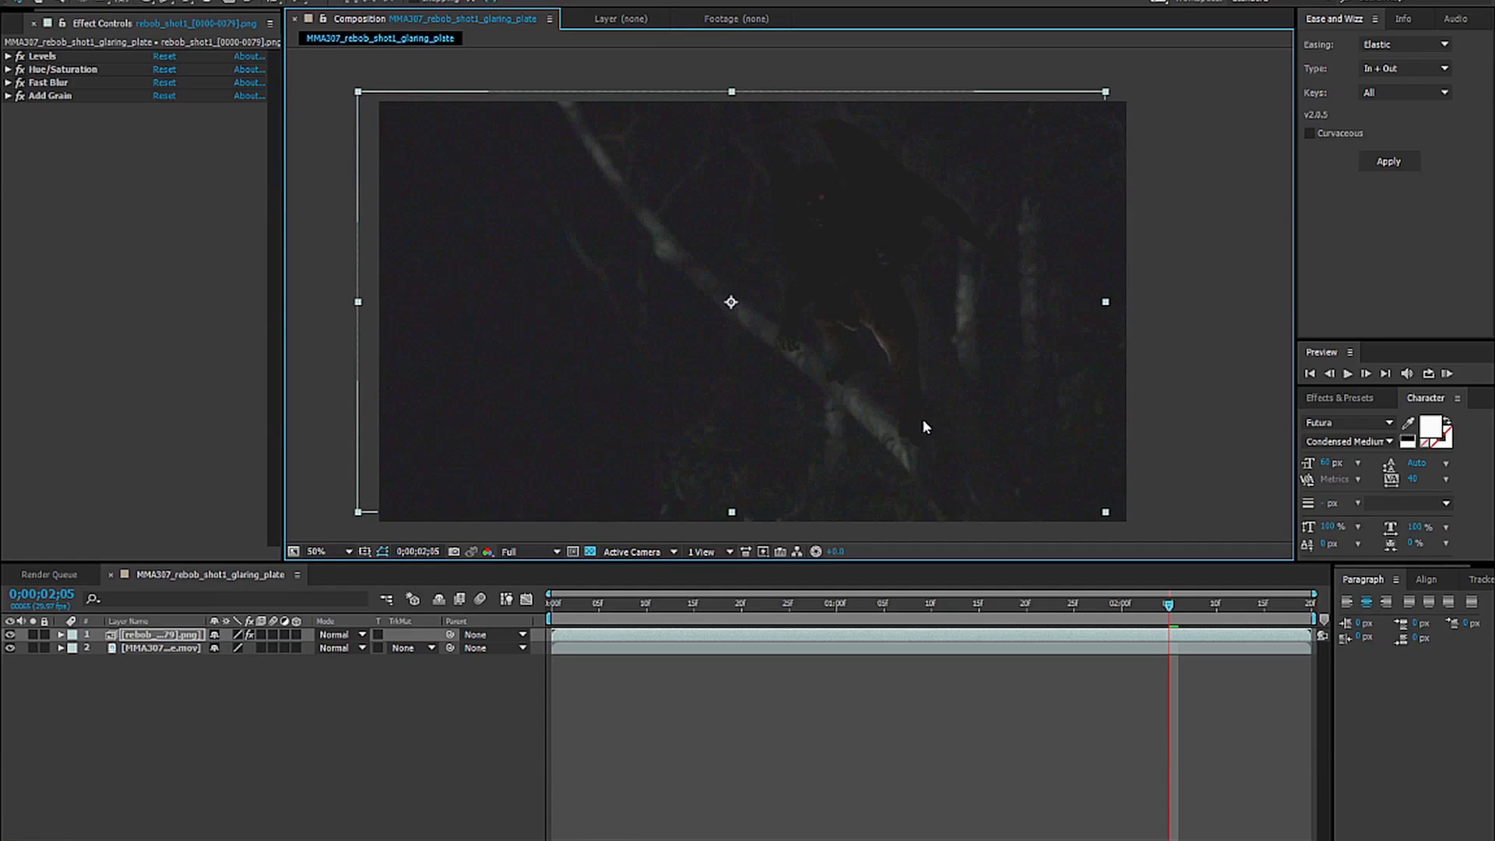
pyautogui.click(168, 776)
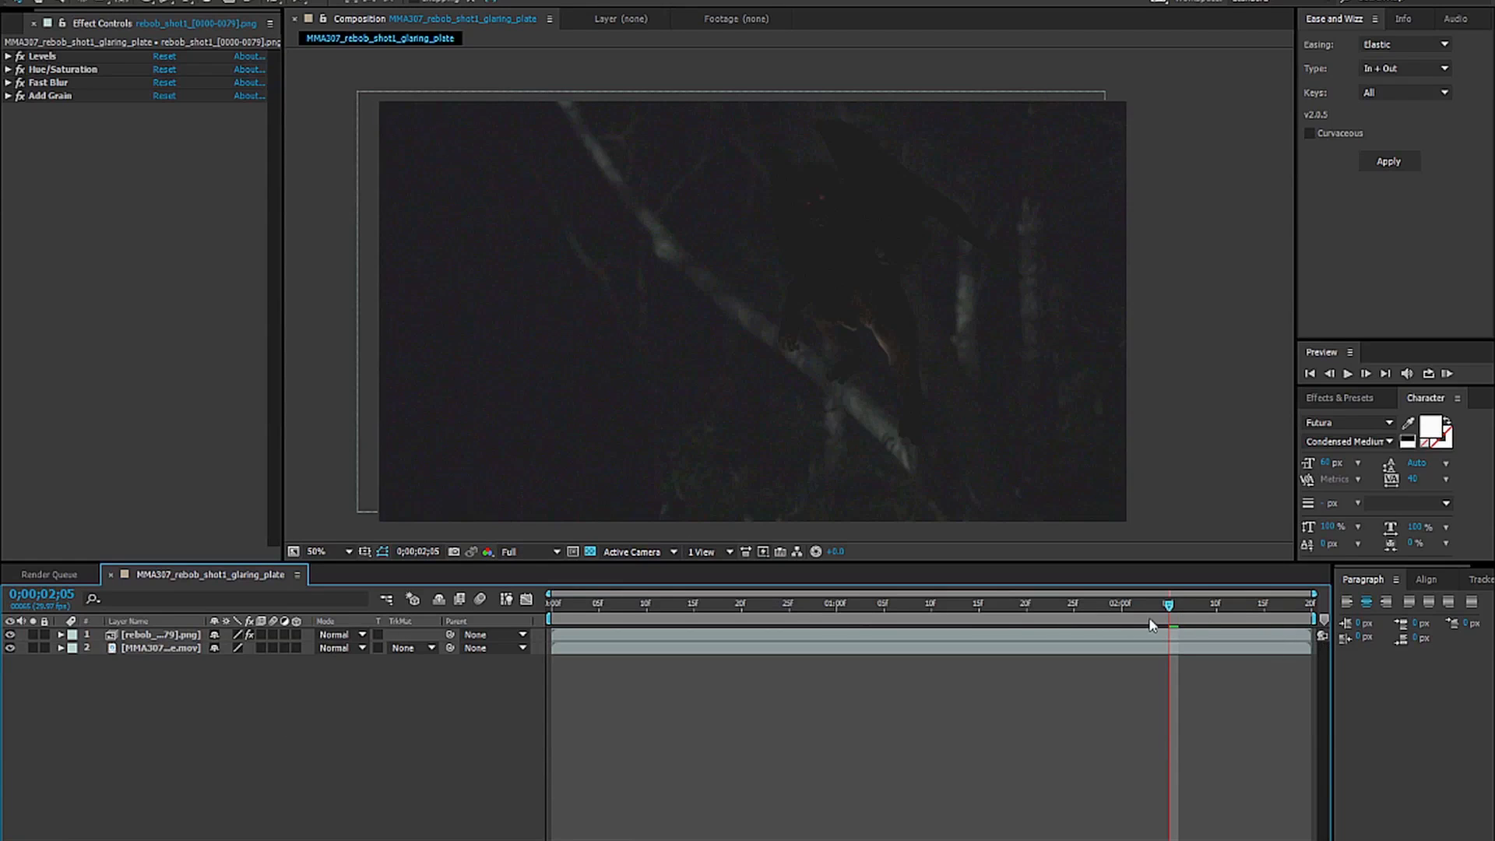
# Hide the creature layer and play through the plate alone to review its camera movement.
pyautogui.moveTo(1157, 608); pyautogui.dragTo(985, 605)
pyautogui.click(646, 607)
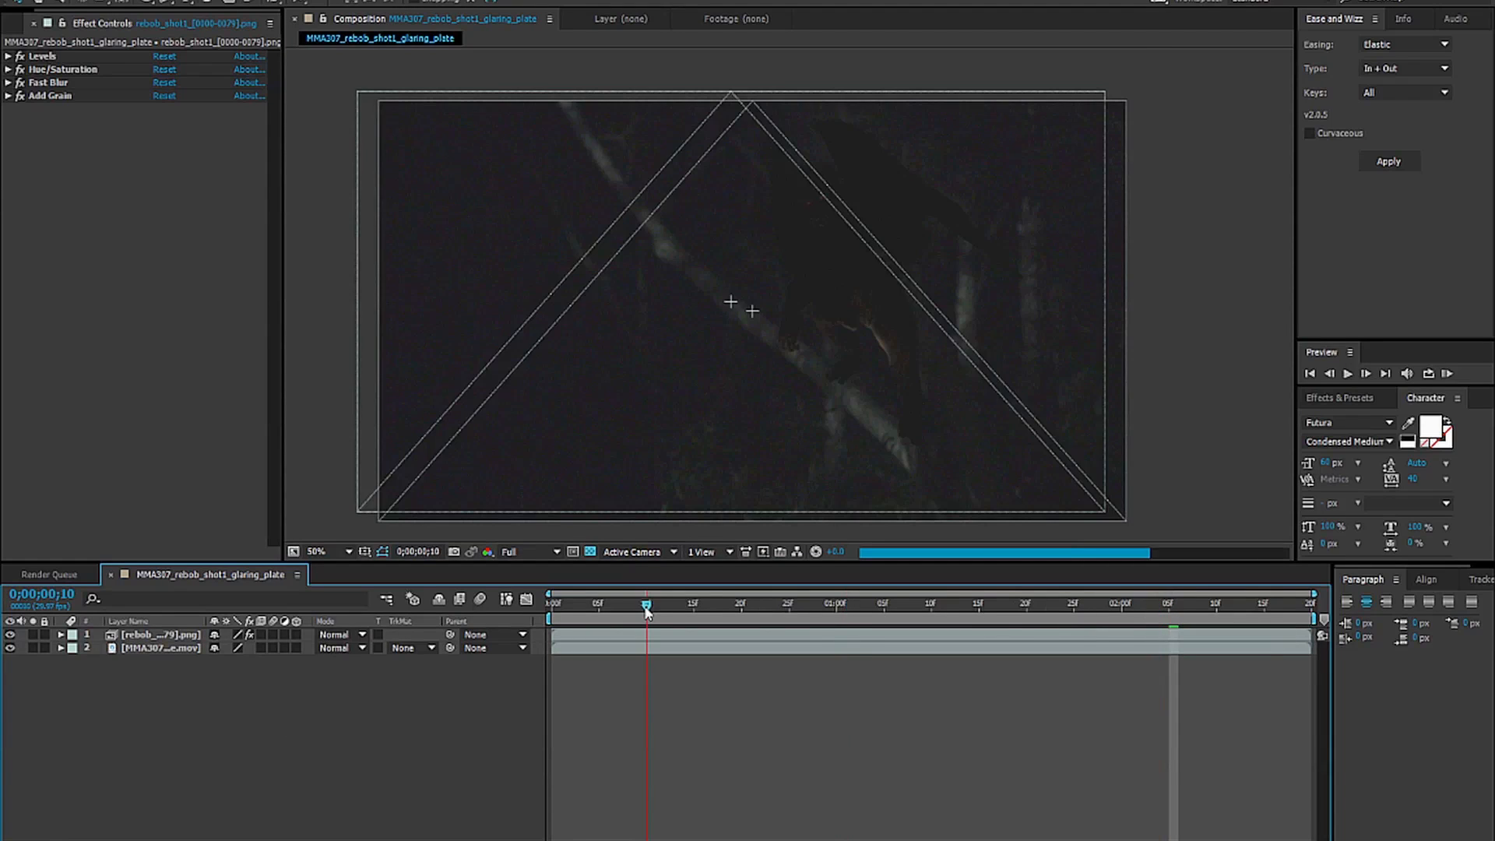
pyautogui.click(10, 635)
pyautogui.press('space')
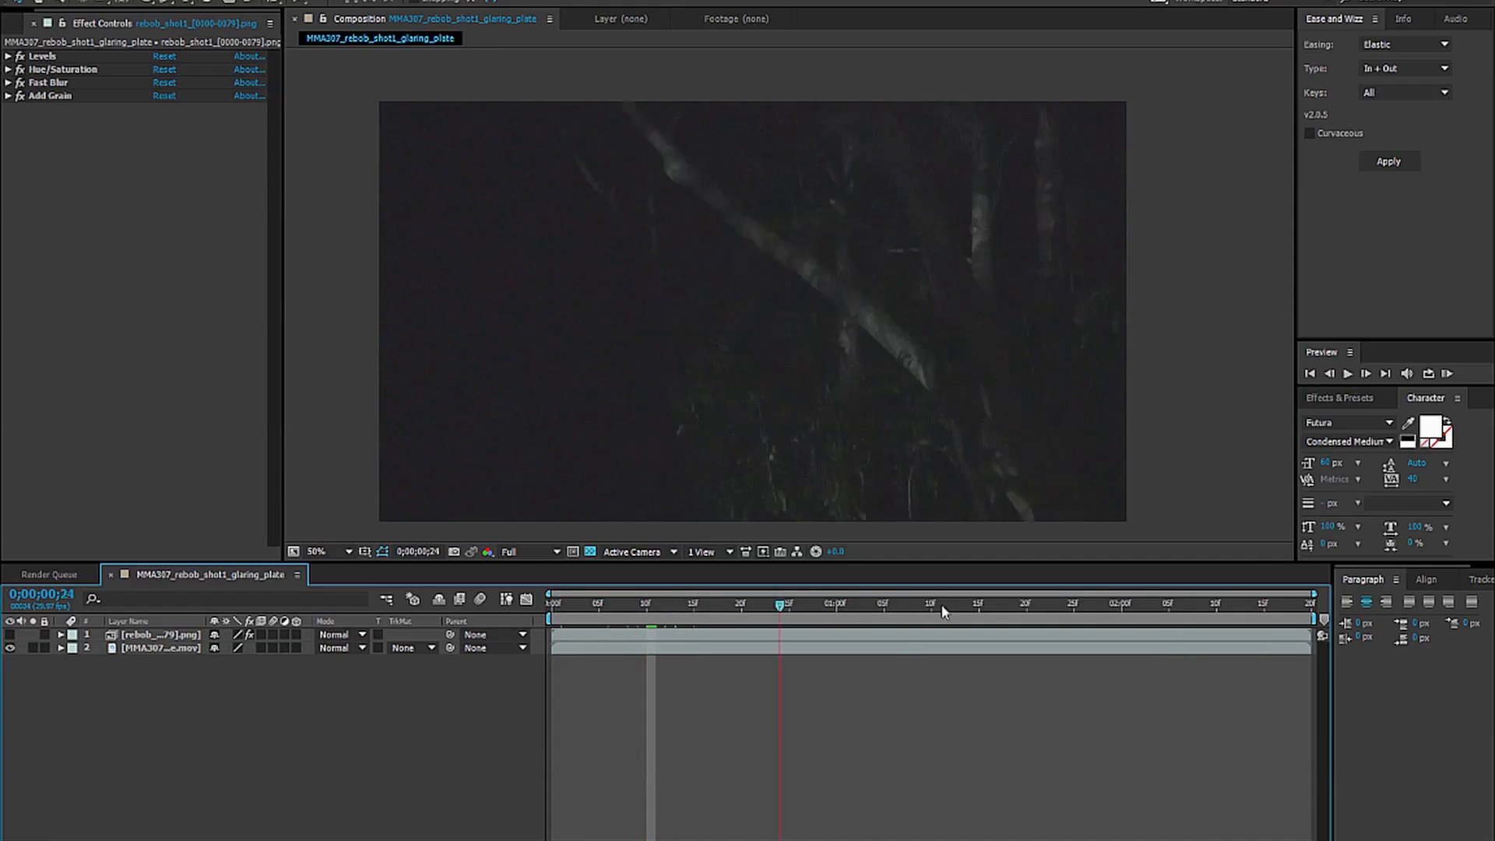
pyautogui.moveTo(1344, 620); pyautogui.dragTo(553, 615)
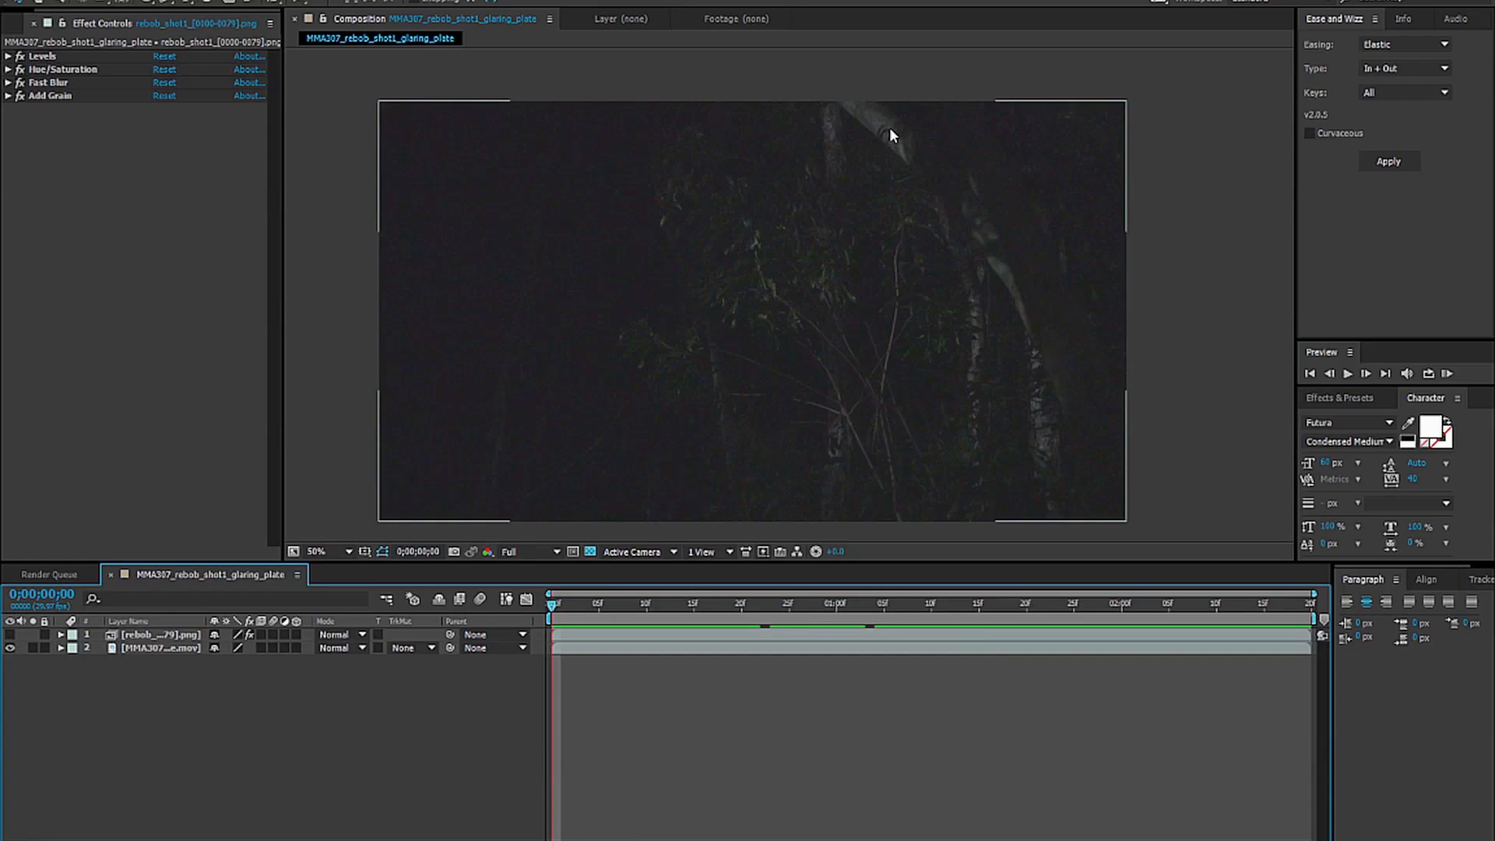
# Inspect the diagonal trunk across the shot for a trackable detail and go to the last frame at 0;00;02;19.
pyautogui.scroll(4, 889, 128)
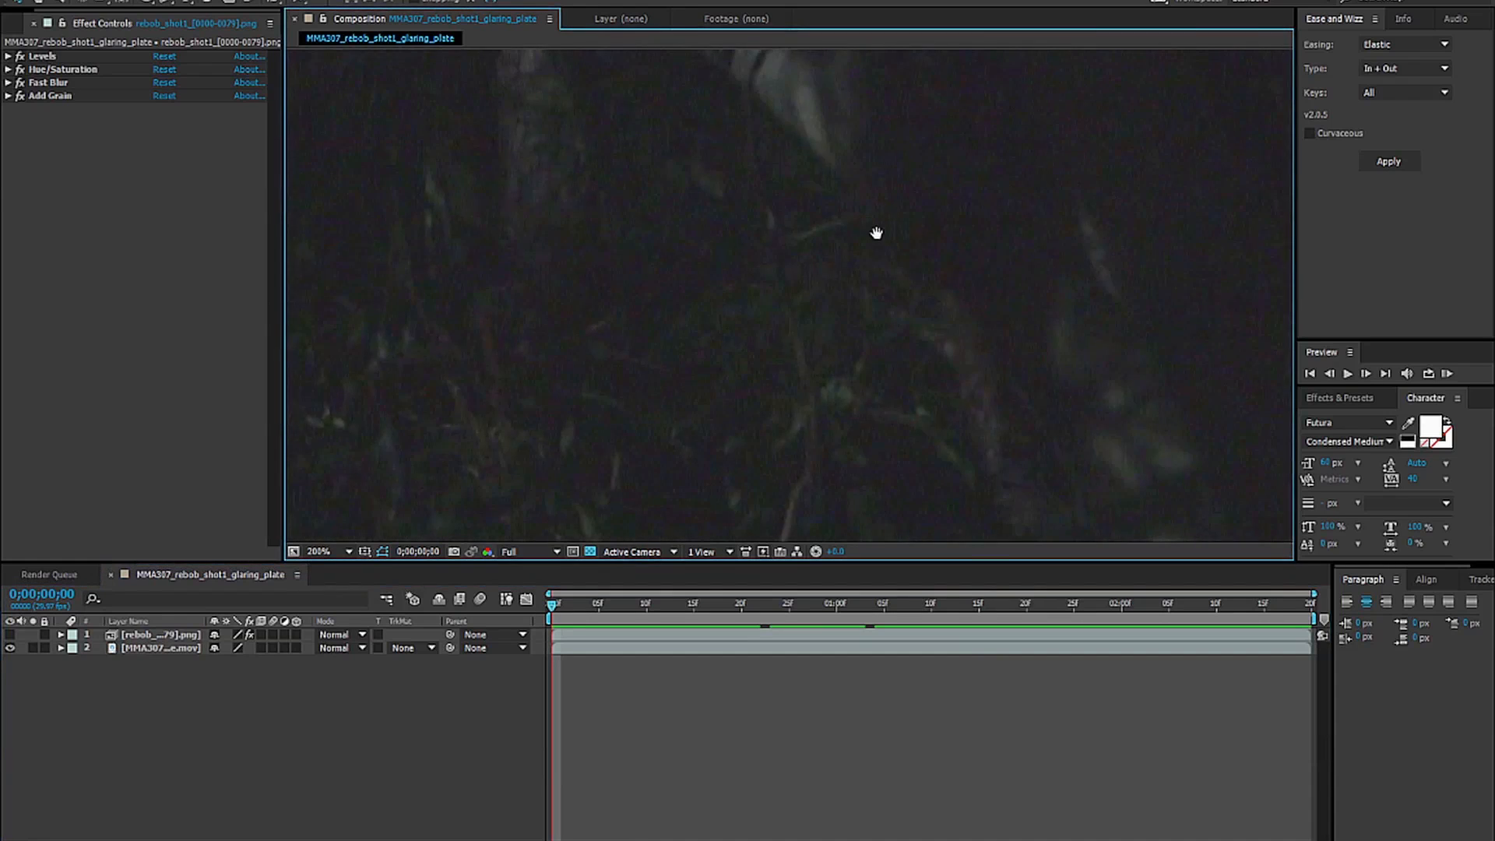
pyautogui.moveTo(703, 205); pyautogui.dragTo(835, 310)
pyautogui.moveTo(567, 604); pyautogui.dragTo(1007, 604)
pyautogui.scroll(-4, 909, 385)
pyautogui.press('space')
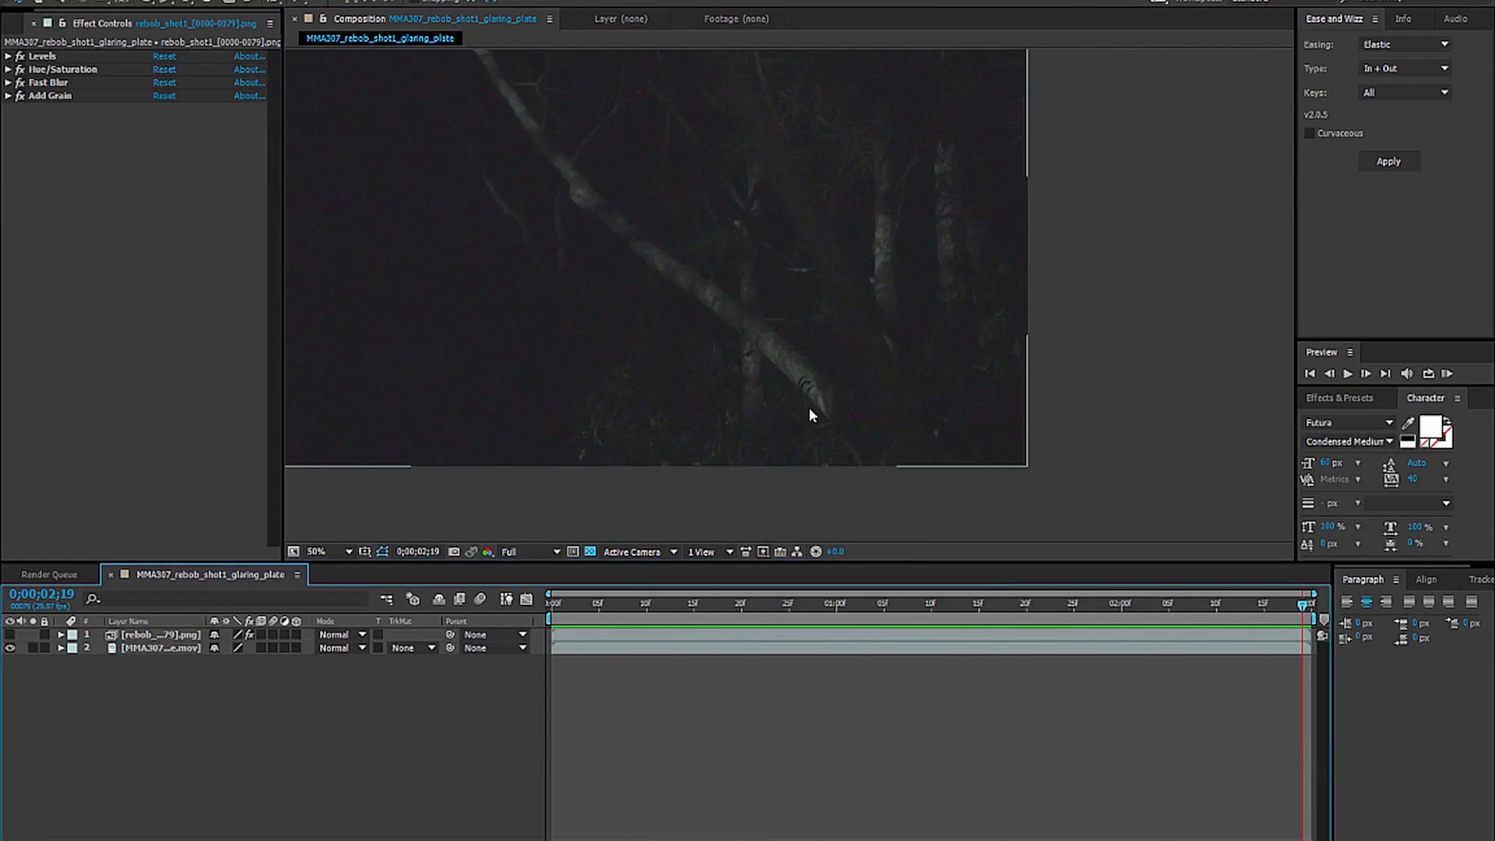
pyautogui.moveTo(628, 604); pyautogui.dragTo(1306, 615)
pyautogui.moveTo(928, 458); pyautogui.dragTo(1025, 468)
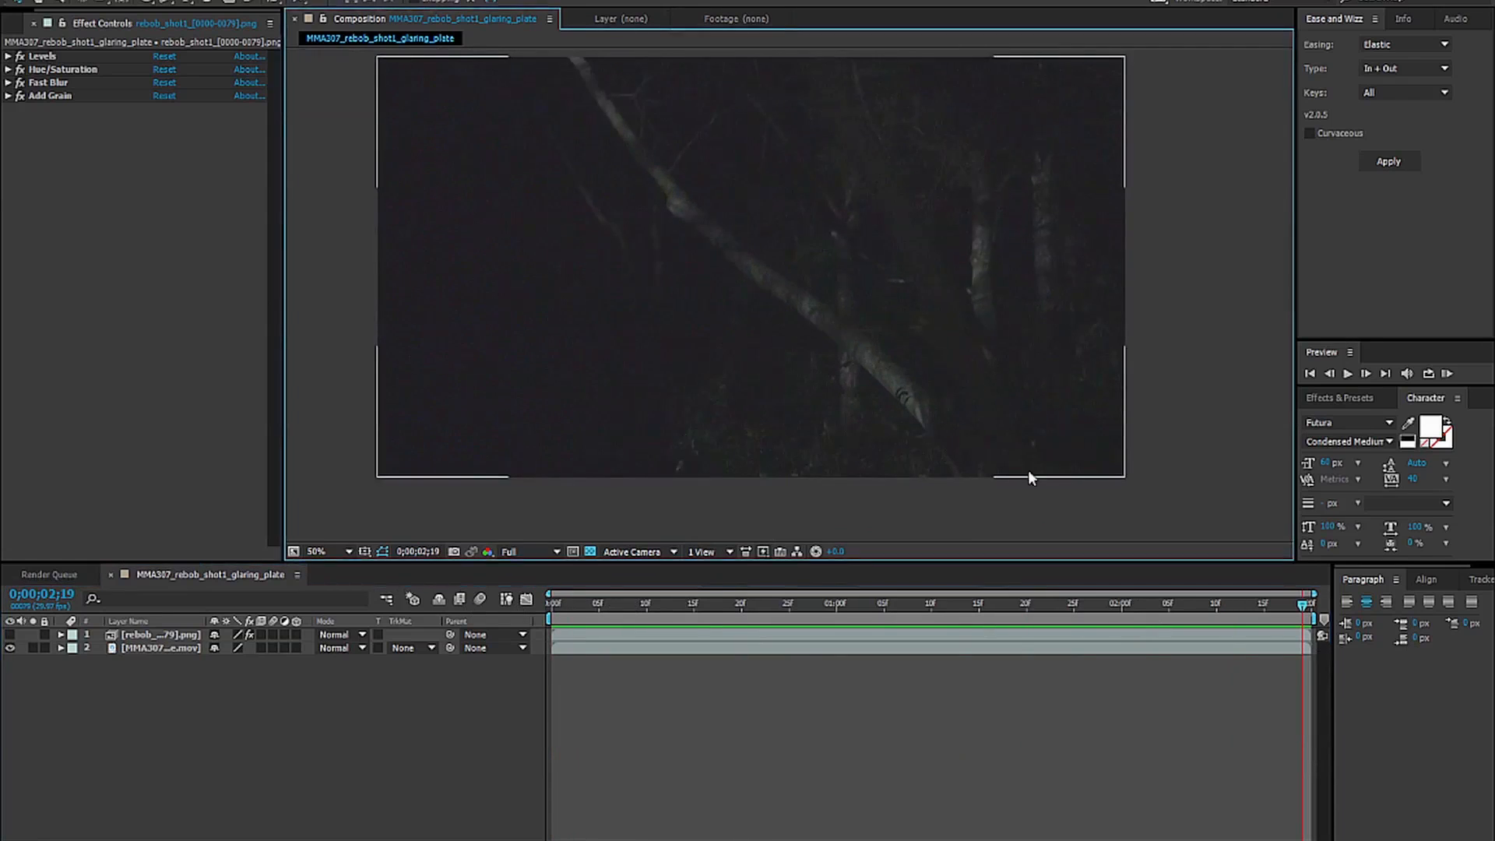
# Start a Track Motion on the glaring plate layer and move Track Point 1 near the lower diagonal trunk.
pyautogui.click(916, 404)
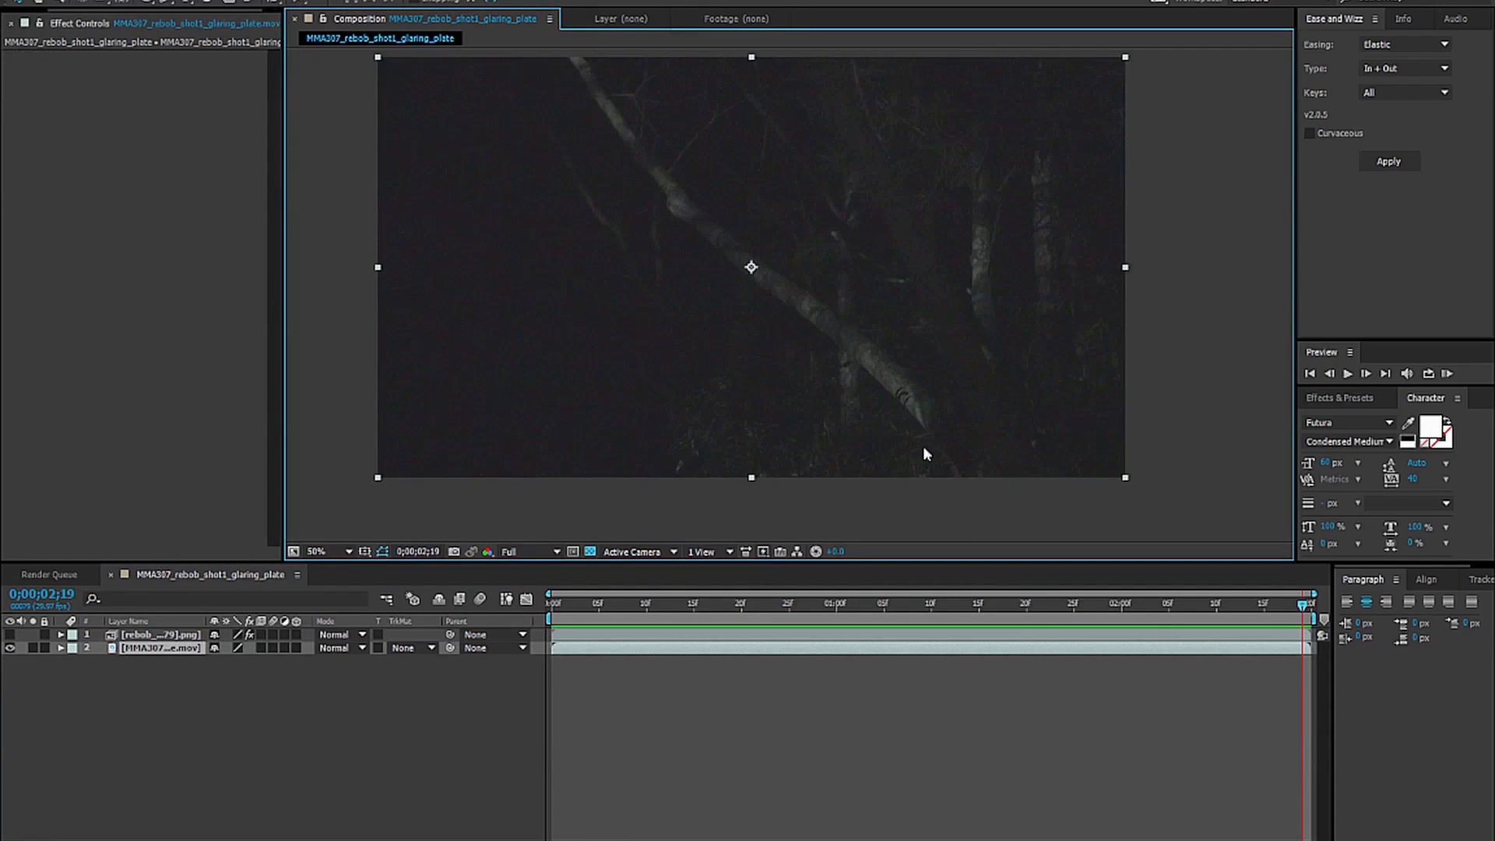
pyautogui.click(1484, 578)
pyautogui.click(1377, 622)
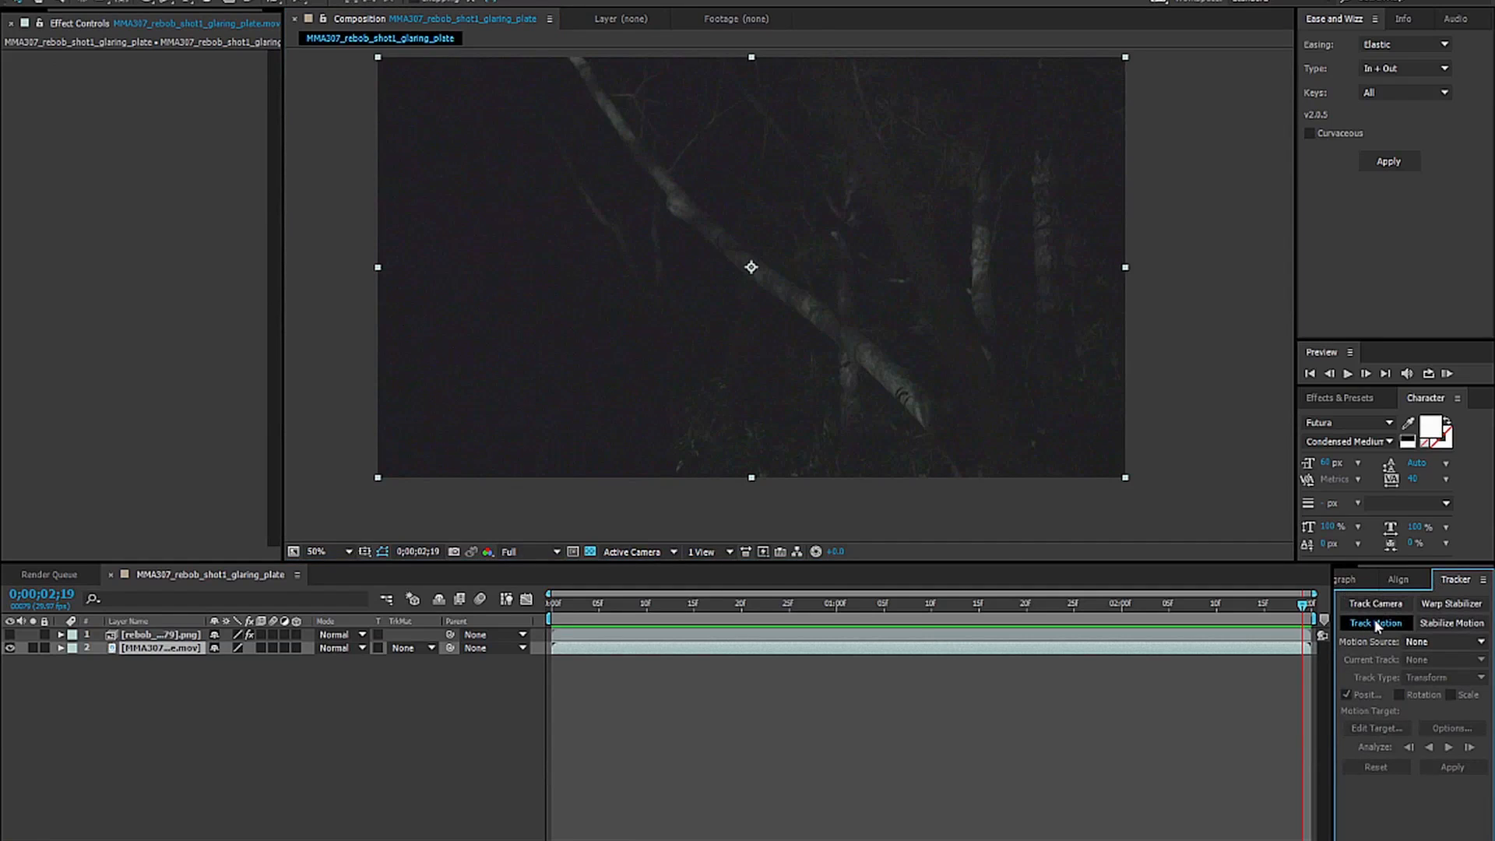
pyautogui.moveTo(798, 271); pyautogui.dragTo(892, 328)
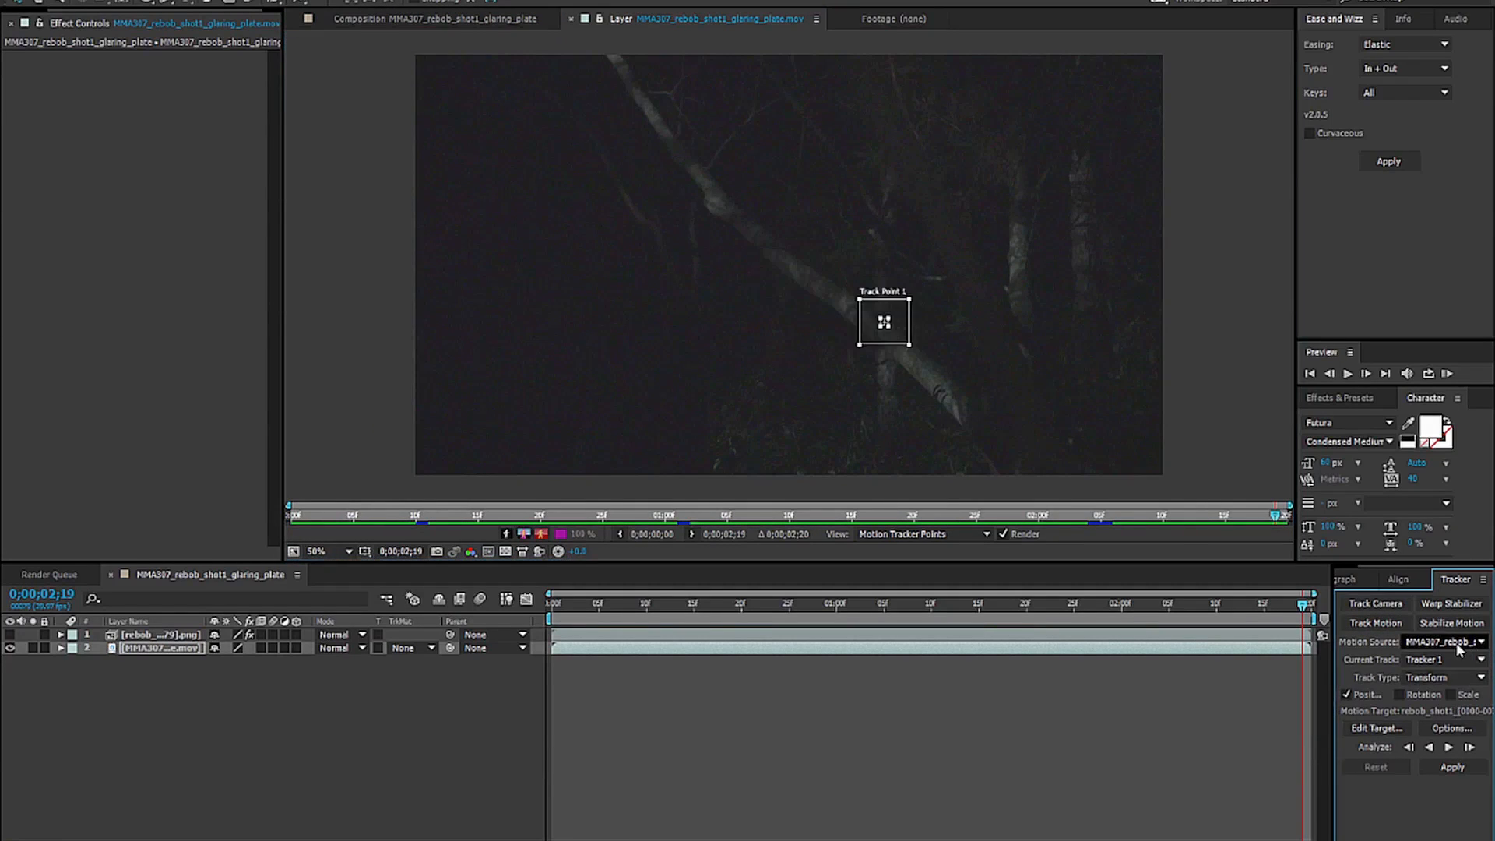
pyautogui.click(1399, 694)
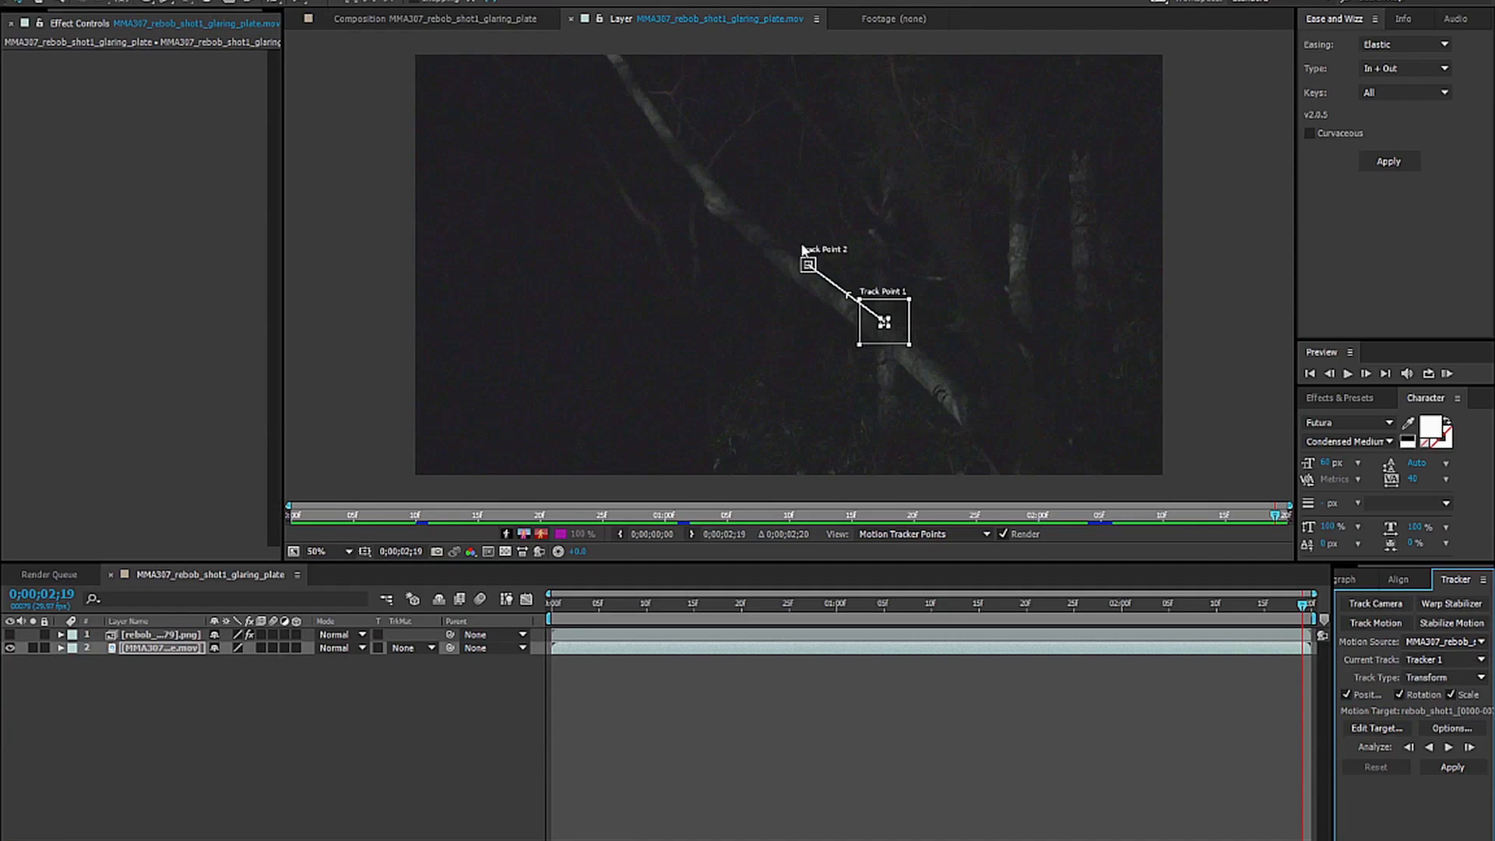
pyautogui.click(1429, 699)
pyautogui.click(1454, 697)
pyautogui.moveTo(566, 607); pyautogui.dragTo(1316, 652)
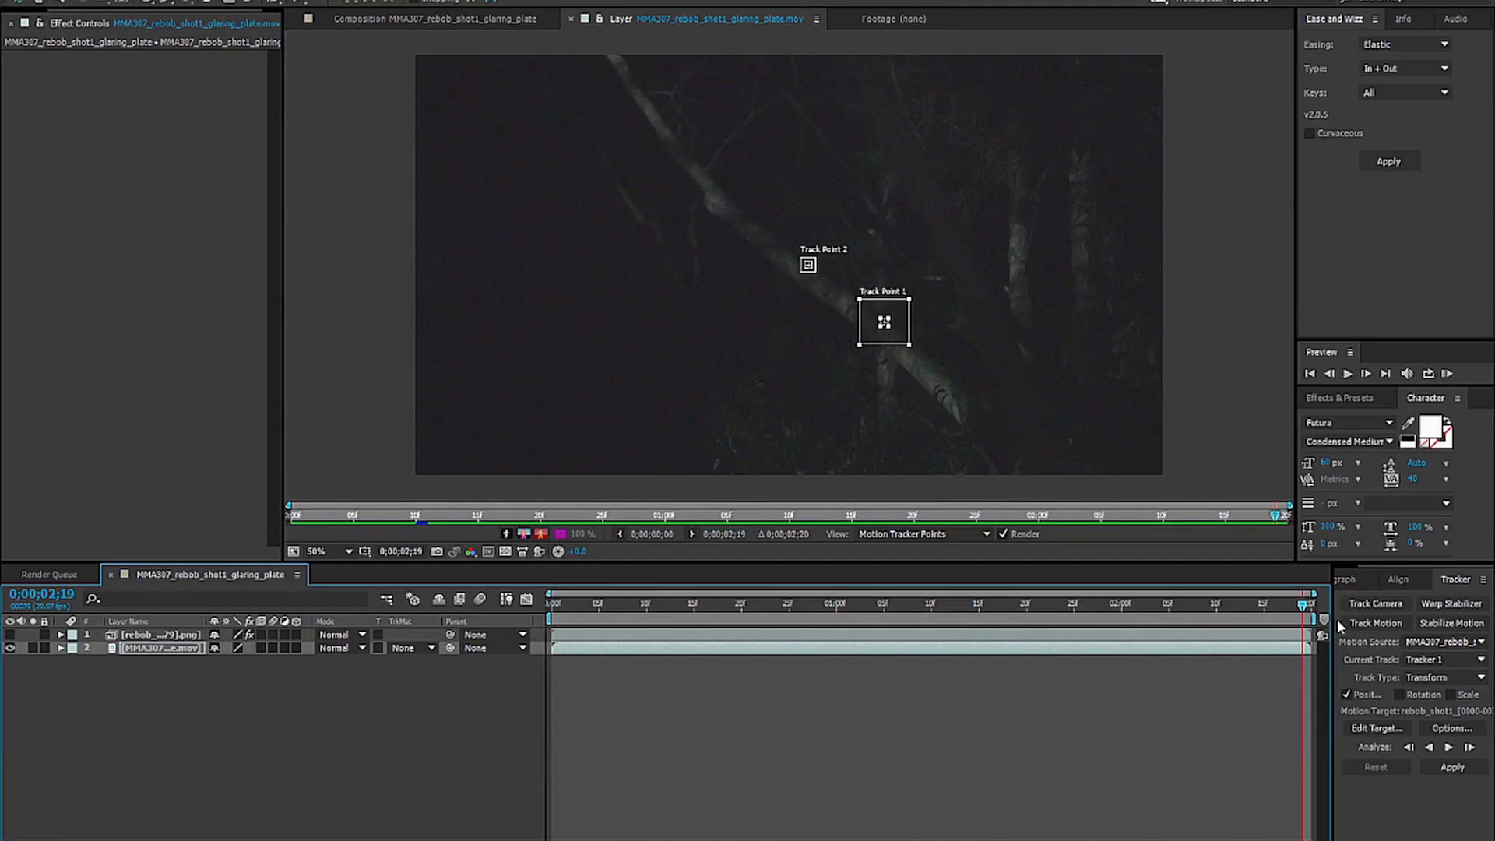
pyautogui.click(807, 266)
pyautogui.press('Delete')
# Place Track Point 1 on the dark knot near the lower end of the diagonal trunk.
pyautogui.click(894, 317)
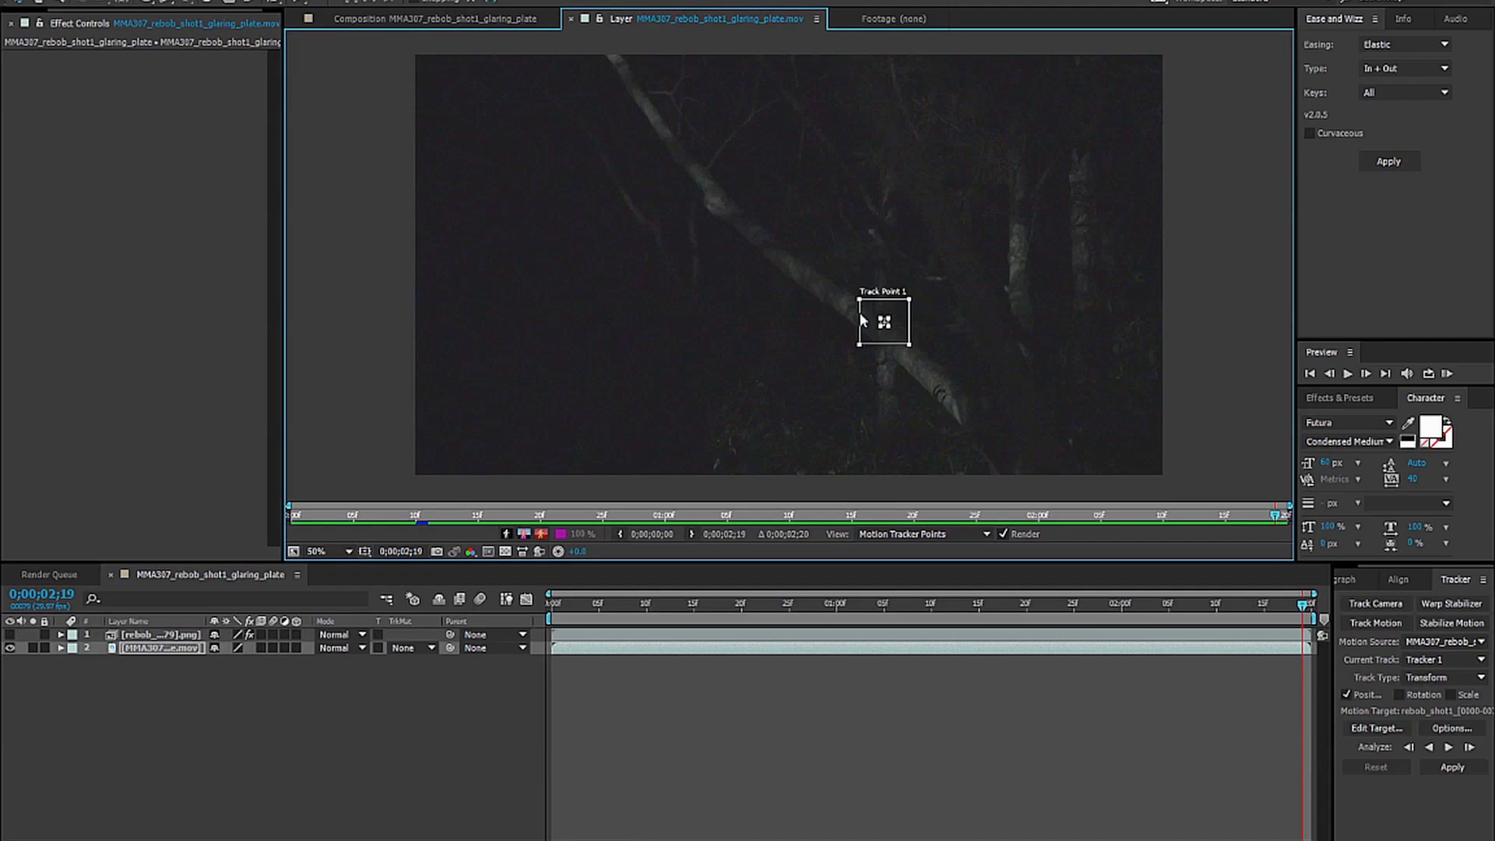
pyautogui.scroll(1, 1043, 436)
pyautogui.moveTo(921, 417); pyautogui.dragTo(834, 365)
pyautogui.moveTo(744, 227); pyautogui.dragTo(860, 372)
pyautogui.scroll(4, 828, 390)
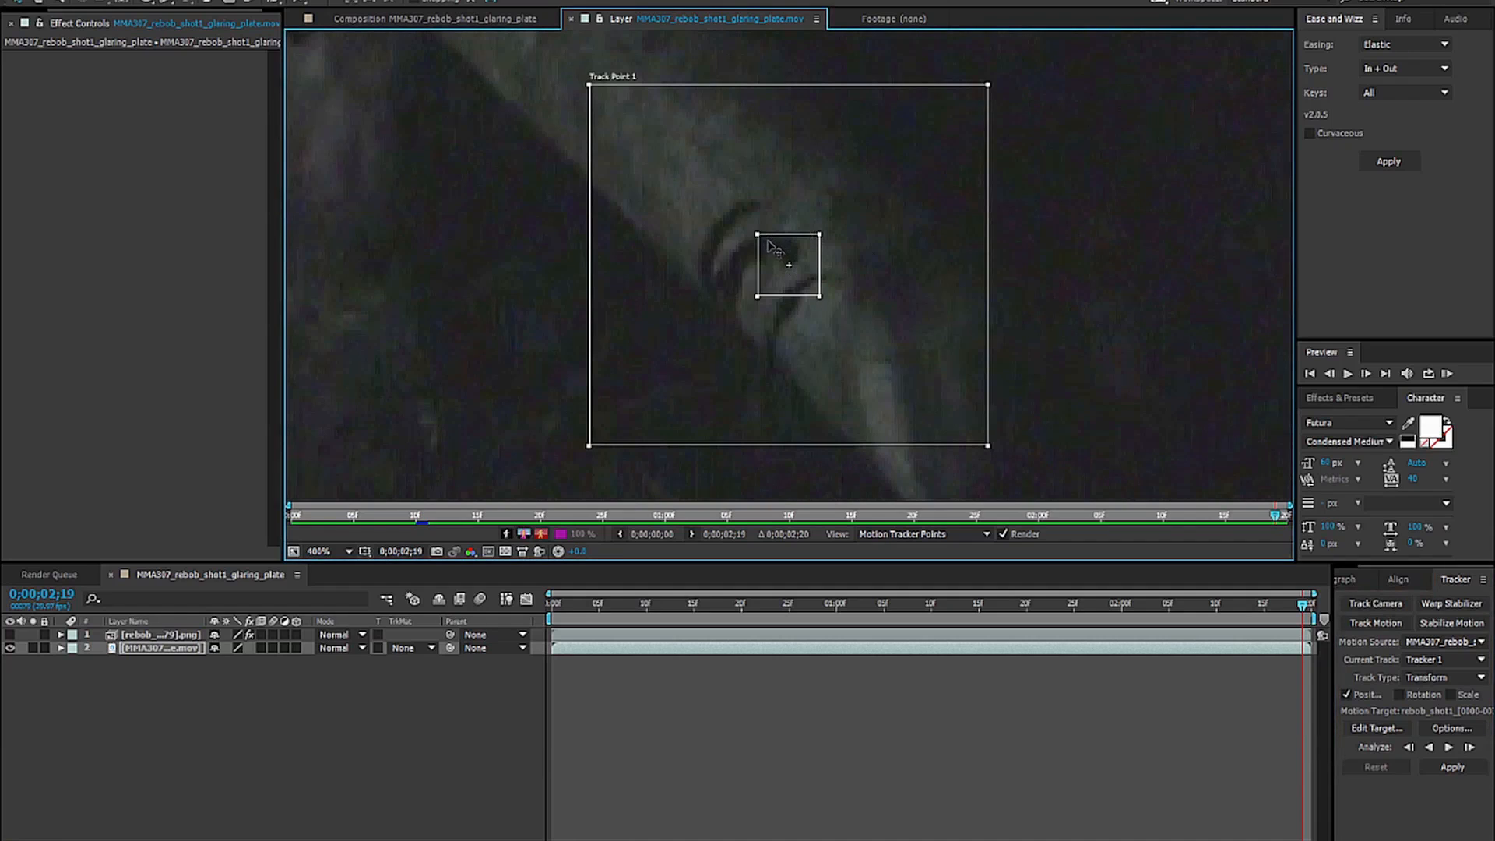
# Center Track Point 1 on the dark spot of the knot and fit its feature region closely around it.
pyautogui.scroll(1, 767, 249)
pyautogui.scroll(1, 752, 227)
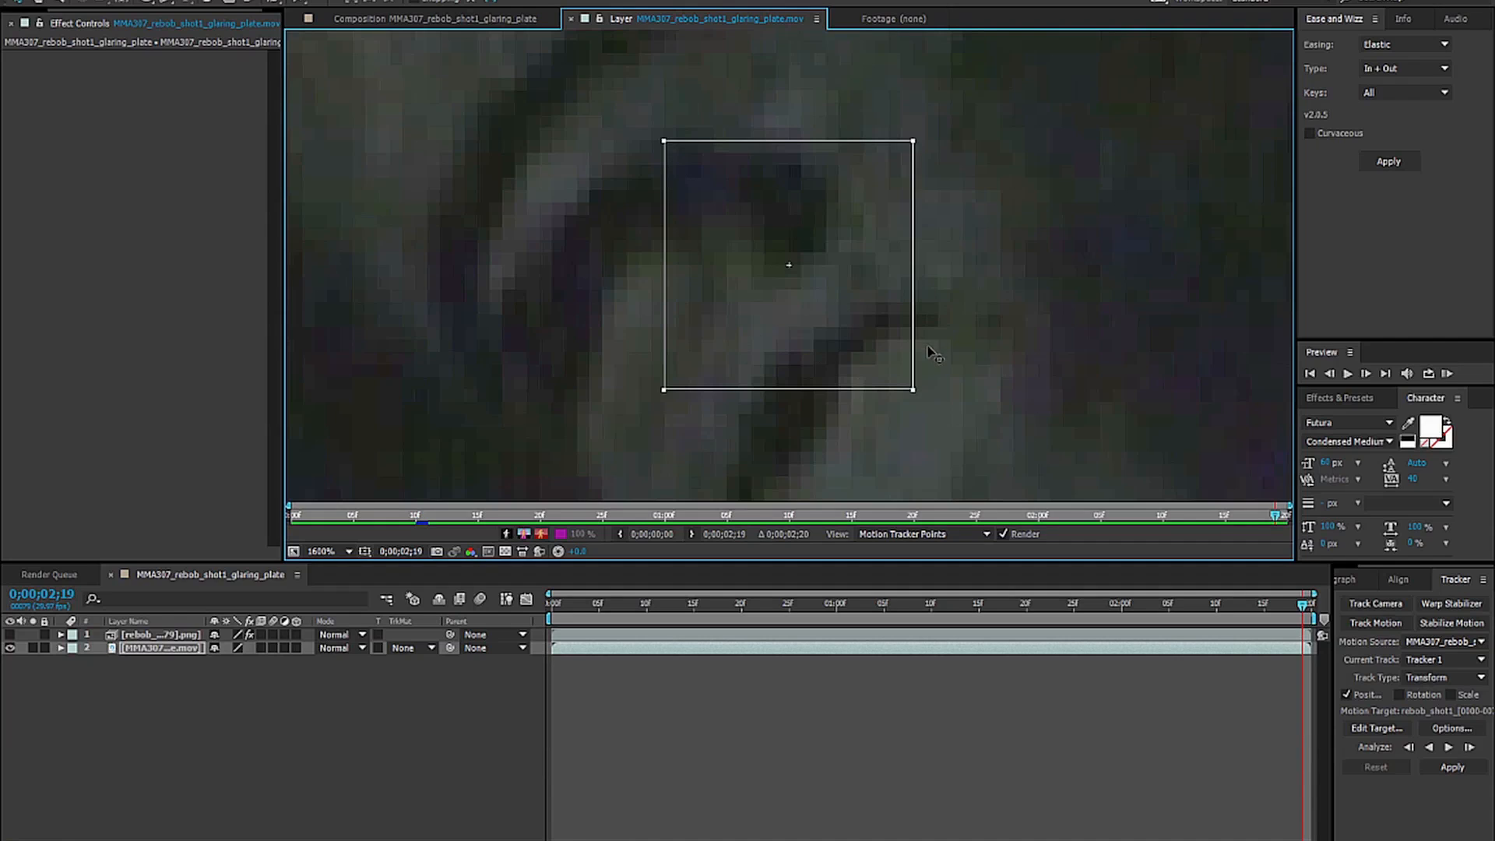
pyautogui.moveTo(912, 388); pyautogui.dragTo(884, 356)
pyautogui.moveTo(845, 304); pyautogui.dragTo(848, 245)
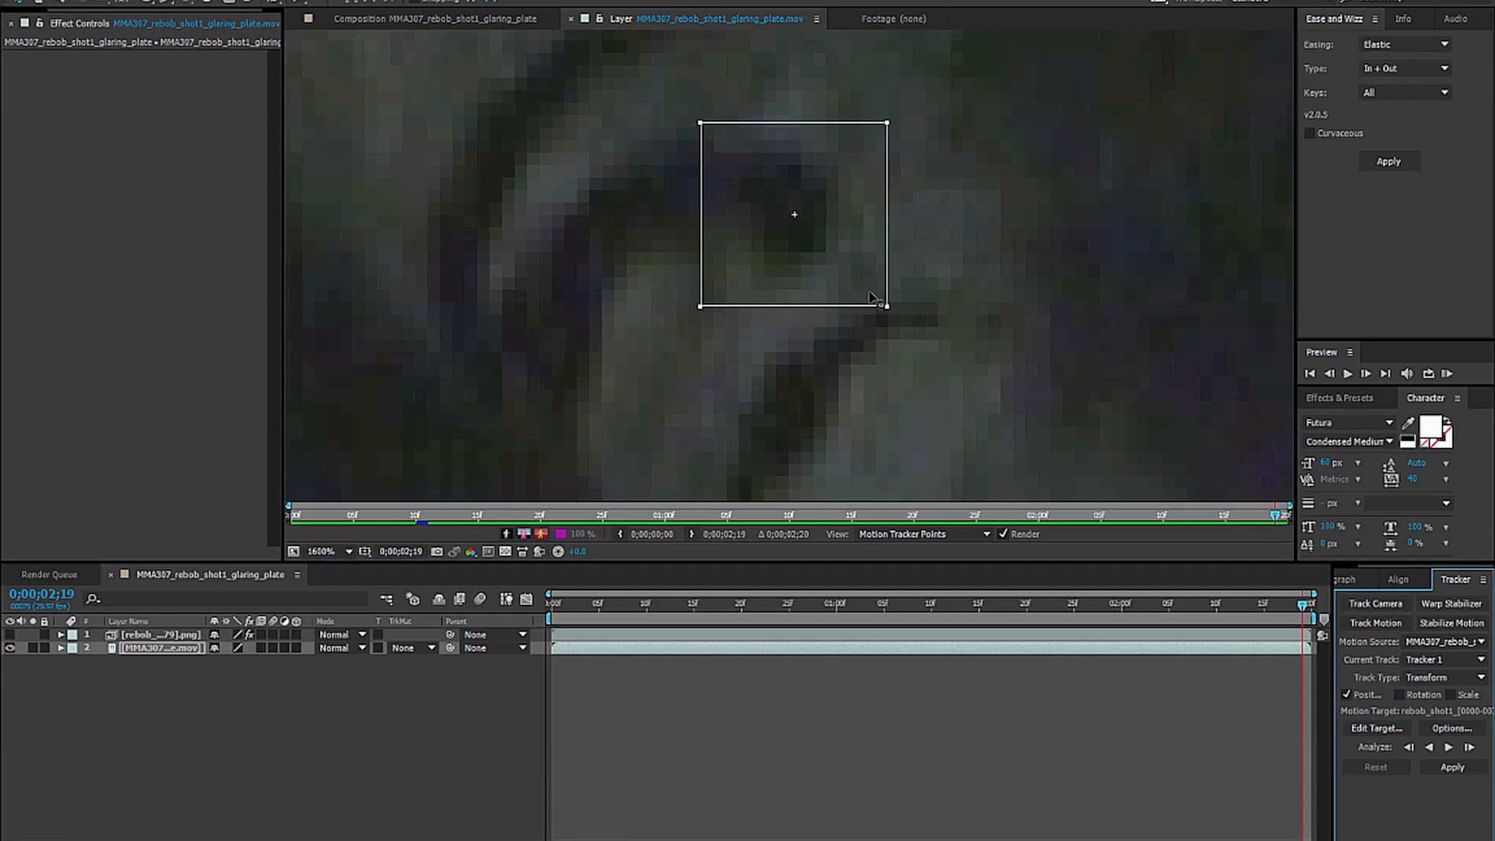
pyautogui.moveTo(889, 310); pyautogui.dragTo(901, 328)
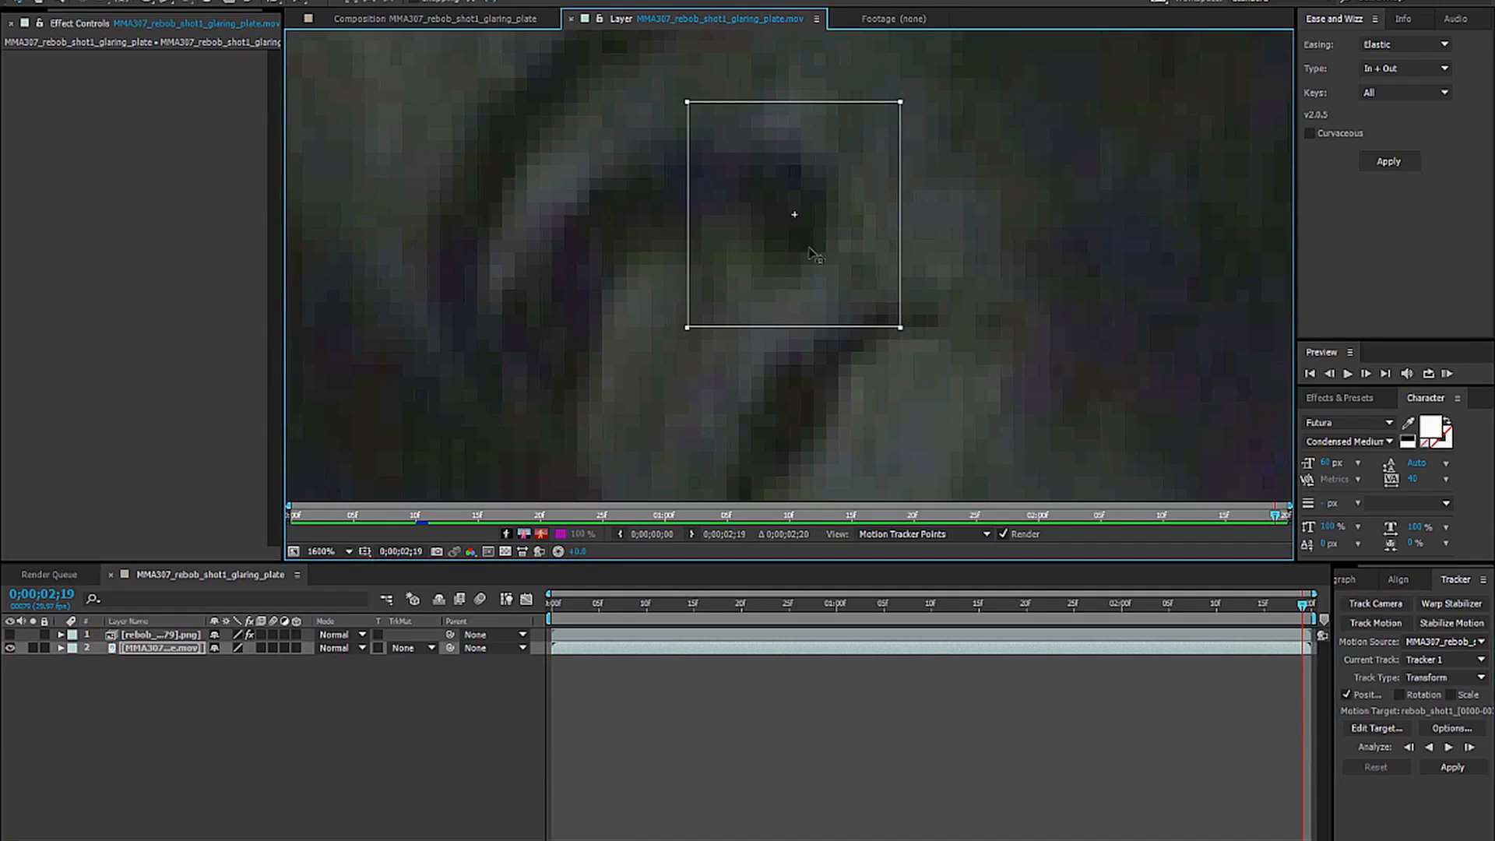
pyautogui.press(',')
pyautogui.press(',')
pyautogui.moveTo(818, 288); pyautogui.dragTo(842, 319)
pyautogui.press('.')
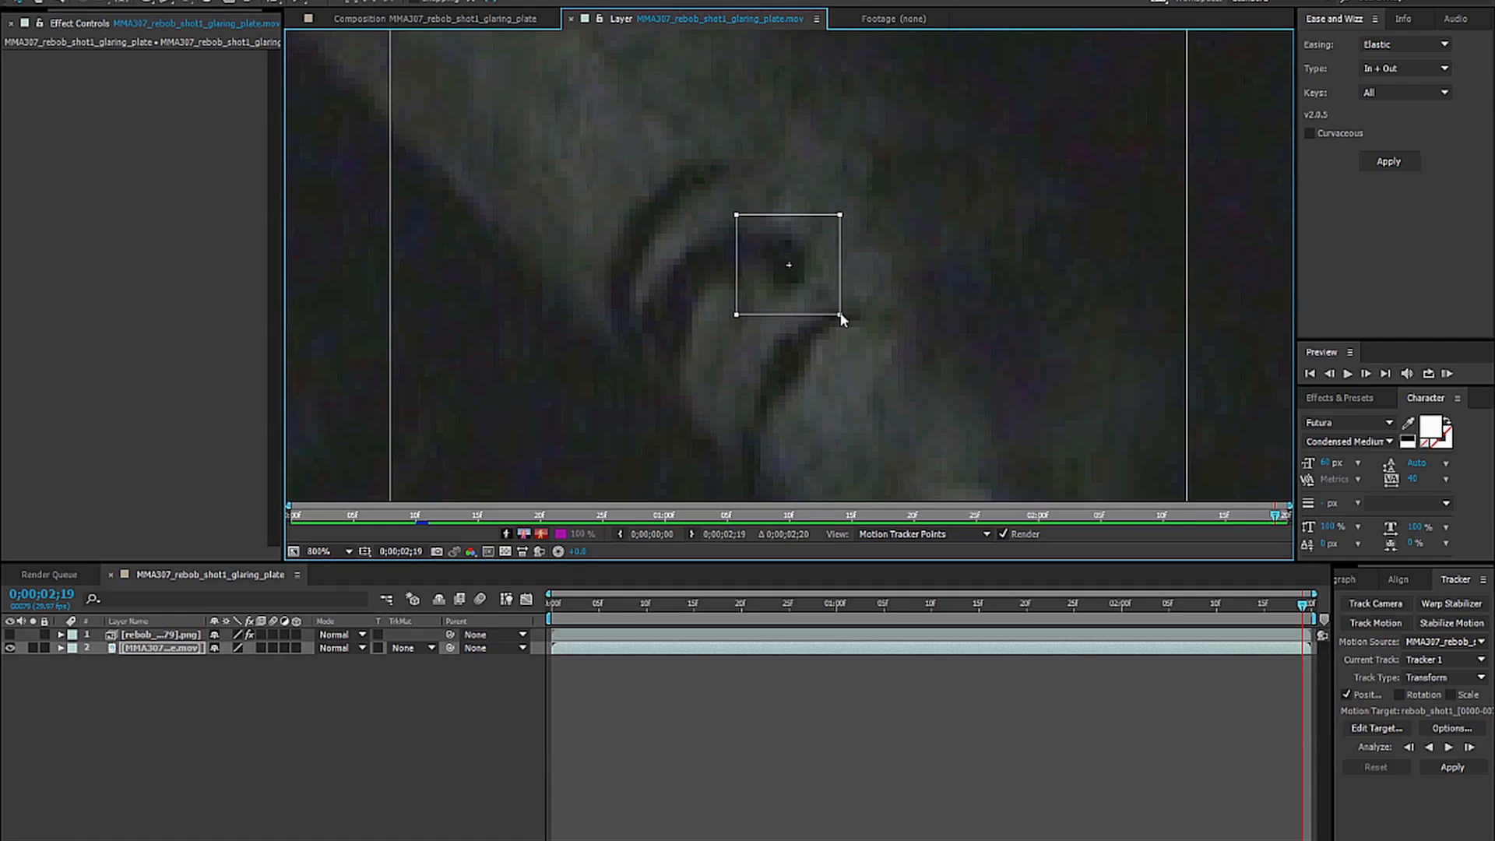
# Resize Track Point 1's search region so it surrounds the whole knot with a moderate margin.
pyautogui.press(',')
pyautogui.press(',')
pyautogui.press('.')
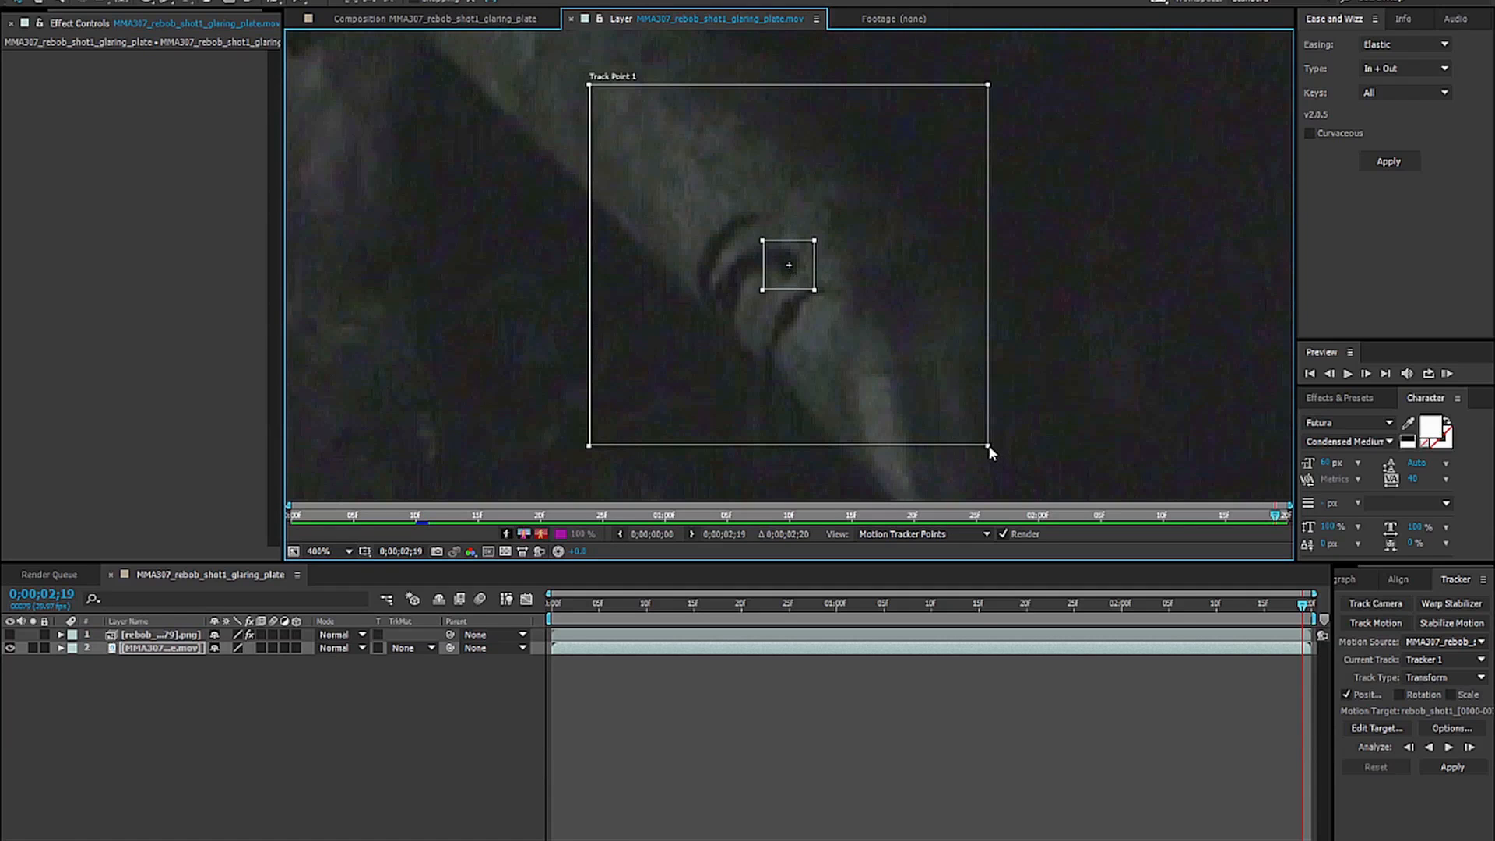
pyautogui.moveTo(989, 452); pyautogui.dragTo(824, 301)
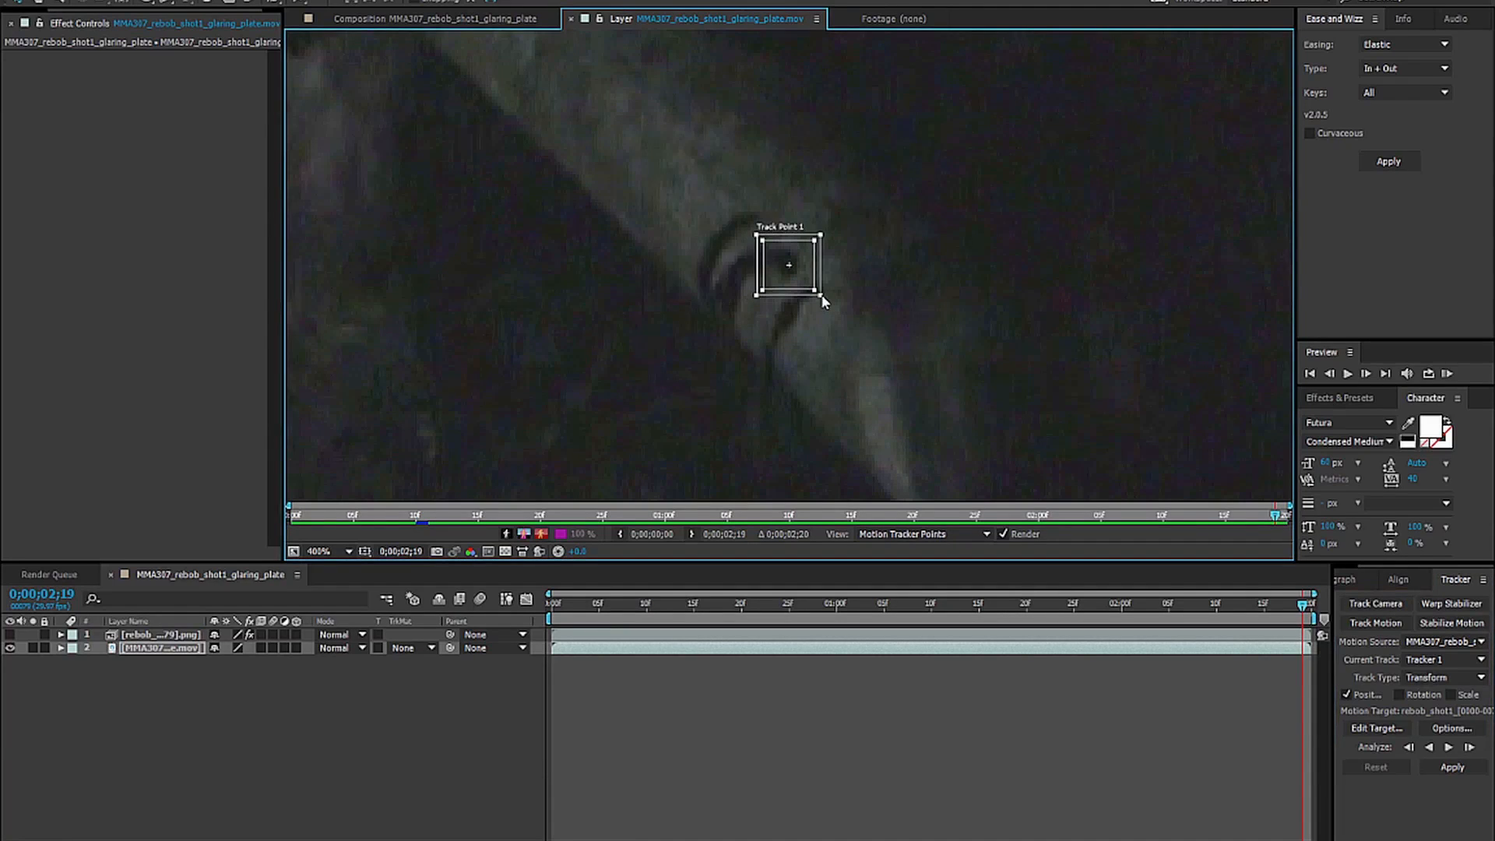
pyautogui.moveTo(824, 301); pyautogui.dragTo(842, 333)
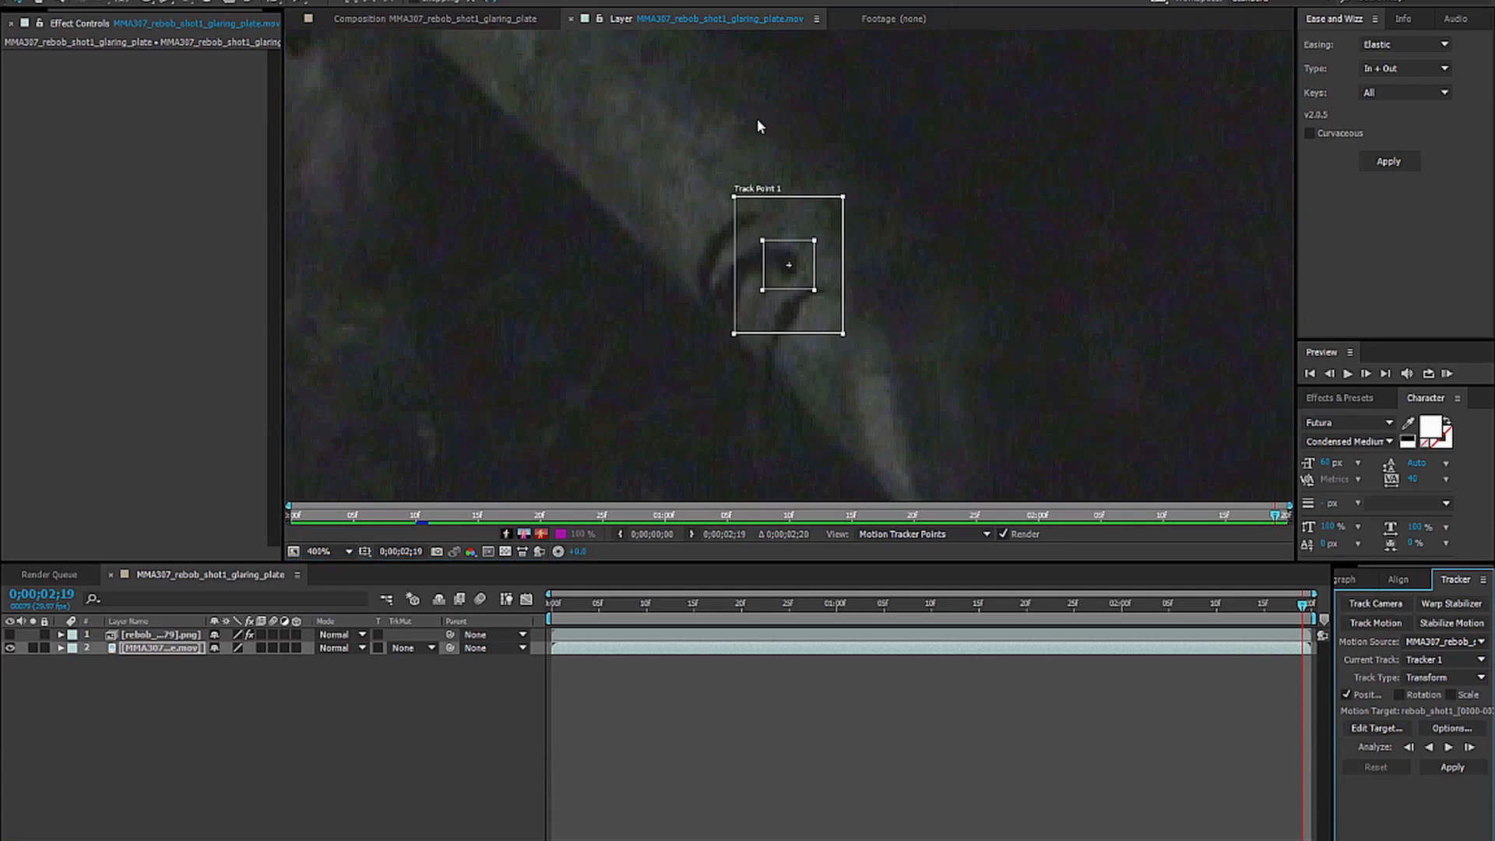
pyautogui.moveTo(841, 335); pyautogui.dragTo(847, 387)
pyautogui.moveTo(854, 358); pyautogui.dragTo(880, 390)
# Analyze Track Point 1 backward from the last frame at 0;00;02;19 toward the start of the shot.
pyautogui.press(',')
pyautogui.press(',')
pyautogui.press(',')
pyautogui.press(',')
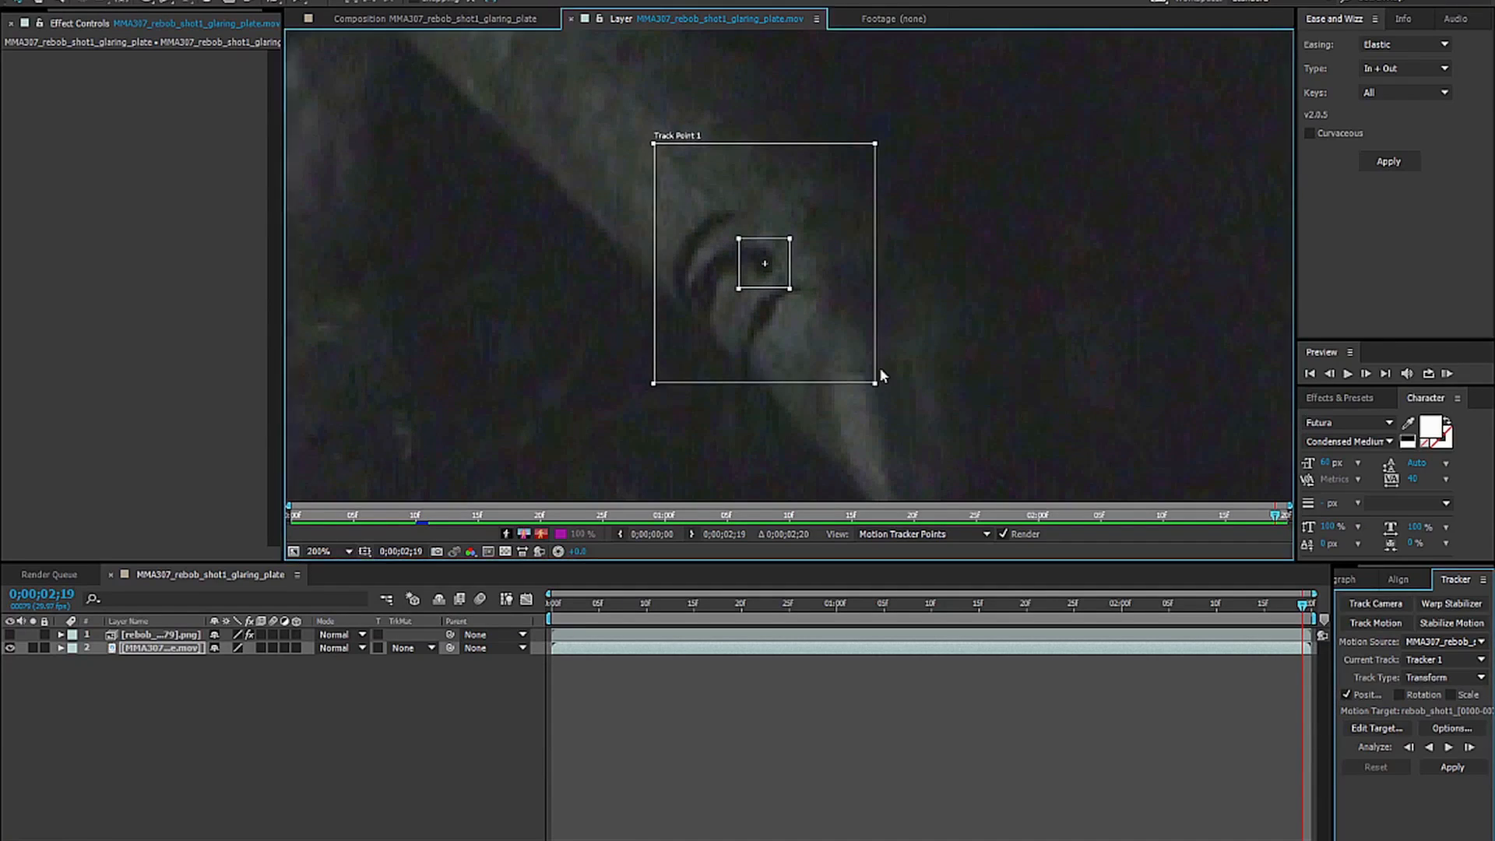
pyautogui.moveTo(821, 300); pyautogui.dragTo(820, 301)
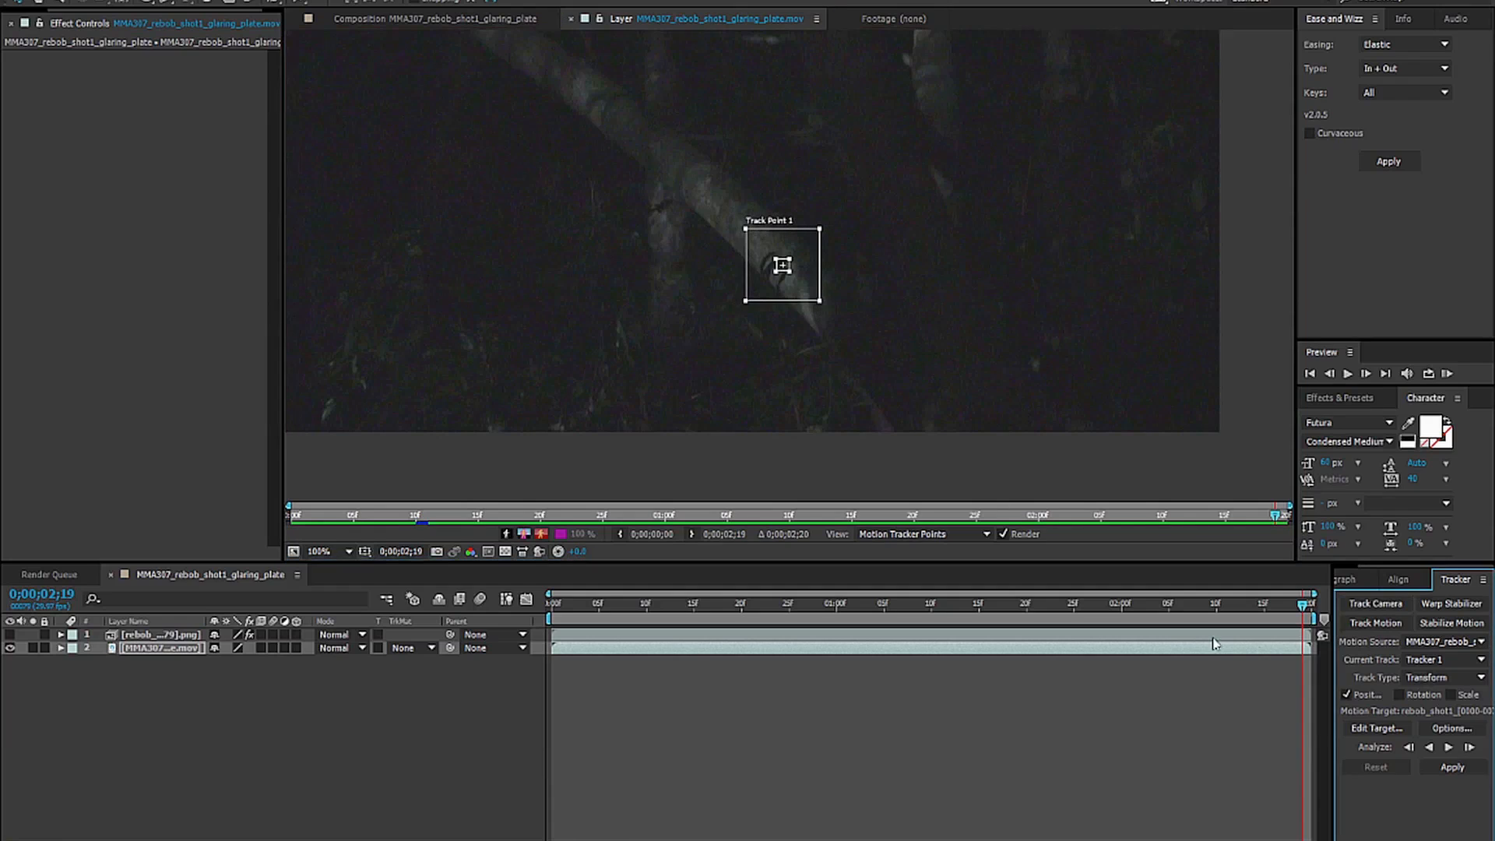
pyautogui.moveTo(1129, 334); pyautogui.dragTo(1151, 429)
pyautogui.scroll(-1, 1153, 428)
pyautogui.moveTo(1011, 315); pyautogui.dragTo(1091, 370)
pyautogui.click(1437, 735)
pyautogui.click(1432, 747)
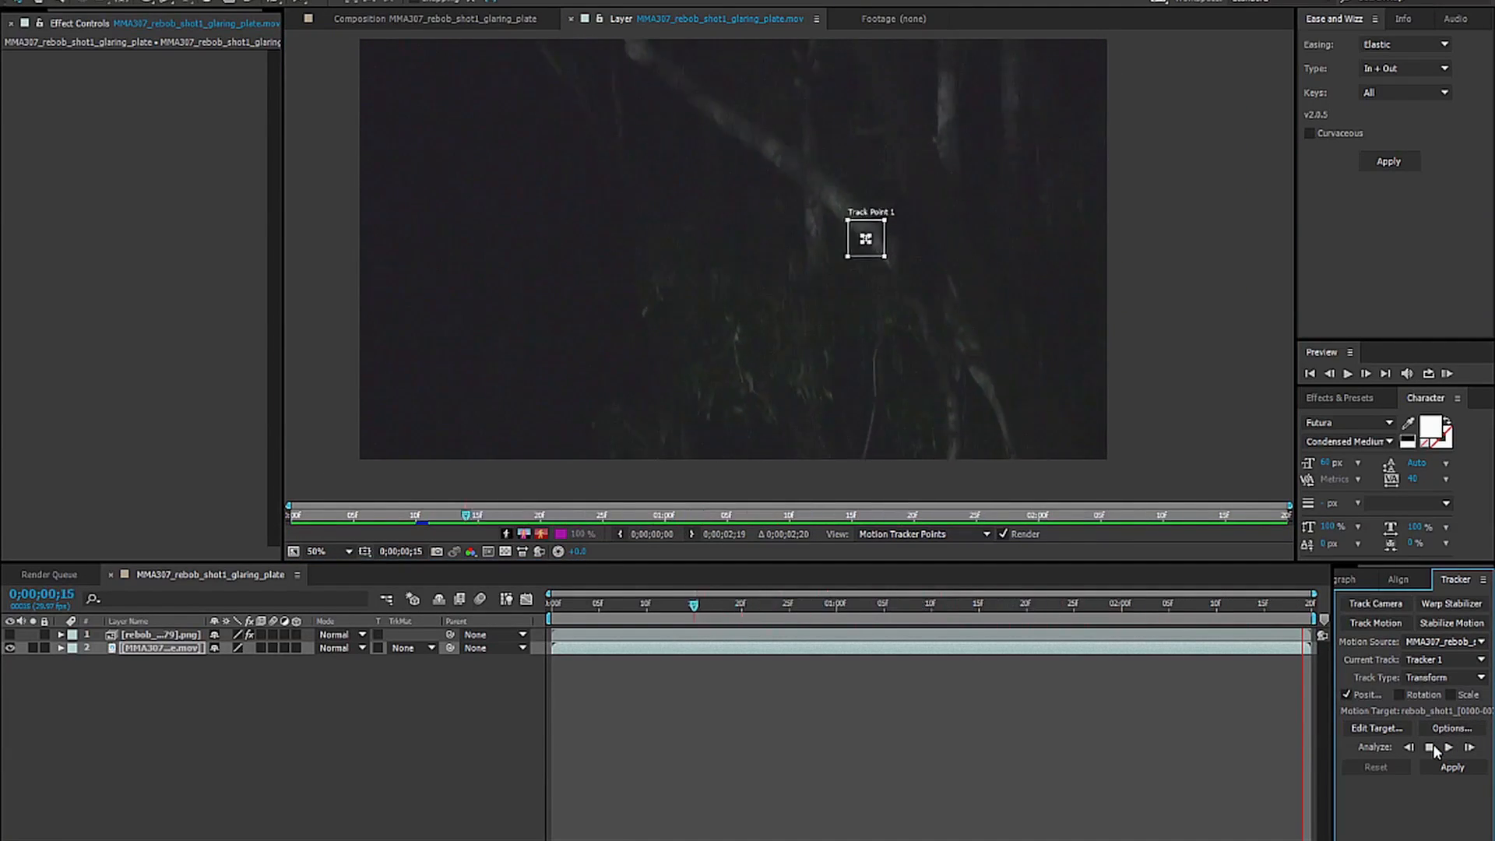
# Review the tracked path against the trunk knot between frames 0;00;00;23 and 0;00;00;17.
pyautogui.press('space')
pyautogui.press('space')
pyautogui.moveTo(987, 603); pyautogui.dragTo(765, 548)
pyautogui.scroll(1, 890, 366)
pyautogui.moveTo(1086, 144); pyautogui.dragTo(1224, 426)
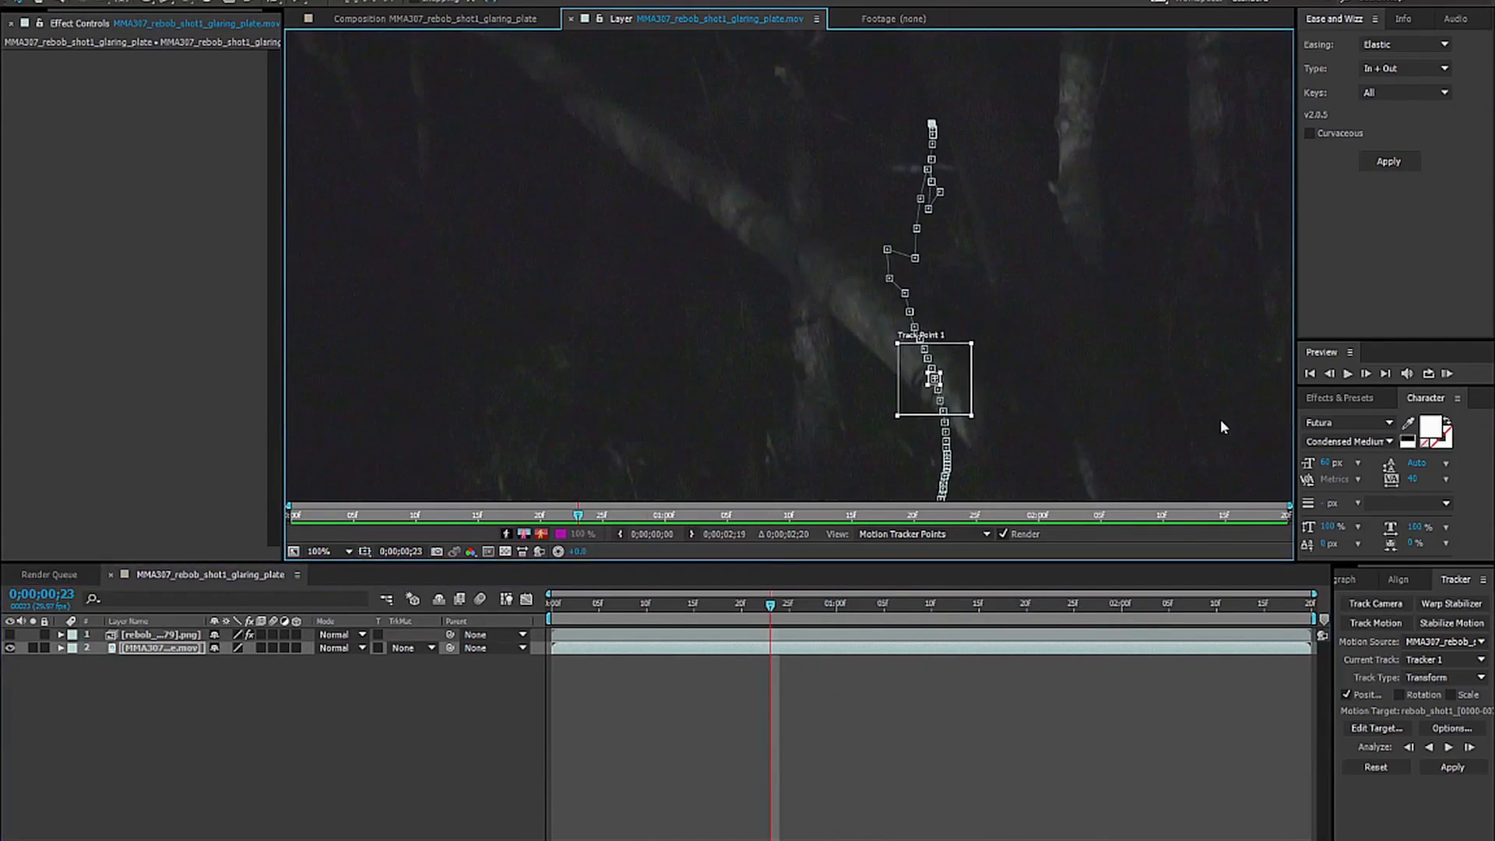
pyautogui.moveTo(768, 612); pyautogui.dragTo(717, 605)
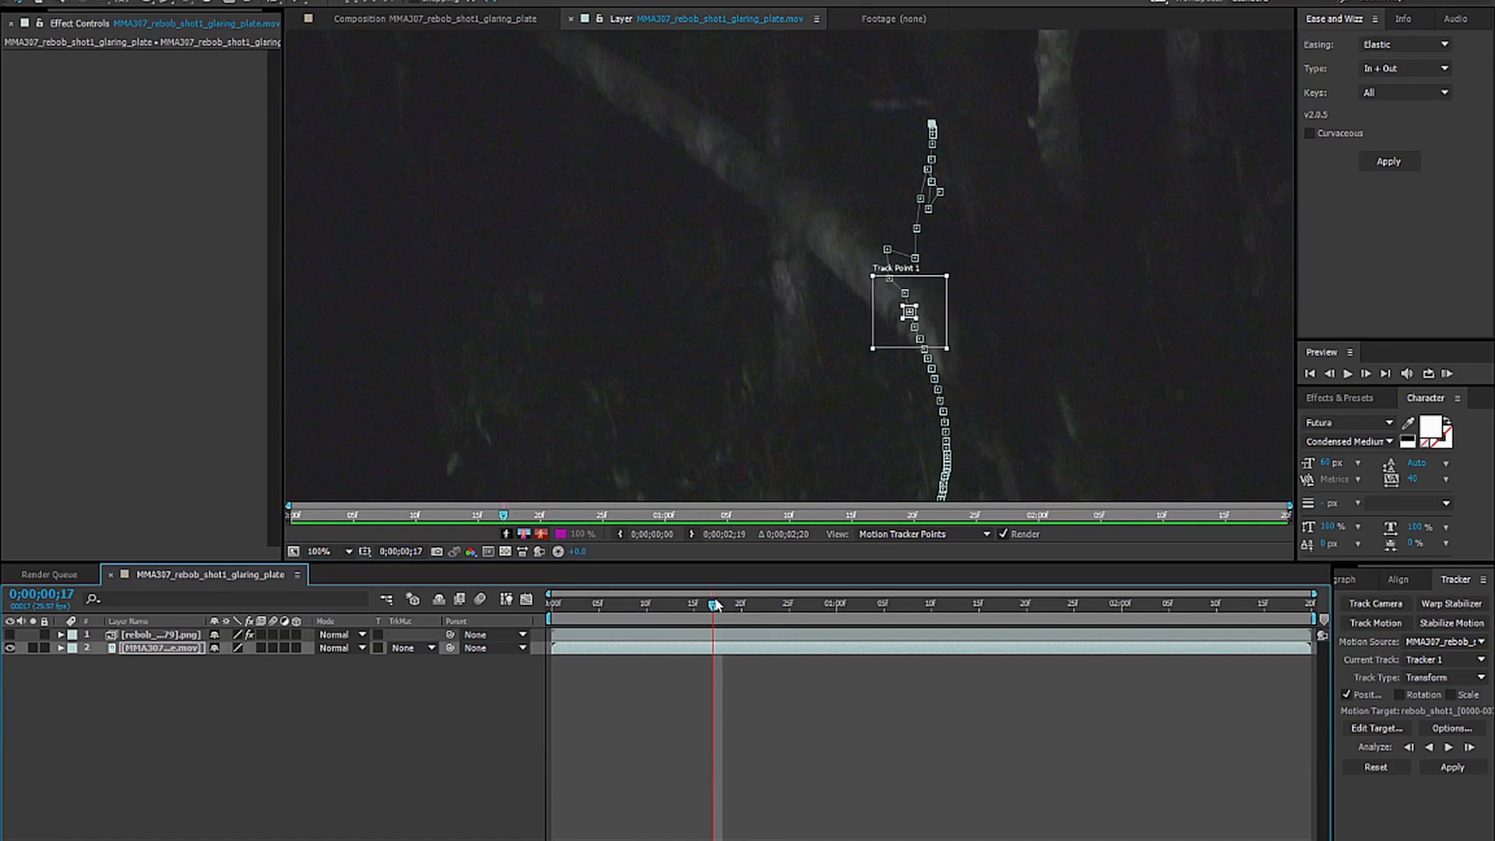
# Re-analyze the track backward one frame at a time from 0;00;00;19 to 0;00;00;17.
pyautogui.click(1411, 750)
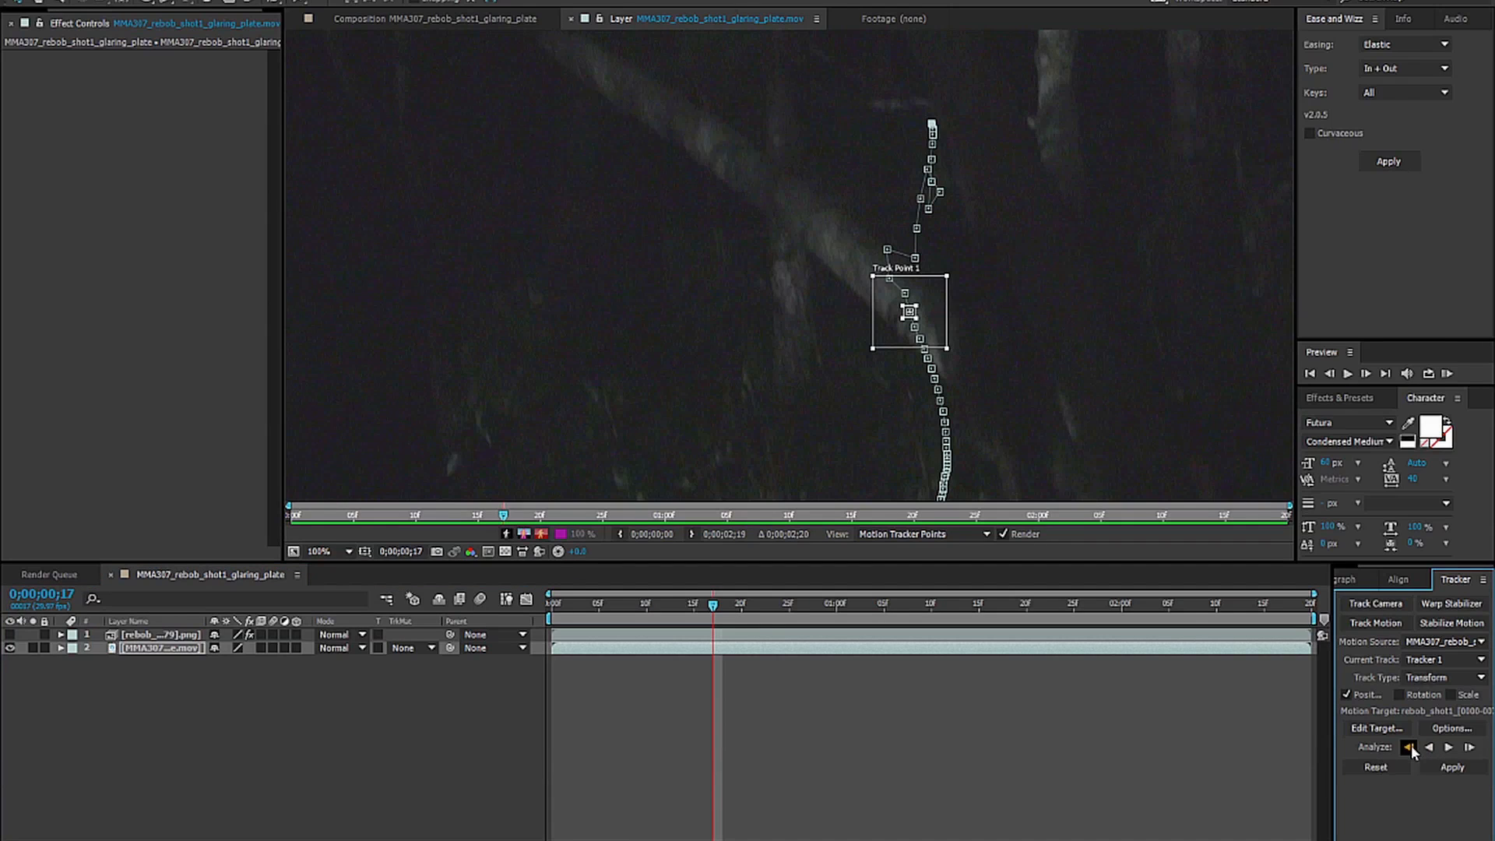
pyautogui.moveTo(704, 598); pyautogui.dragTo(742, 604)
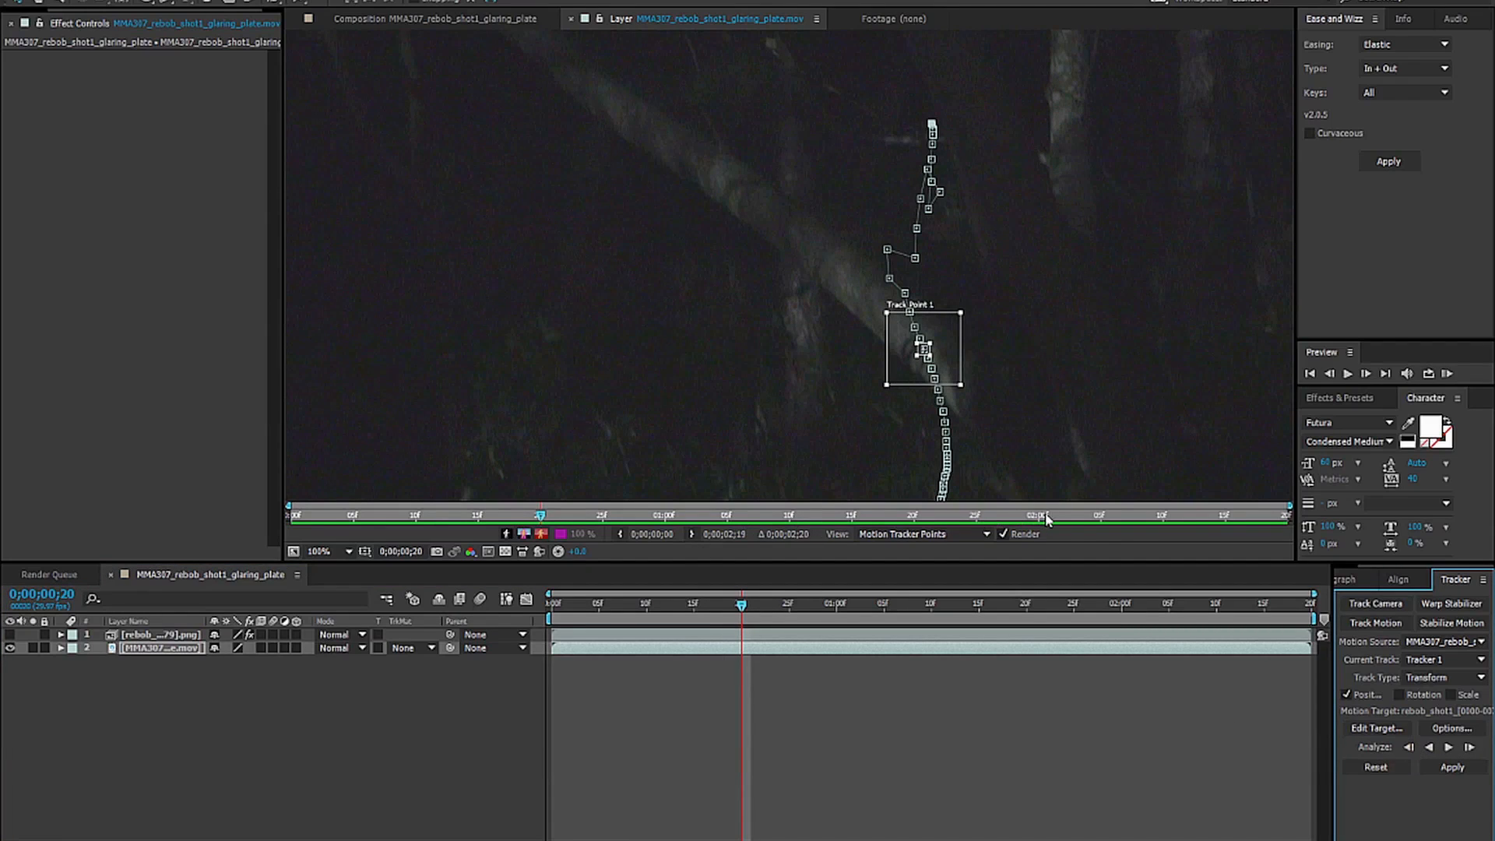
pyautogui.click(1216, 571)
pyautogui.press('pageup')
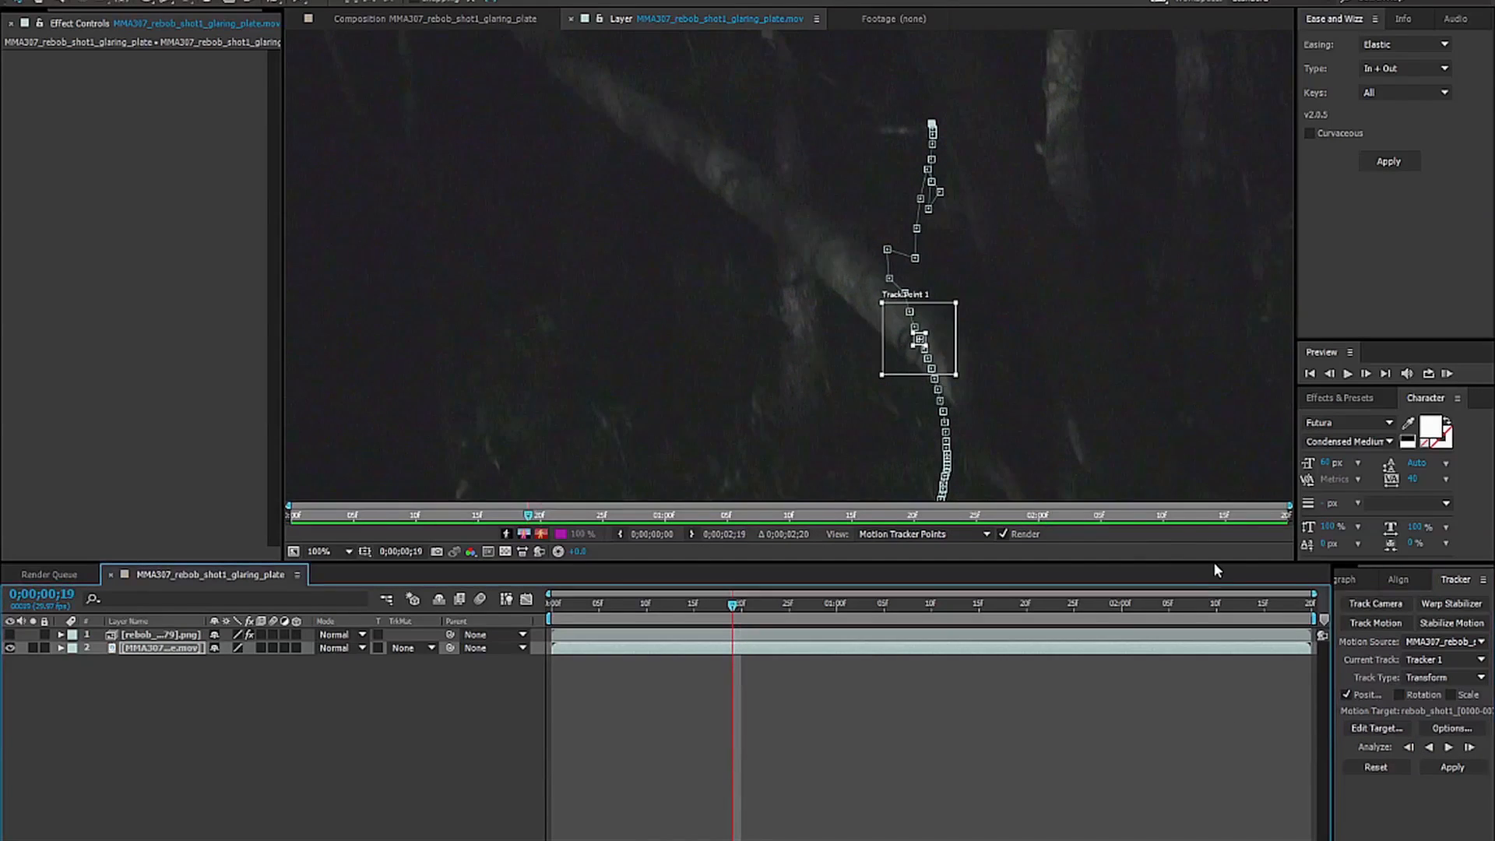
pyautogui.click(1411, 749)
pyautogui.click(1410, 749)
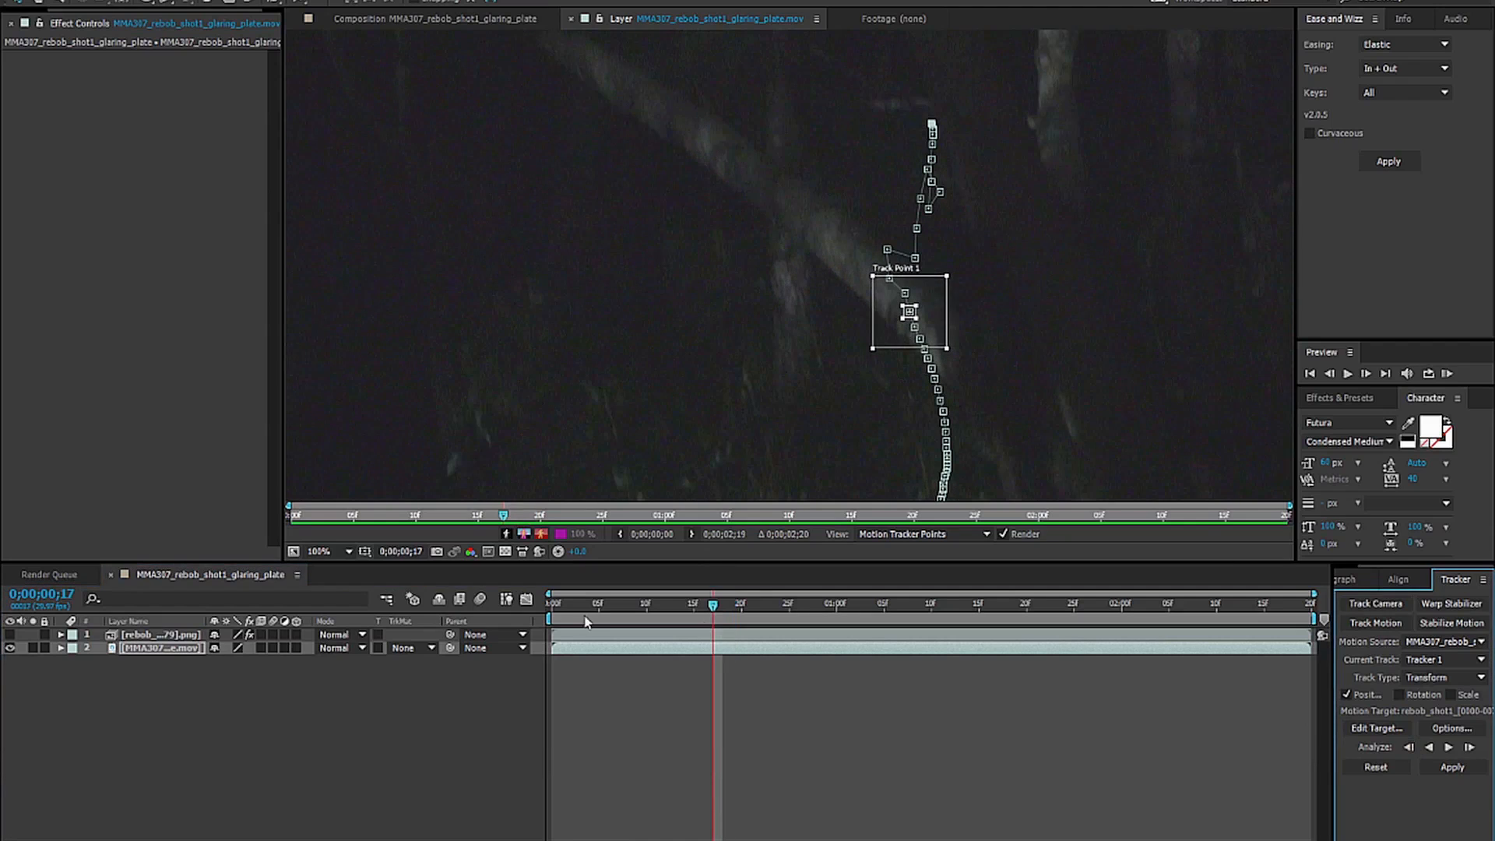
# Place Track Point 1 on the trunk knot at frame 0;00;00;00 and analyze forward to 0;00;00;10.
pyautogui.moveTo(575, 604); pyautogui.dragTo(427, 603)
pyautogui.moveTo(943, 100); pyautogui.dragTo(966, 161)
pyautogui.click(1462, 767)
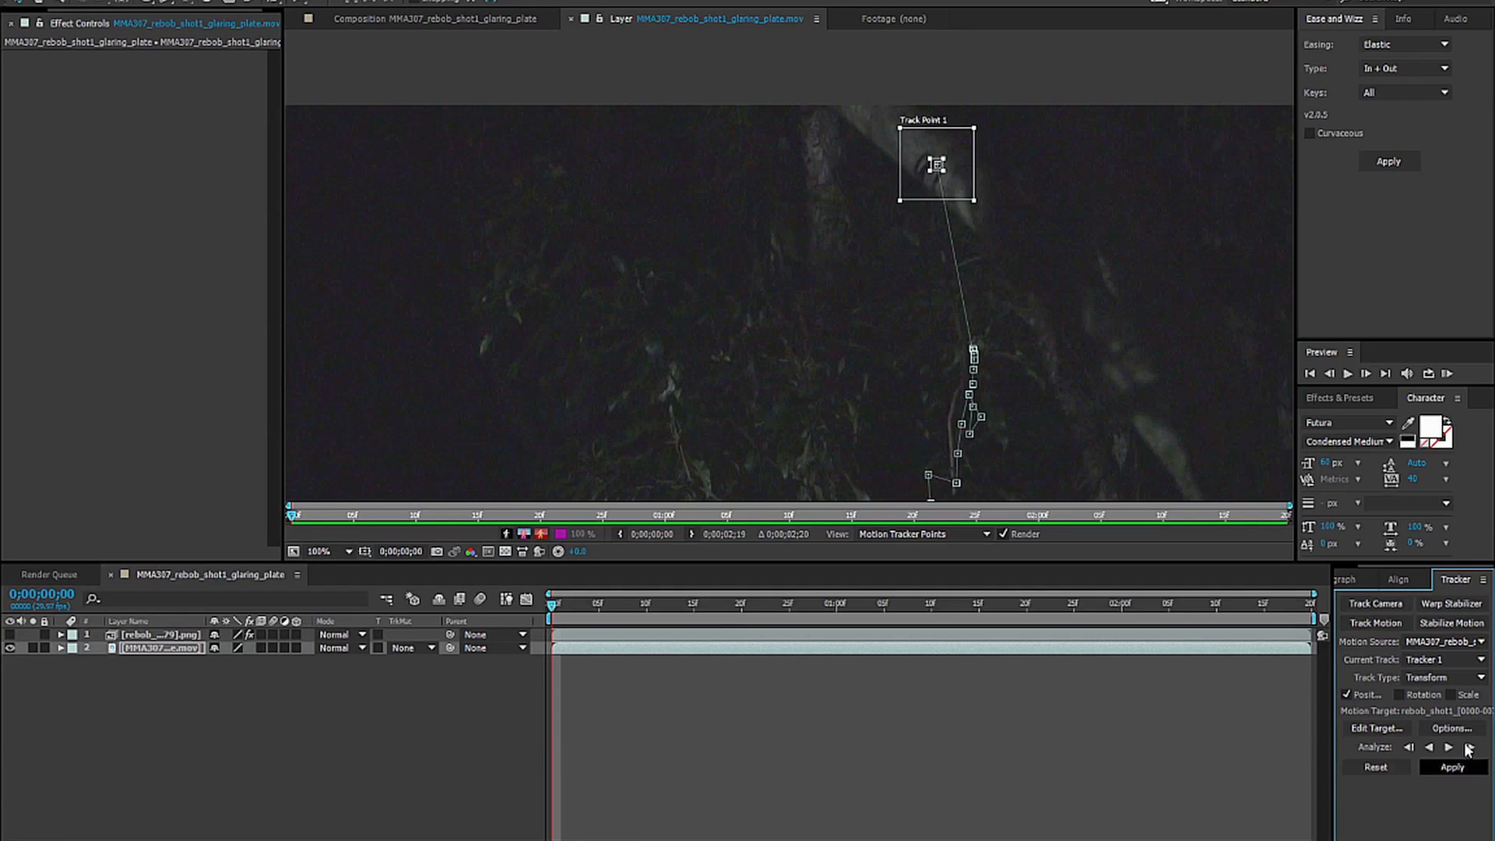
pyautogui.click(1450, 748)
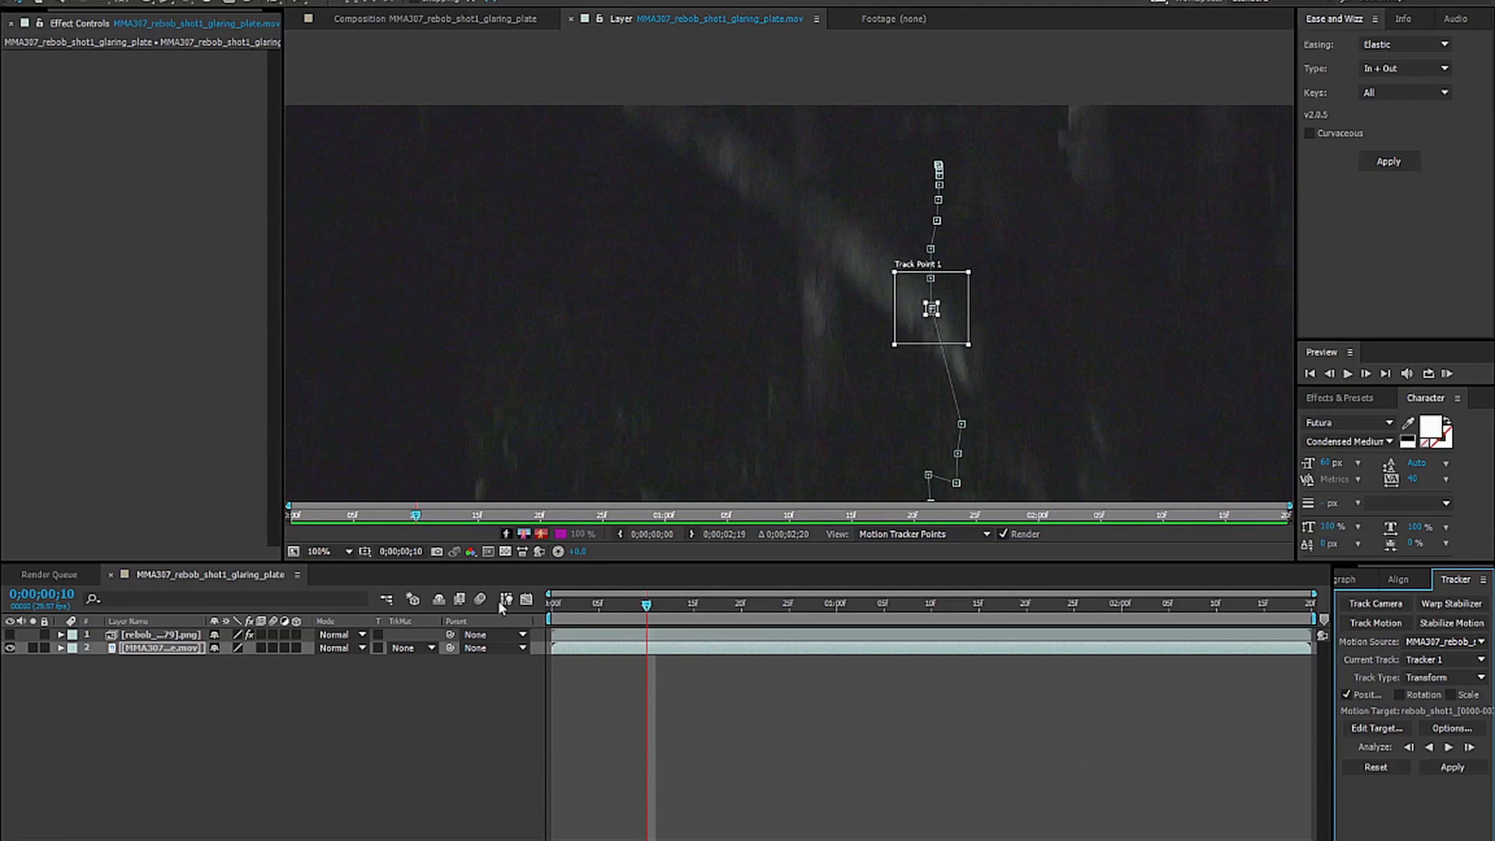
# Return to the first frame and re-analyze forward one frame at a time to 0;00;00;05.
pyautogui.moveTo(646, 606); pyautogui.dragTo(501, 608)
pyautogui.click(1470, 747)
pyautogui.click(1470, 748)
pyautogui.click(1470, 748)
pyautogui.click(1470, 747)
pyautogui.click(1470, 748)
# Continue the single-frame forward analysis past 0;00;00;05, checking Track Point 1 against the motion-blurred knot.
pyautogui.scroll(1, 1091, 249)
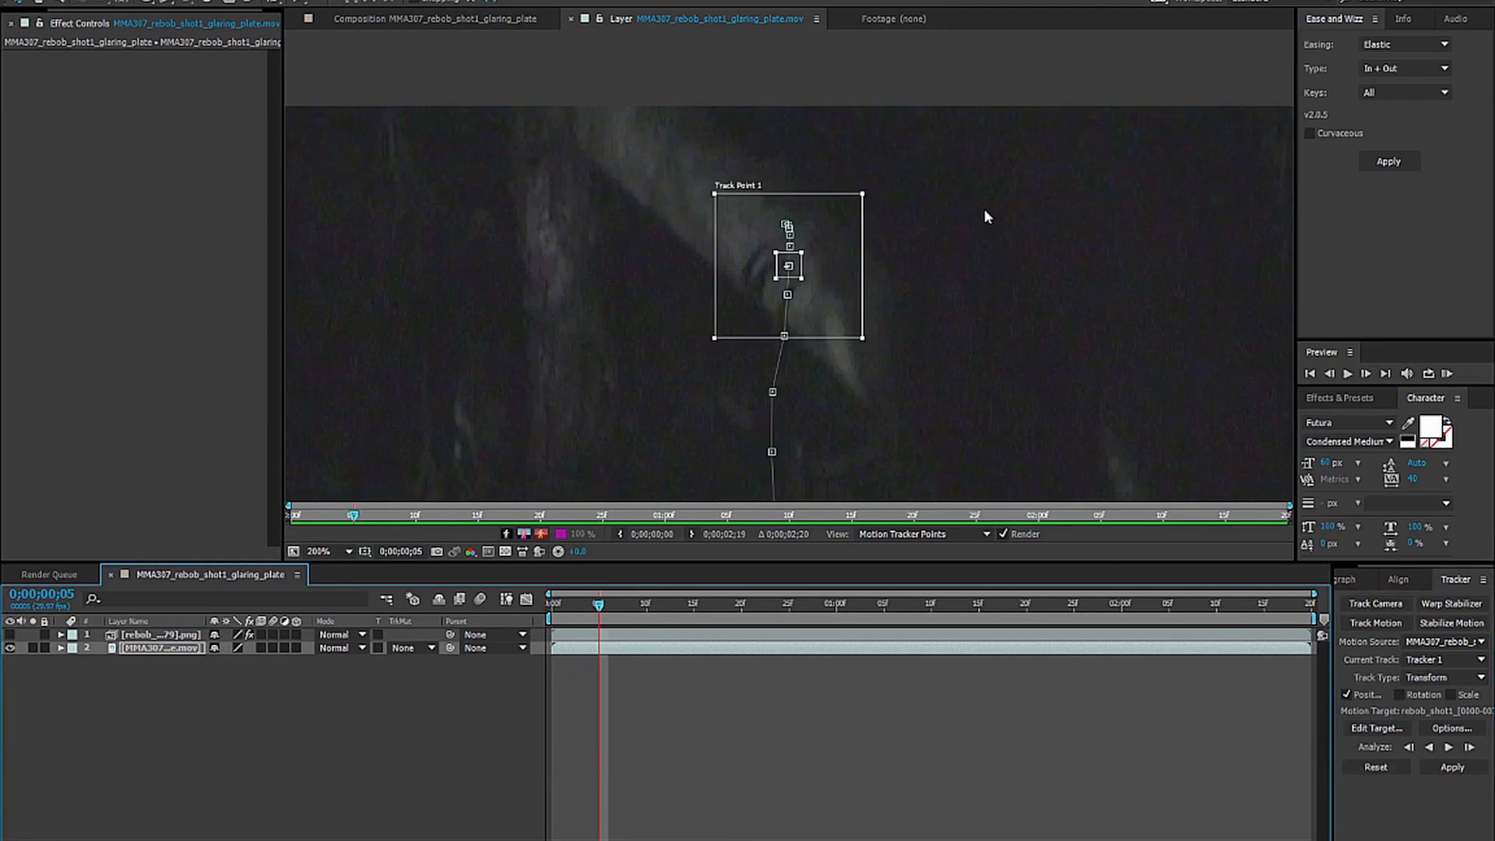
pyautogui.press('.')
pyautogui.click(1469, 748)
pyautogui.click(1470, 747)
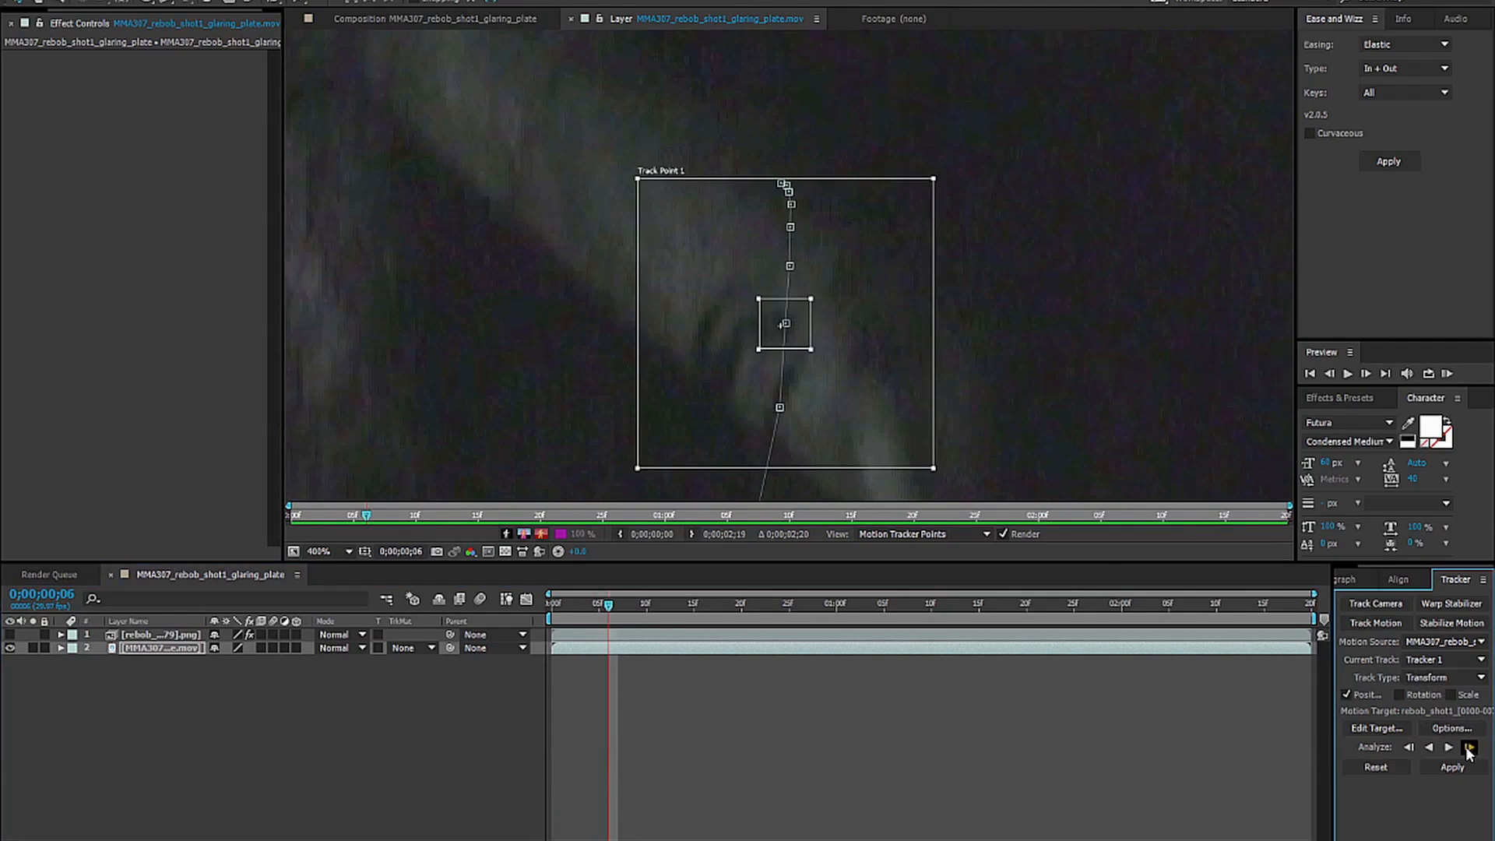
pyautogui.press(',')
pyautogui.press(',')
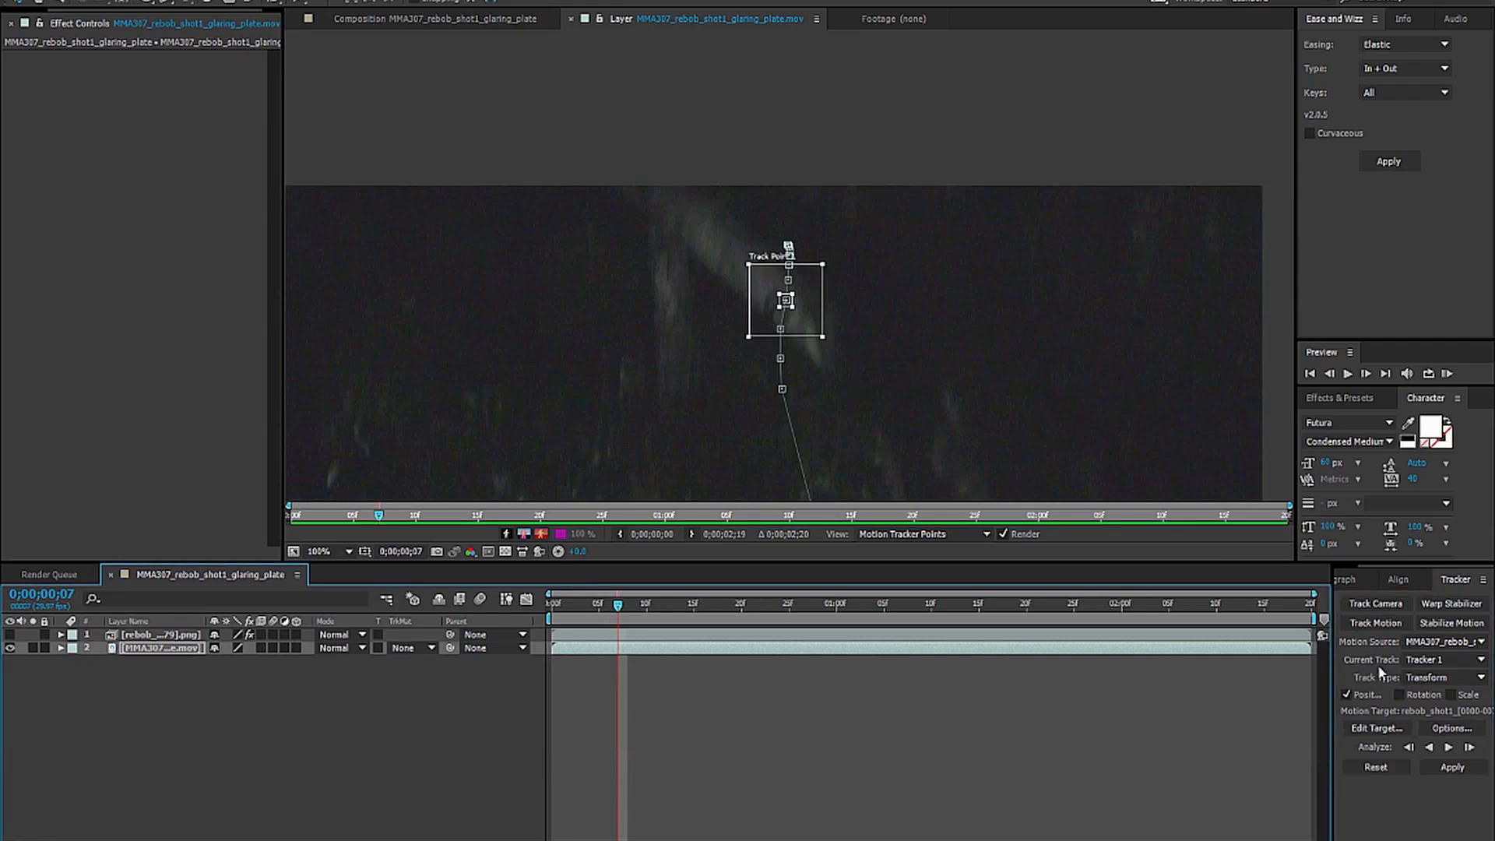
pyautogui.click(1470, 747)
pyautogui.click(1469, 748)
# Realign Track Point 1 with the trunk knot frame by frame from 0;00;00;07 to 0;00;00;10.
pyautogui.scroll(1, 796, 336)
pyautogui.moveTo(826, 294); pyautogui.dragTo(829, 294)
pyautogui.click(961, 340)
pyautogui.press('pagedown')
pyautogui.moveTo(948, 357); pyautogui.dragTo(940, 186)
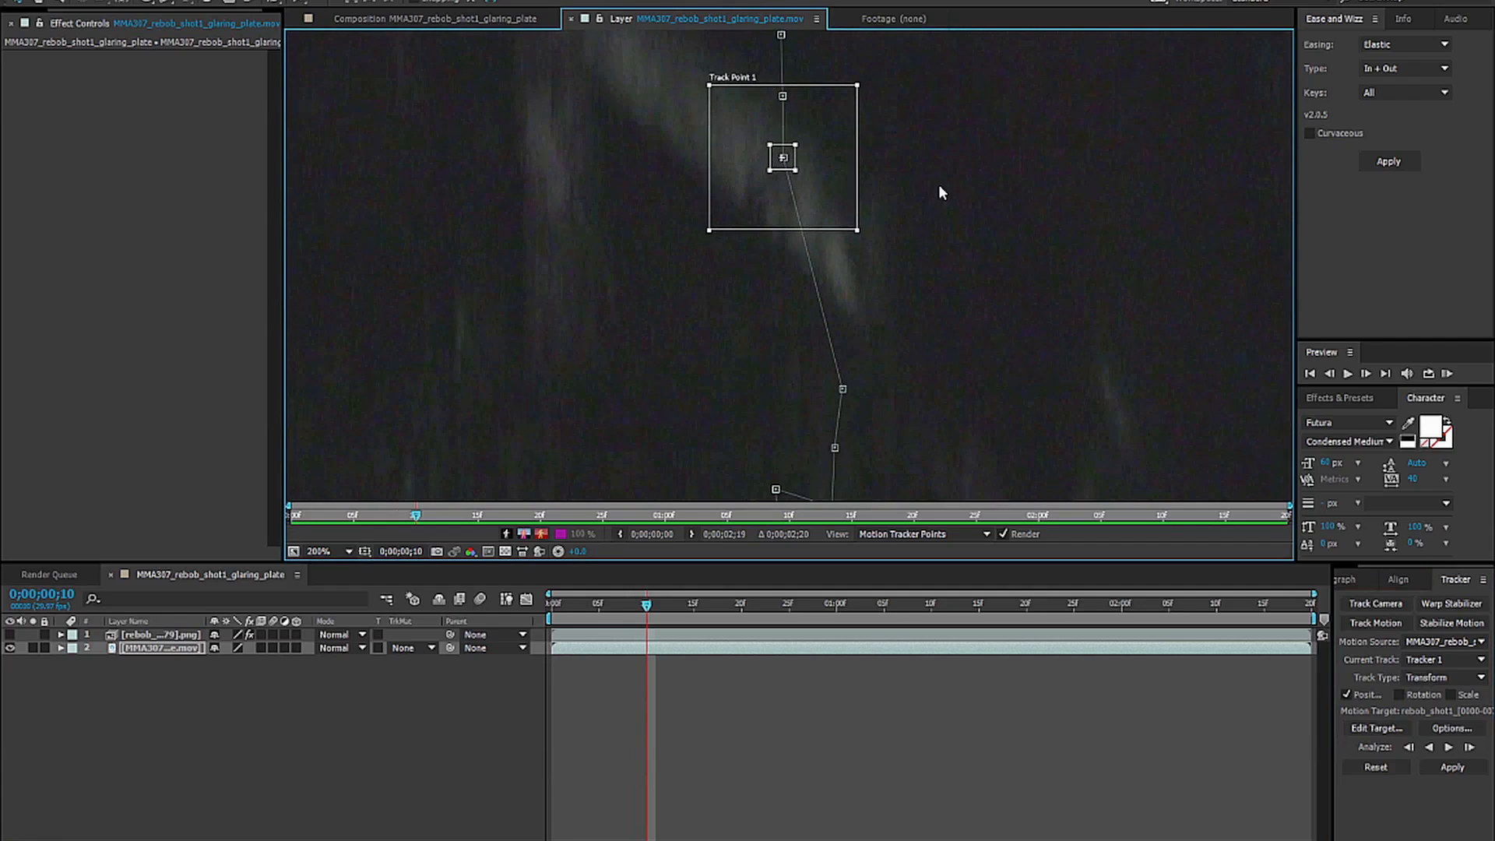
# Reposition Track Point 1 on the blurred trunk knot at frames 0;00;00;10 and 0;00;00;11.
pyautogui.moveTo(837, 188); pyautogui.dragTo(838, 197)
pyautogui.click(961, 212)
pyautogui.press('pagedown')
pyautogui.moveTo(988, 366); pyautogui.dragTo(955, 223)
pyautogui.moveTo(846, 194); pyautogui.dragTo(783, 56)
pyautogui.moveTo(990, 118); pyautogui.dragTo(1022, 268)
pyautogui.moveTo(803, 279); pyautogui.dragTo(818, 304)
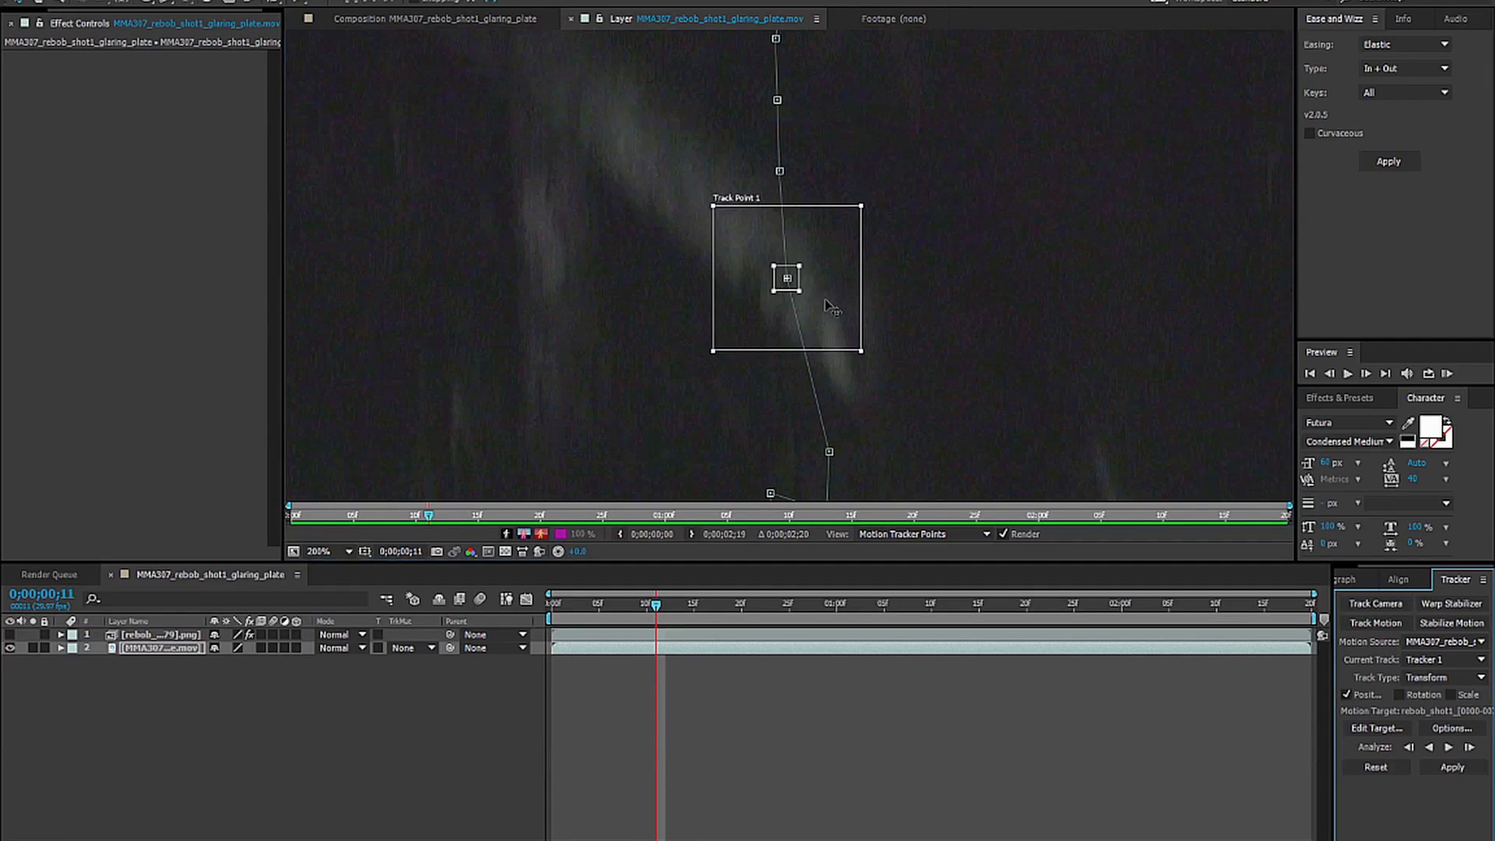
# Compare Track Point 1 at 0;00;00;11 with the preceding frame and advance the correction to 0;00;00;13.
pyautogui.press('pageup')
pyautogui.press('pagedown')
pyautogui.moveTo(824, 261)
pyautogui.mouseDown()
pyautogui.moveTo(867, 174)
pyautogui.moveTo(721, 124)
pyautogui.moveTo(829, 234)
pyautogui.mouseUp()
pyautogui.press('pagedown')
pyautogui.press('pagedown')
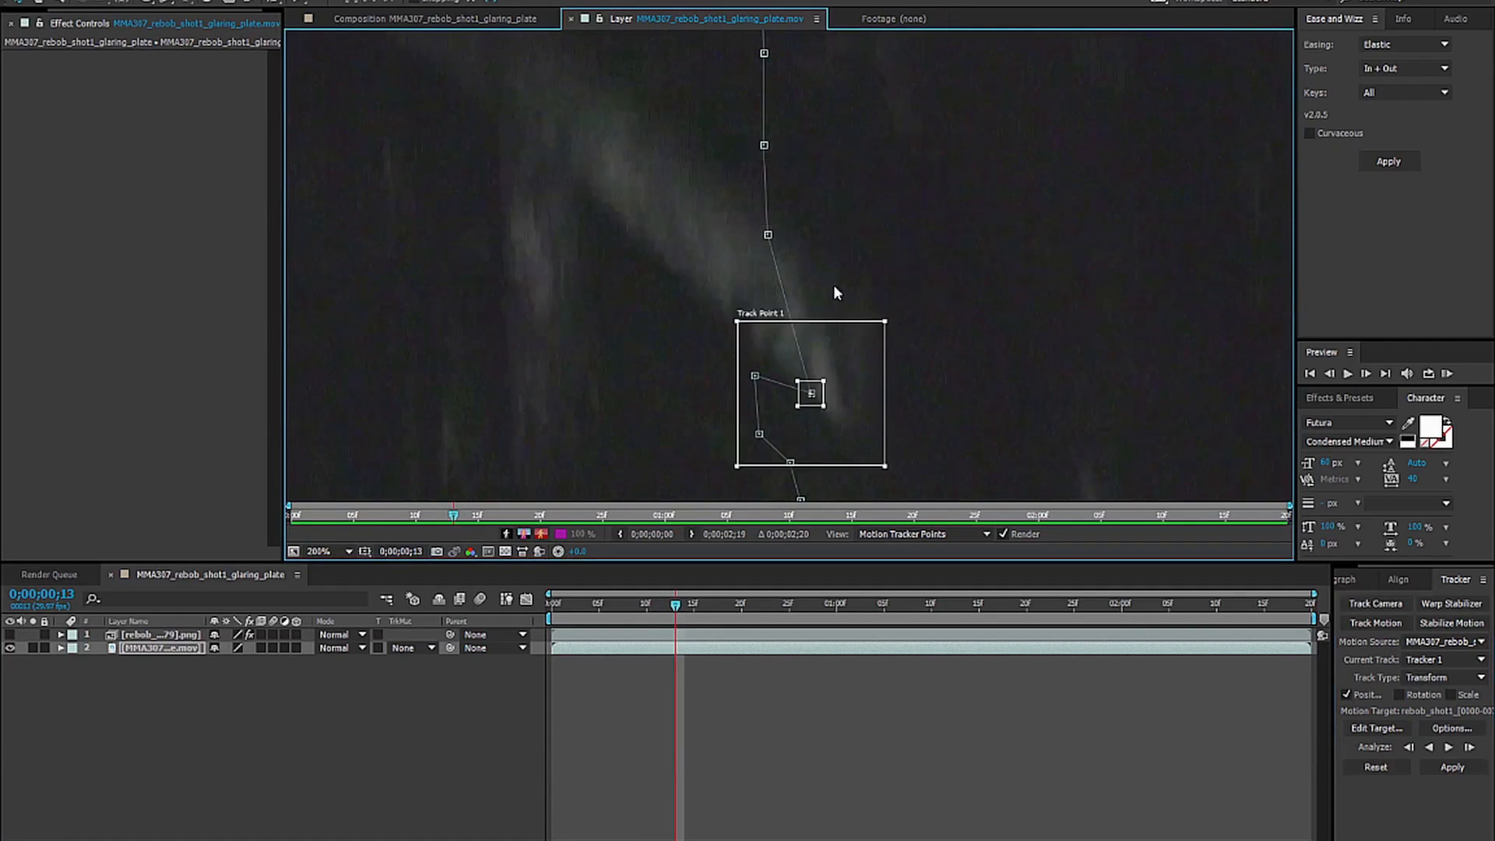
# Move Track Point 1 onto the trunk knot at 0;00;00;13 and correct it on the following frames.
pyautogui.moveTo(851, 408); pyautogui.dragTo(972, 186)
pyautogui.press('pagedown')
pyautogui.moveTo(917, 246); pyautogui.dragTo(917, 245)
pyautogui.press('pagedown')
pyautogui.moveTo(935, 317)
pyautogui.mouseDown()
pyautogui.moveTo(943, 301)
pyautogui.moveTo(955, 346)
pyautogui.moveTo(944, 321)
pyautogui.mouseUp()
pyautogui.press('pagedown')
pyautogui.press('pagedown')
# Go back to 0;00;00;14, fine-tune Track Point 1 on the knot and compare it with 0;00;00;13.
pyautogui.press('pageup')
pyautogui.press('pageup')
pyautogui.press('pageup')
pyautogui.click(948, 257)
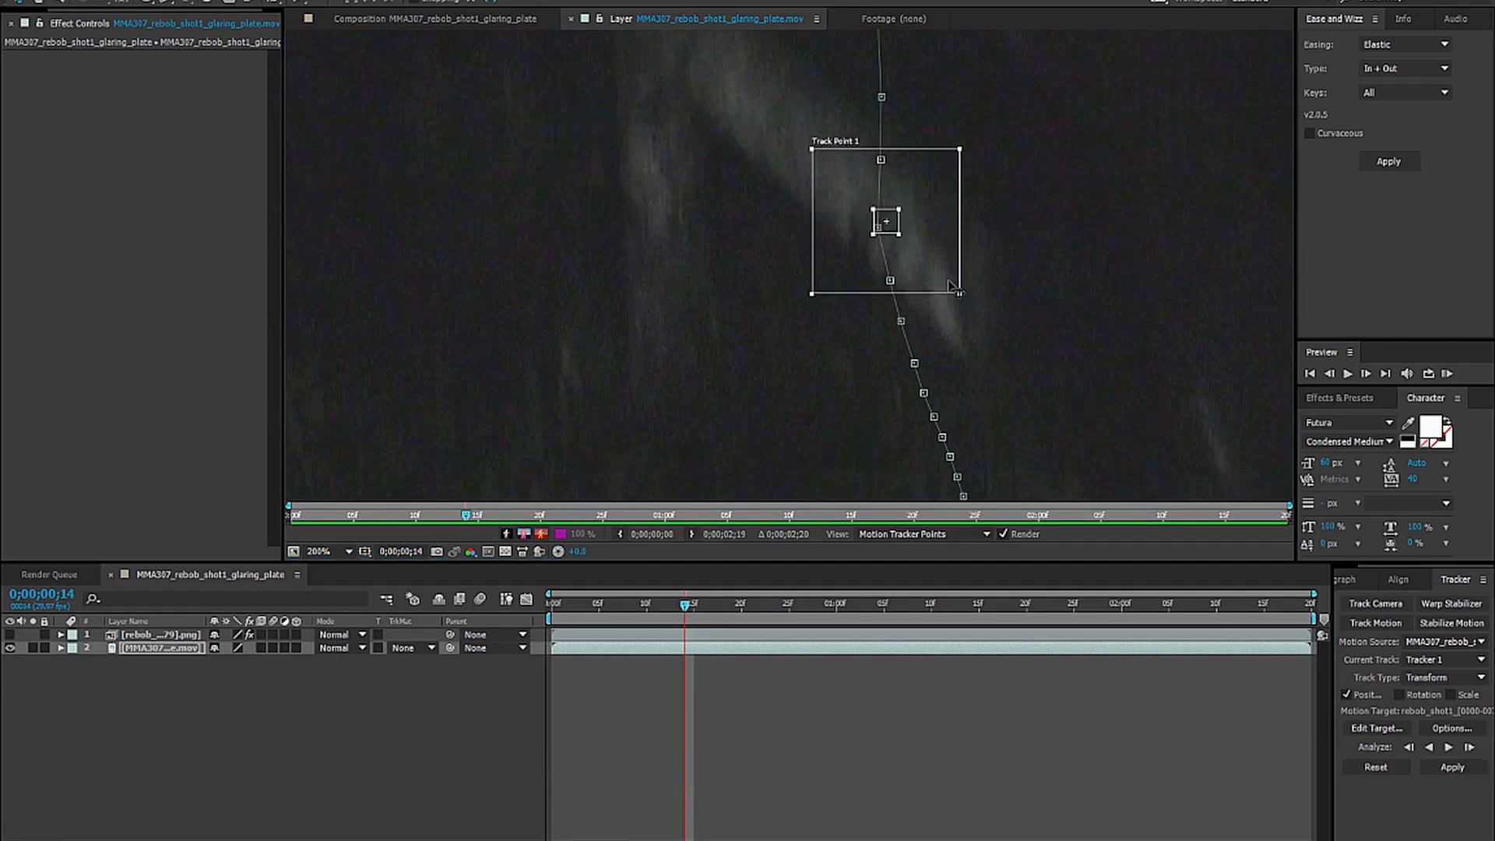
pyautogui.press('pageup')
pyautogui.press('pagedown')
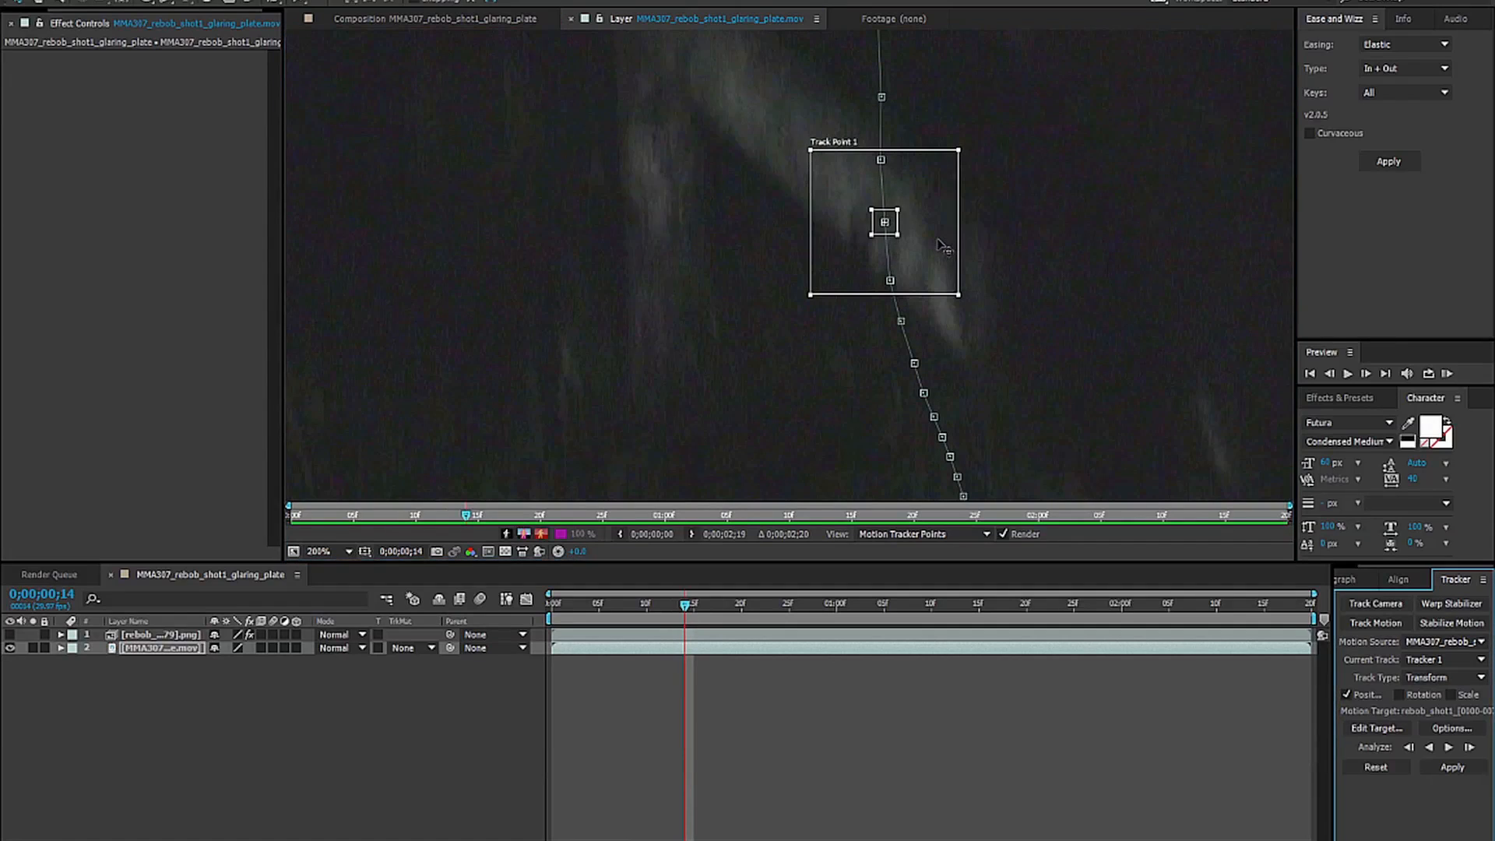
pyautogui.press('pageup')
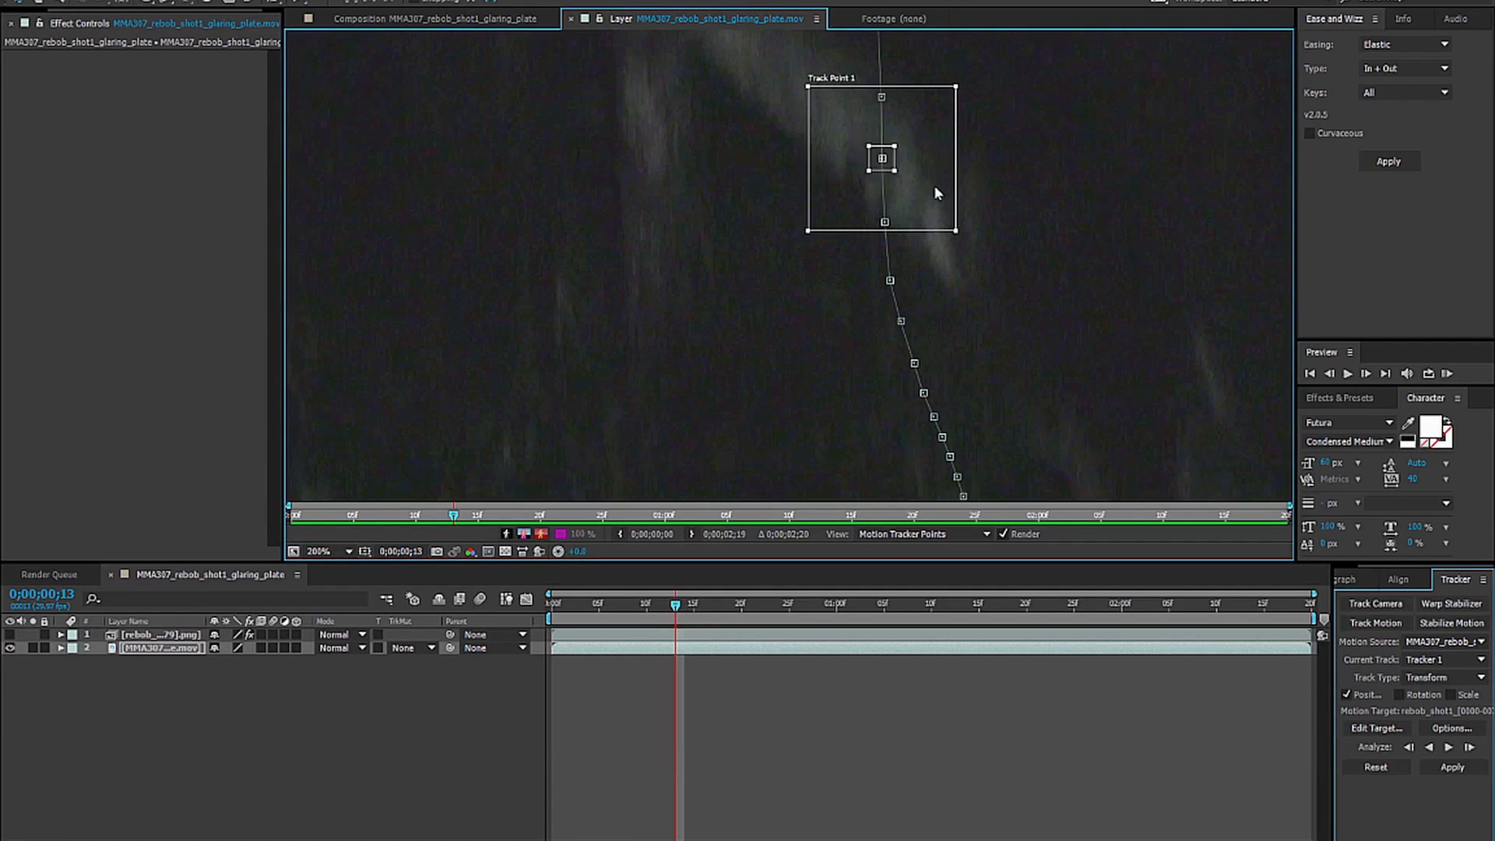
pyautogui.press(',')
pyautogui.press(',')
# Step through the frames from 0;00;00;13 back to 0;00;00;08, examining Track Point 1 against the trunk knot.
pyautogui.moveTo(920, 351); pyautogui.dragTo(914, 330)
pyautogui.click(676, 747)
pyautogui.scroll(1, 865, 289)
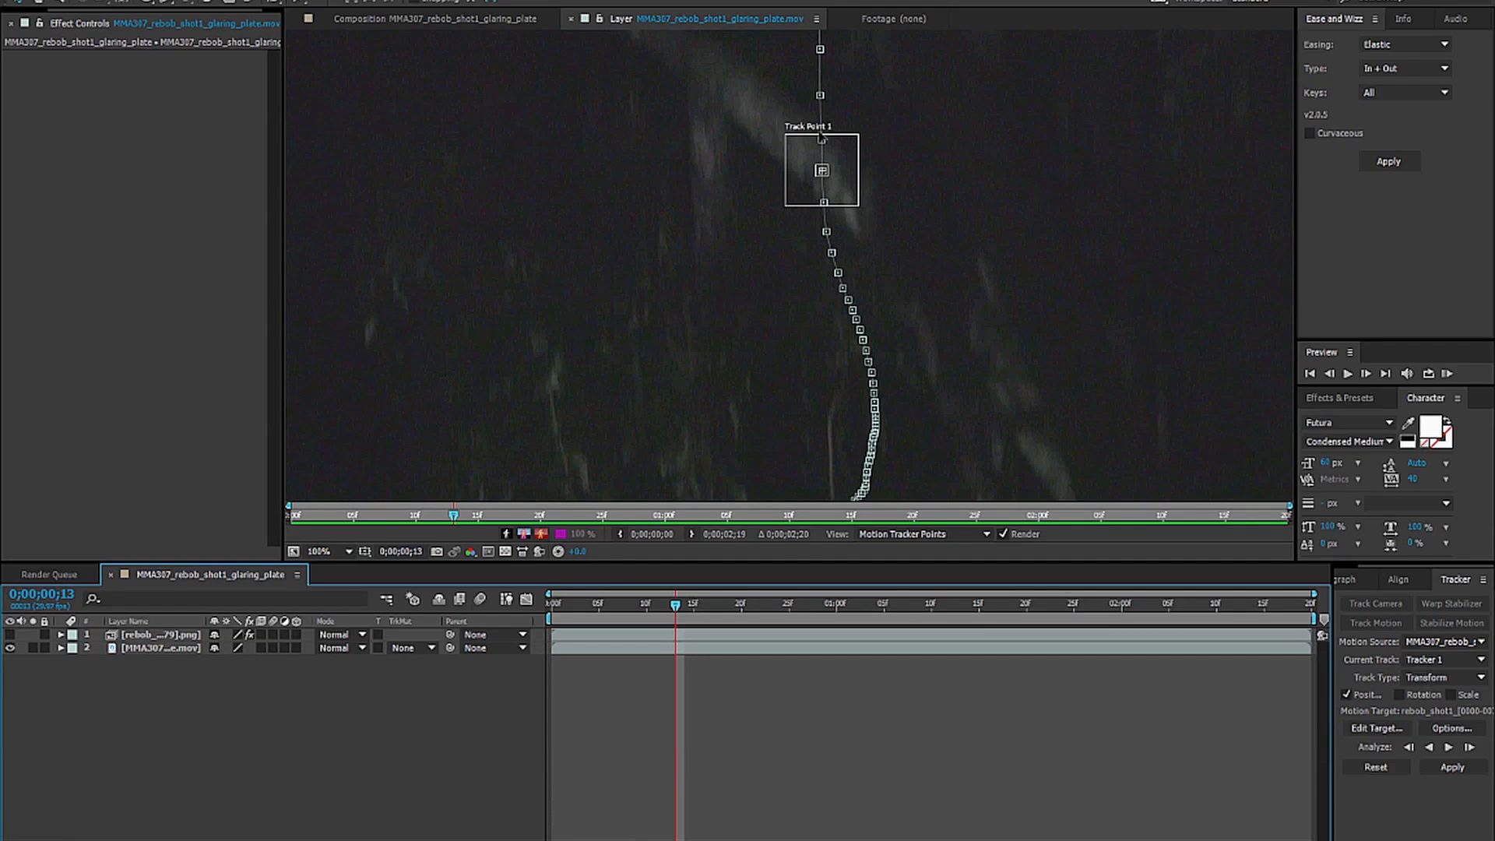
pyautogui.scroll(-1, 899, 190)
pyautogui.scroll(2, 875, 307)
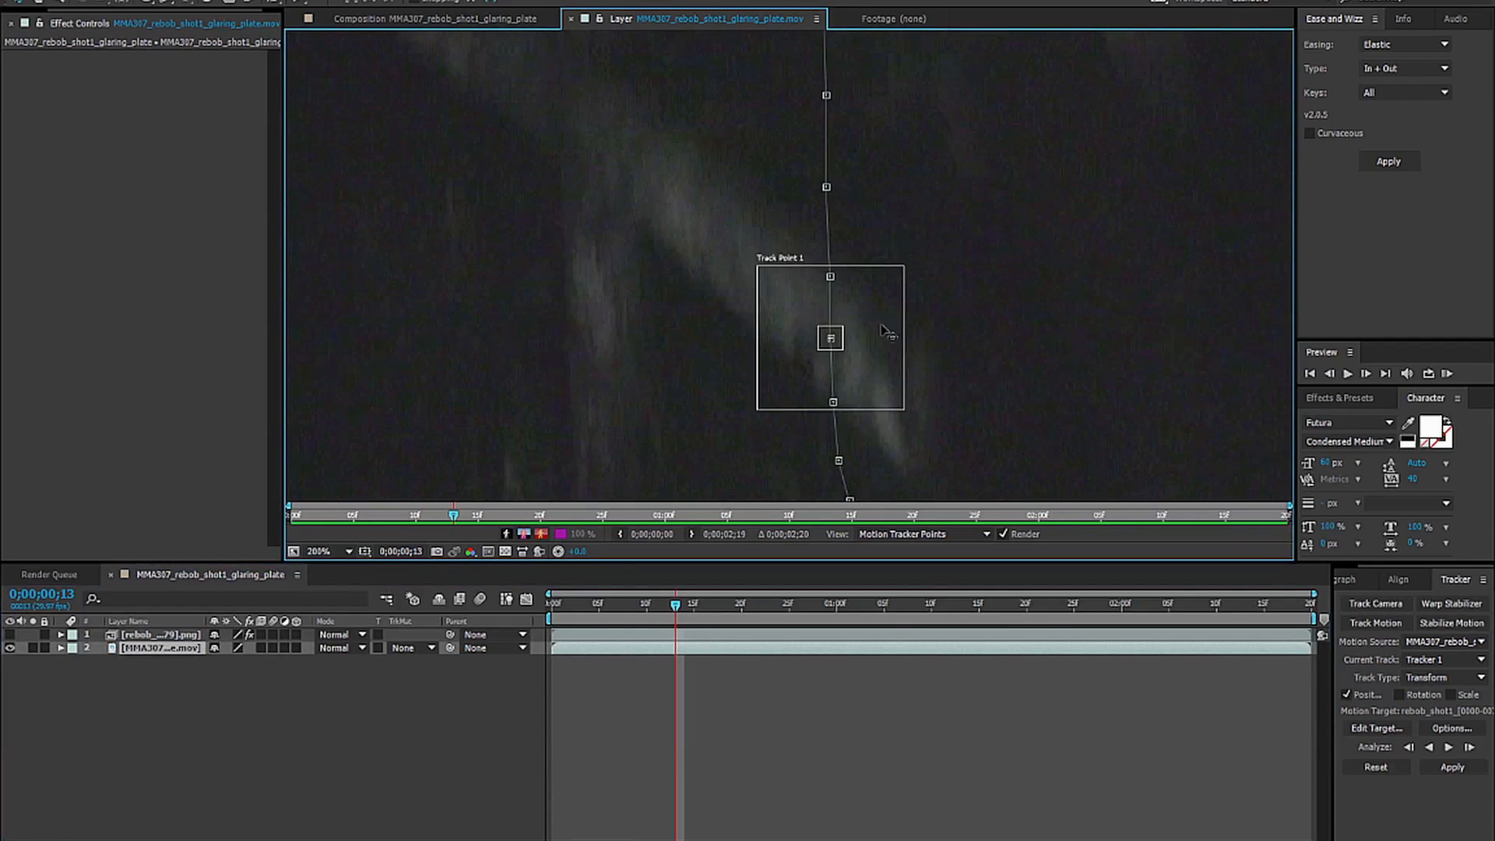
pyautogui.press('pageup')
pyautogui.click(888, 310)
pyautogui.press('pageup')
pyautogui.press('pageup')
pyautogui.press('pagedown')
pyautogui.press('pagedown')
pyautogui.press('pagedown')
pyautogui.press('pageup')
pyautogui.press('pageup')
pyautogui.moveTo(954, 185); pyautogui.dragTo(950, 317)
pyautogui.press('pageup')
pyautogui.press('pageup')
pyautogui.moveTo(992, 143); pyautogui.dragTo(980, 272)
pyautogui.press('pageup')
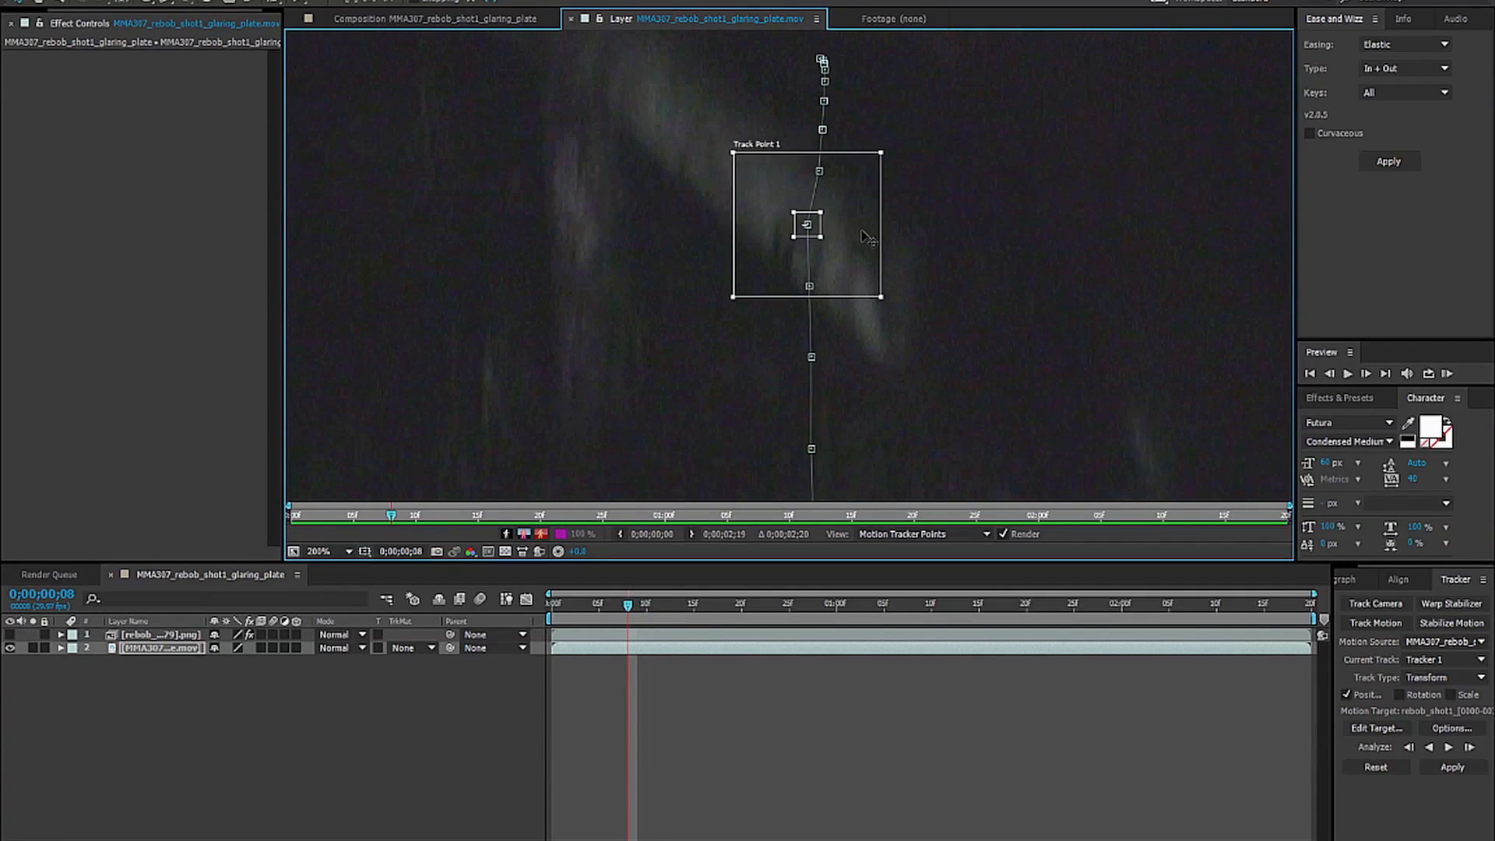
pyautogui.moveTo(956, 180); pyautogui.dragTo(952, 267)
# Nudge Track Point 1 slightly up and to the left at frame 0;00;00;10 to match the trunk knot.
pyautogui.press('pagedown')
pyautogui.press('pagedown')
pyautogui.moveTo(954, 335); pyautogui.dragTo(951, 208)
pyautogui.click(841, 319)
pyautogui.moveTo(871, 333); pyautogui.dragTo(871, 337)
pyautogui.press('Up')
pyautogui.press('Left')
pyautogui.press('Left')
pyautogui.press('Up')
pyautogui.press('Left')
pyautogui.press('Left')
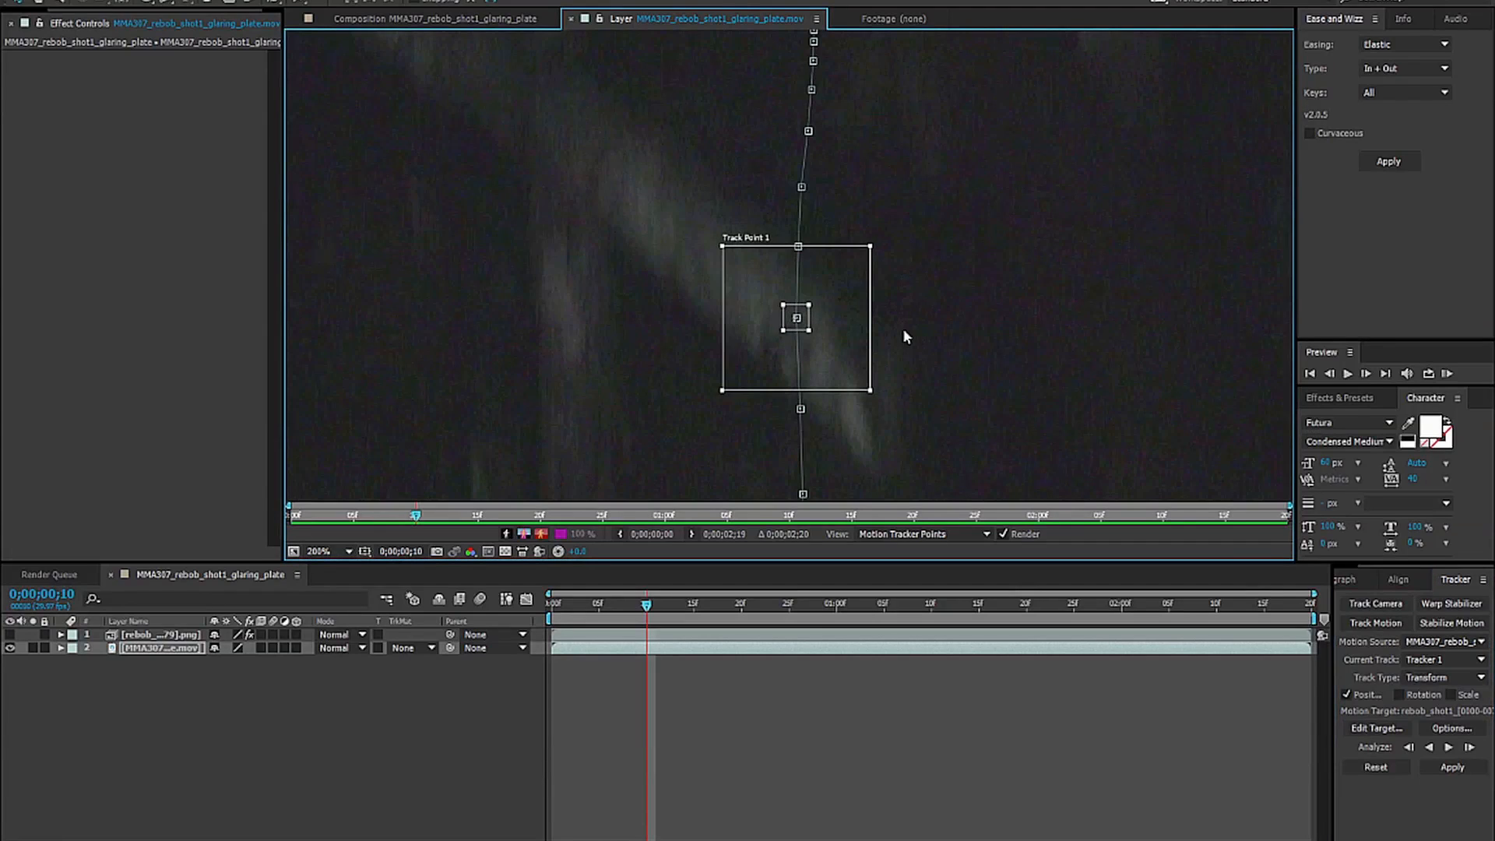
# Fine-tune the vertical position of Track Point 1 at frame 0;00;00;11, comparing it with the neighbouring frames.
pyautogui.press(',')
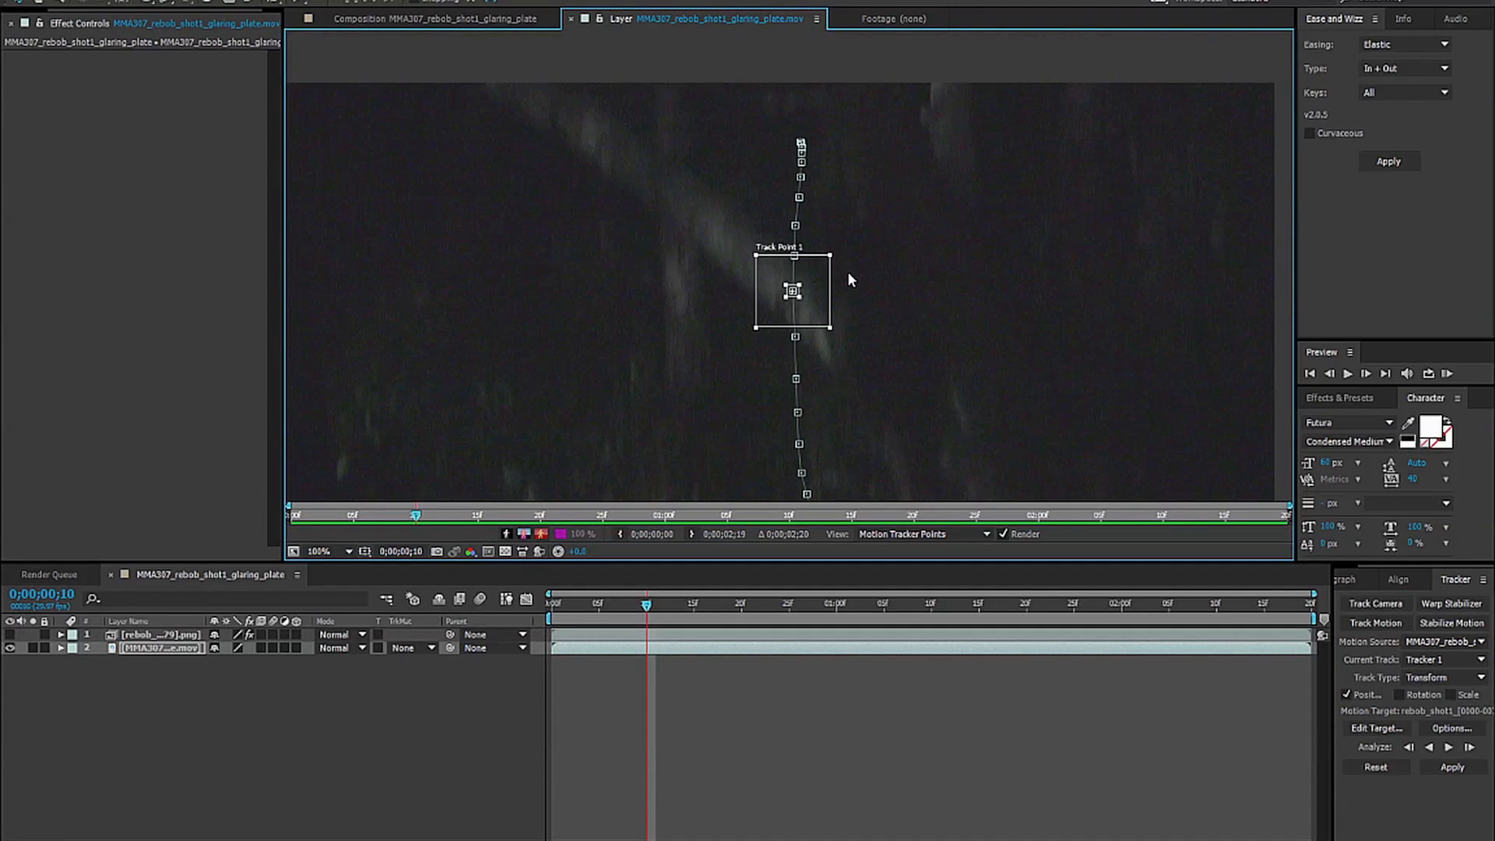
pyautogui.press('pagedown')
pyautogui.press('pagedown')
pyautogui.press('pageup')
pyautogui.press('Down')
pyautogui.press('Down')
pyautogui.press('Up')
pyautogui.press('Up')
pyautogui.press('Up')
pyautogui.press('Down')
pyautogui.press('Down')
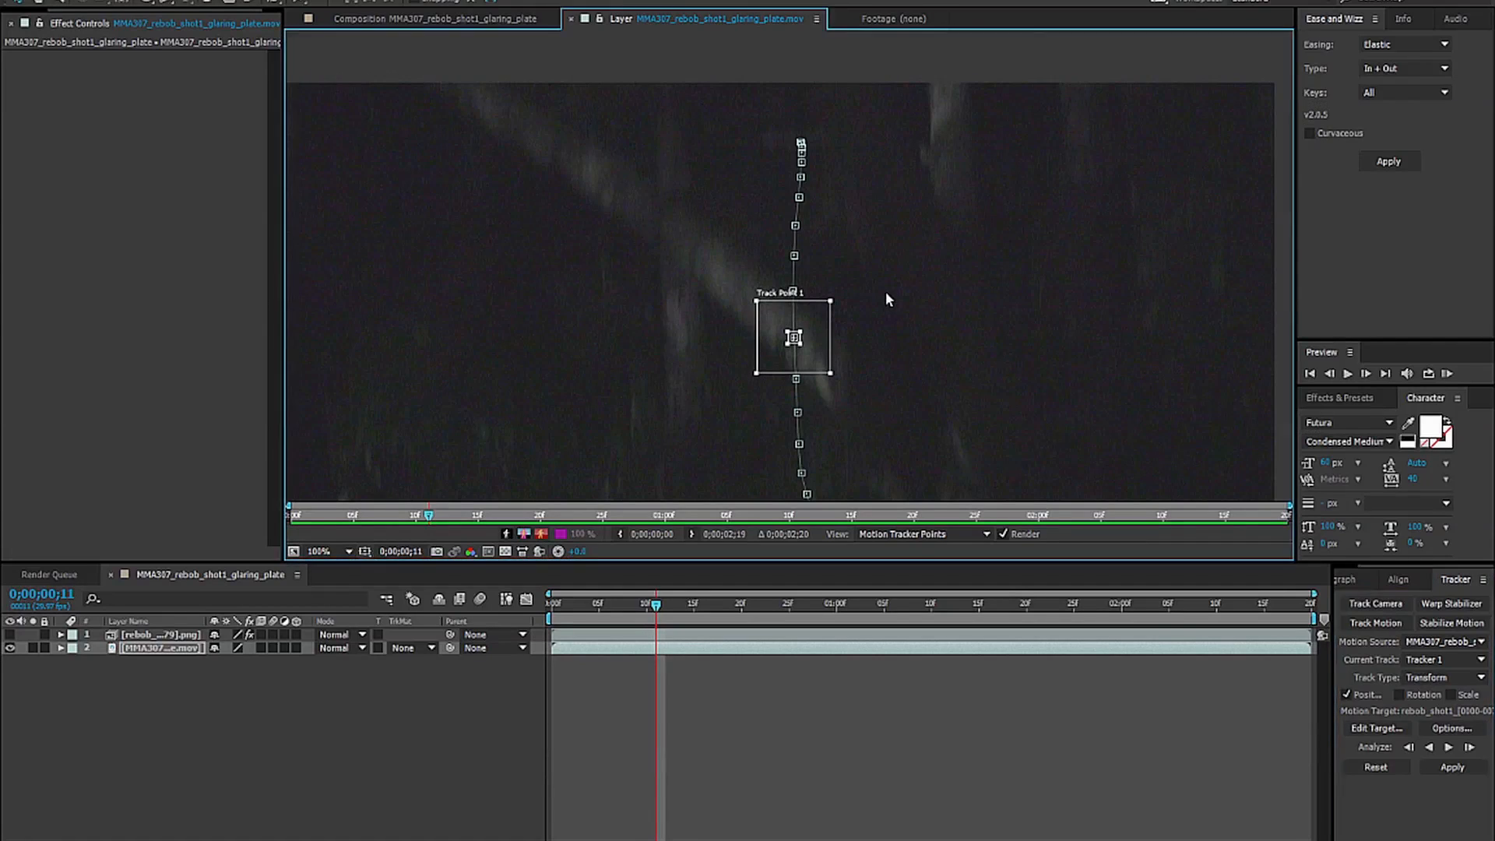
pyautogui.press('Up')
pyautogui.press('Up')
pyautogui.press('Up')
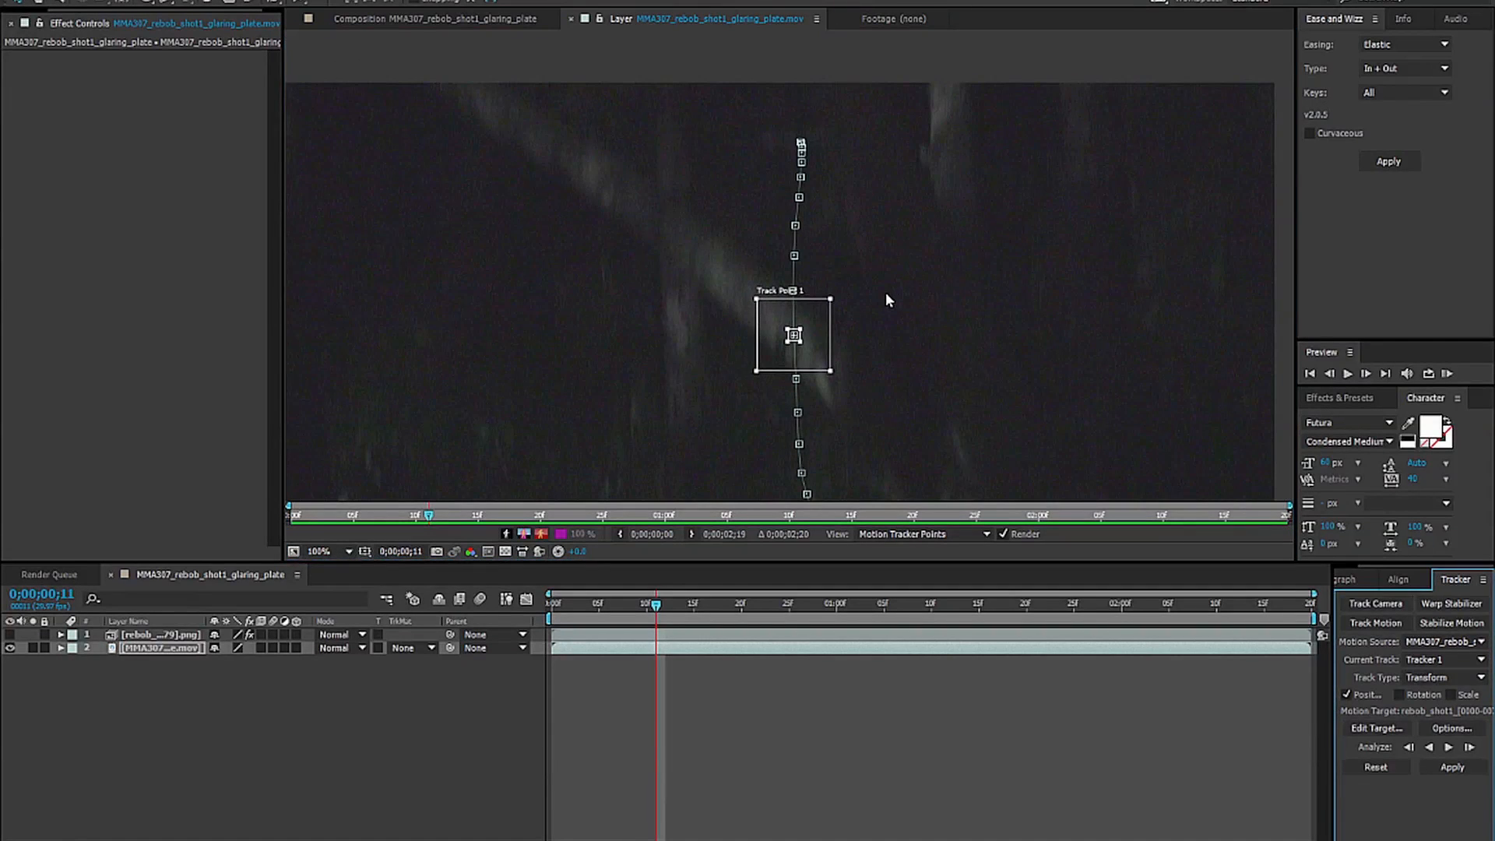
# Play back the whole track path on the plate and return to the first frame.
pyautogui.scroll(-1, 892, 308)
pyautogui.moveTo(844, 349); pyautogui.dragTo(886, 228)
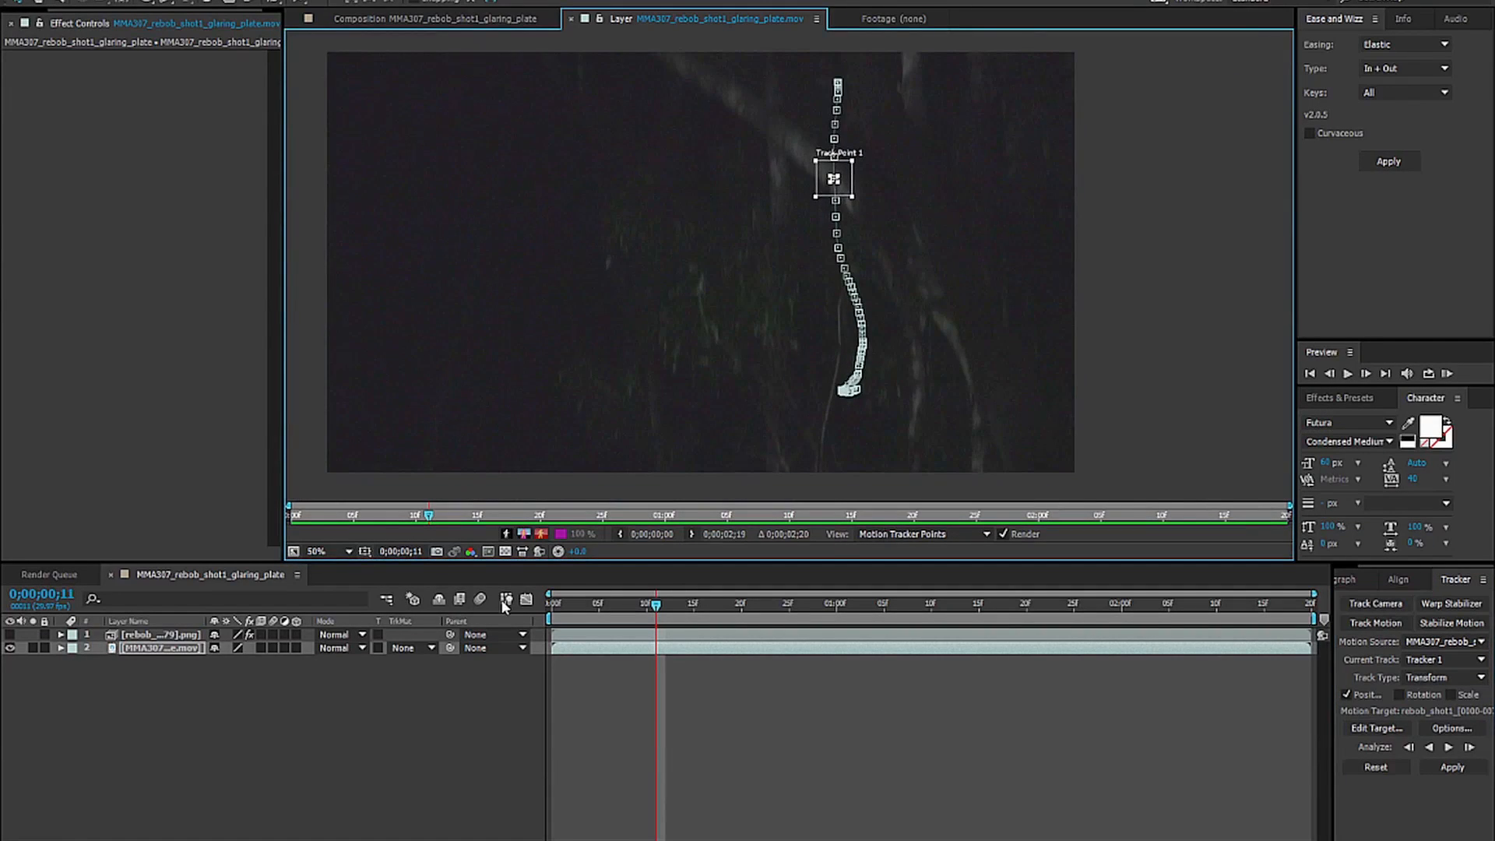
pyautogui.moveTo(581, 611); pyautogui.dragTo(397, 602)
pyautogui.press('space')
pyautogui.press('space')
pyautogui.moveTo(376, 614); pyautogui.dragTo(295, 629)
pyautogui.click(296, 630)
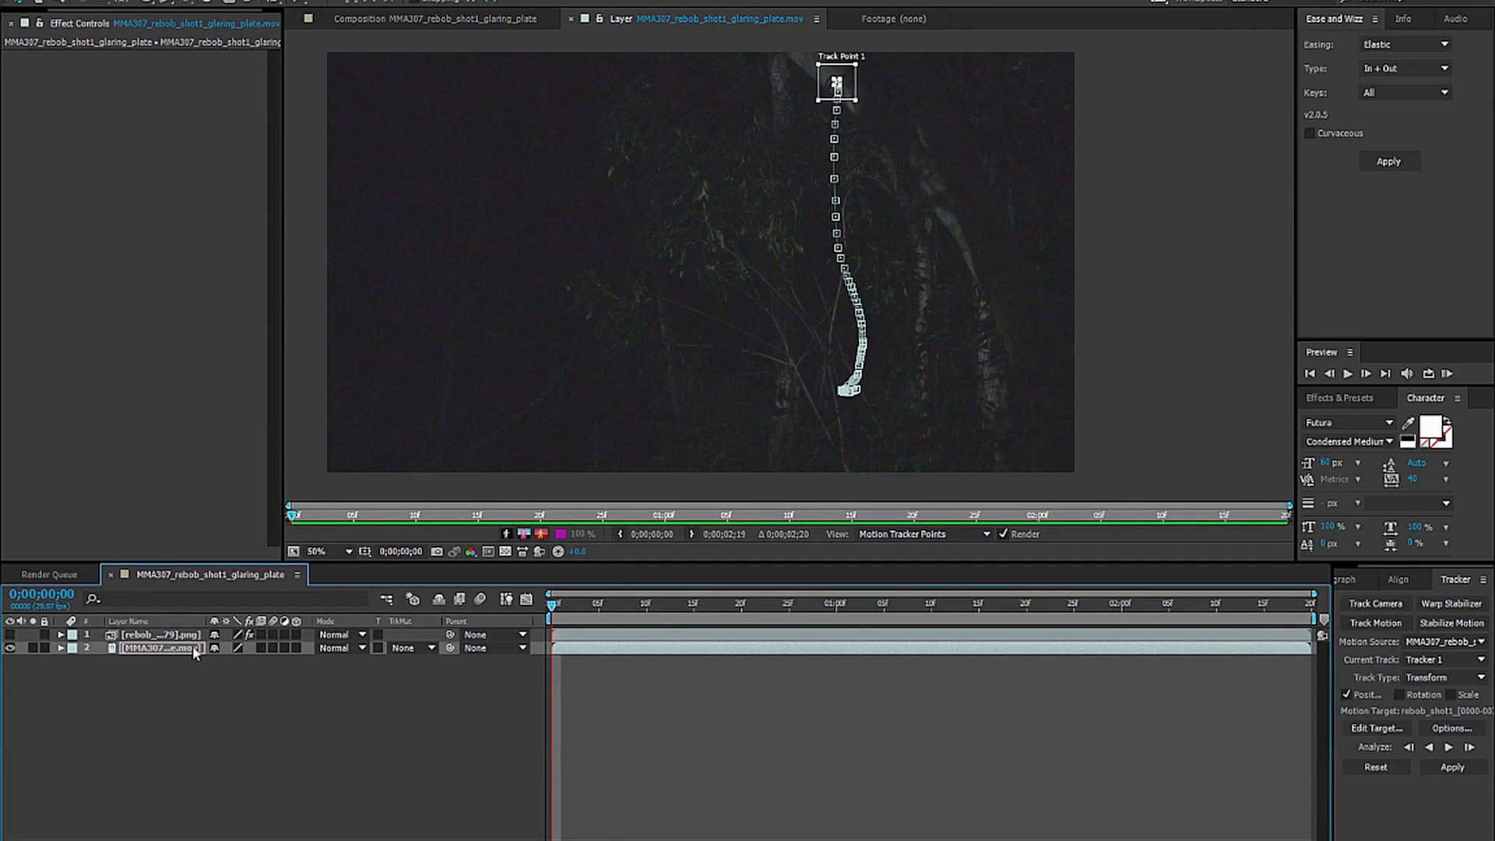
# Keep the rebob_shot1 creature layer as the motion target and apply the track to it in X and Y.
pyautogui.click(1375, 728)
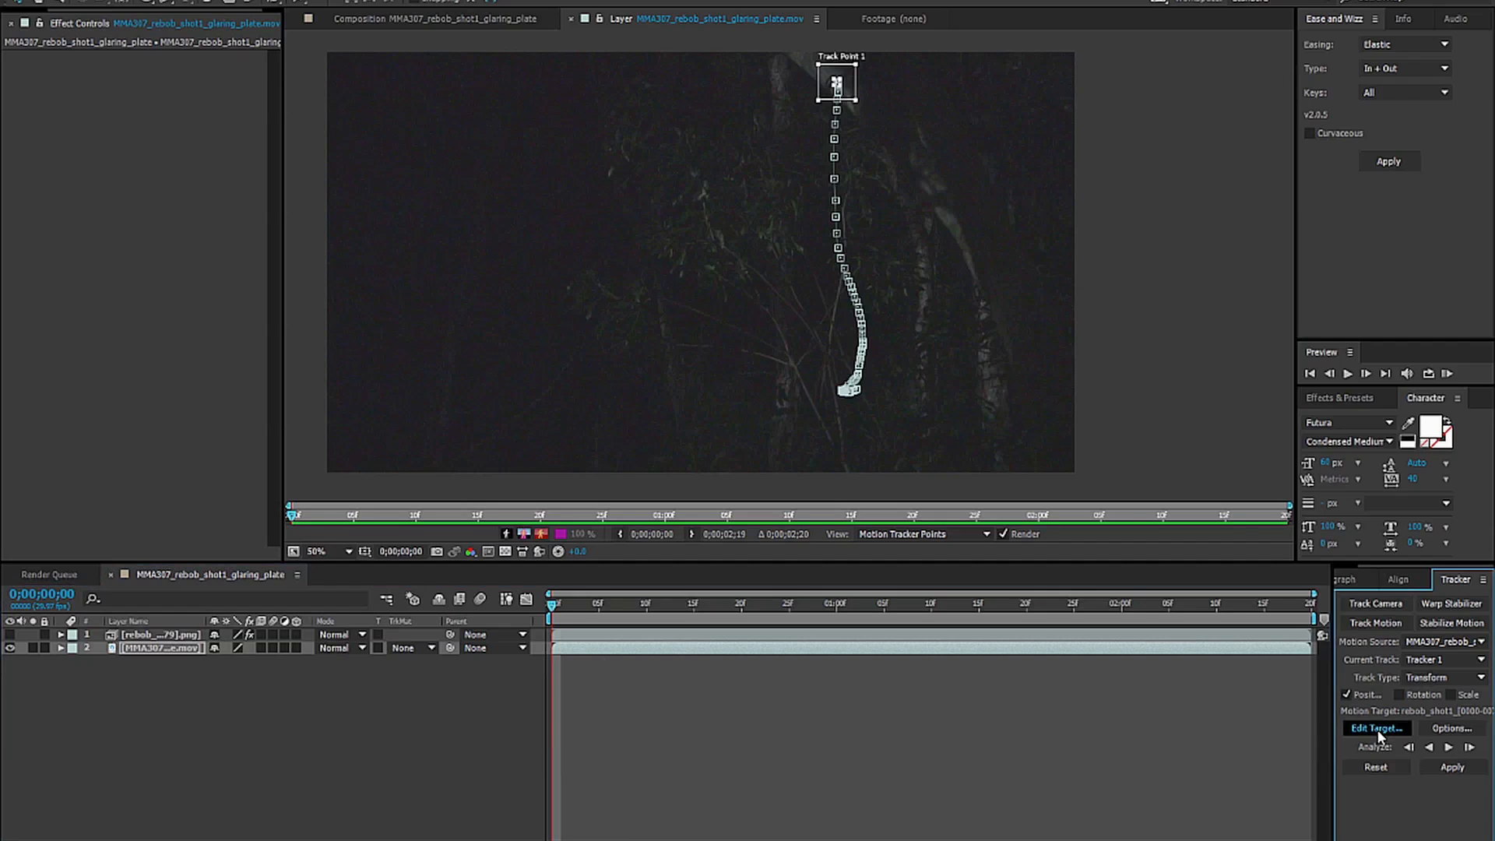
pyautogui.click(724, 247)
pyautogui.click(717, 267)
pyautogui.click(707, 315)
pyautogui.click(1434, 770)
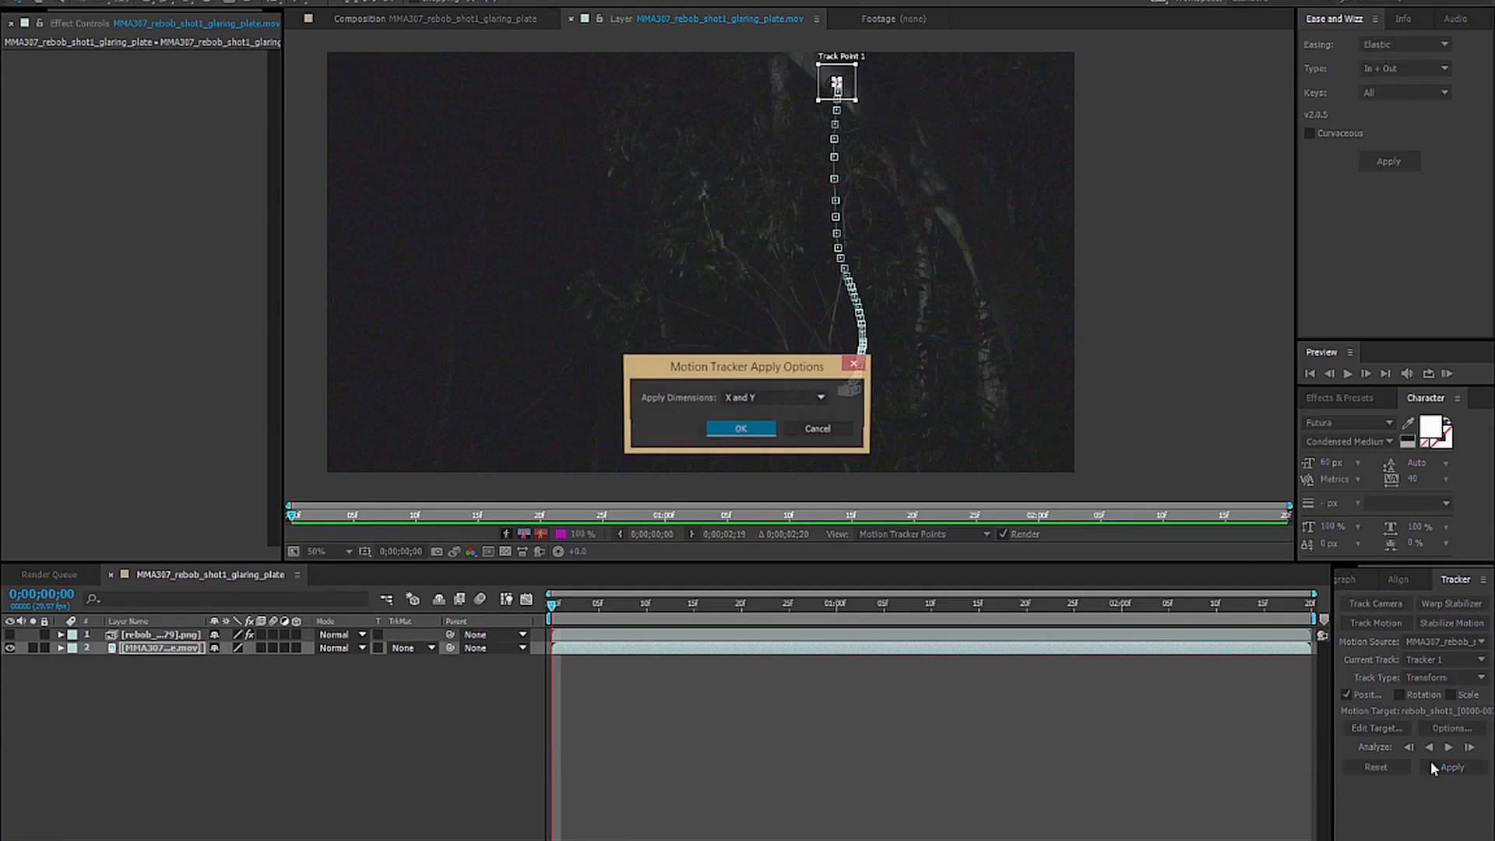
pyautogui.click(744, 429)
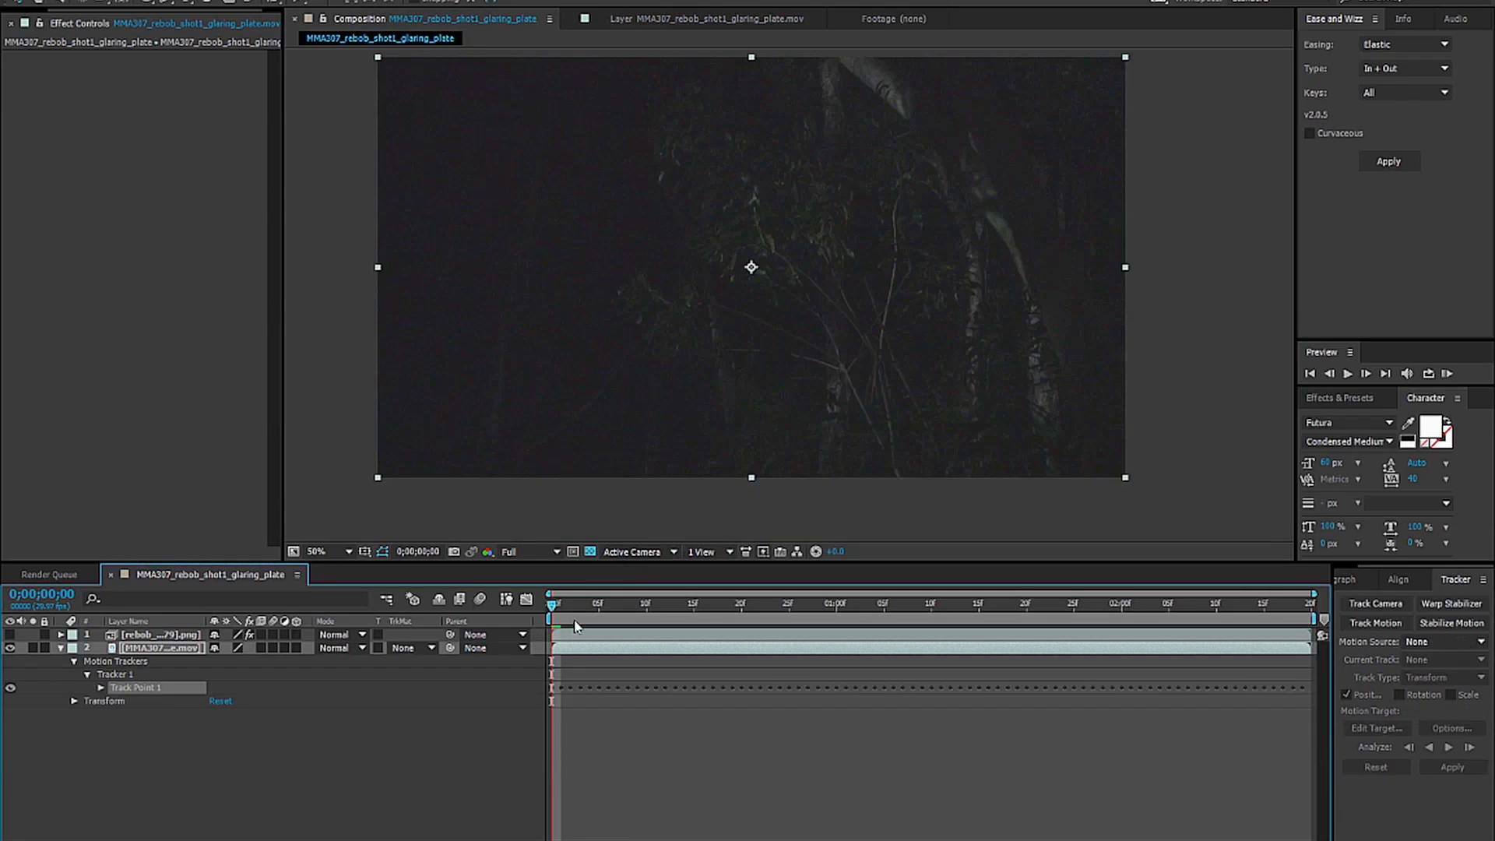
# Make the rebob creature layer visible and preview how it follows the plate, up to 0;00;01;07.
pyautogui.press('space')
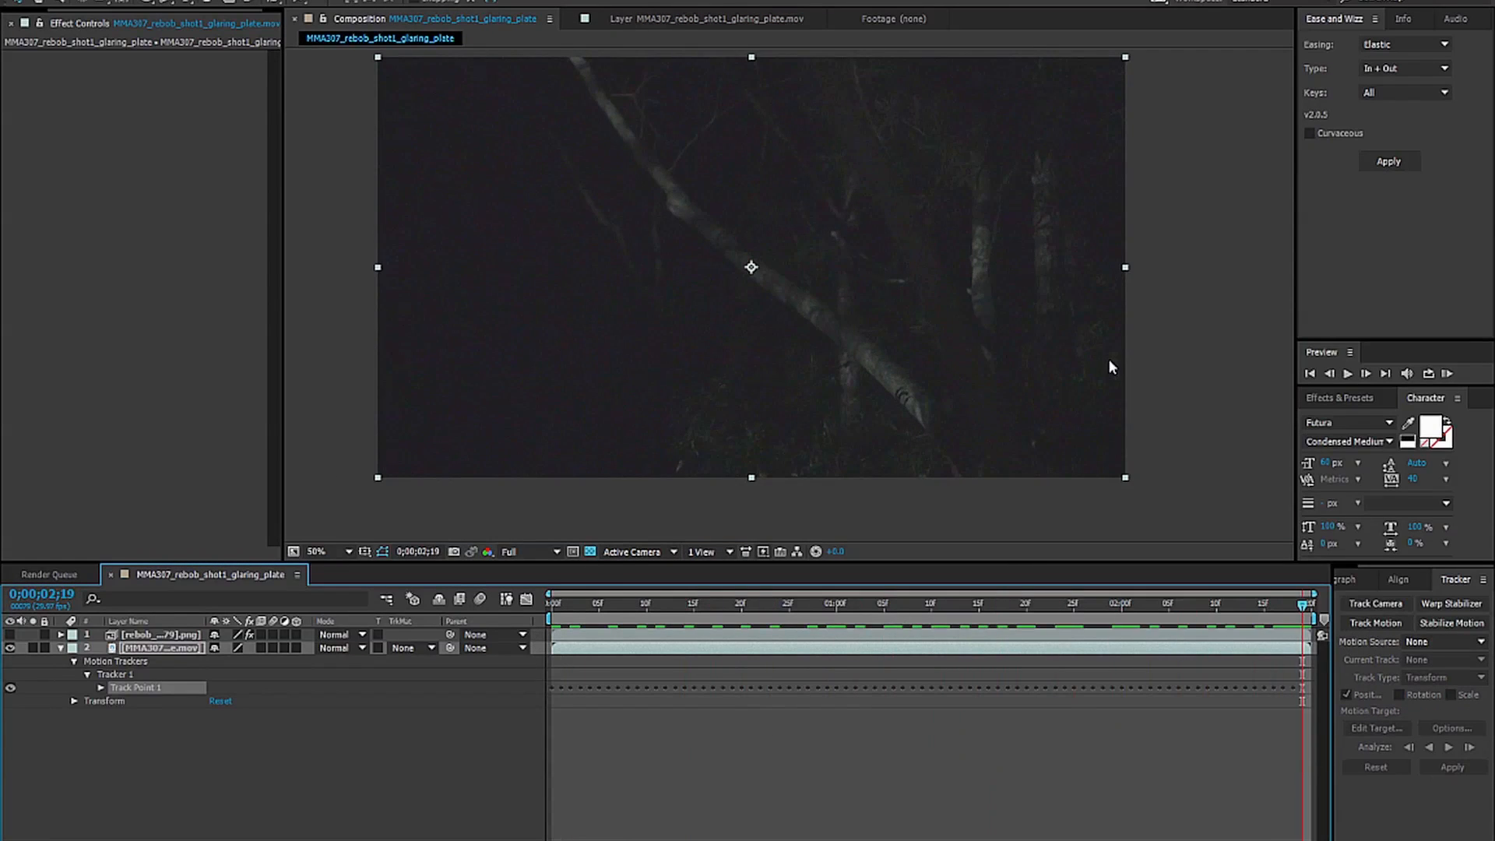
pyautogui.click(129, 636)
pyautogui.click(10, 635)
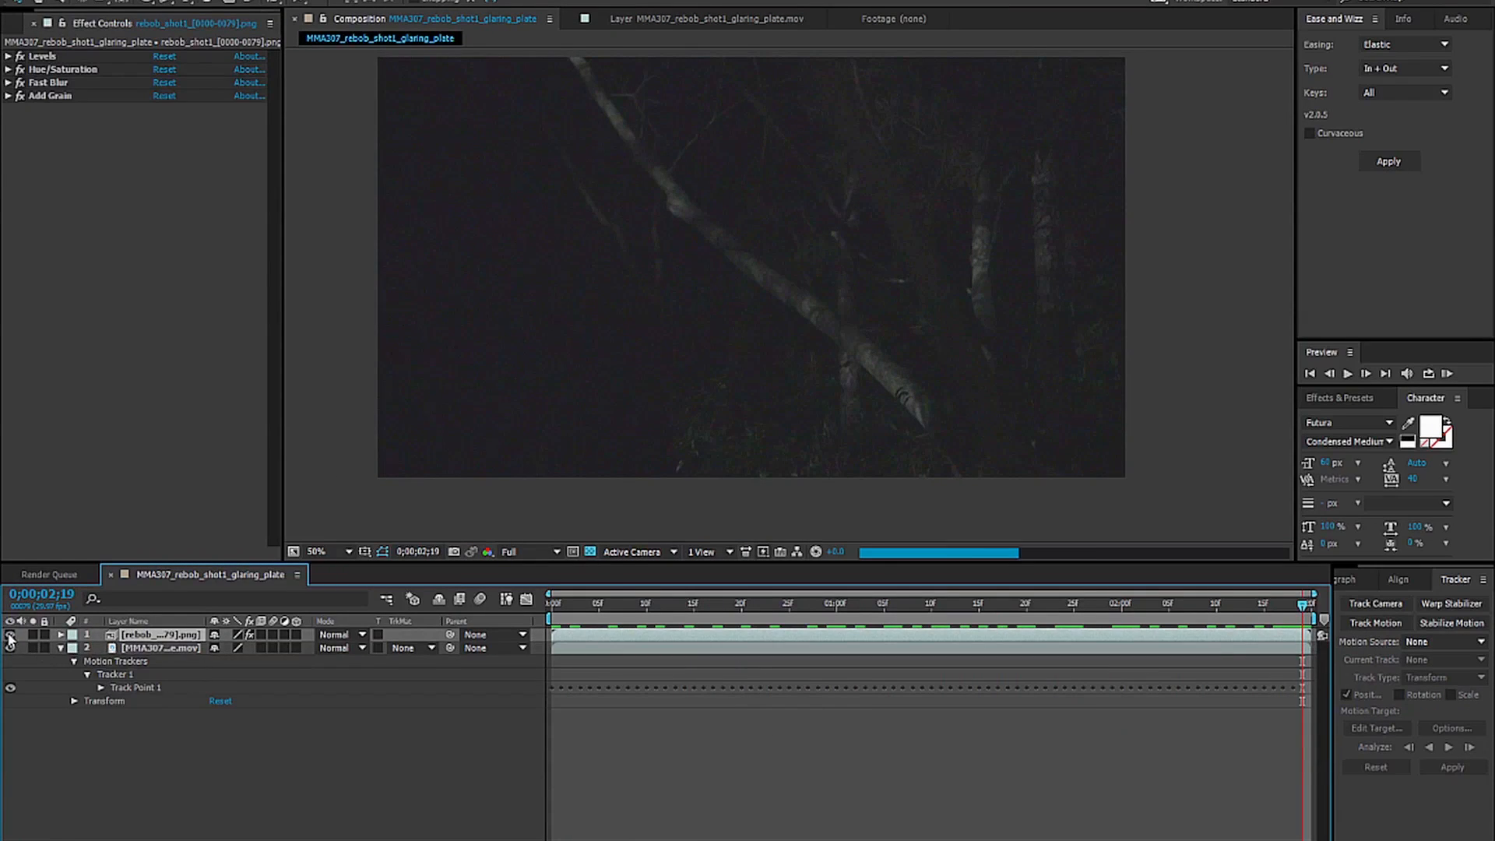
pyautogui.press('space')
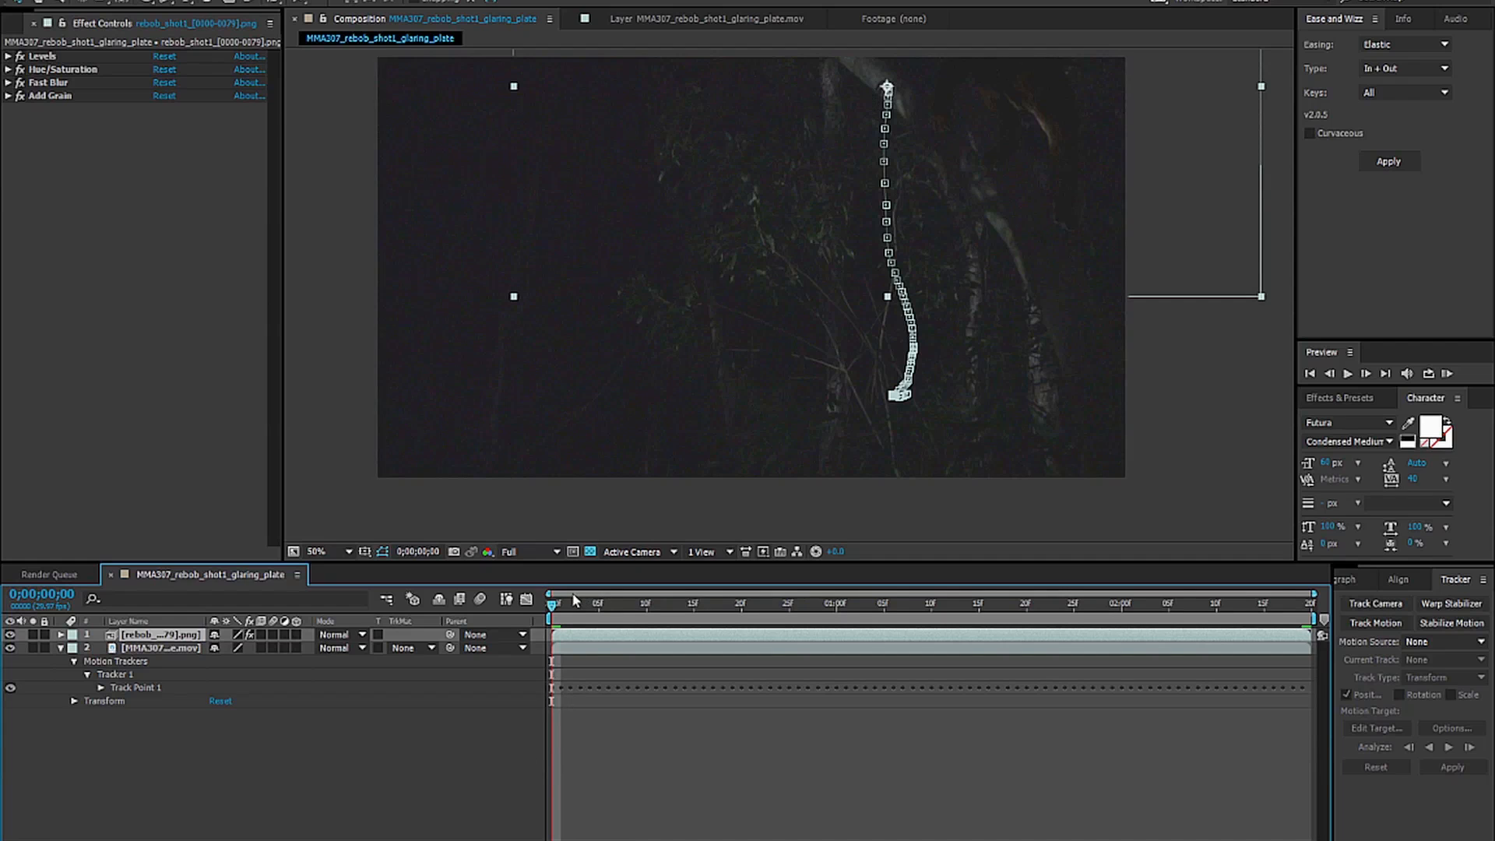
pyautogui.press('space')
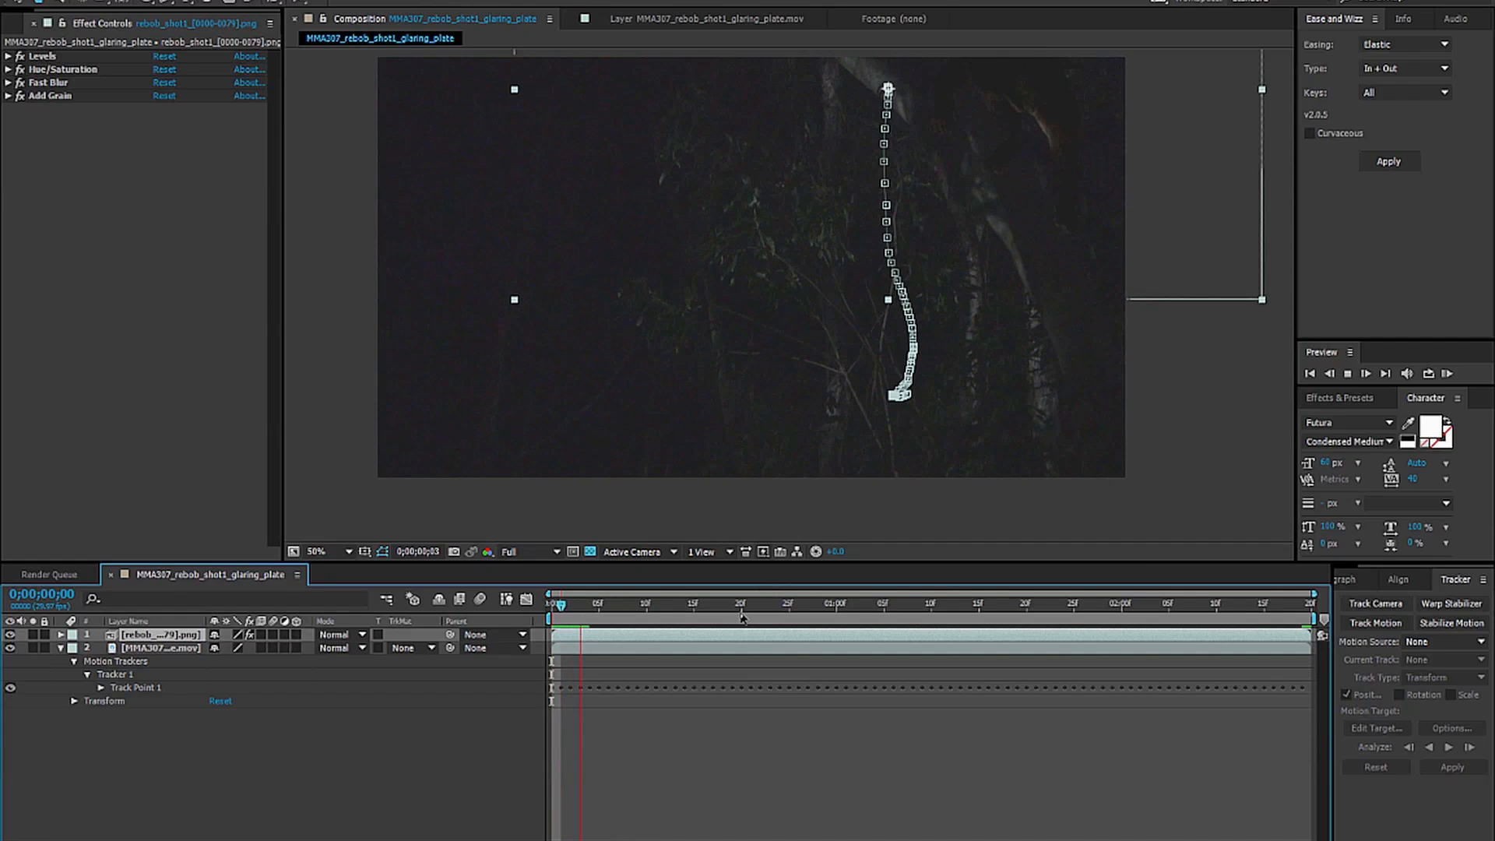
pyautogui.click(760, 617)
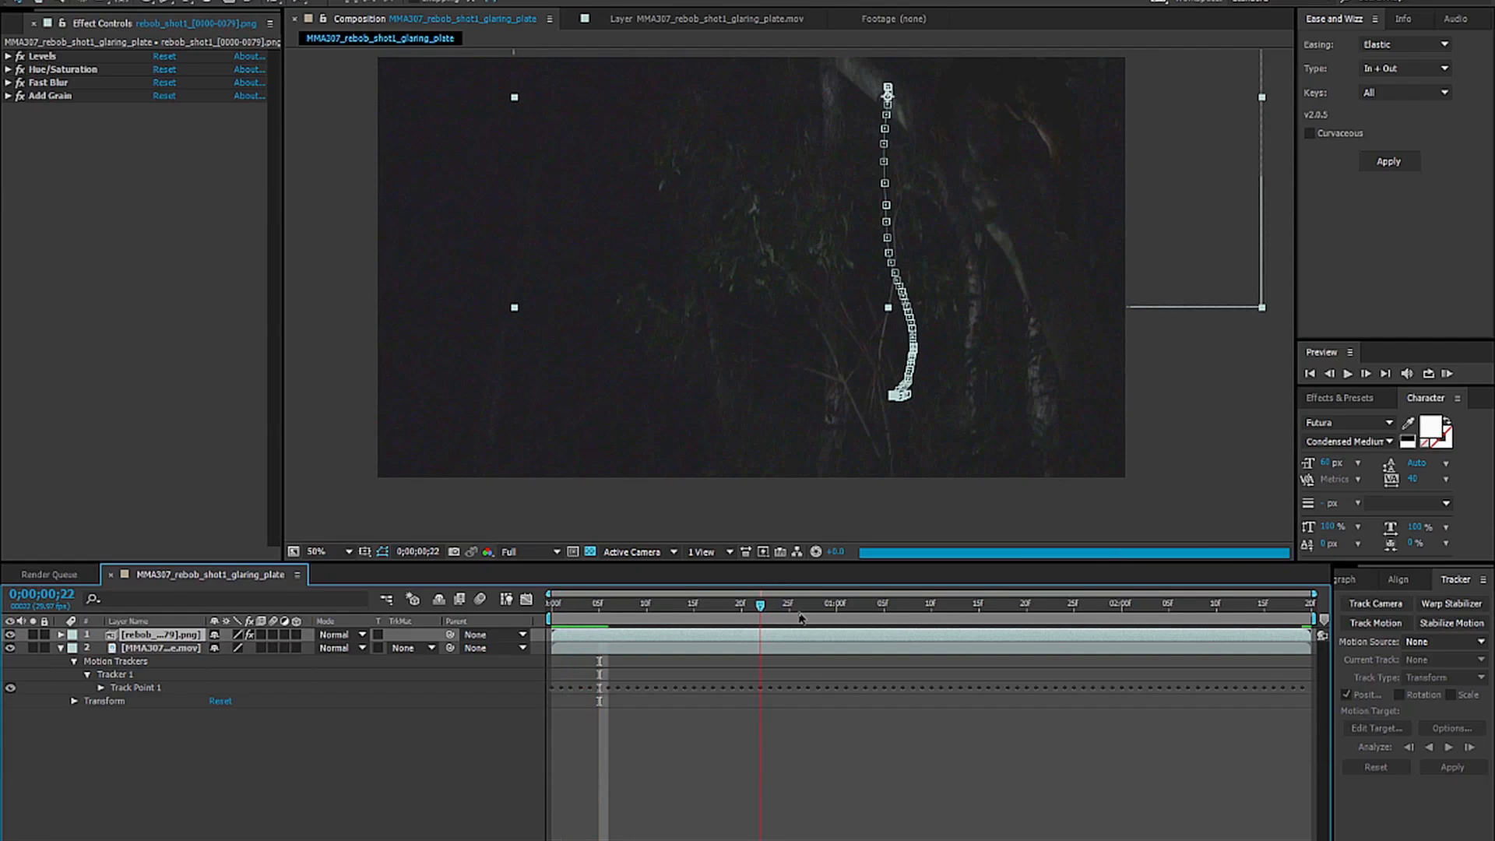
pyautogui.click(905, 618)
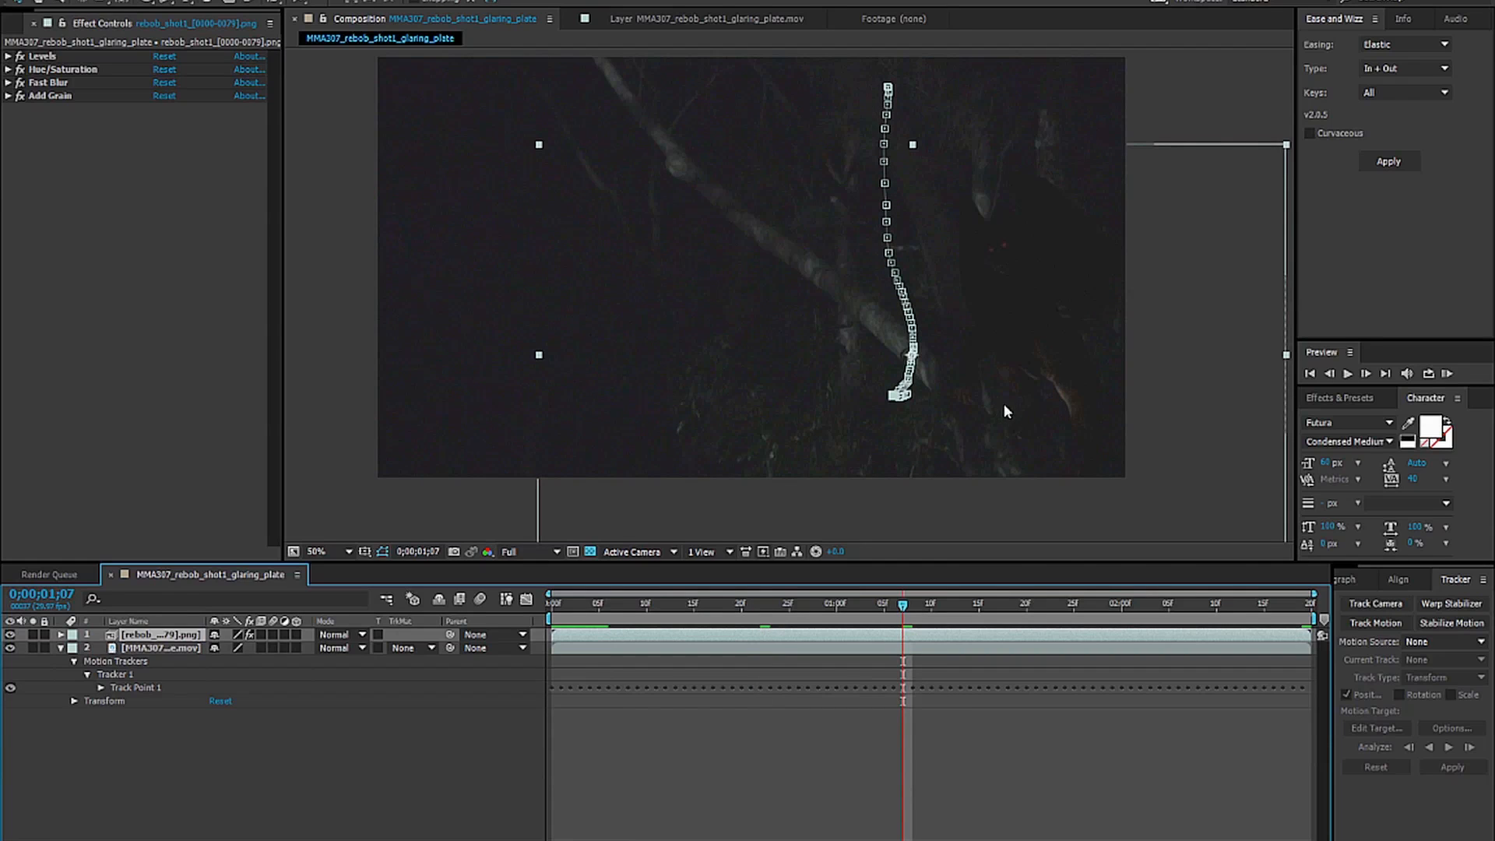
# Try to move the creature layer up and to the left at 0;00;01;07 and undo the moves.
pyautogui.moveTo(1047, 342); pyautogui.dragTo(948, 295)
pyautogui.hotkey('ctrl', 'z')
pyautogui.moveTo(1021, 362); pyautogui.dragTo(852, 212)
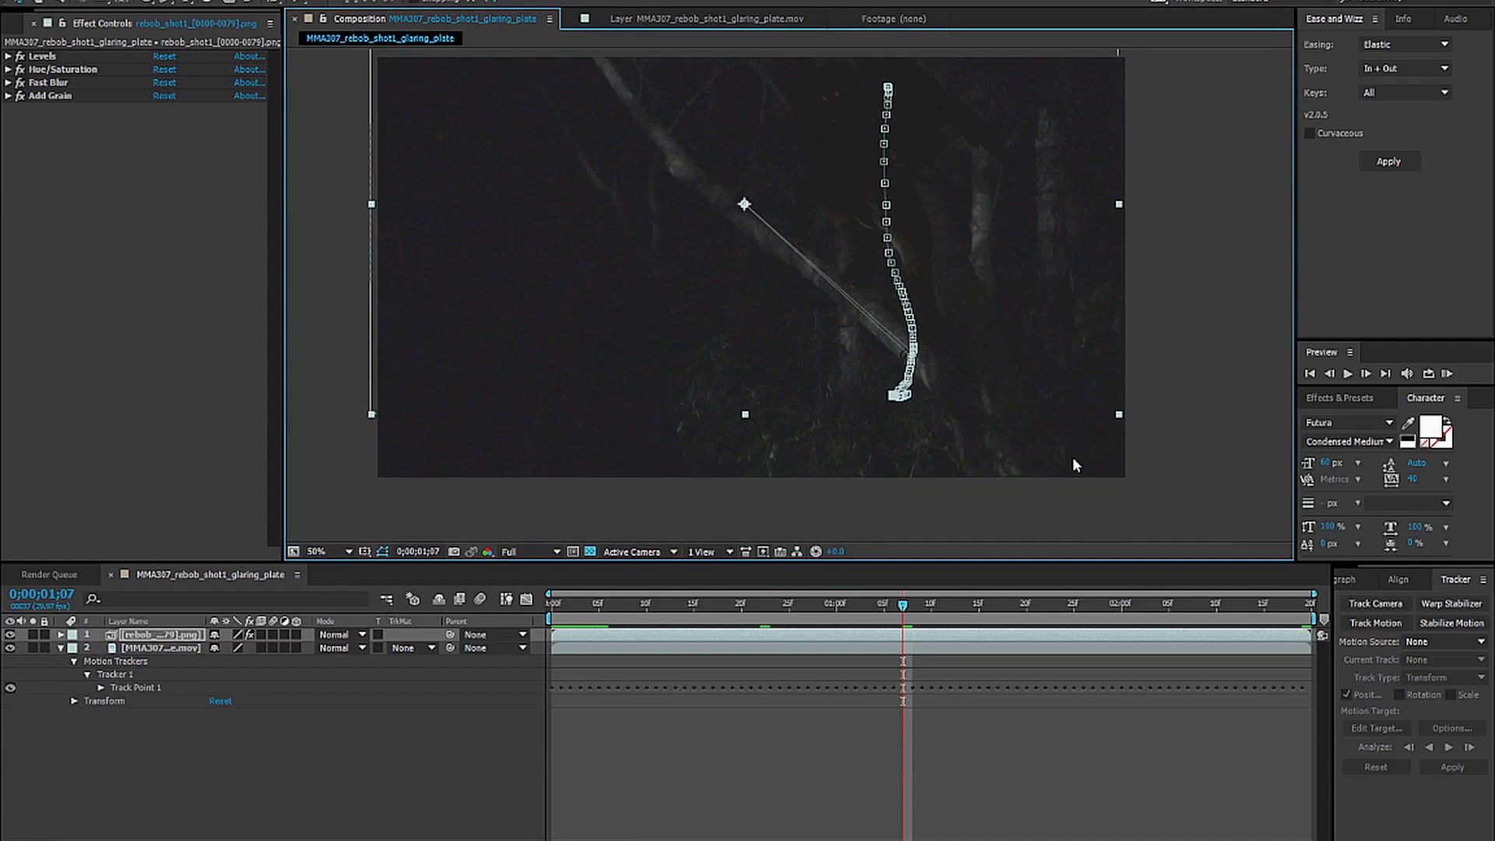
pyautogui.hotkey('ctrl', 'z')
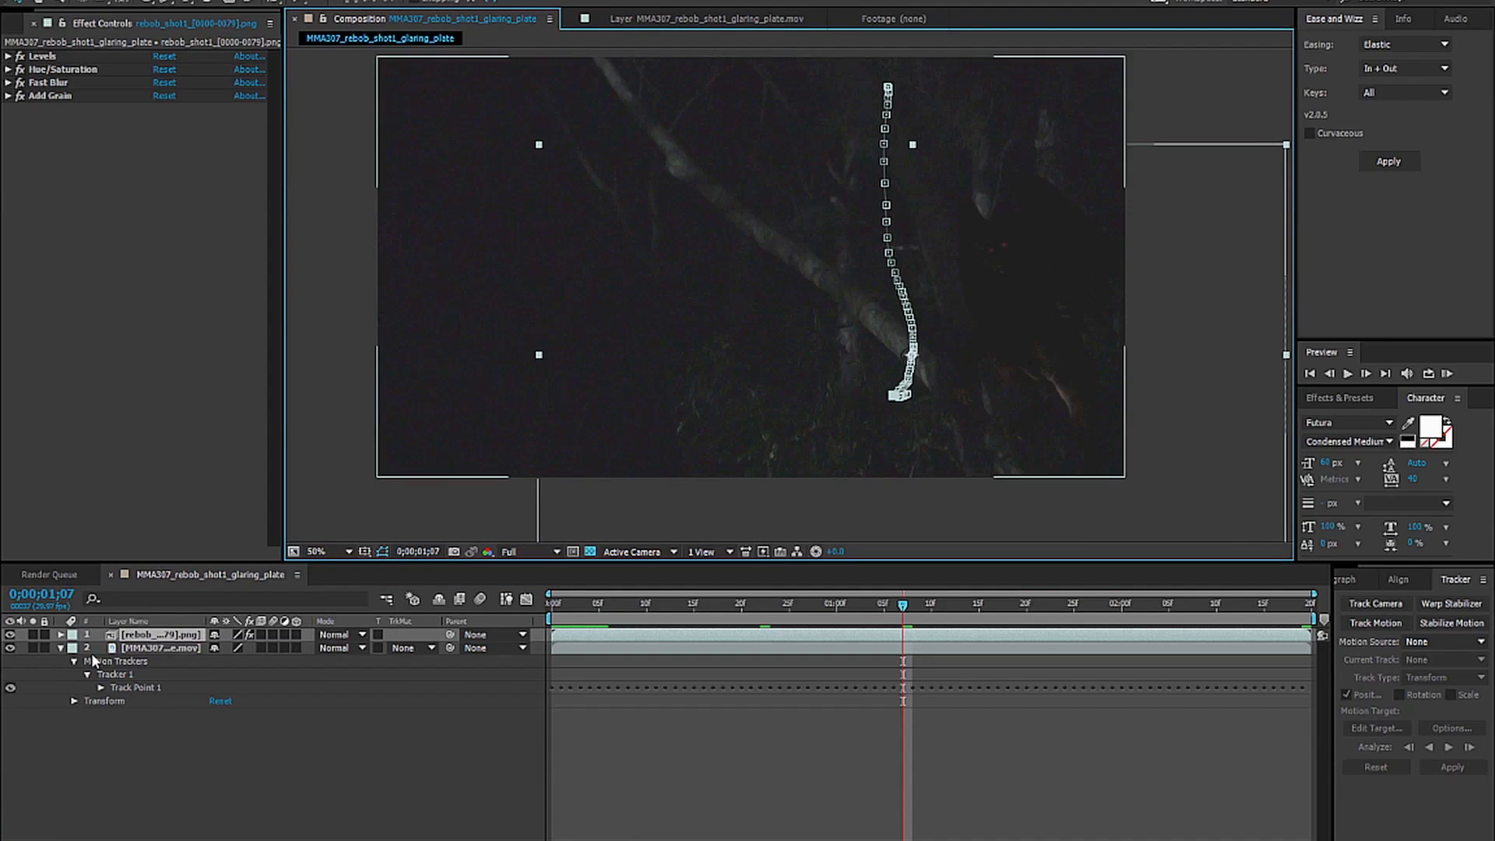
# Remove all of the creature layer's Position keyframes and return to the first frame.
pyautogui.press('u')
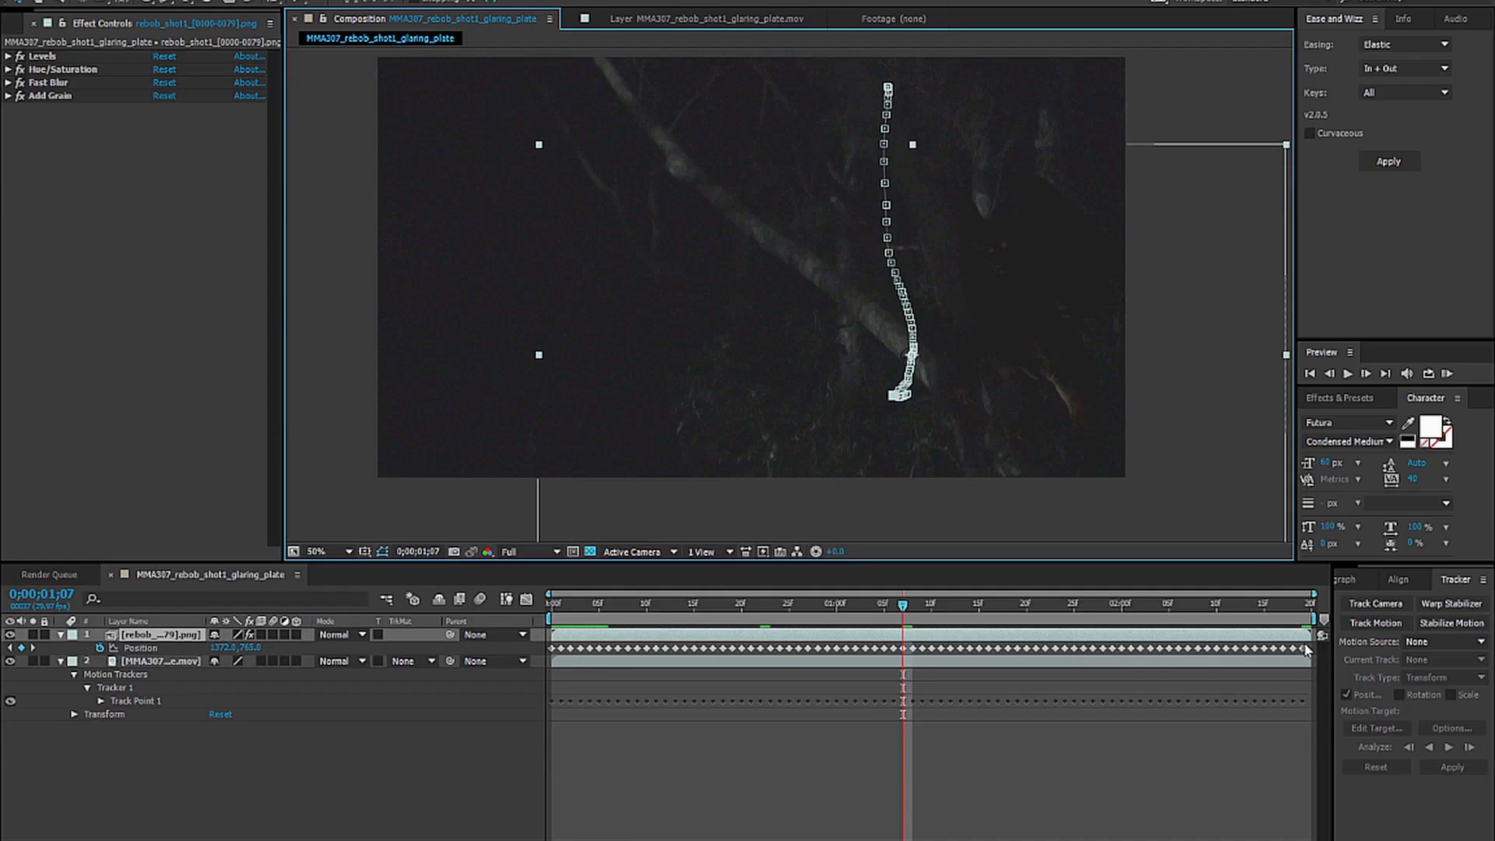
pyautogui.moveTo(1311, 644); pyautogui.dragTo(942, 647)
pyautogui.moveTo(441, 661); pyautogui.dragTo(437, 656)
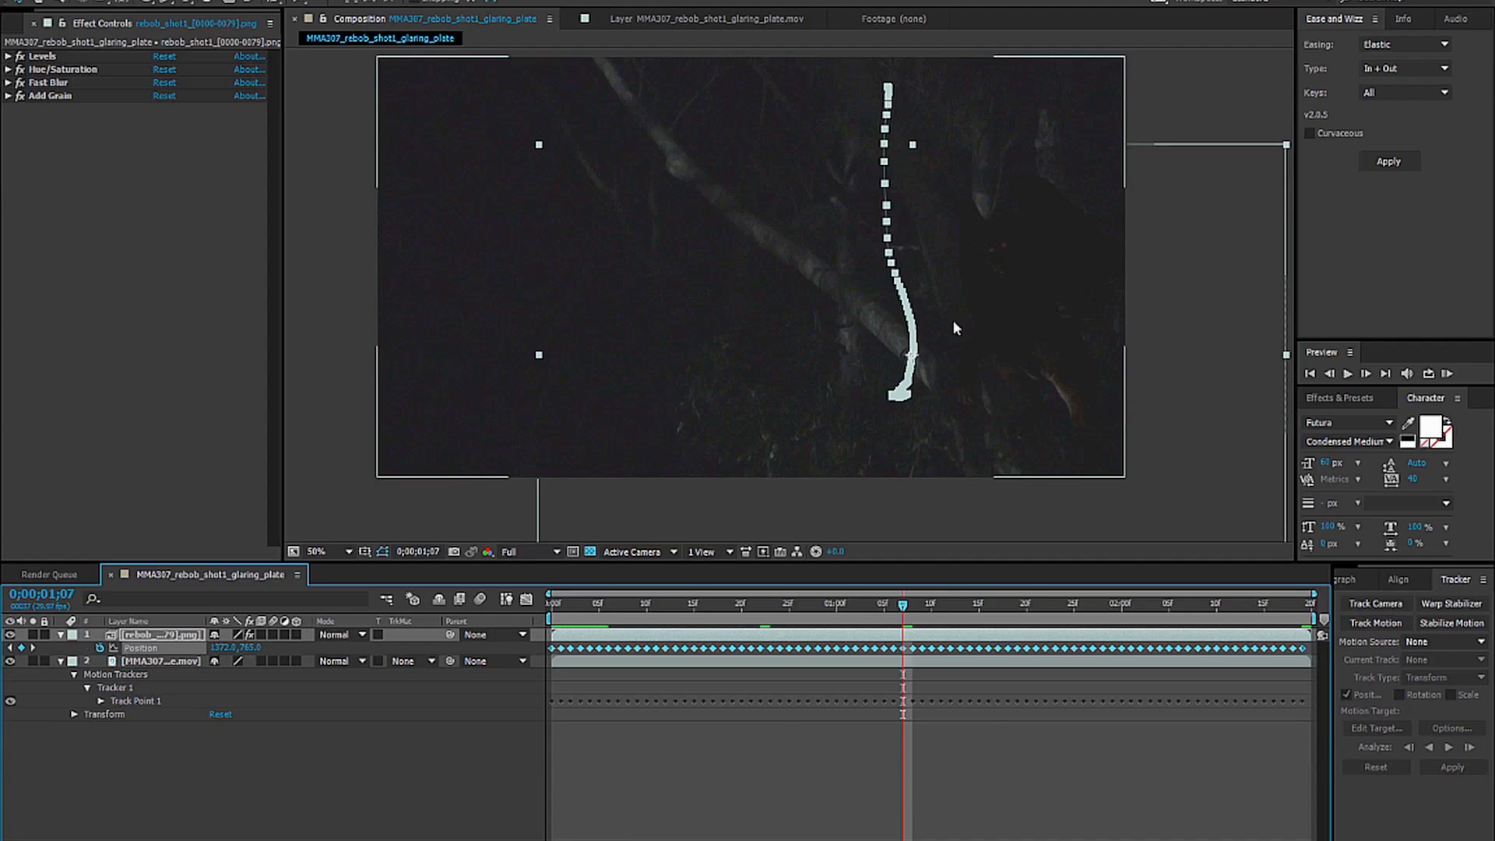
pyautogui.hotkey('ctrl', 'z')
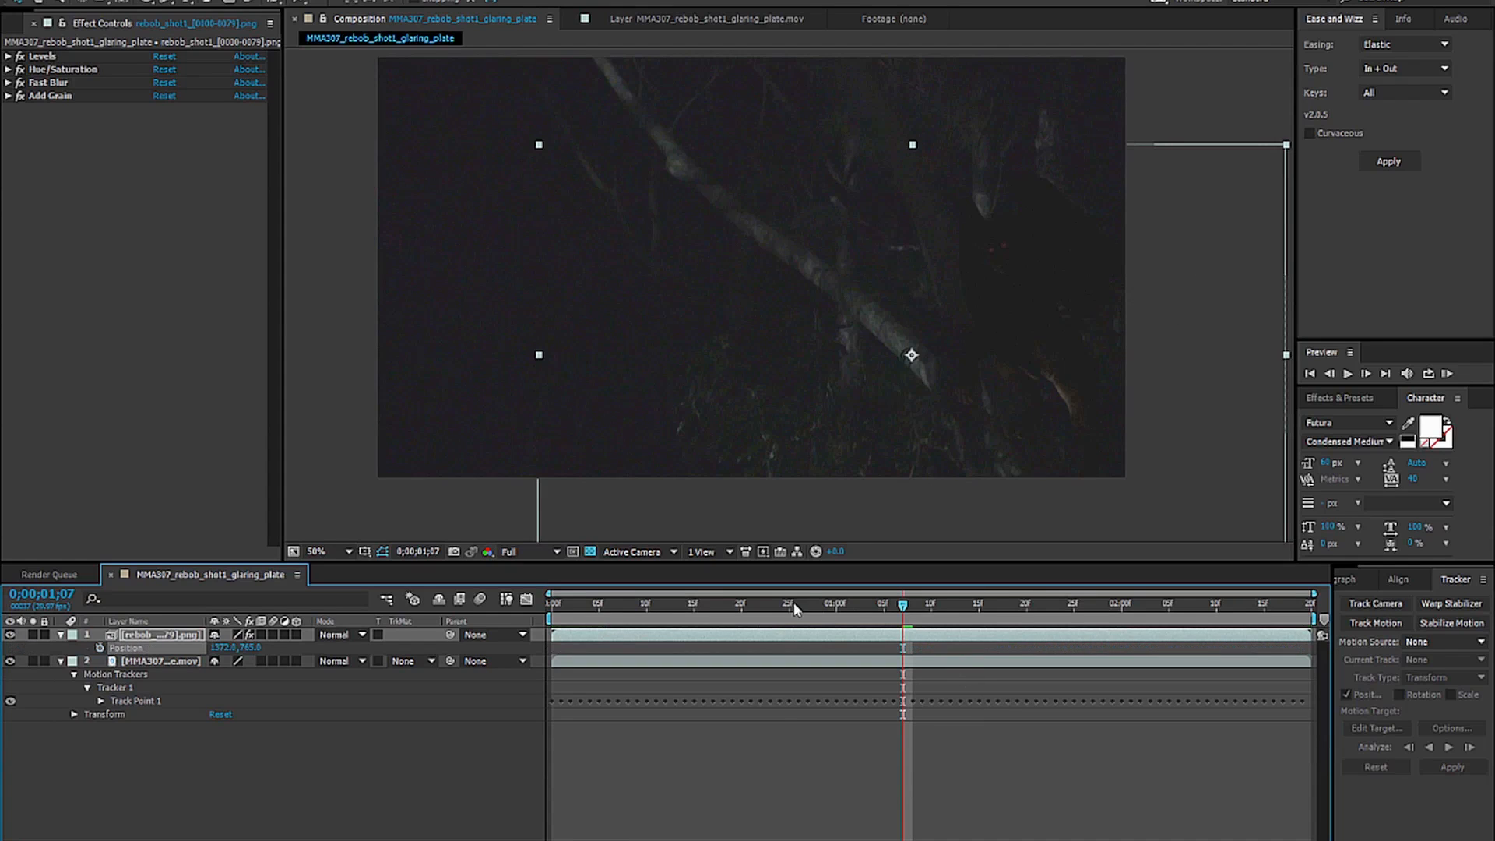
pyautogui.moveTo(784, 609); pyautogui.dragTo(476, 602)
# Create a null object named tracker and place it below the creature layer in the layer order.
pyautogui.rightClick(260, 784)
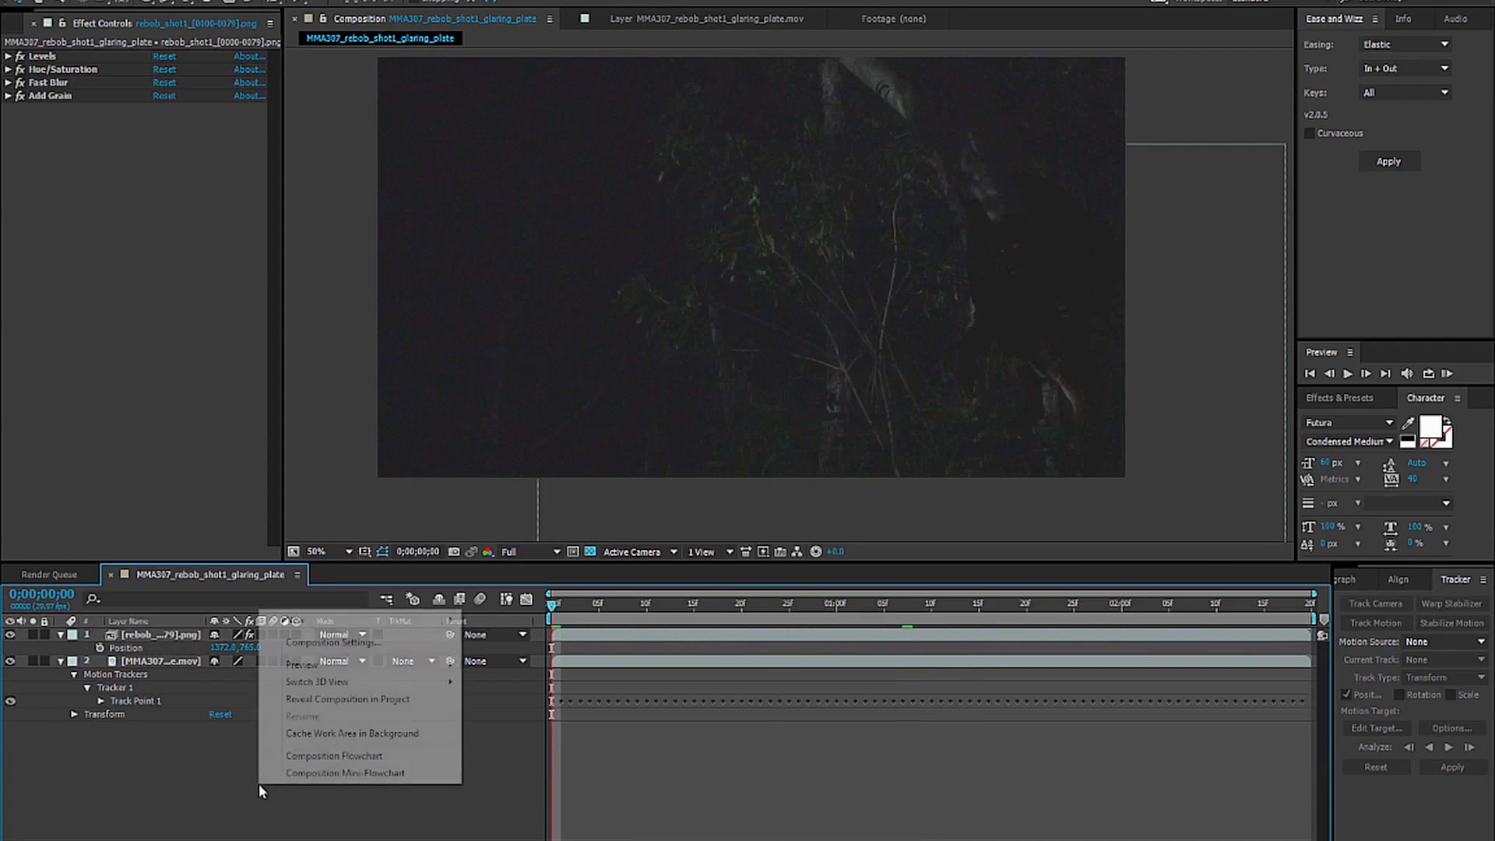
pyautogui.moveTo(328, 621)
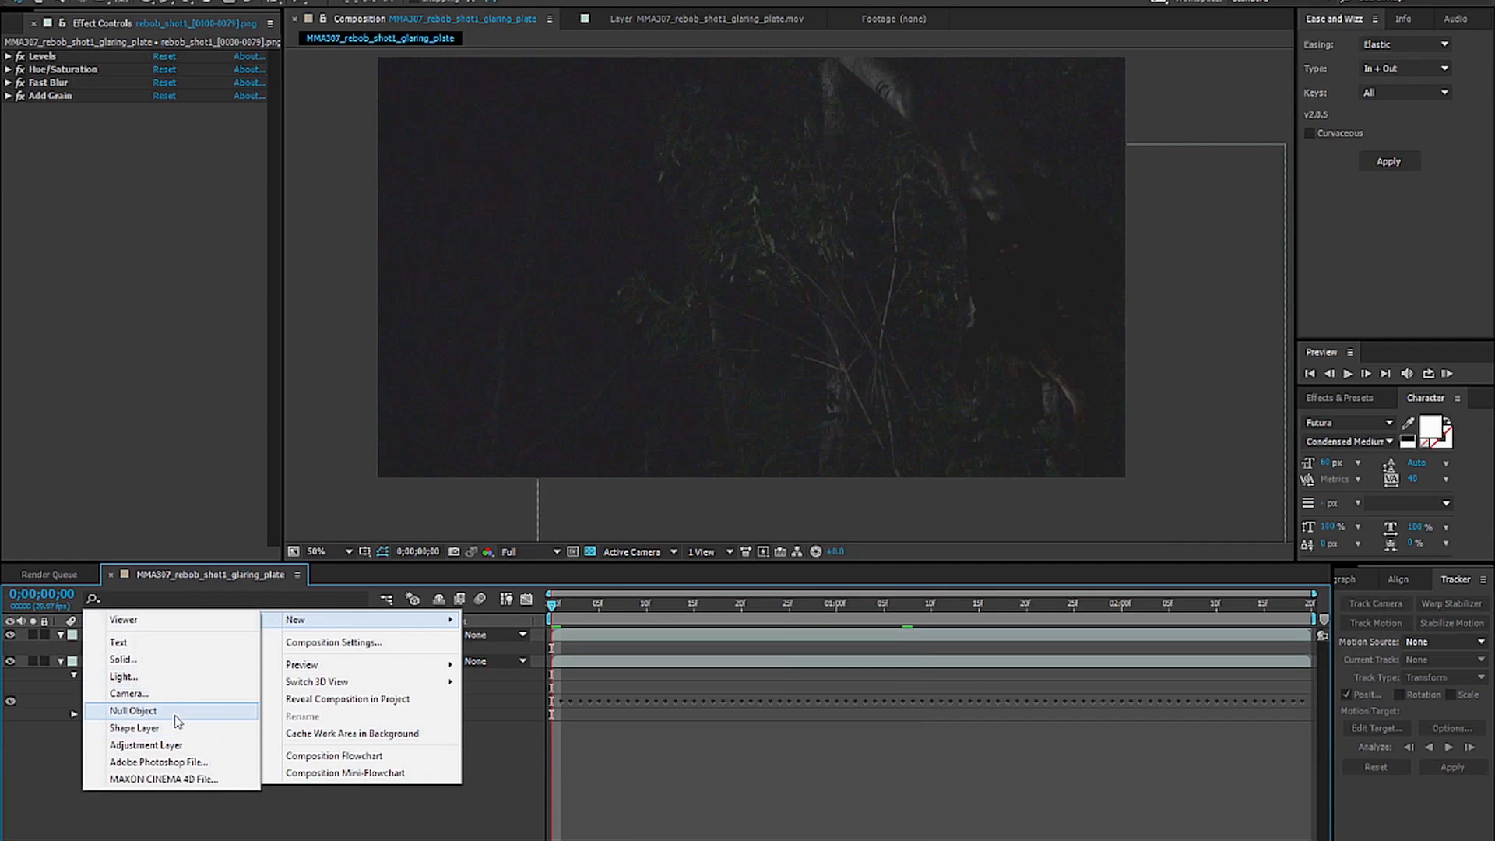
pyautogui.click(177, 708)
pyautogui.press('Return')
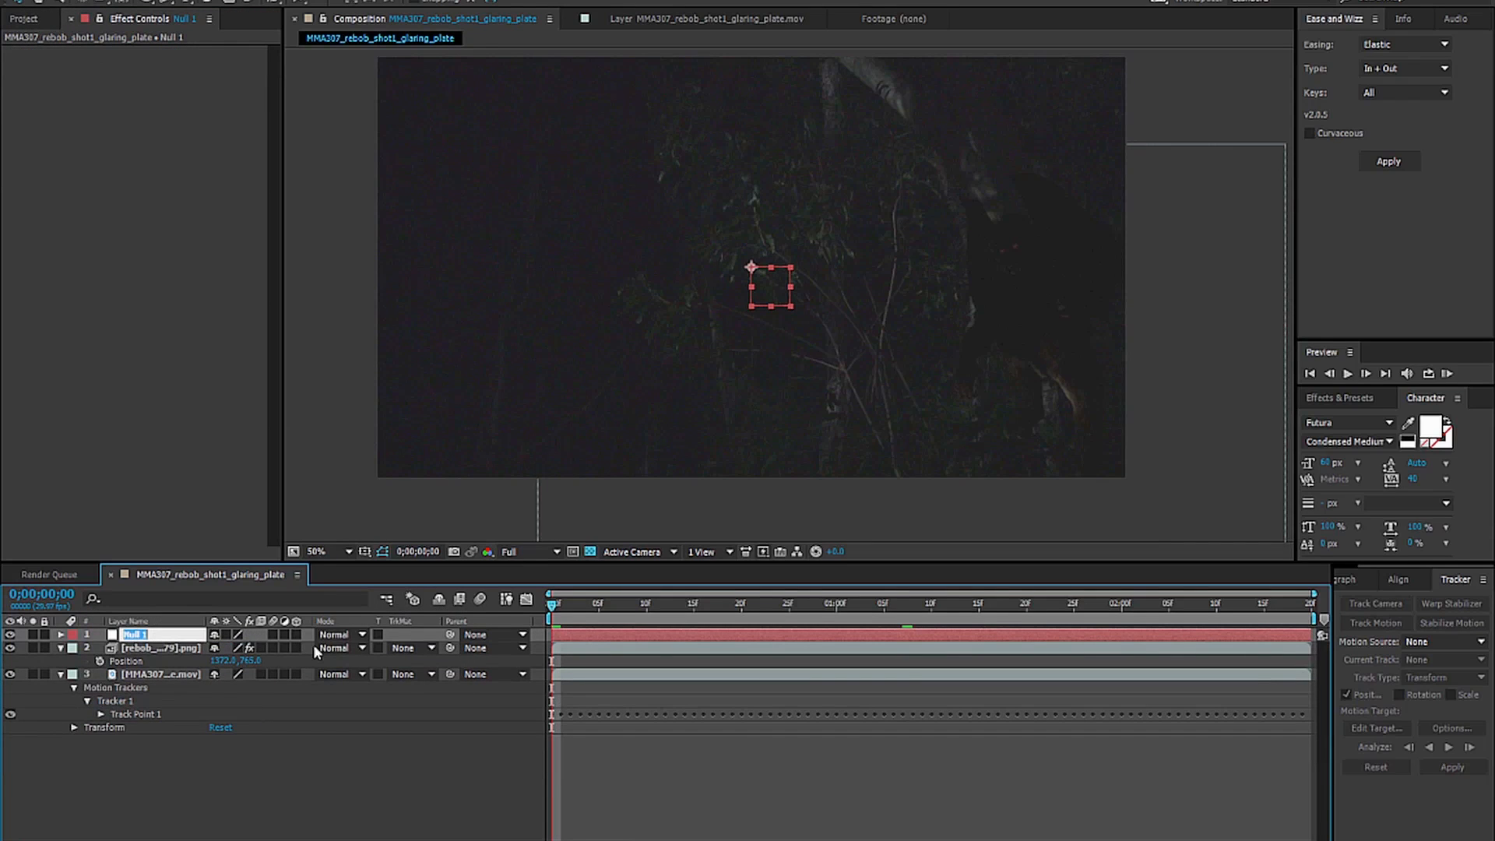
pyautogui.write('tracker')
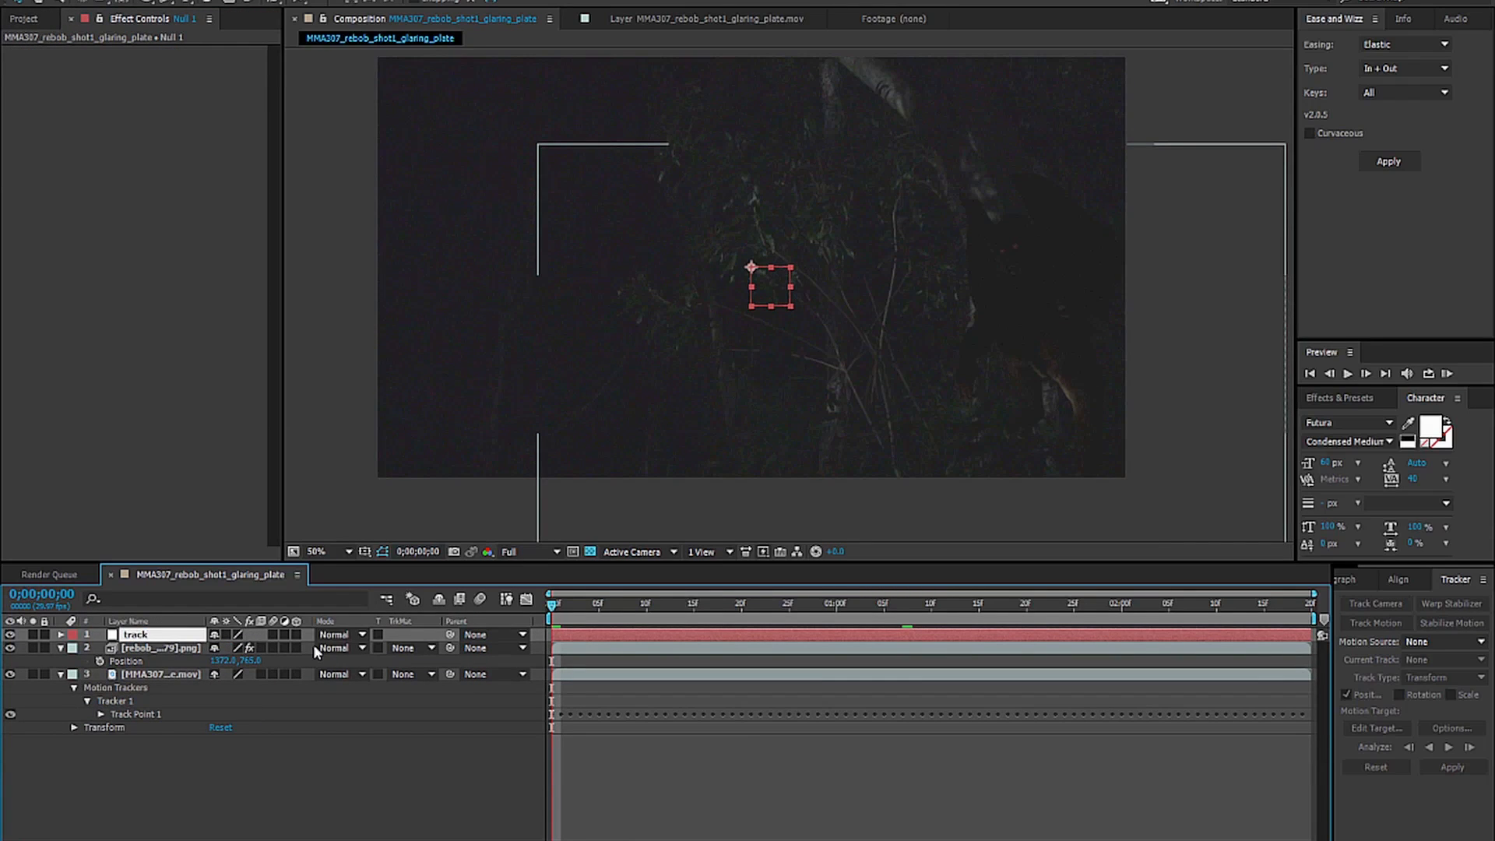
pyautogui.press('Return')
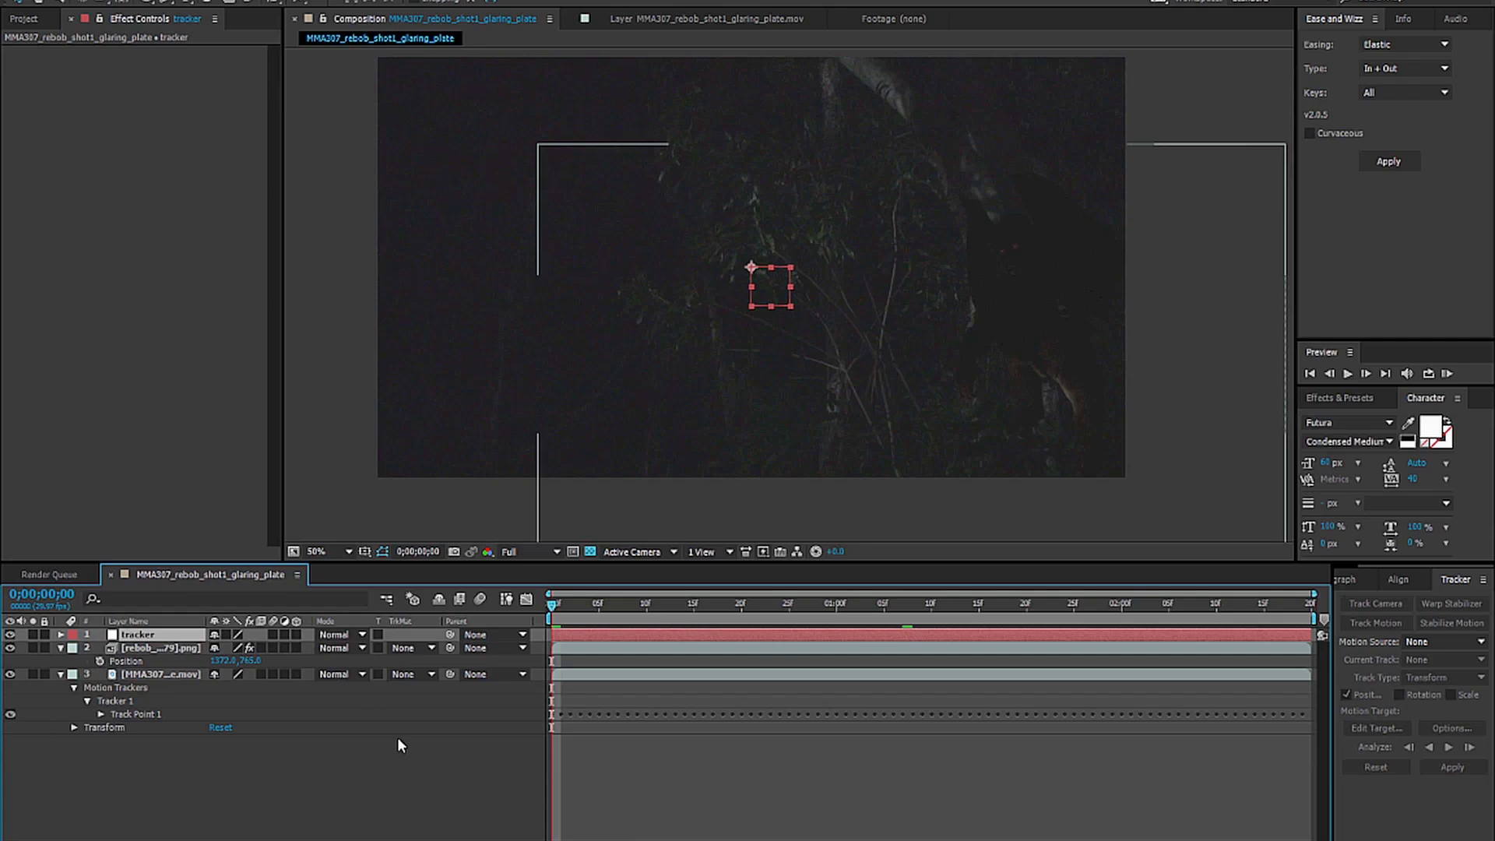
pyautogui.click(400, 742)
pyautogui.moveTo(148, 639); pyautogui.dragTo(159, 665)
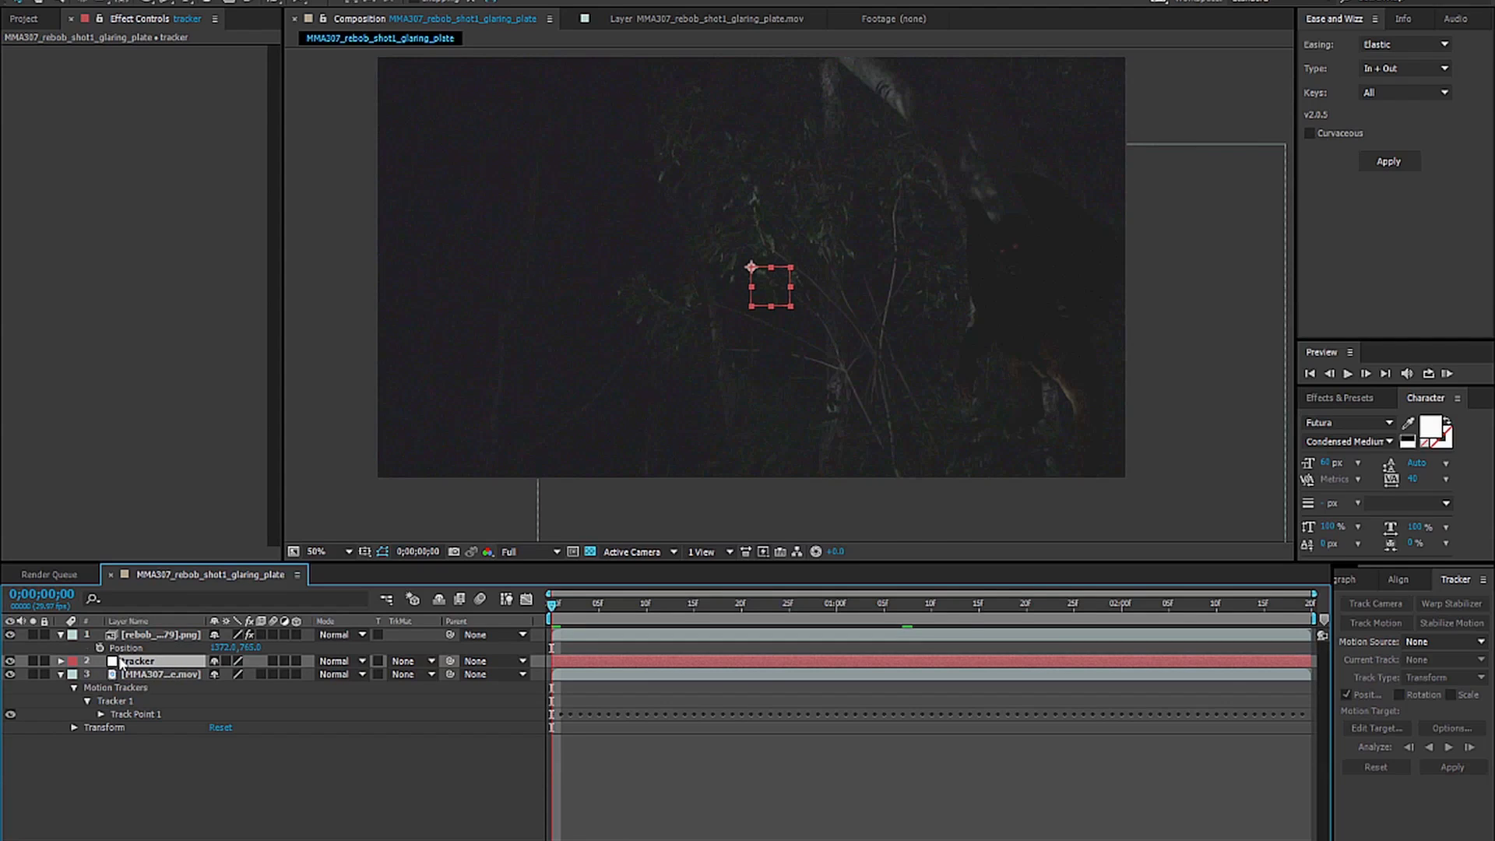
# Open the plate layer for tracking and set Tracker 1's motion target to the tracker null.
pyautogui.click(176, 675)
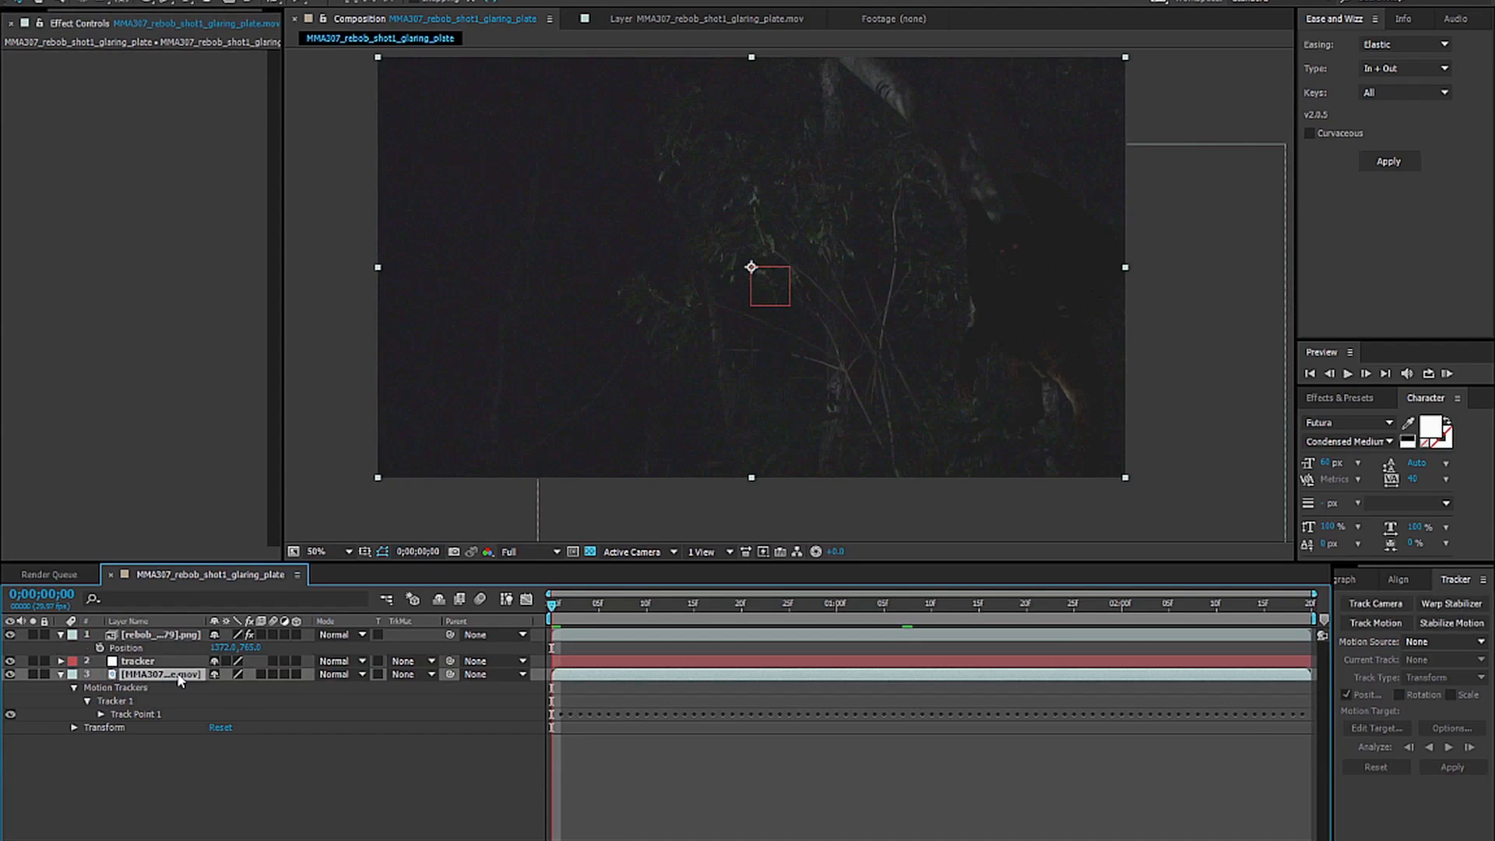
pyautogui.doubleClick(158, 675)
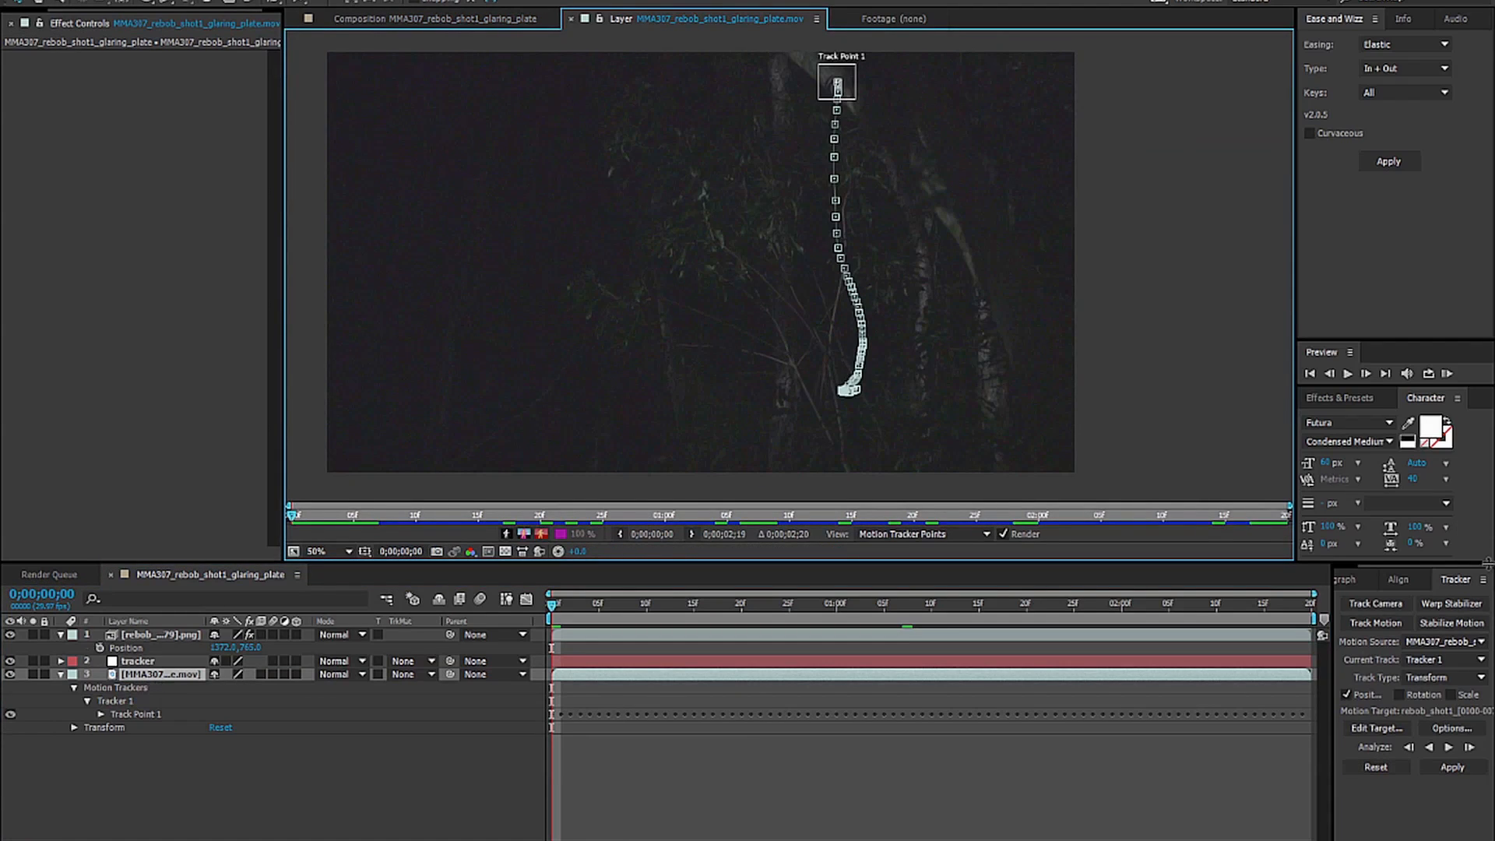
pyautogui.click(1377, 729)
pyautogui.click(713, 248)
pyautogui.click(771, 278)
pyautogui.click(721, 322)
# Rename the tracker null as trackerNULL.
pyautogui.click(148, 665)
pyautogui.press('Return')
pyautogui.write('NULL')
pyautogui.press('Return')
pyautogui.click(1388, 814)
# Keep trackerNULL as the motion target and apply the Tracker 1 motion data to it.
pyautogui.click(1362, 728)
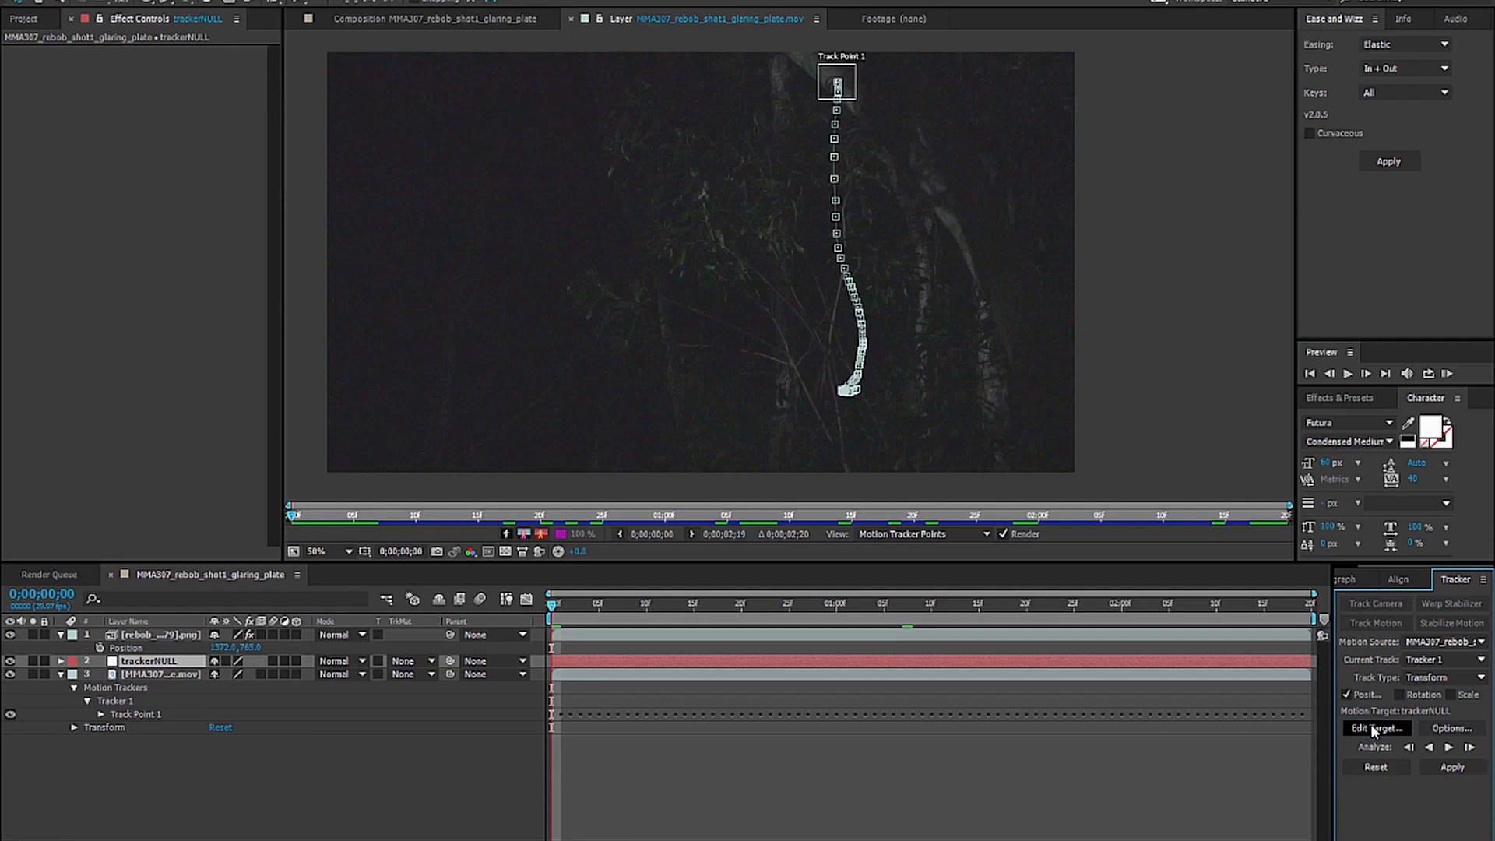
pyautogui.click(1374, 729)
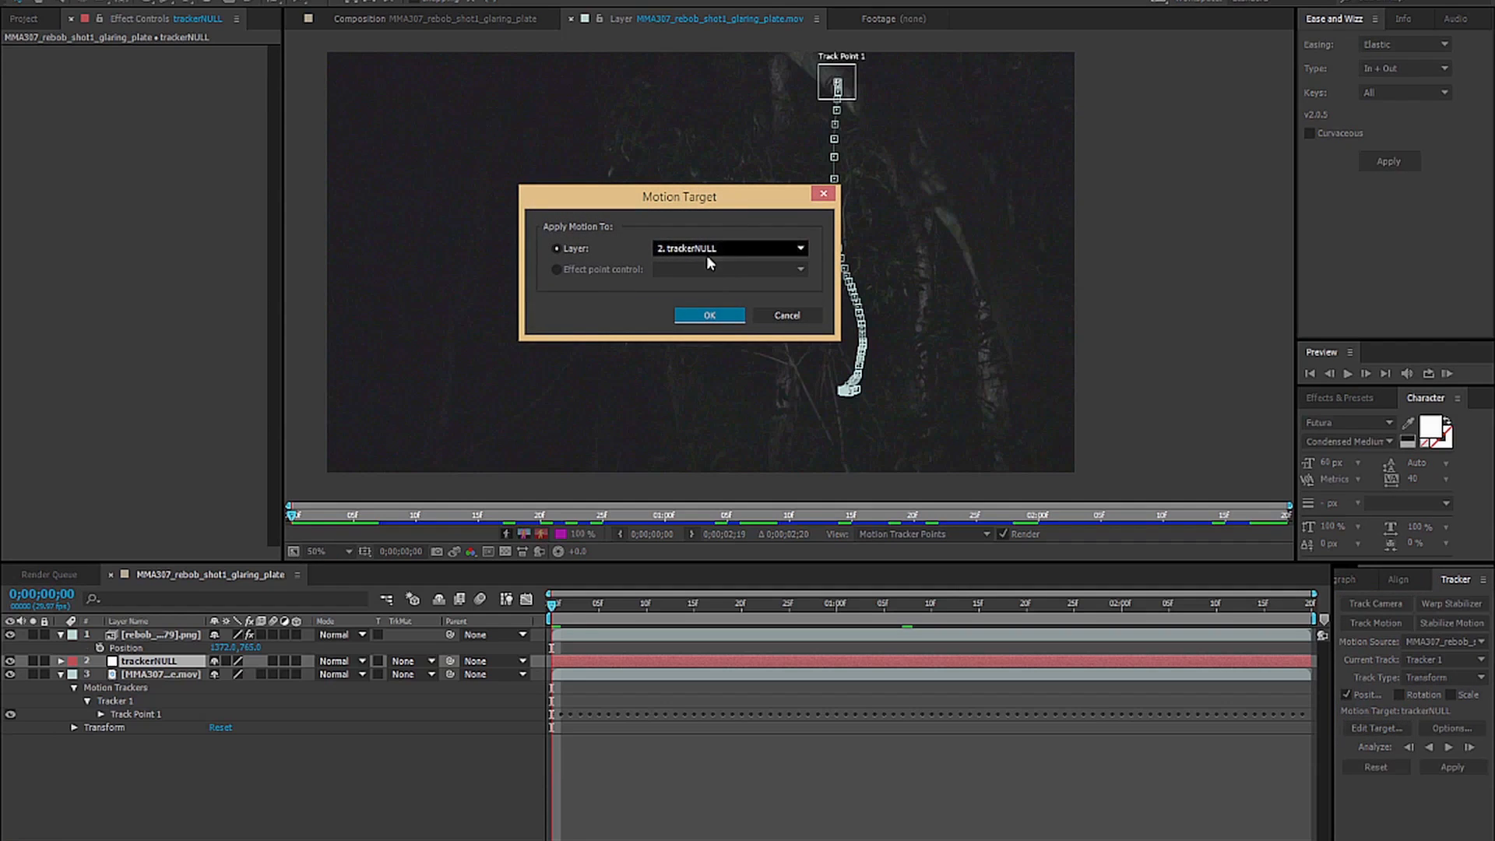
pyautogui.click(709, 315)
pyautogui.click(1462, 770)
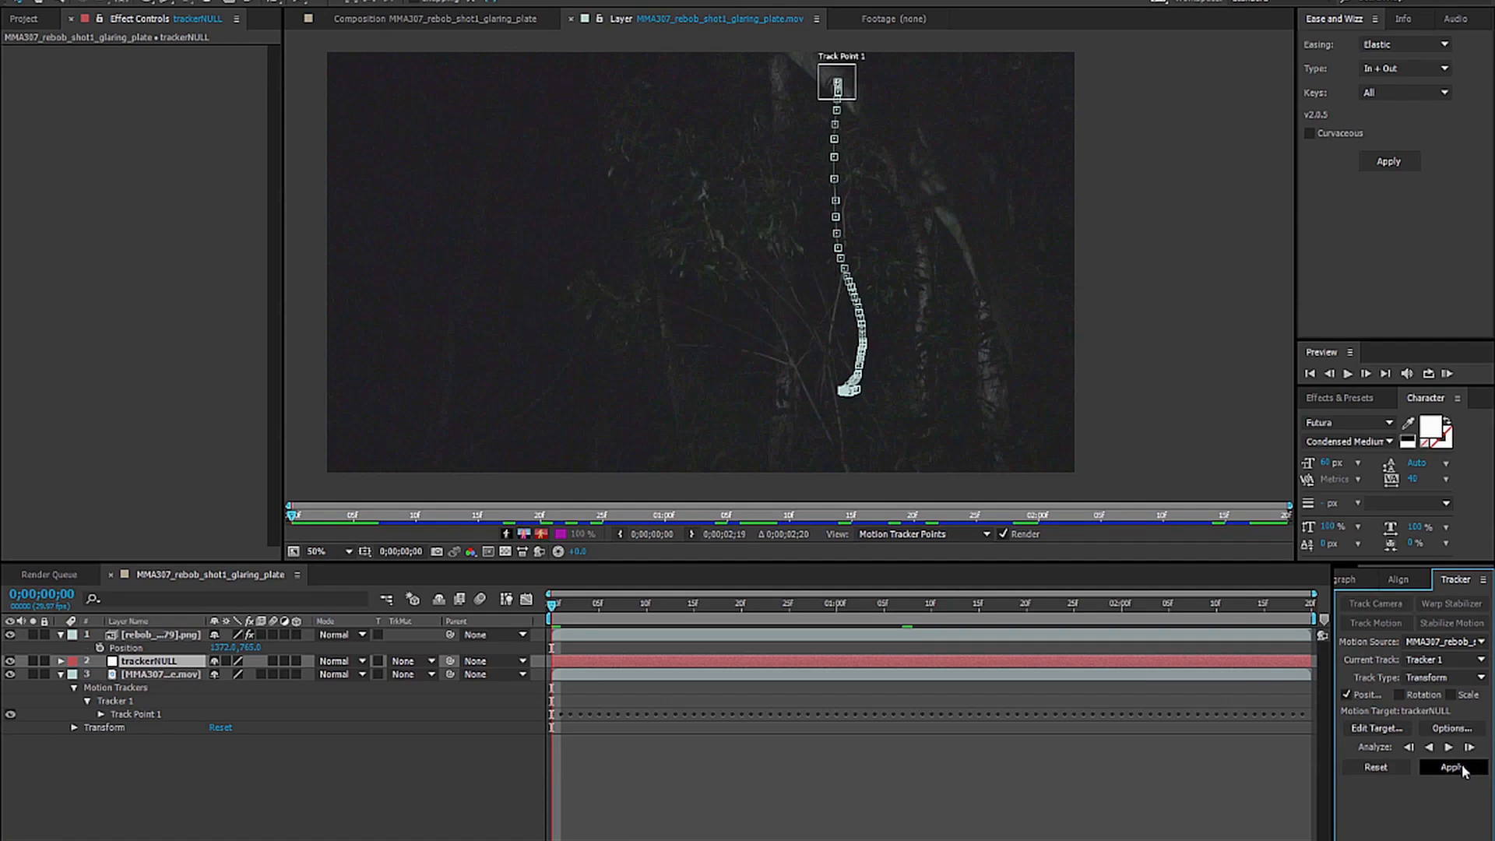
pyautogui.click(727, 430)
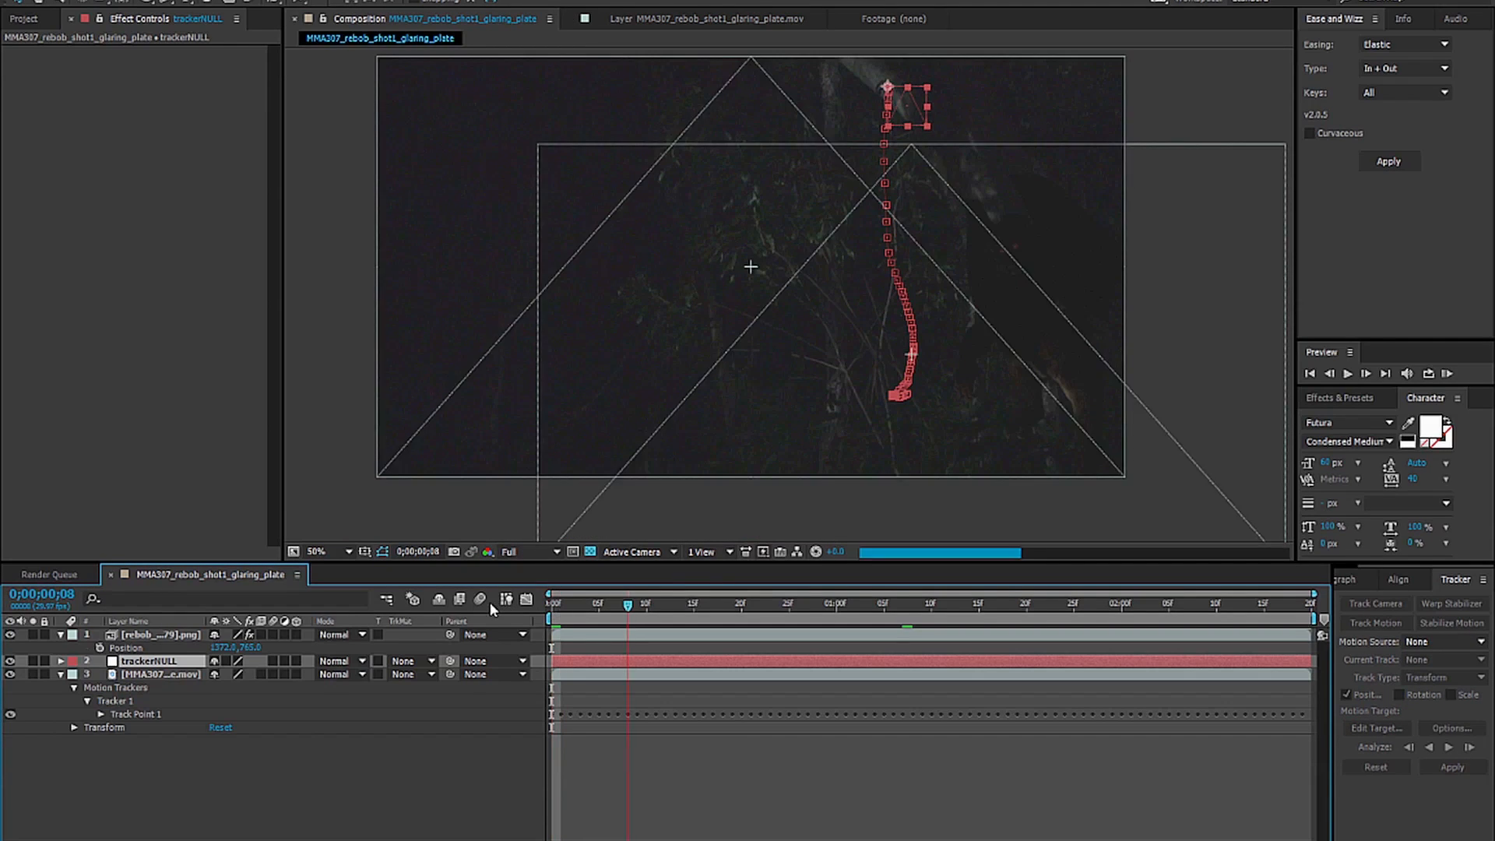
# Solo the trackerNULL layer, preview its motion and turn solo off again.
pyautogui.click(33, 661)
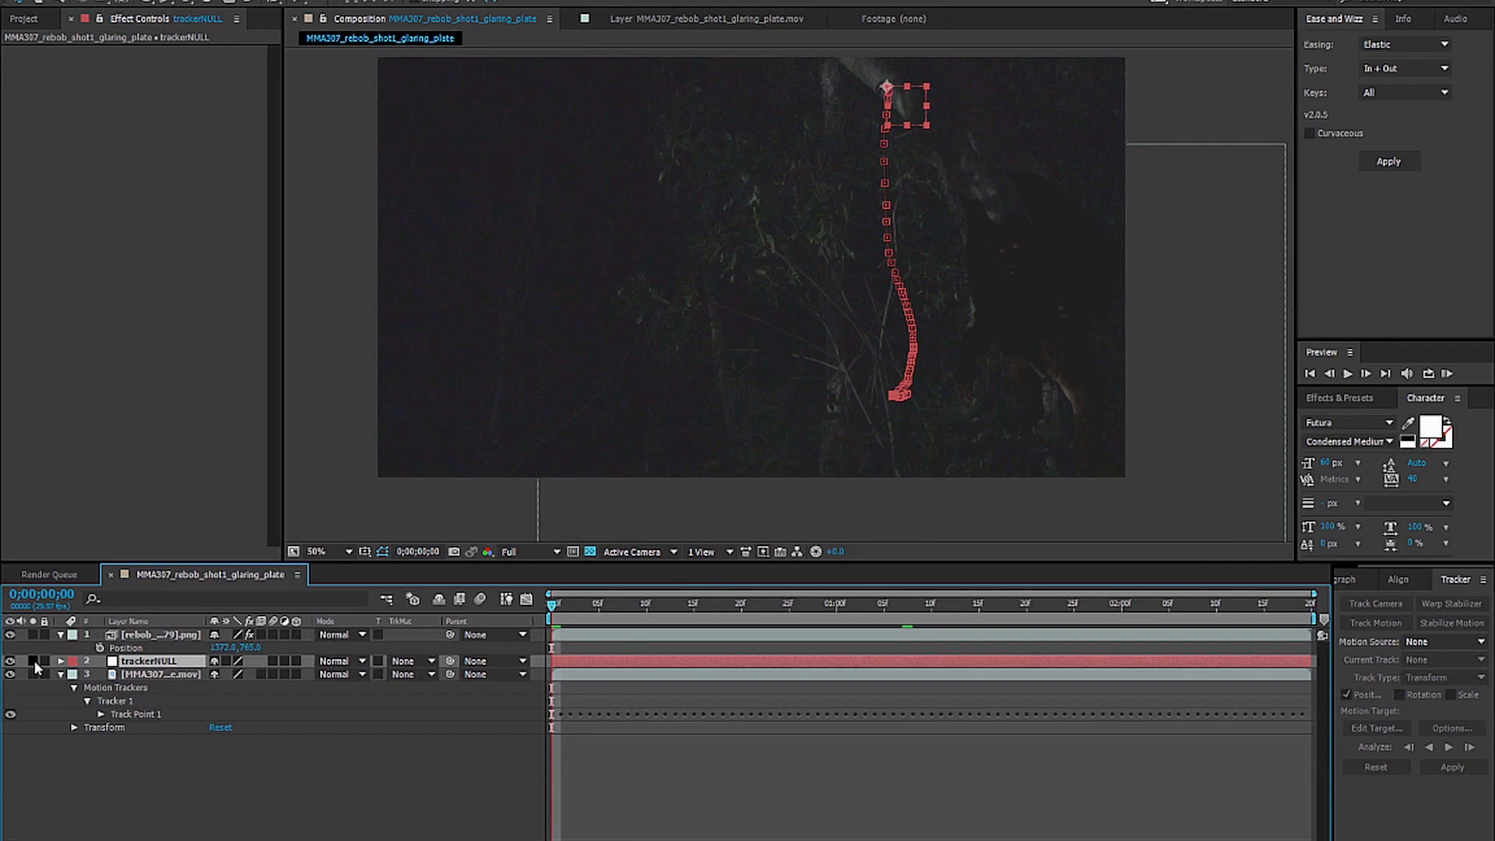
pyautogui.press('space')
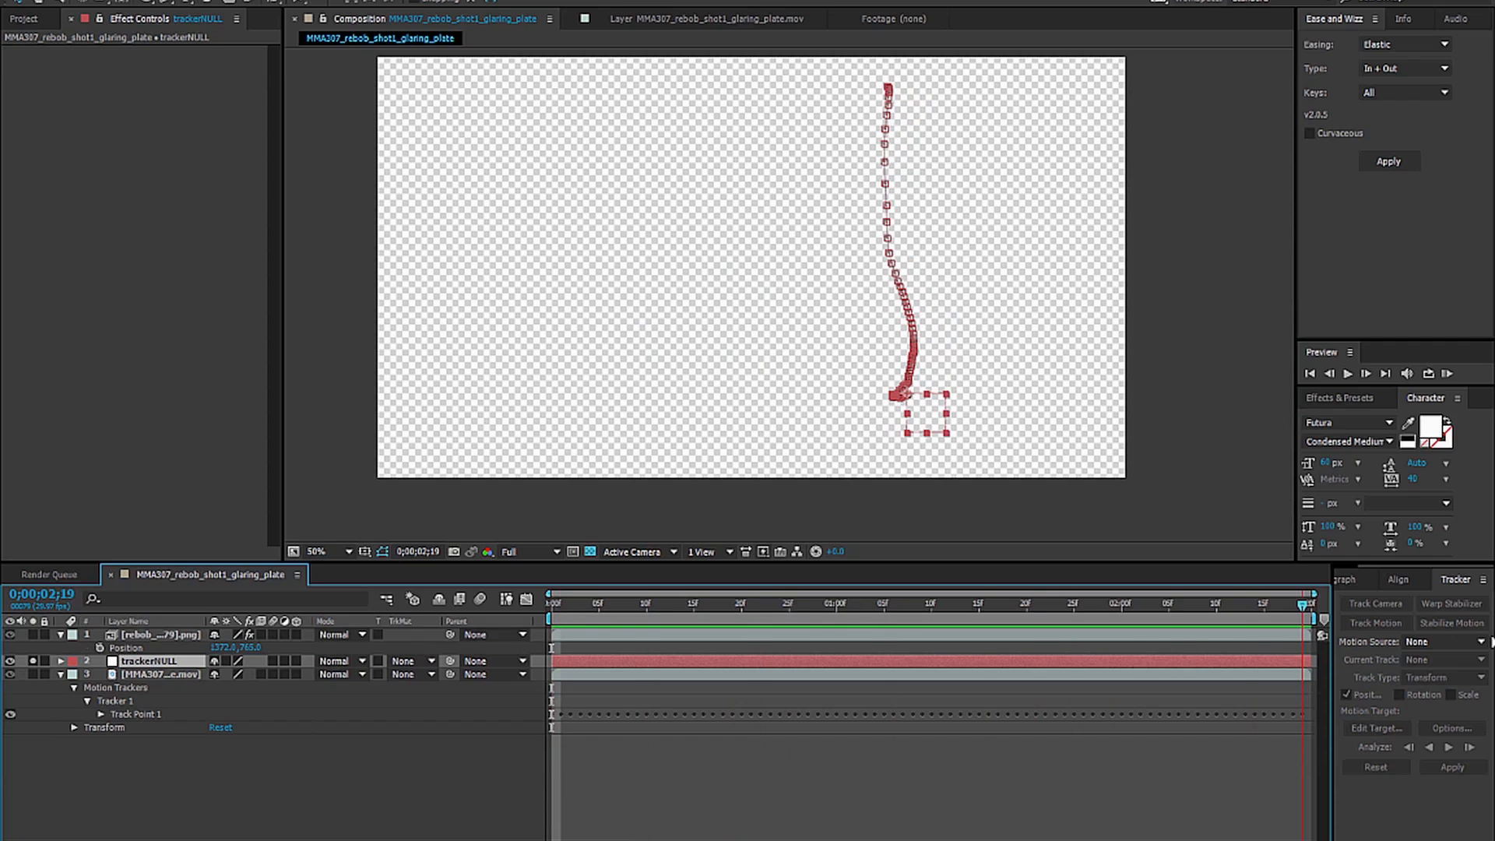
pyautogui.click(33, 661)
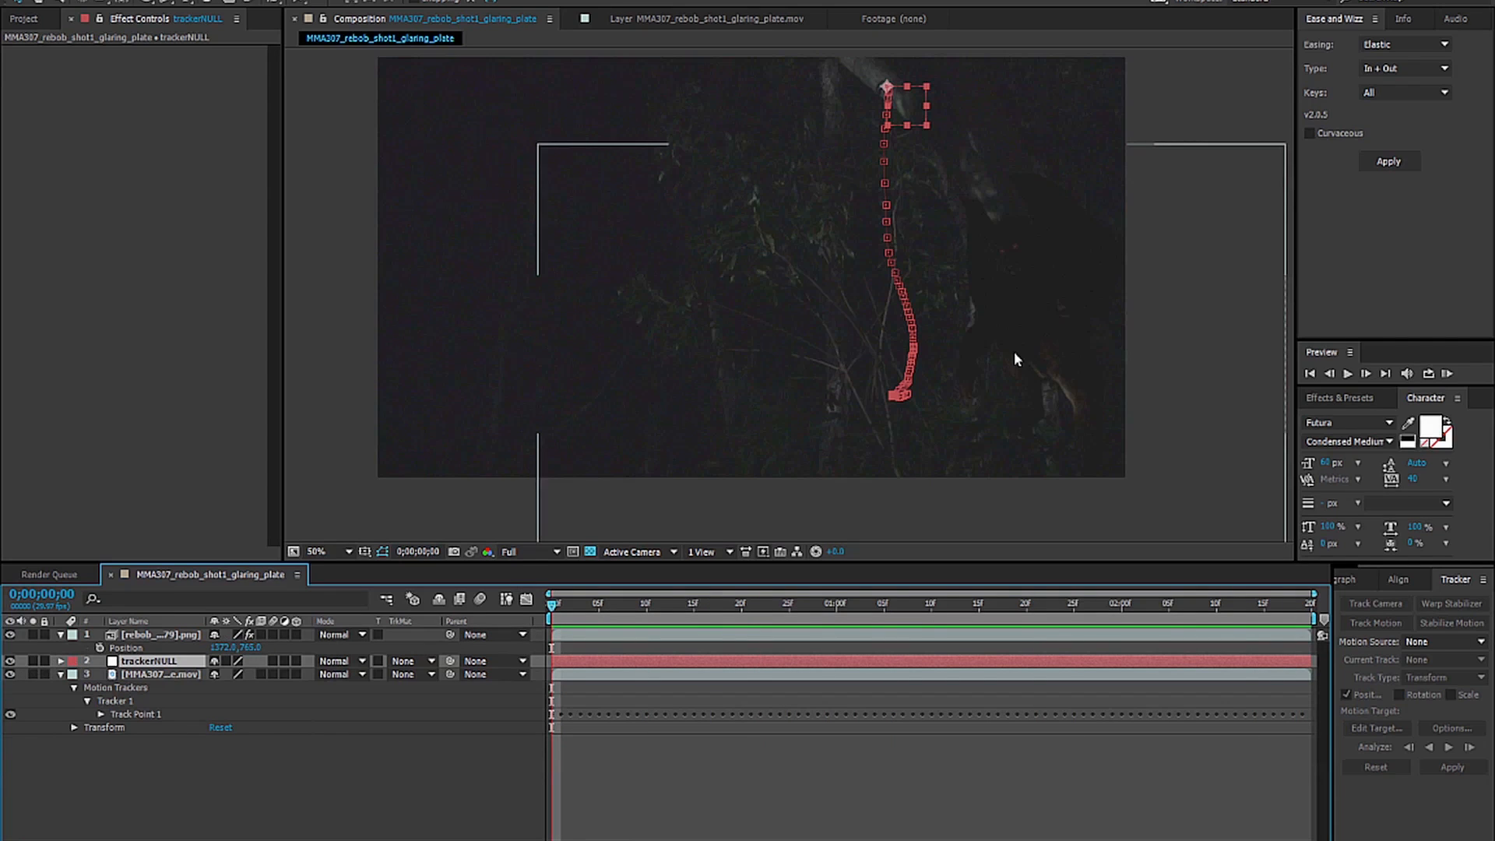
# At 0;00;02;01, place the creature layer on the leaning trunk at about 962, 561 and parent it to trackerNULL.
pyautogui.click(174, 637)
pyautogui.moveTo(1049, 374); pyautogui.dragTo(971, 309)
pyautogui.click(1132, 606)
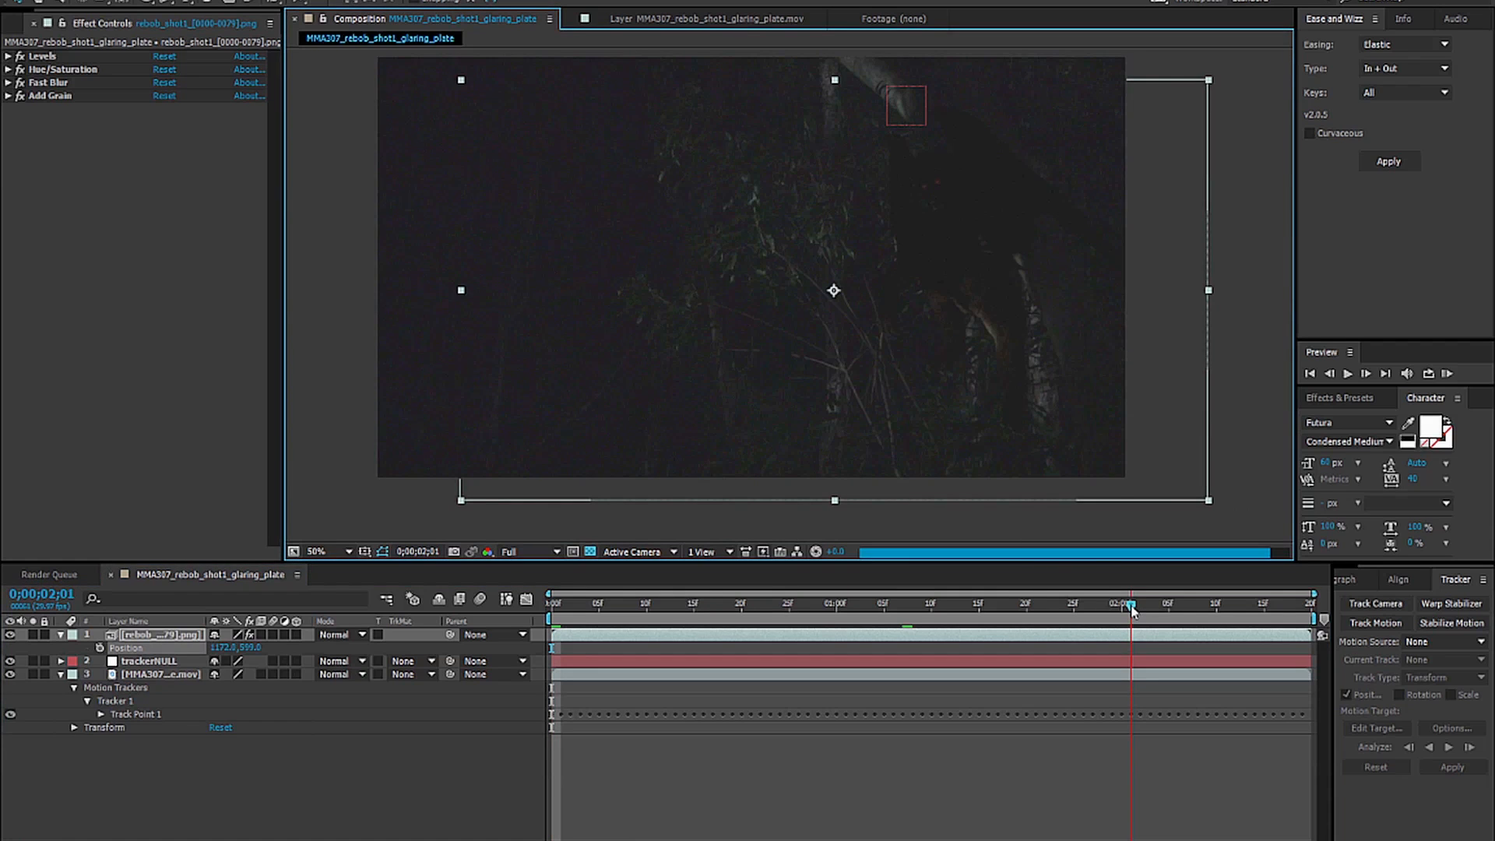
pyautogui.moveTo(949, 276); pyautogui.dragTo(880, 255)
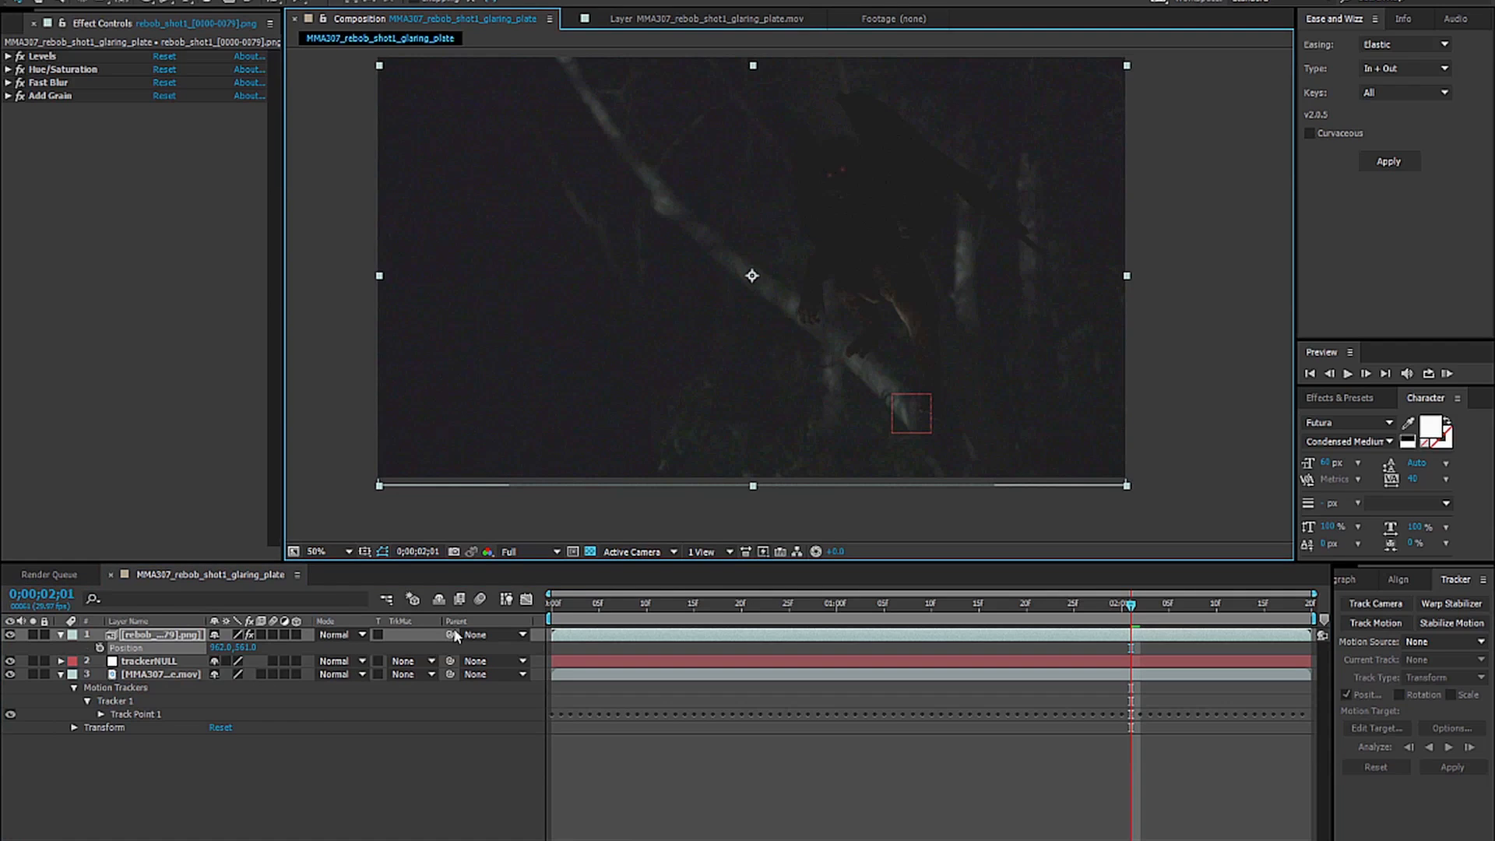
pyautogui.moveTo(451, 635); pyautogui.dragTo(153, 662)
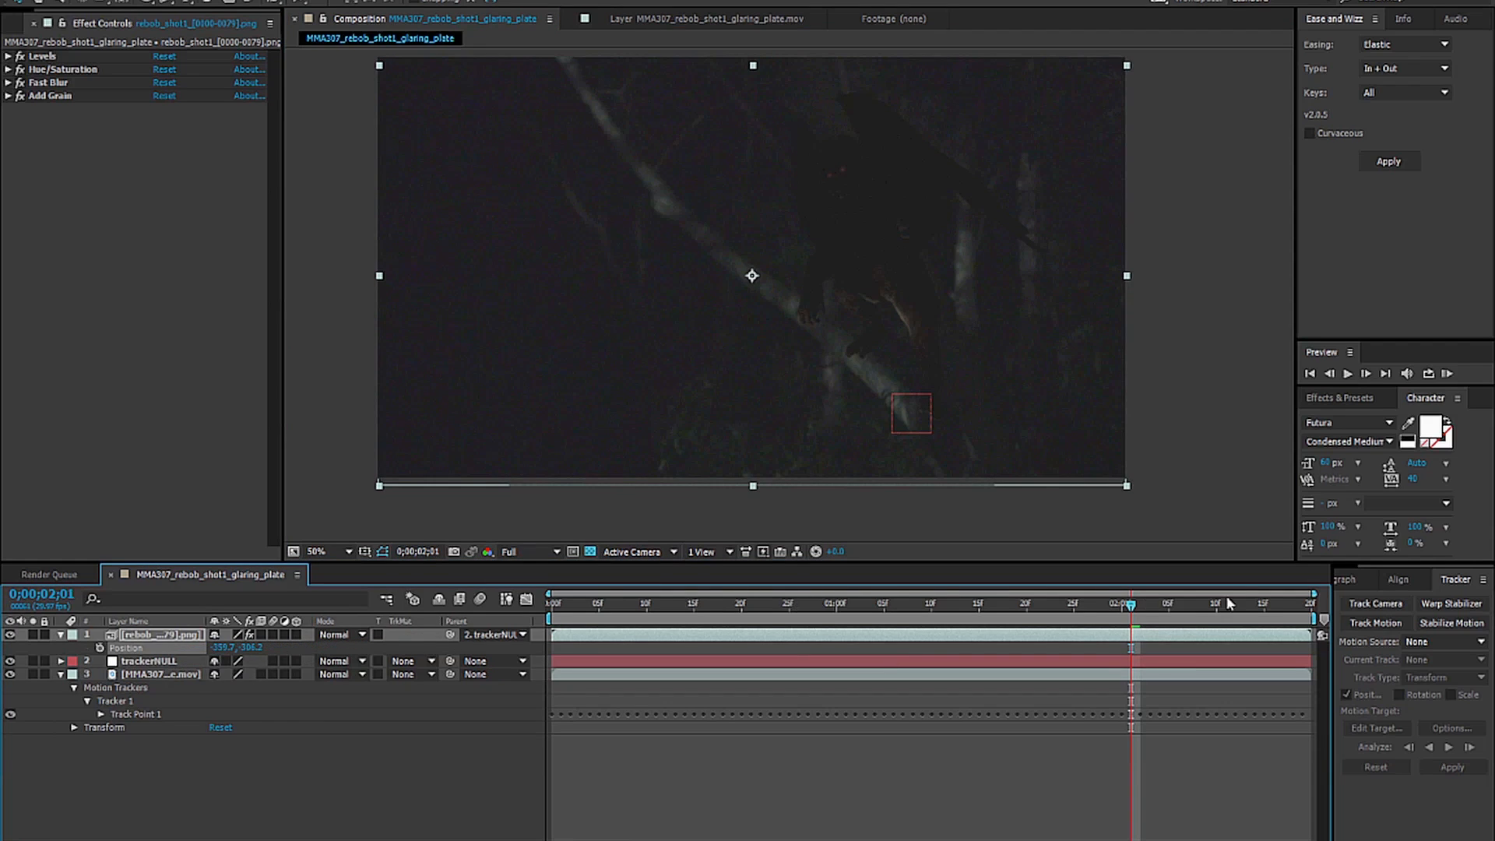
# Try to move the parented creature layer to the right at 0;00;00;14 and undo the move.
pyautogui.moveTo(1114, 602); pyautogui.dragTo(1093, 604)
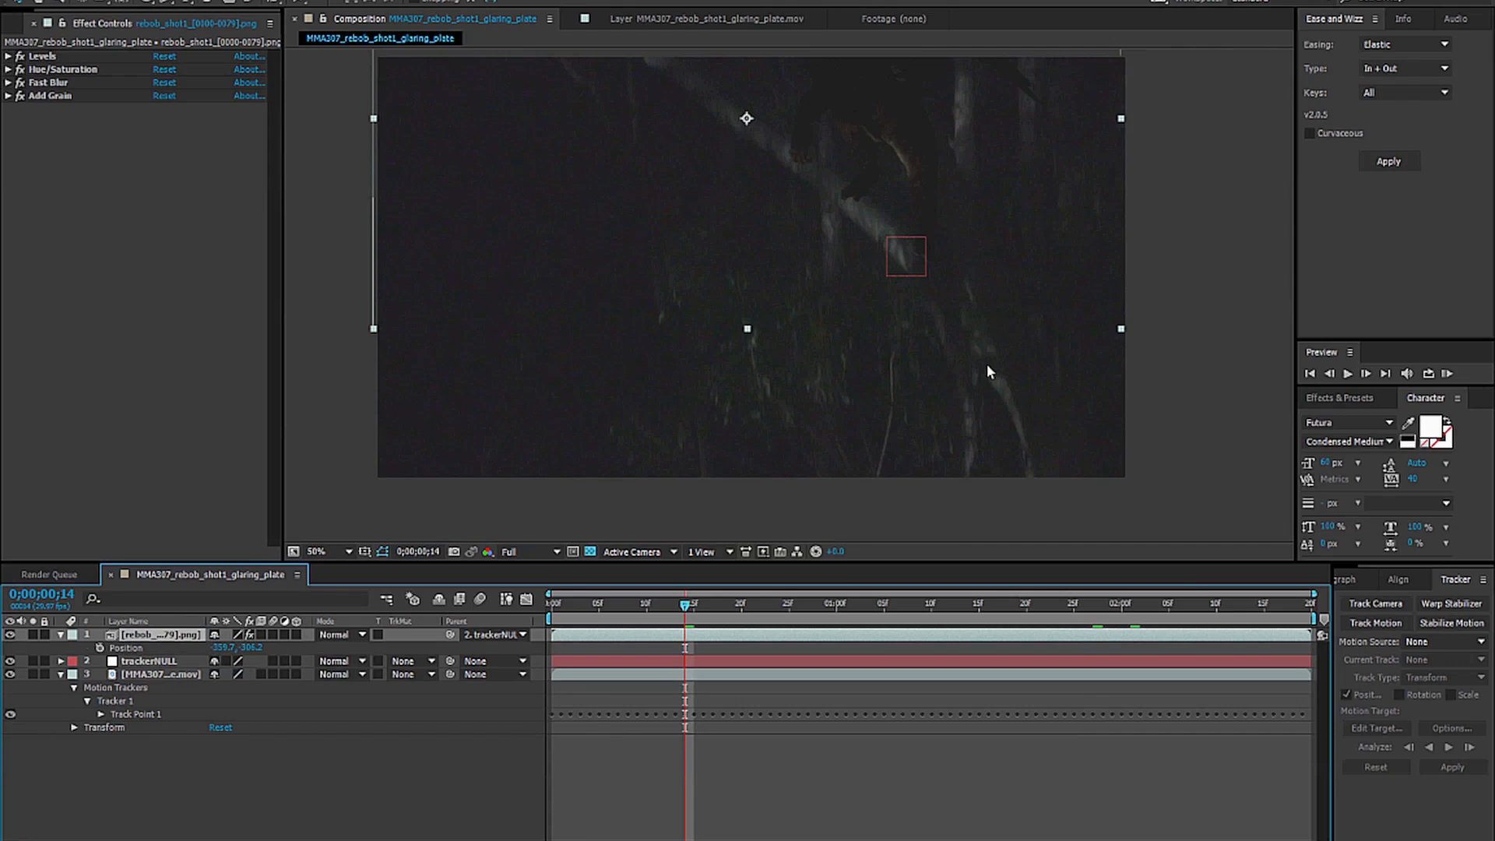
pyautogui.moveTo(910, 281); pyautogui.dragTo(1040, 292)
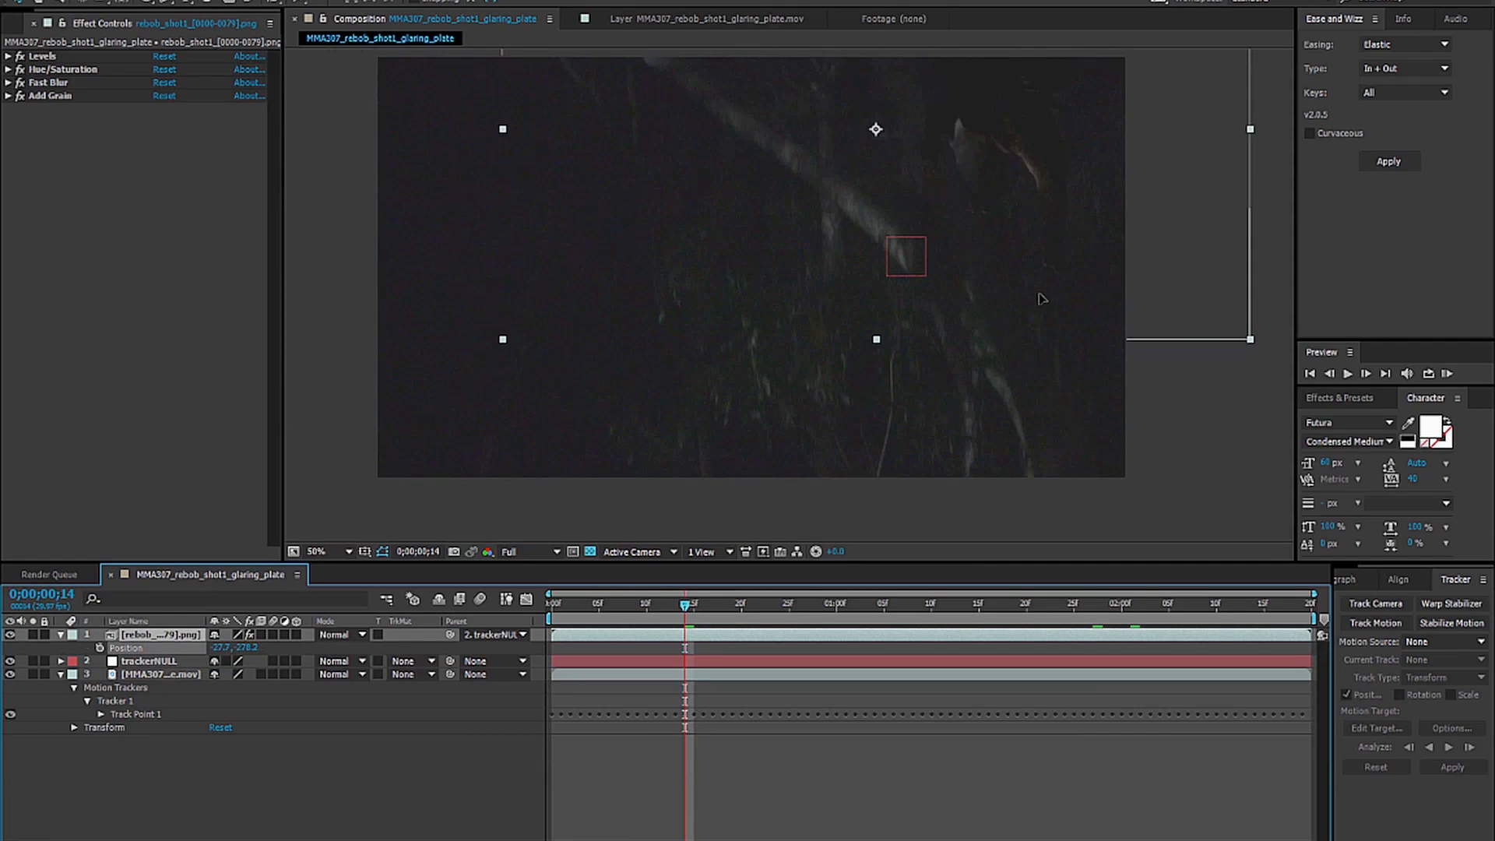
pyautogui.hotkey('ctrl', 'z')
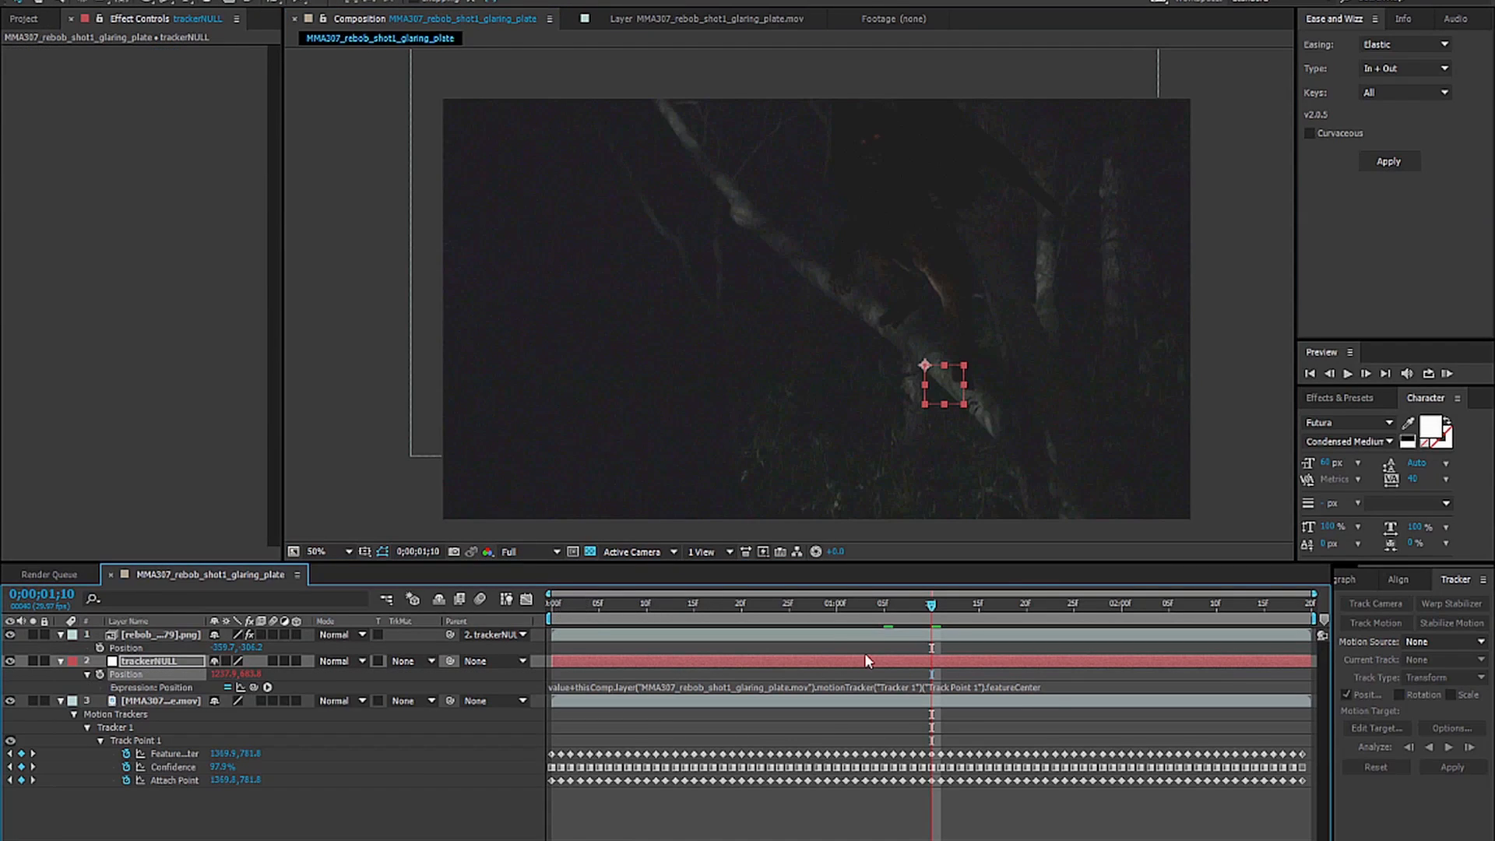
# Go to 0;00;02;03 and collapse the properties of all layers in the timeline.
pyautogui.click(821, 383)
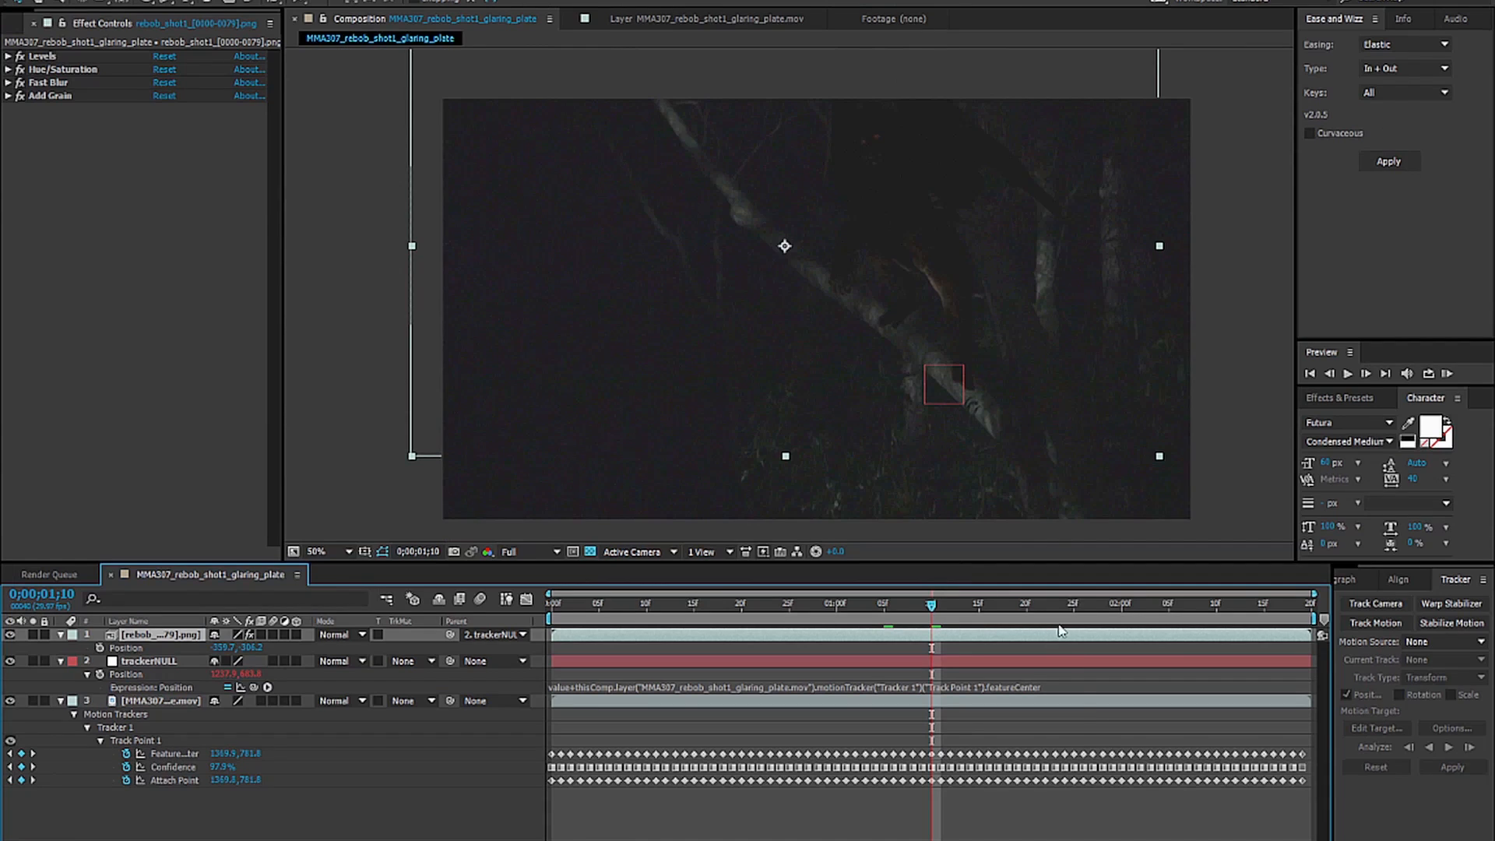
pyautogui.click(1084, 606)
pyautogui.click(1151, 608)
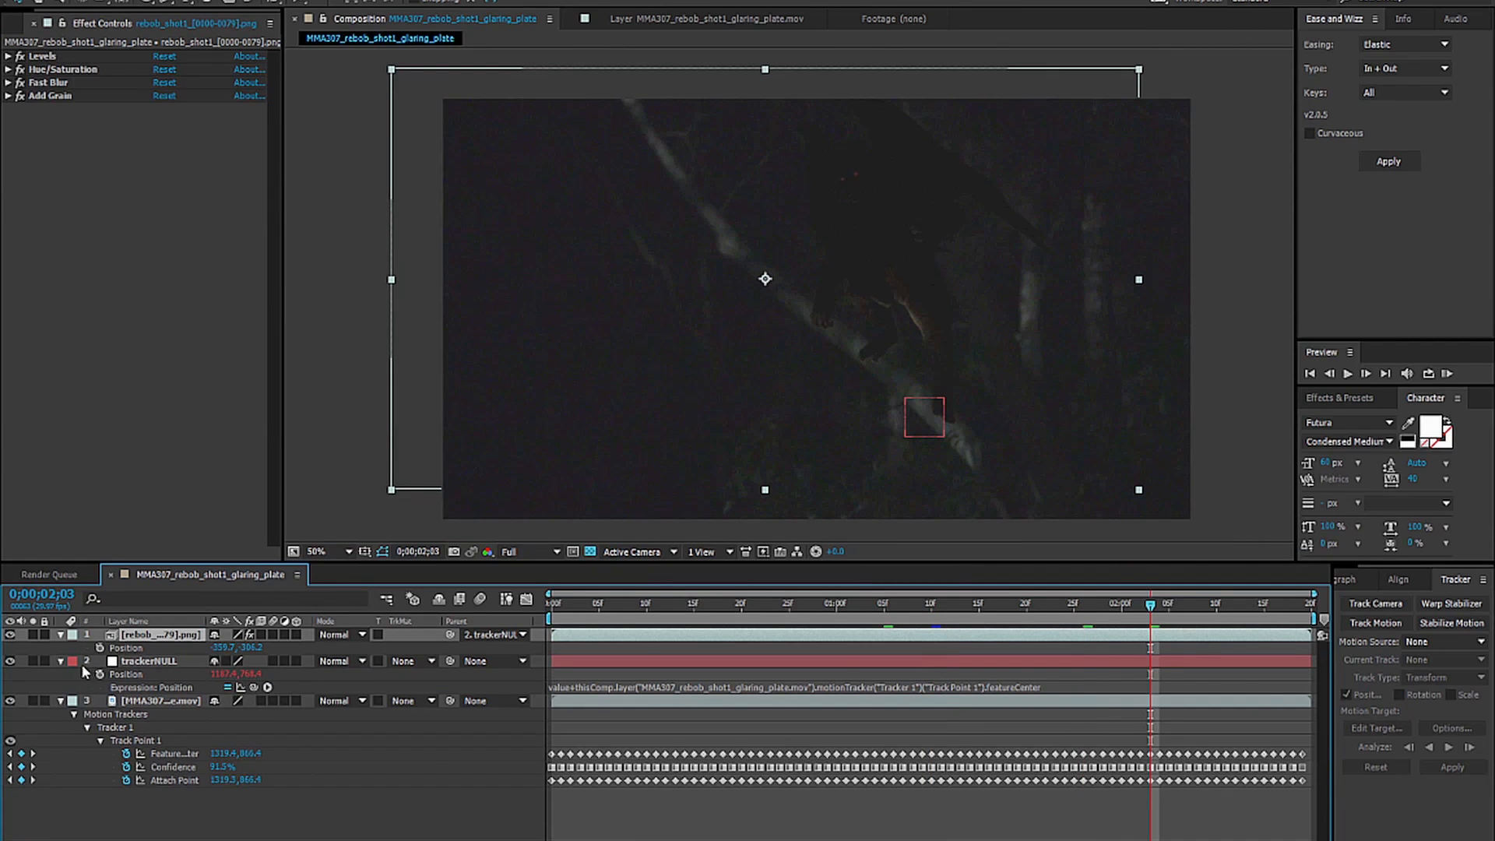
pyautogui.hotkey('ctrl', 'a')
pyautogui.click(60, 635)
pyautogui.click(80, 757)
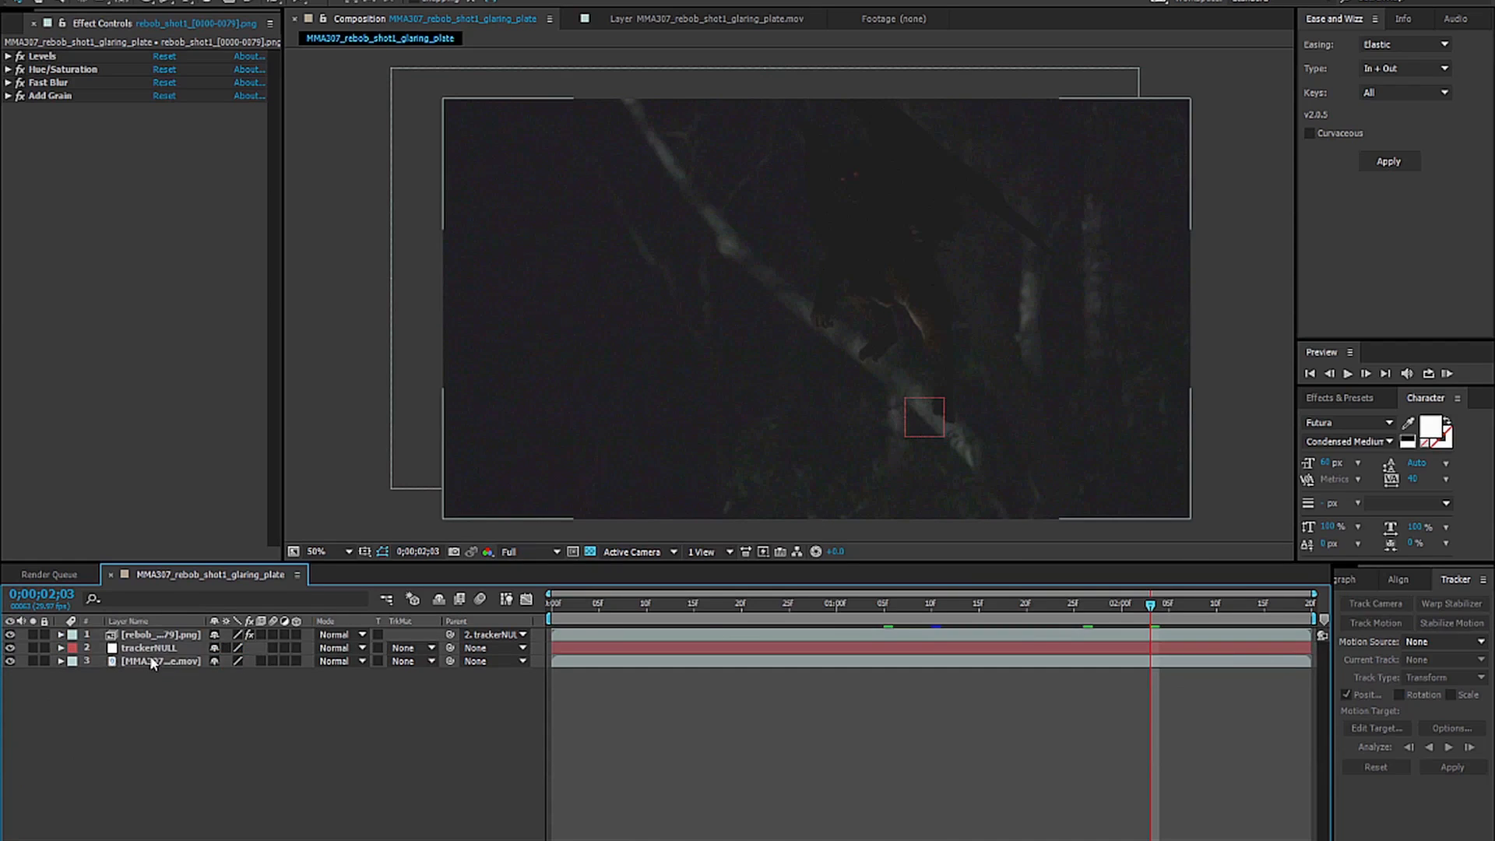
# Duplicate the plate layer and place the copy above the creature layer.
pyautogui.click(152, 661)
pyautogui.hotkey('ctrl', 'd')
pyautogui.moveTo(153, 662); pyautogui.dragTo(173, 637)
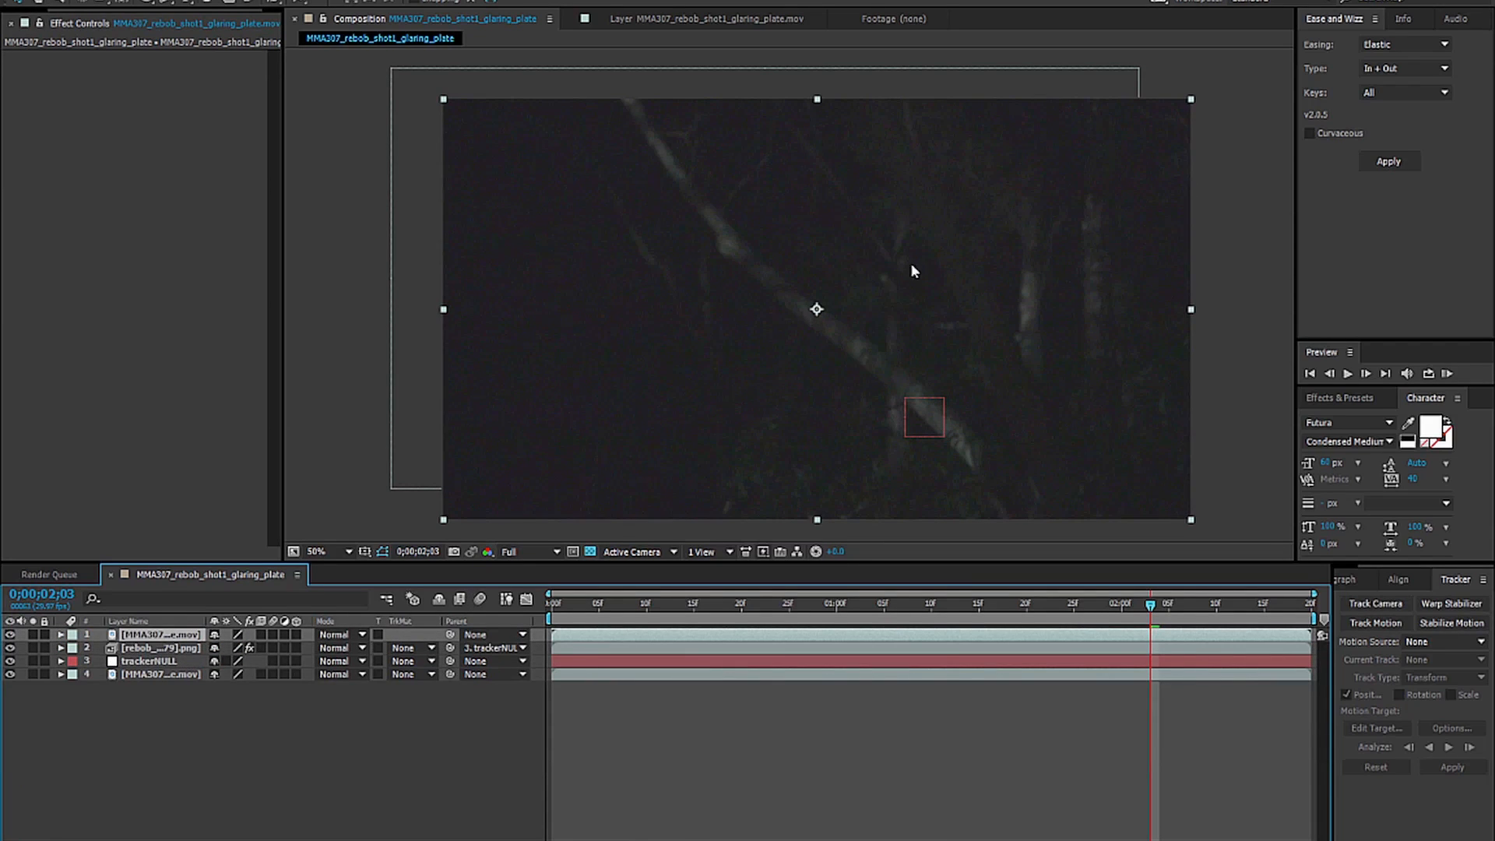
# Brighten the duplicate plate with a Levels effect, setting Input White to 131 and Gamma to 0.90.
pyautogui.scroll(1, 916, 274)
pyautogui.moveTo(1035, 220); pyautogui.dragTo(645, 373)
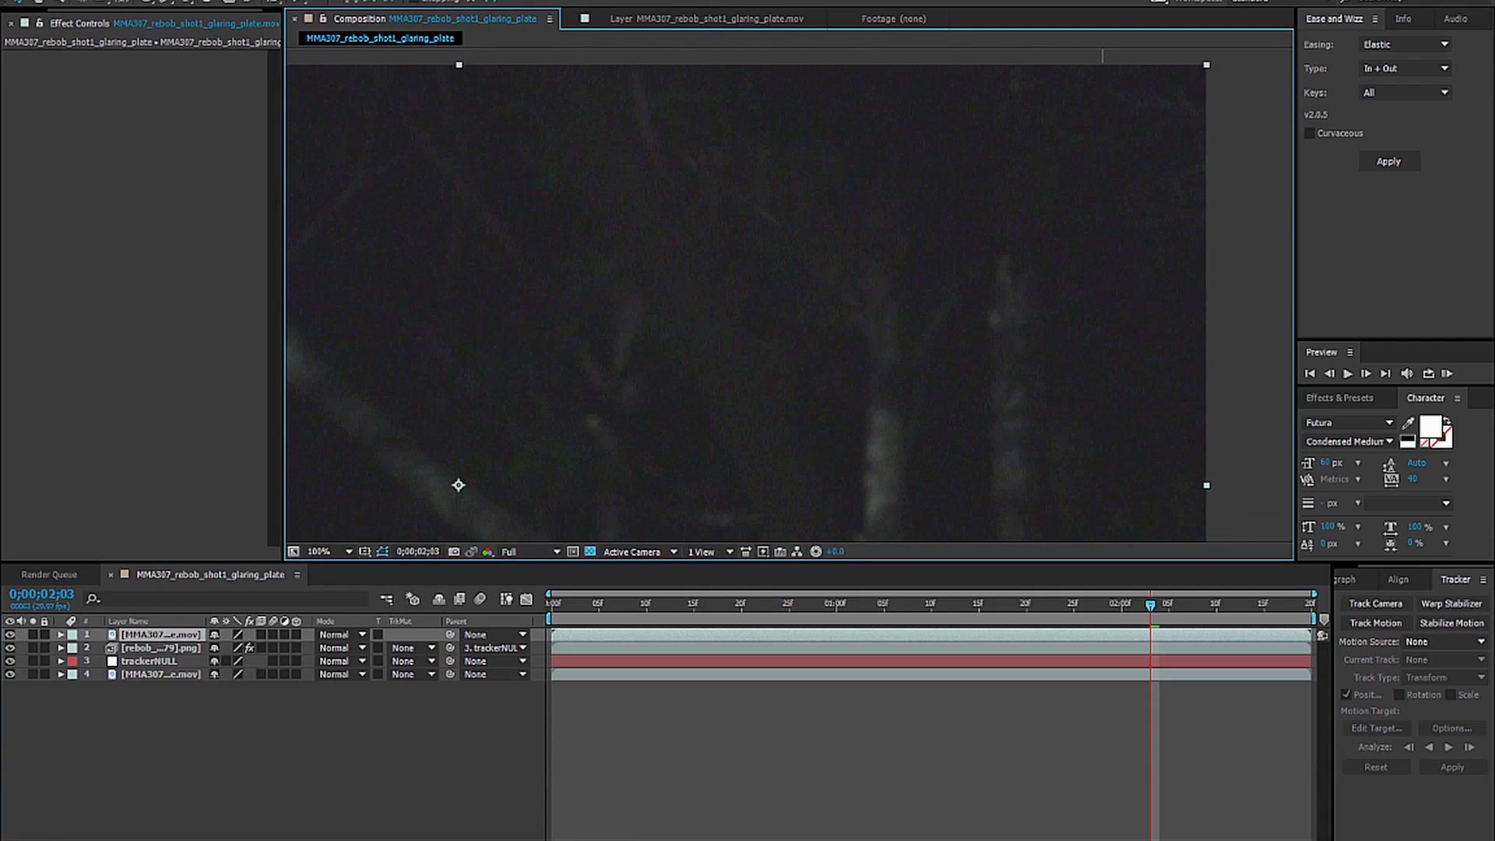
pyautogui.click(161, 1)
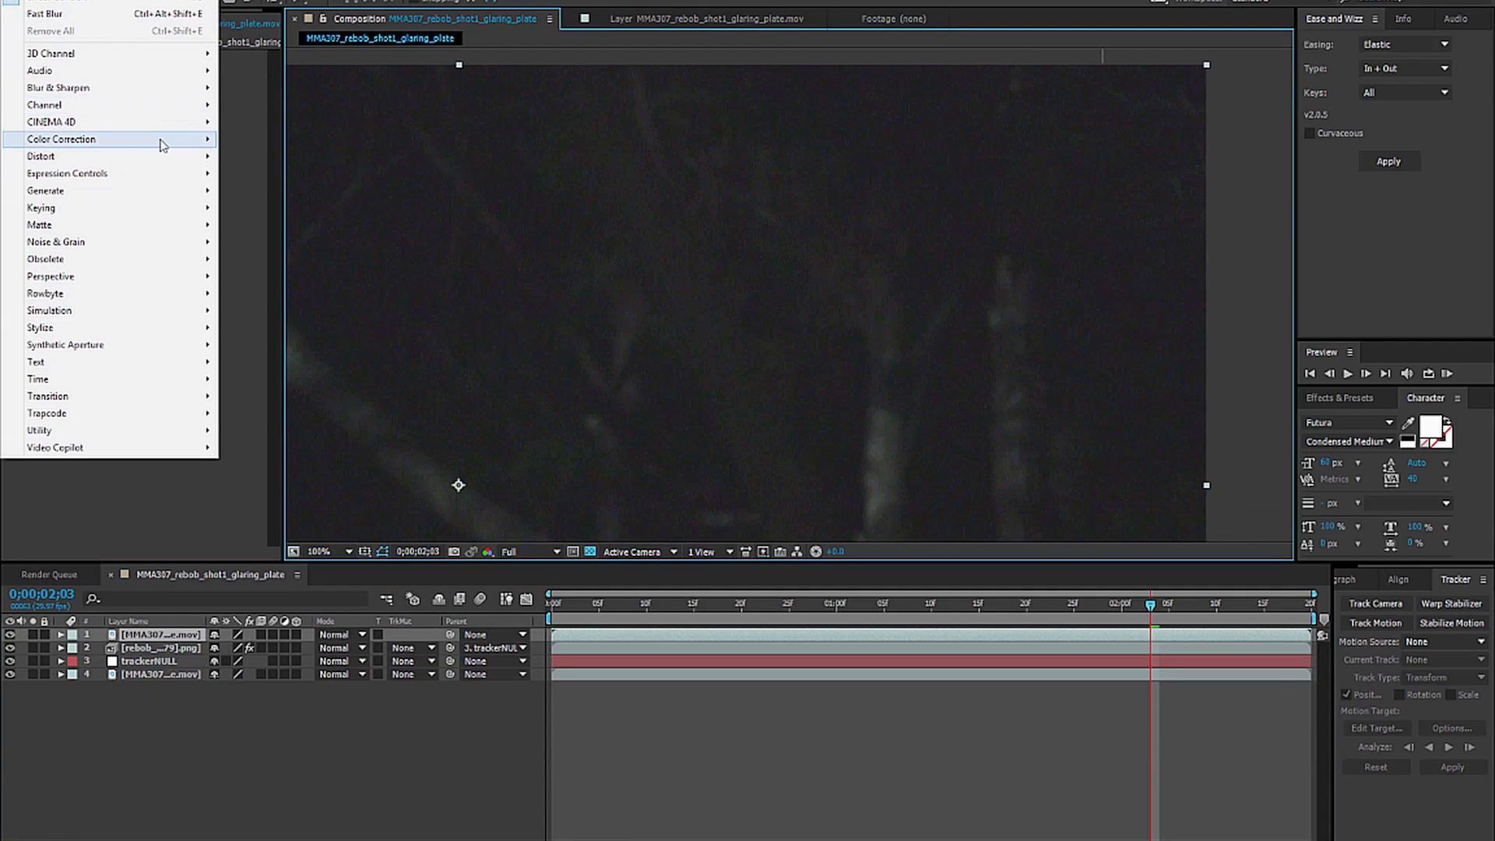
pyautogui.moveTo(160, 141)
pyautogui.click(257, 550)
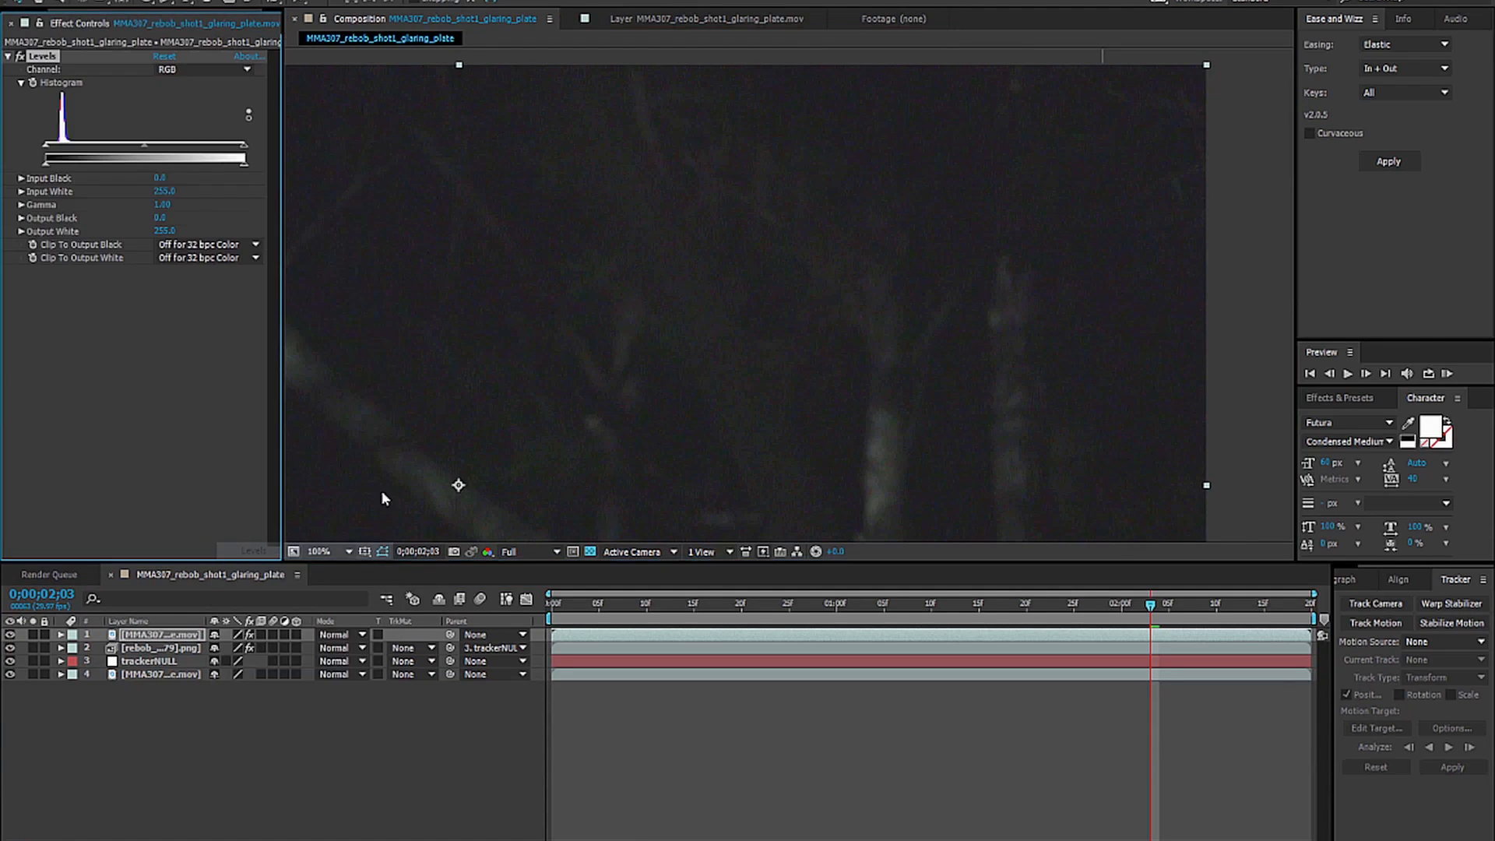
pyautogui.moveTo(242, 152); pyautogui.dragTo(149, 155)
# Draw a closed Pen tool mask on the duplicate plate around the dark slanting trunk in front of the creature.
pyautogui.moveTo(798, 304); pyautogui.dragTo(754, 216)
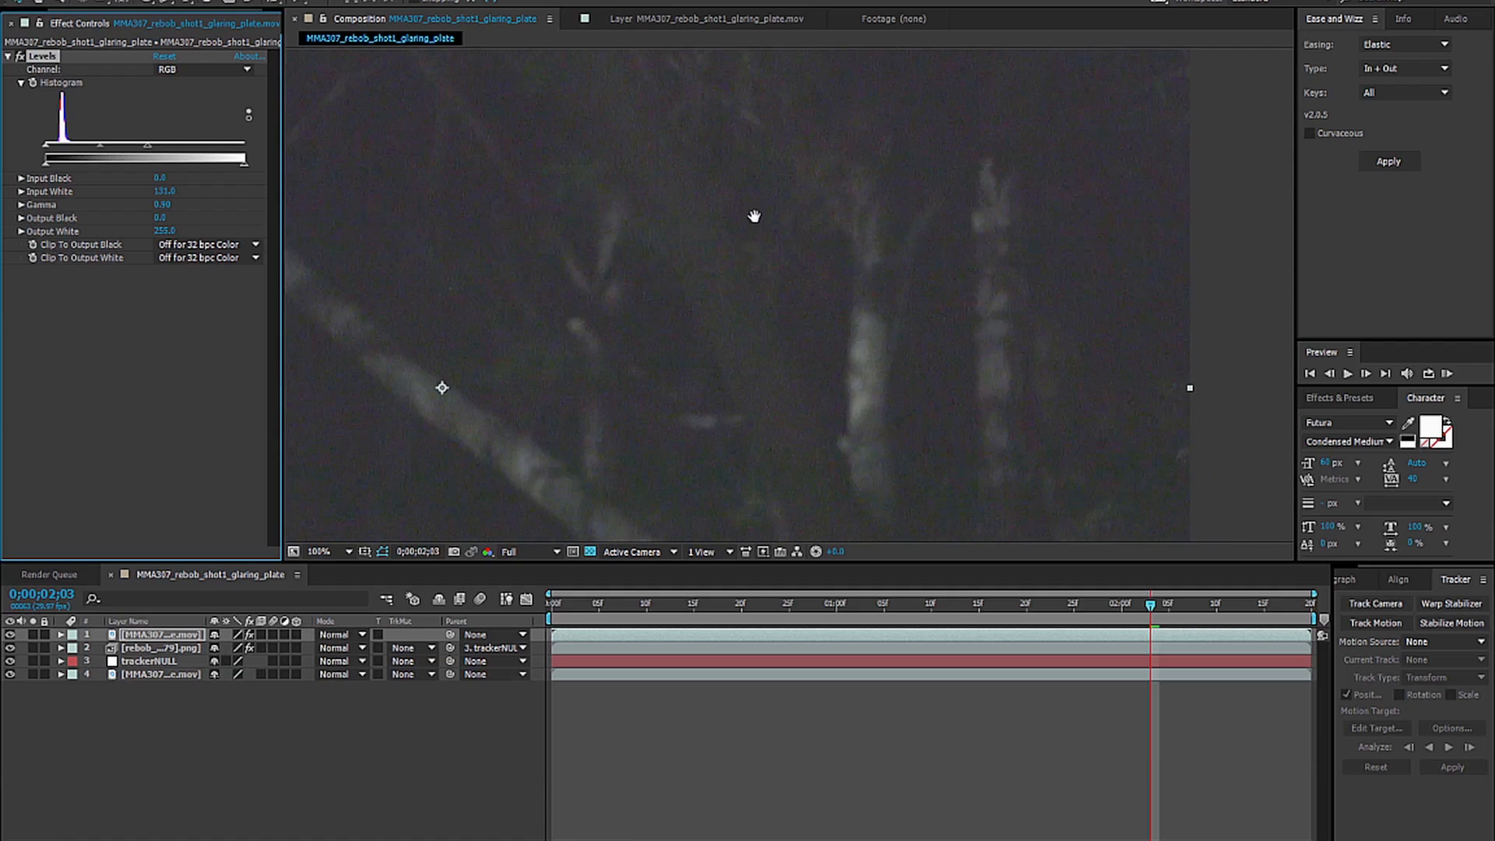
pyautogui.moveTo(844, 380); pyautogui.dragTo(851, 222)
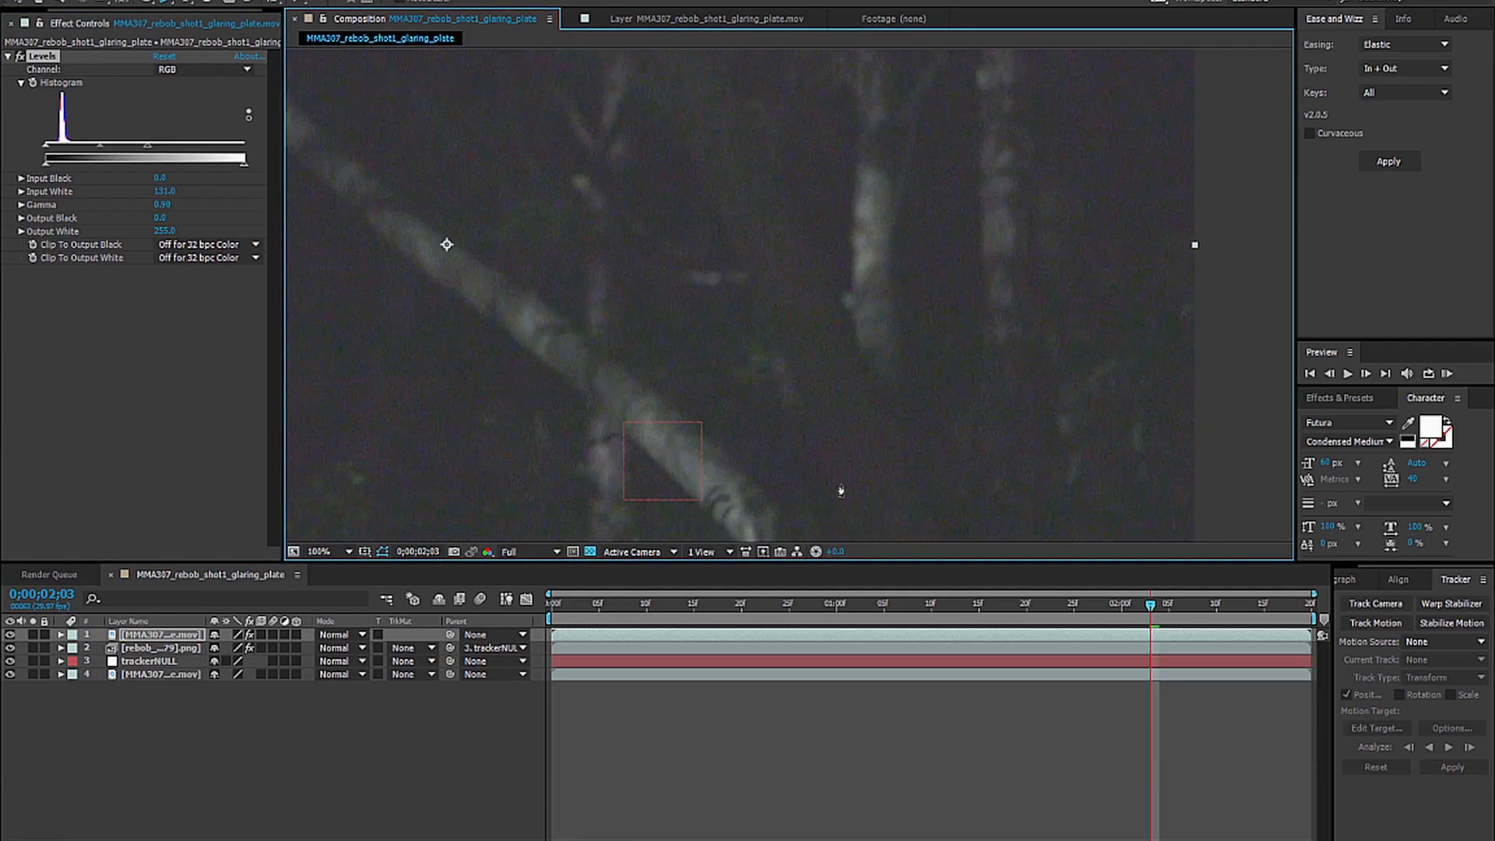
pyautogui.moveTo(843, 483); pyautogui.dragTo(841, 443)
pyautogui.click(837, 468)
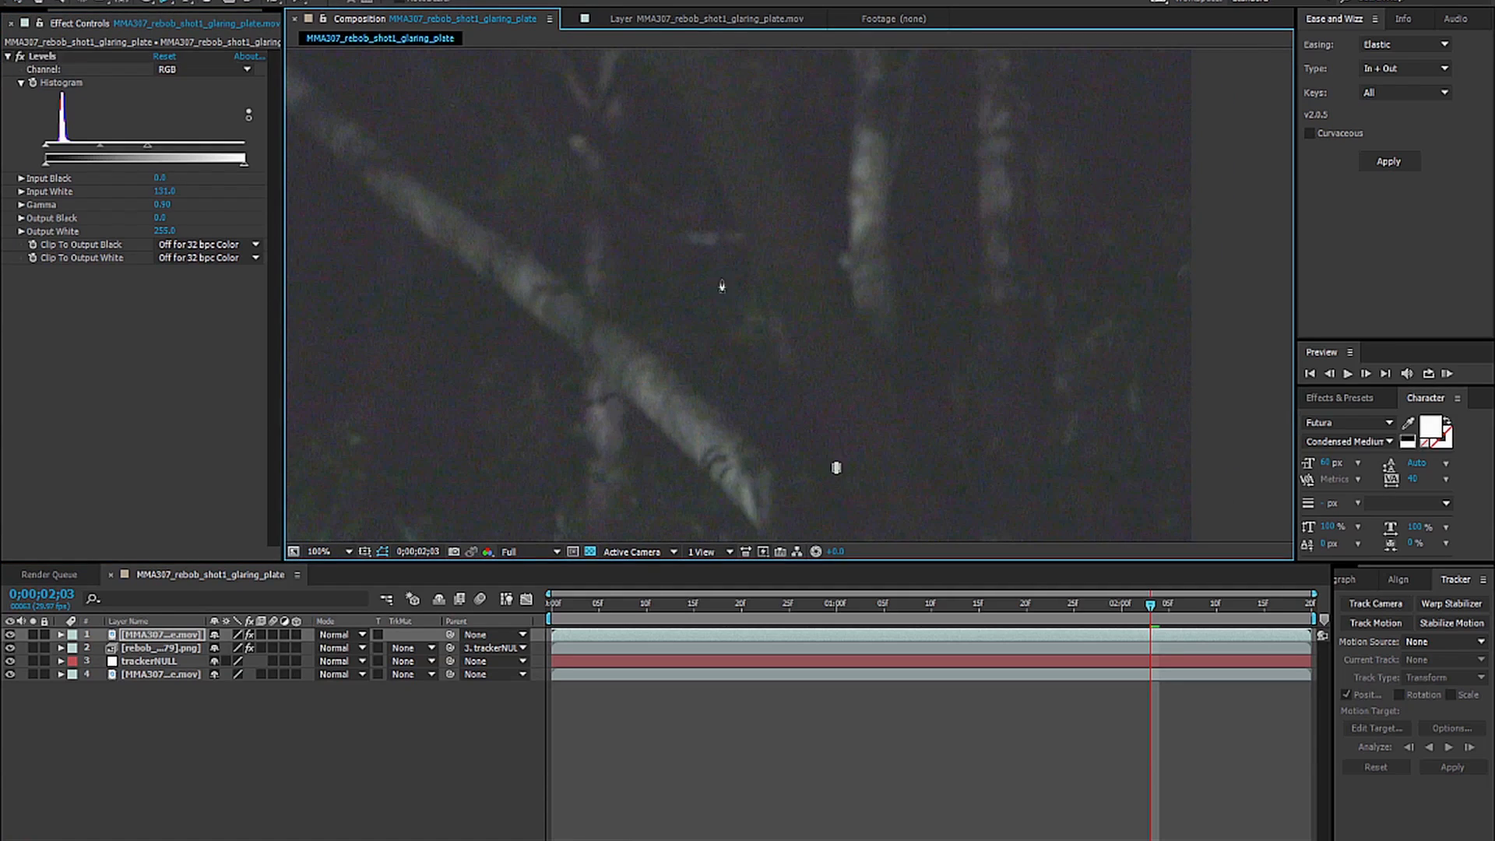
pyautogui.moveTo(759, 285); pyautogui.dragTo(738, 230)
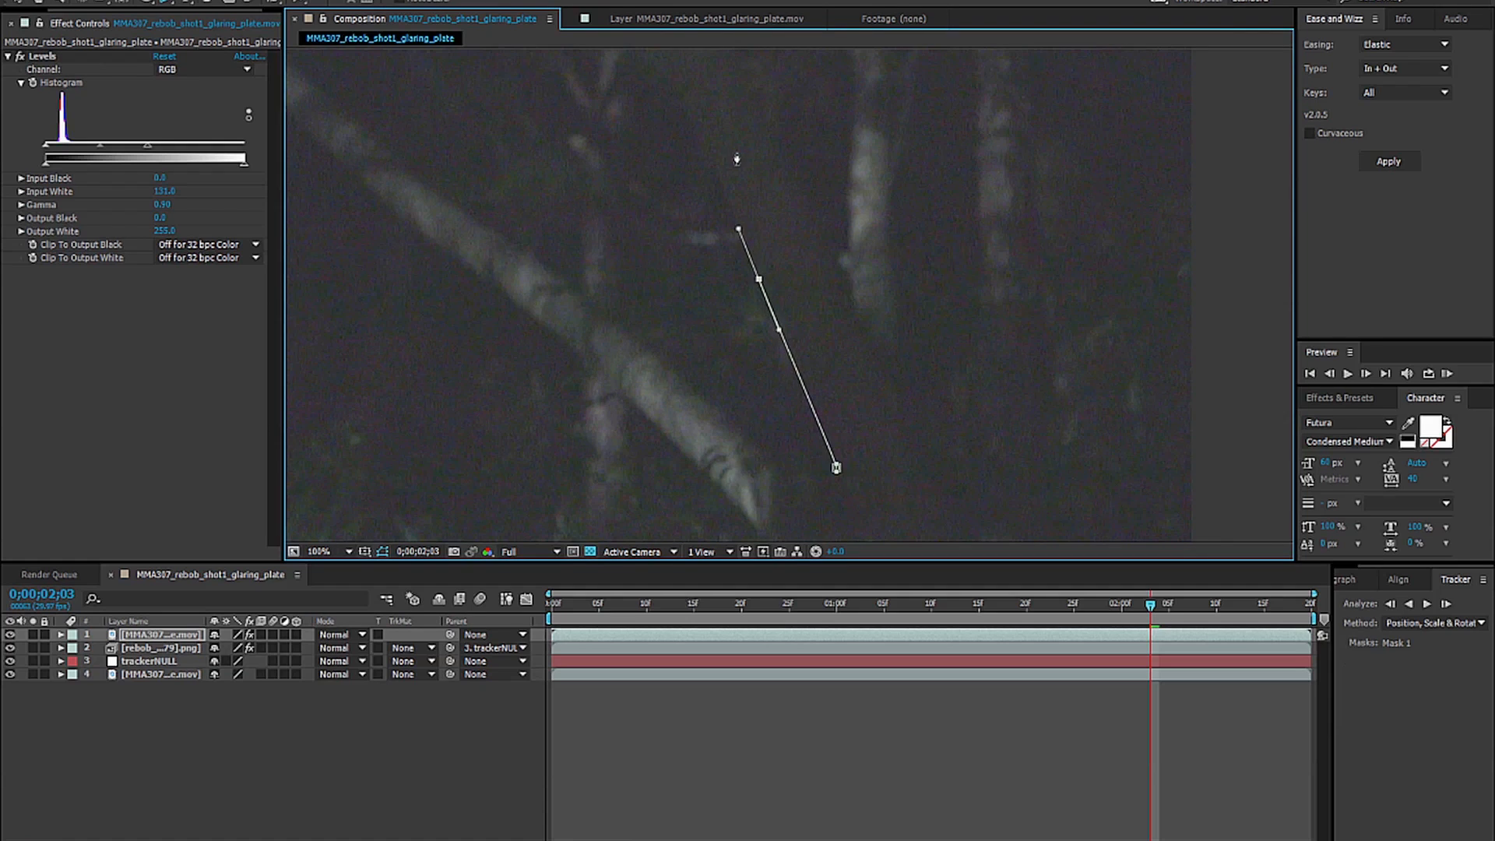
pyautogui.moveTo(740, 169); pyautogui.dragTo(828, 468)
pyautogui.moveTo(771, 399); pyautogui.dragTo(738, 323)
pyautogui.moveTo(686, 242); pyautogui.dragTo(666, 212)
pyautogui.moveTo(624, 123); pyautogui.dragTo(607, 88)
pyautogui.moveTo(693, 110); pyautogui.dragTo(717, 176)
pyautogui.moveTo(812, 342); pyautogui.dragTo(836, 383)
pyautogui.moveTo(867, 458); pyautogui.dragTo(782, 176)
pyautogui.moveTo(831, 297); pyautogui.dragTo(859, 374)
pyautogui.moveTo(894, 430); pyautogui.dragTo(904, 449)
pyautogui.click(813, 428)
# Set the trunk mask's feather to 5 pixels.
pyautogui.press('f')
pyautogui.click(229, 661)
pyautogui.write('5')
pyautogui.press('Return')
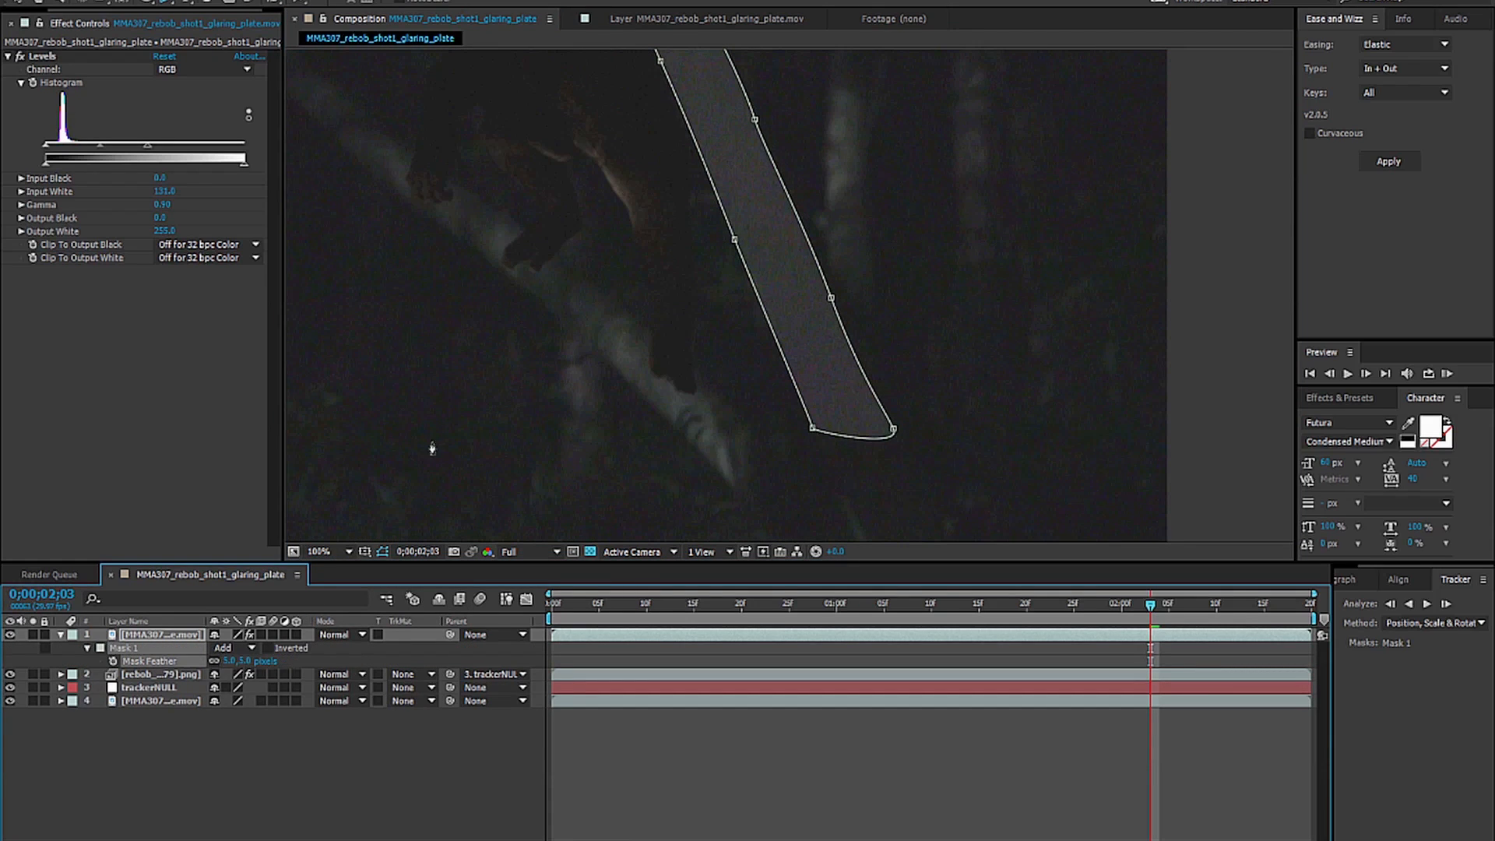
# Remove the Levels effect from the masked duplicate plate and deselect the layer.
pyautogui.click(428, 748)
pyautogui.moveTo(783, 277); pyautogui.dragTo(950, 558)
pyautogui.moveTo(827, 312); pyautogui.dragTo(741, 287)
pyautogui.click(17, 3)
pyautogui.scroll(-2, 740, 292)
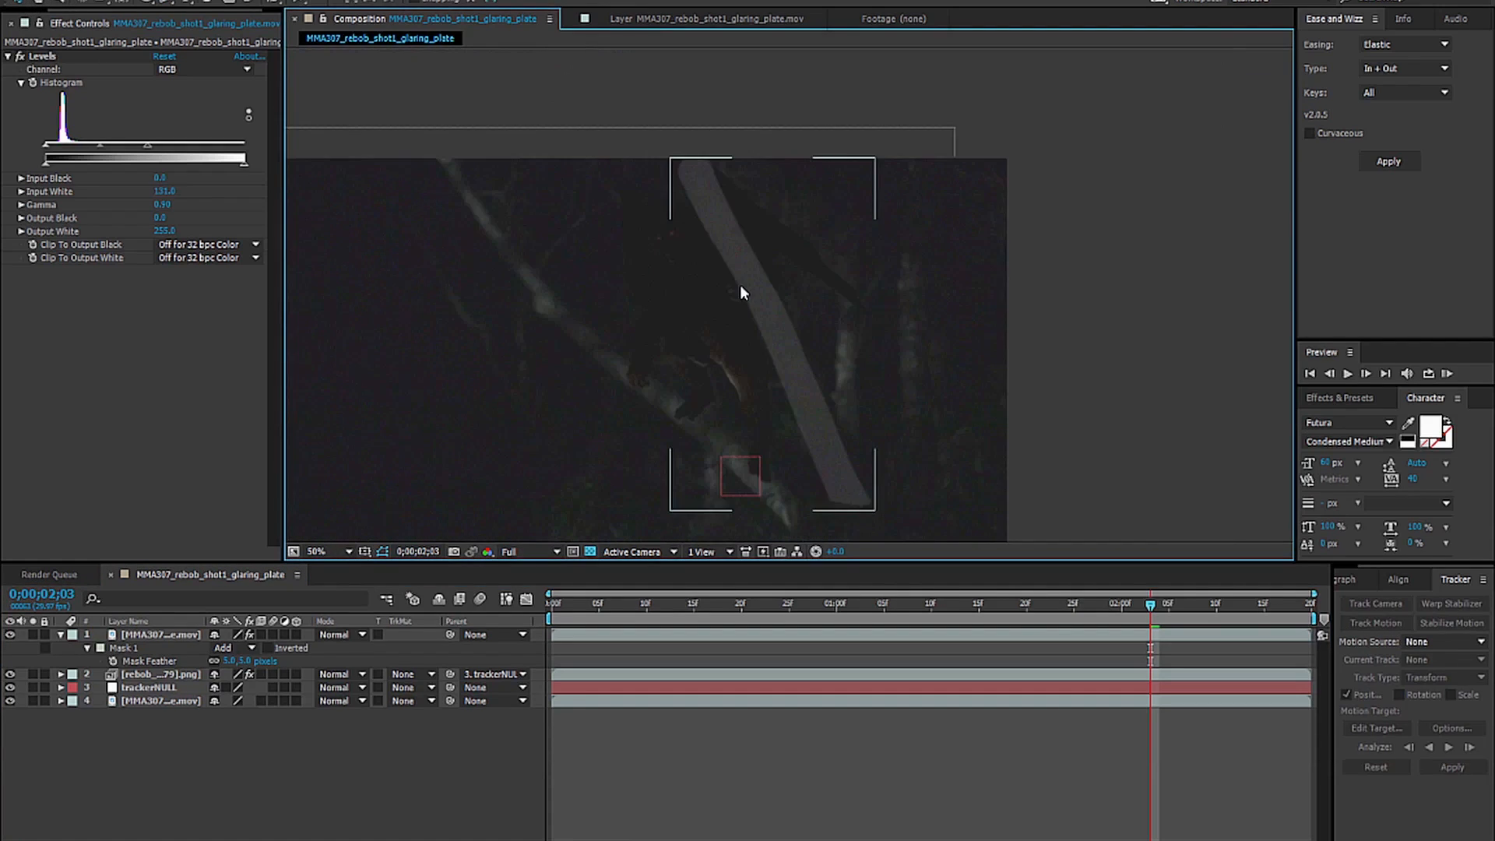
pyautogui.click(43, 57)
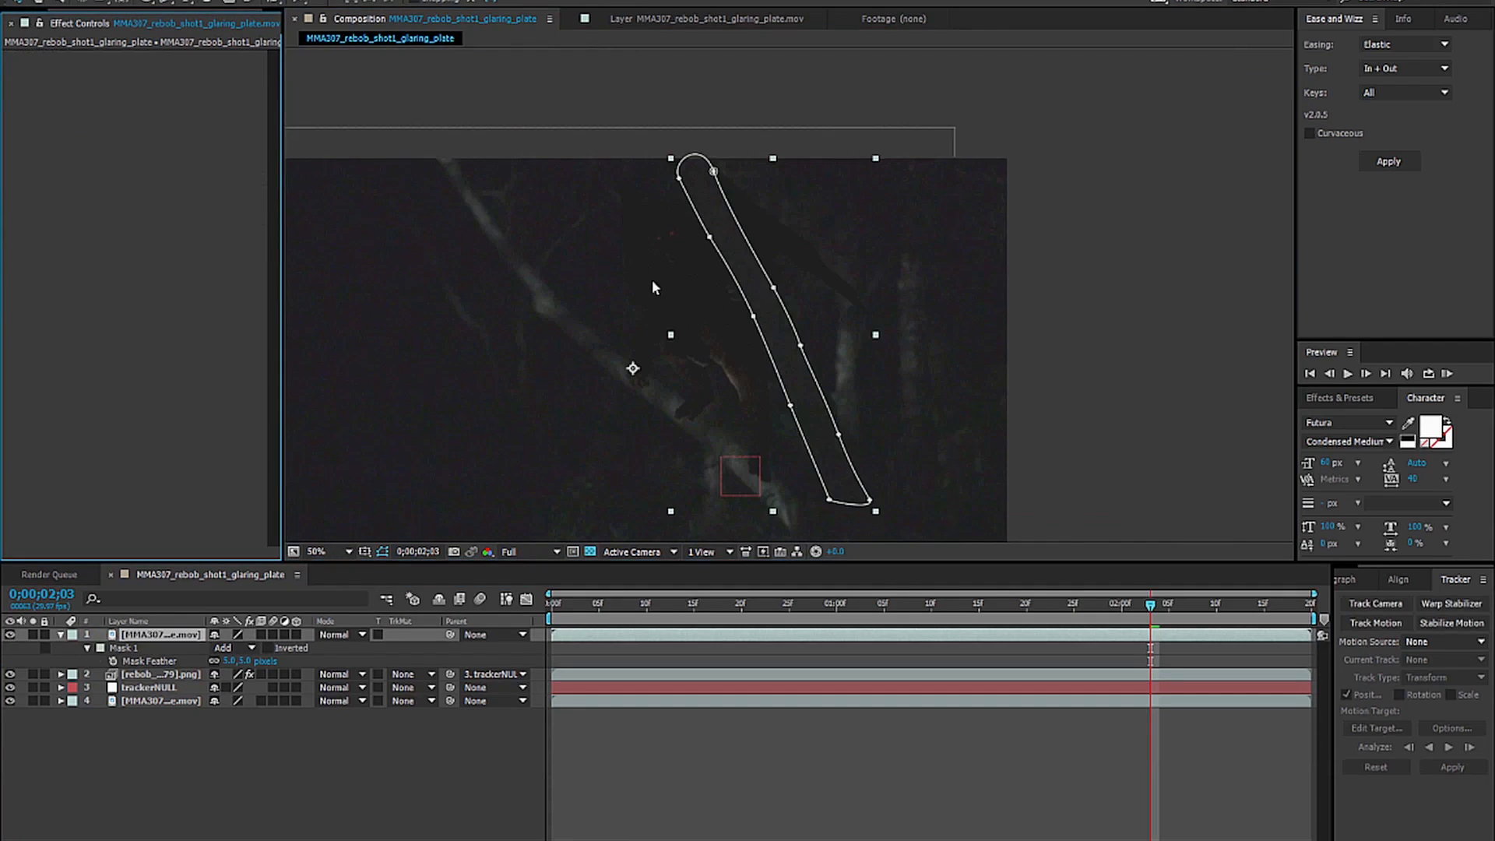
pyautogui.click(363, 779)
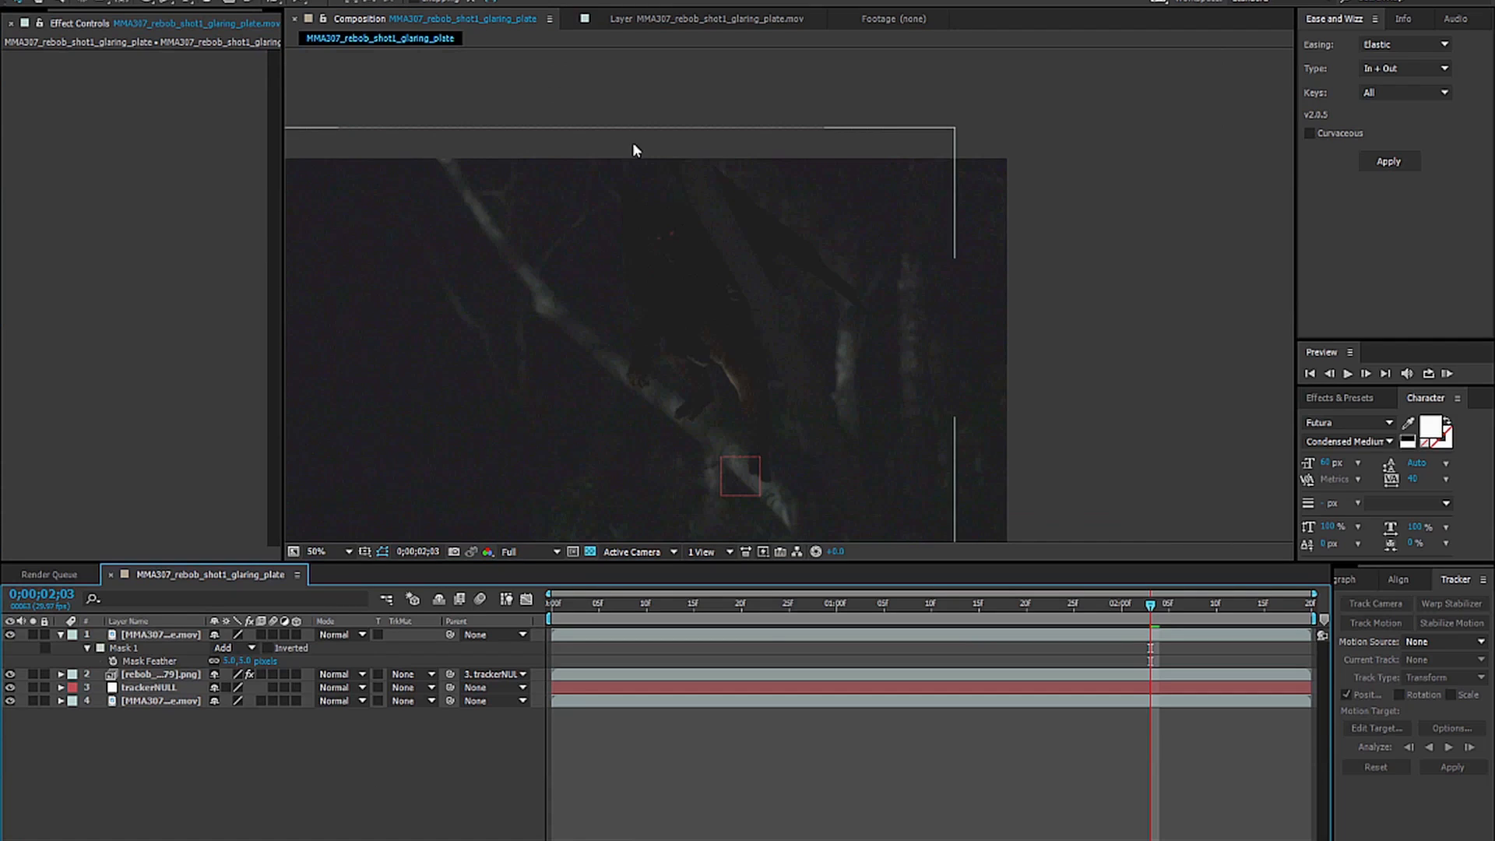
# Adjust the trunk mask's points on the duplicate plate near the upper end and deselect the layer.
pyautogui.scroll(2, 760, 319)
pyautogui.moveTo(717, 234); pyautogui.dragTo(737, 367)
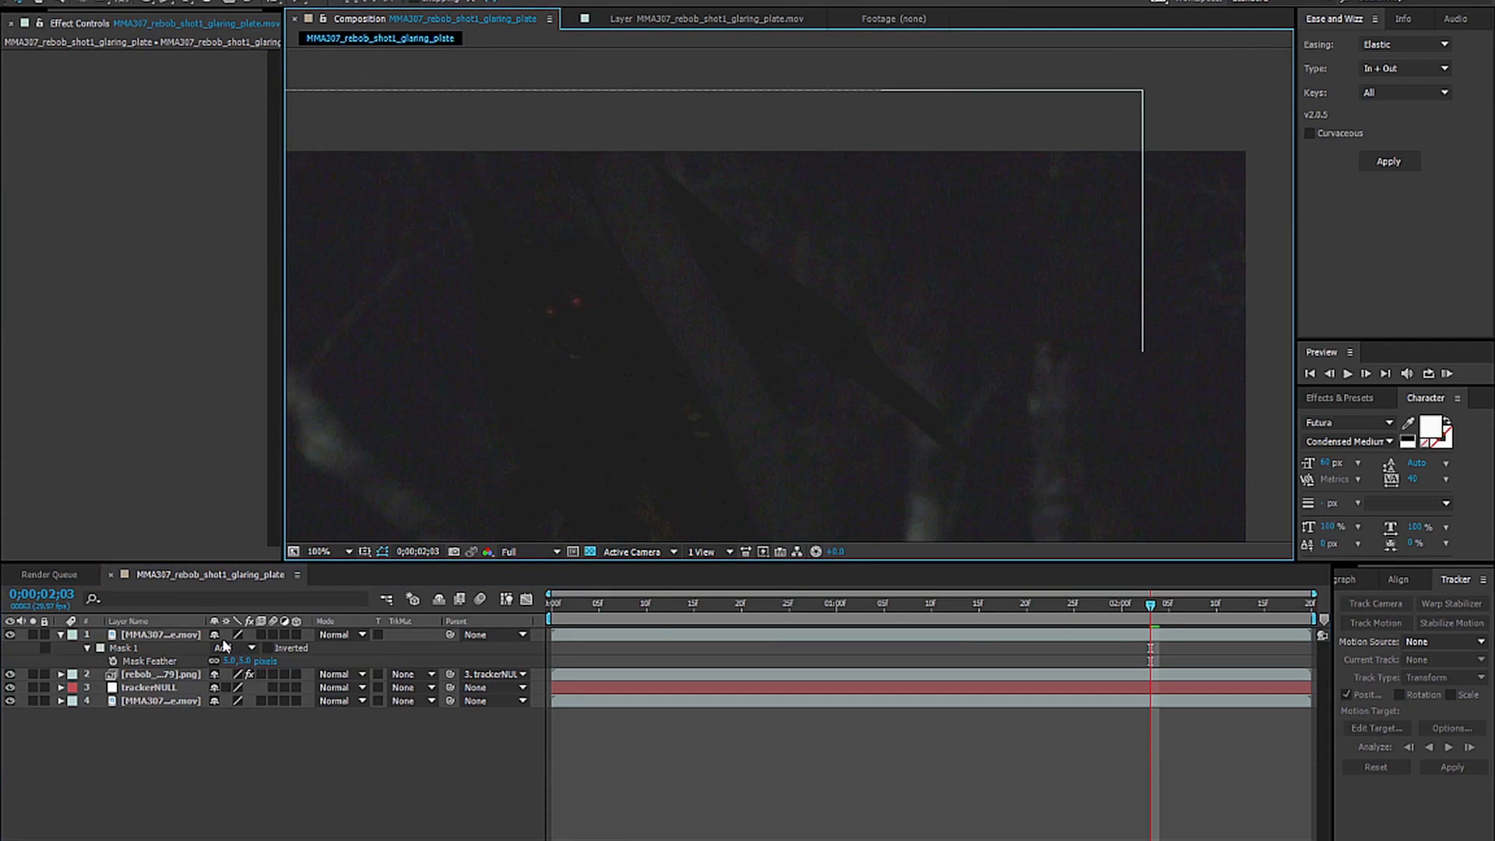
pyautogui.click(160, 634)
pyautogui.moveTo(590, 197); pyautogui.dragTo(662, 170)
pyautogui.moveTo(751, 324); pyautogui.dragTo(750, 326)
pyautogui.click(396, 770)
pyautogui.moveTo(936, 476); pyautogui.dragTo(1014, 401)
pyautogui.scroll(-2, 897, 372)
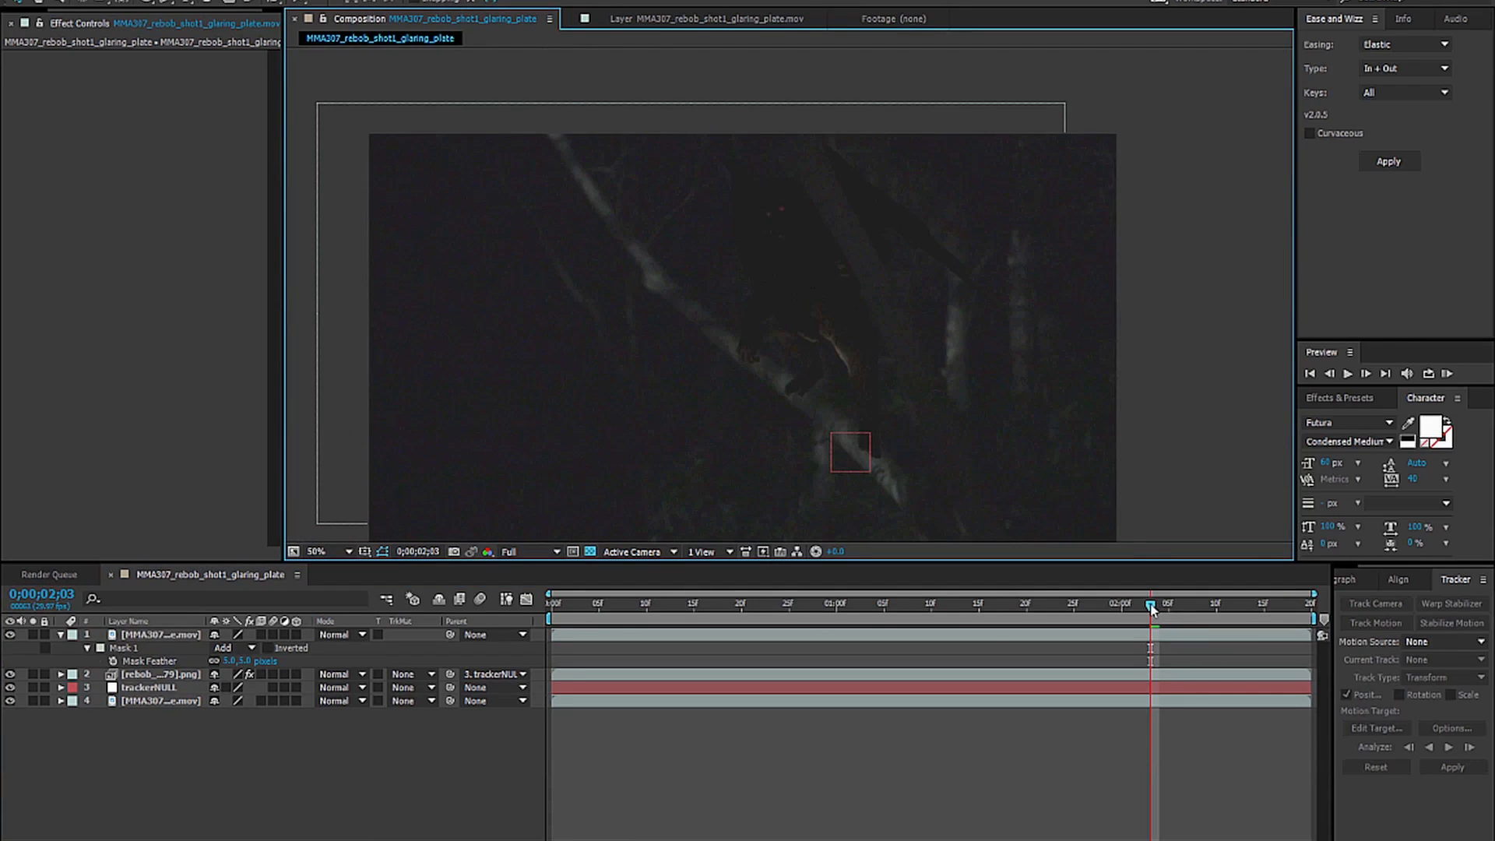
# Switch the time display to frame numbers and preview the composite with the trunk in front.
pyautogui.keyDown('ctrl'); pyautogui.click(53, 601); pyautogui.keyUp('ctrl')
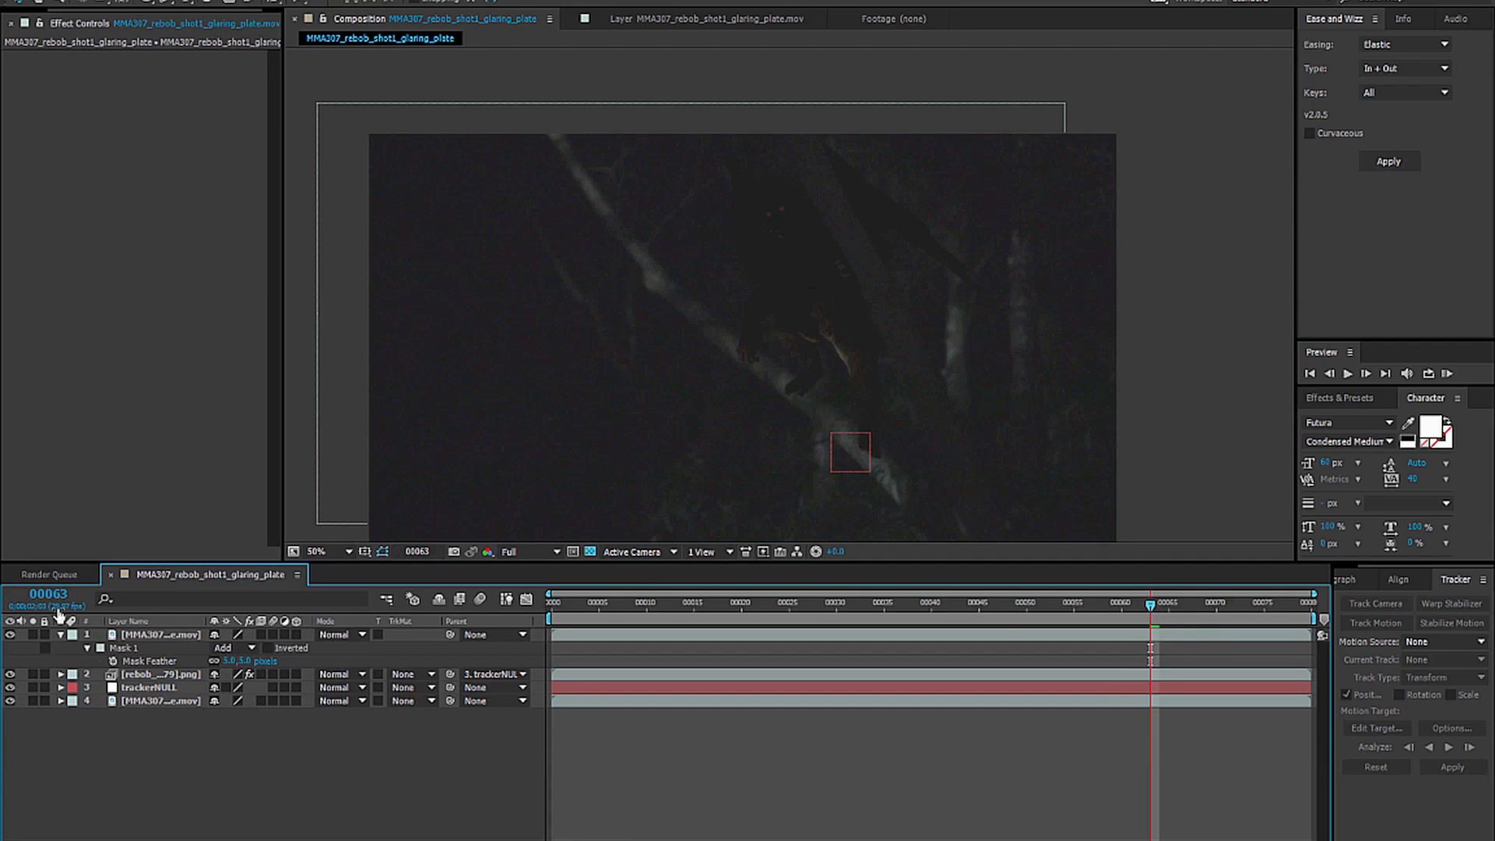
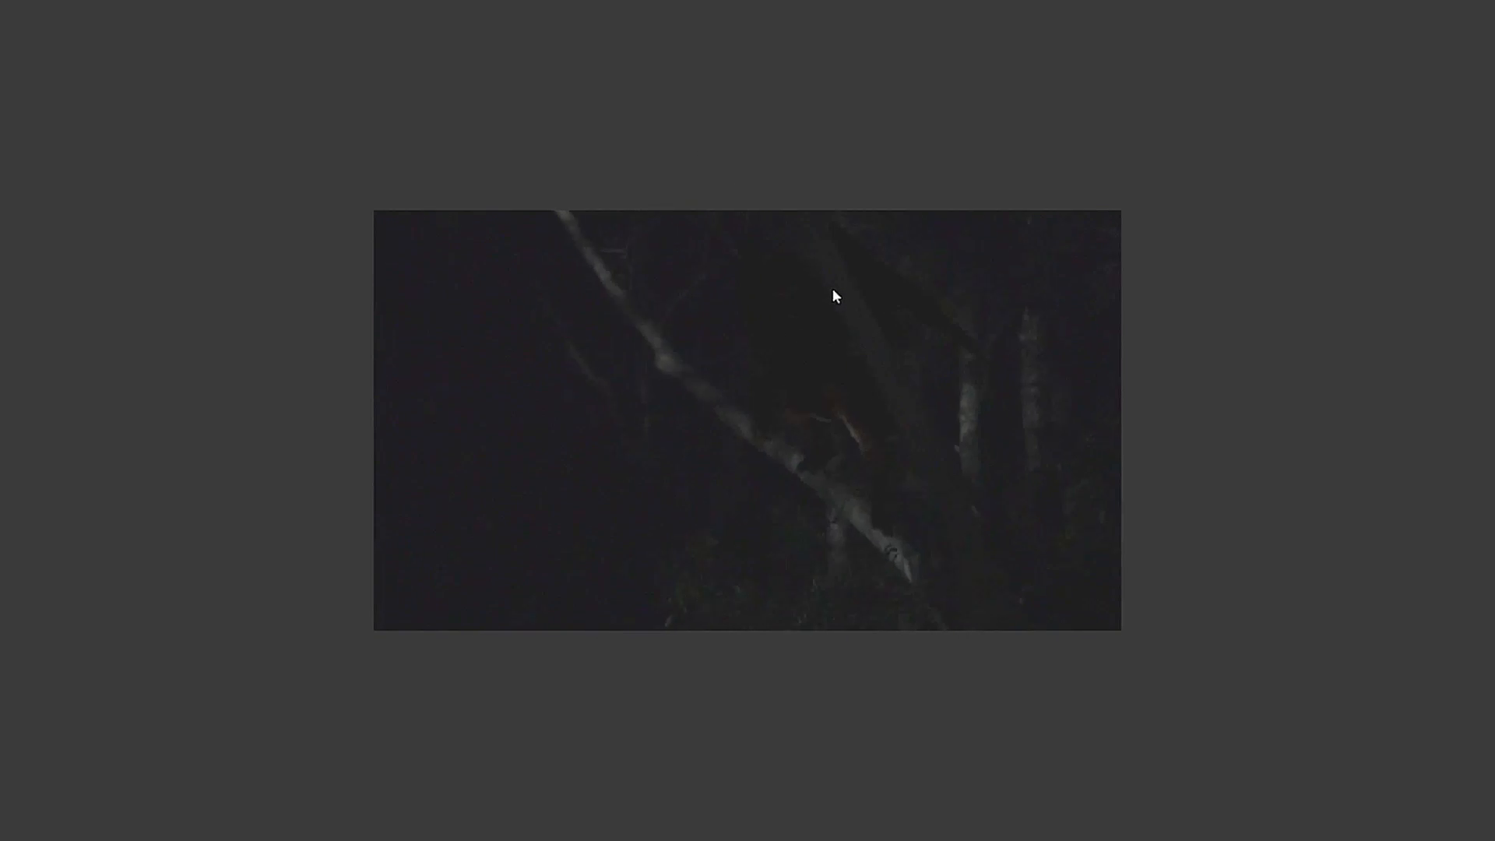
pyautogui.press('space')
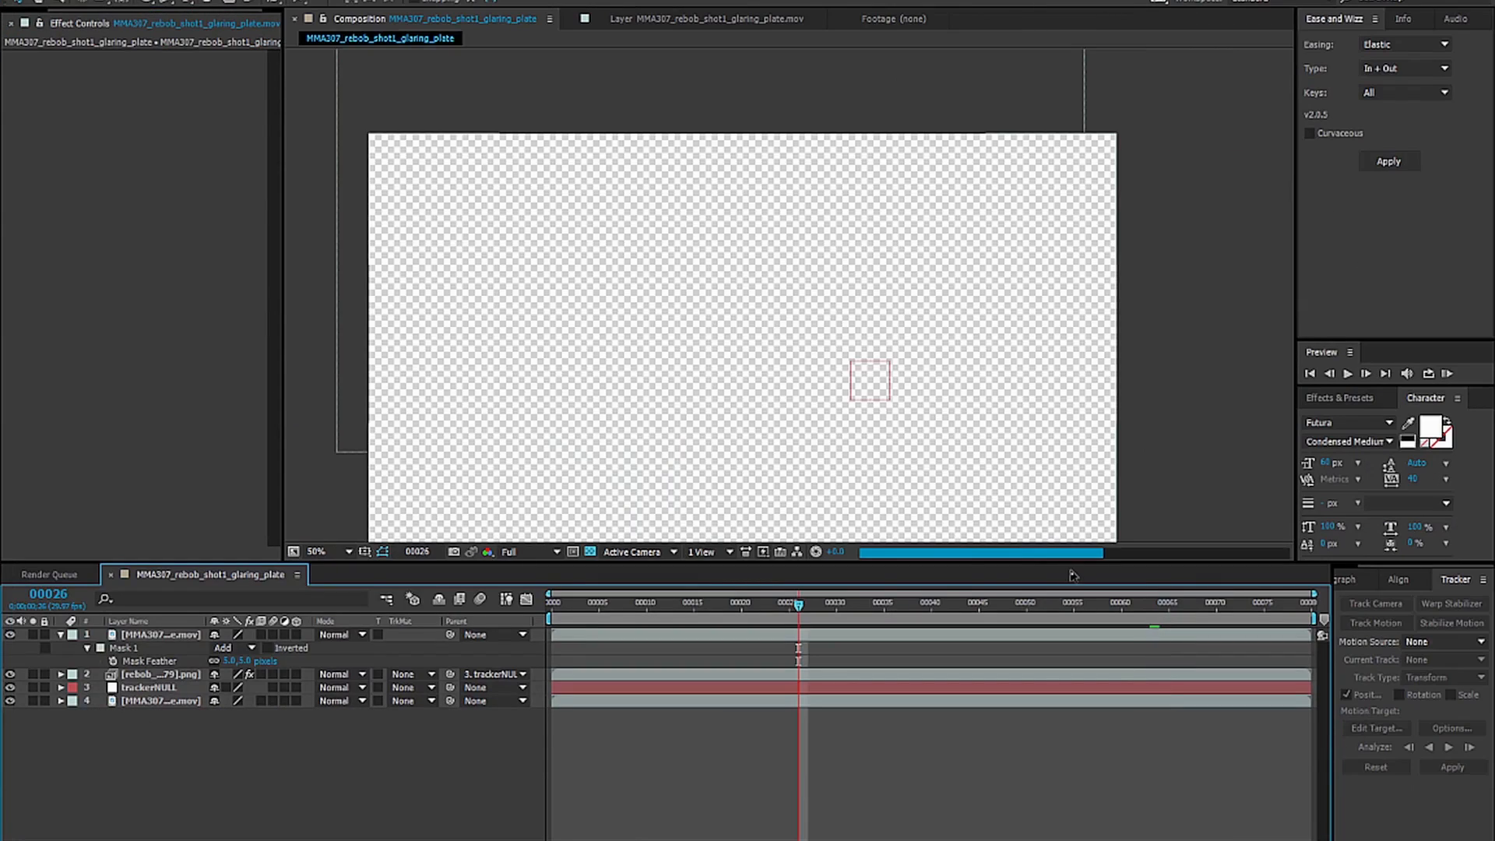
# Select the trunk mask's points and scrub through the shot to examine how the mask lines up with the moving trunk.
pyautogui.moveTo(798, 605); pyautogui.dragTo(847, 606)
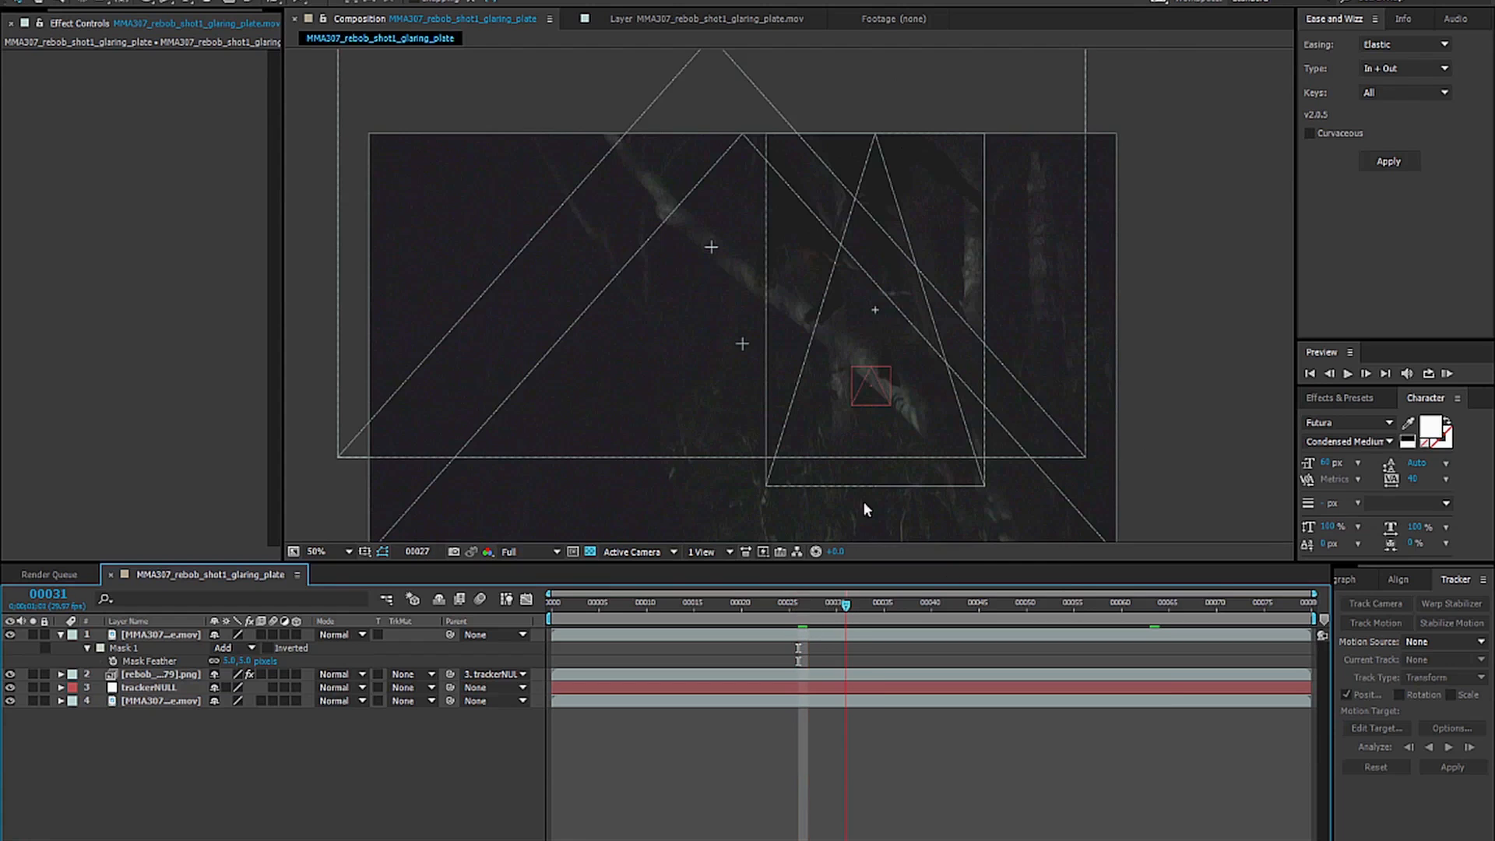
pyautogui.click(903, 605)
pyautogui.click(921, 636)
pyautogui.click(771, 604)
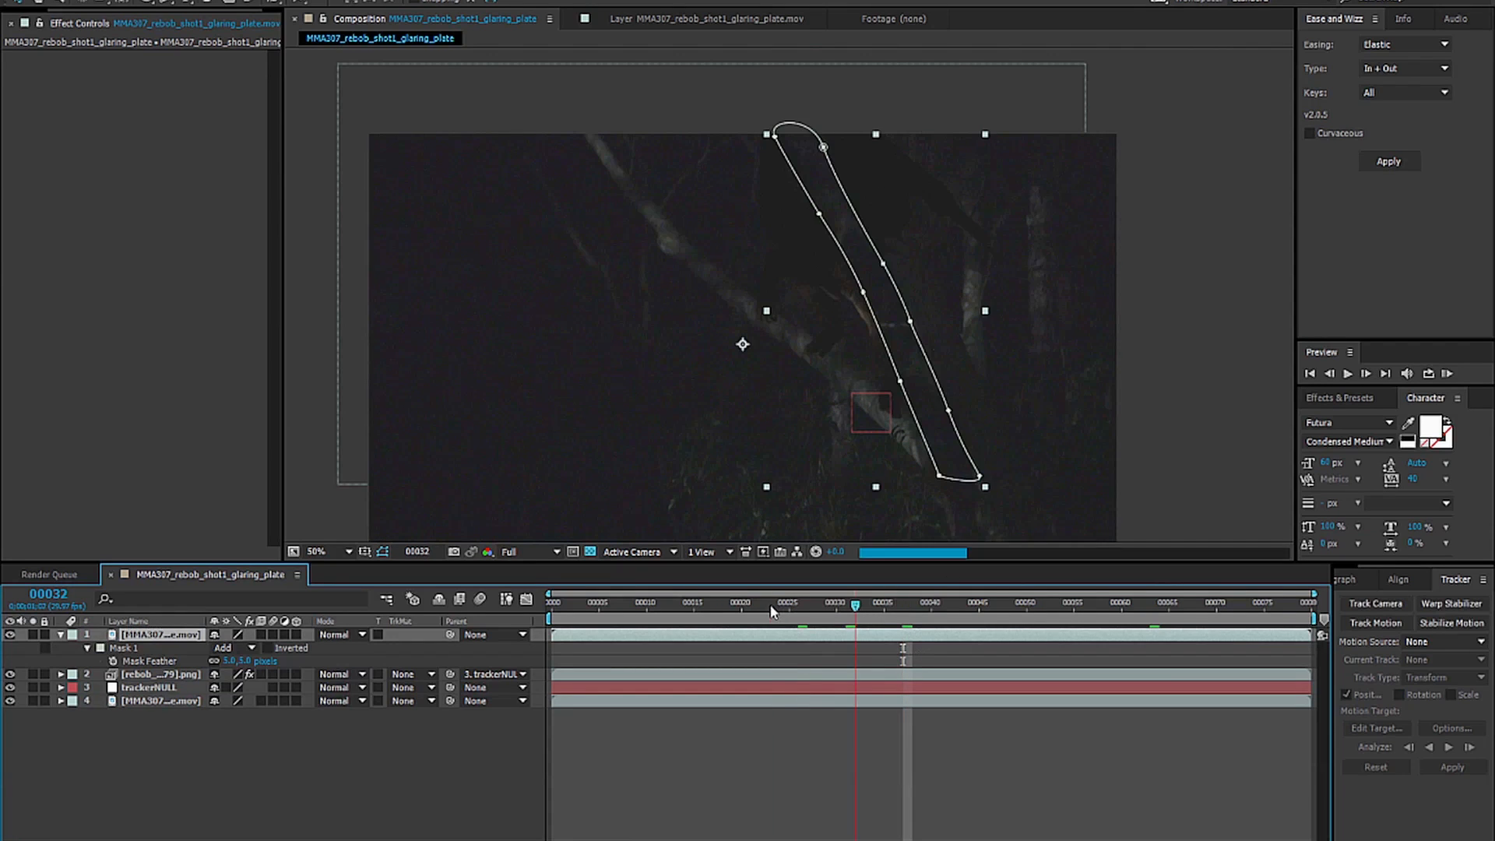
pyautogui.click(884, 263)
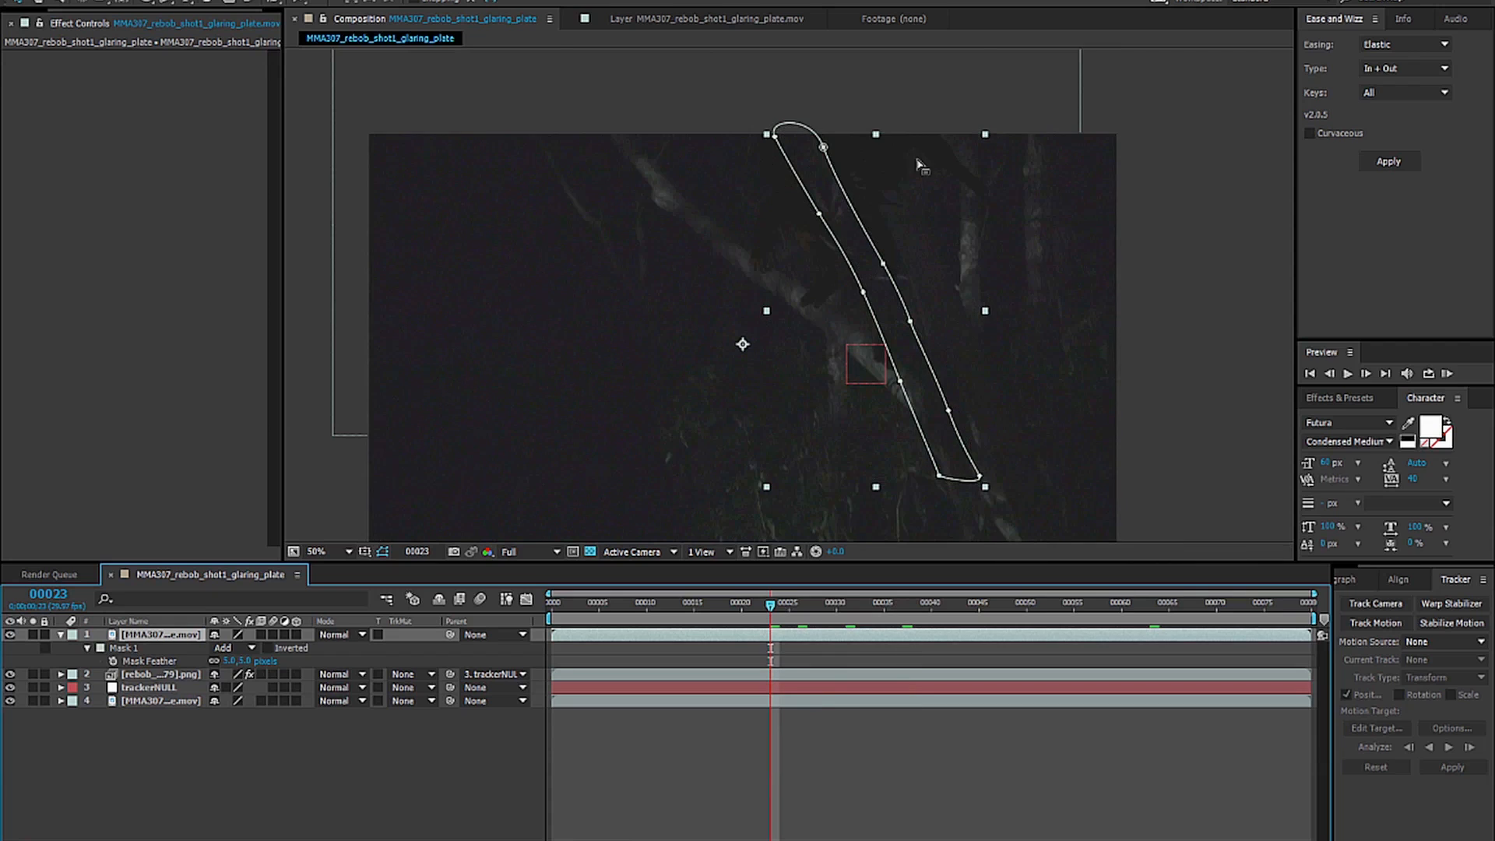
pyautogui.moveTo(1070, 116); pyautogui.dragTo(761, 508)
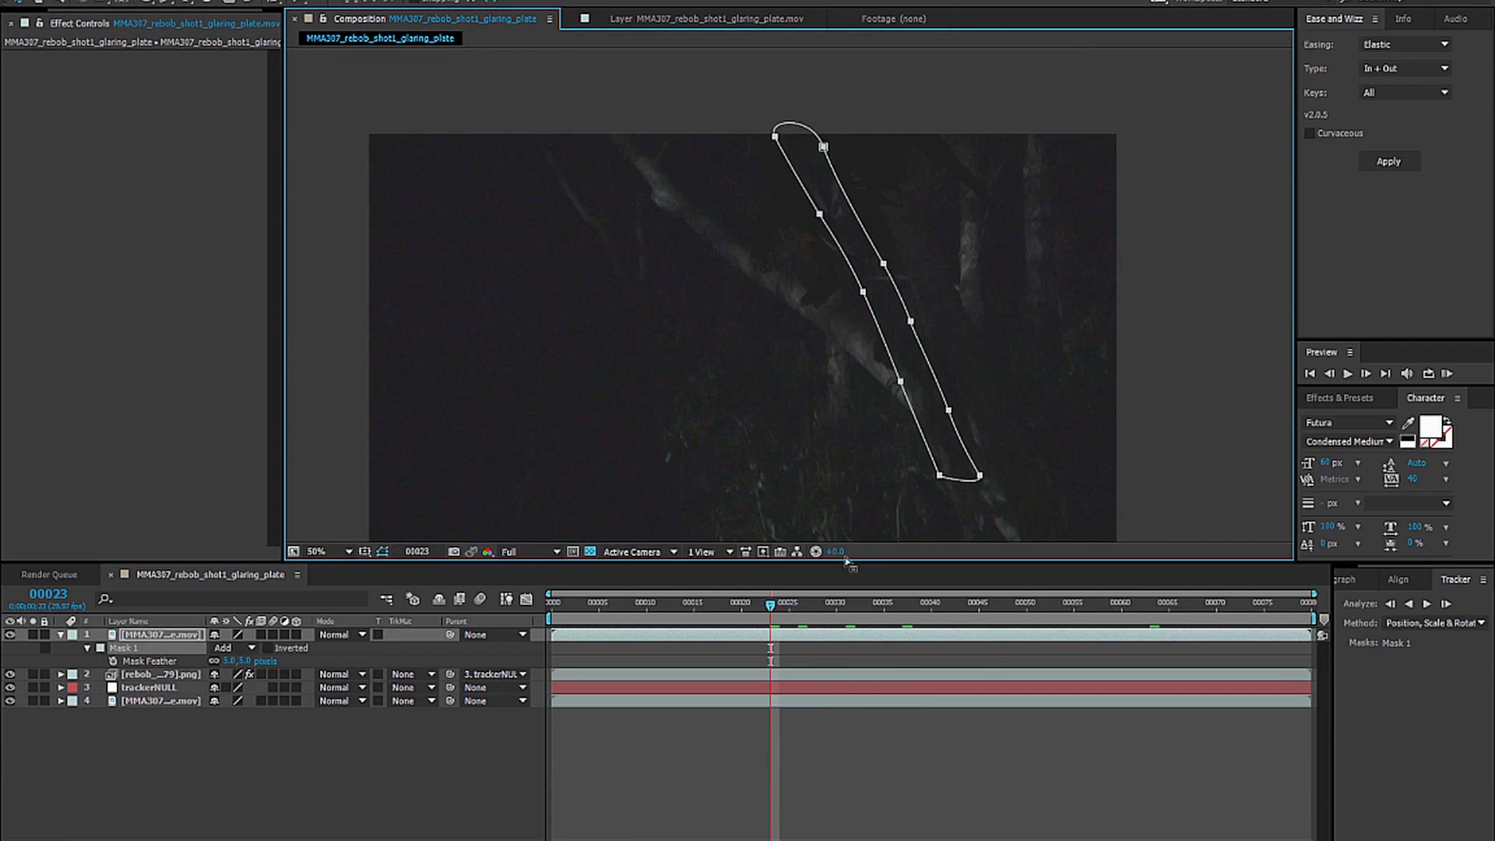
pyautogui.click(930, 614)
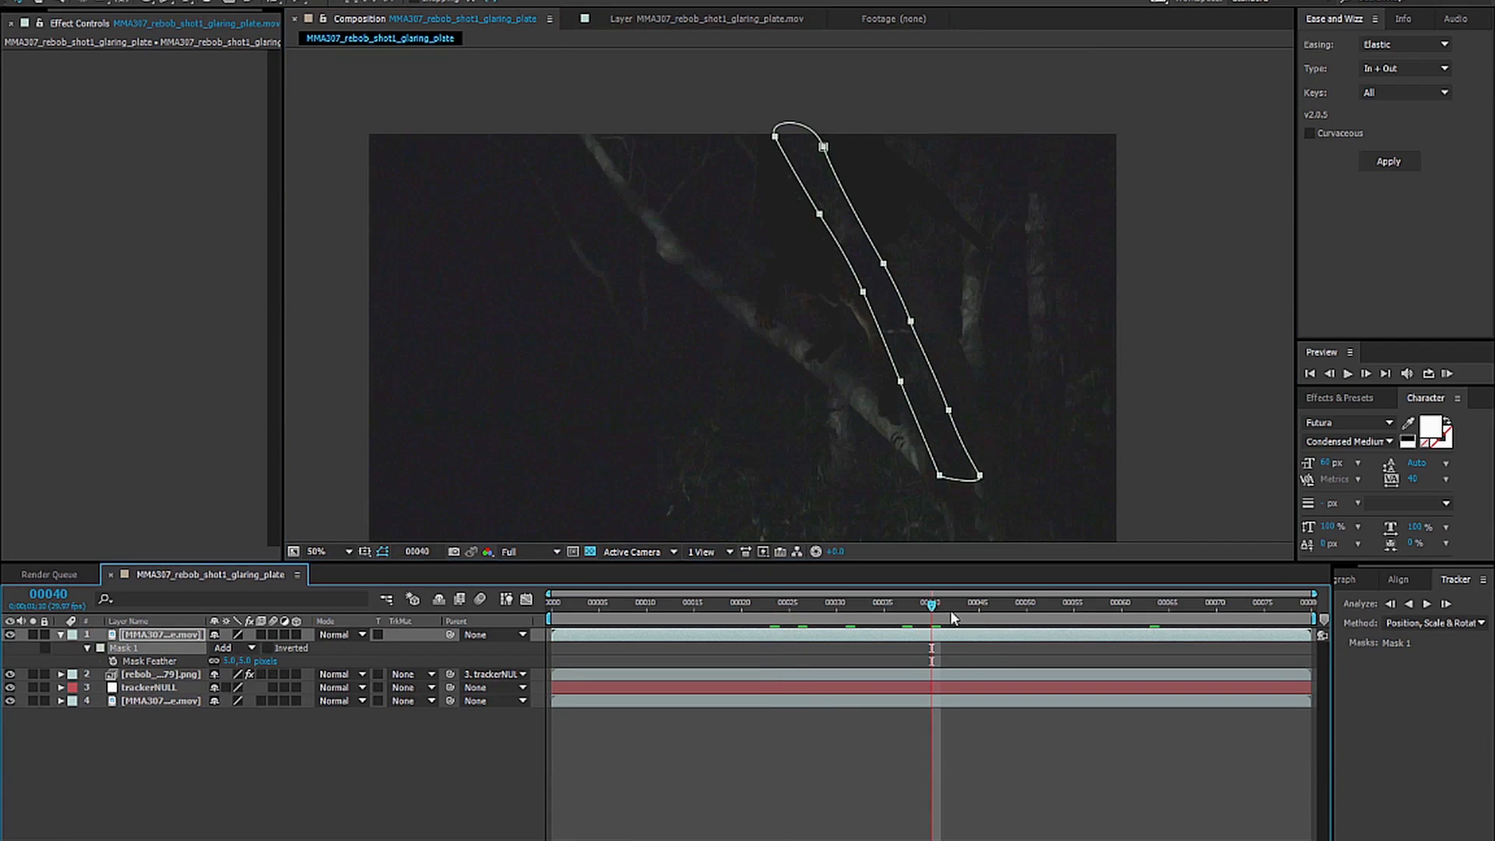
pyautogui.moveTo(938, 607); pyautogui.dragTo(1037, 616)
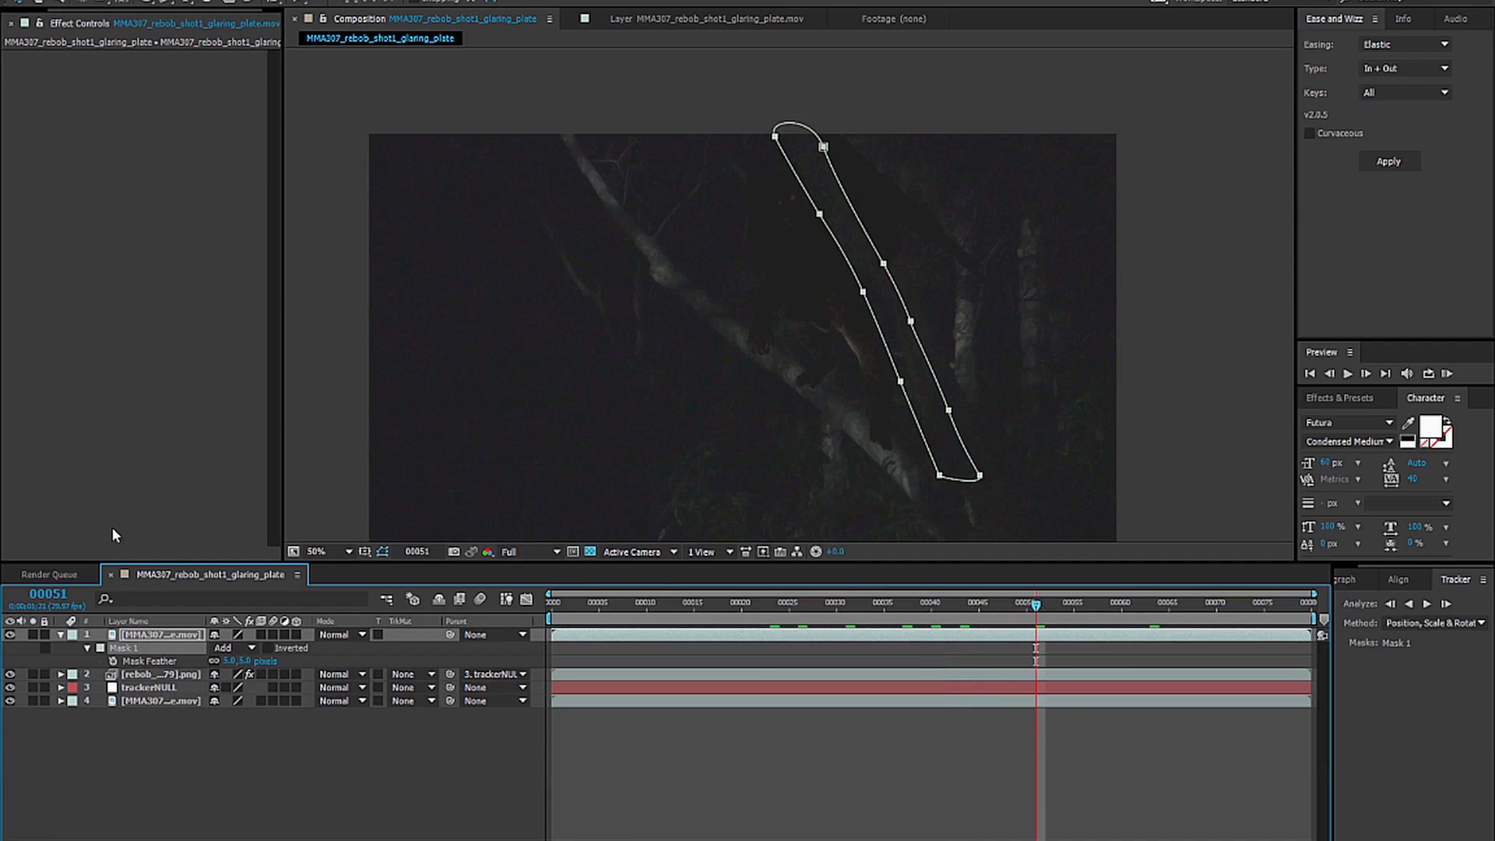
# Go to frame 63 and select the masked duplicate plate.
pyautogui.click(48, 595)
pyautogui.write('9')
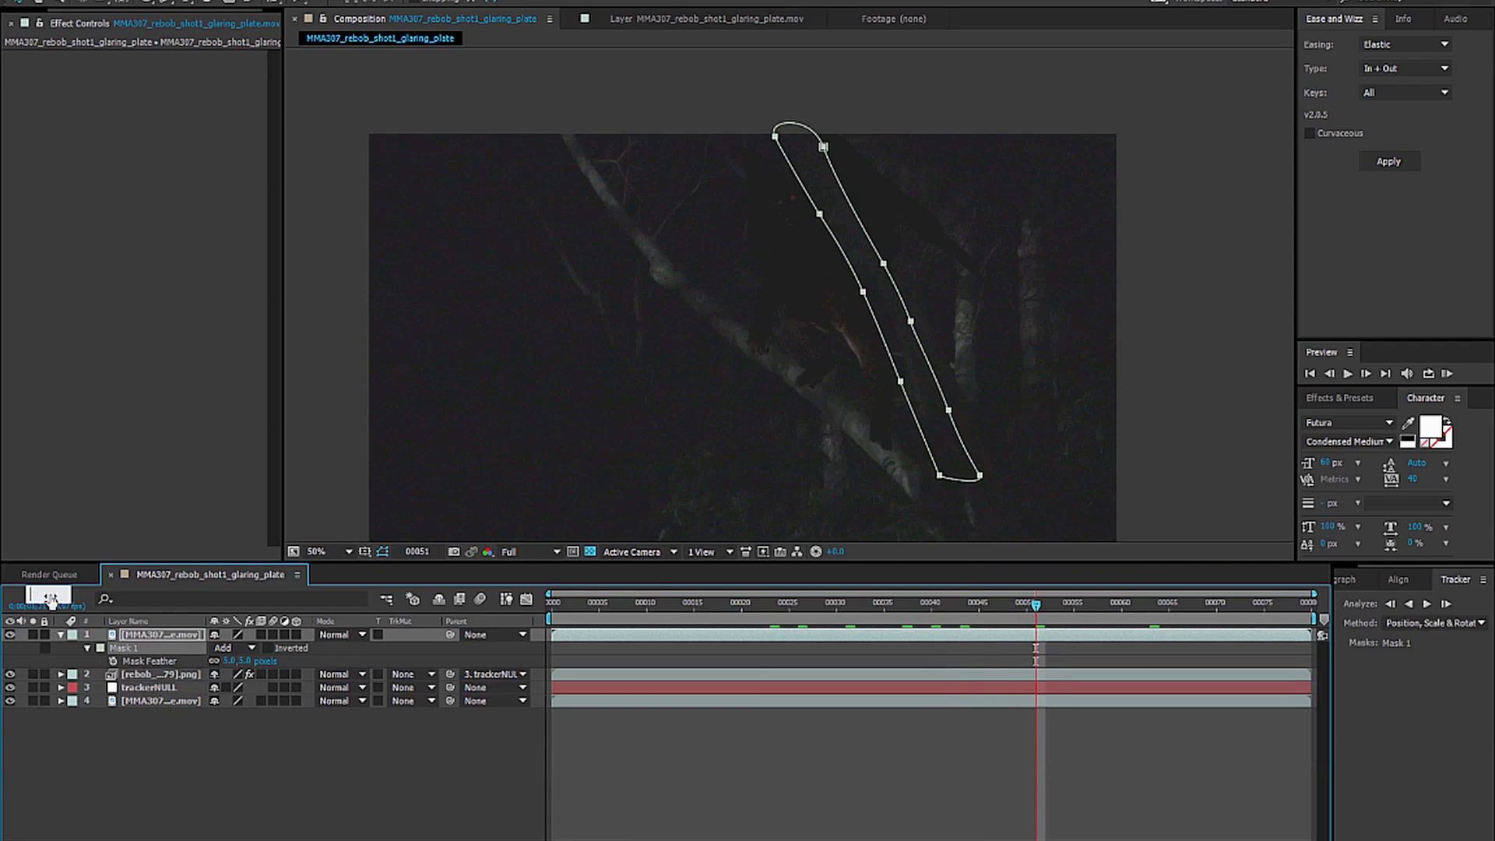
pyautogui.write('3')
pyautogui.press('Return')
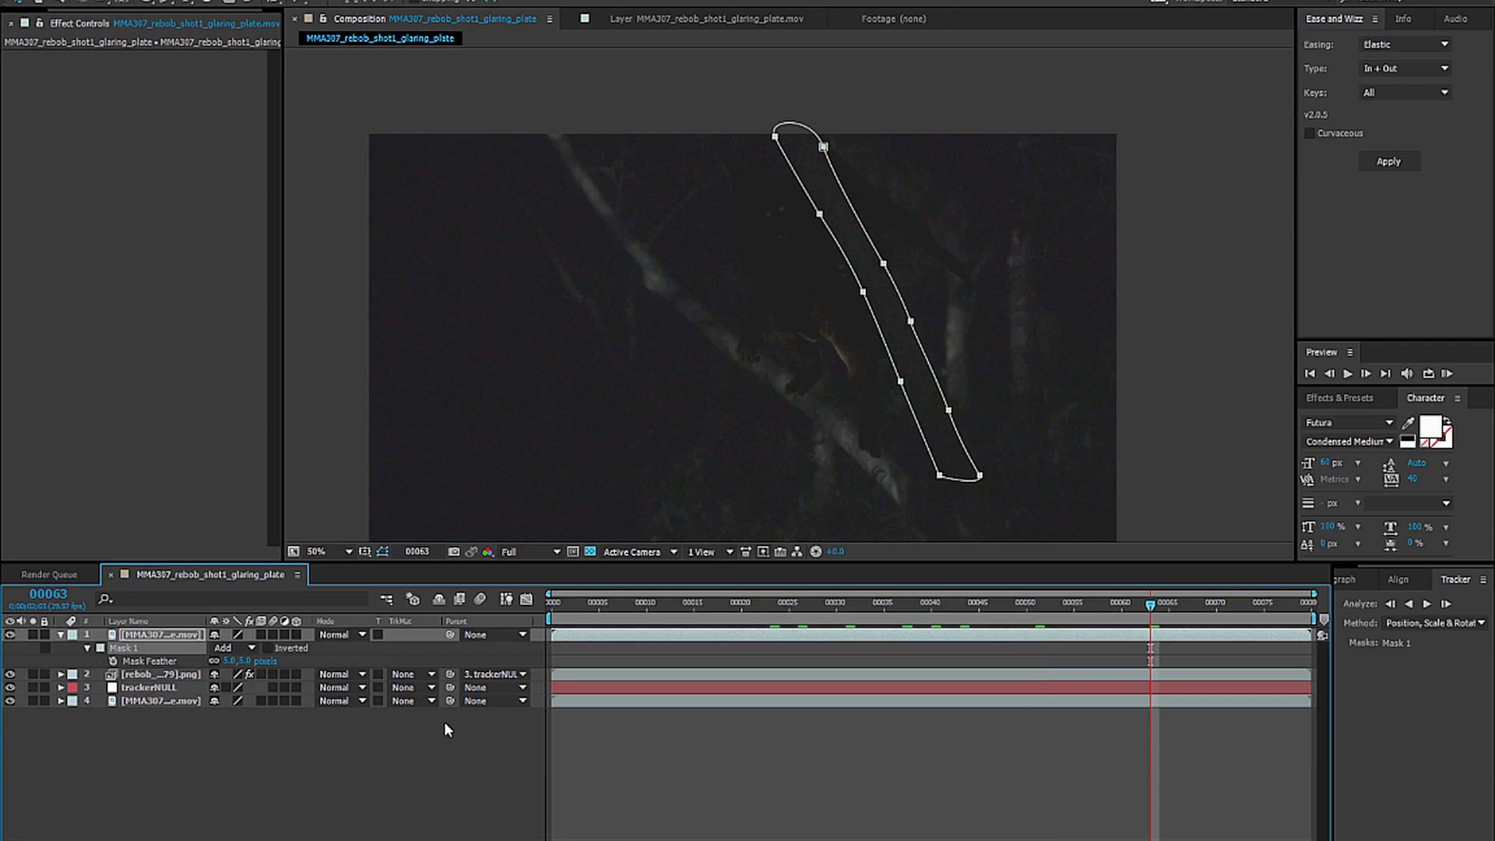
pyautogui.click(234, 778)
pyautogui.click(143, 633)
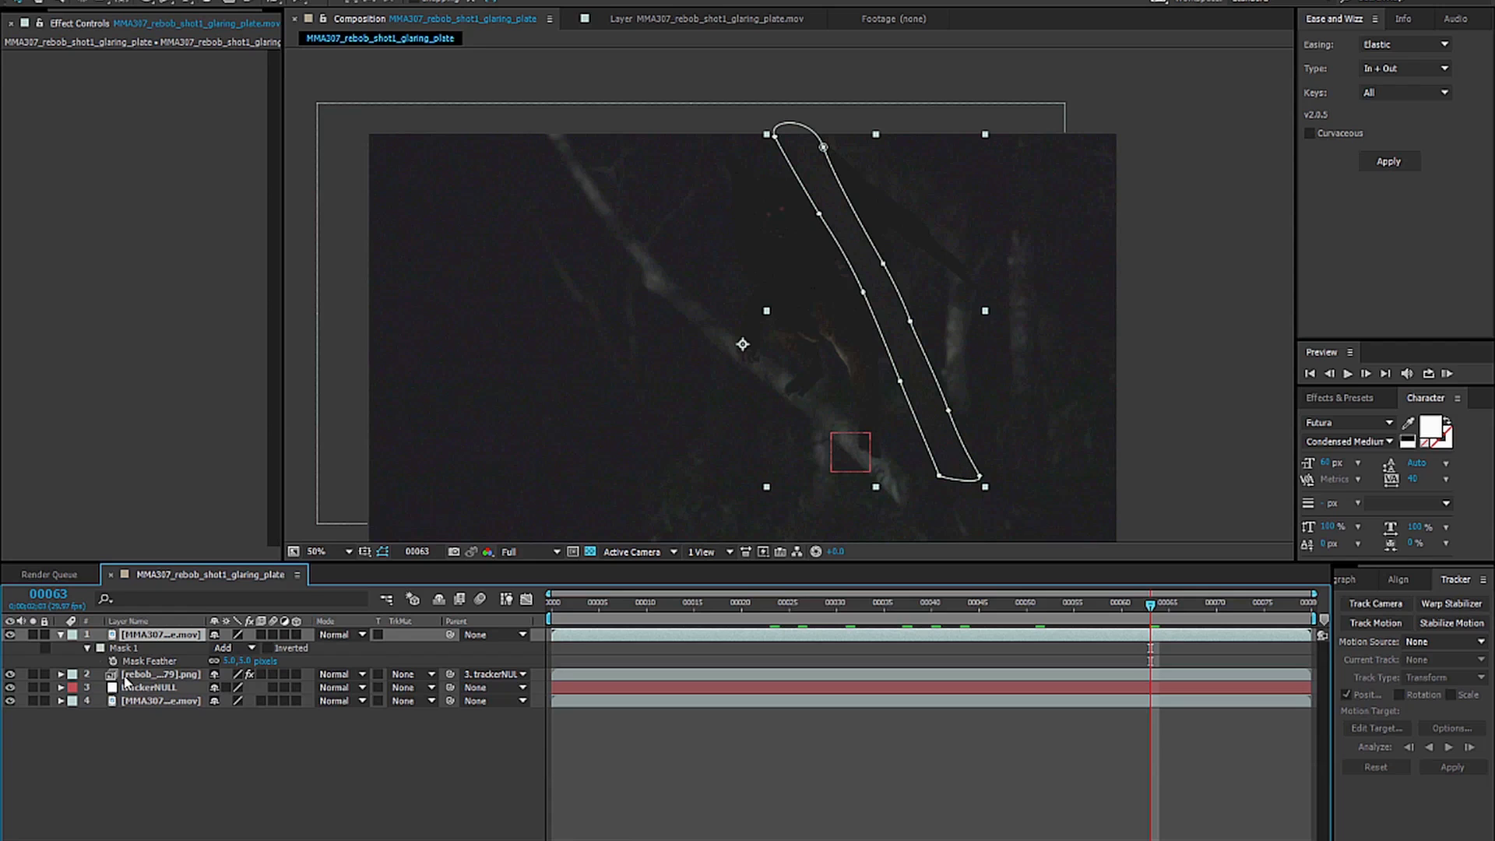
# Create a red 1920 x 1080 pixel solid named branchMatte above the masked duplicate plate.
pyautogui.click(191, 765)
pyautogui.hotkey('ctrl', 'y')
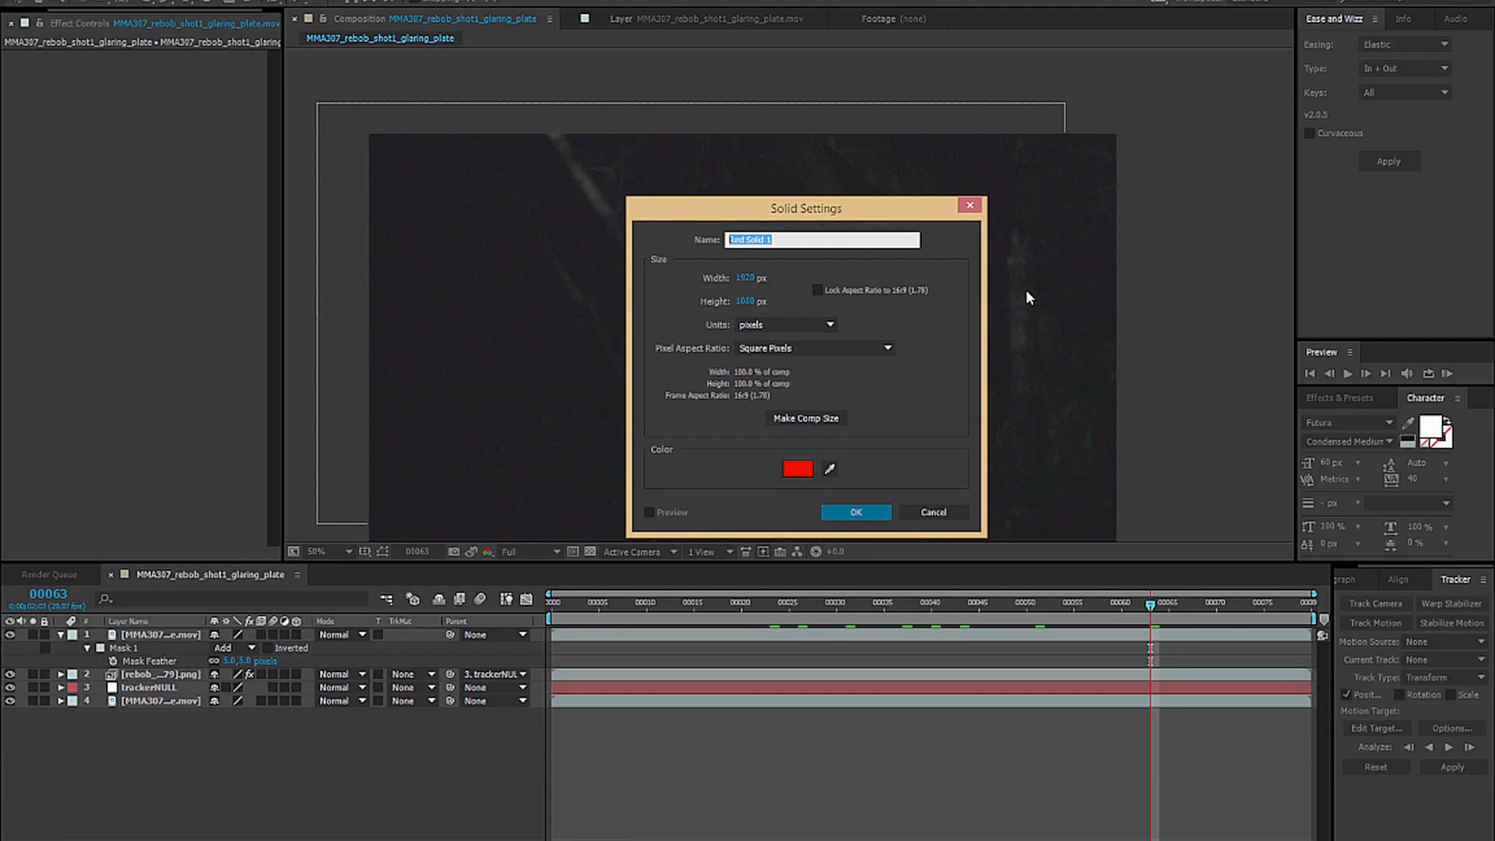
pyautogui.write('brand')
pyautogui.click(860, 512)
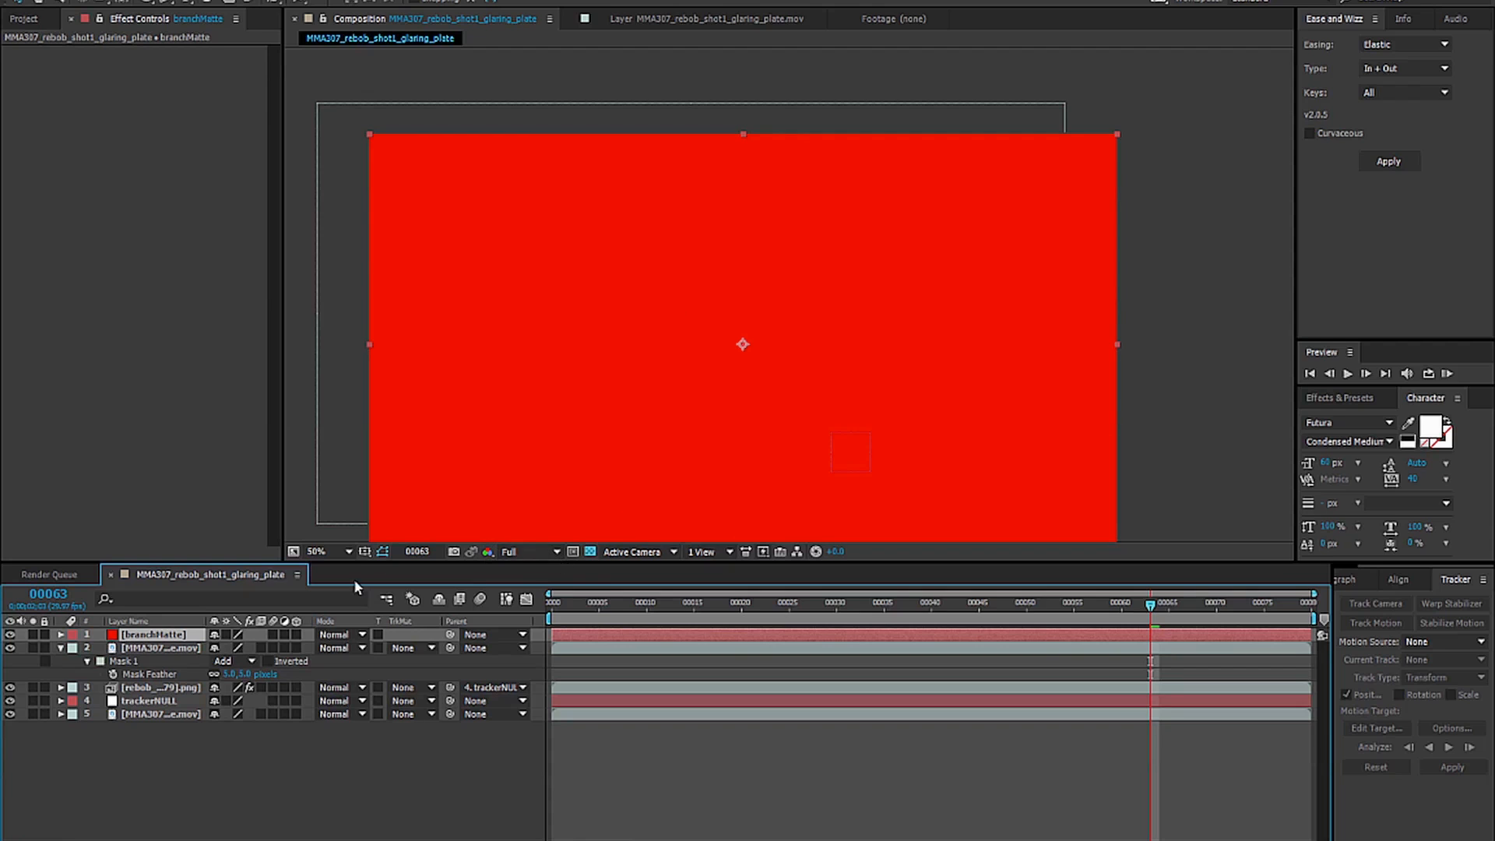
# Copy Mask 1 from the duplicate plate onto the branchMatte solid and deselect the layer.
pyautogui.click(150, 648)
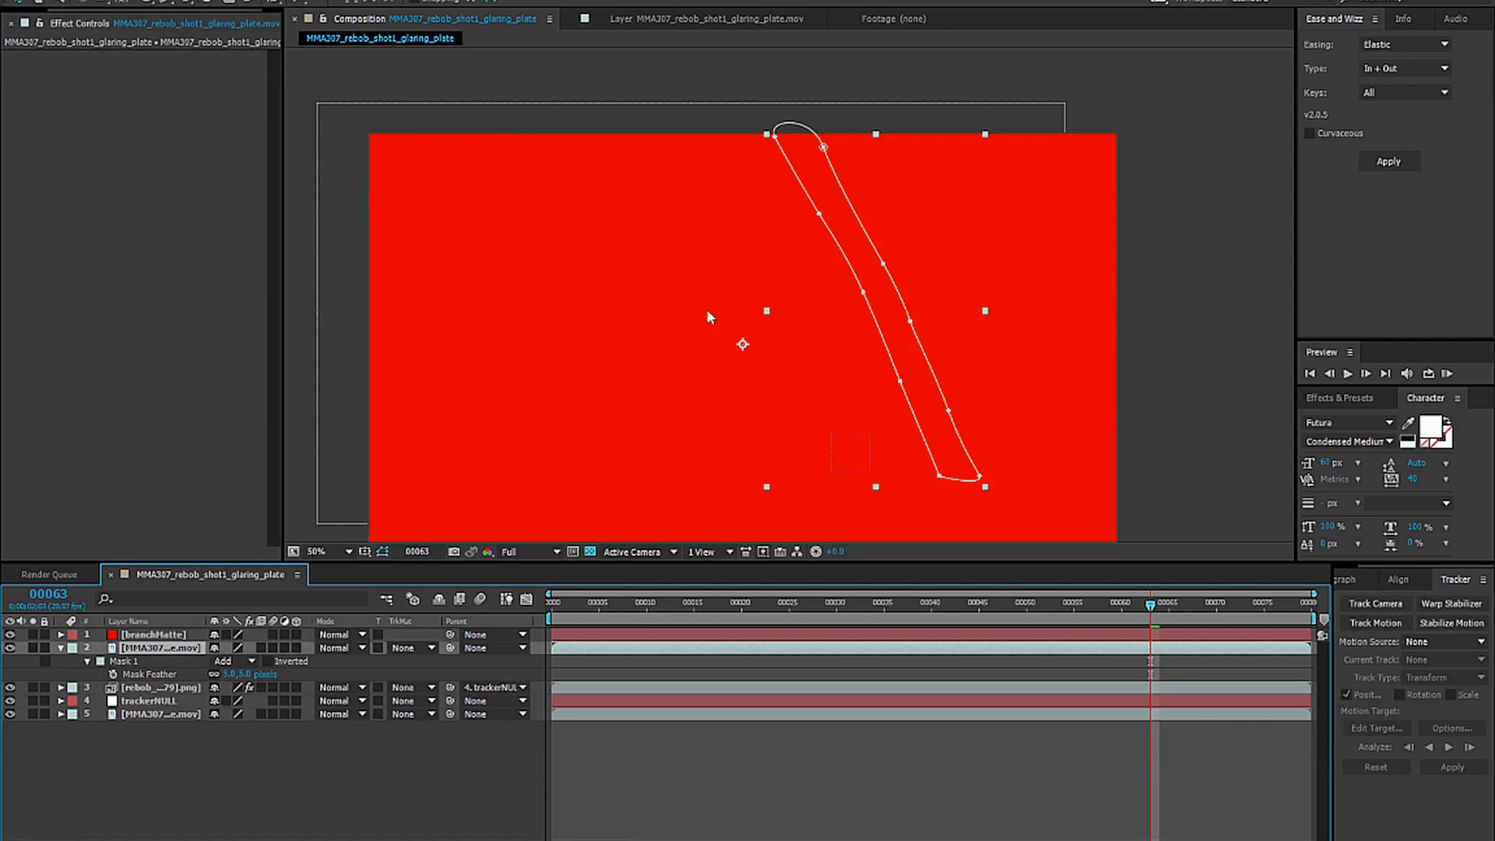
pyautogui.click(115, 662)
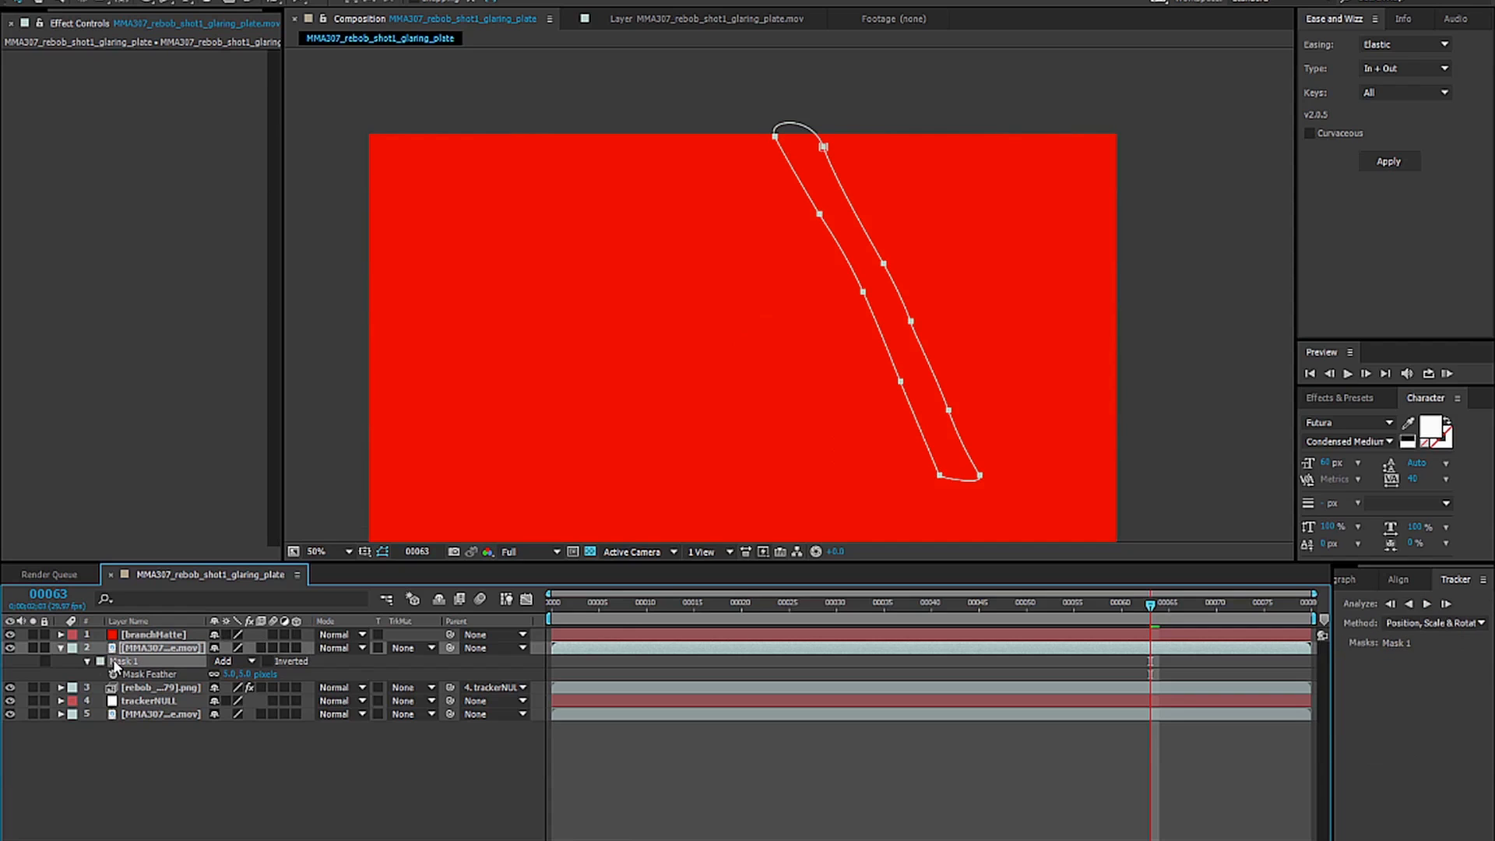
pyautogui.click(180, 635)
pyautogui.hotkey('ctrl', 'v')
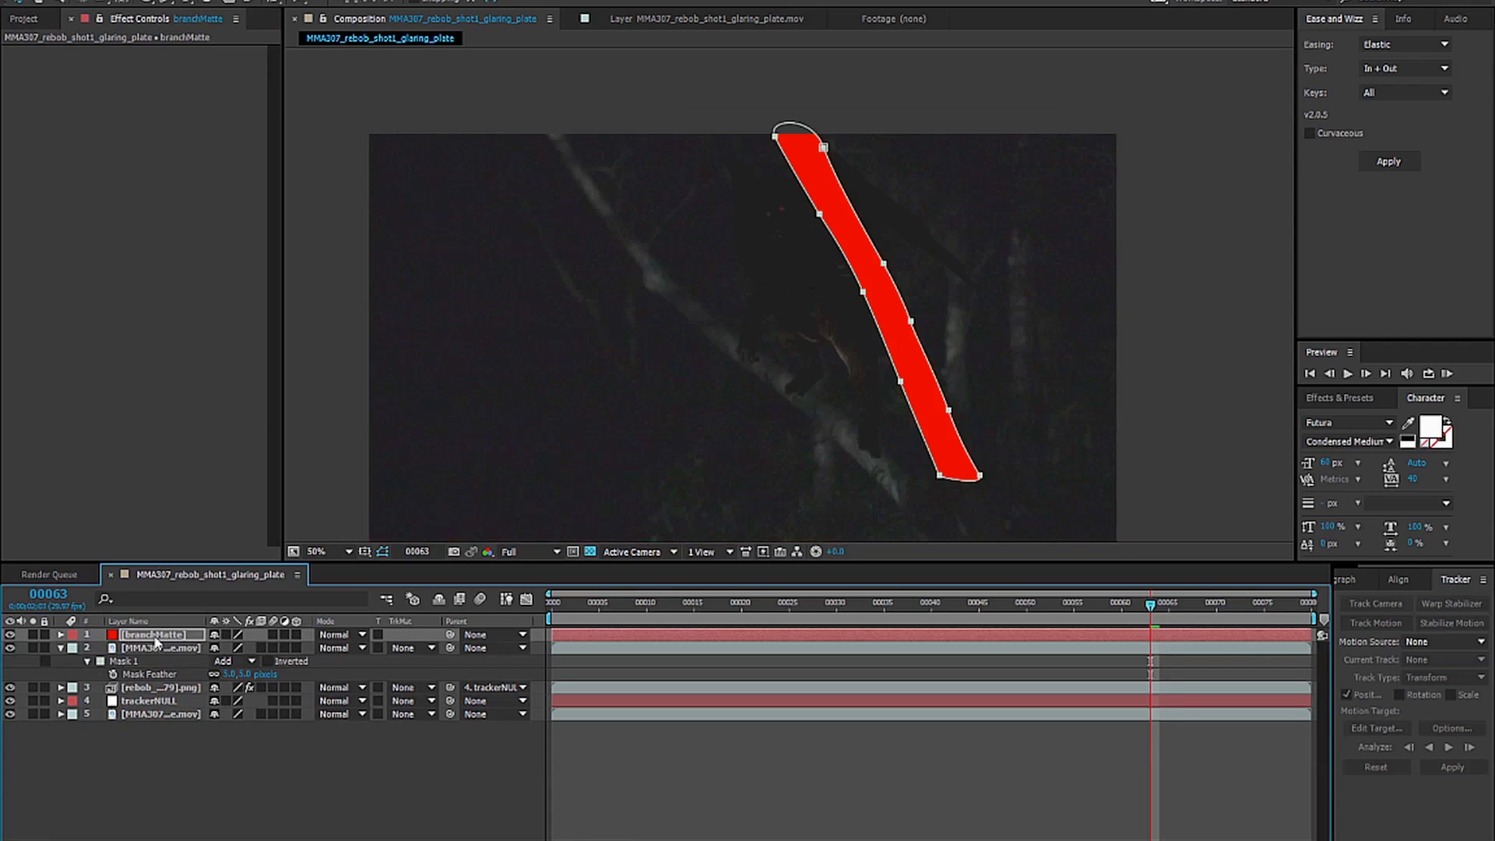
pyautogui.click(223, 768)
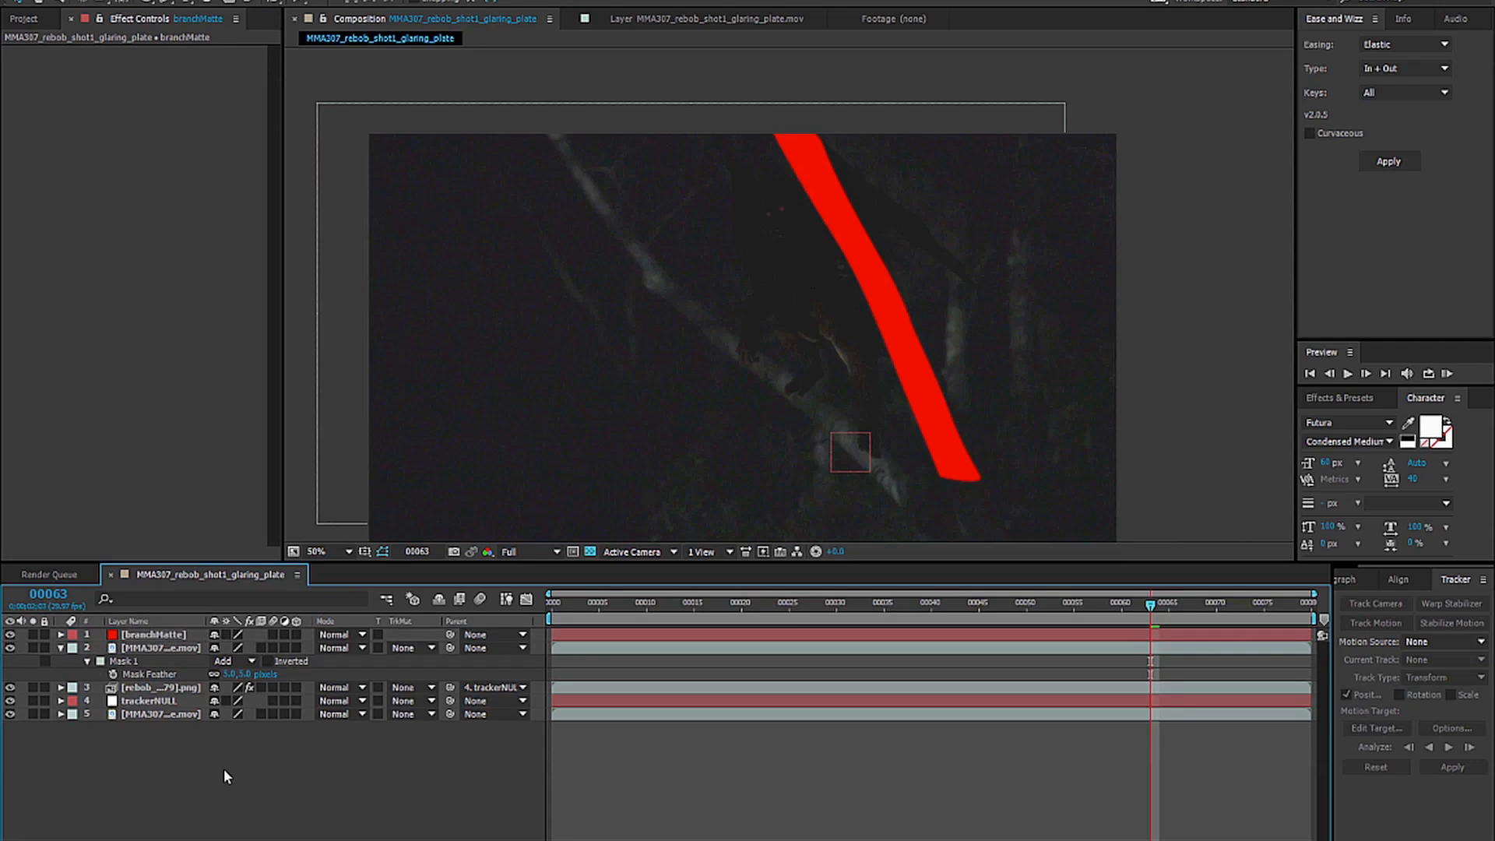
# Delete Mask 1 from the duplicate plate.
pyautogui.click(141, 649)
pyautogui.click(187, 796)
pyautogui.click(159, 635)
pyautogui.click(158, 647)
pyautogui.click(125, 661)
pyautogui.press('Delete')
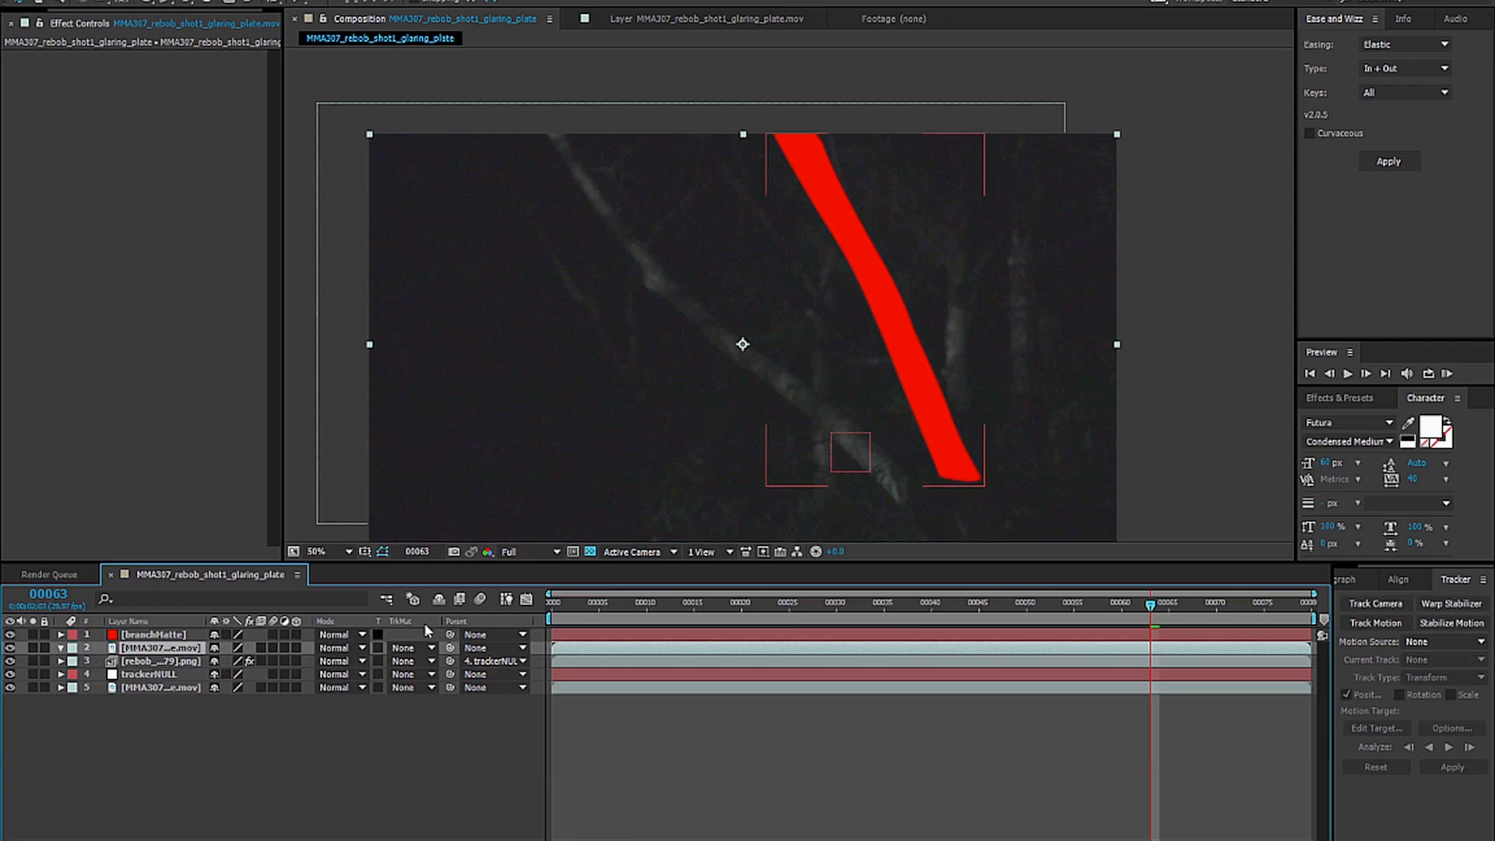
# Set the duplicate plate's track matte to Alpha Matte using branchMatte, and select the branchMatte layer.
pyautogui.click(405, 648)
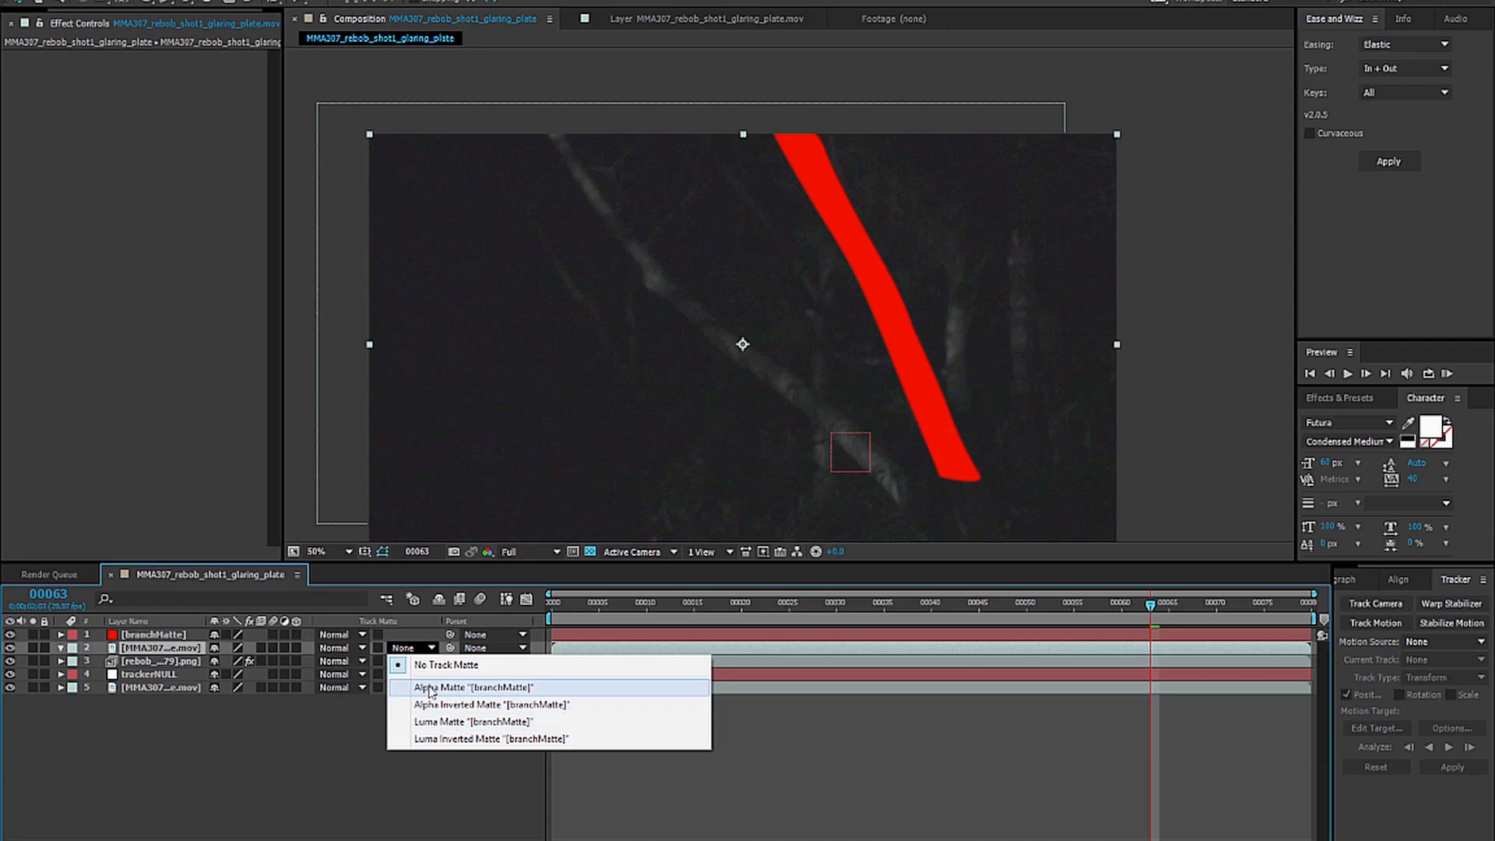
pyautogui.click(442, 690)
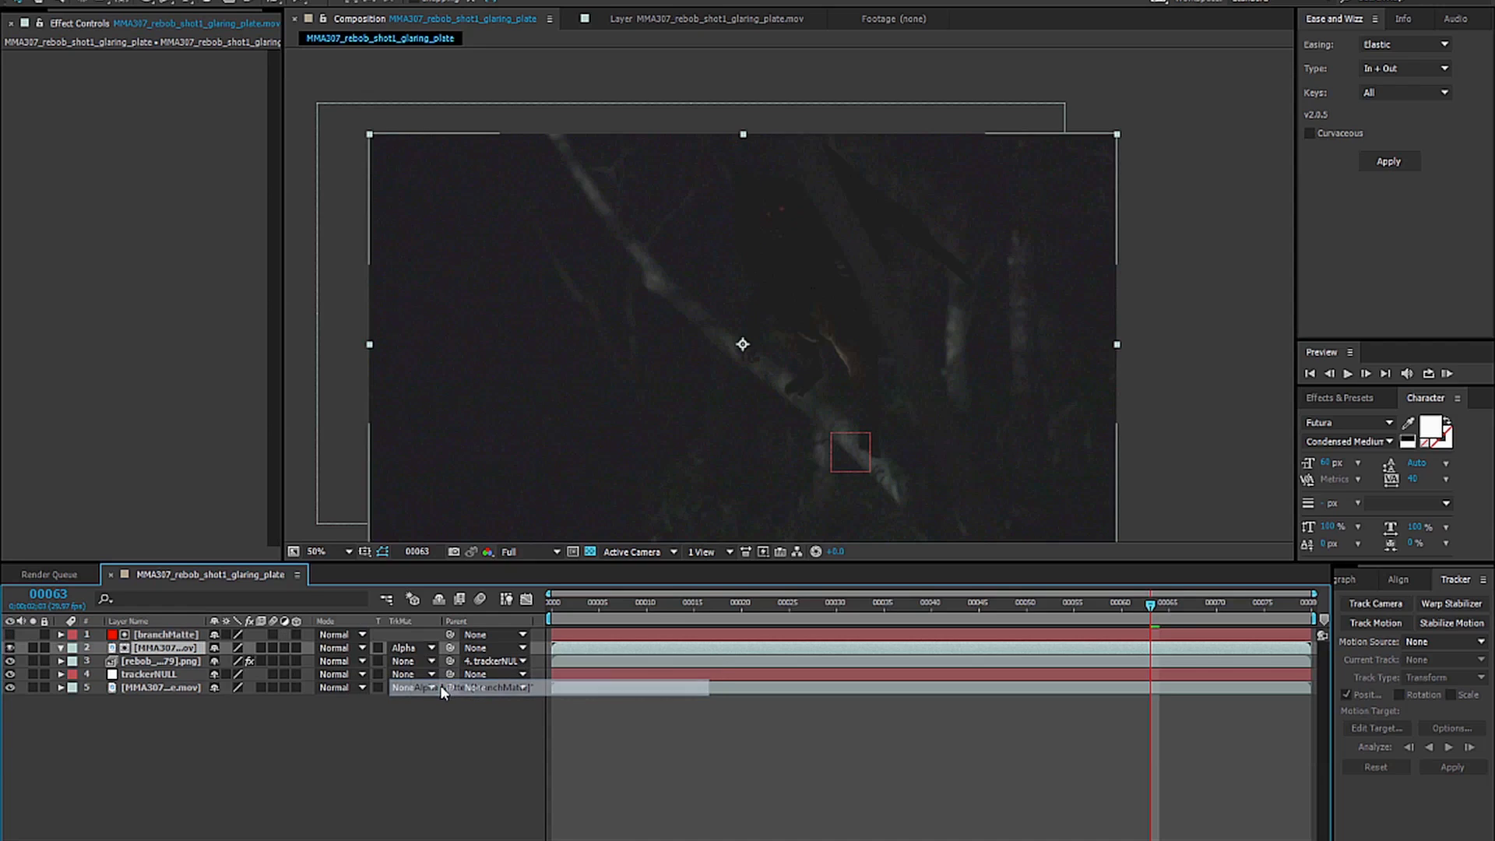
pyautogui.click(167, 636)
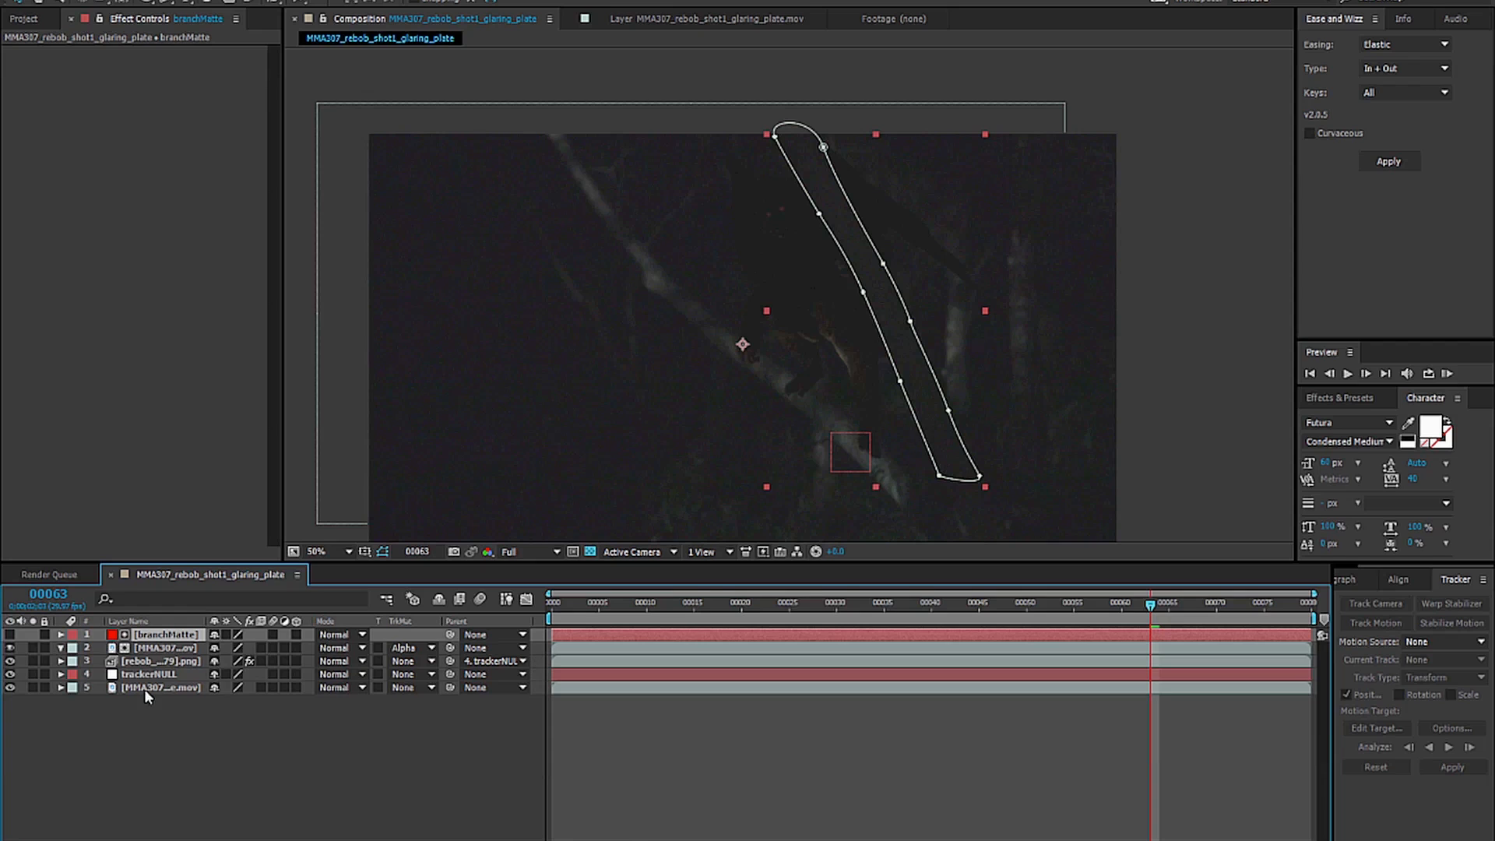
pyautogui.click(160, 649)
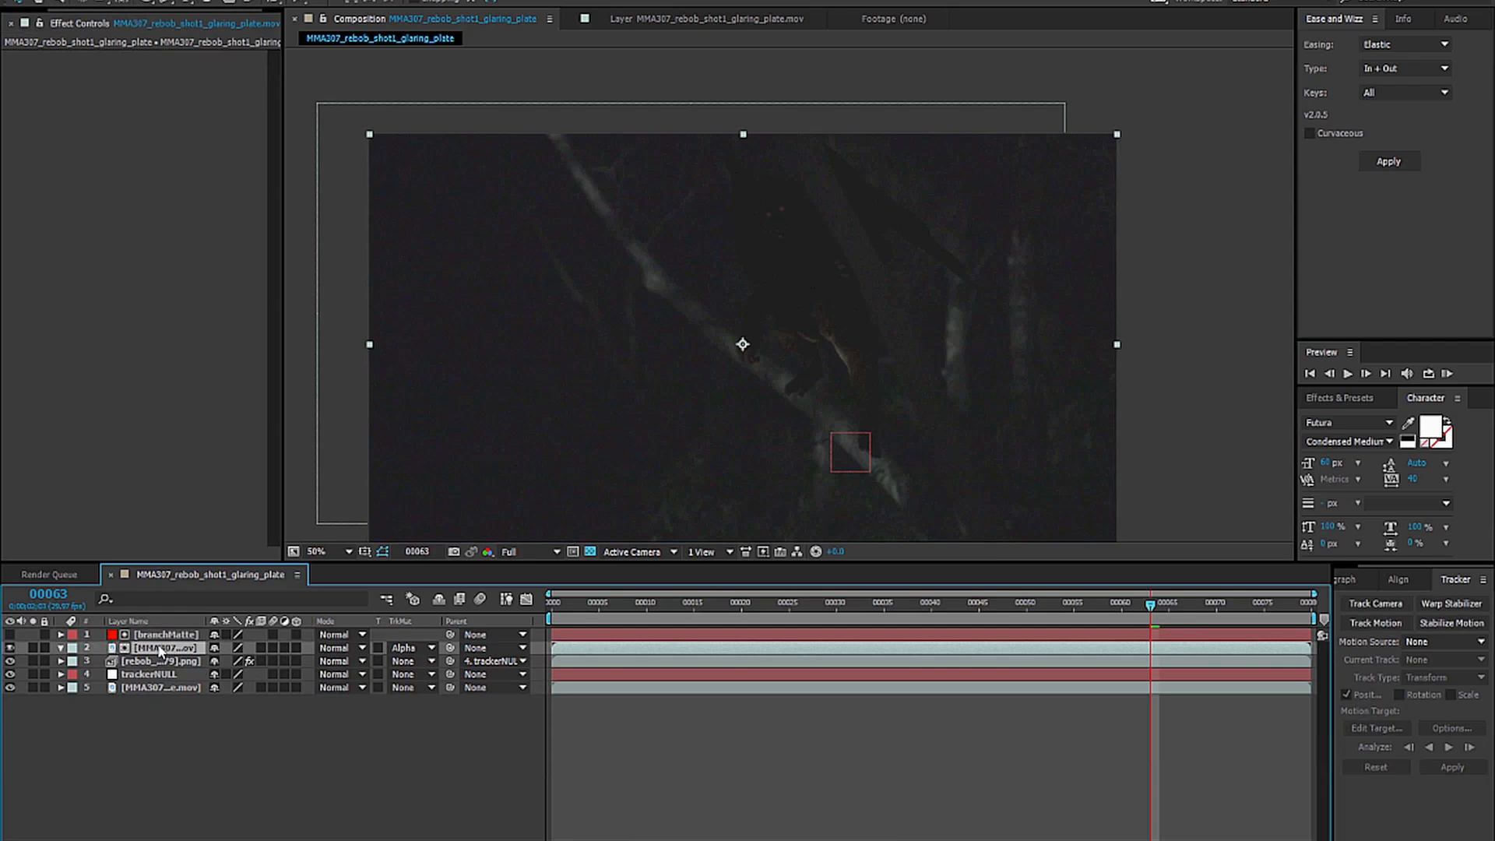
pyautogui.click(166, 636)
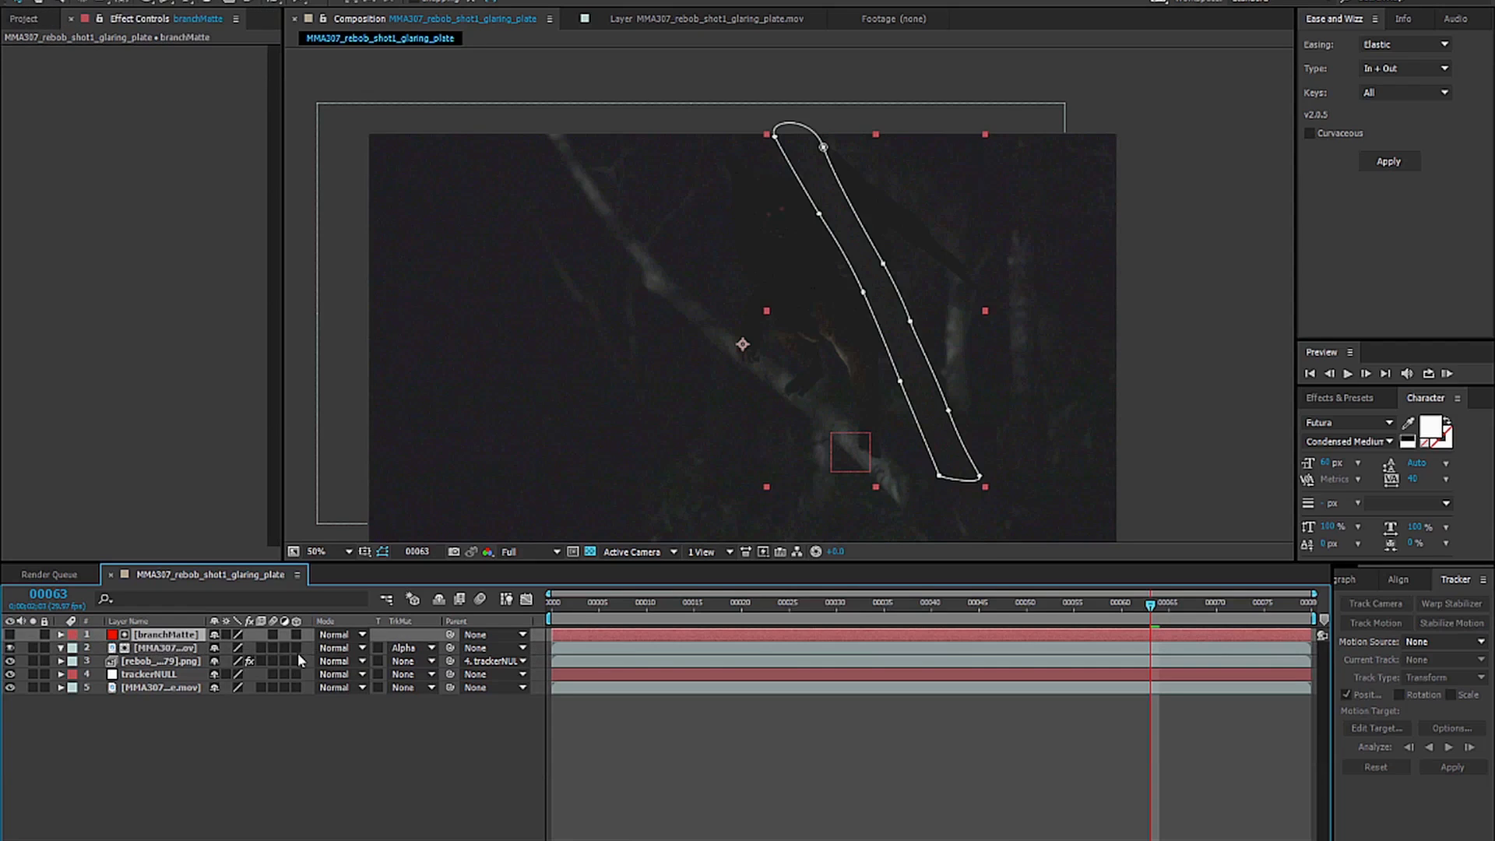
# Try the Alpha Inverted Matte on the duplicate plate and switch its track matte back to Alpha Matte.
pyautogui.click(421, 648)
pyautogui.click(467, 705)
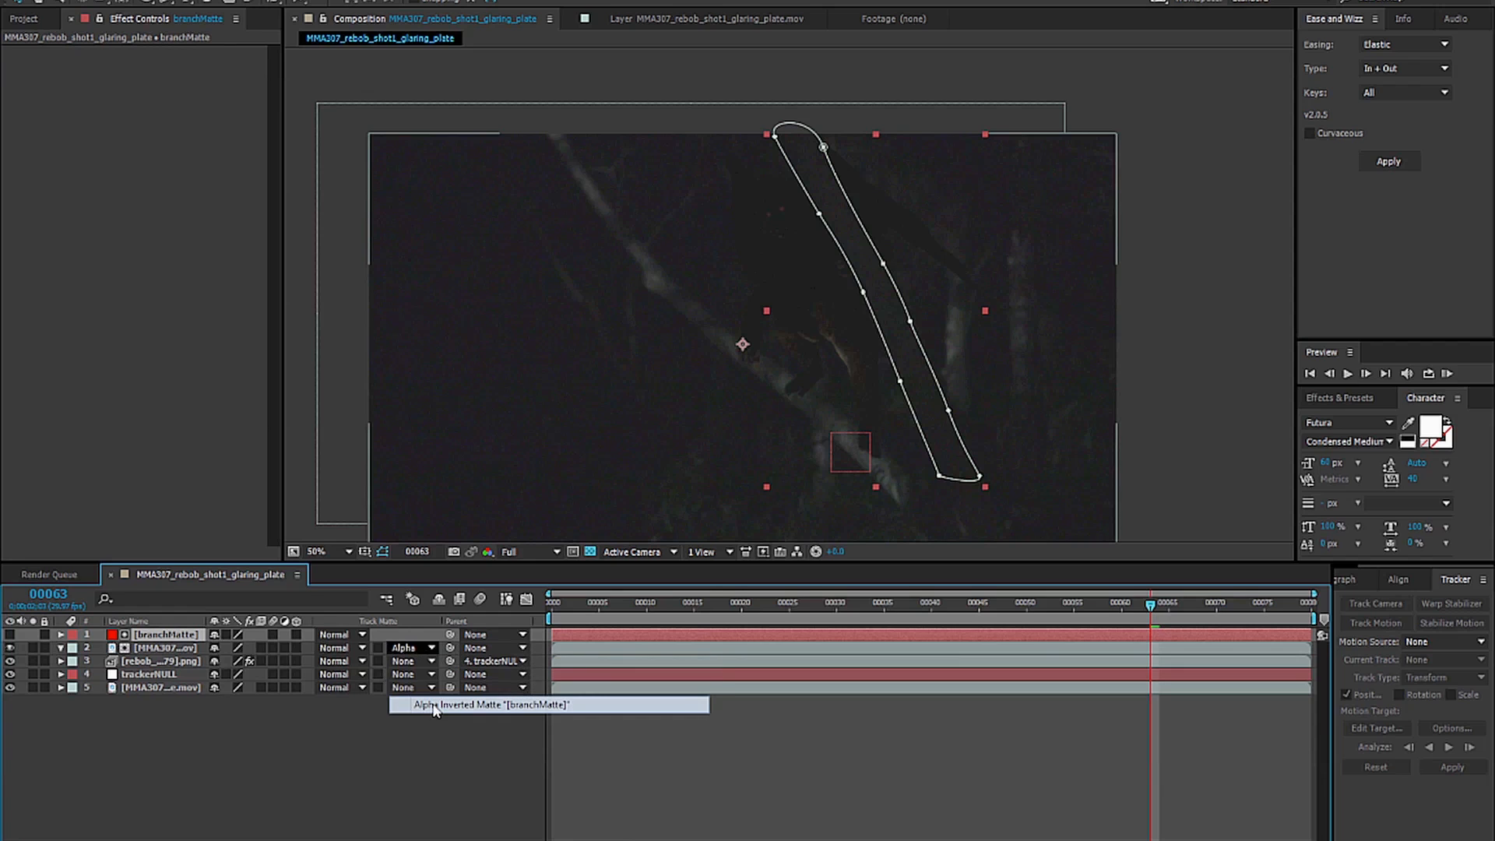
pyautogui.click(450, 754)
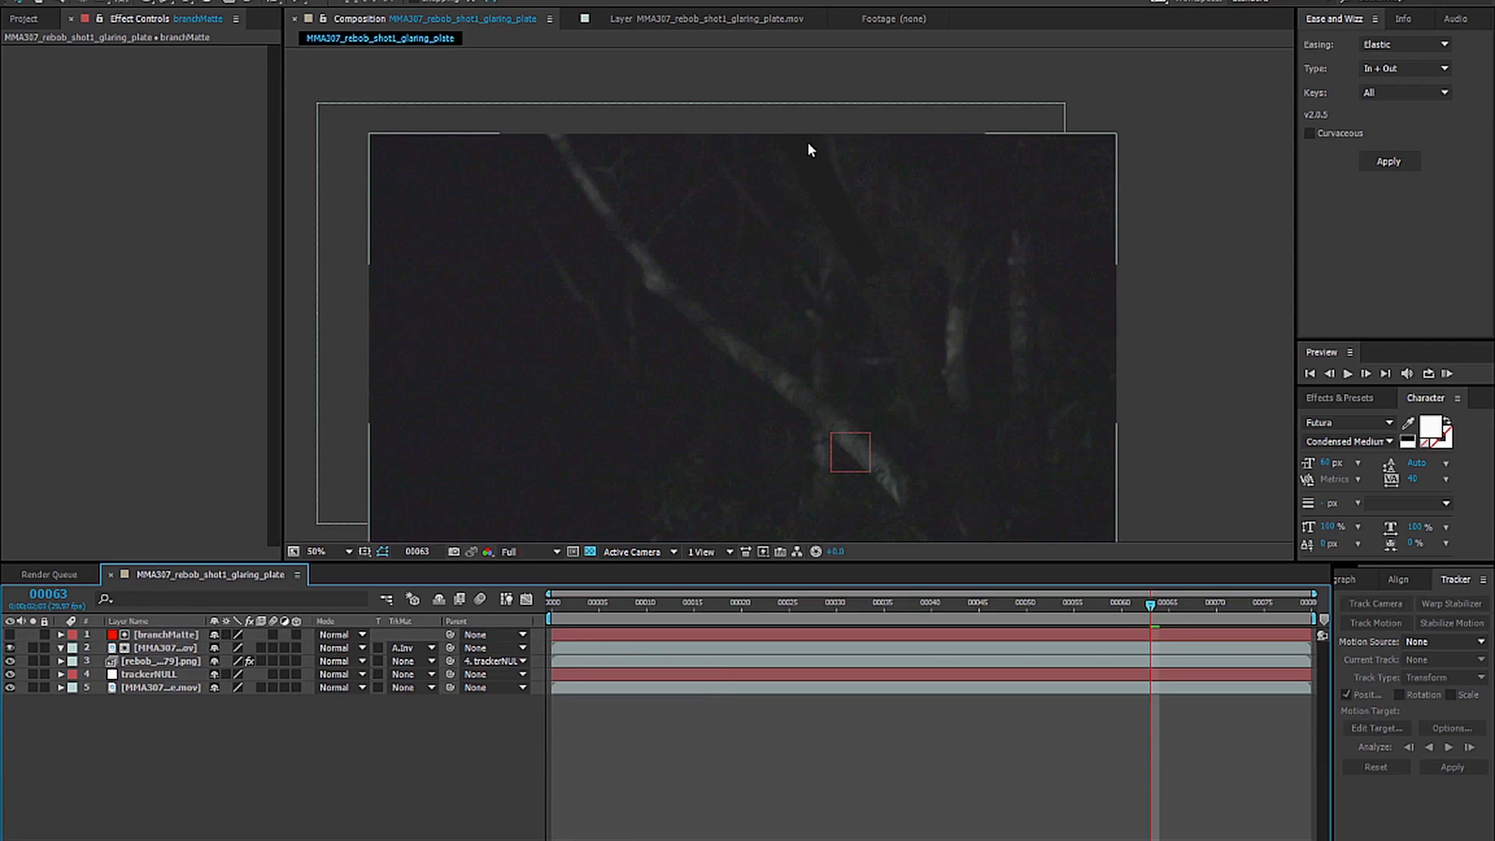
pyautogui.click(413, 647)
pyautogui.click(436, 689)
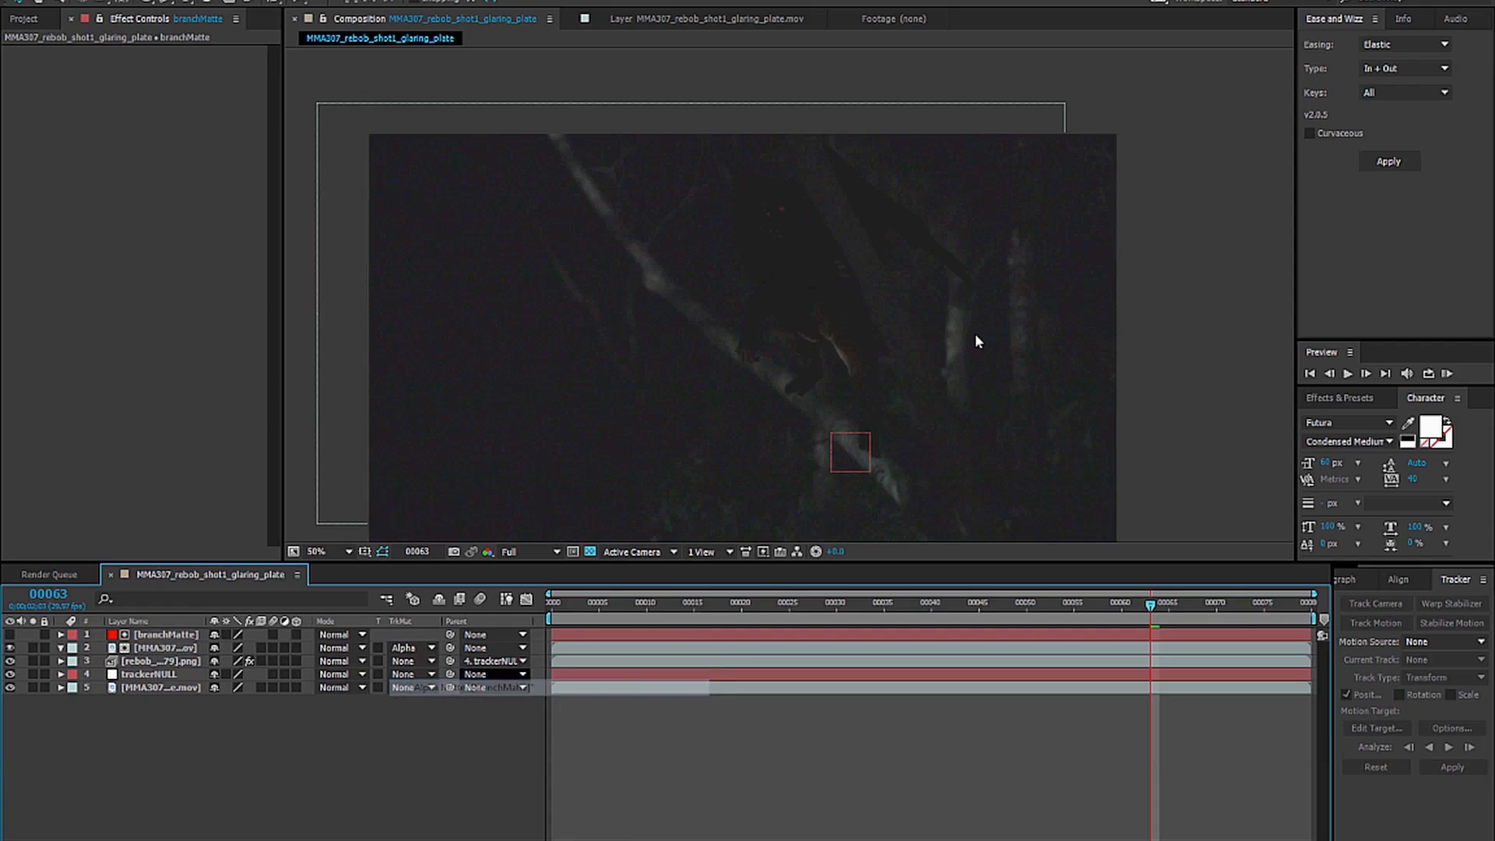
# Toggle branchMatte's visibility and briefly solo the matted duplicate plate to examine the cut-out trunk.
pyautogui.click(159, 635)
pyautogui.click(11, 635)
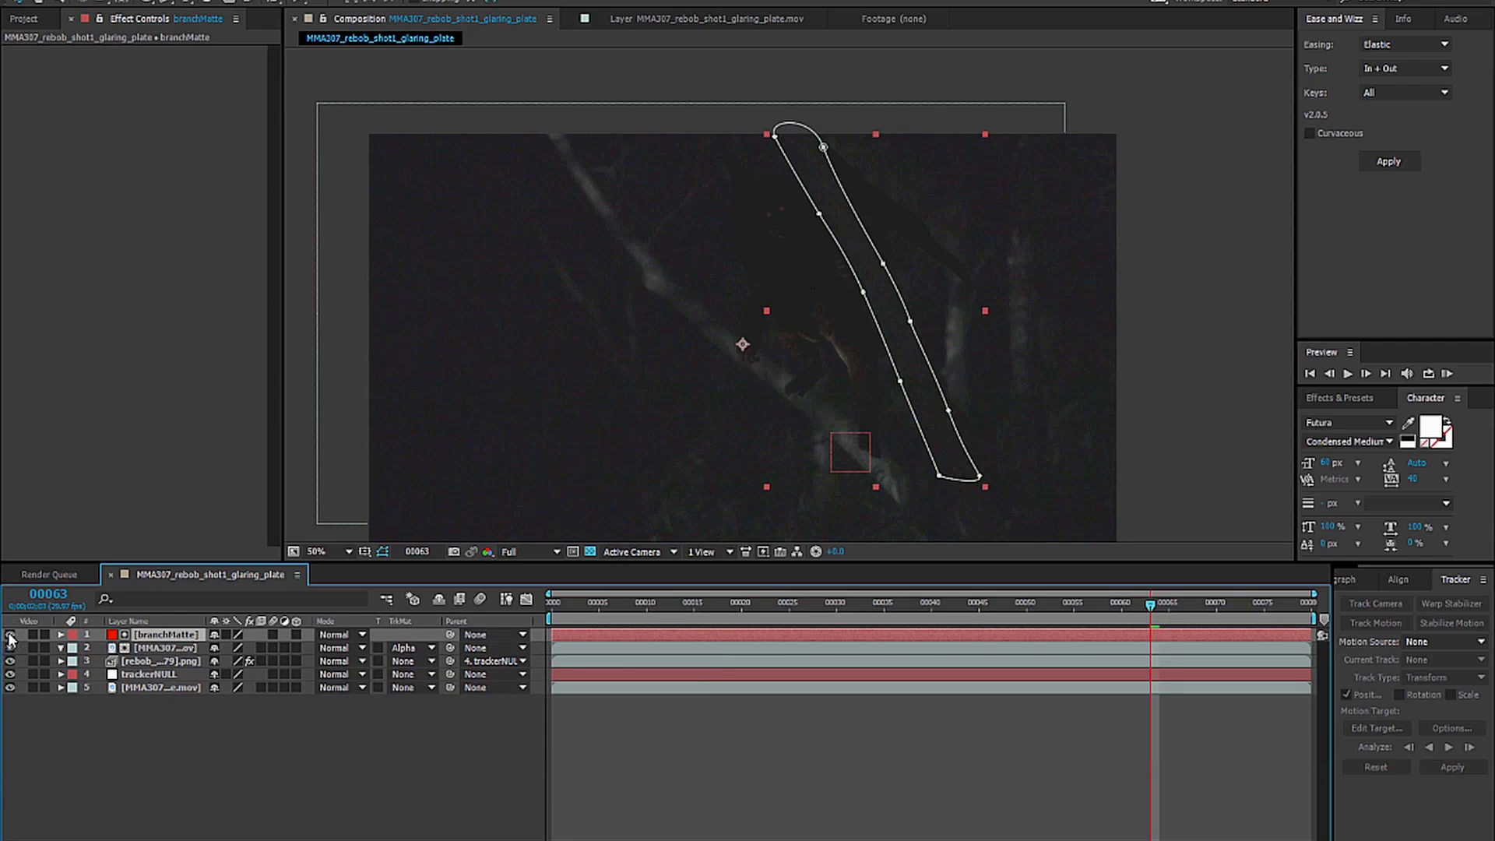
pyautogui.click(11, 635)
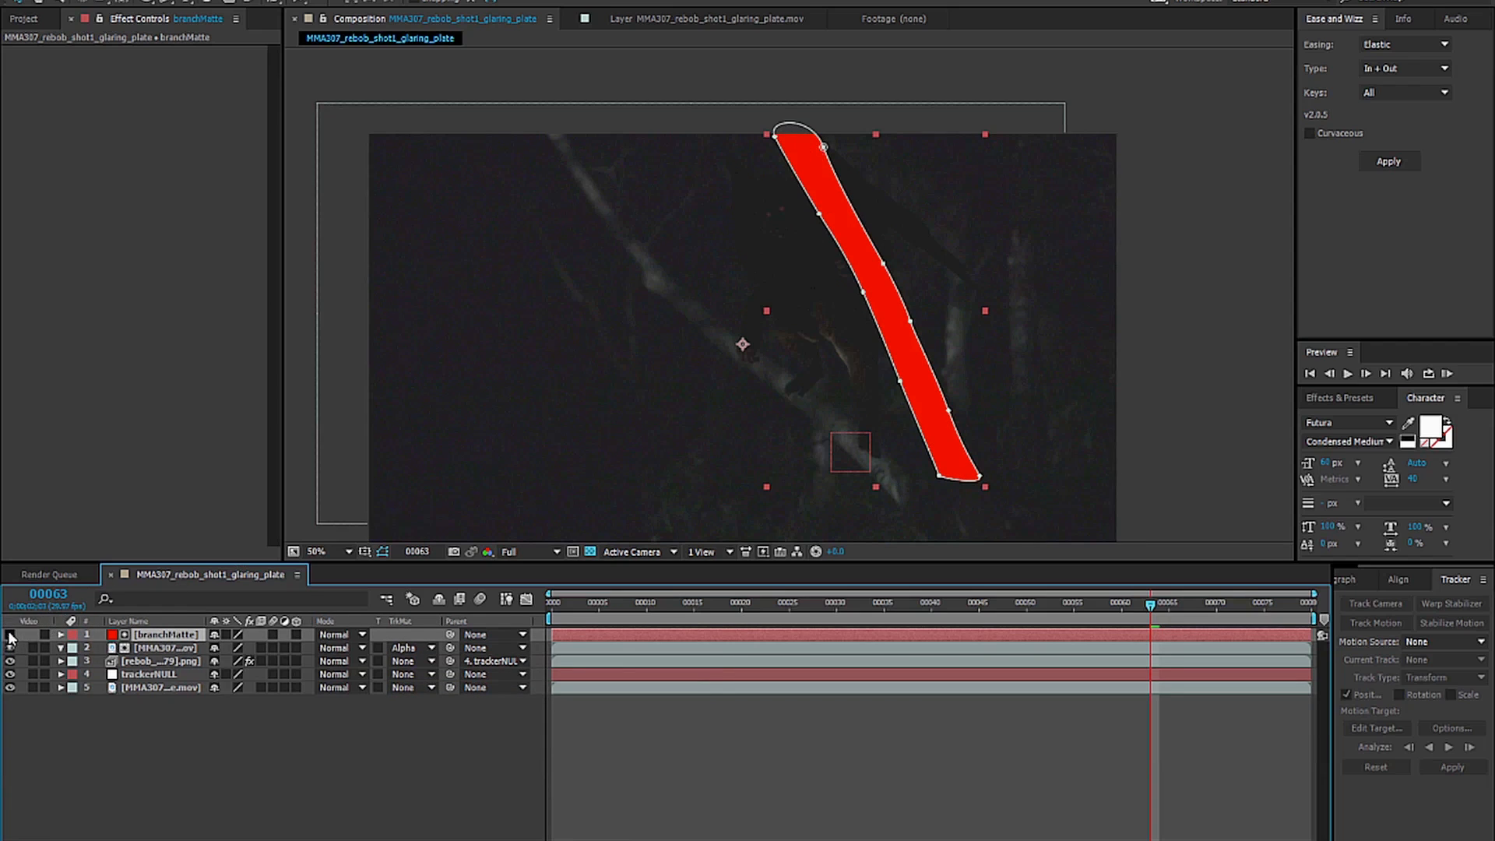
pyautogui.click(159, 649)
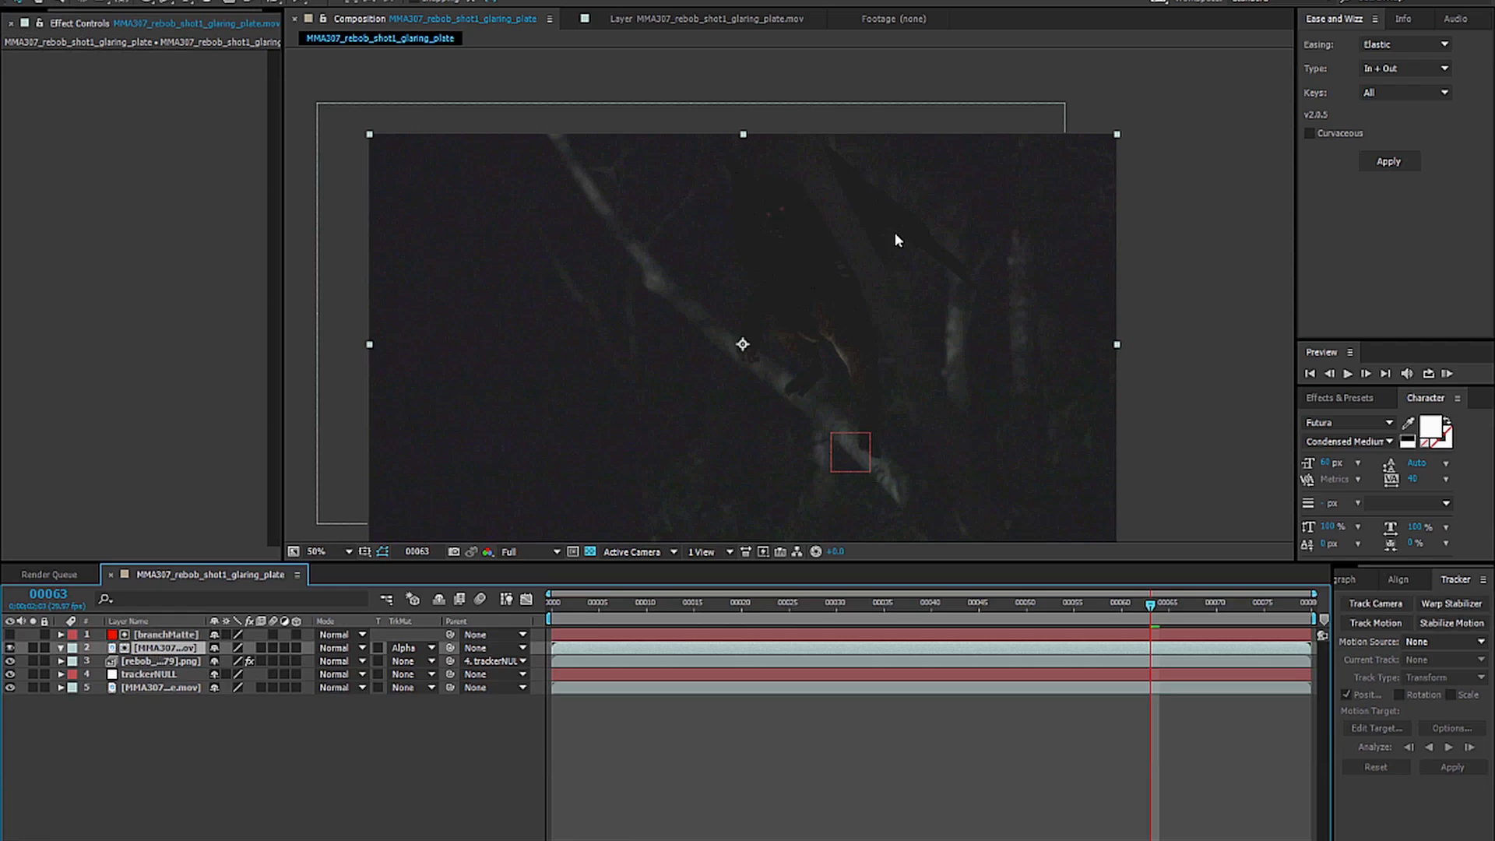
pyautogui.click(33, 648)
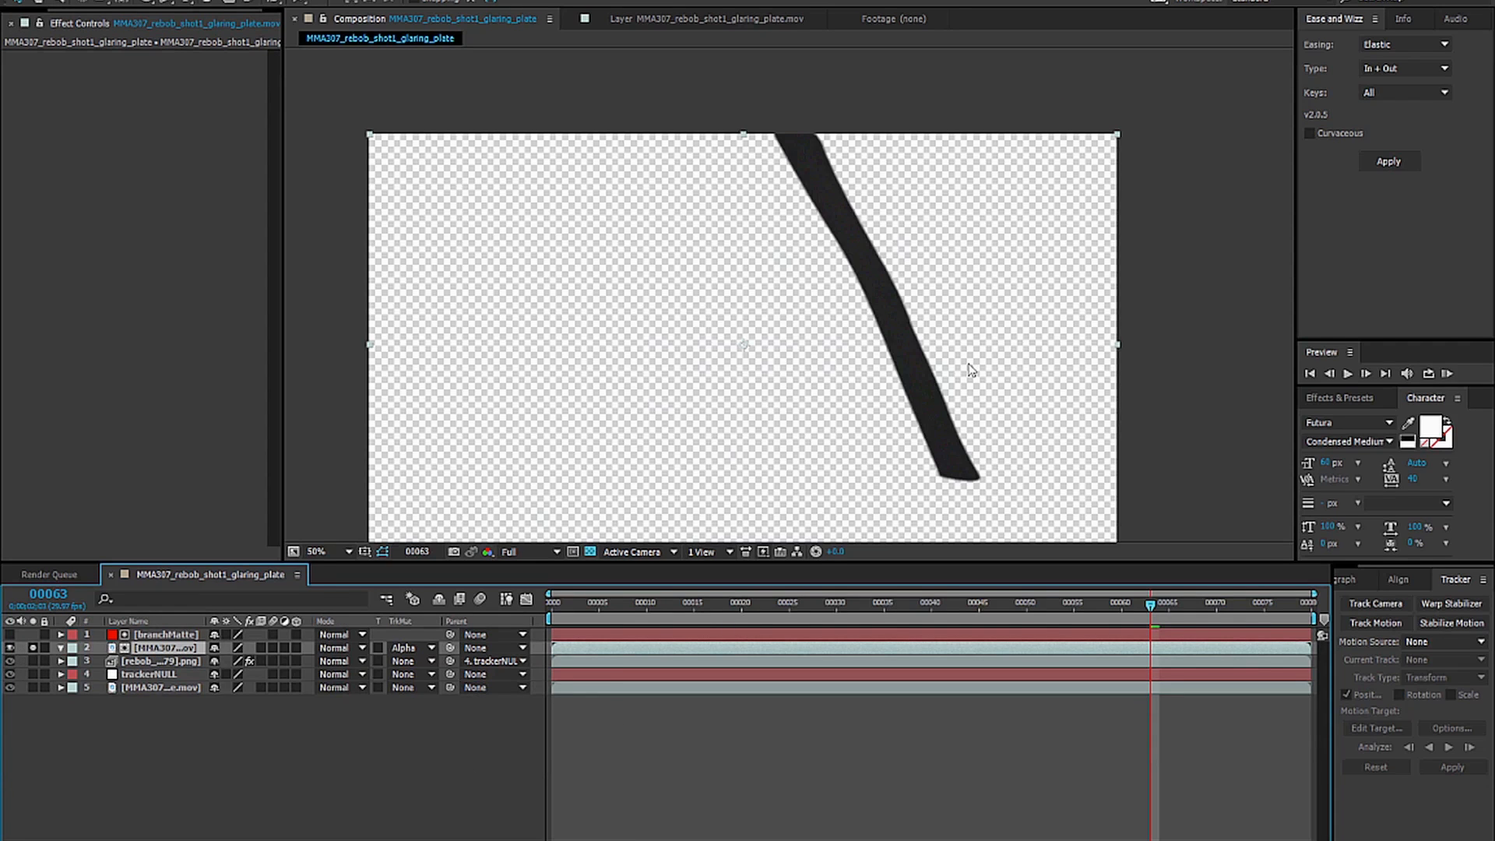
pyautogui.click(33, 648)
# Parent the branchMatte layer to trackerNULL and deselect it.
pyautogui.click(165, 636)
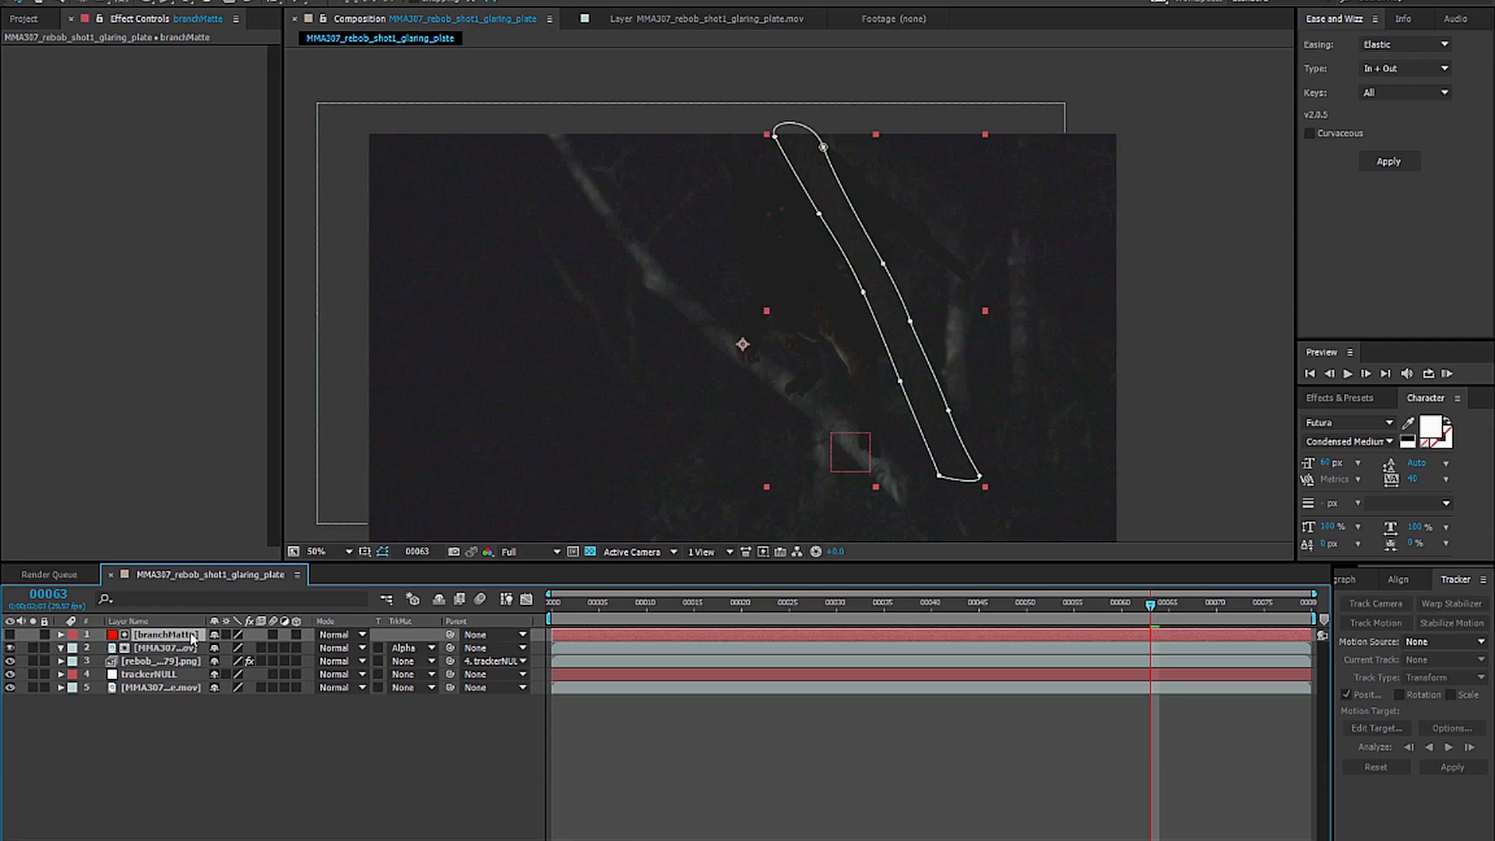
pyautogui.moveTo(421, 643); pyautogui.dragTo(140, 676)
pyautogui.click(1137, 736)
# Preview the composite and scrub the timeline to check how branchMatte follows the trunk over the stationary duplicate plate.
pyautogui.press('KP_0')
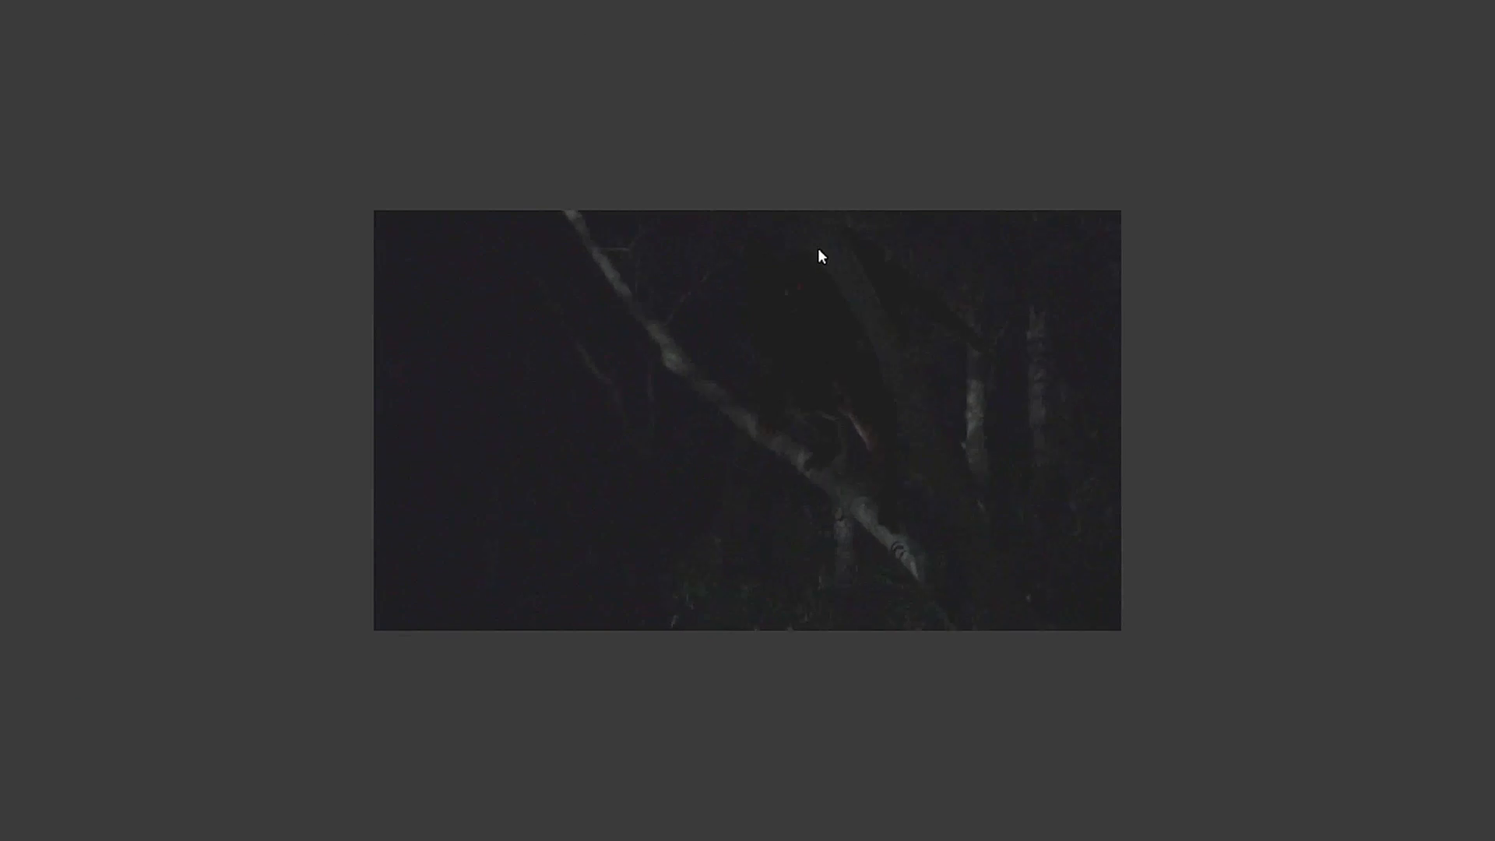
pyautogui.press('space')
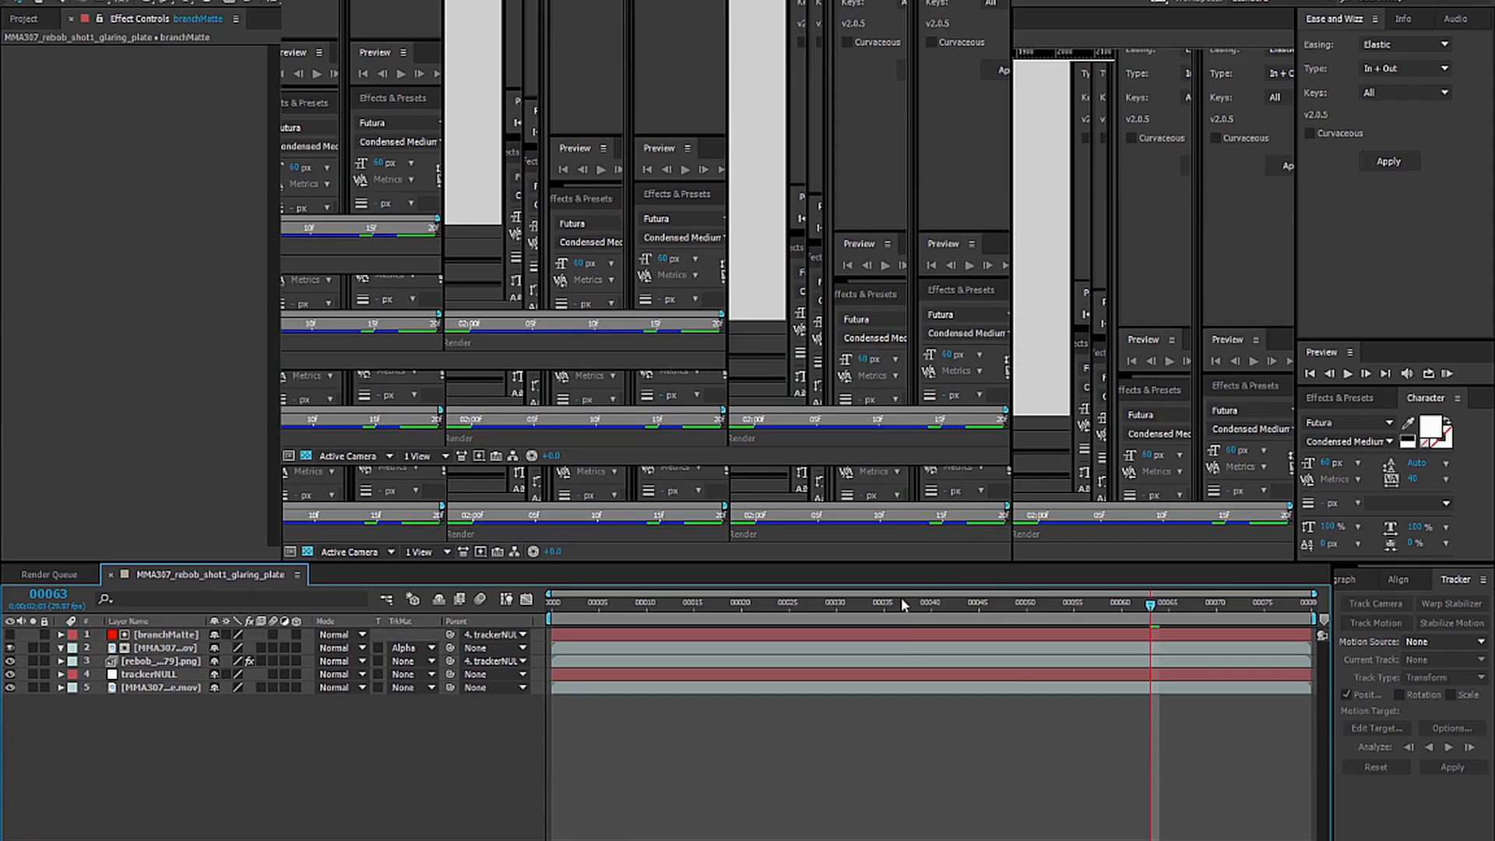
pyautogui.click(163, 636)
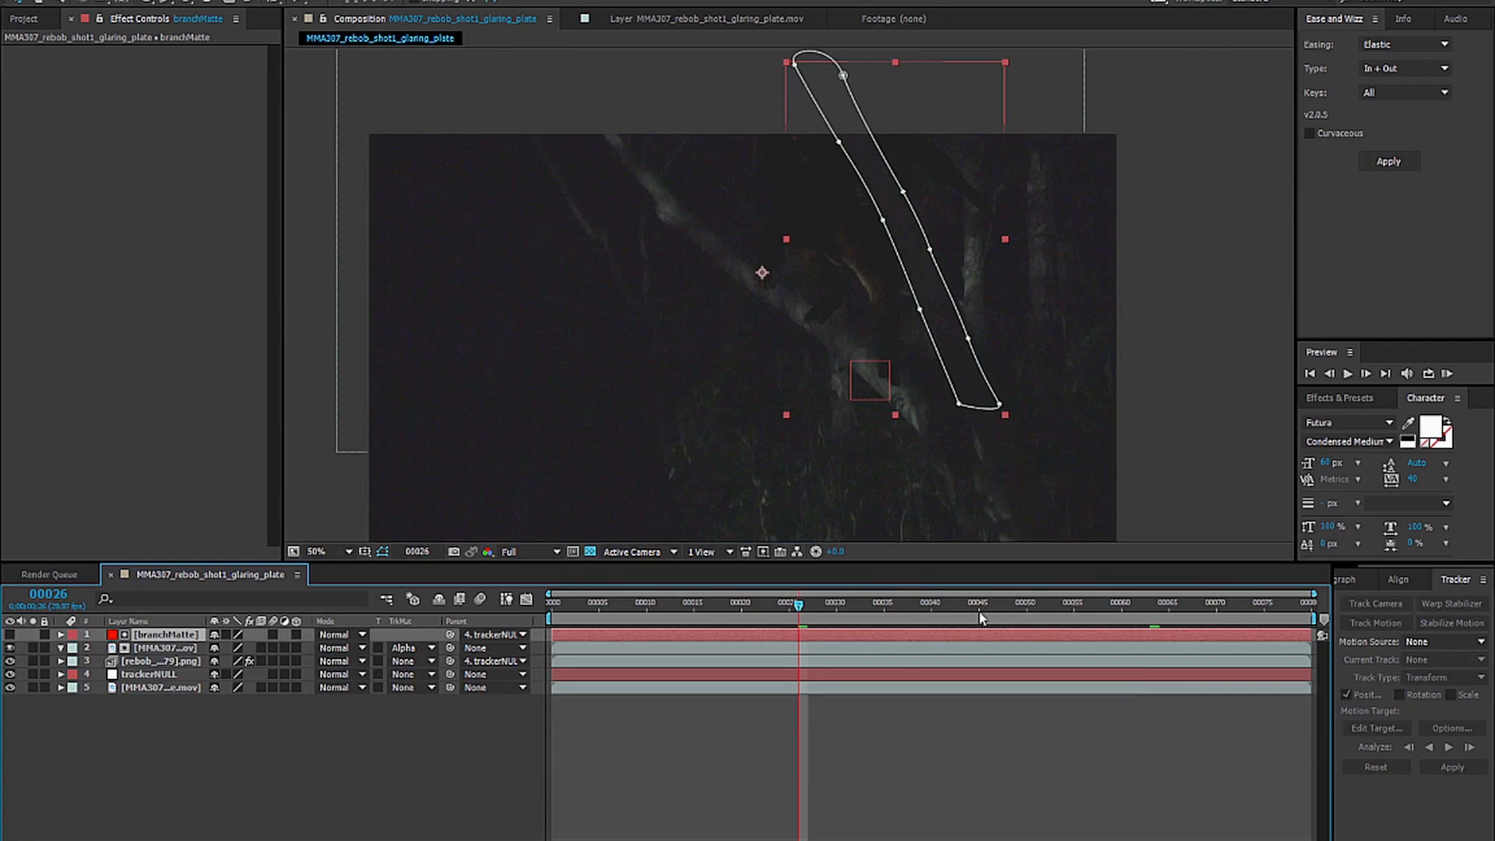
pyautogui.click(760, 612)
pyautogui.moveTo(676, 612); pyautogui.dragTo(848, 612)
pyautogui.click(164, 648)
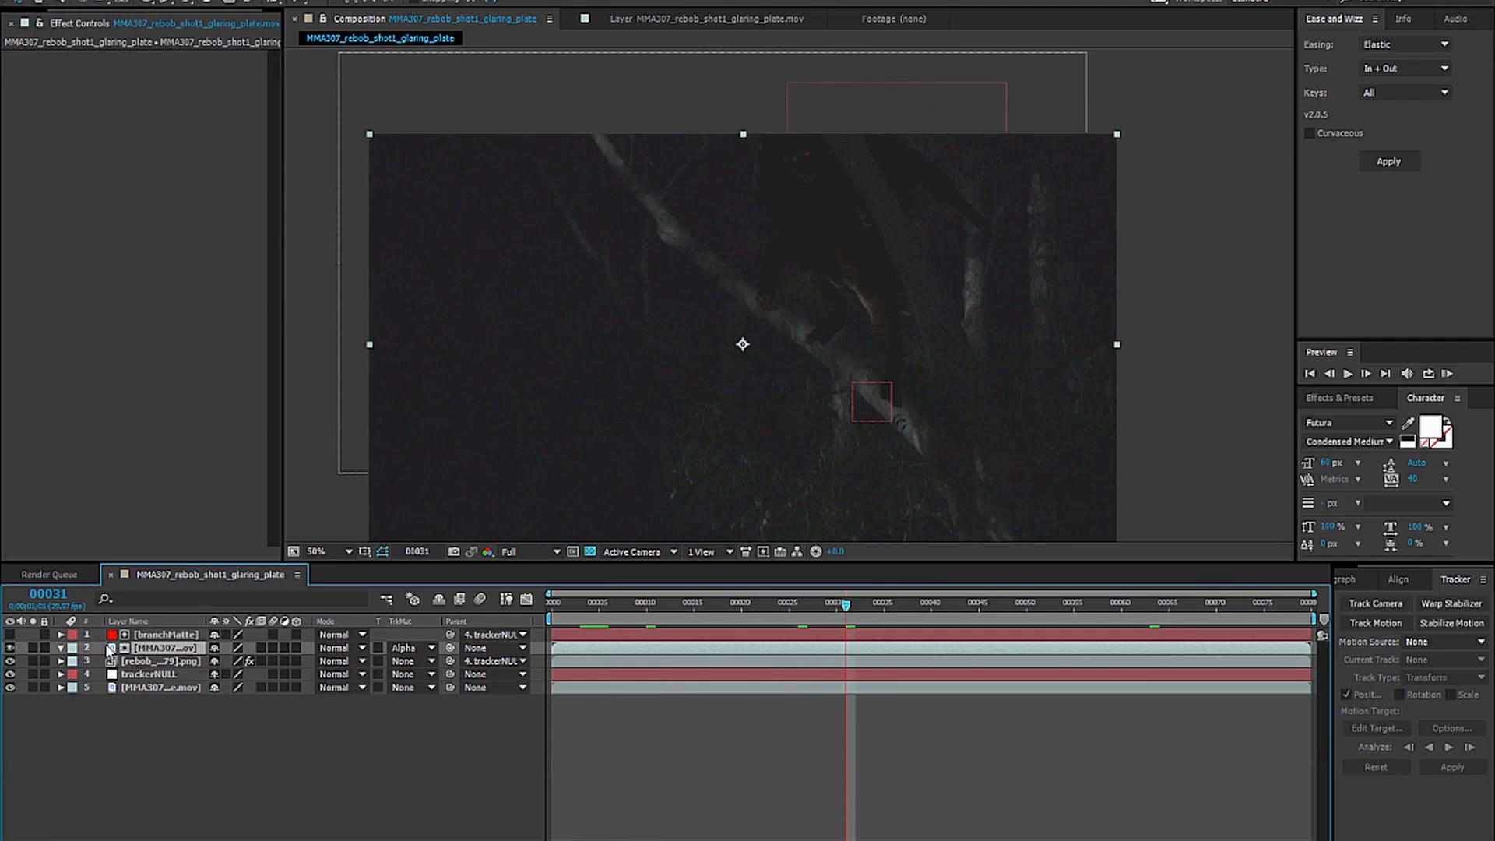
pyautogui.click(733, 606)
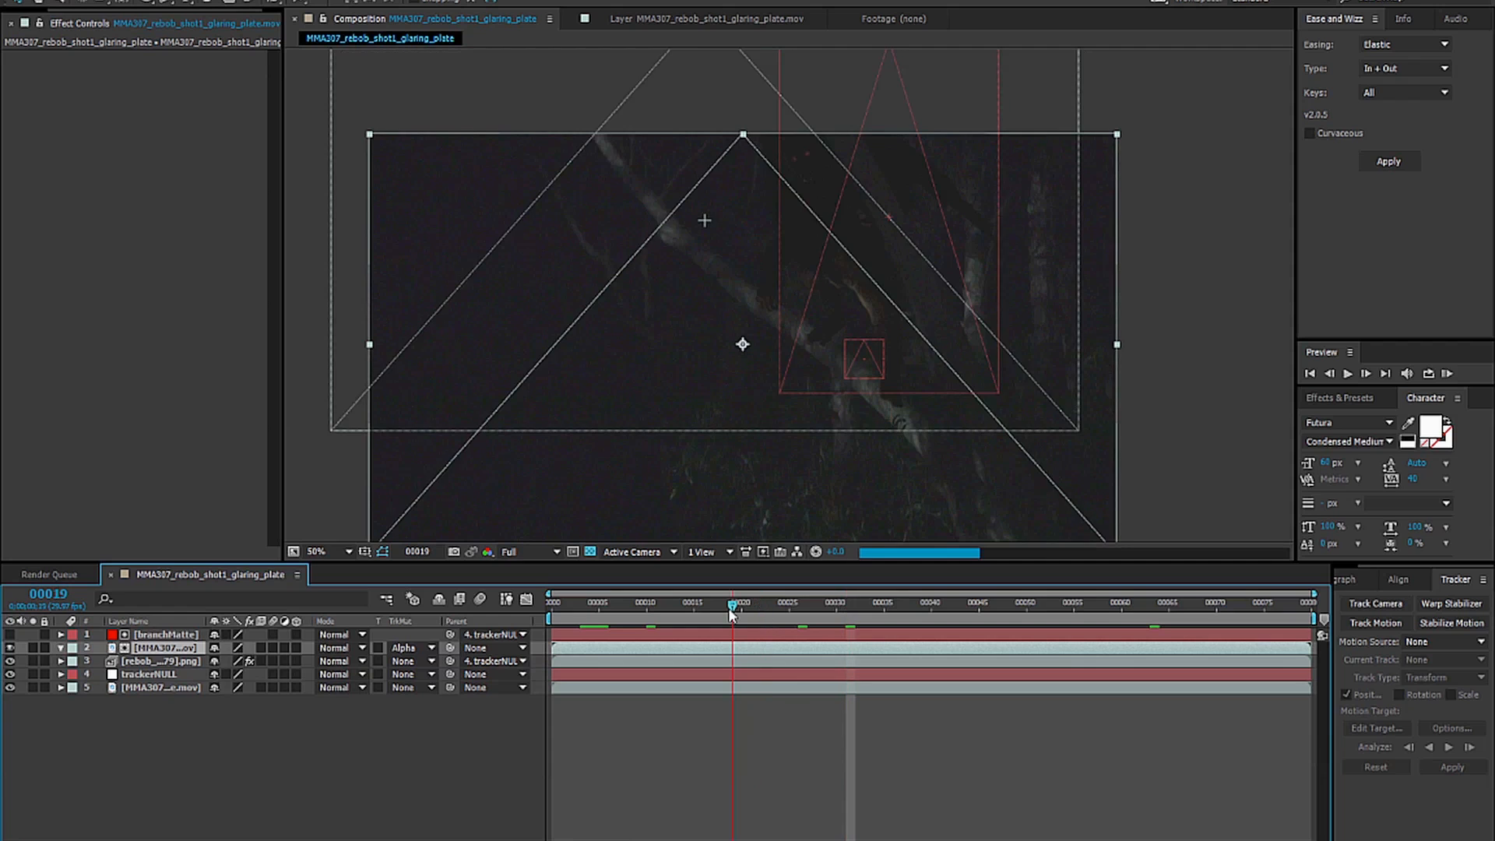
pyautogui.moveTo(857, 605); pyautogui.dragTo(993, 615)
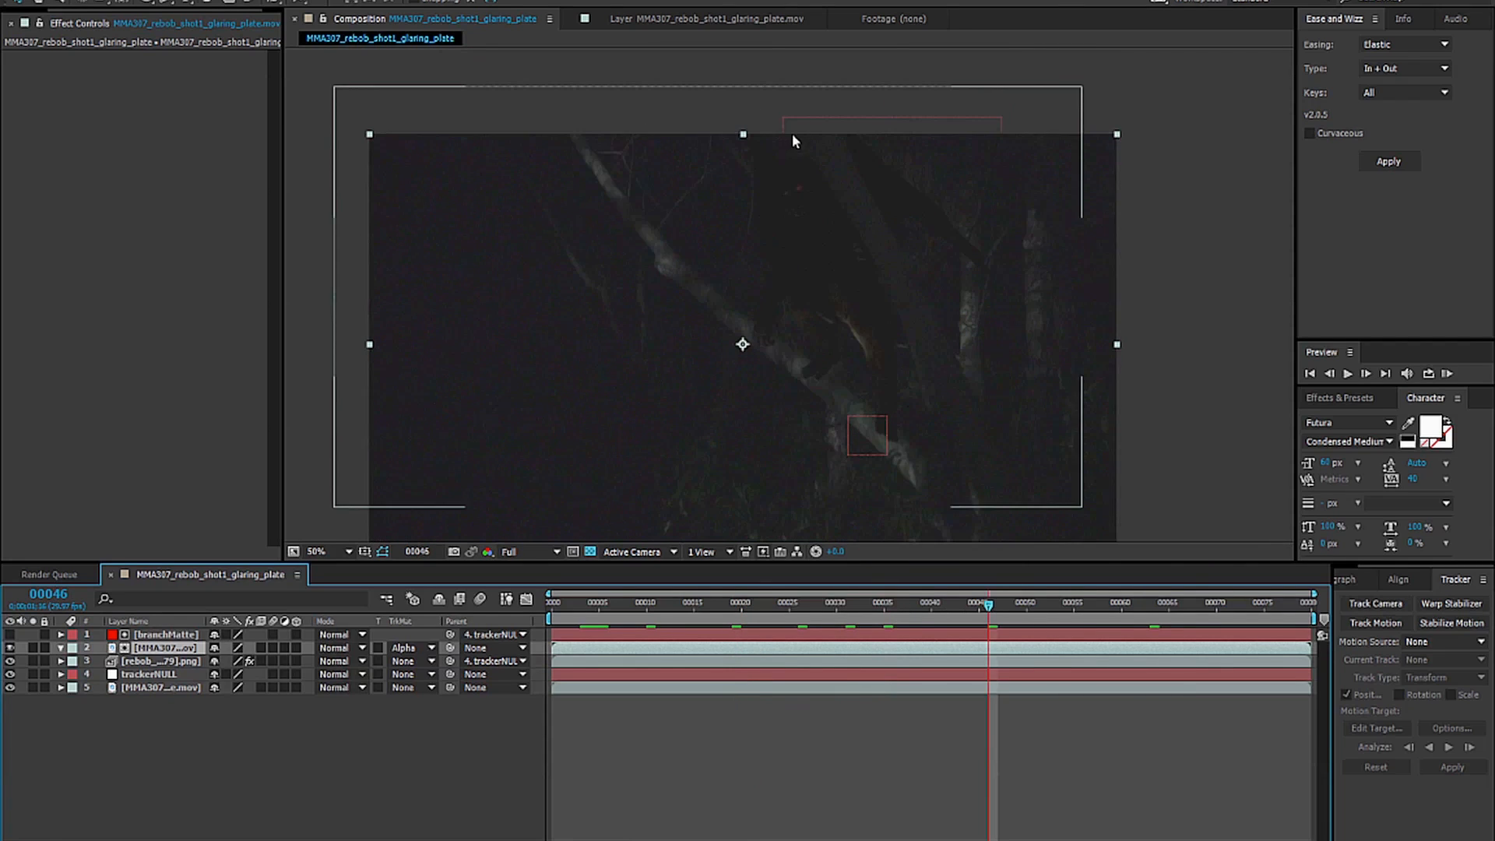
# Select the trackerNULL layer and play the shot to check how it follows the branch.
pyautogui.click(152, 676)
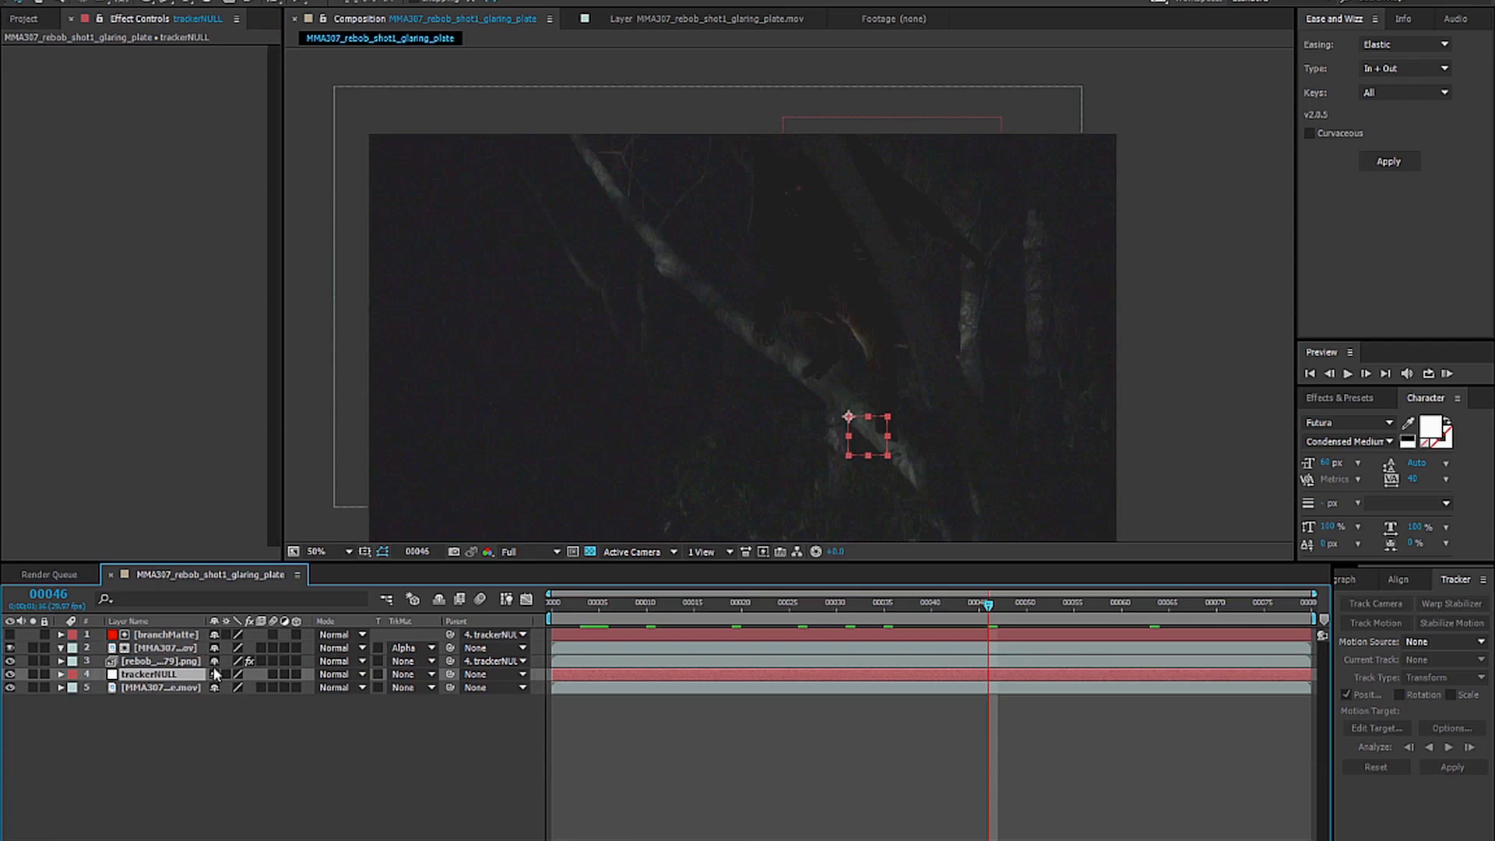
pyautogui.click(1060, 620)
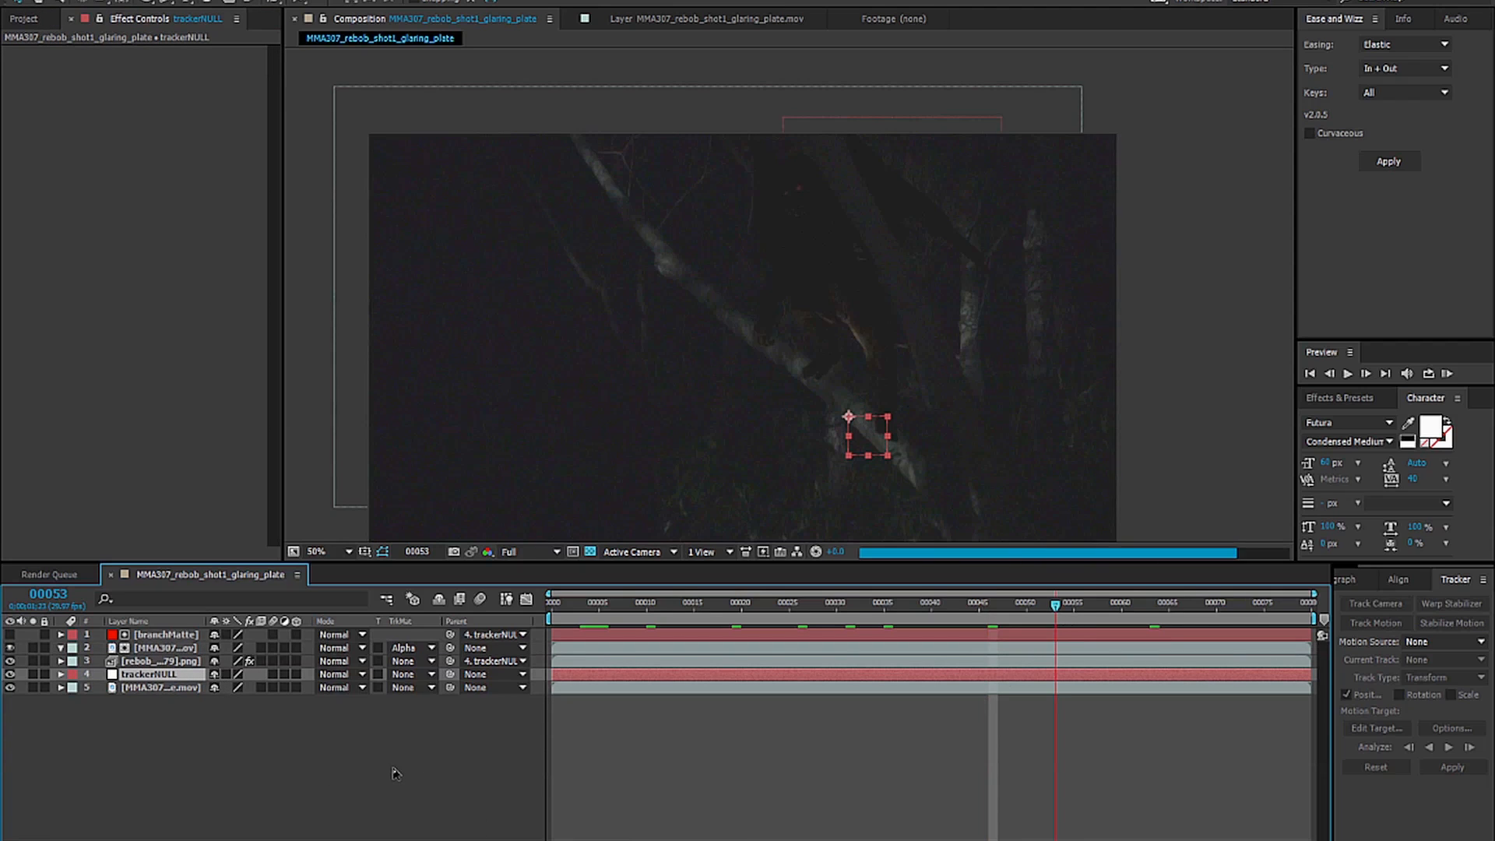
pyautogui.click(604, 606)
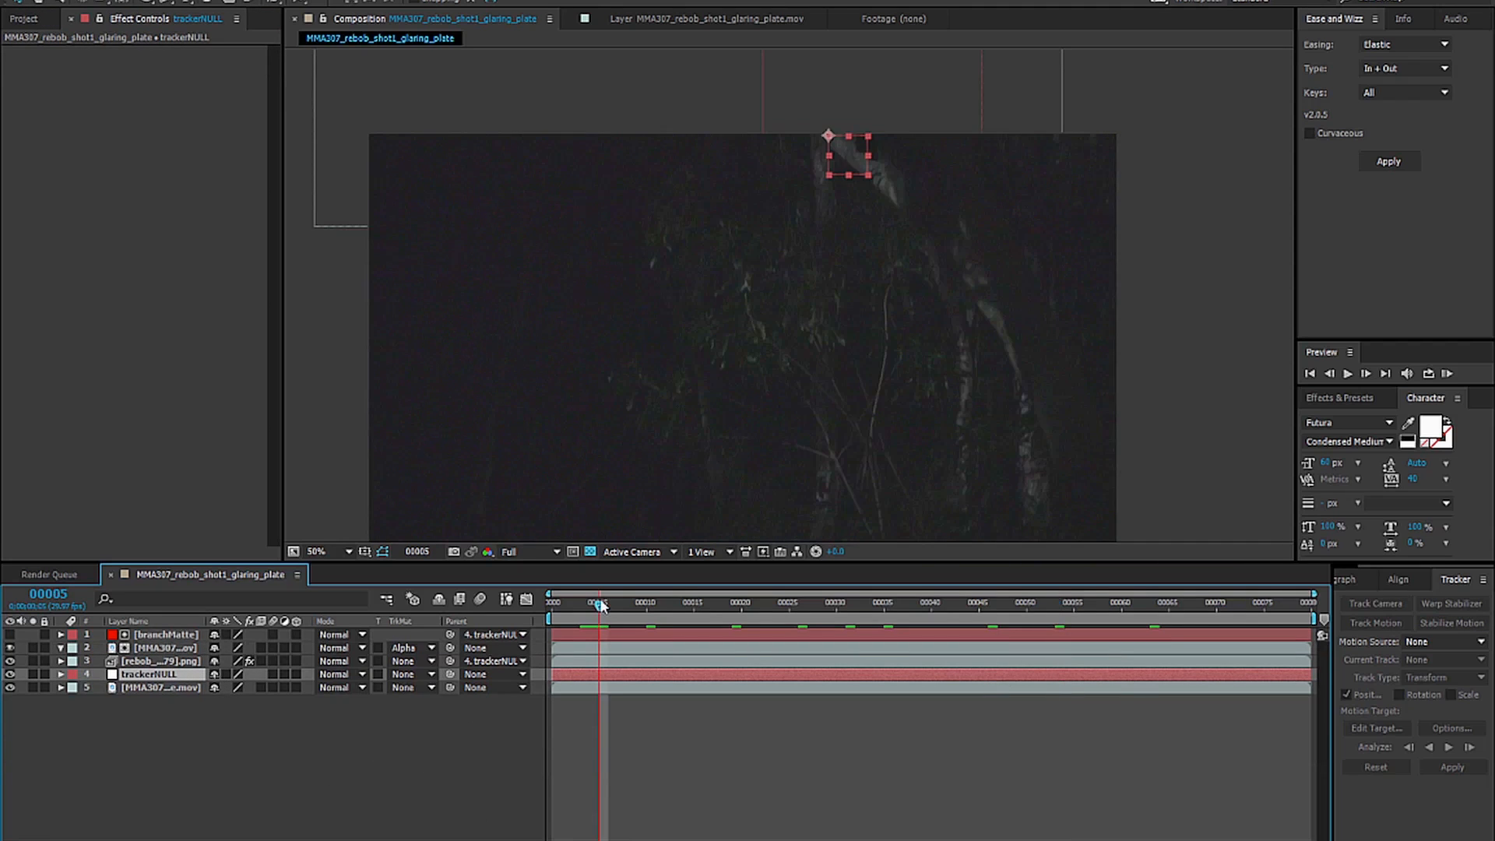
pyautogui.press('space')
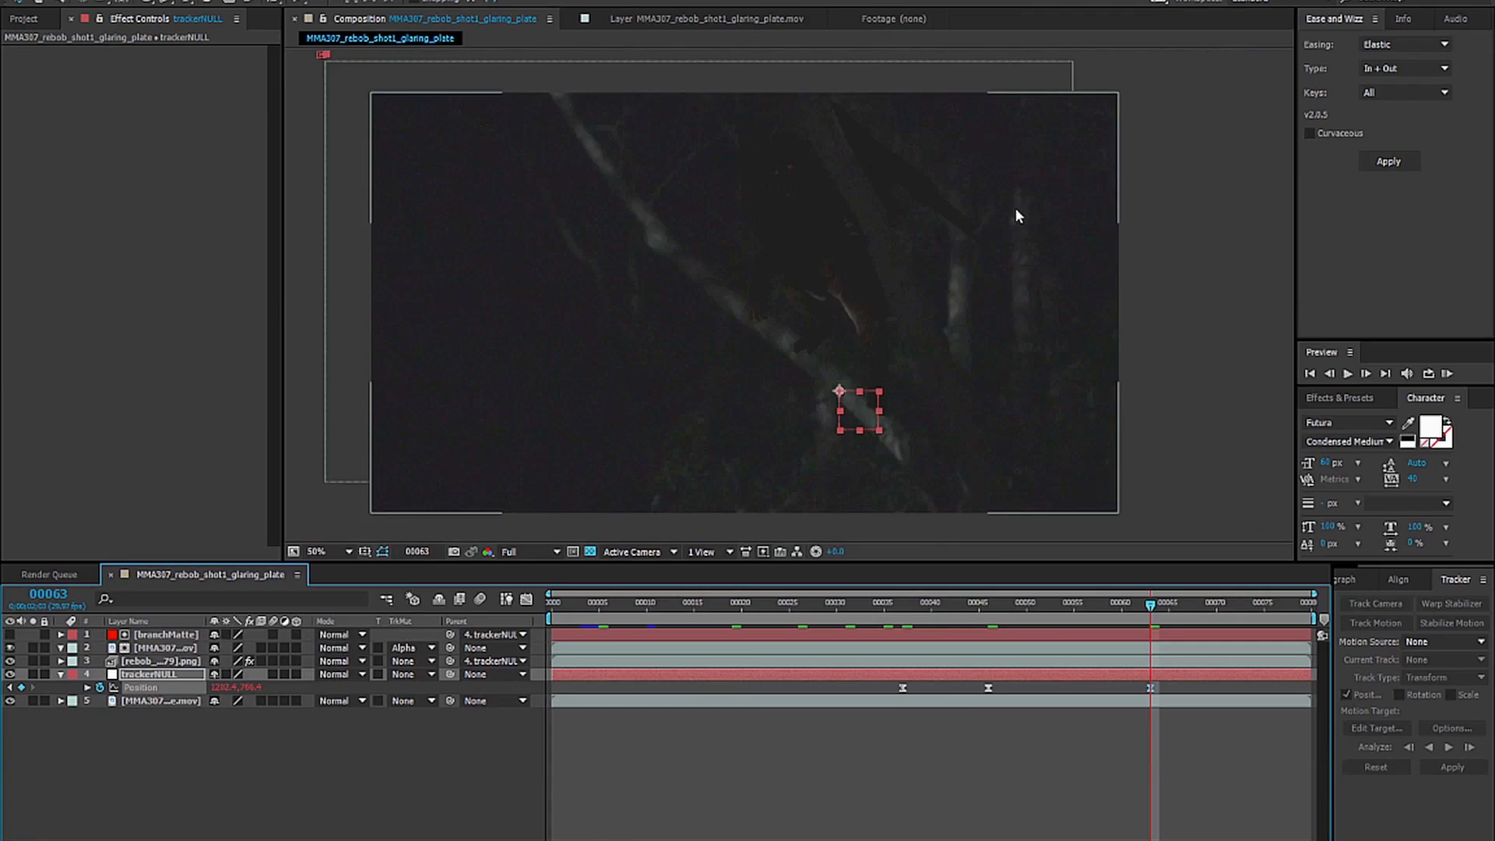
# Raise the Levels Output Black on the rebob PNG sequence layer to 22.
pyautogui.click(158, 661)
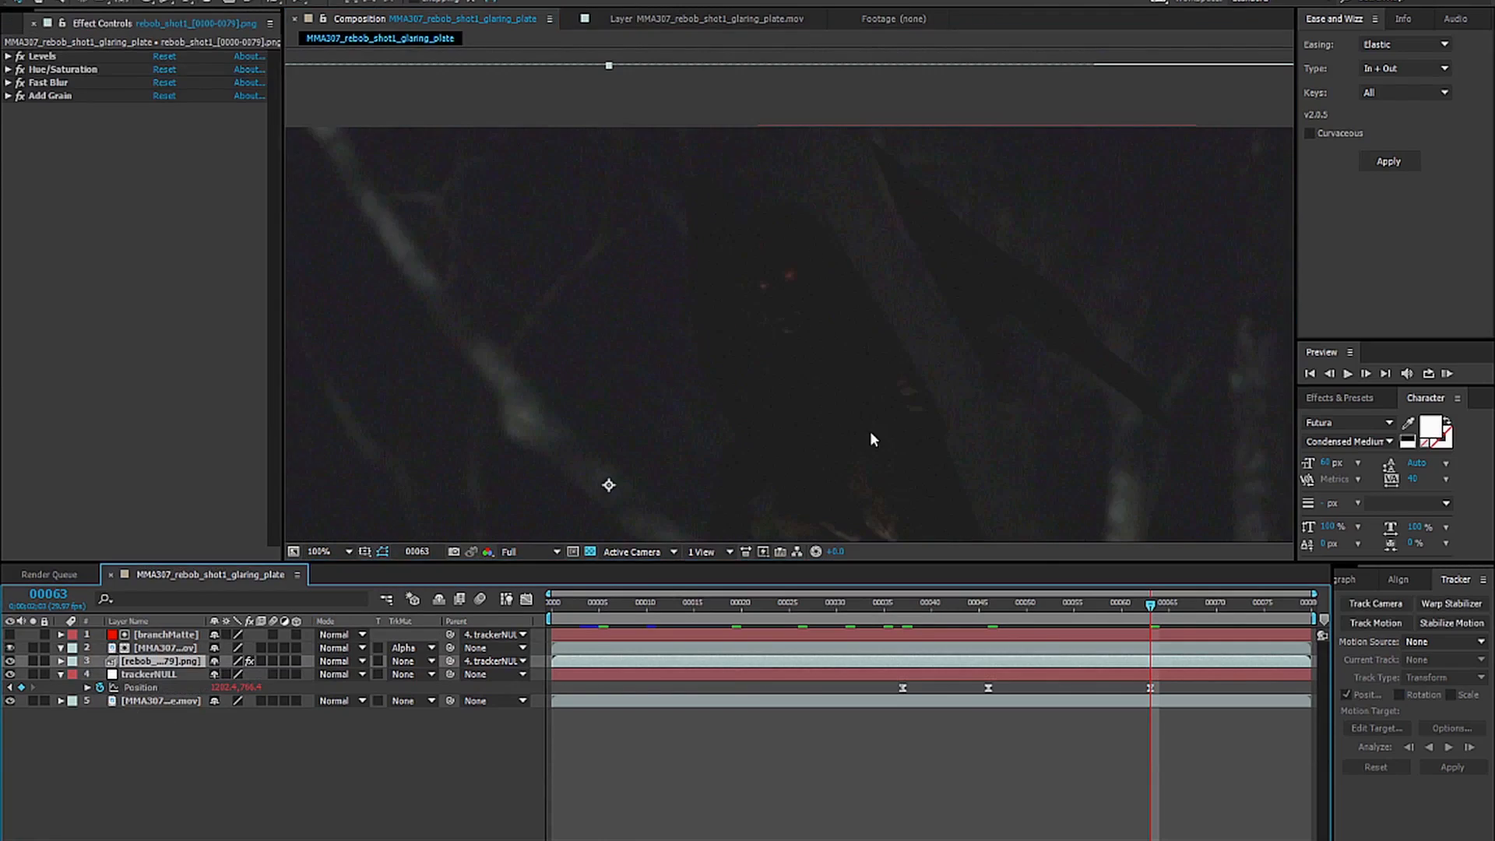
pyautogui.click(41, 56)
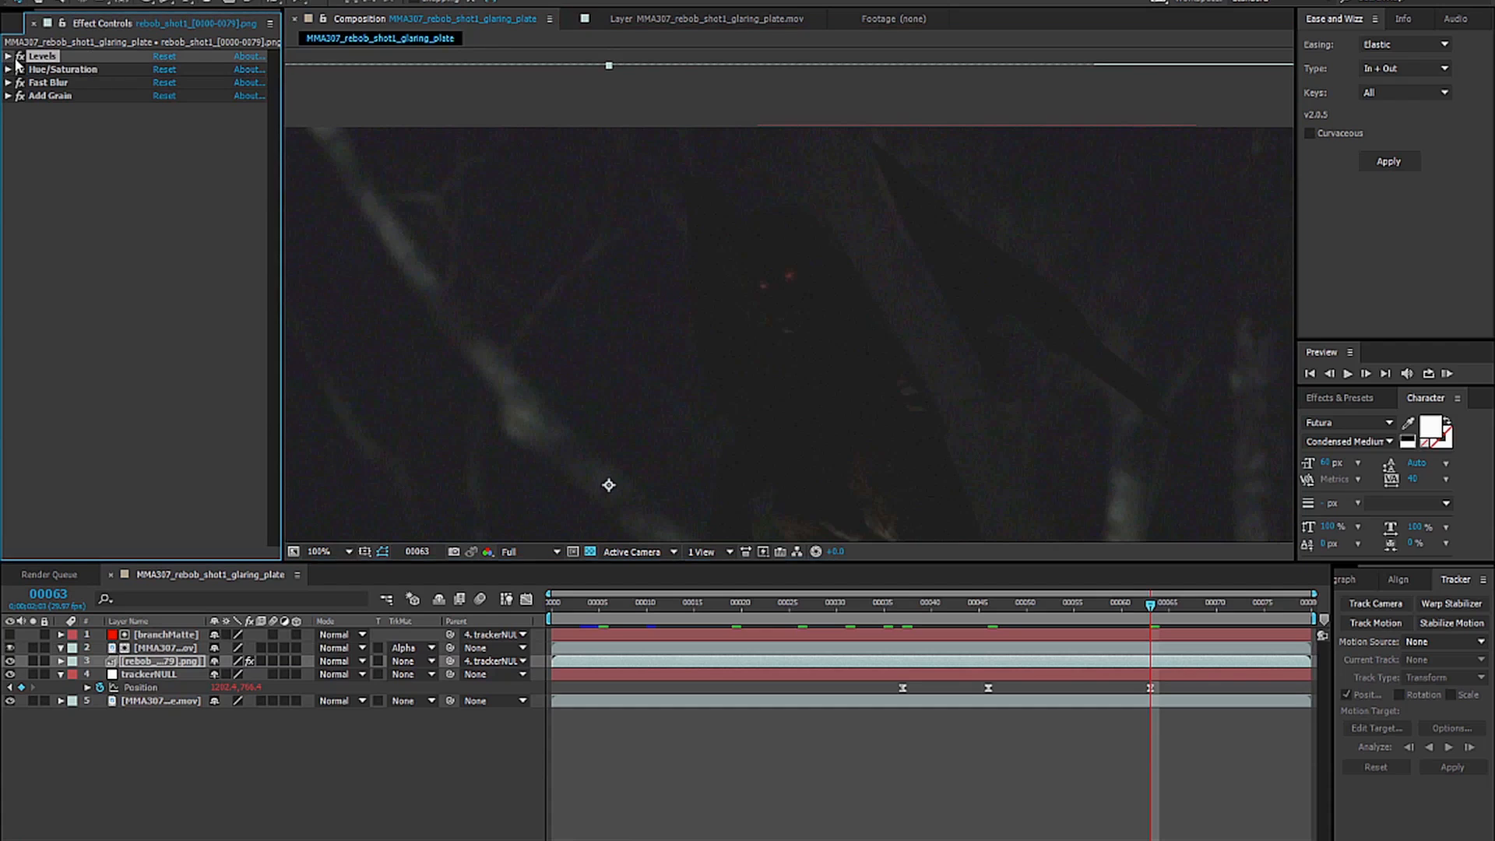
pyautogui.click(8, 56)
pyautogui.click(222, 70)
pyautogui.click(187, 81)
pyautogui.moveTo(62, 169); pyautogui.dragTo(63, 169)
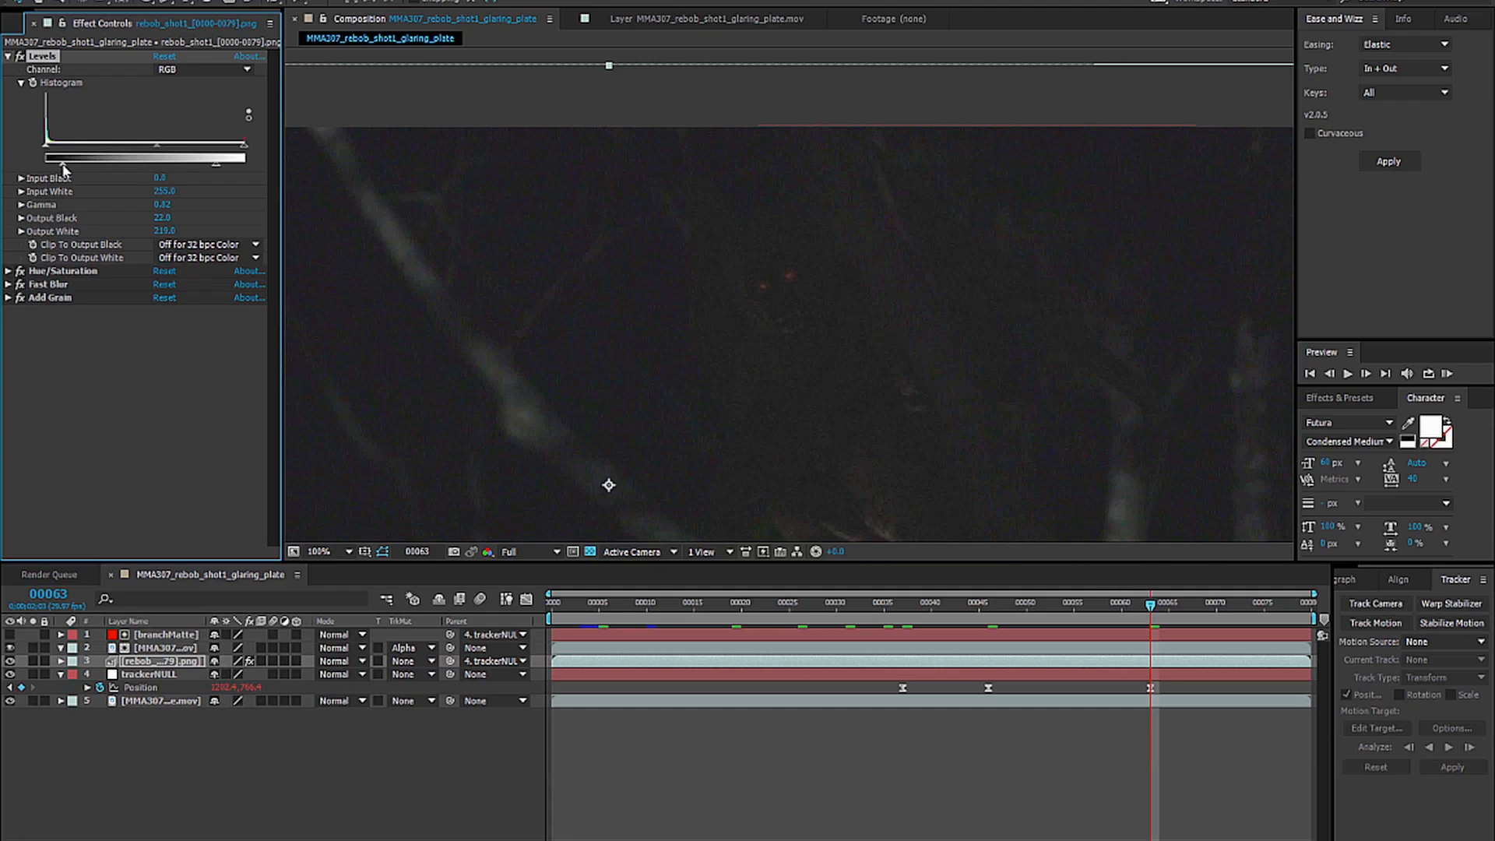
pyautogui.moveTo(64, 170); pyautogui.dragTo(65, 169)
pyautogui.press(',')
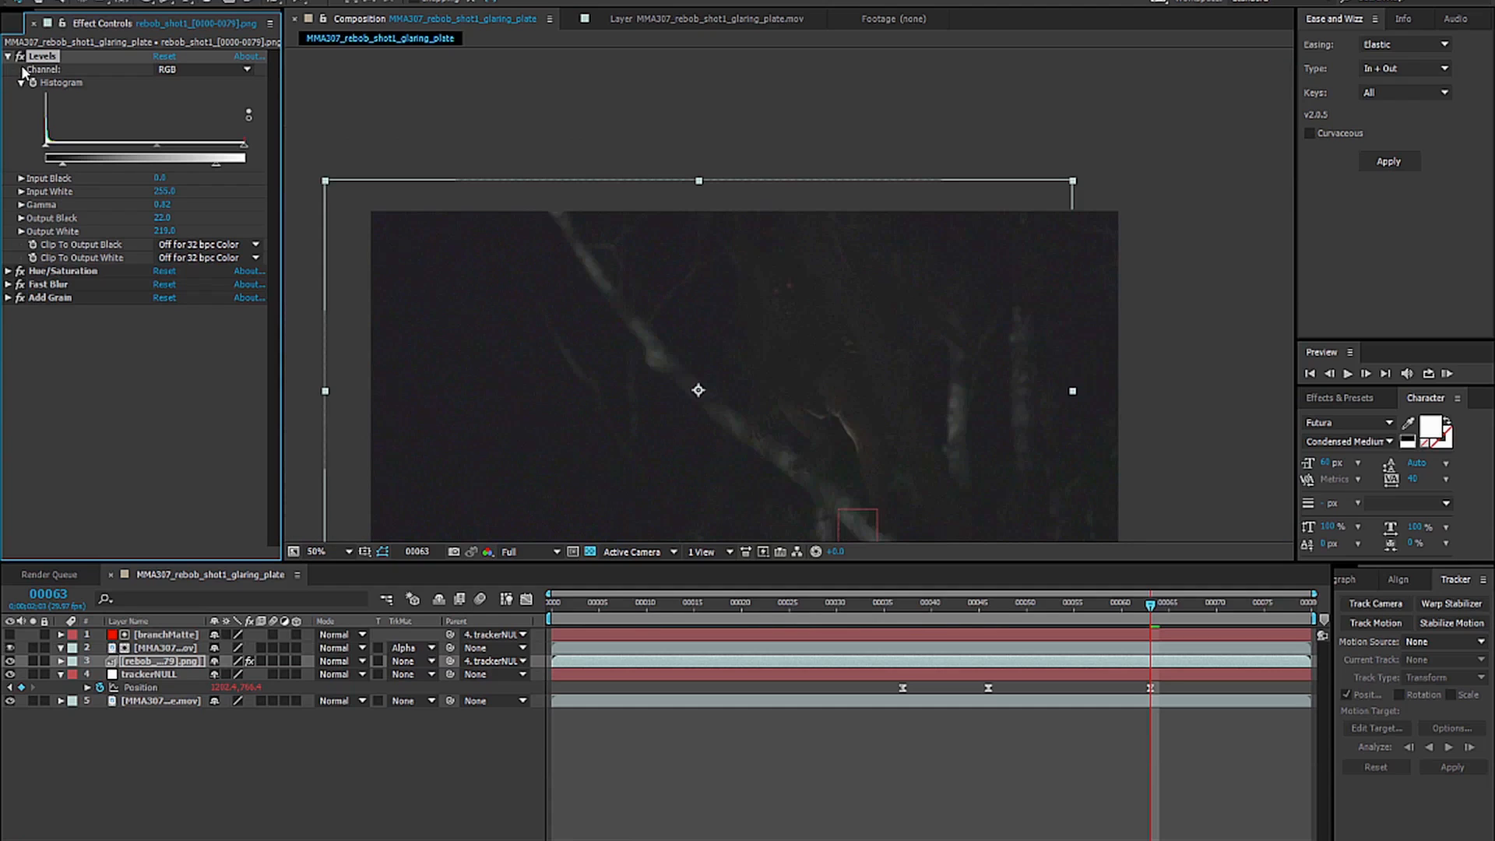
pyautogui.hotkey('ctrl', 'z')
# Add an adjustment layer over the whole composition with a Levels effect and set its Input Black to 4.
pyautogui.click(319, 748)
pyautogui.moveTo(811, 477); pyautogui.dragTo(839, 380)
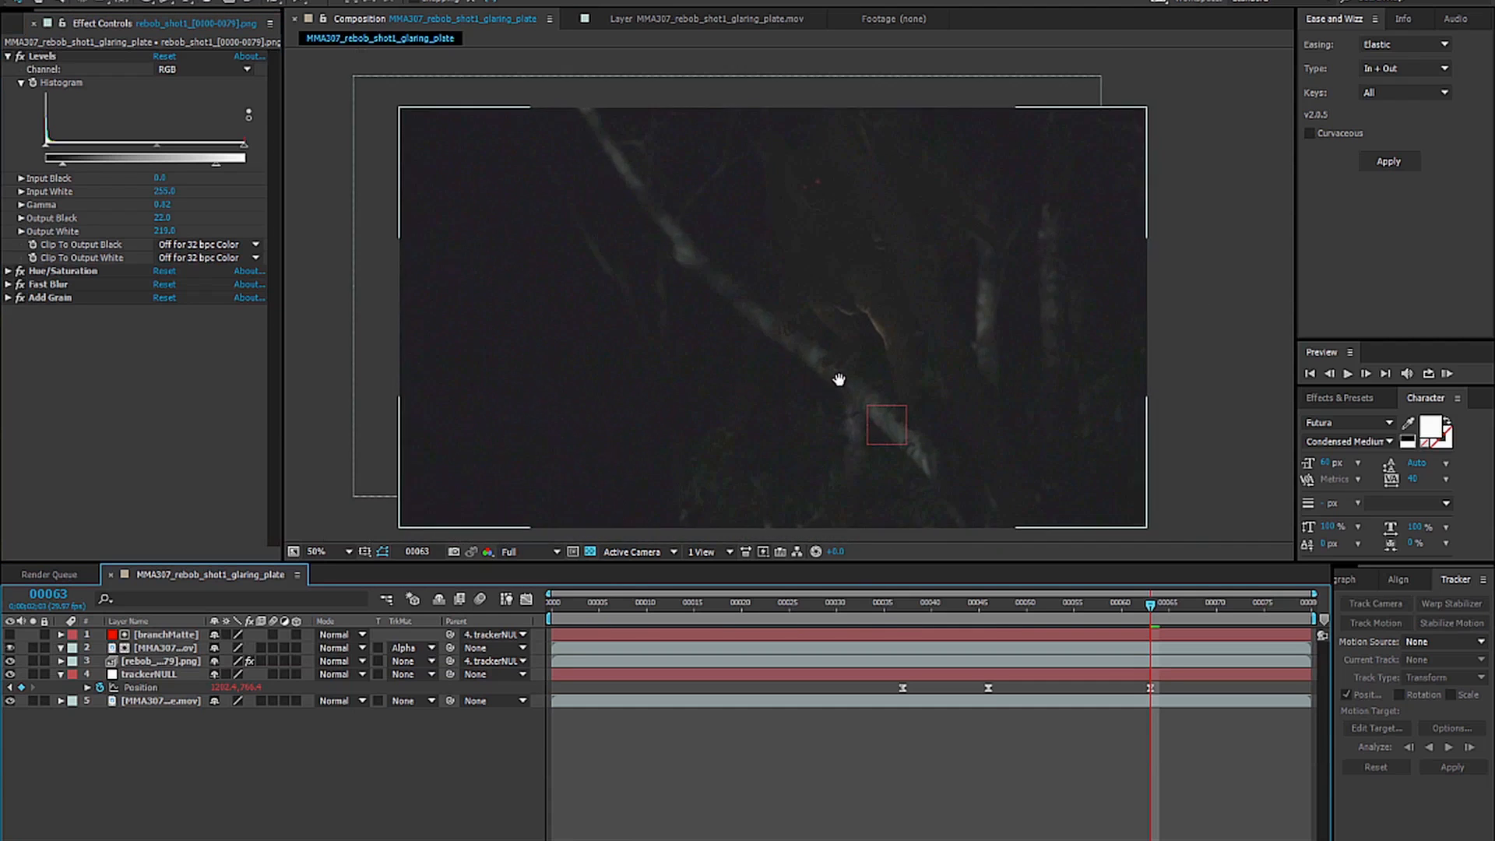
pyautogui.scroll(-2, 921, 368)
pyautogui.press('.')
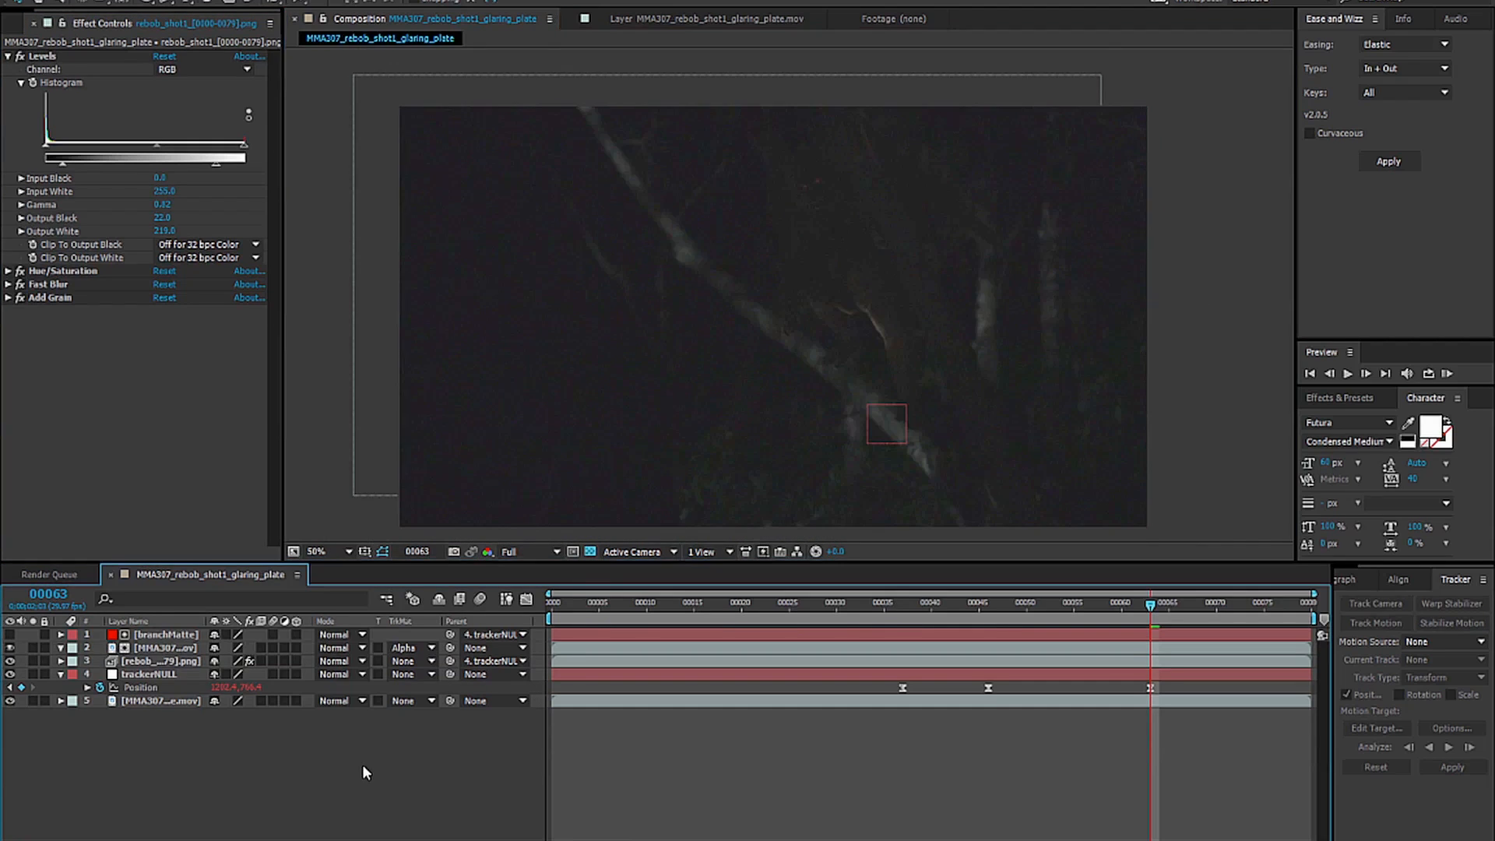
pyautogui.hotkey('ctrl', 'alt', 'y')
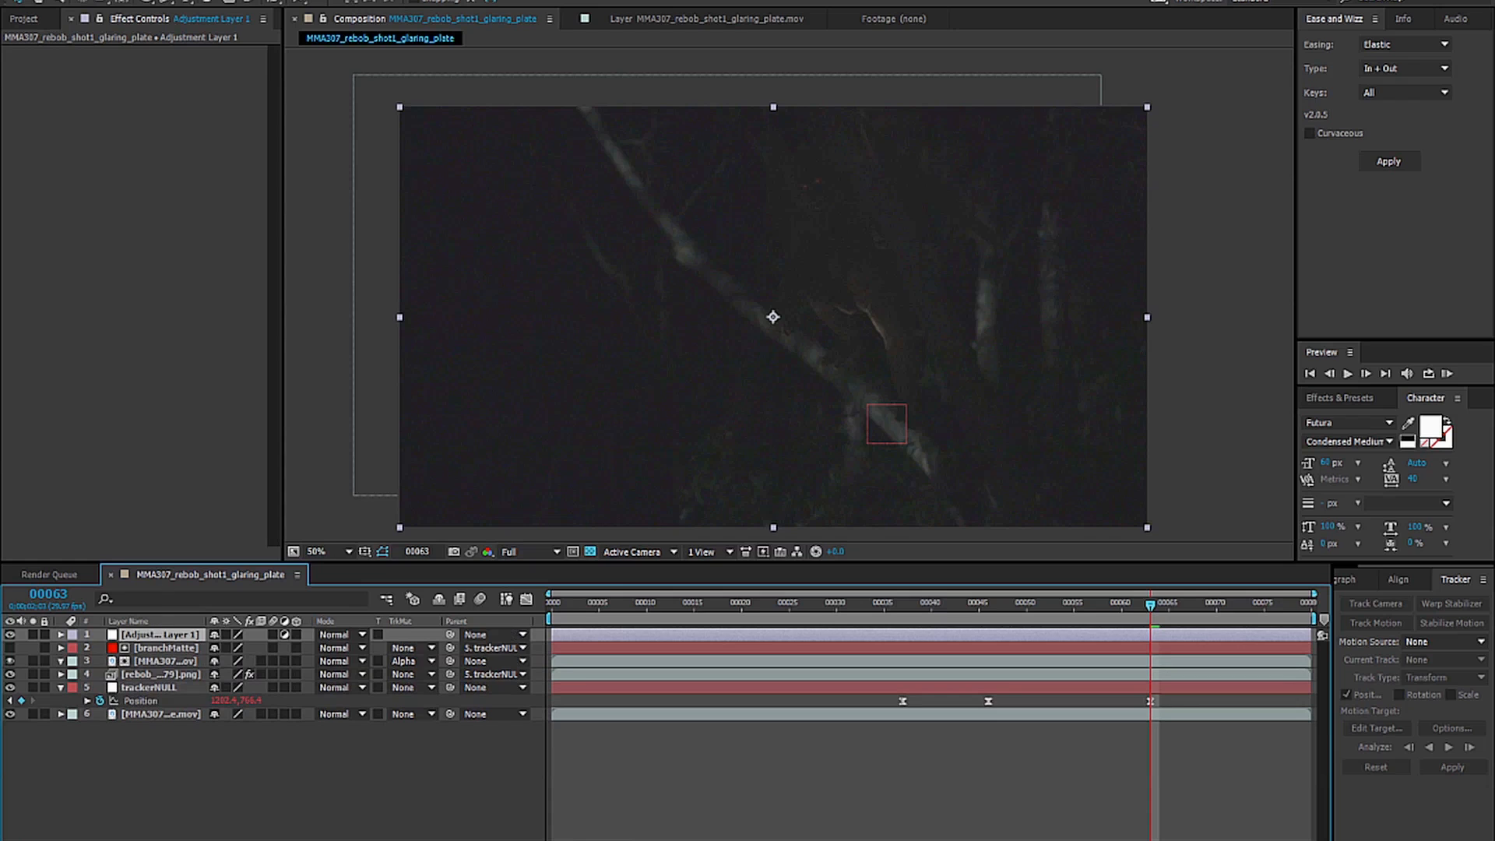
pyautogui.click(154, 2)
pyautogui.moveTo(148, 143)
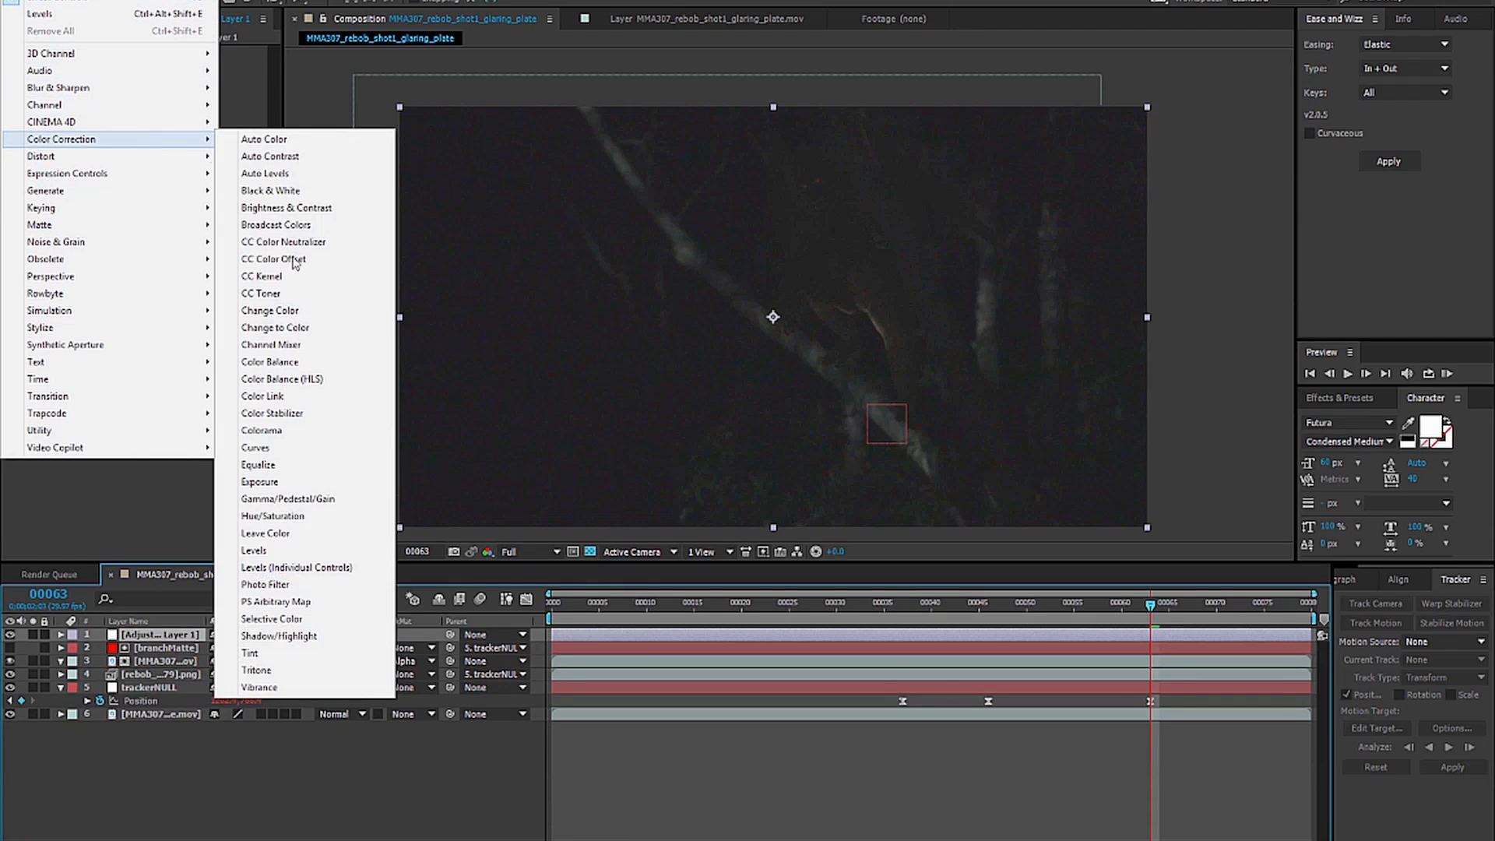
pyautogui.click(280, 556)
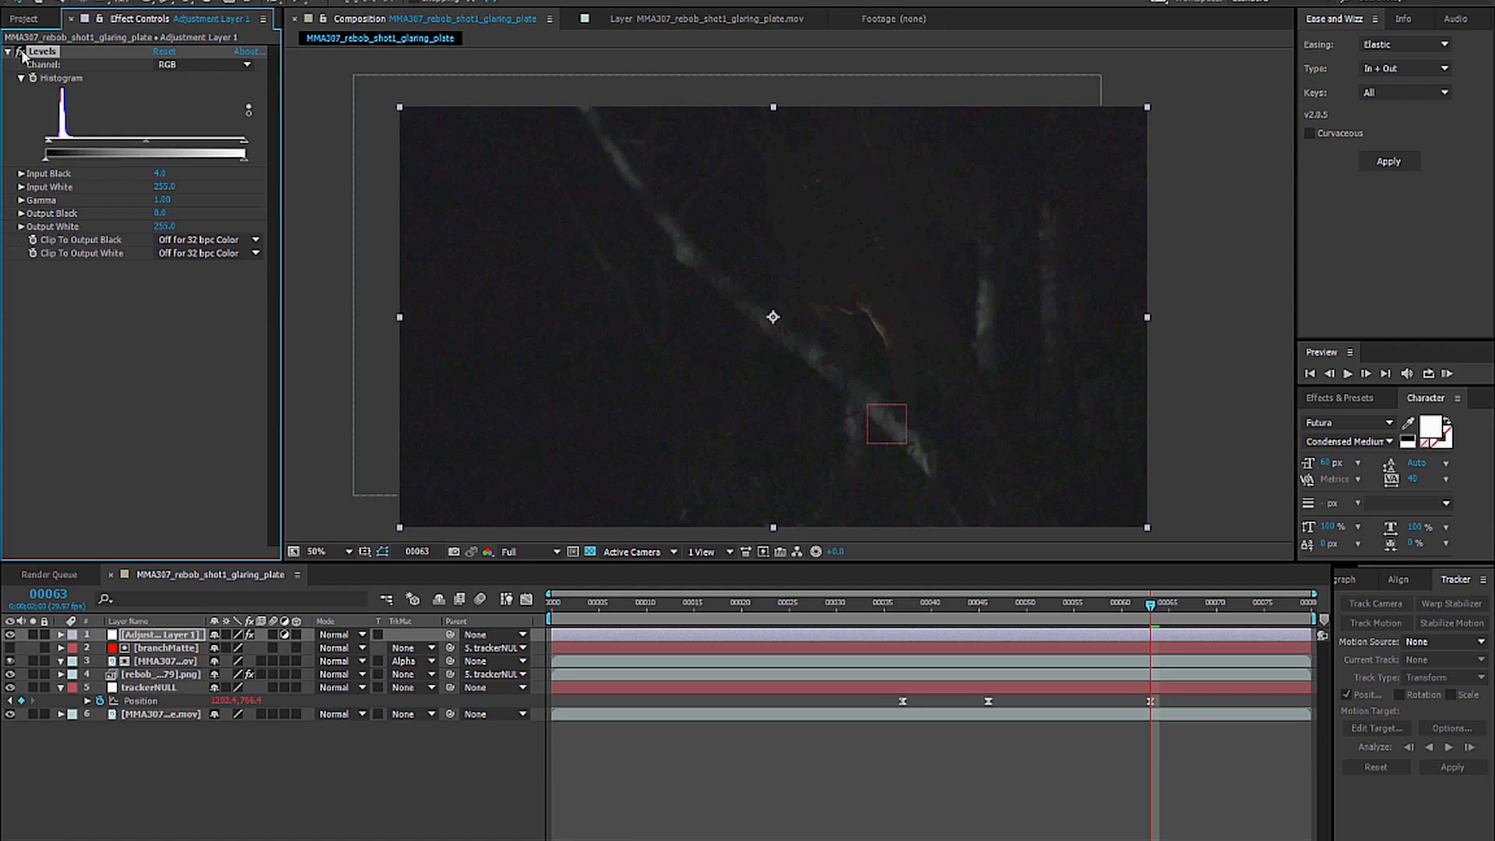
pyautogui.click(194, 777)
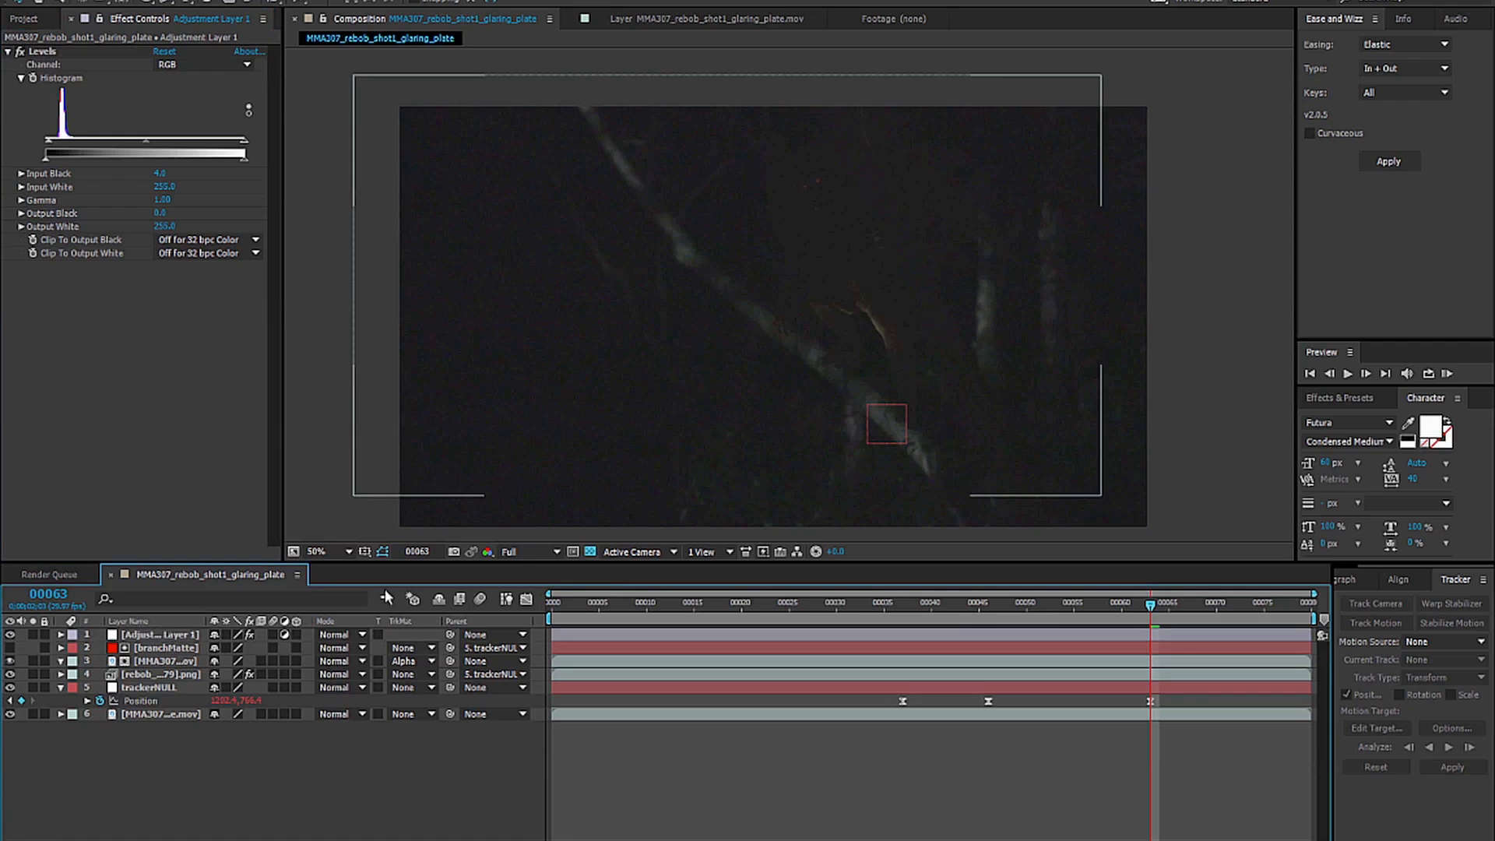
# Duplicate the rebob PNG sequence layer and place the copy above the adjustment layer.
pyautogui.scroll(1, 1010, 296)
pyautogui.moveTo(965, 357); pyautogui.dragTo(801, 388)
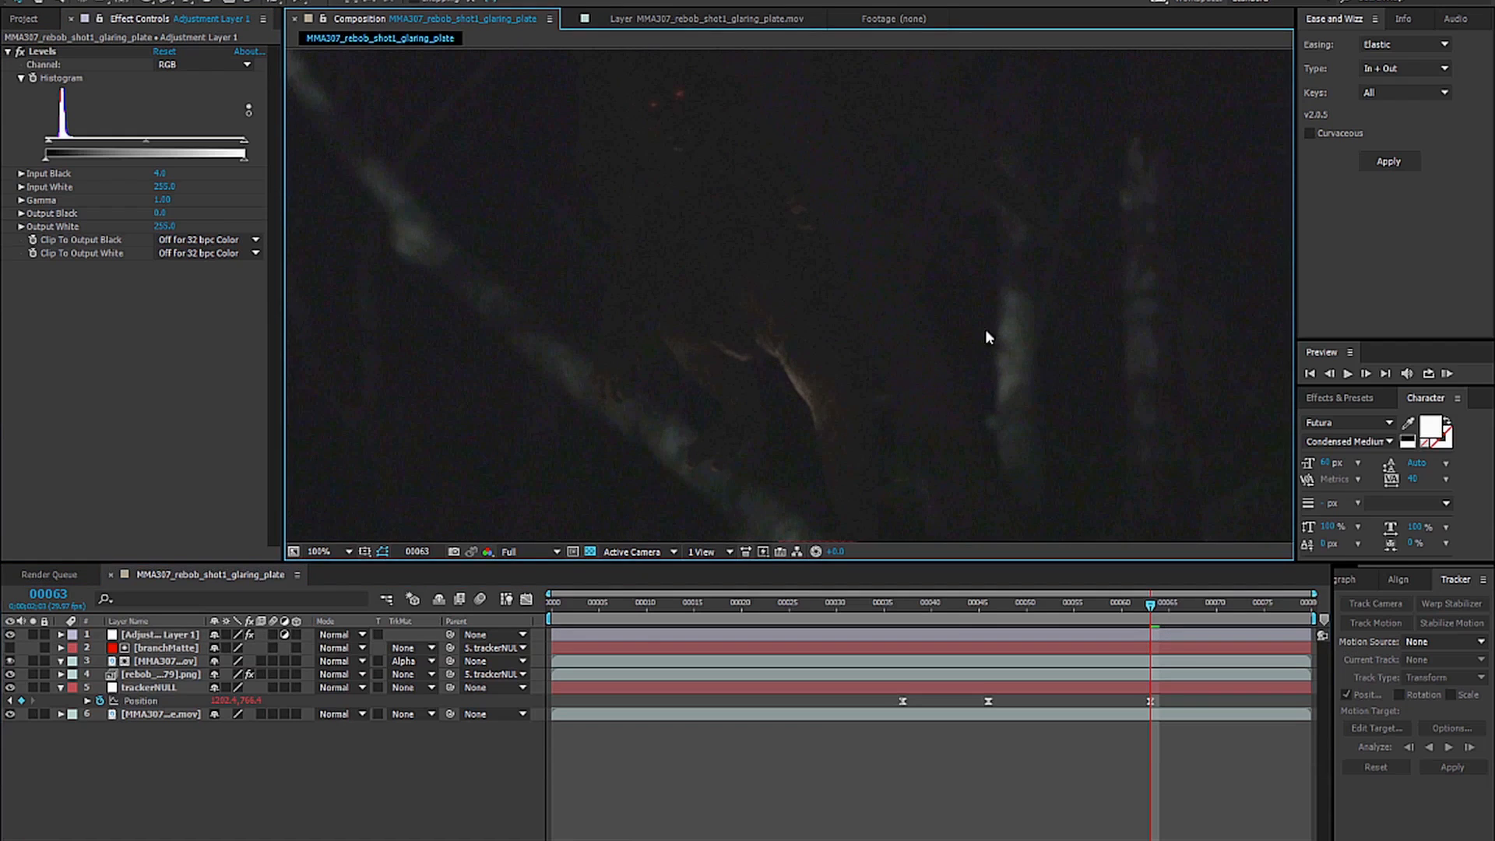
pyautogui.moveTo(897, 341); pyautogui.dragTo(888, 413)
pyautogui.moveTo(874, 280); pyautogui.dragTo(842, 349)
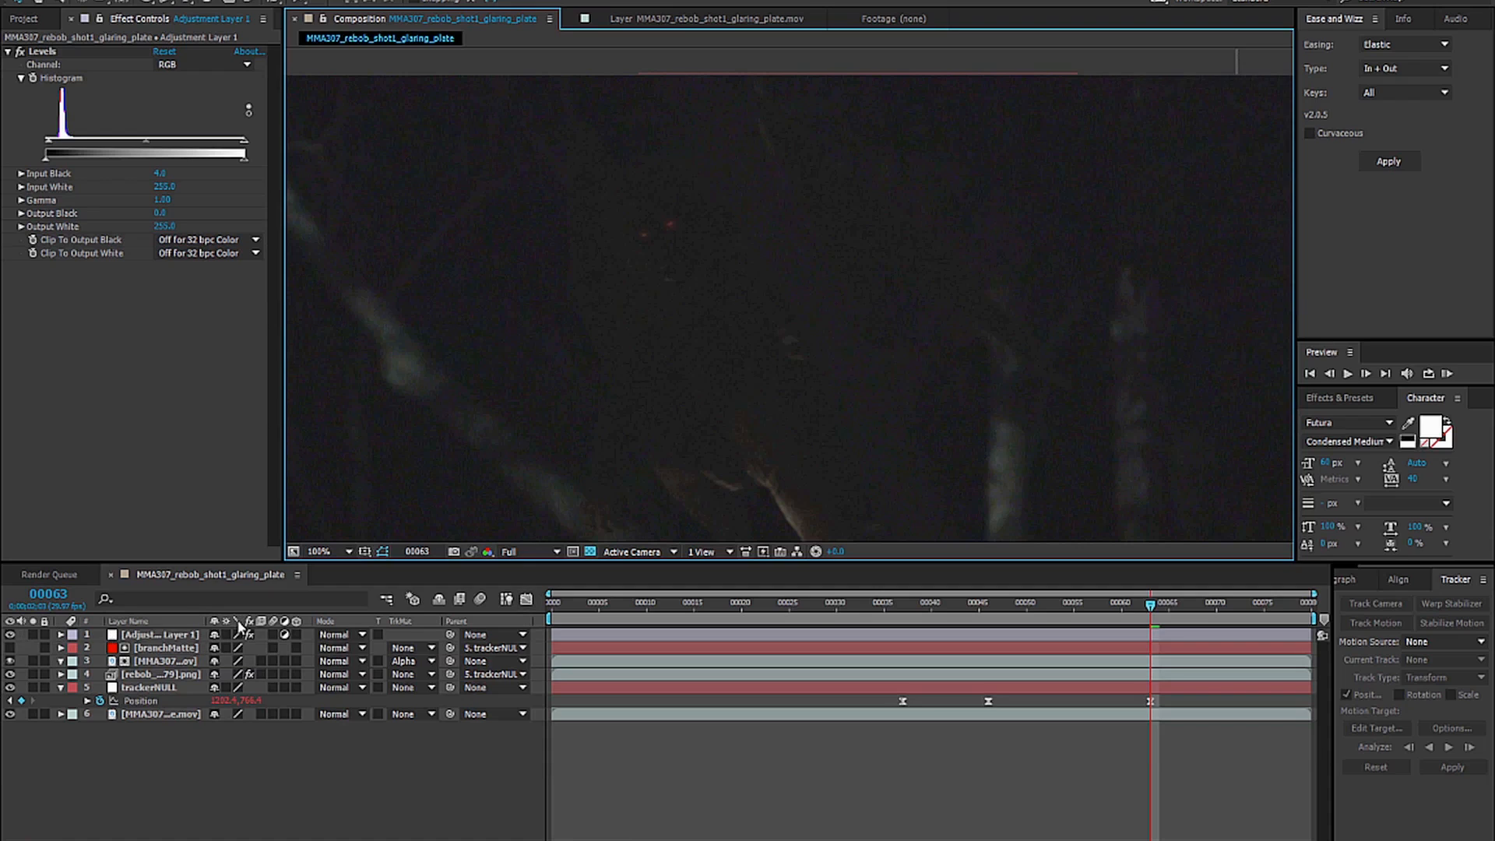
pyautogui.click(145, 677)
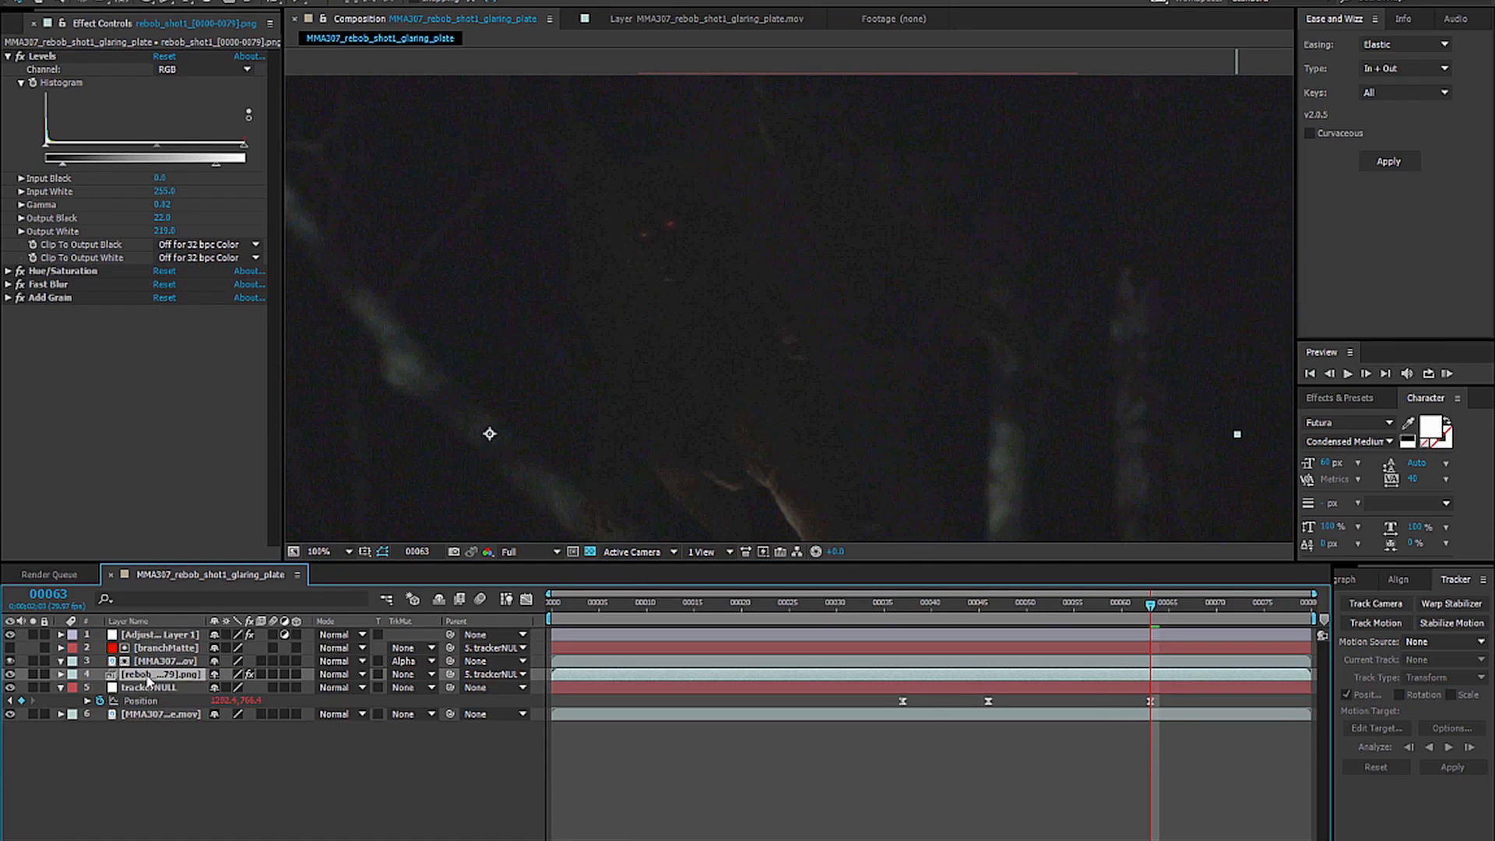
pyautogui.hotkey('ctrl', 'd')
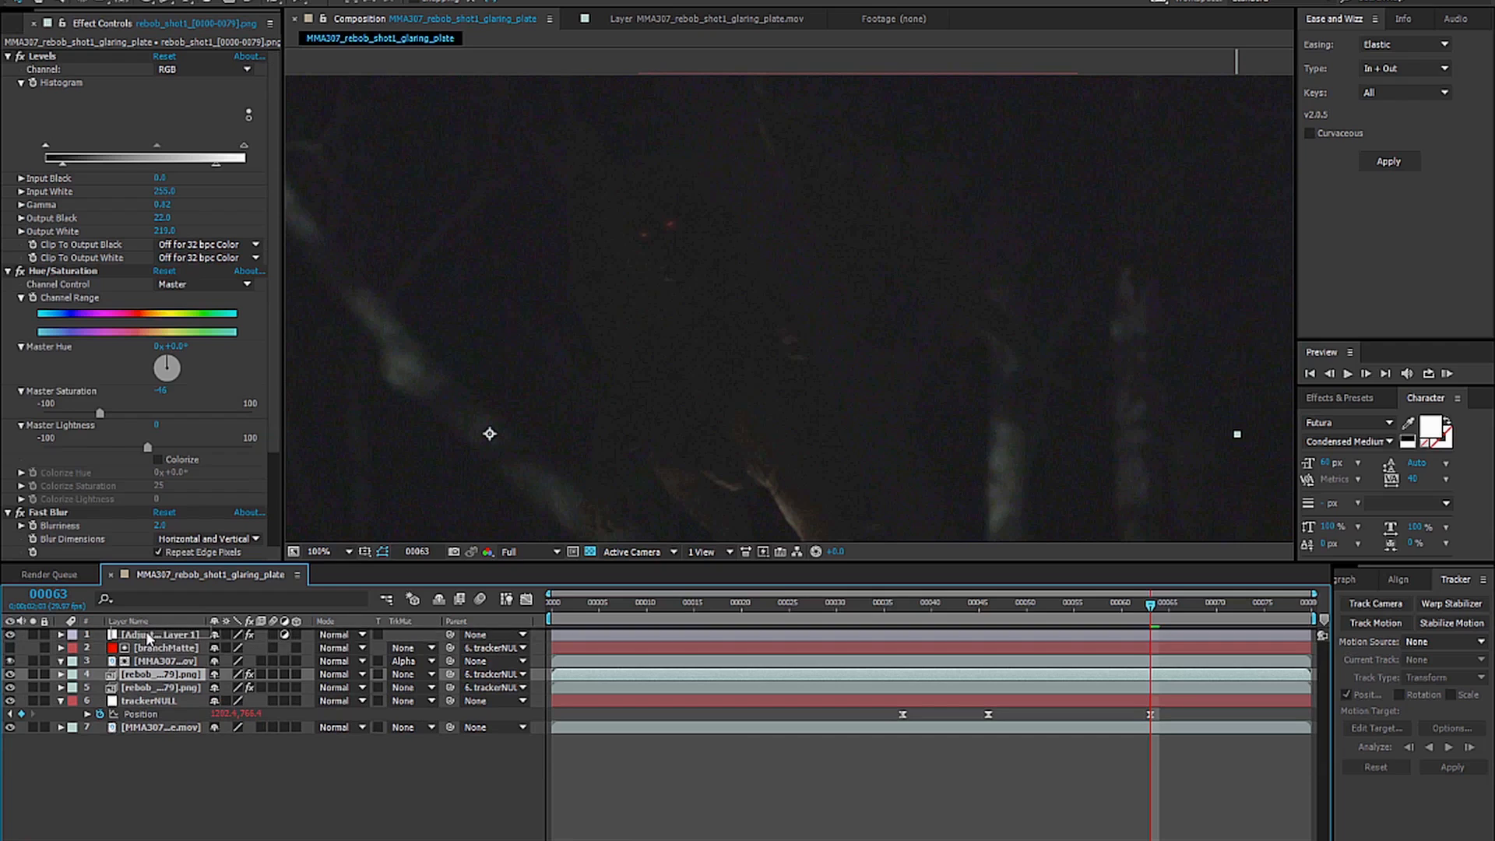
pyautogui.moveTo(149, 637); pyautogui.dragTo(147, 631)
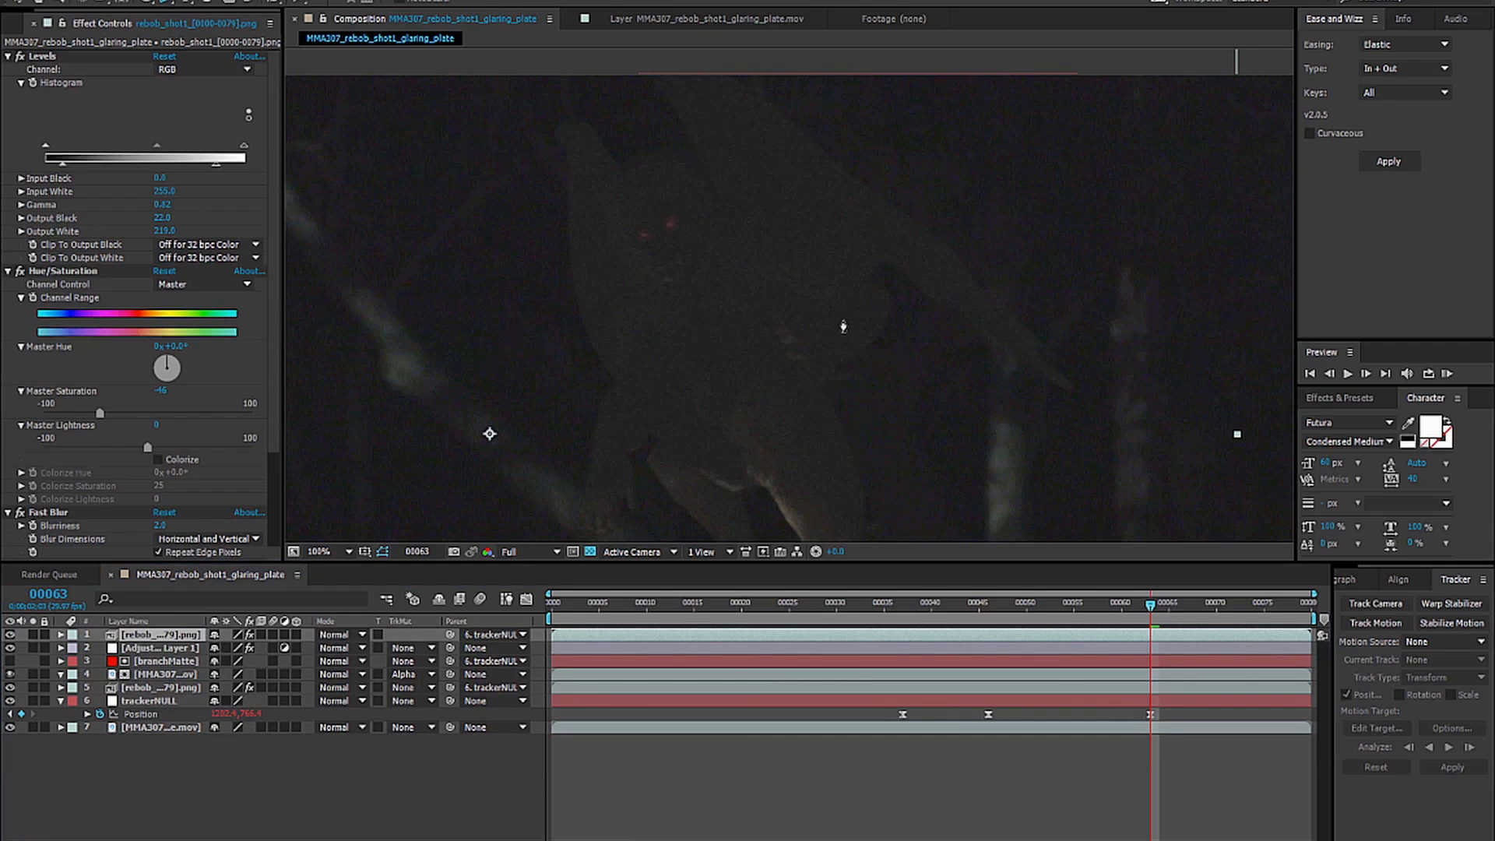
# Draw a closed, rounded Pen mask on the duplicated rebob layer around the bulging area at the creature's side.
pyautogui.moveTo(826, 303); pyautogui.dragTo(843, 296)
pyautogui.click(776, 321)
pyautogui.click(779, 341)
pyautogui.moveTo(793, 364); pyautogui.dragTo(847, 286)
pyautogui.click(826, 301)
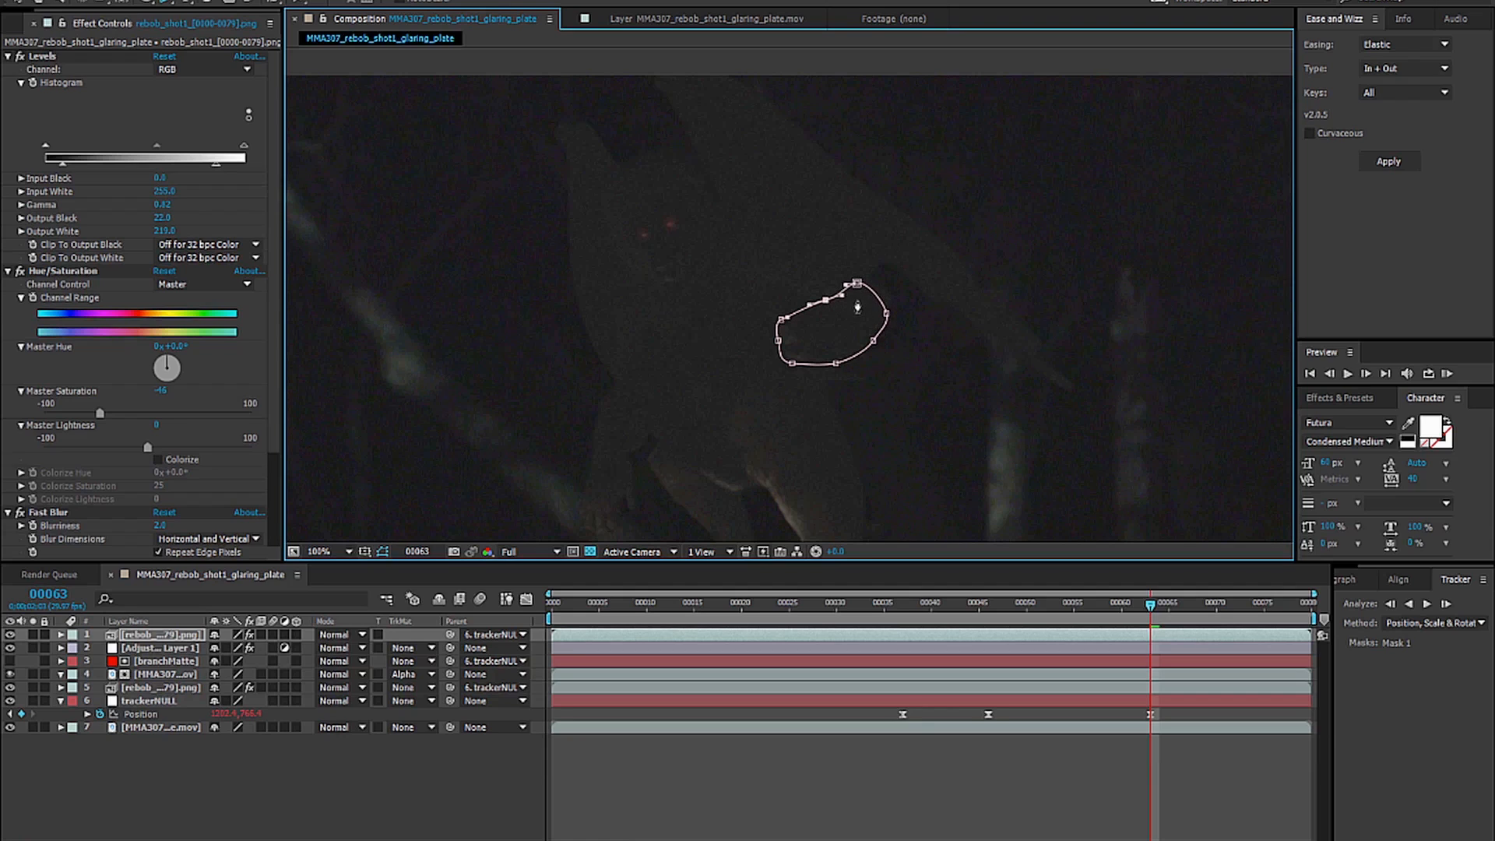
# Set the Mask Feather of the duplicated rebob layer's mask to 3 pixels.
pyautogui.click(144, 640)
pyautogui.press('f')
pyautogui.write('3')
pyautogui.press('Return')
pyautogui.click(338, 785)
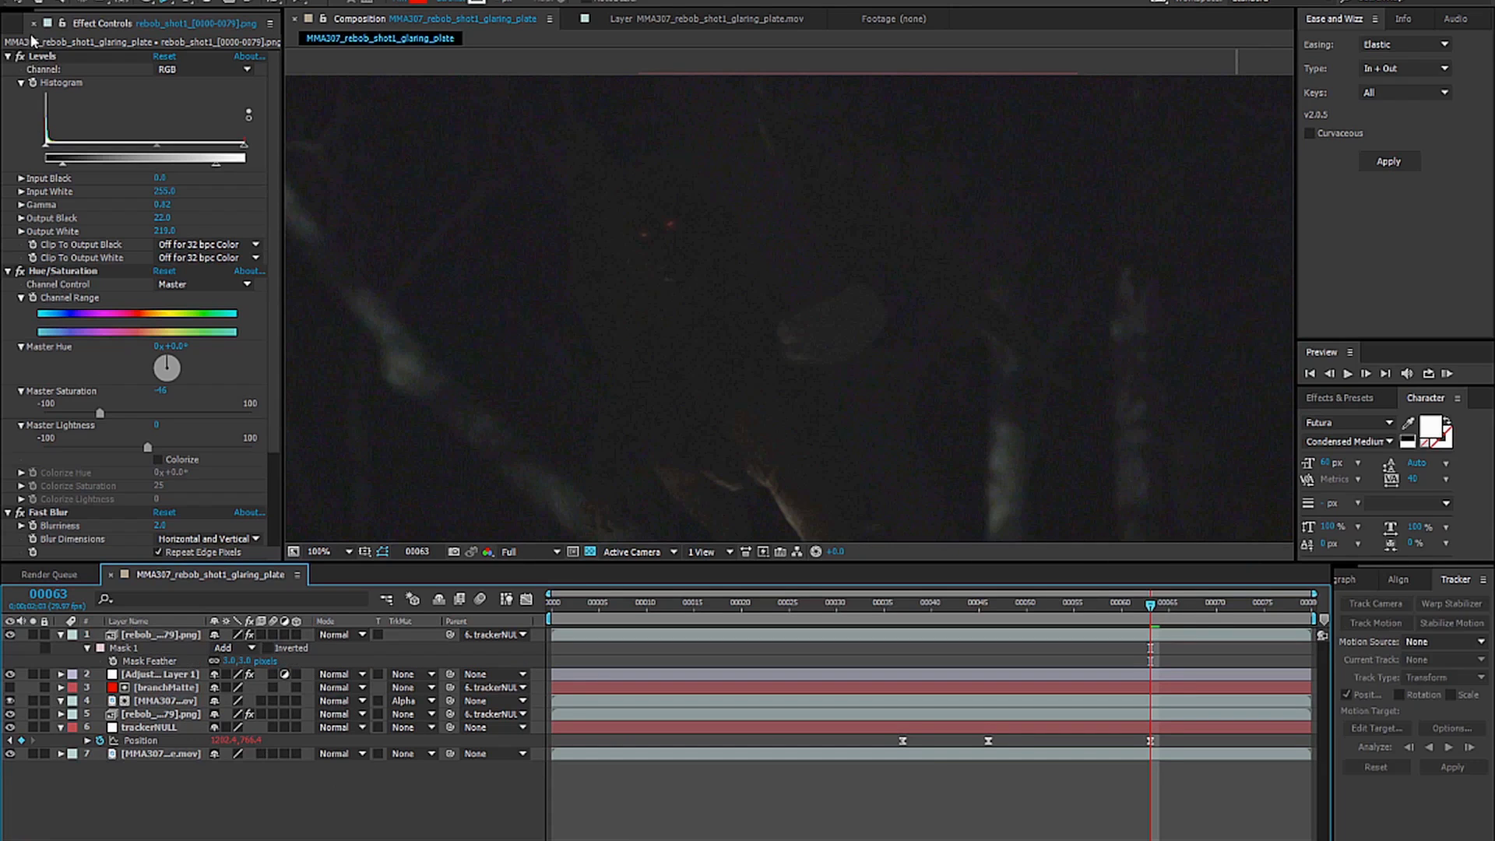
# Move the adjustment layer above the masked rebob duplicate so its Levels correction covers that layer too.
pyautogui.click(16, 2)
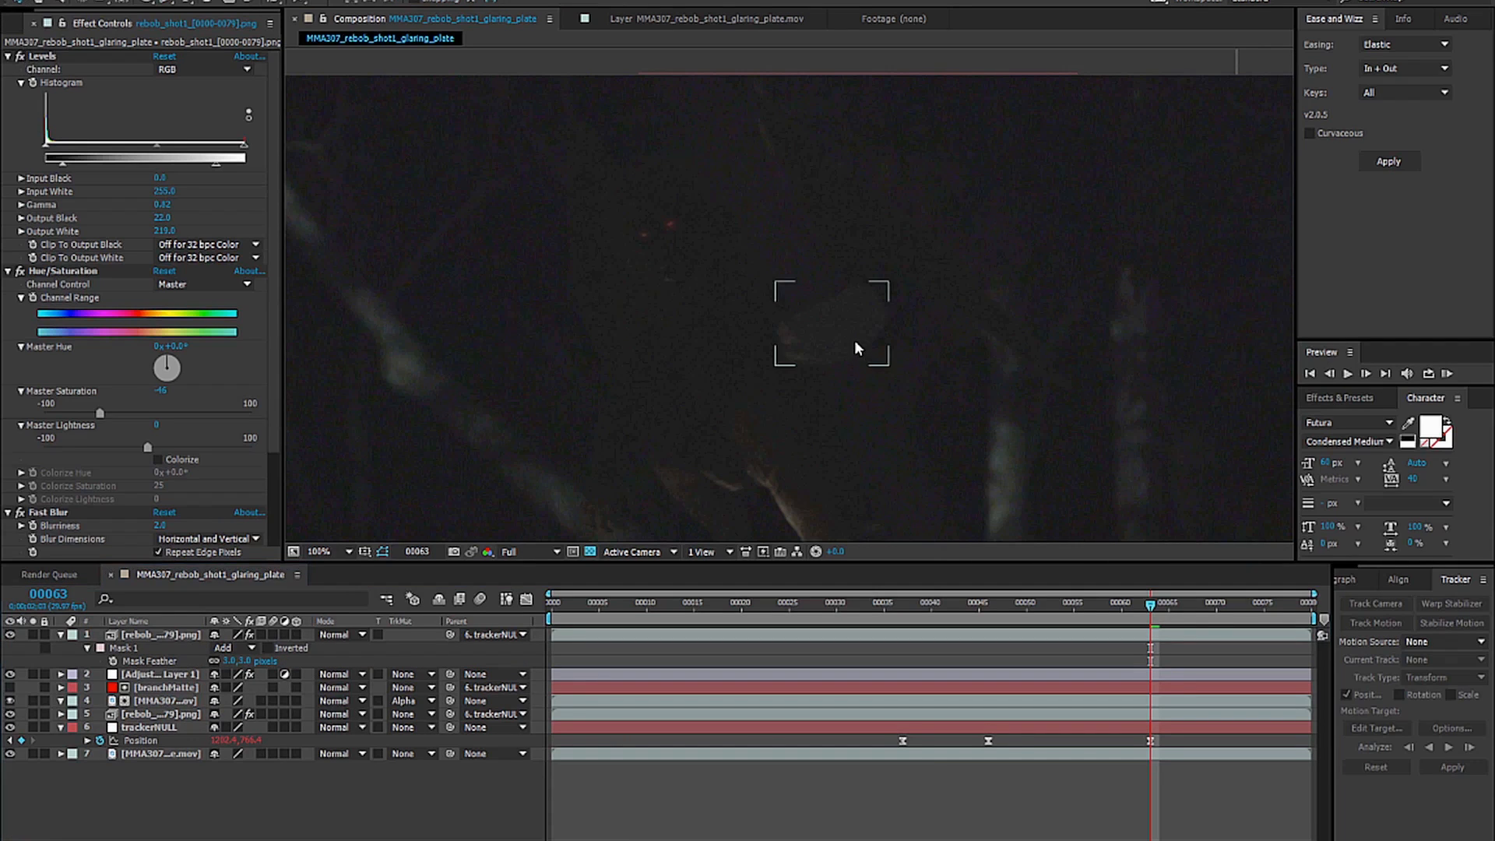
pyautogui.click(140, 676)
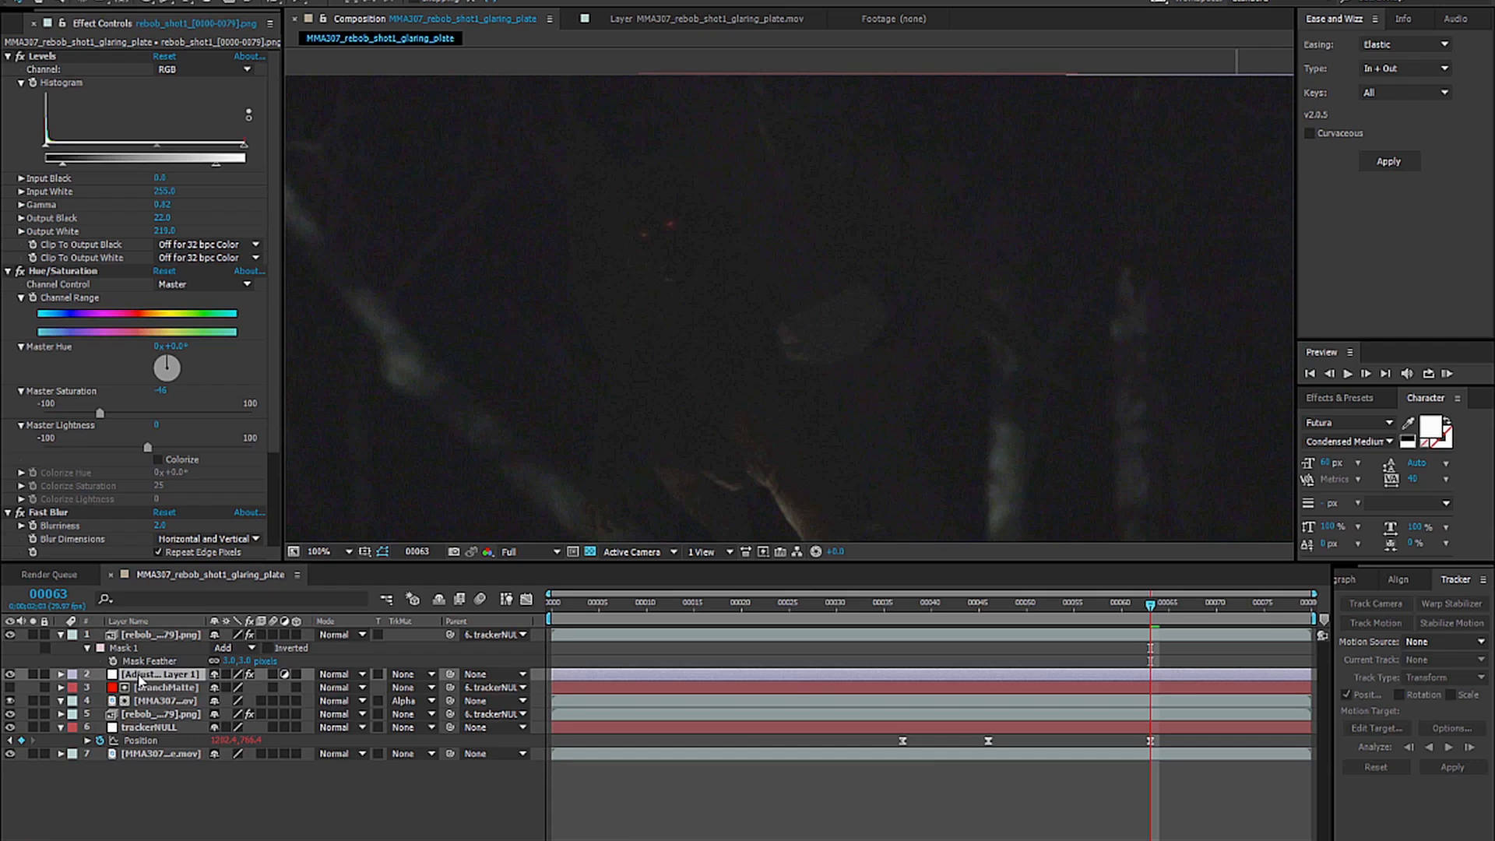
pyautogui.moveTo(150, 637); pyautogui.dragTo(150, 637)
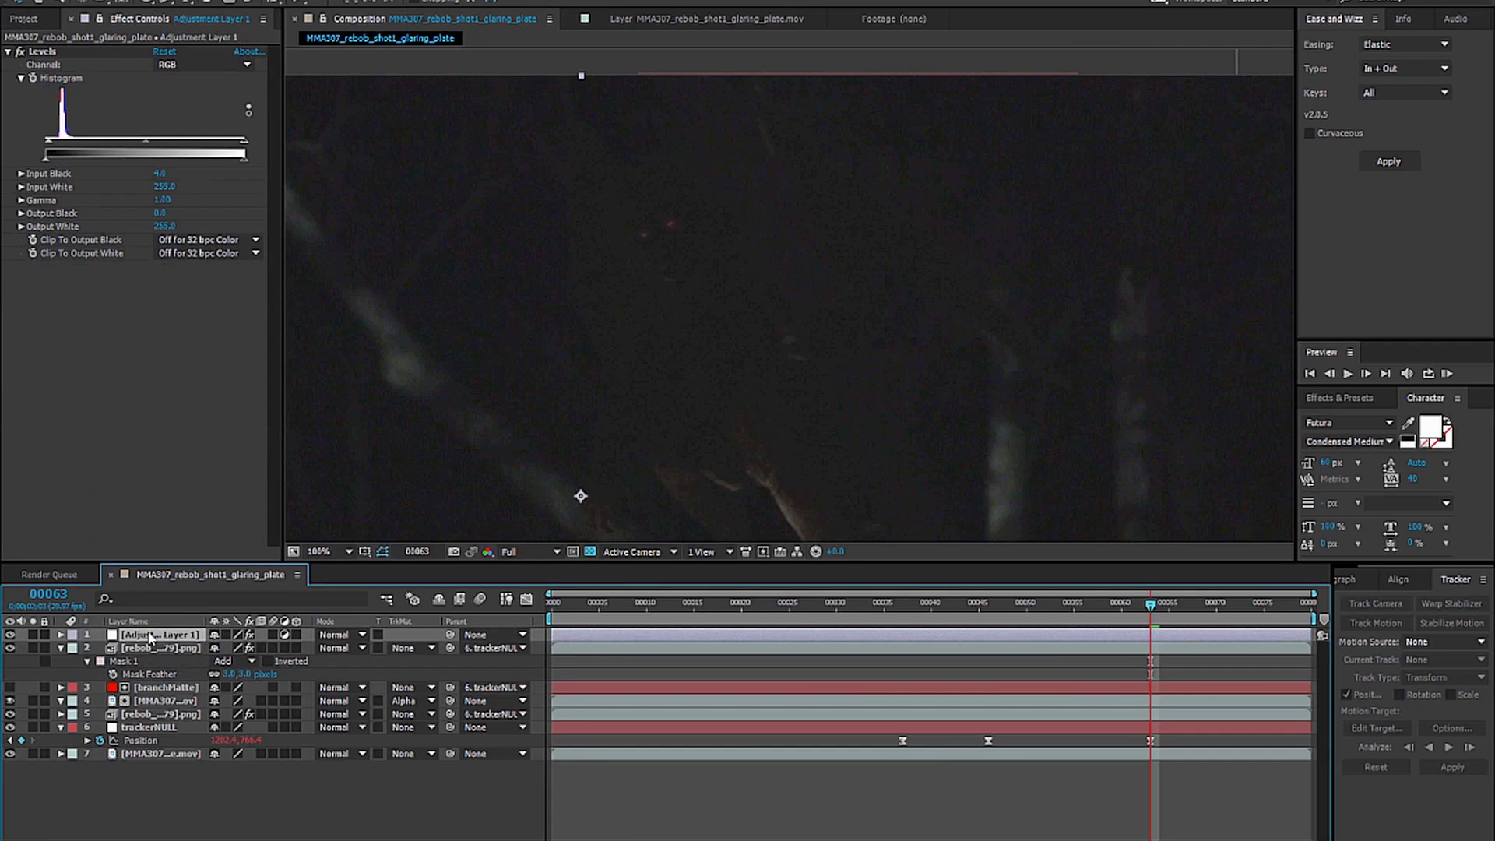
# Compare the shot with the masked rebob duplicate hidden and shown, and play a preview of the composite.
pyautogui.scroll(-2, 551, 483)
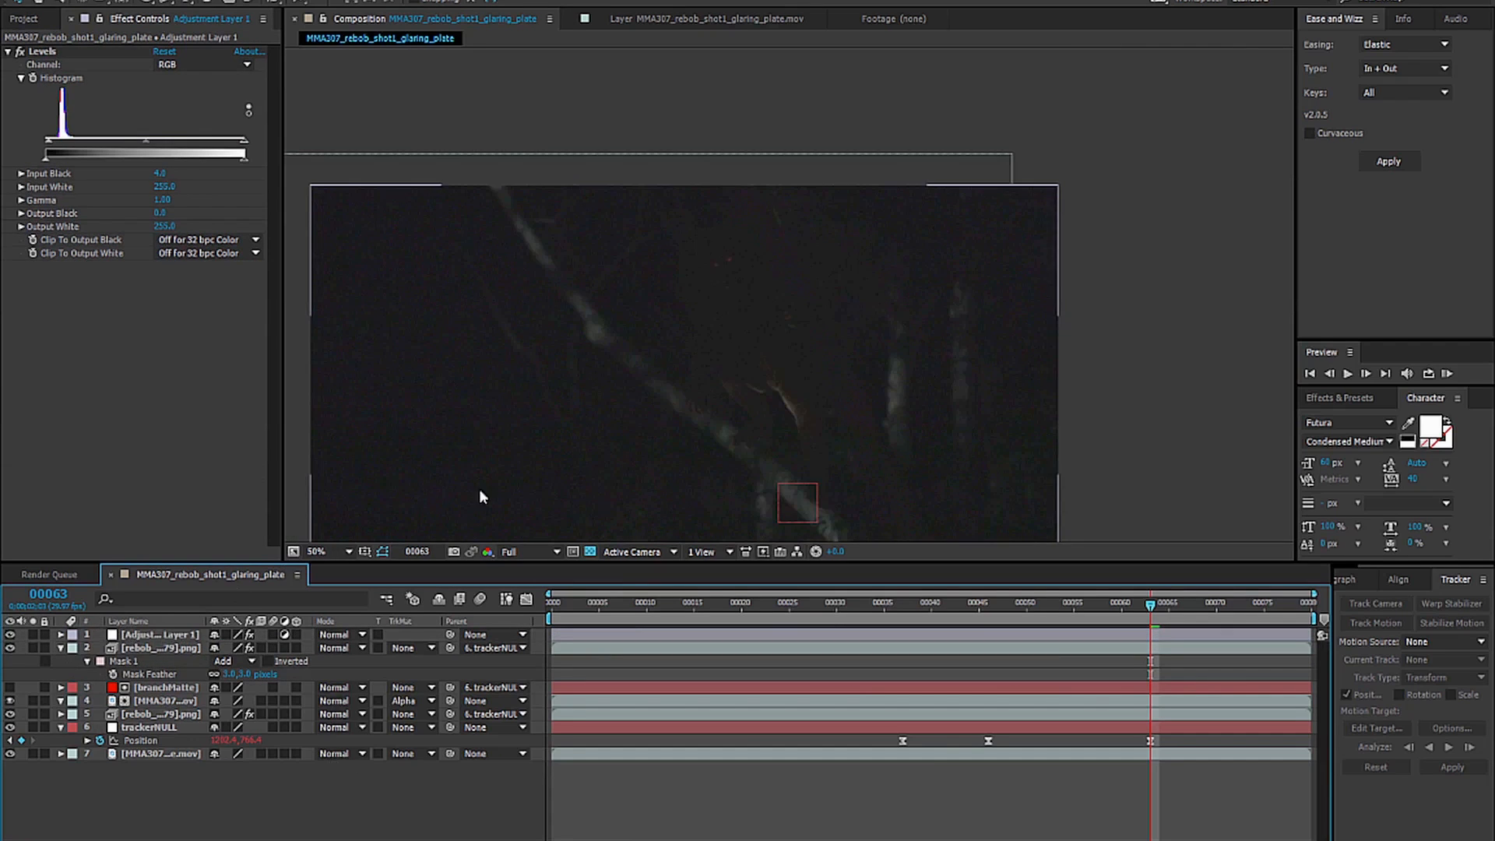
pyautogui.moveTo(487, 434); pyautogui.dragTo(524, 444)
pyautogui.click(10, 648)
pyautogui.click(9, 649)
pyautogui.click(9, 649)
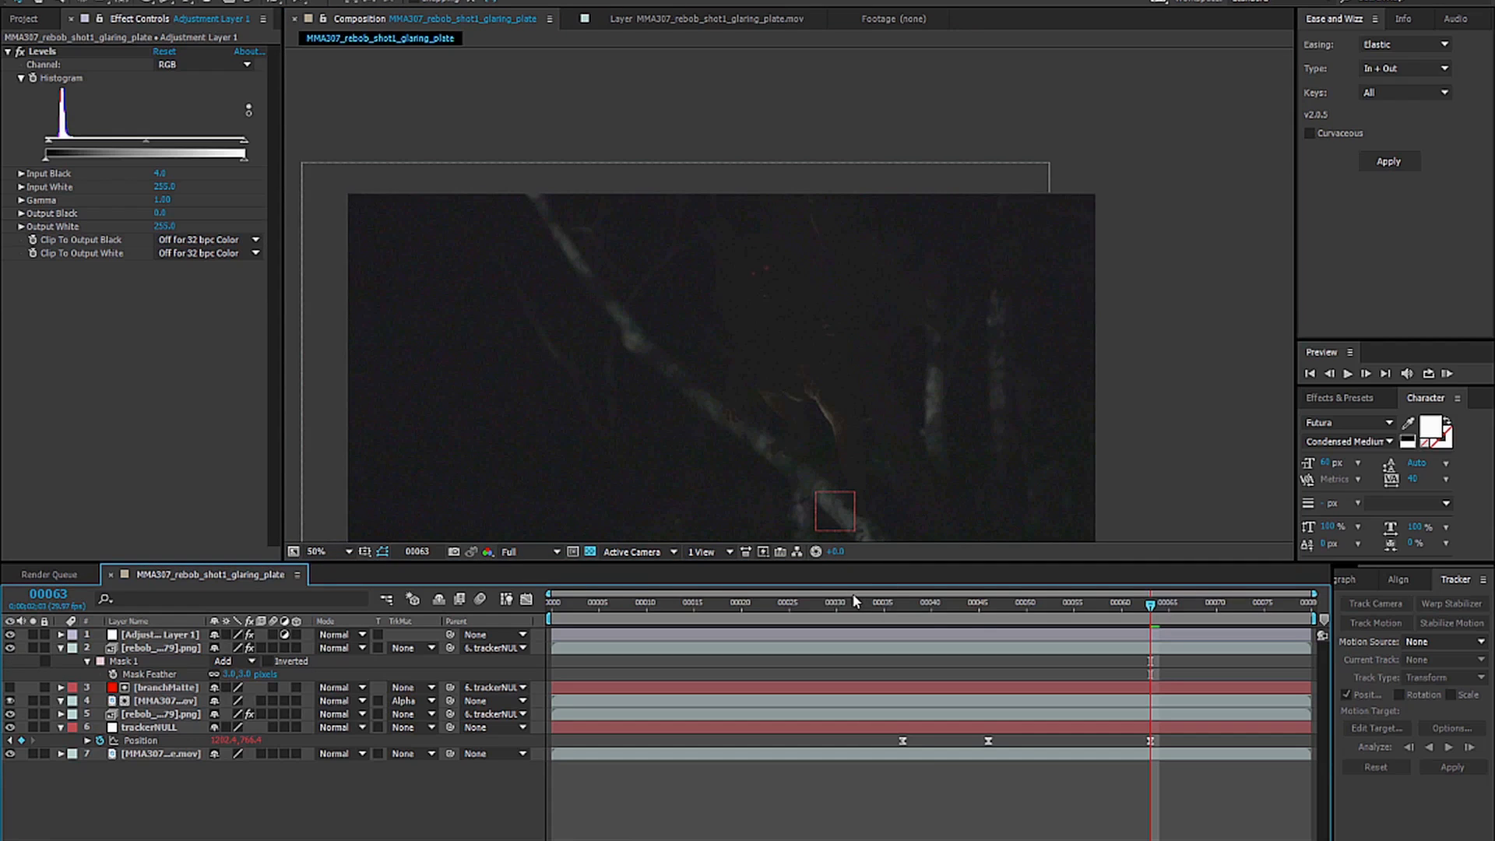
pyautogui.press('KP_0')
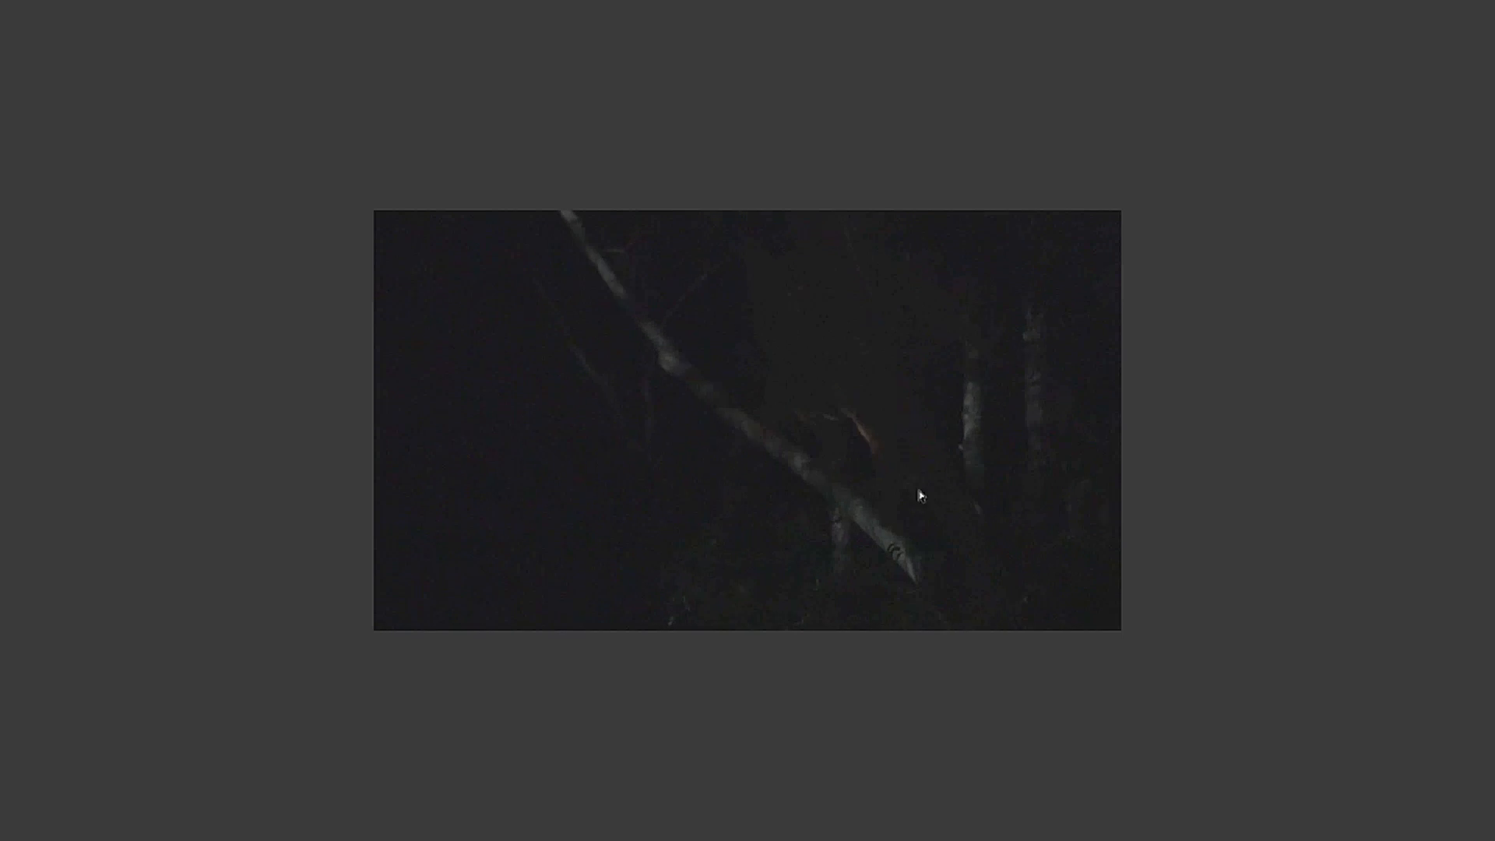
pyautogui.press('space')
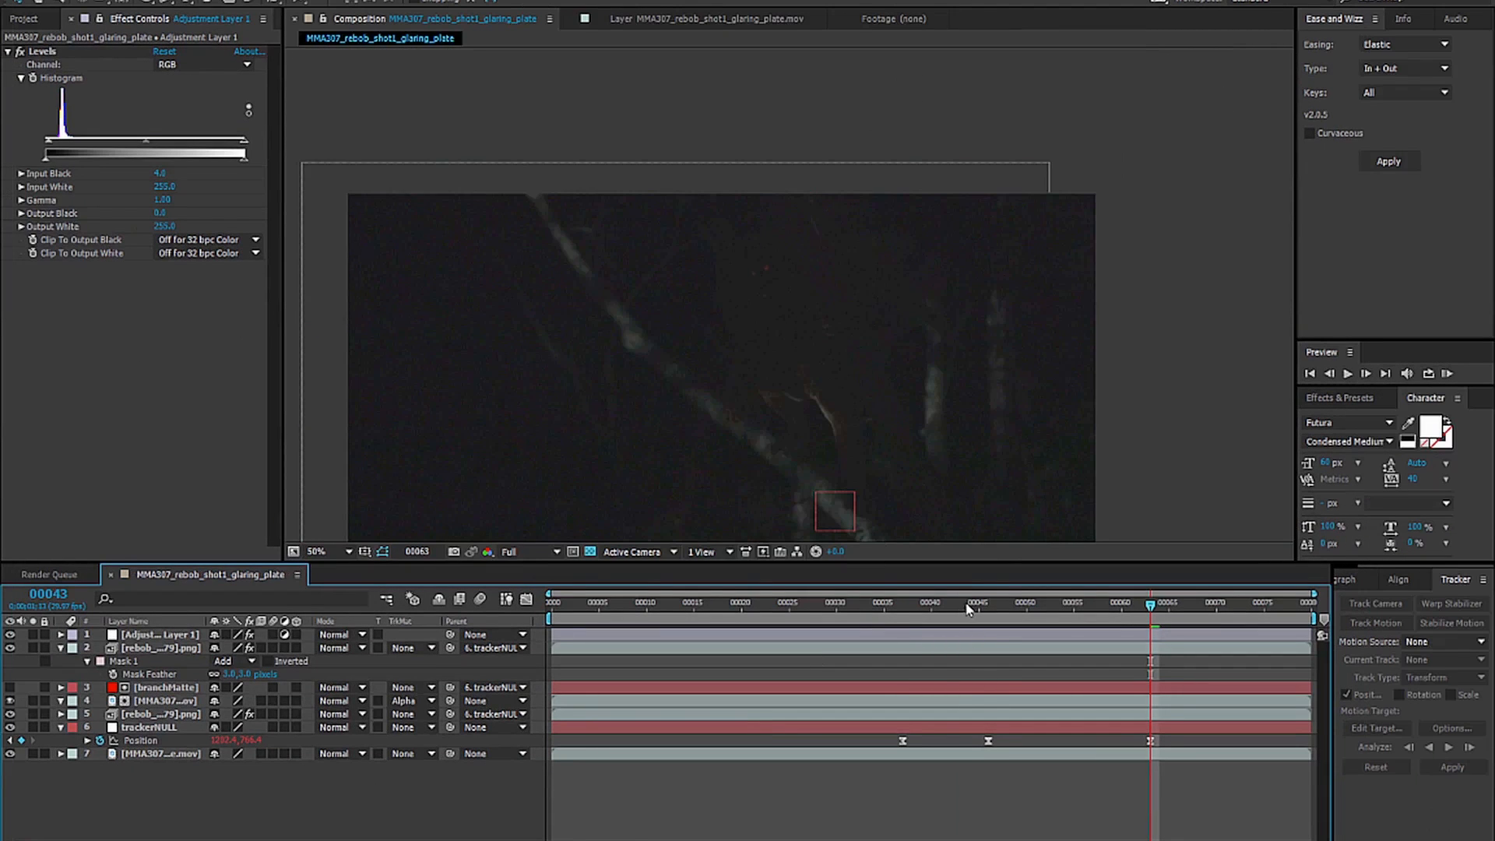
# Move the current time to frame 37 with the branch beneath the creature in close view.
pyautogui.click(964, 605)
pyautogui.scroll(1, 866, 268)
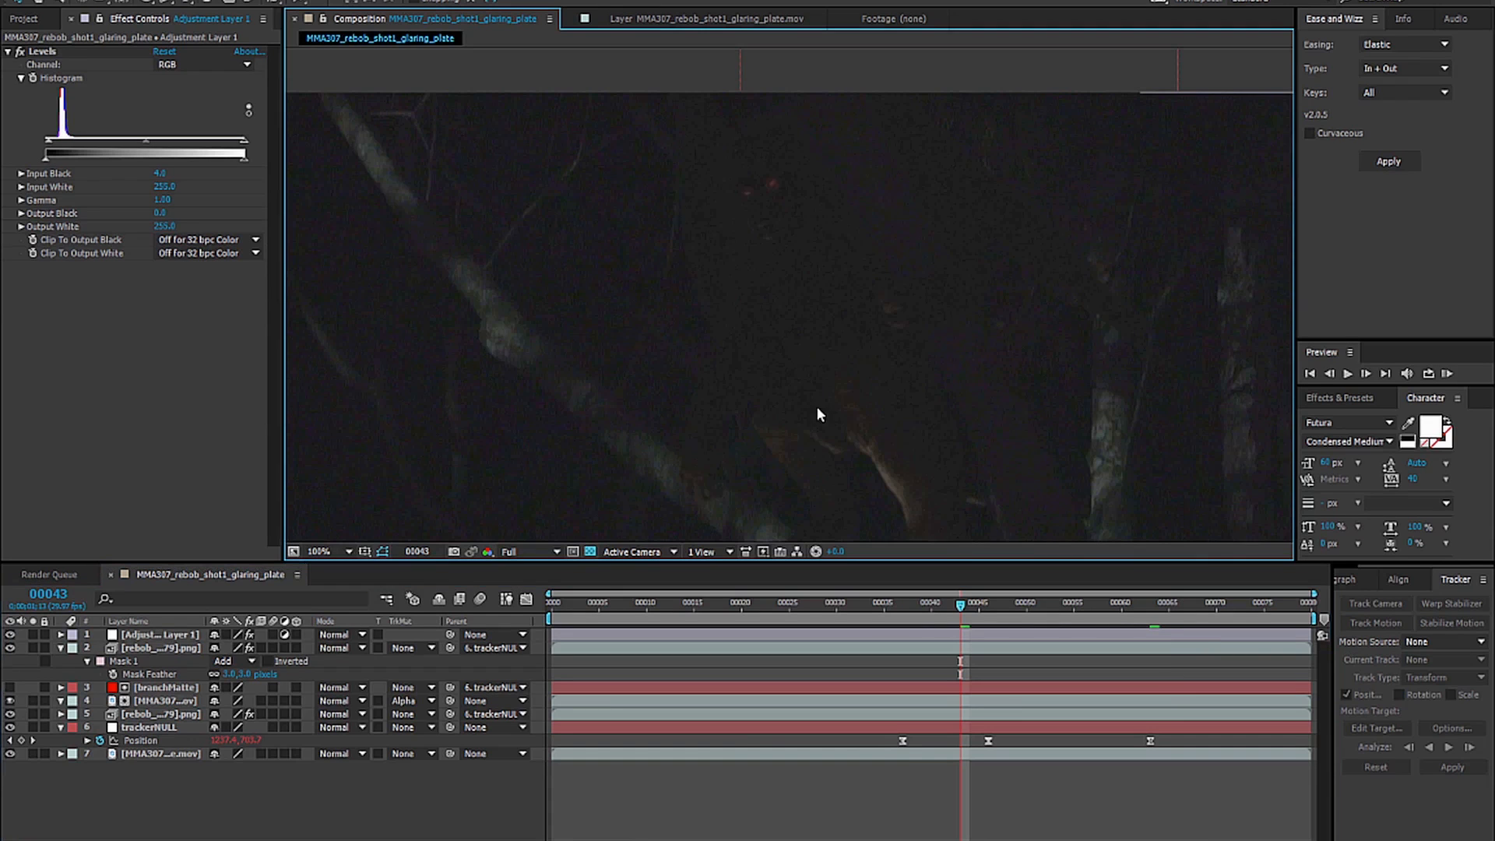
pyautogui.moveTo(817, 411); pyautogui.dragTo(930, 201)
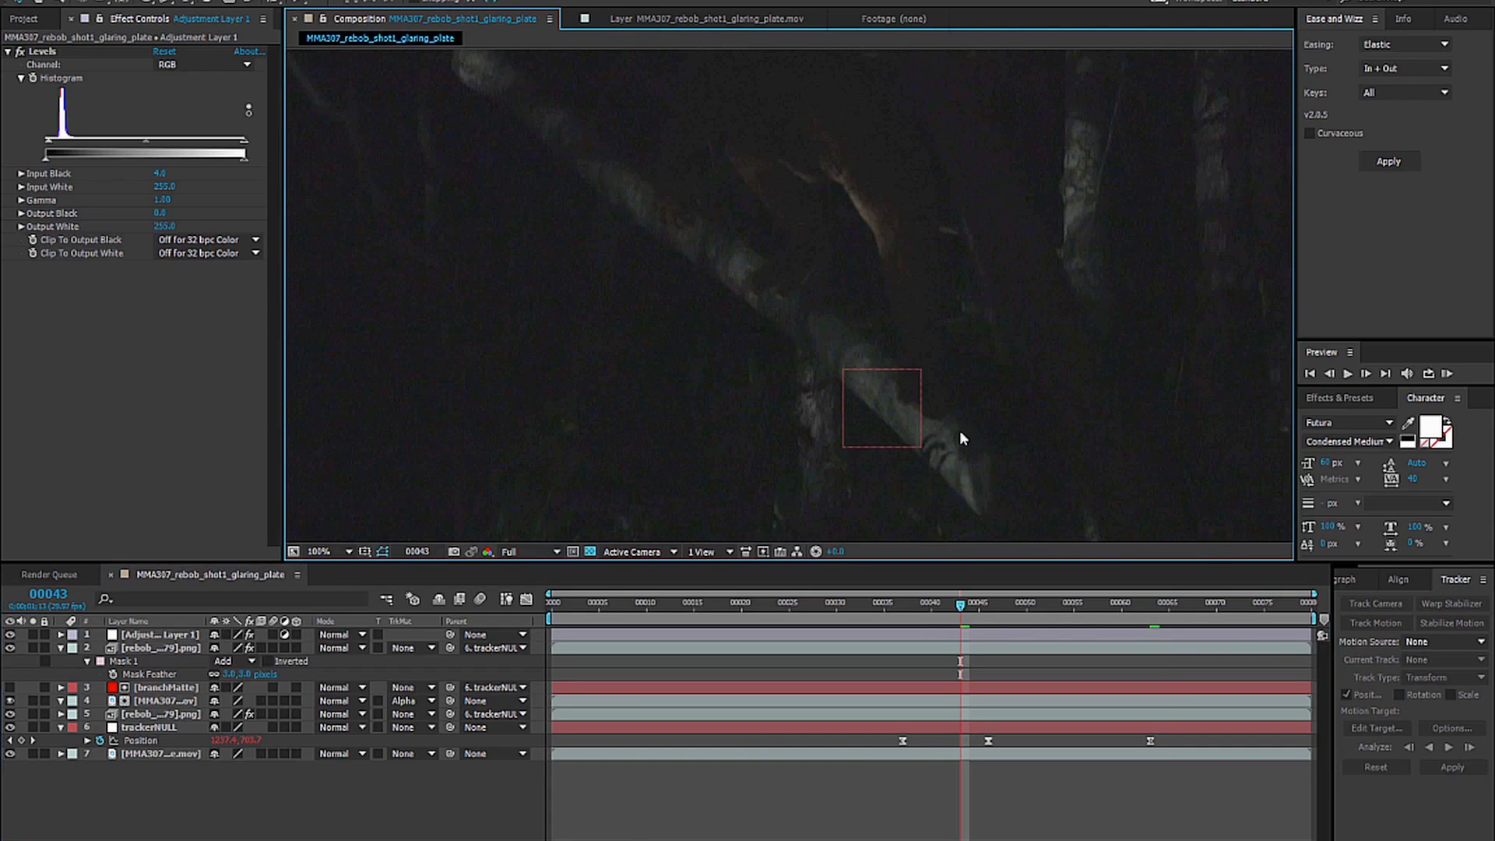
pyautogui.moveTo(961, 605); pyautogui.dragTo(905, 606)
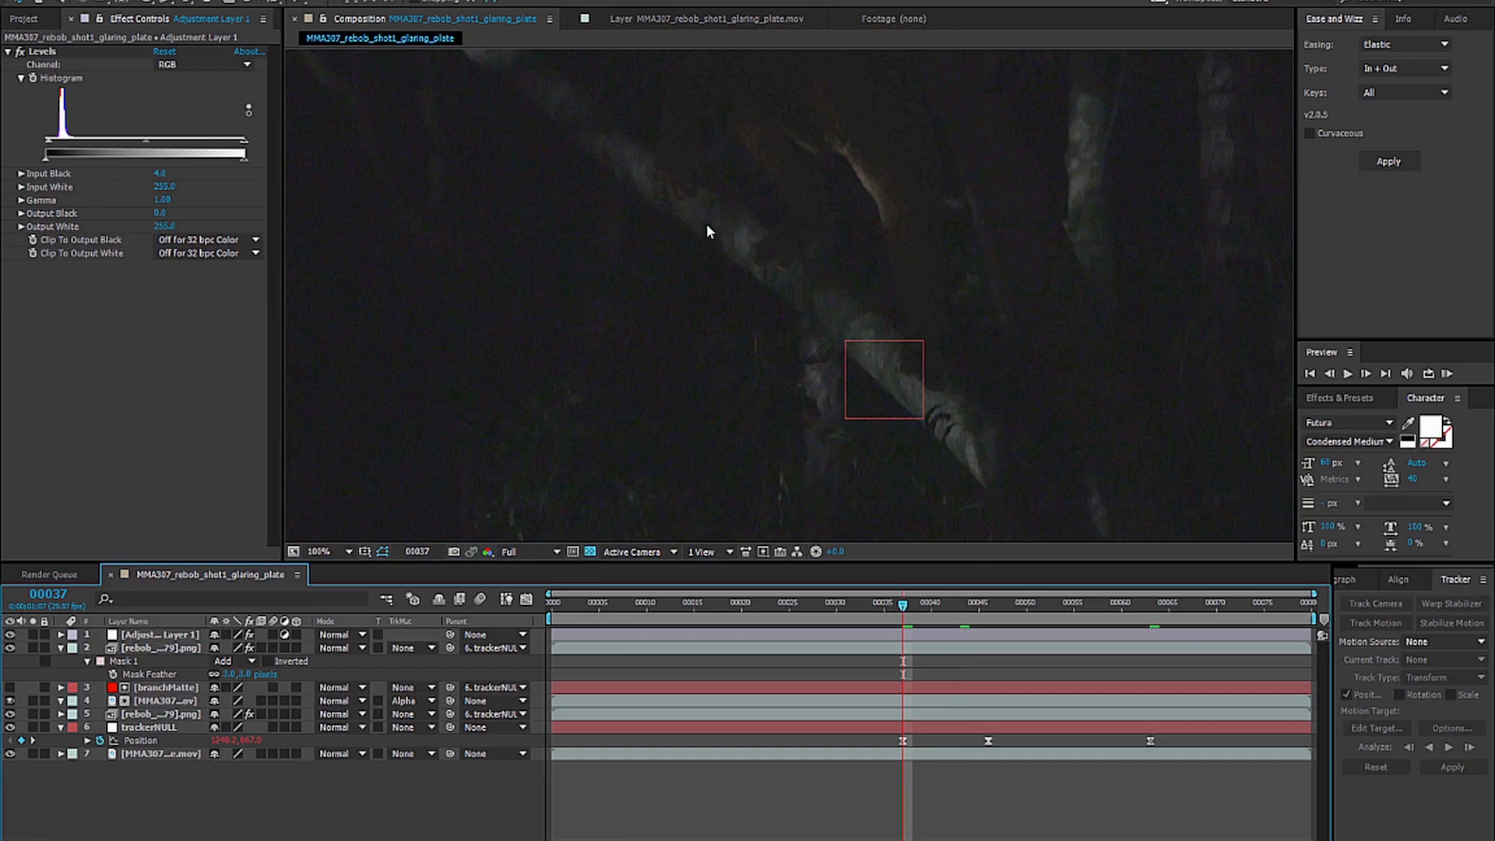
# Try to add a 640 × 1080 px black solid above the other layers.
pyautogui.click(150, 716)
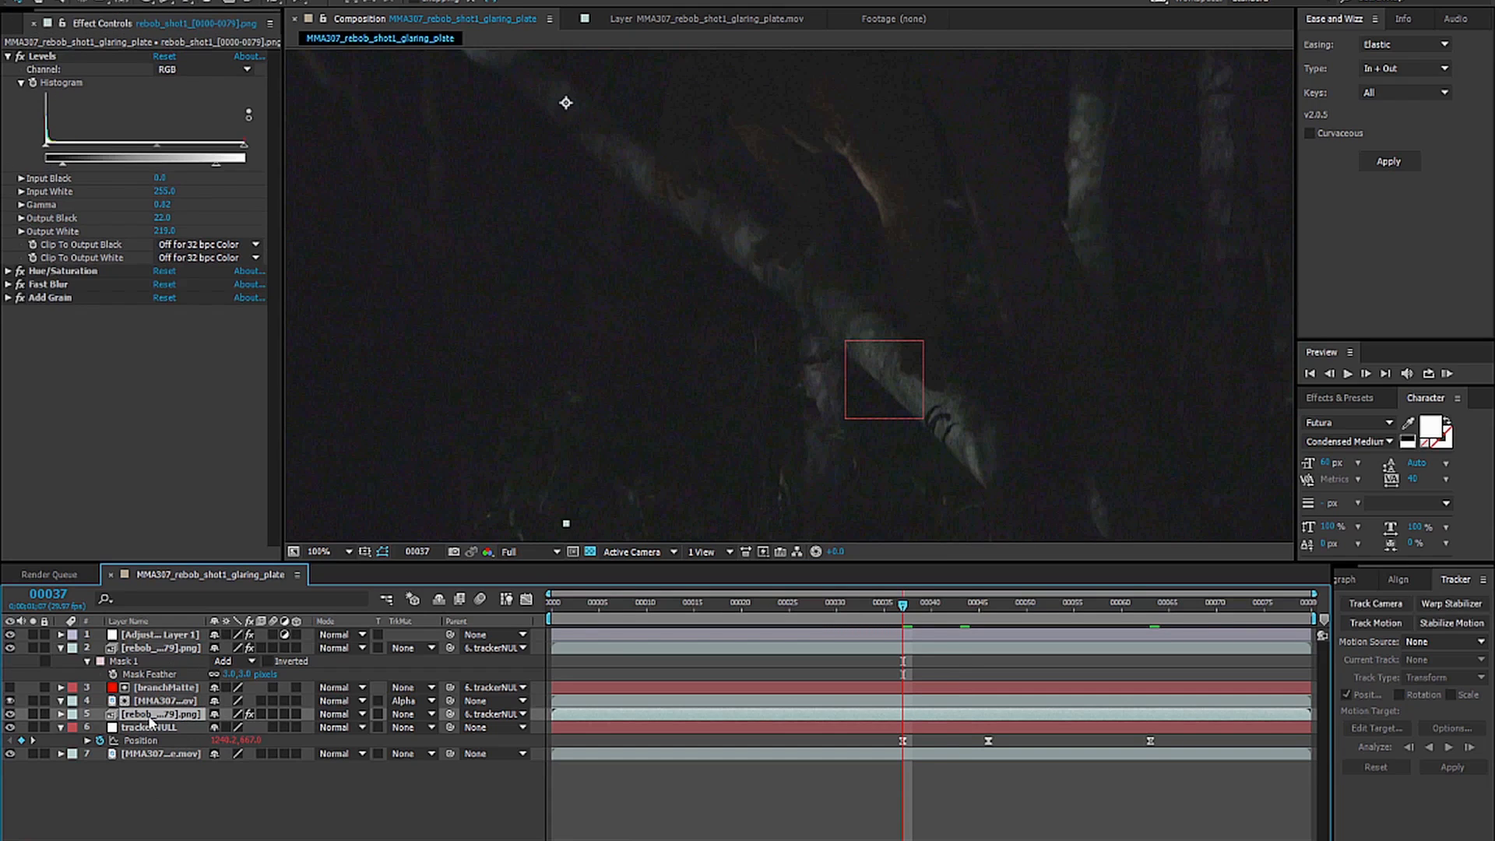
pyautogui.click(159, 788)
pyautogui.hotkey('ctrl', 'y')
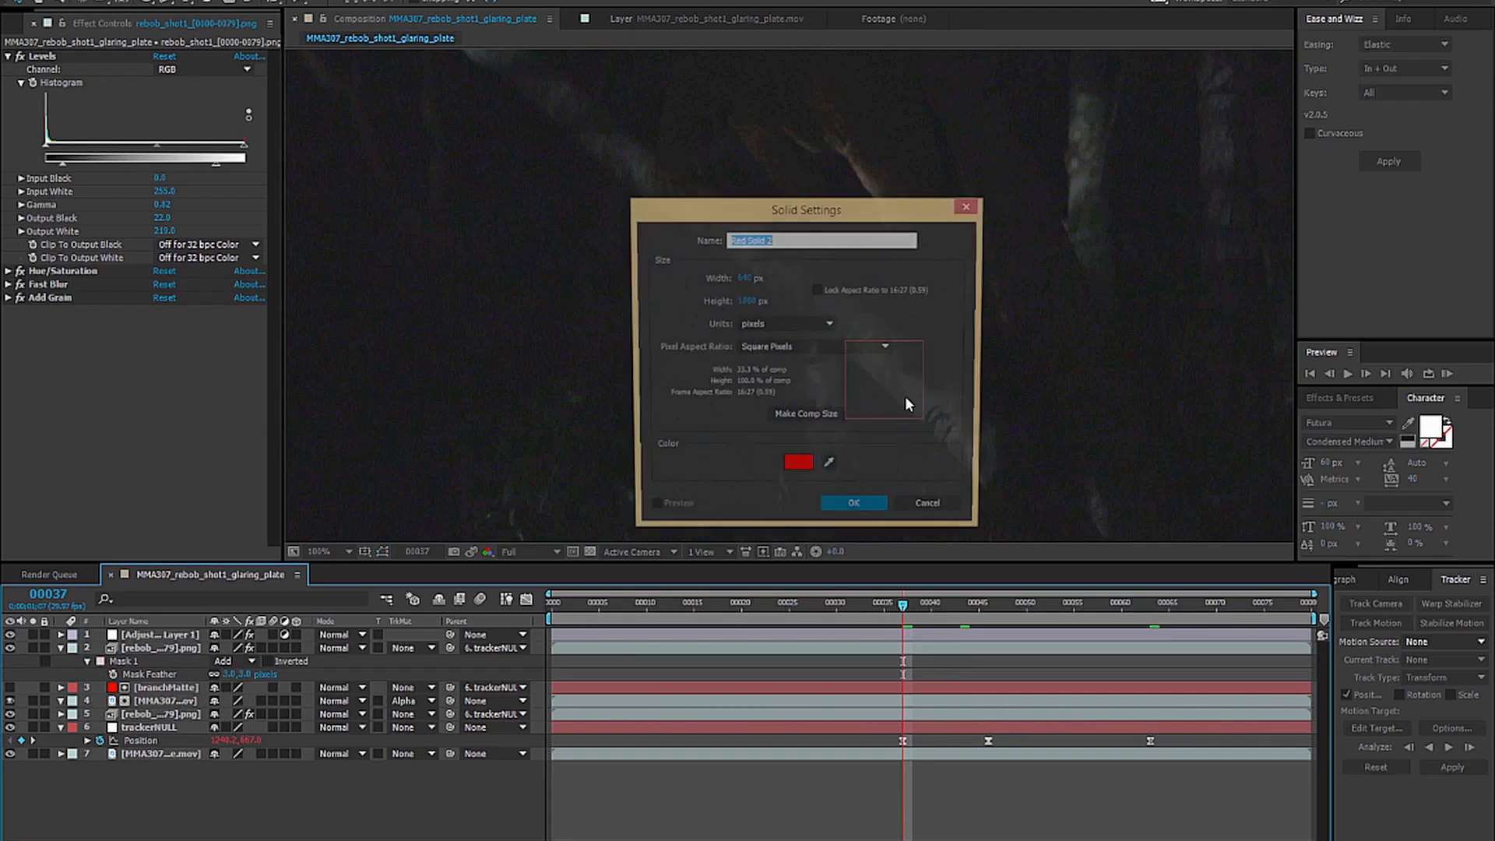
pyautogui.click(798, 467)
pyautogui.moveTo(1252, 460); pyautogui.dragTo(1052, 516)
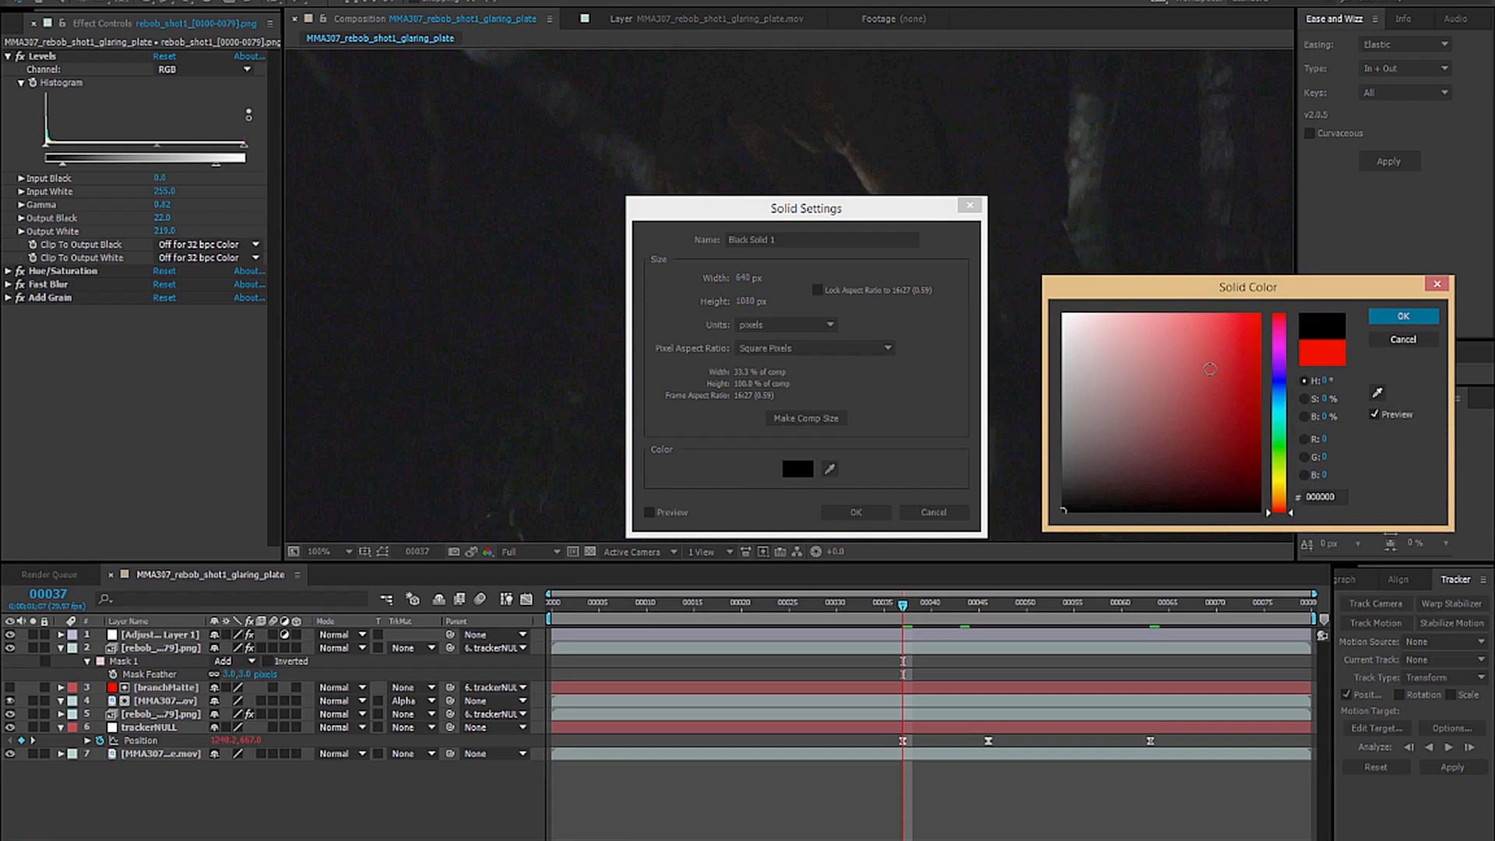
pyautogui.click(1403, 316)
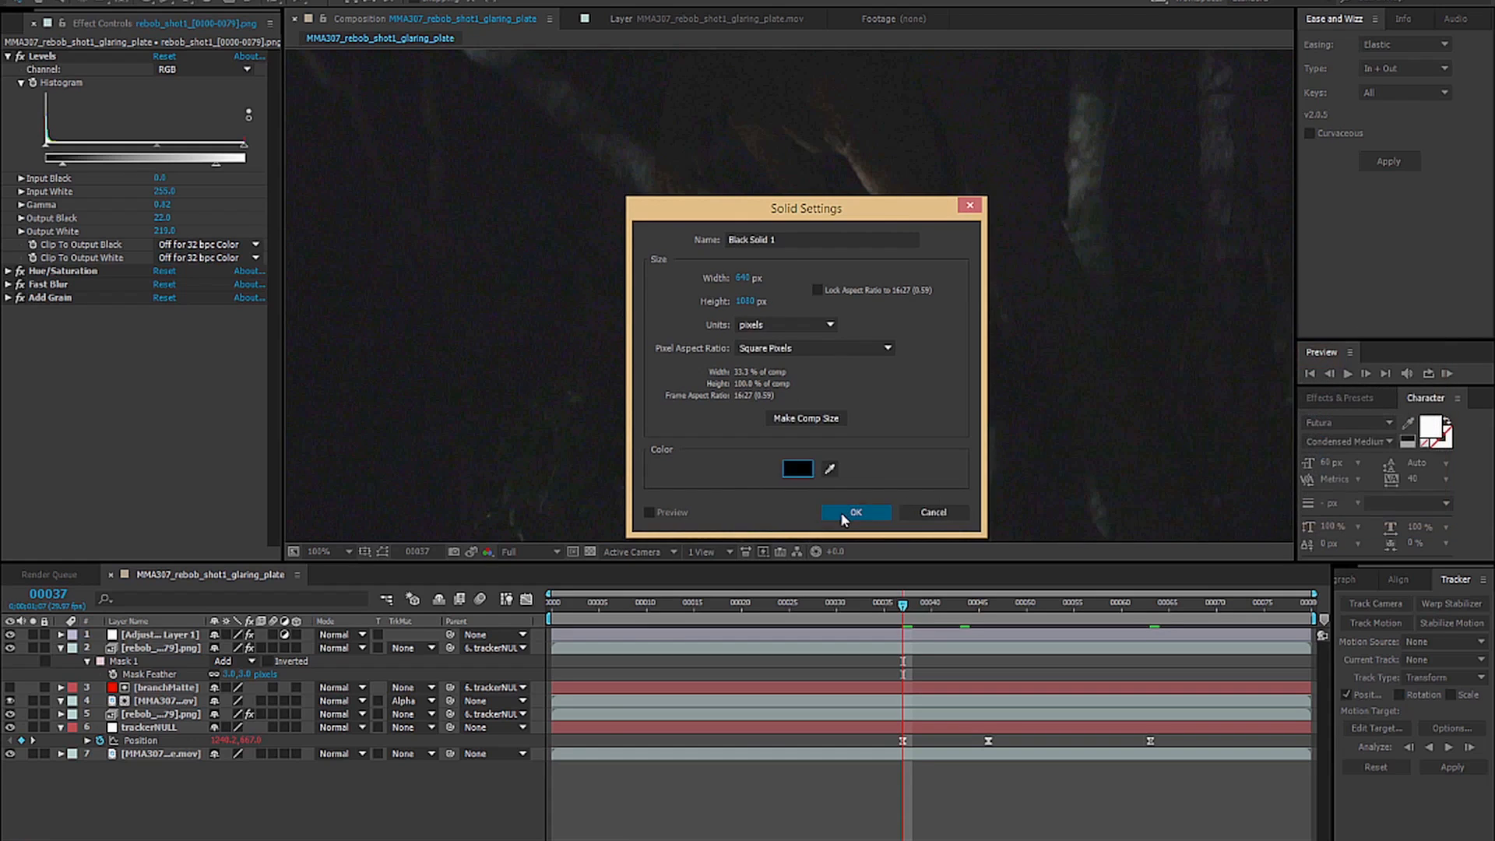
pyautogui.click(853, 511)
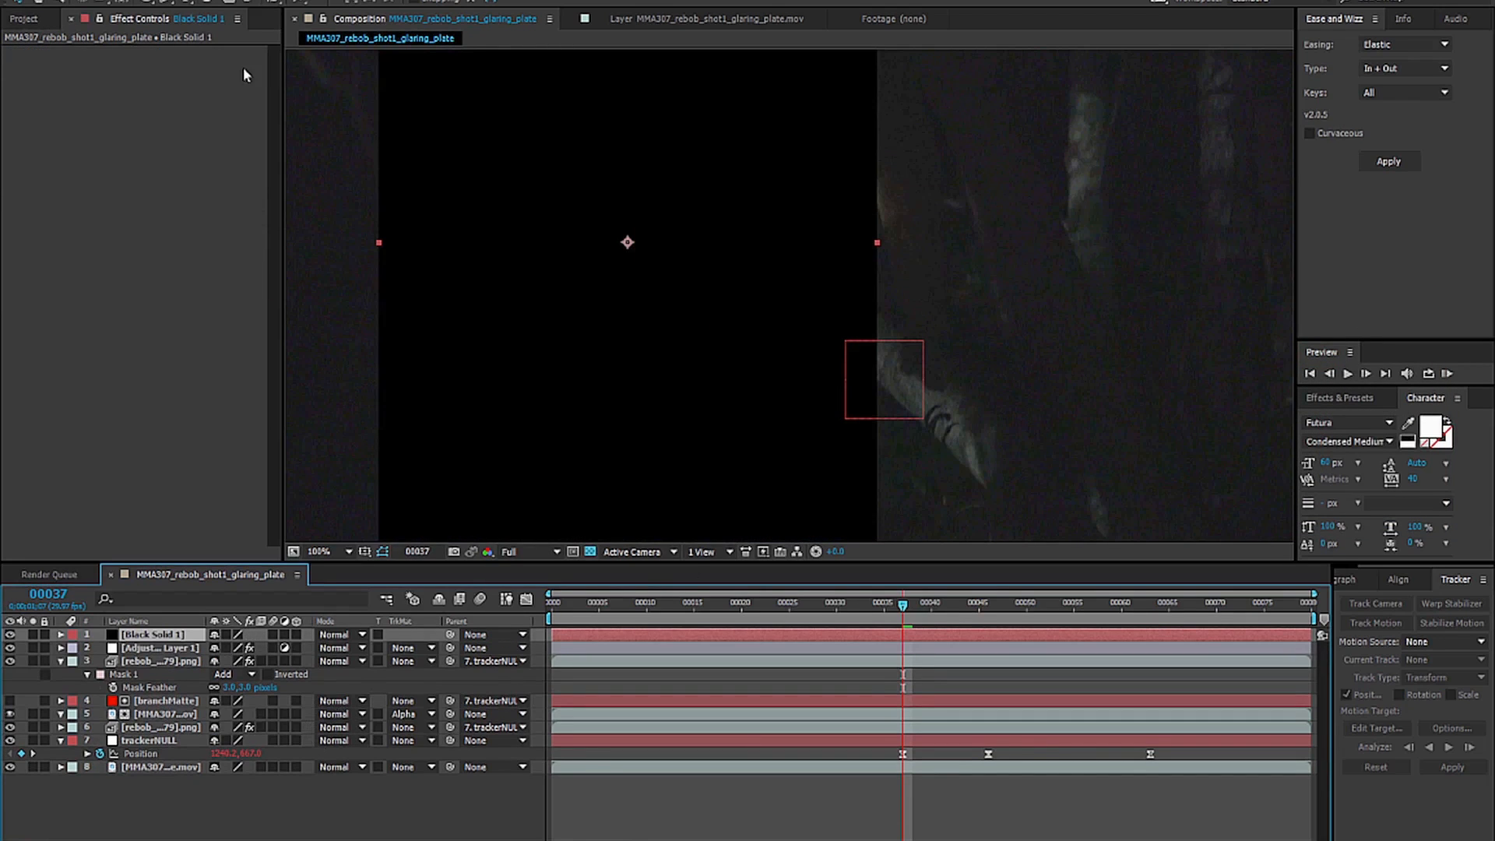
pyautogui.hotkey('ctrl', 'z')
# Add a black solid that matches the composition size.
pyautogui.hotkey('ctrl', 'y')
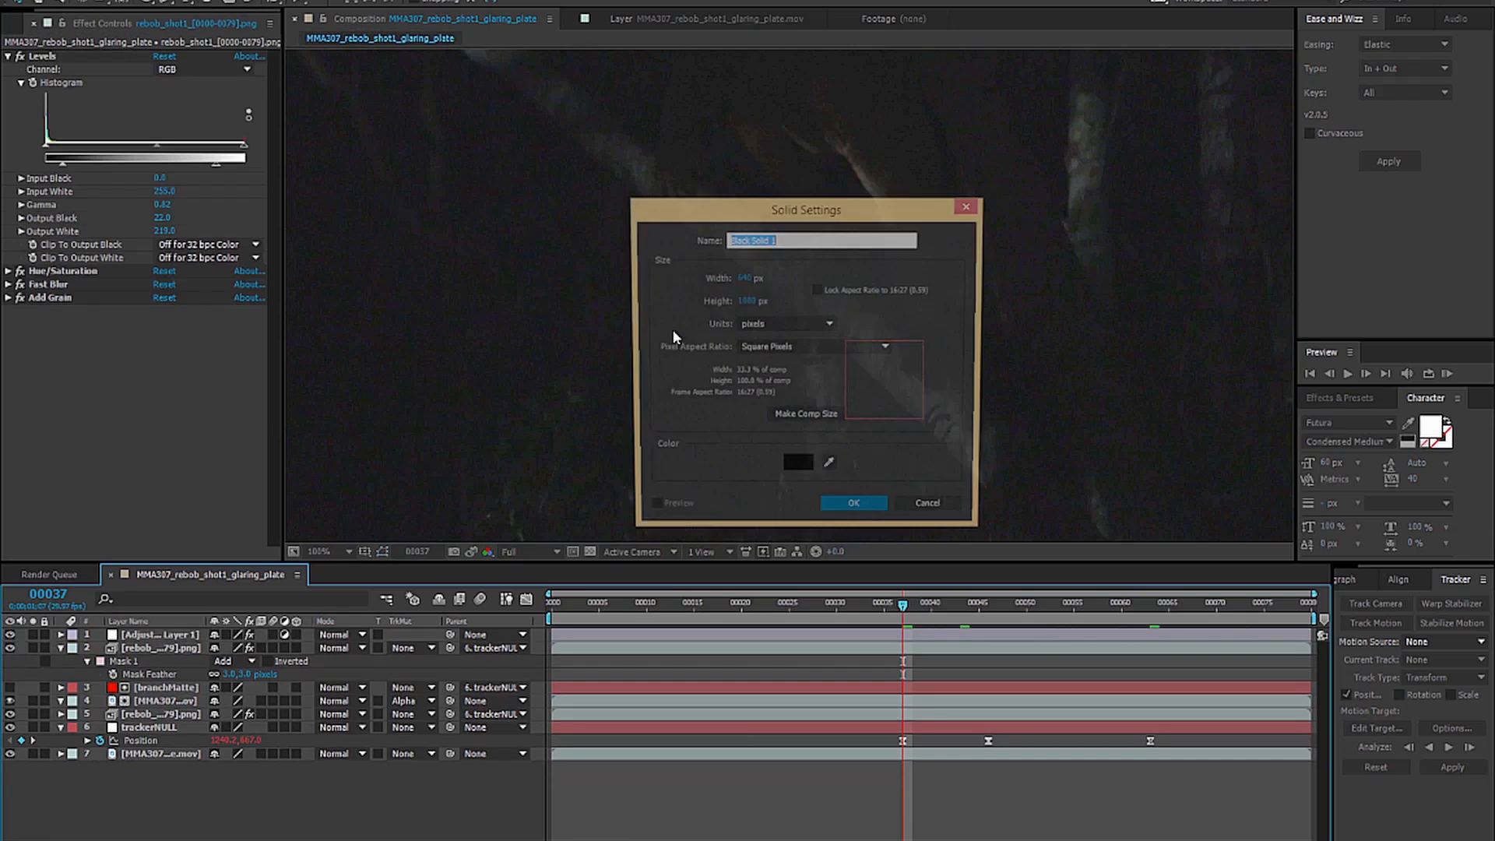
pyautogui.click(785, 421)
pyautogui.click(856, 512)
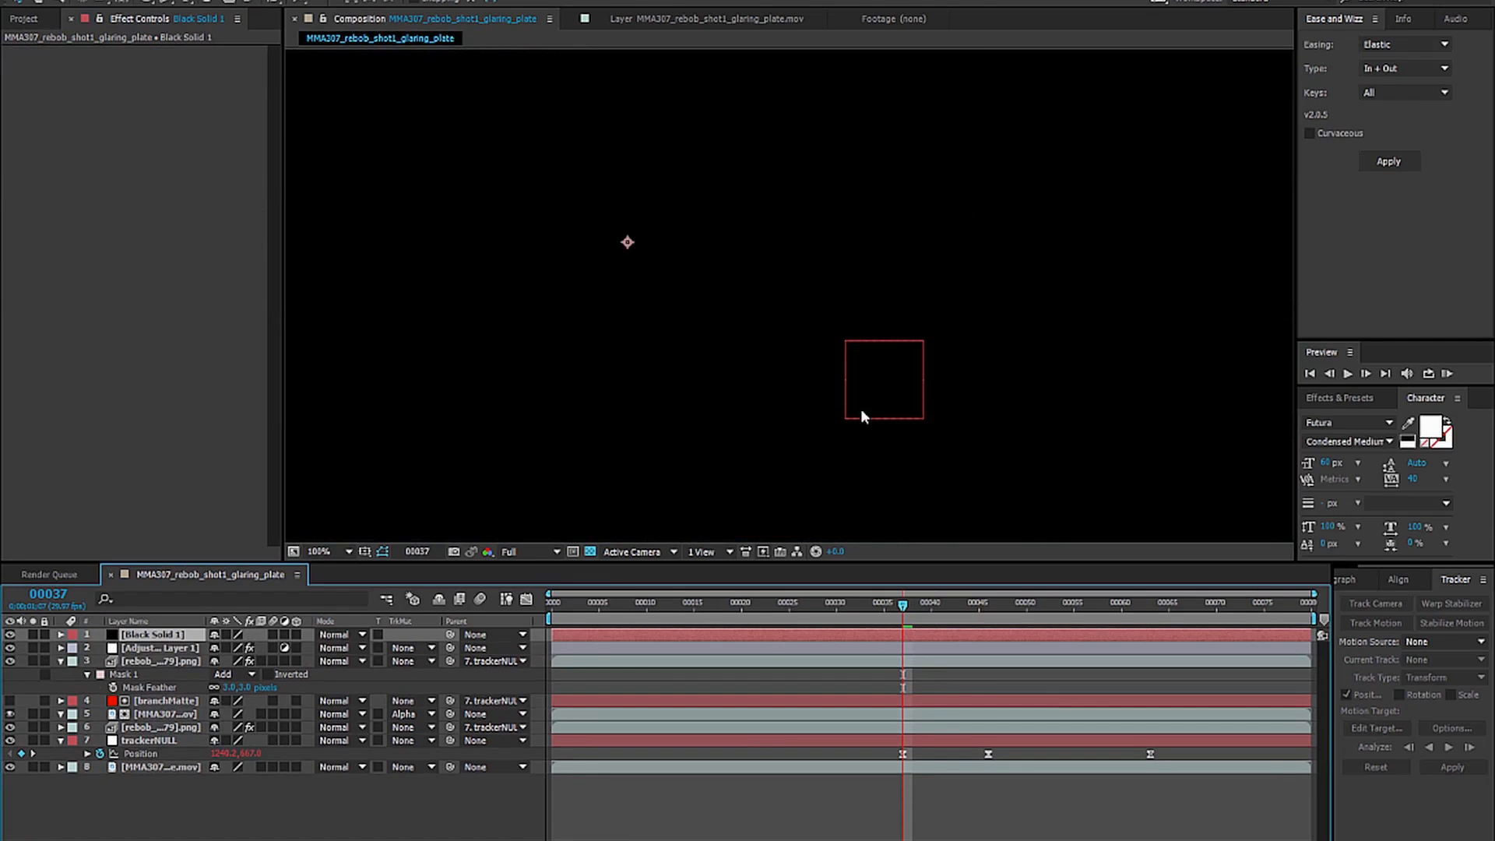
# Draw a small, flattened oval Pen mask on the black solid and position it over the branch below the creature.
pyautogui.click(158, 3)
pyautogui.moveTo(724, 349); pyautogui.dragTo(745, 391)
pyautogui.click(682, 373)
pyautogui.click(724, 349)
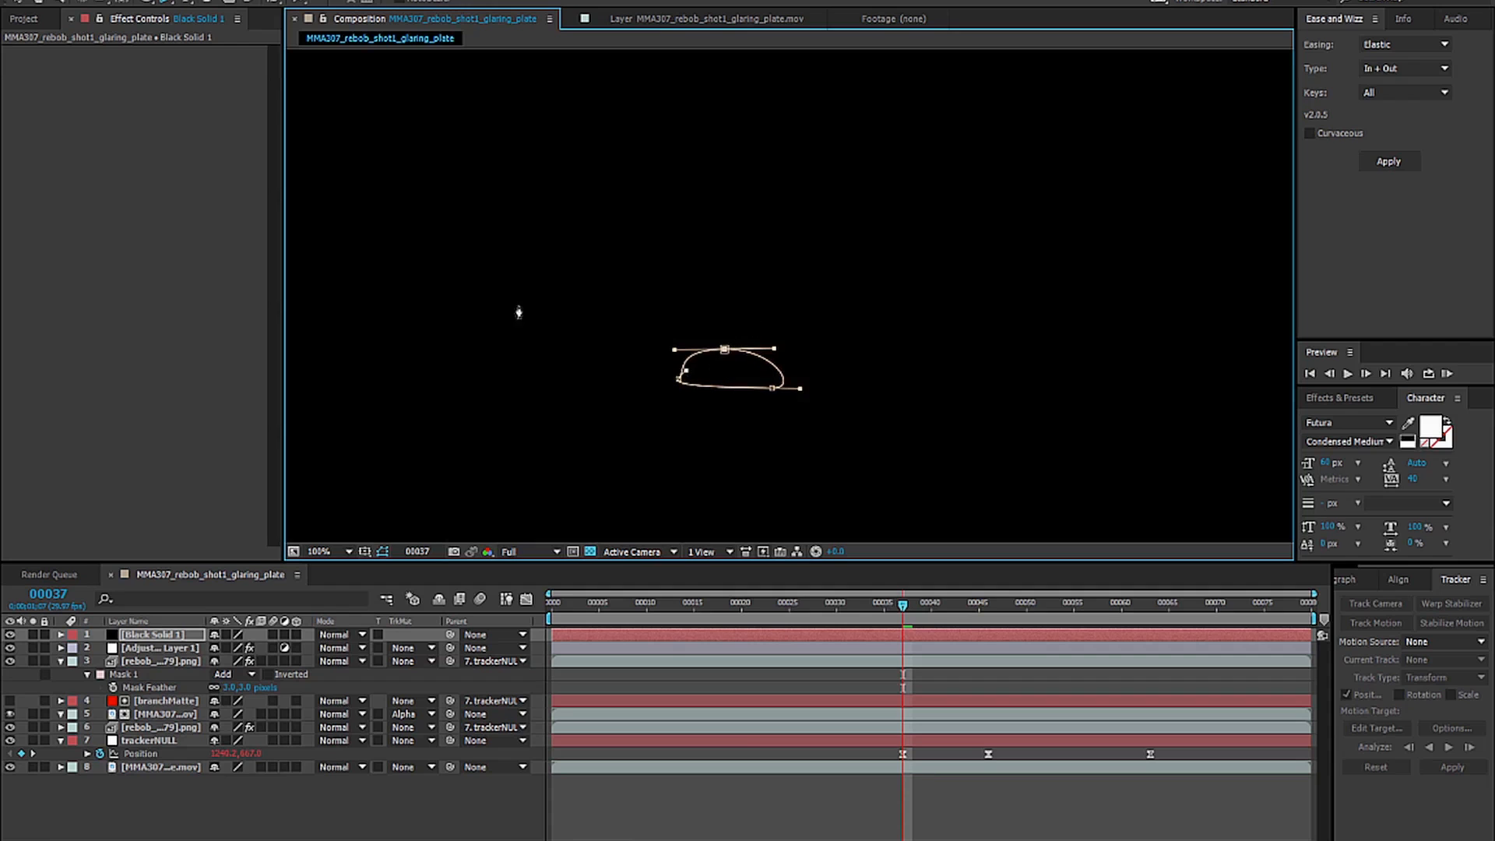
pyautogui.click(17, 2)
pyautogui.moveTo(896, 323); pyautogui.dragTo(568, 443)
pyautogui.moveTo(739, 270); pyautogui.dragTo(754, 267)
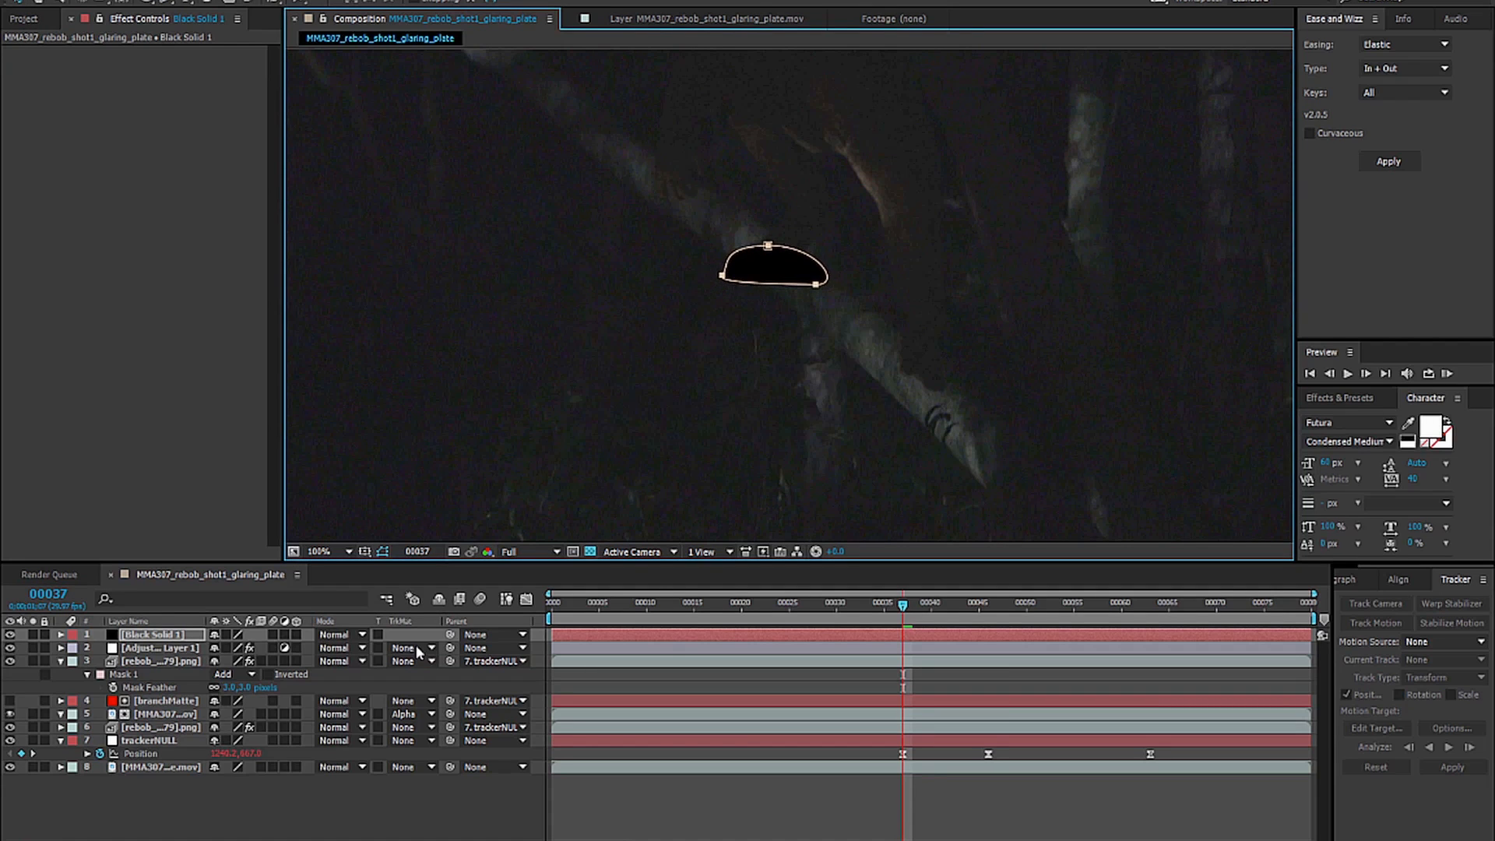
# Set the black solid's blending mode to Multiply and feather its mask heavily into a soft shadow.
pyautogui.click(333, 636)
pyautogui.click(418, 247)
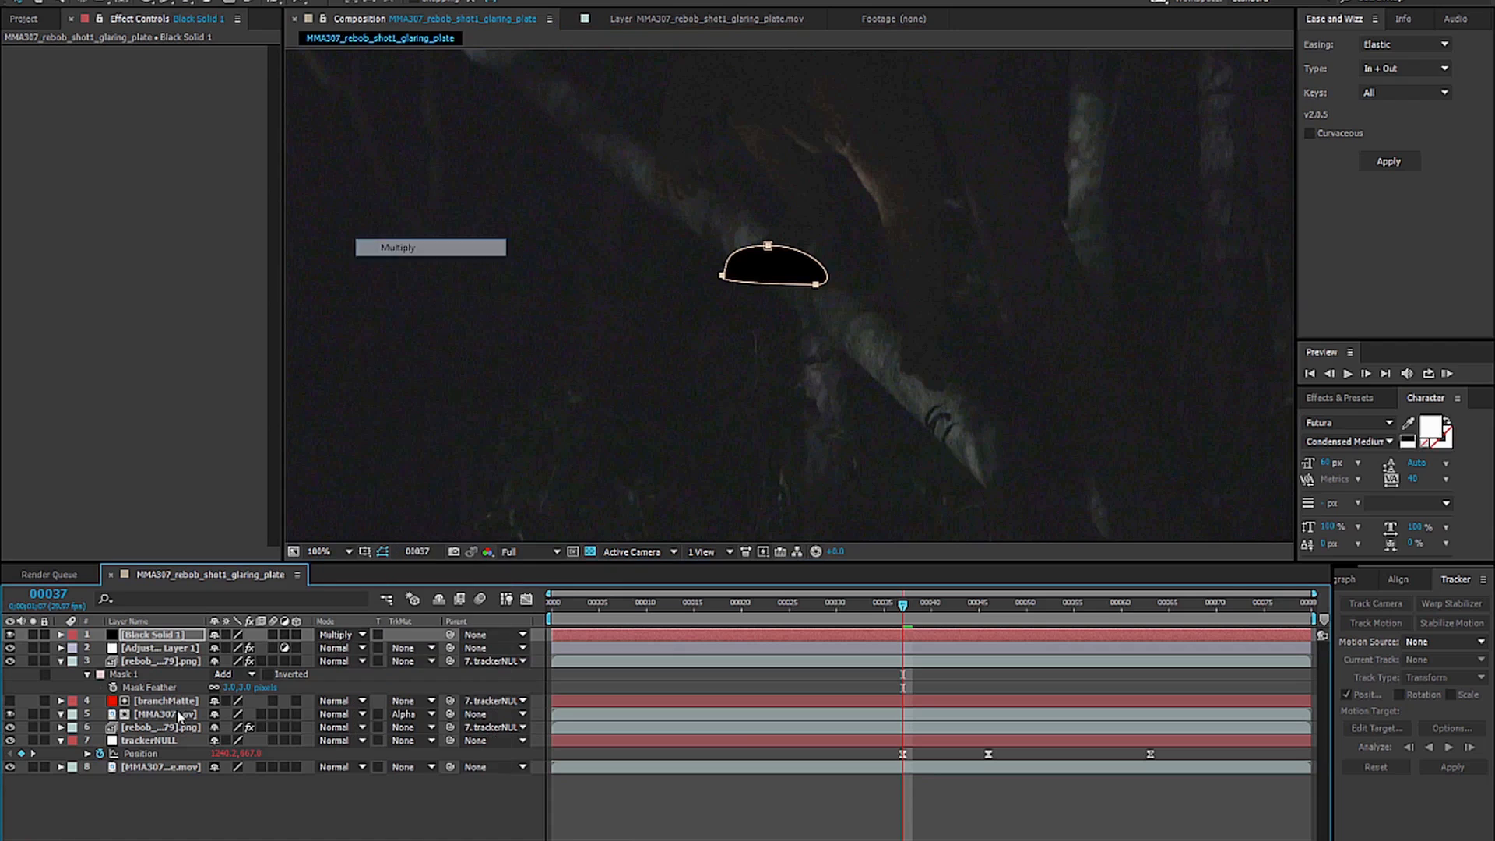
pyautogui.press('f')
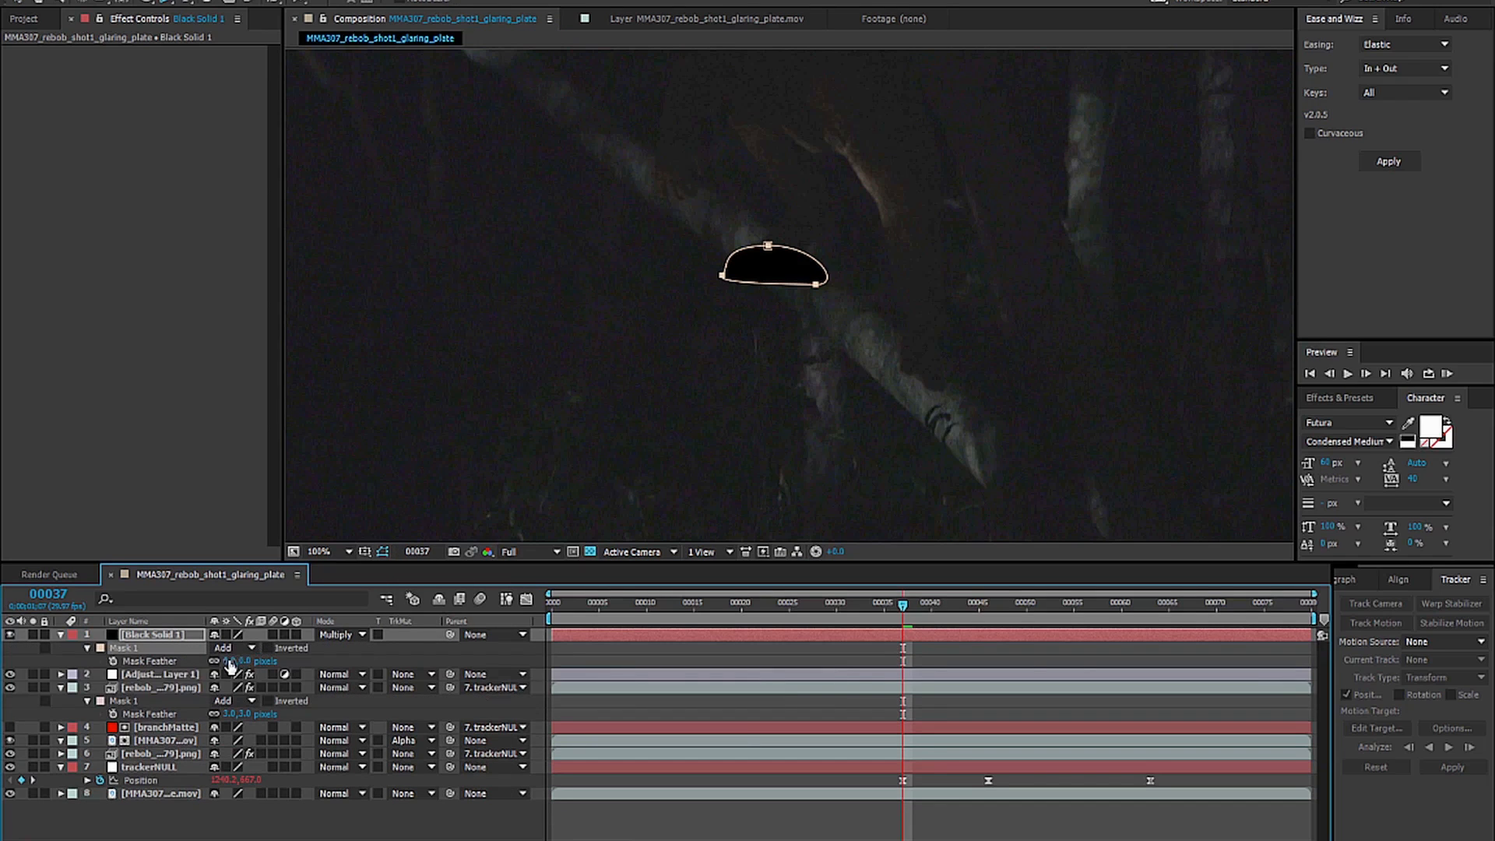
pyautogui.moveTo(229, 661); pyautogui.dragTo(248, 660)
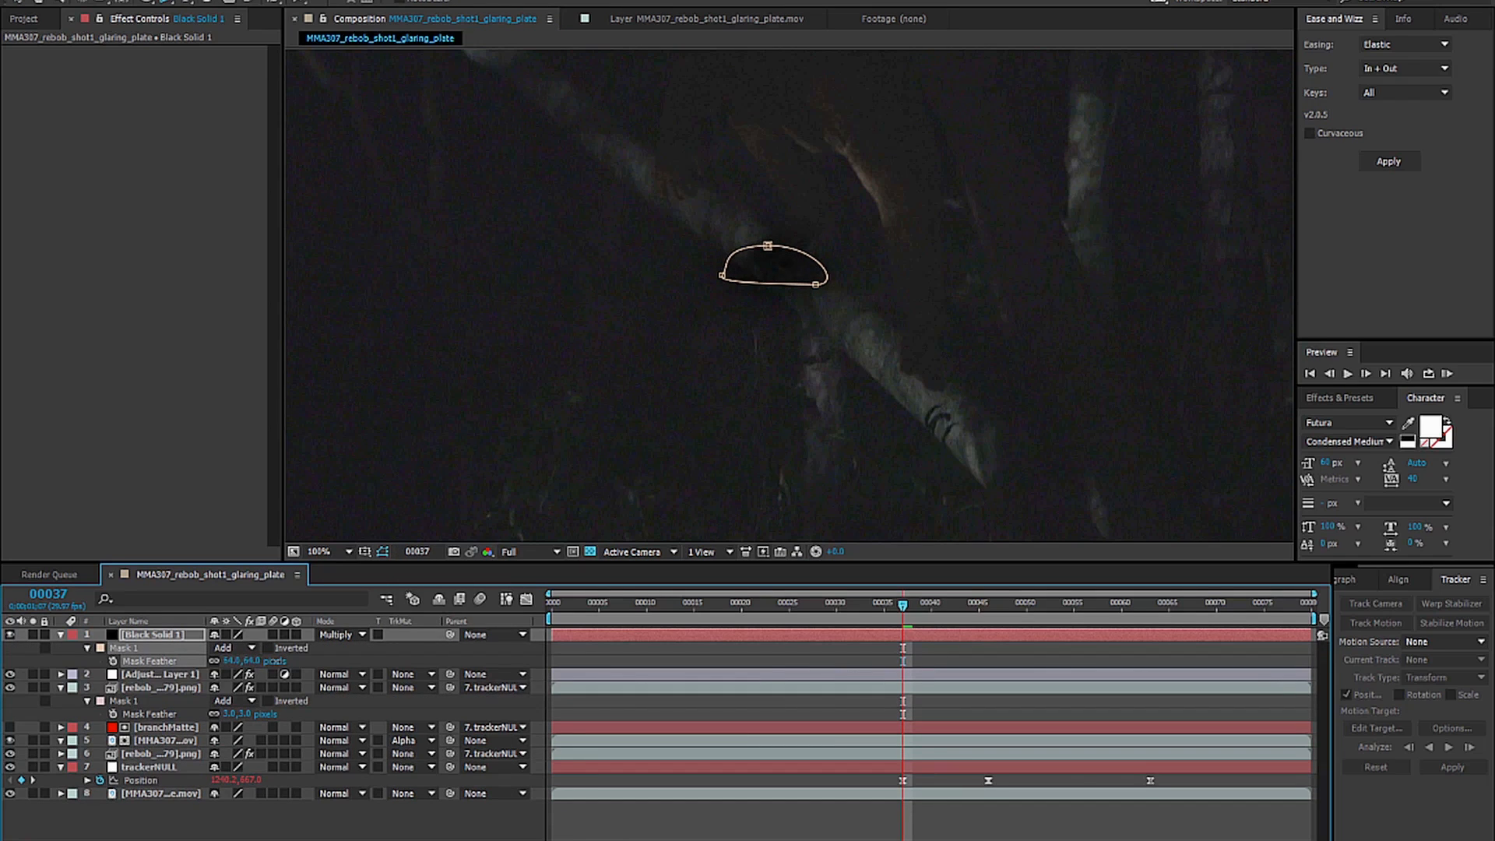
pyautogui.click(178, 810)
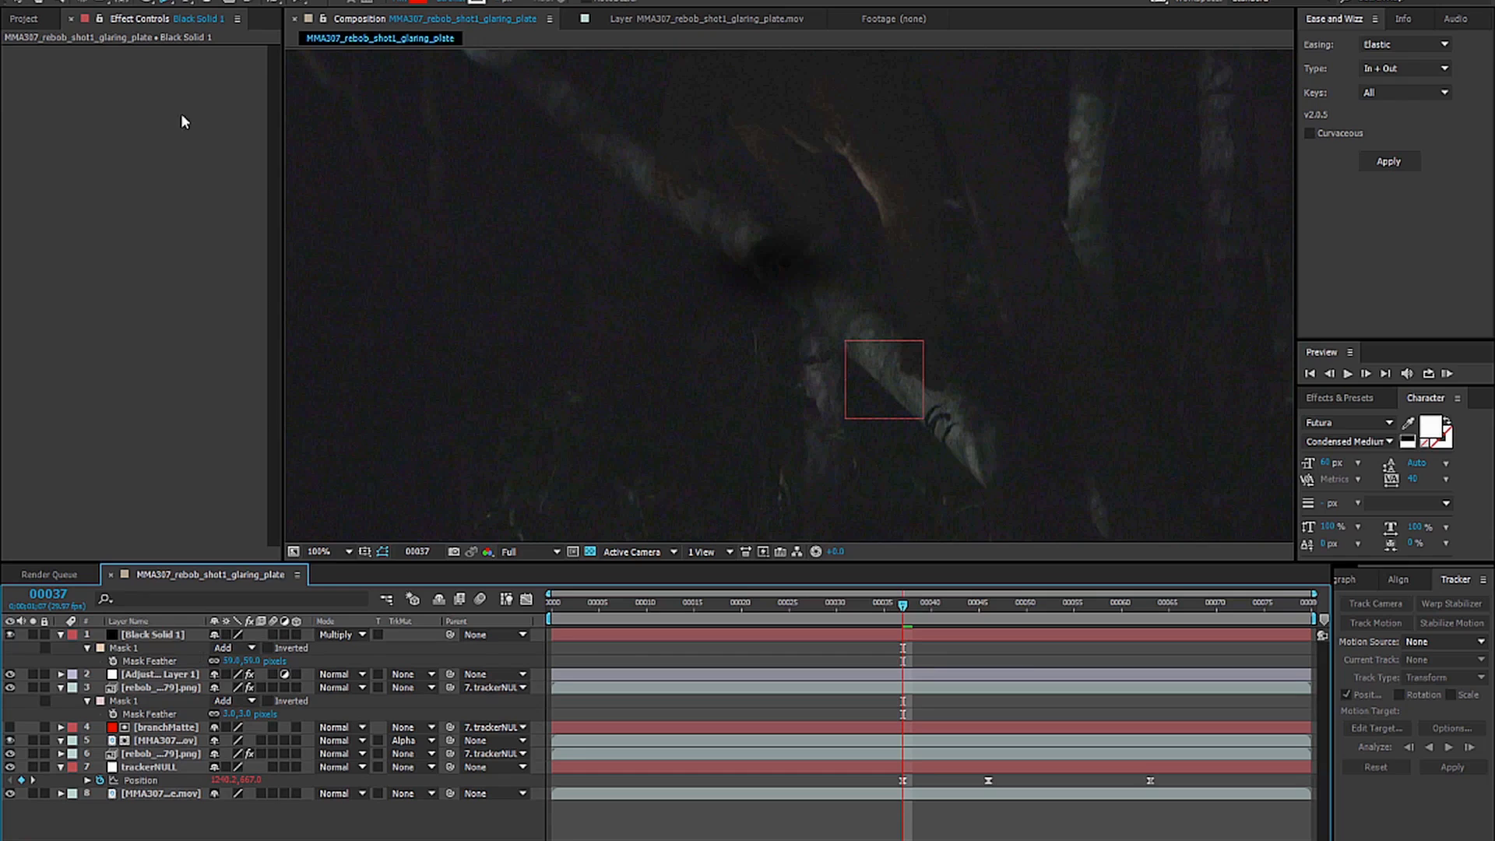
pyautogui.click(18, 2)
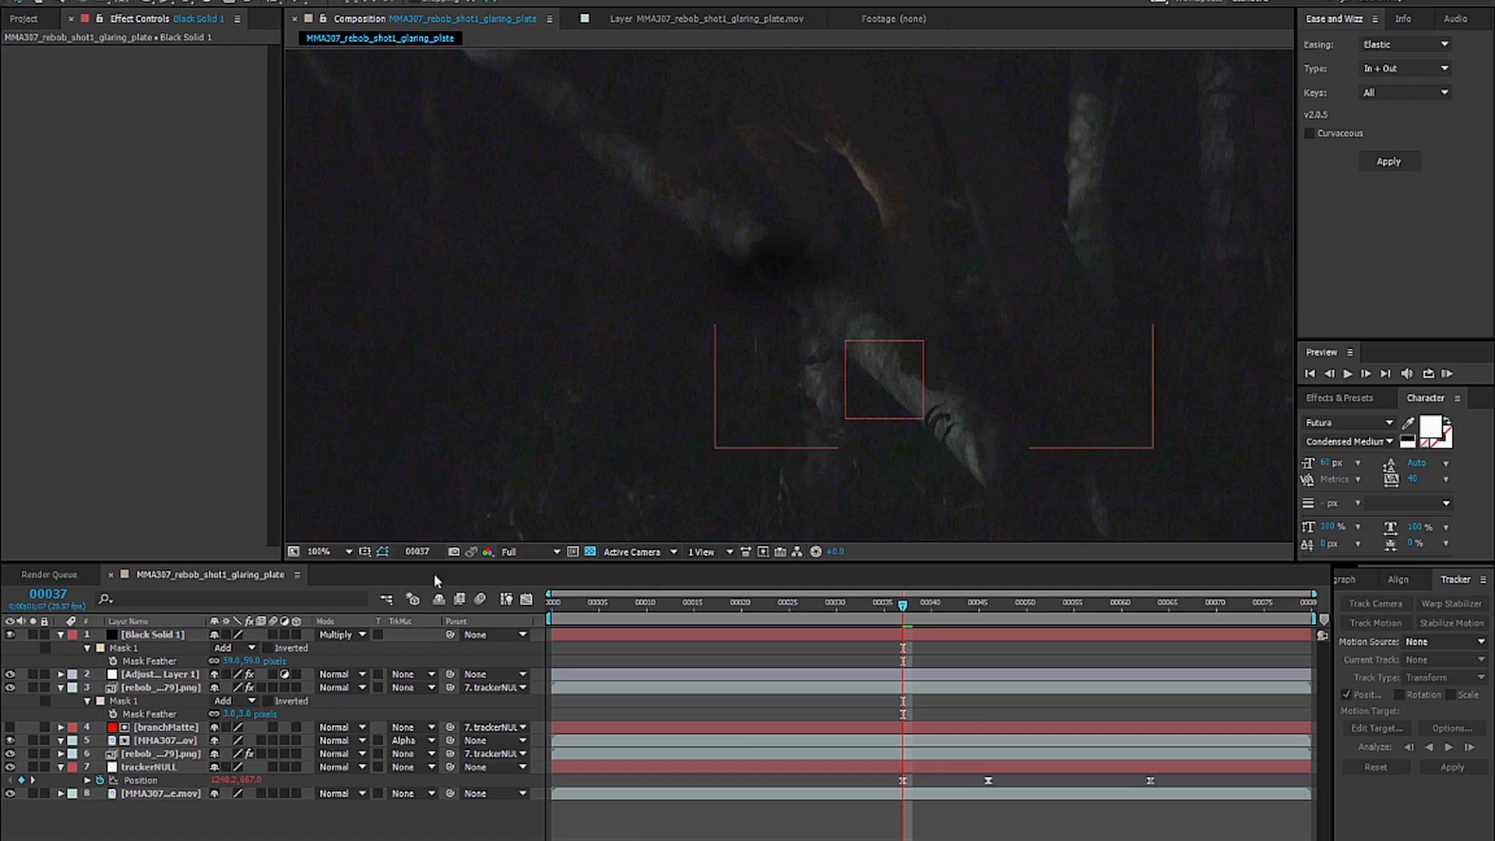
# Move the black solid below the original rebob layer, directly above trackerNULL, and check the shadow on the branch.
pyautogui.click(151, 633)
pyautogui.moveTo(170, 765); pyautogui.dragTo(165, 759)
pyautogui.click(428, 813)
pyautogui.scroll(-2, 993, 199)
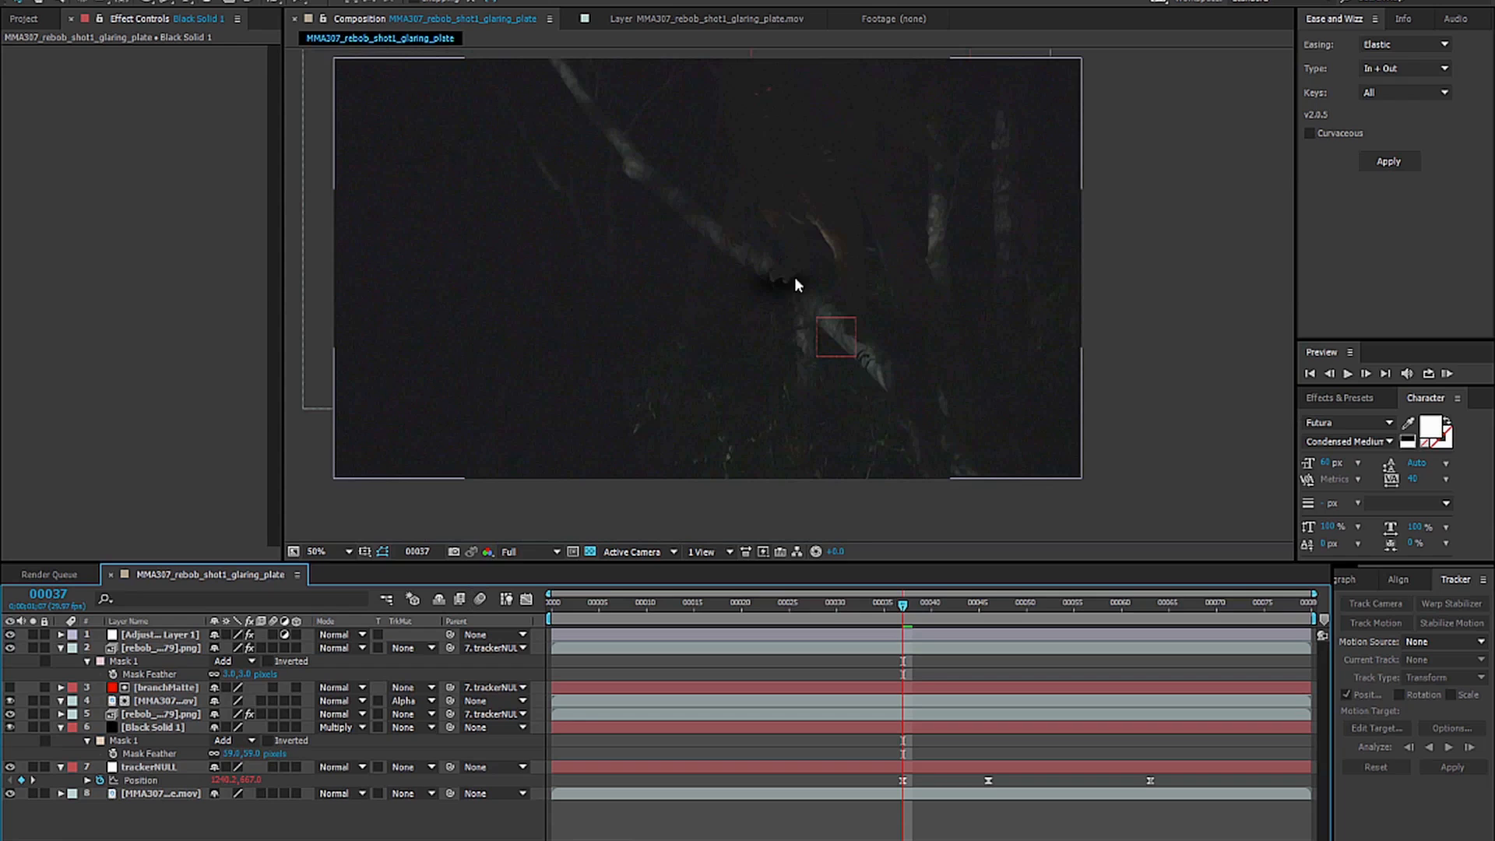
pyautogui.scroll(2, 801, 327)
# Delete the black solid from the composition.
pyautogui.click(156, 727)
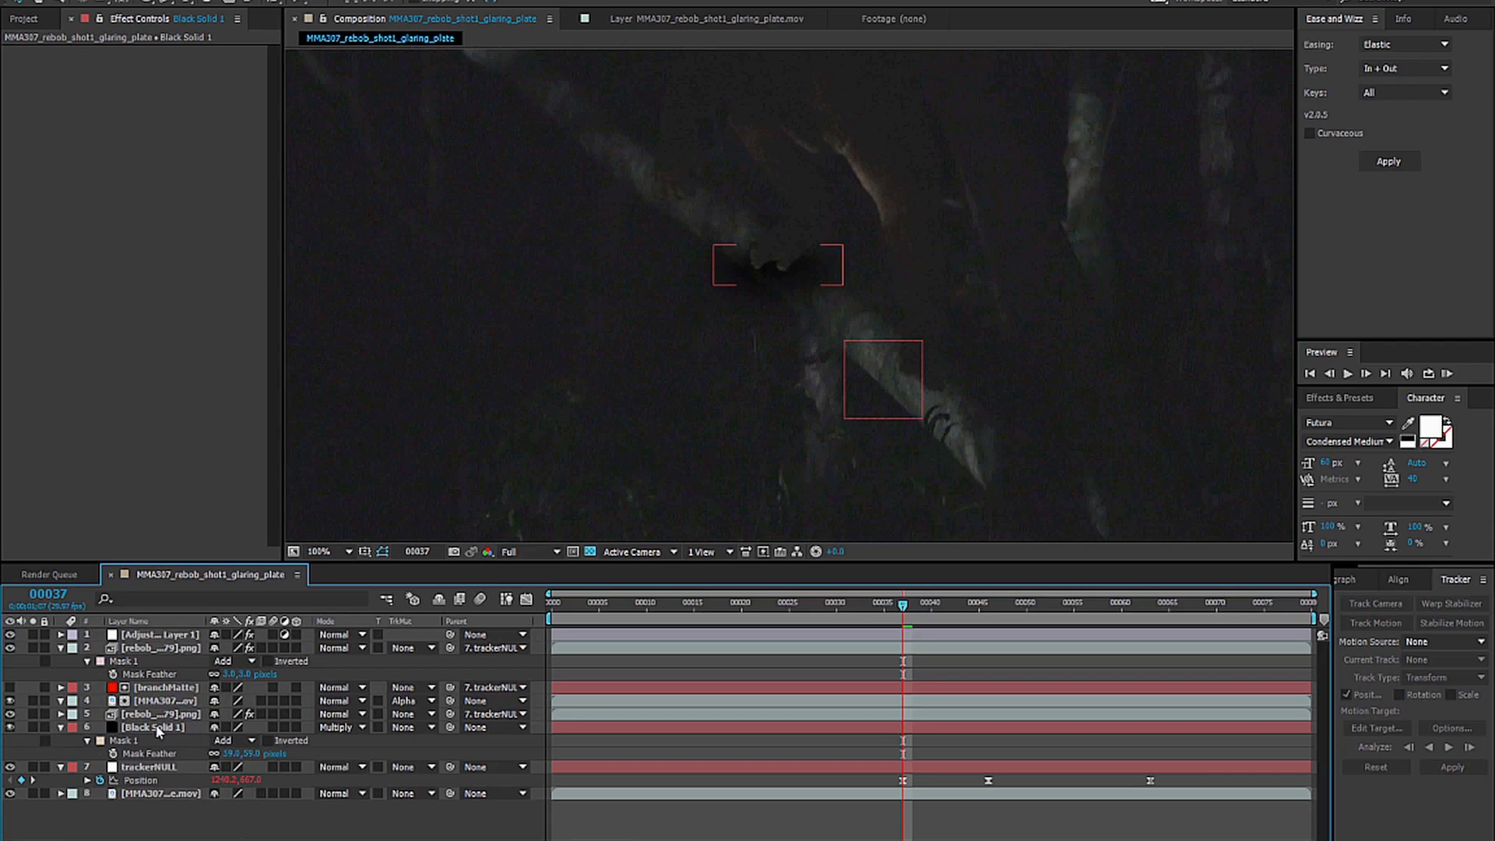
pyautogui.press('Delete')
pyautogui.scroll(-2, 641, 413)
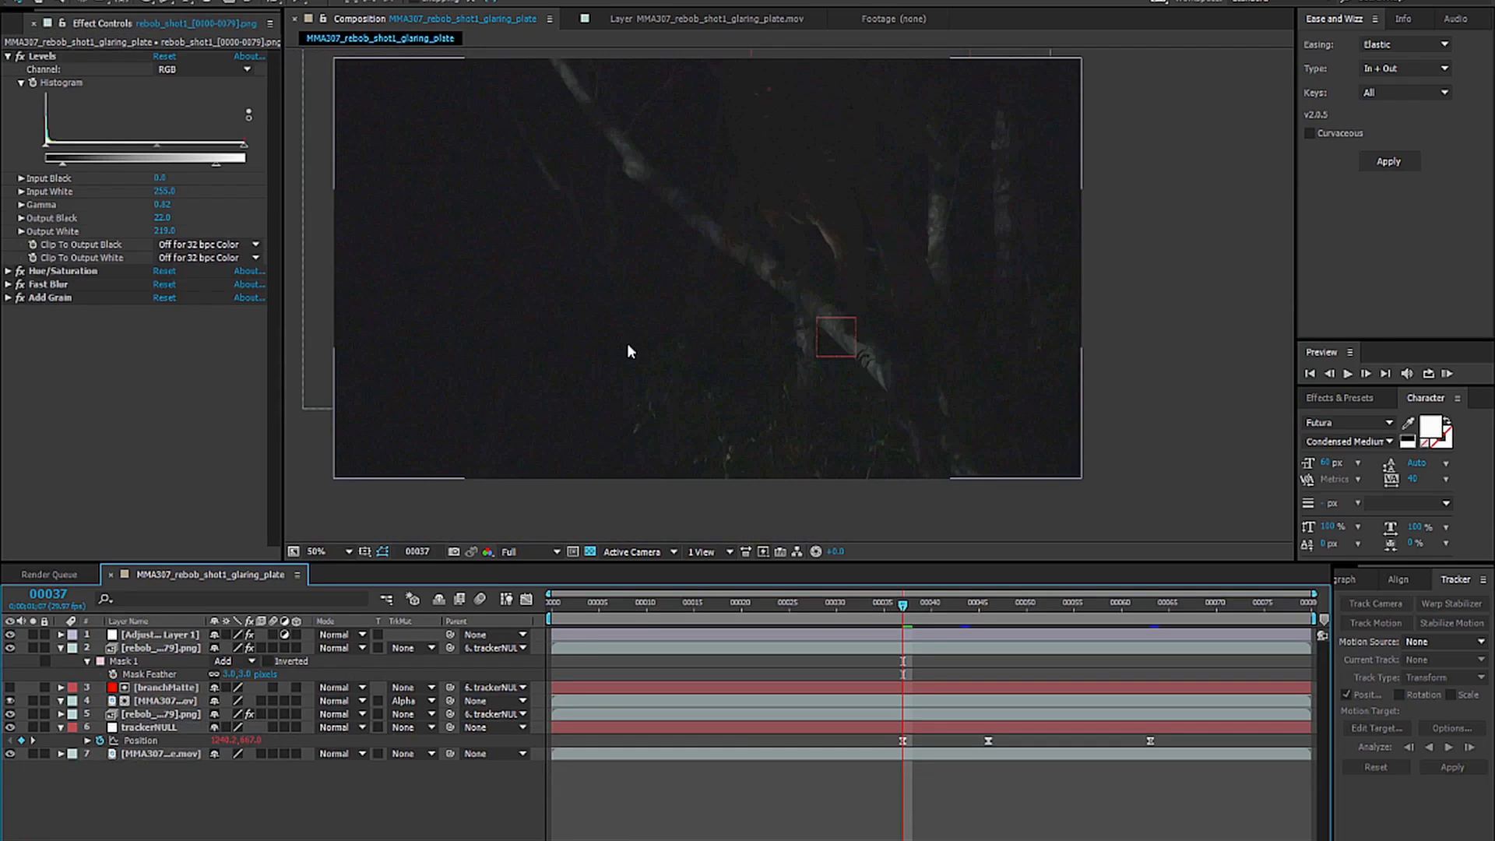
pyautogui.moveTo(782, 336); pyautogui.dragTo(740, 333)
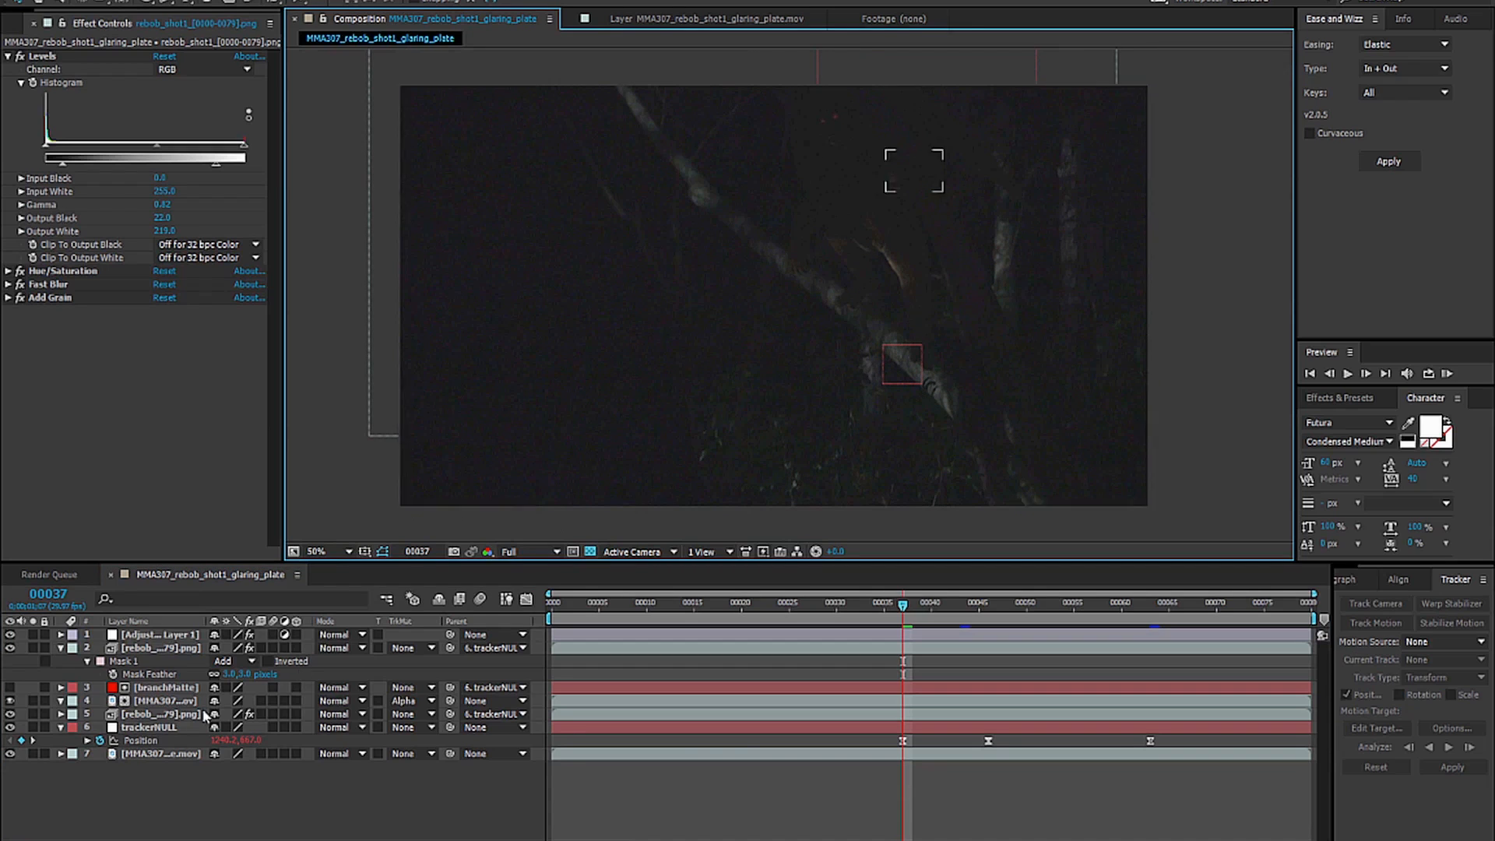
pyautogui.click(556, 366)
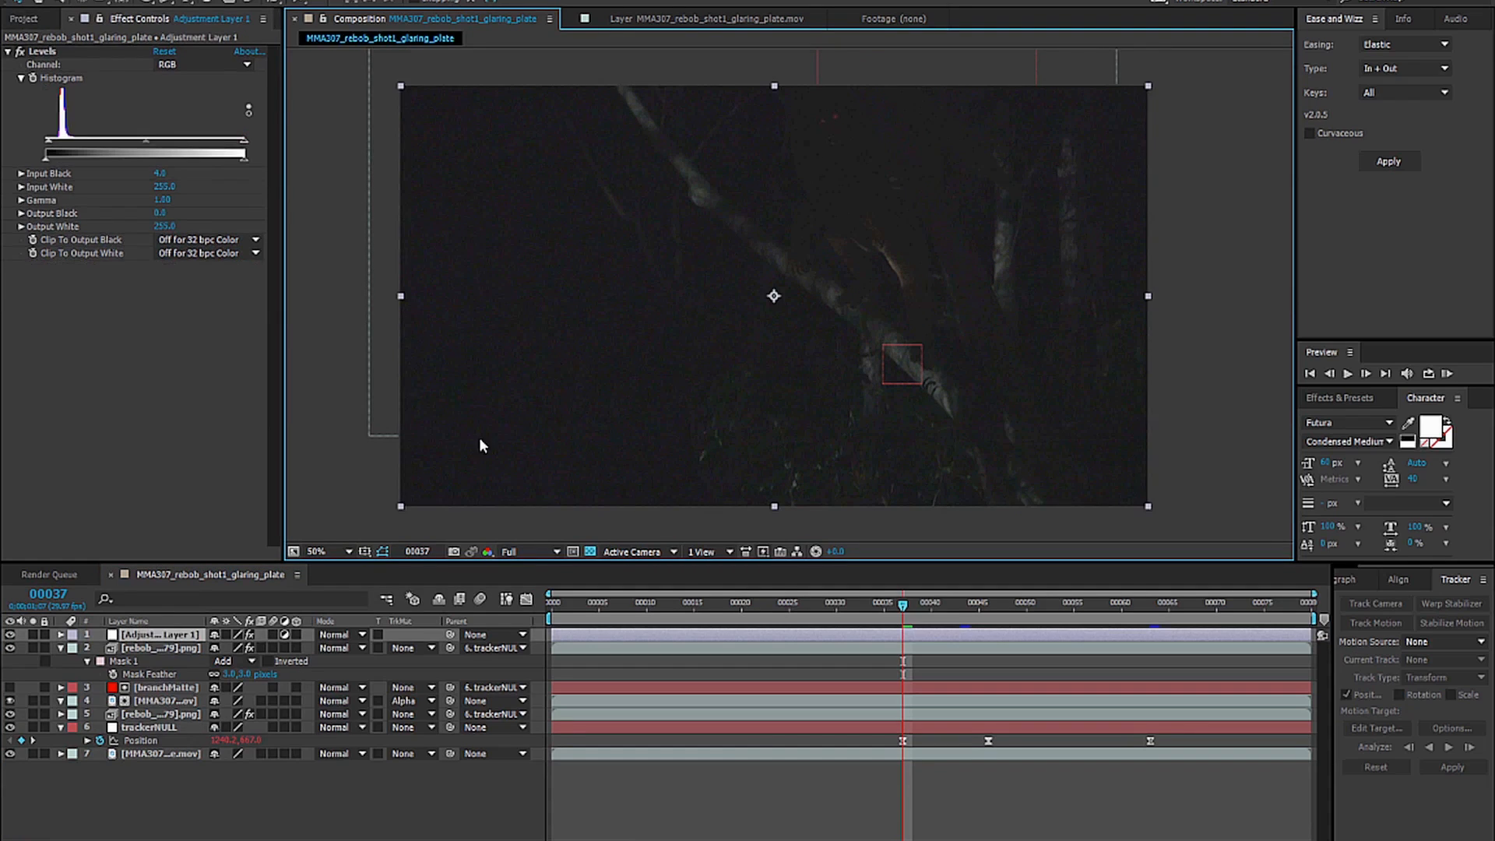
pyautogui.press('.')
pyautogui.press('.')
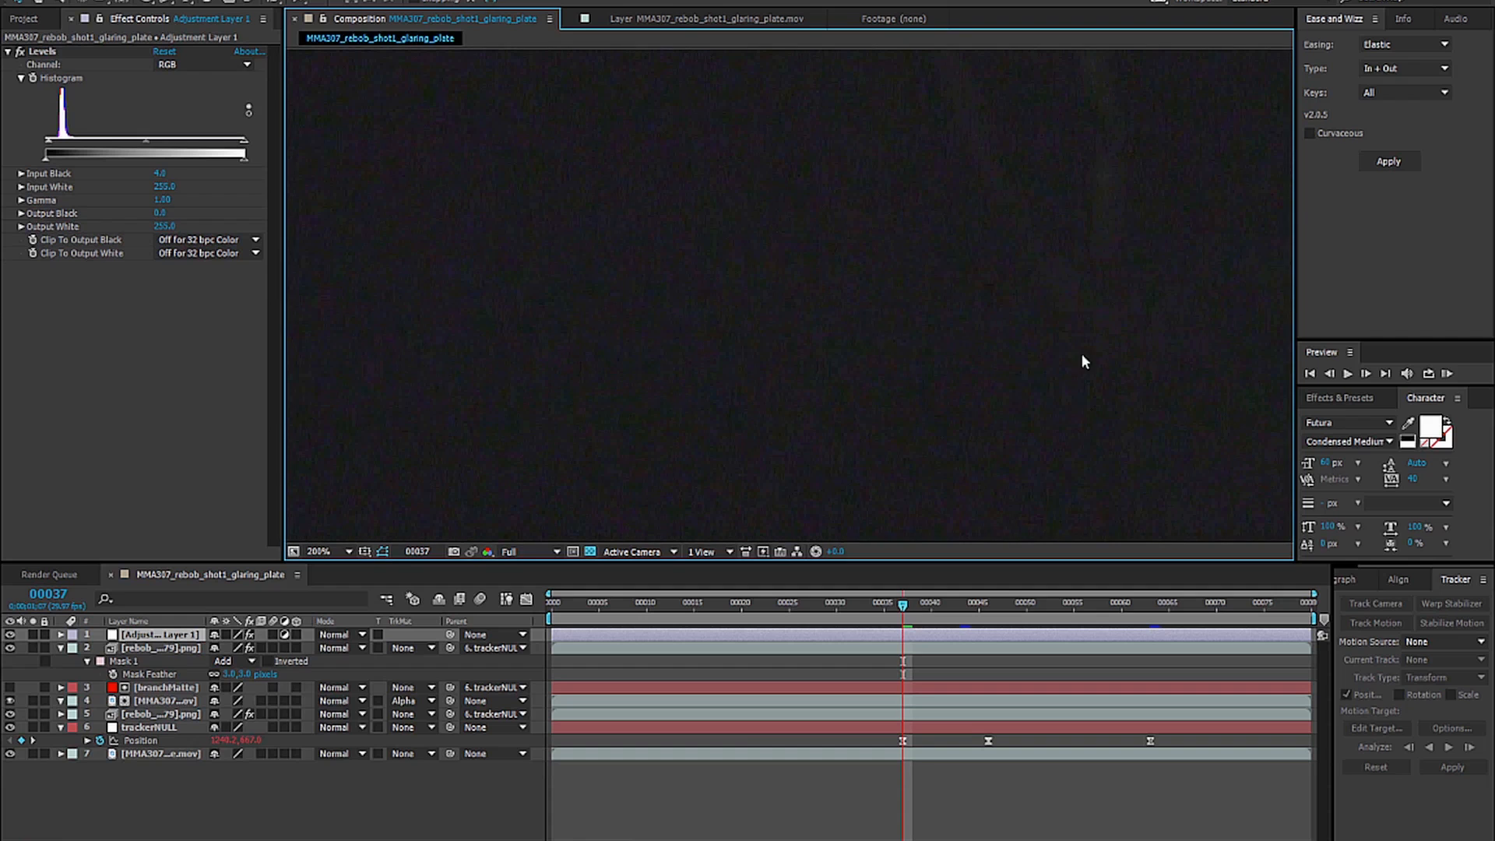
pyautogui.press(',')
pyautogui.press(',')
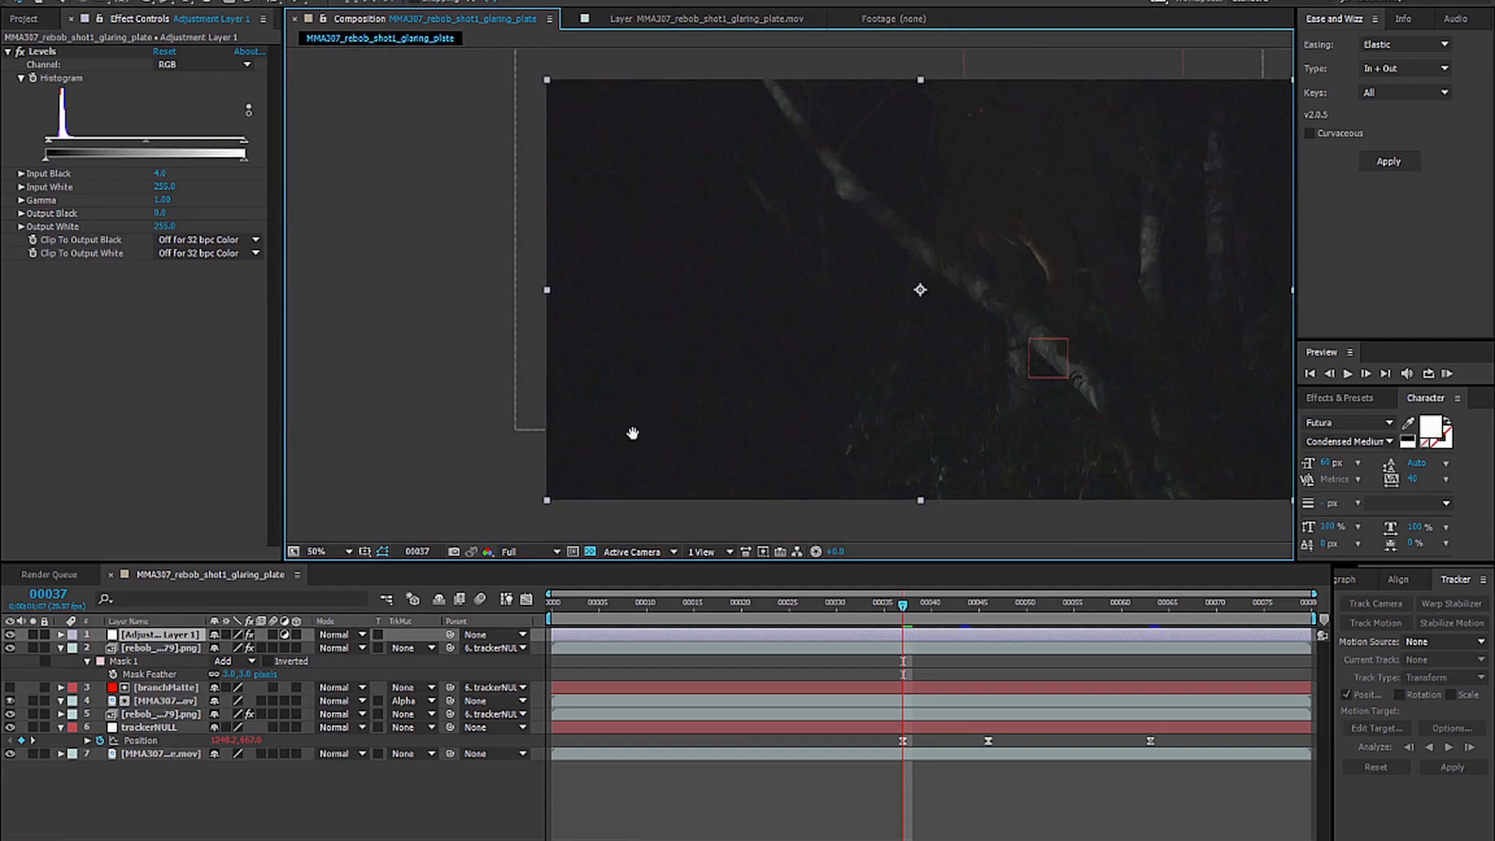
# Duplicate the background plate layer and apply Freeze Frame to the upper copy at frame 37.
pyautogui.click(160, 714)
pyautogui.click(151, 754)
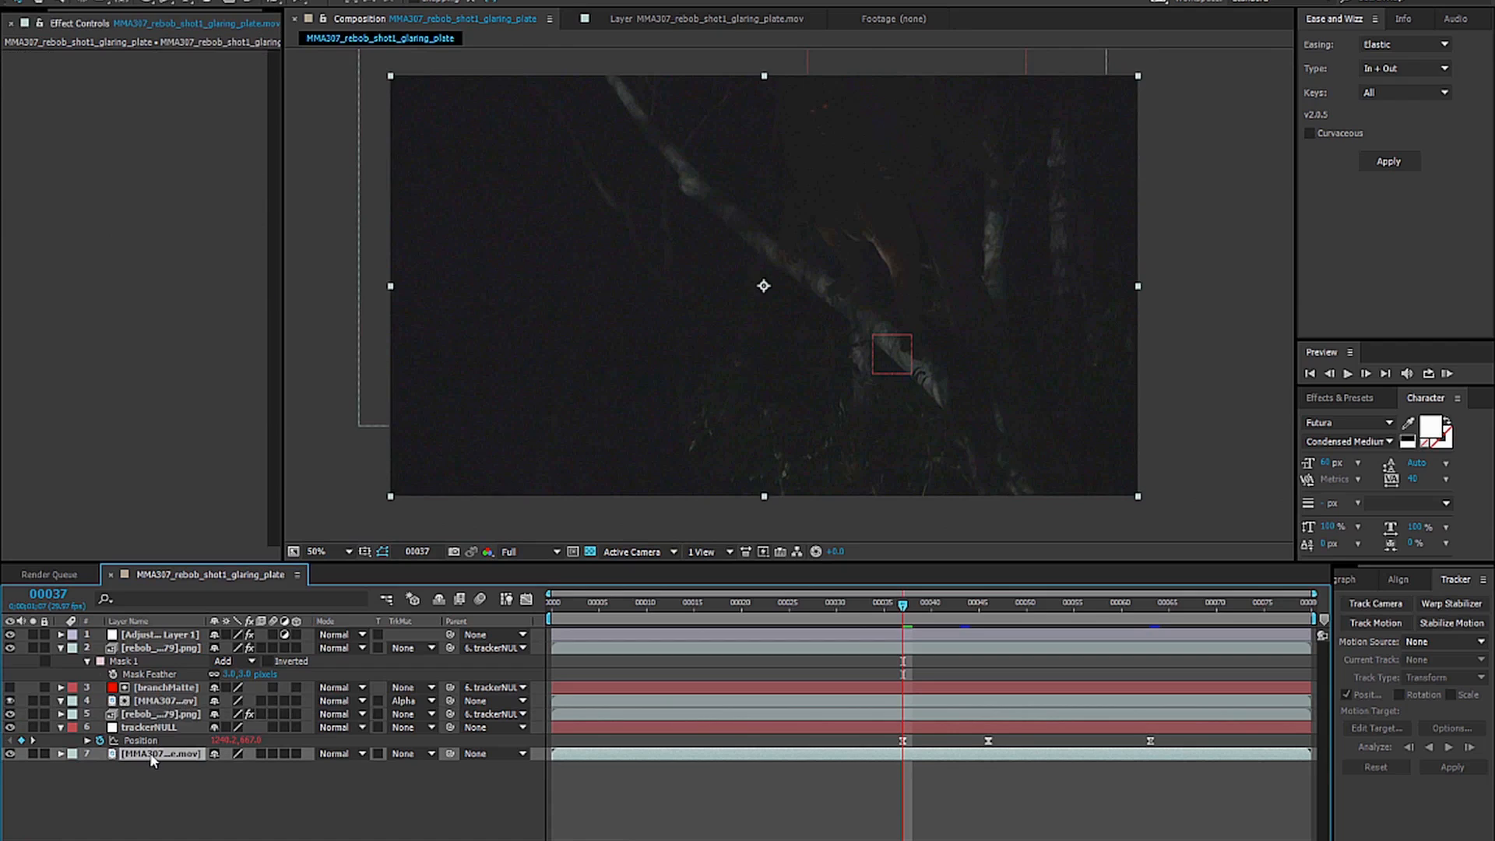
pyautogui.hotkey('ctrl', 'd')
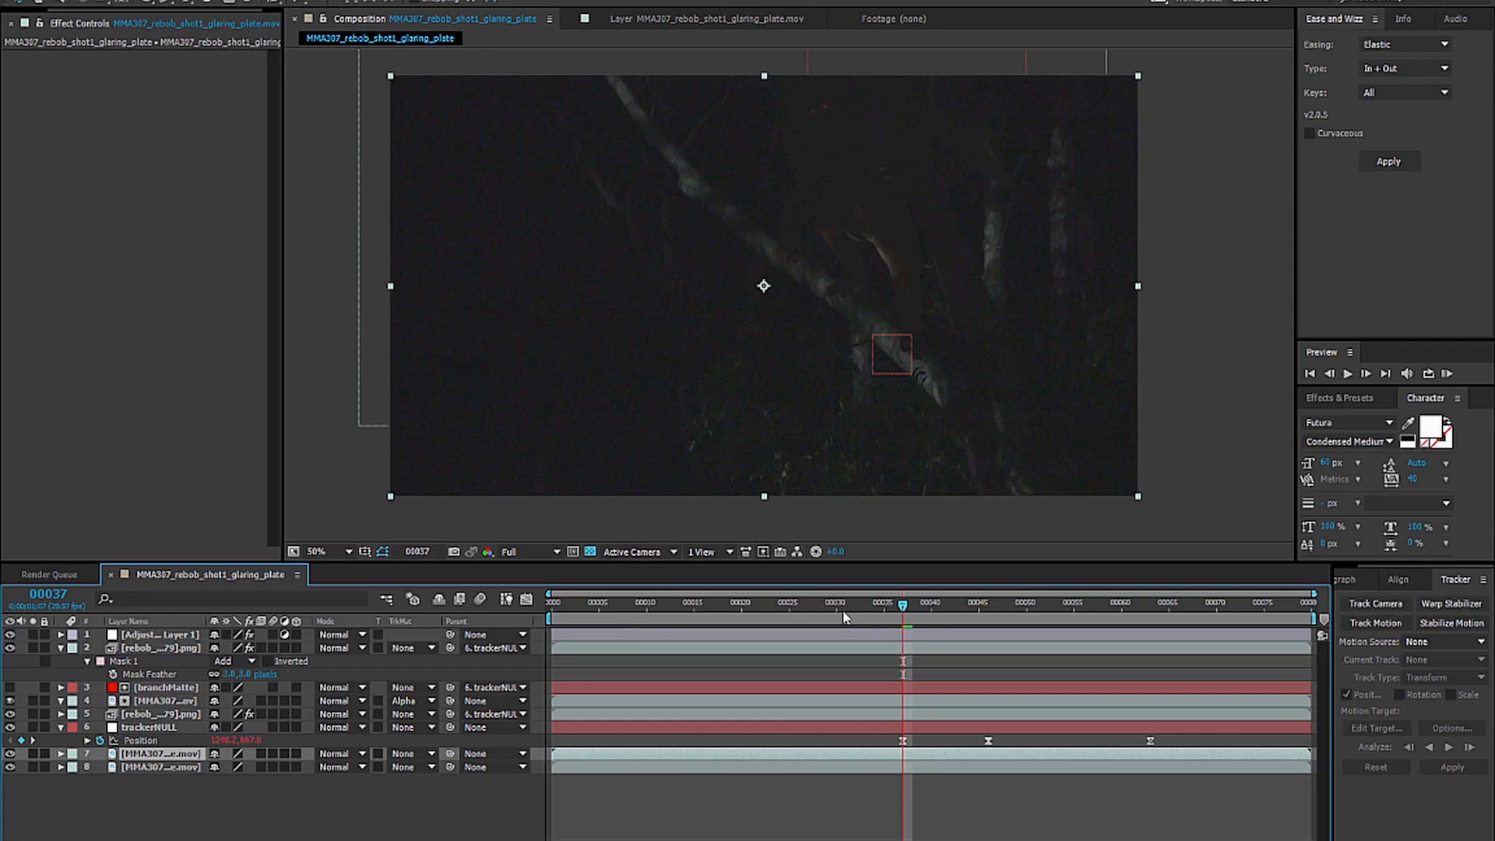
pyautogui.rightClick(166, 757)
pyautogui.moveTo(282, 236)
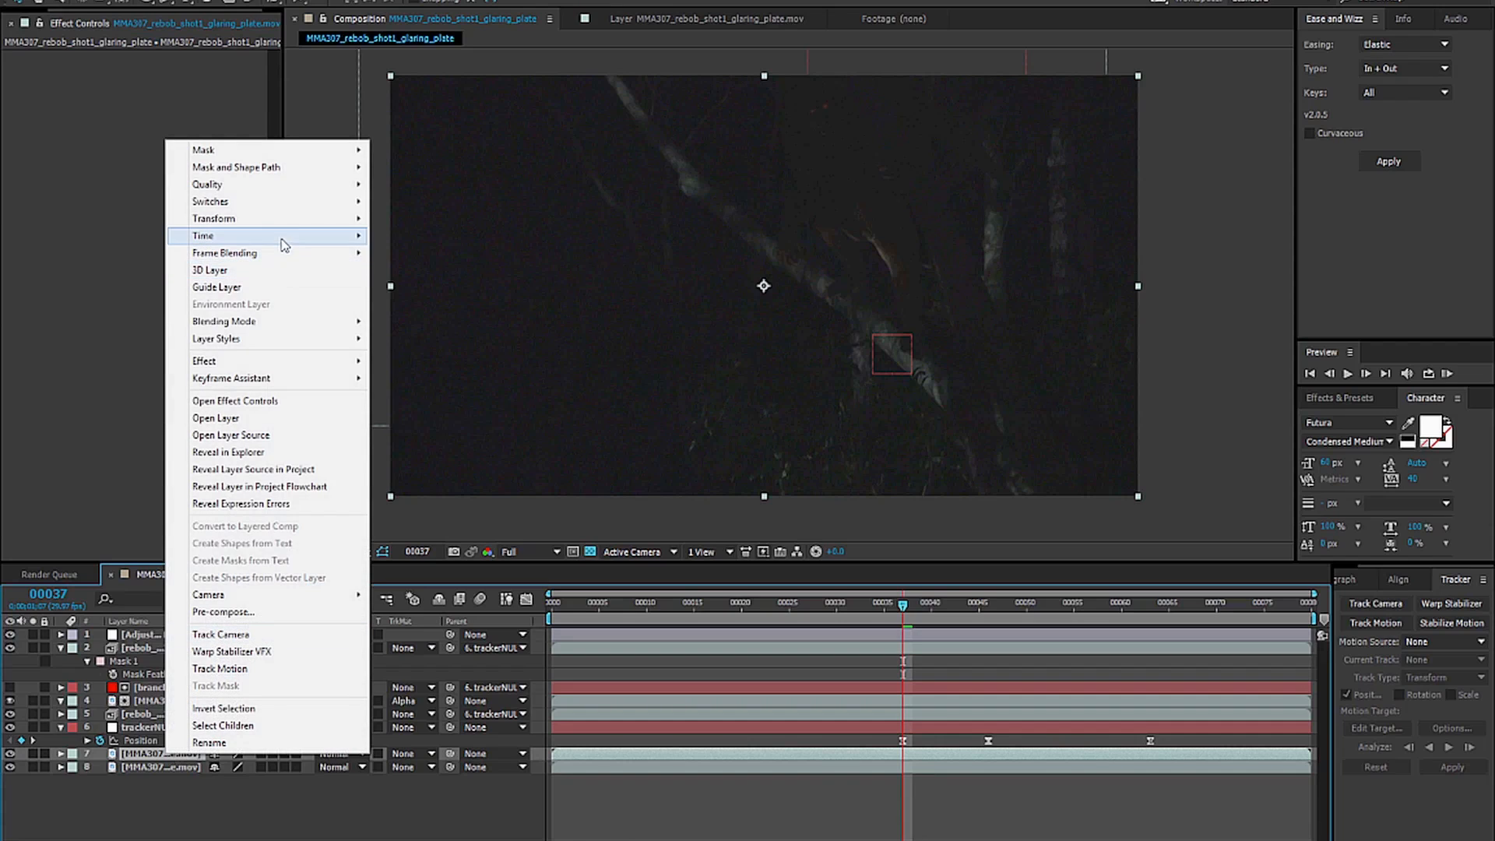
pyautogui.click(470, 296)
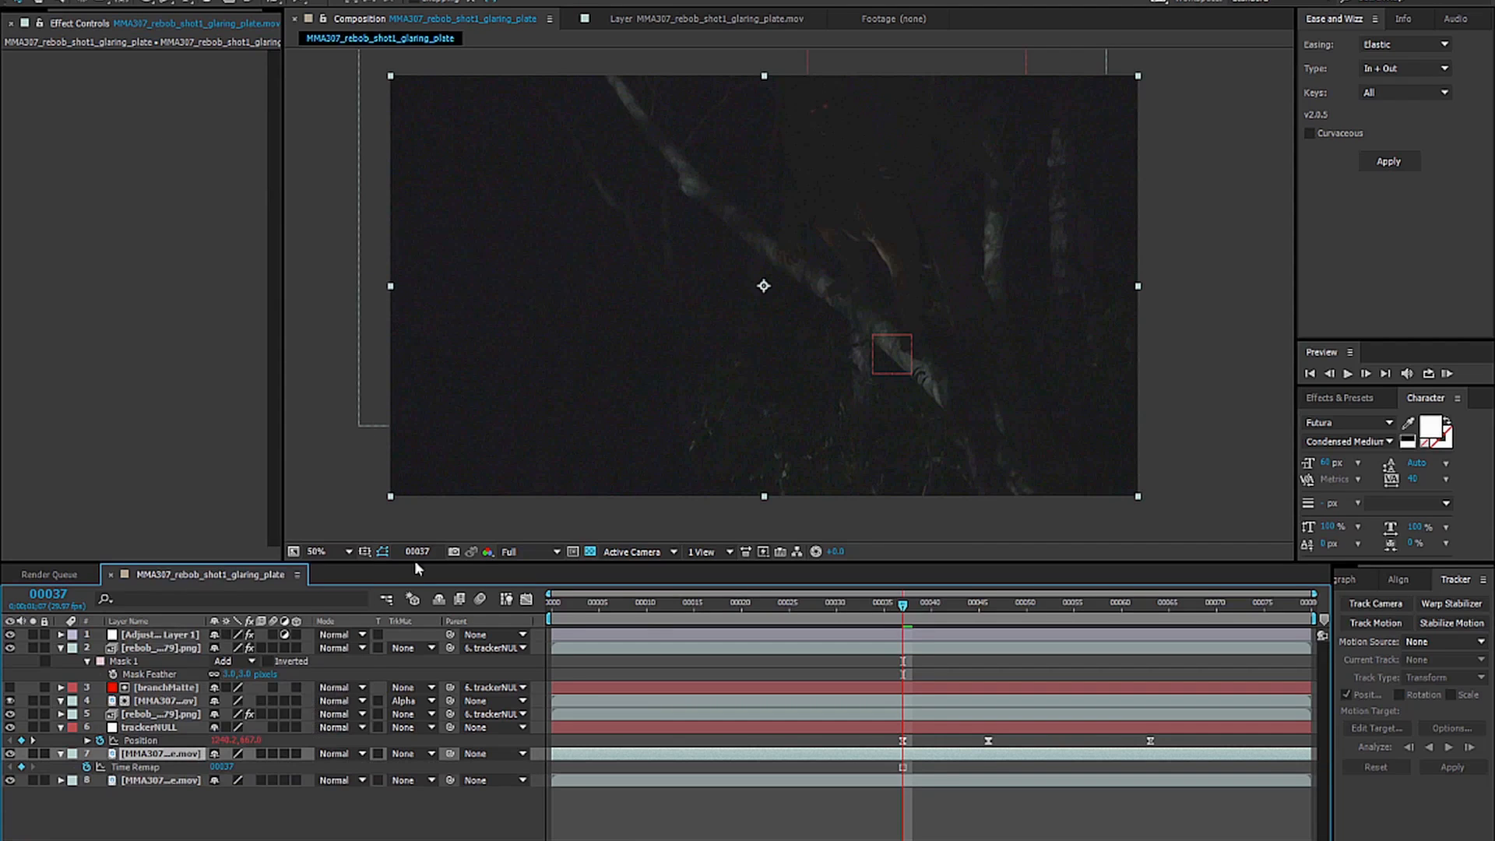
# Hide the trackerNULL layer for a clear close view of the creature and the branch.
pyautogui.moveTo(543, 283); pyautogui.dragTo(733, 234)
pyautogui.moveTo(726, 318); pyautogui.dragTo(959, 346)
pyautogui.press('.')
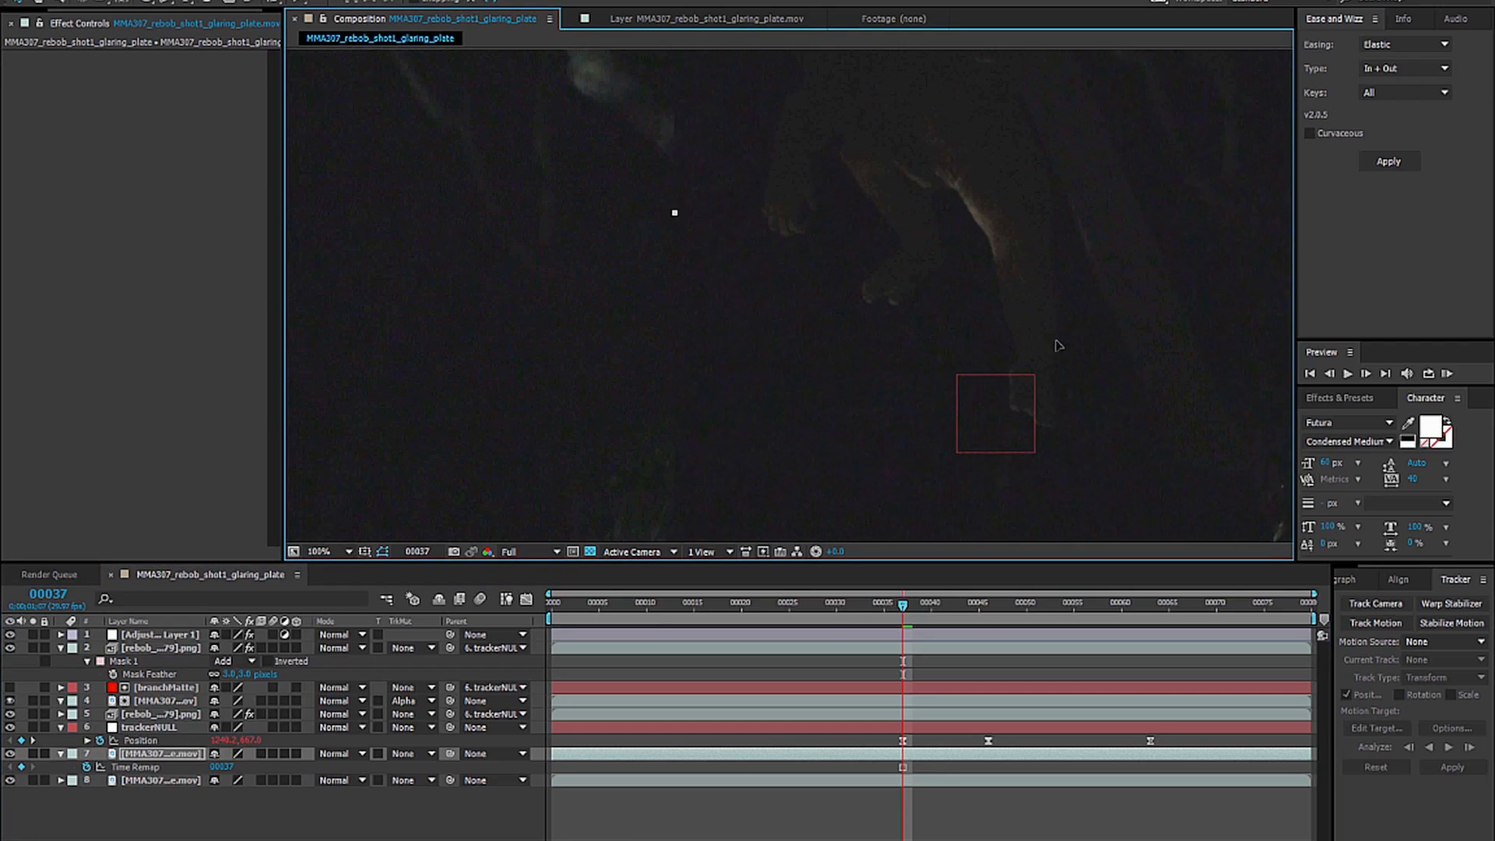
pyautogui.moveTo(1096, 333); pyautogui.dragTo(909, 291)
pyautogui.press('.')
pyautogui.moveTo(730, 272); pyautogui.dragTo(692, 276)
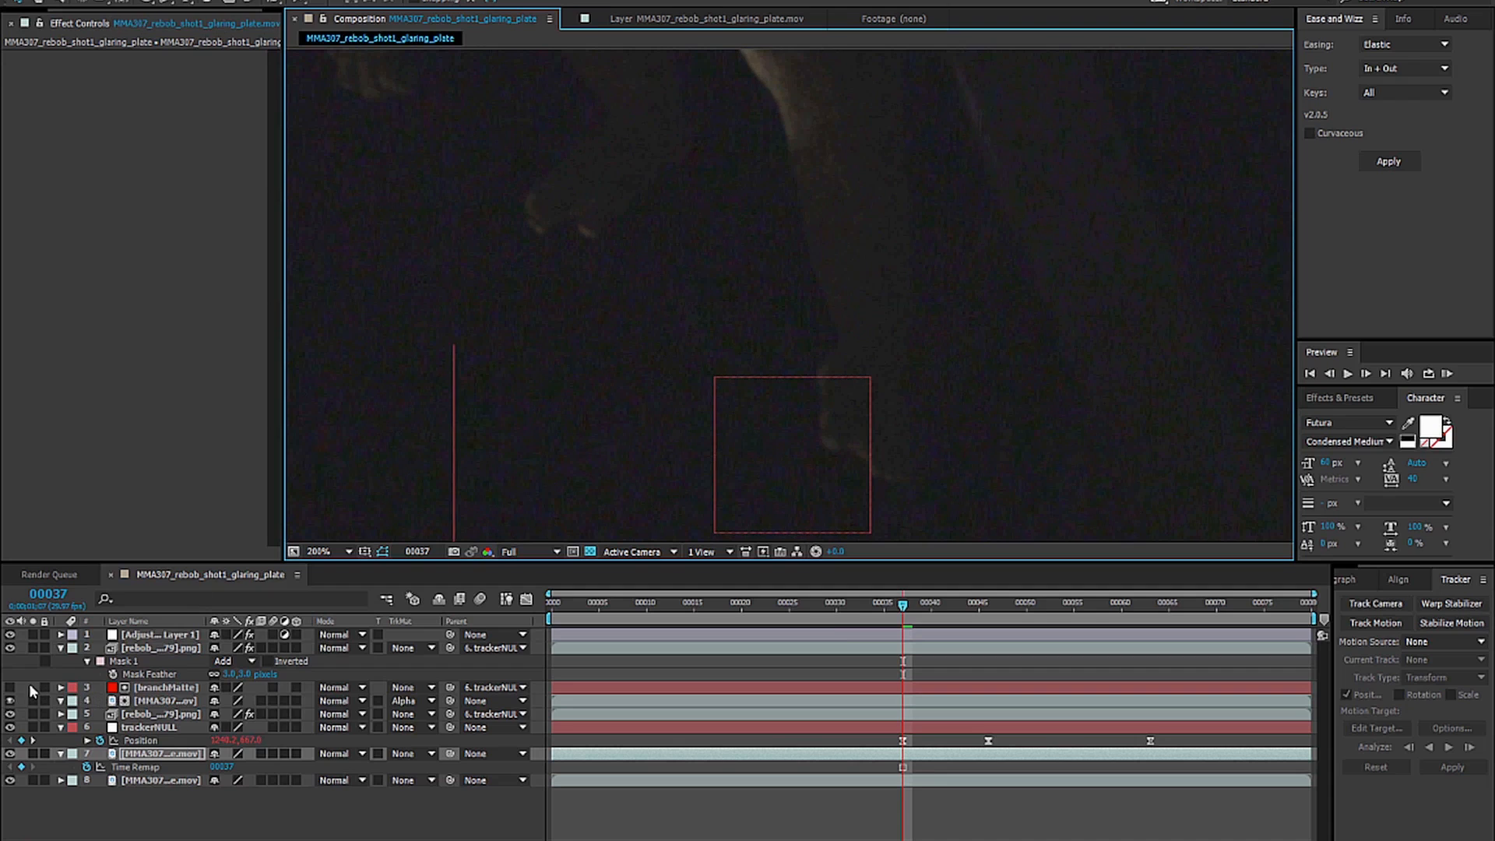
pyautogui.click(9, 728)
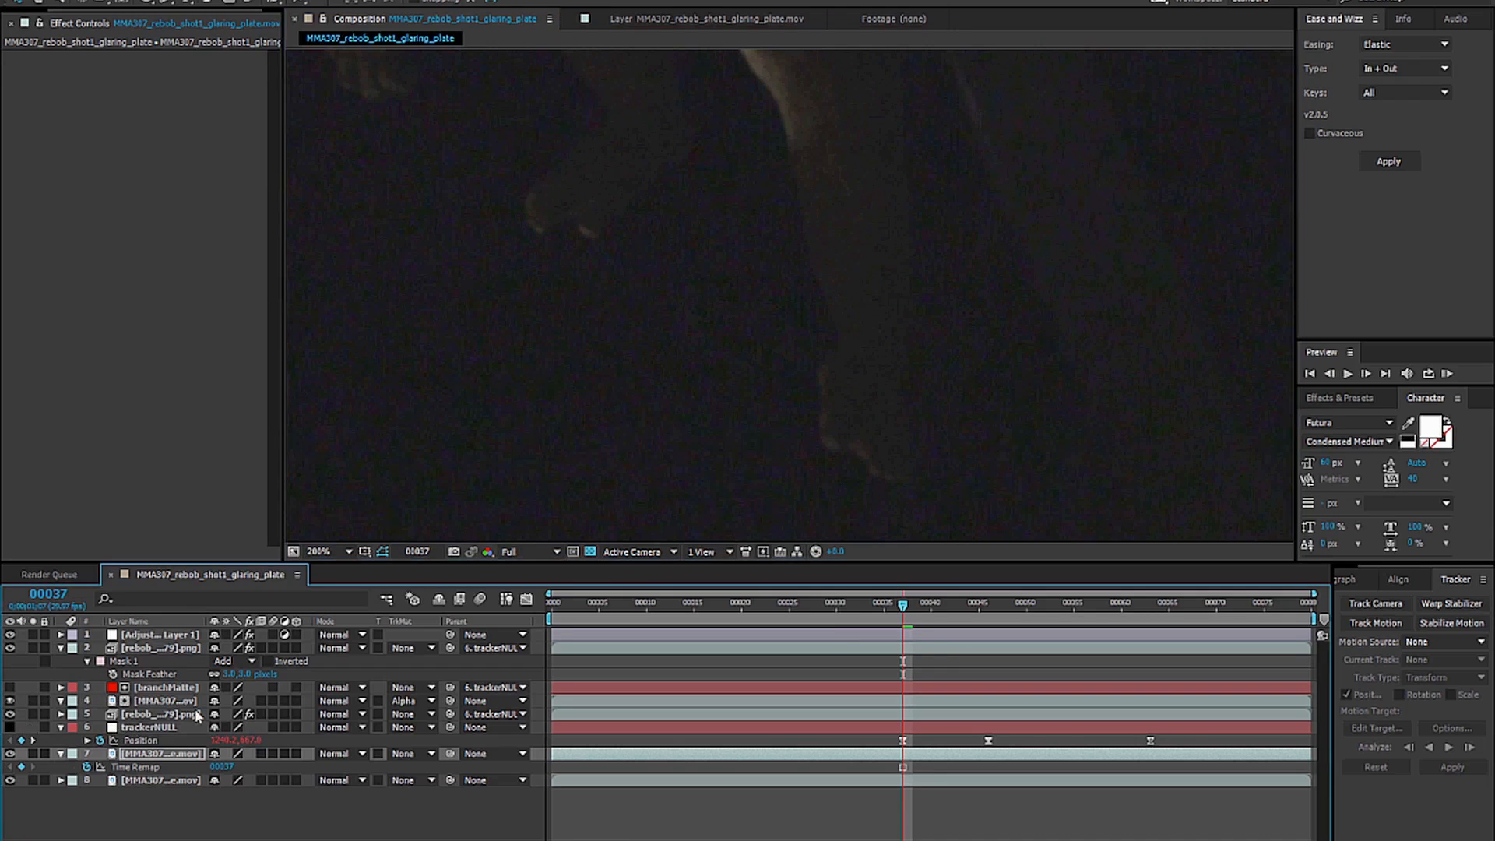
# Draw a closed, rounded Pen mask on the frozen plate copy around the dark patch on the lower part of the branch.
pyautogui.moveTo(865, 389); pyautogui.dragTo(732, 307)
pyautogui.click(709, 339)
pyautogui.click(713, 380)
pyautogui.click(726, 370)
pyautogui.click(737, 376)
pyautogui.click(748, 381)
pyautogui.click(776, 397)
pyautogui.click(807, 401)
pyautogui.moveTo(814, 350); pyautogui.dragTo(803, 333)
pyautogui.click(708, 293)
# Draw a second closed Pen mask on the frozen plate copy around the dark patch farther up the branch.
pyautogui.moveTo(540, 142); pyautogui.dragTo(483, 306)
pyautogui.click(584, 299)
pyautogui.moveTo(505, 286); pyautogui.dragTo(573, 287)
pyautogui.click(584, 297)
pyautogui.moveTo(762, 429); pyautogui.dragTo(692, 265)
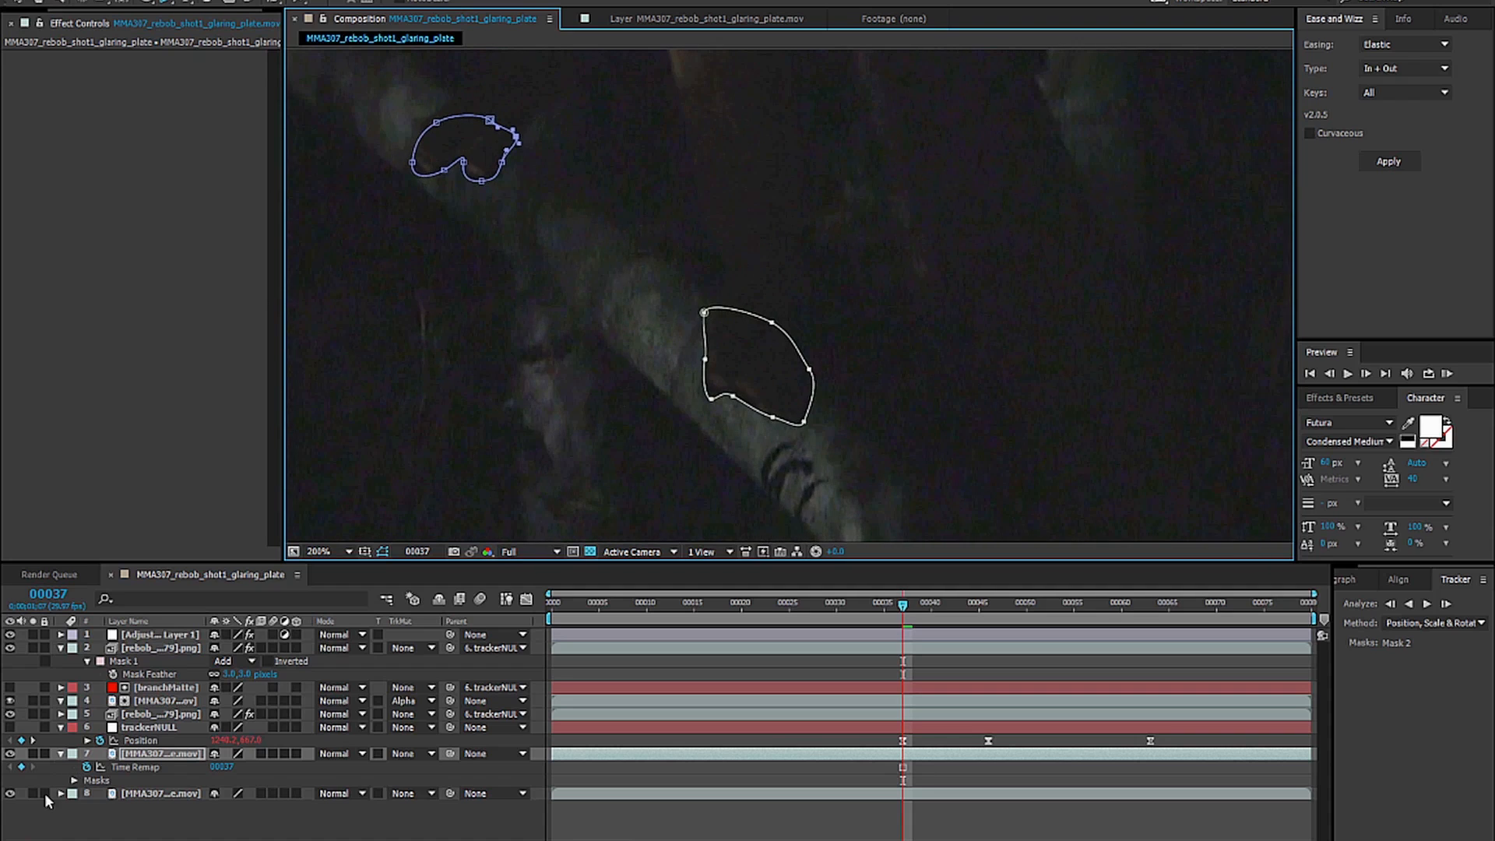
# Set the Mask Feather of both masks on the frozen plate copy to 8 pixels and check the whole frame.
pyautogui.click(157, 754)
pyautogui.press('f')
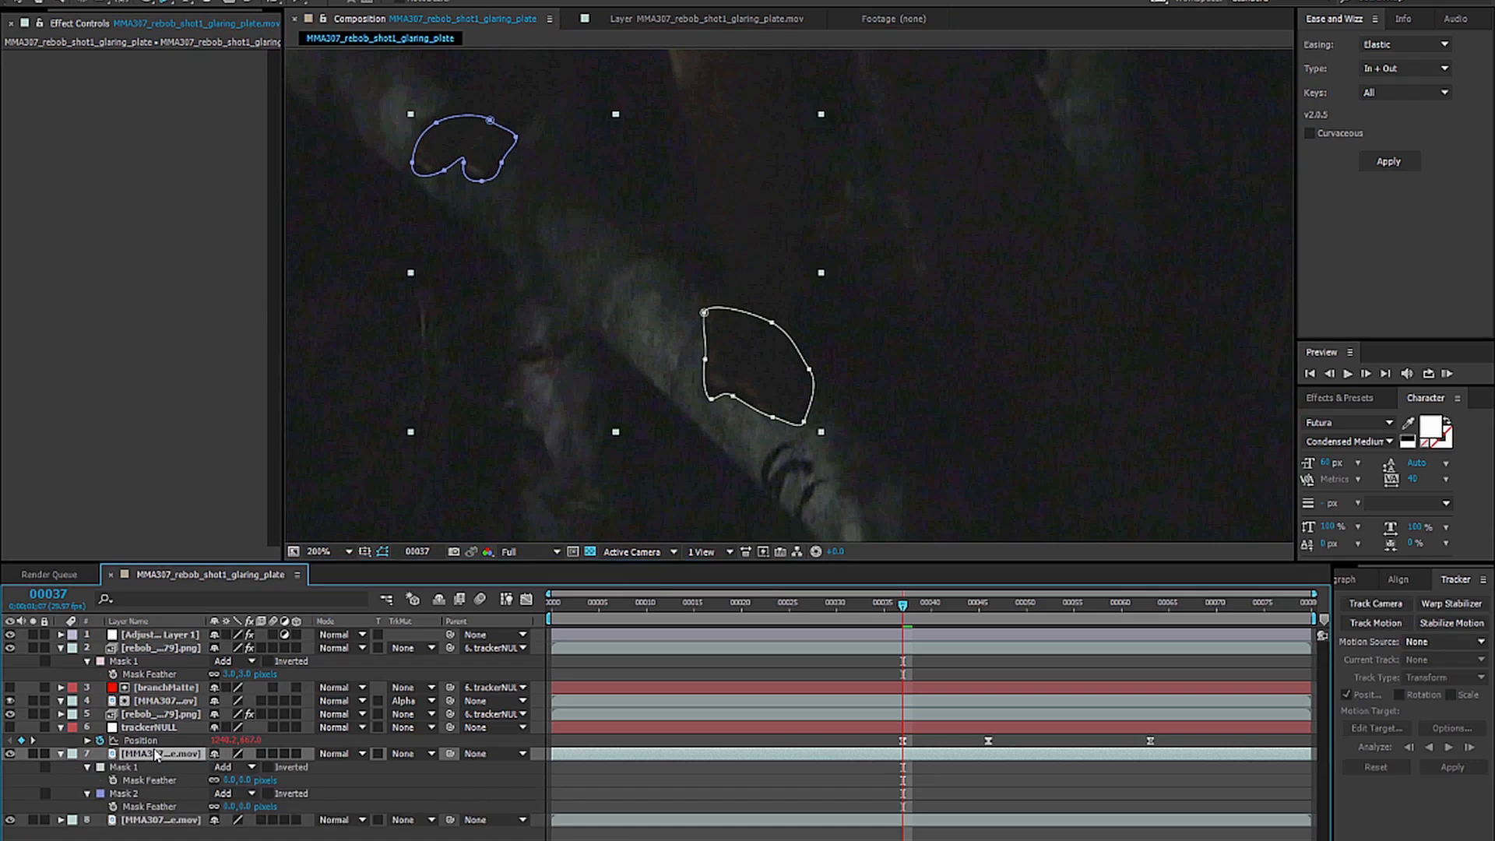
pyautogui.click(230, 780)
pyautogui.write('8')
pyautogui.click(232, 806)
pyautogui.write('8')
pyautogui.press('Return')
pyautogui.click(738, 791)
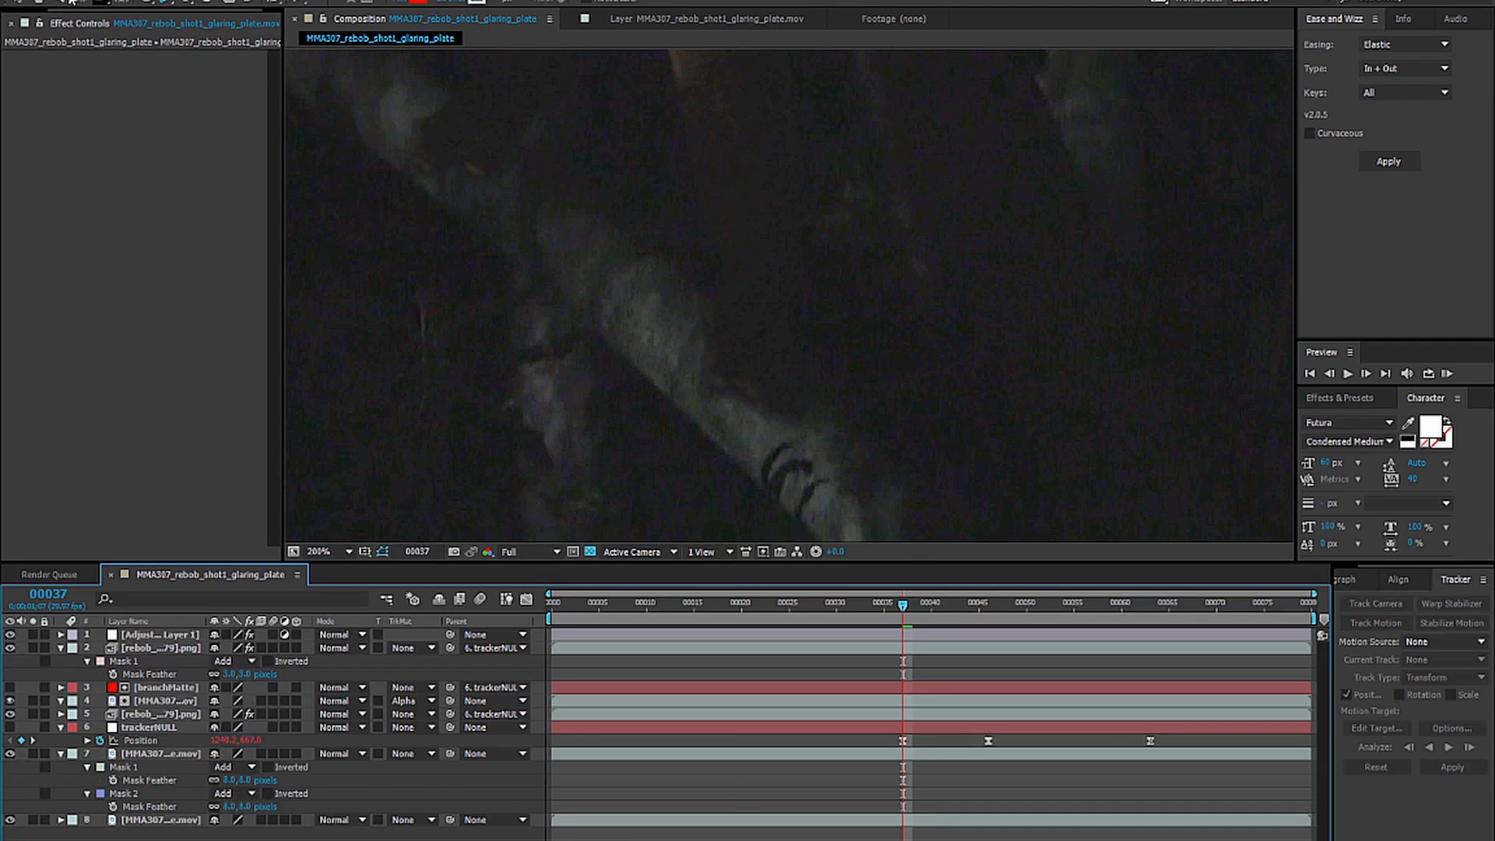
pyautogui.scroll(-4, 714, 243)
pyautogui.moveTo(806, 325); pyautogui.dragTo(846, 315)
pyautogui.scroll(-2, 623, 413)
pyautogui.scroll(2, 725, 386)
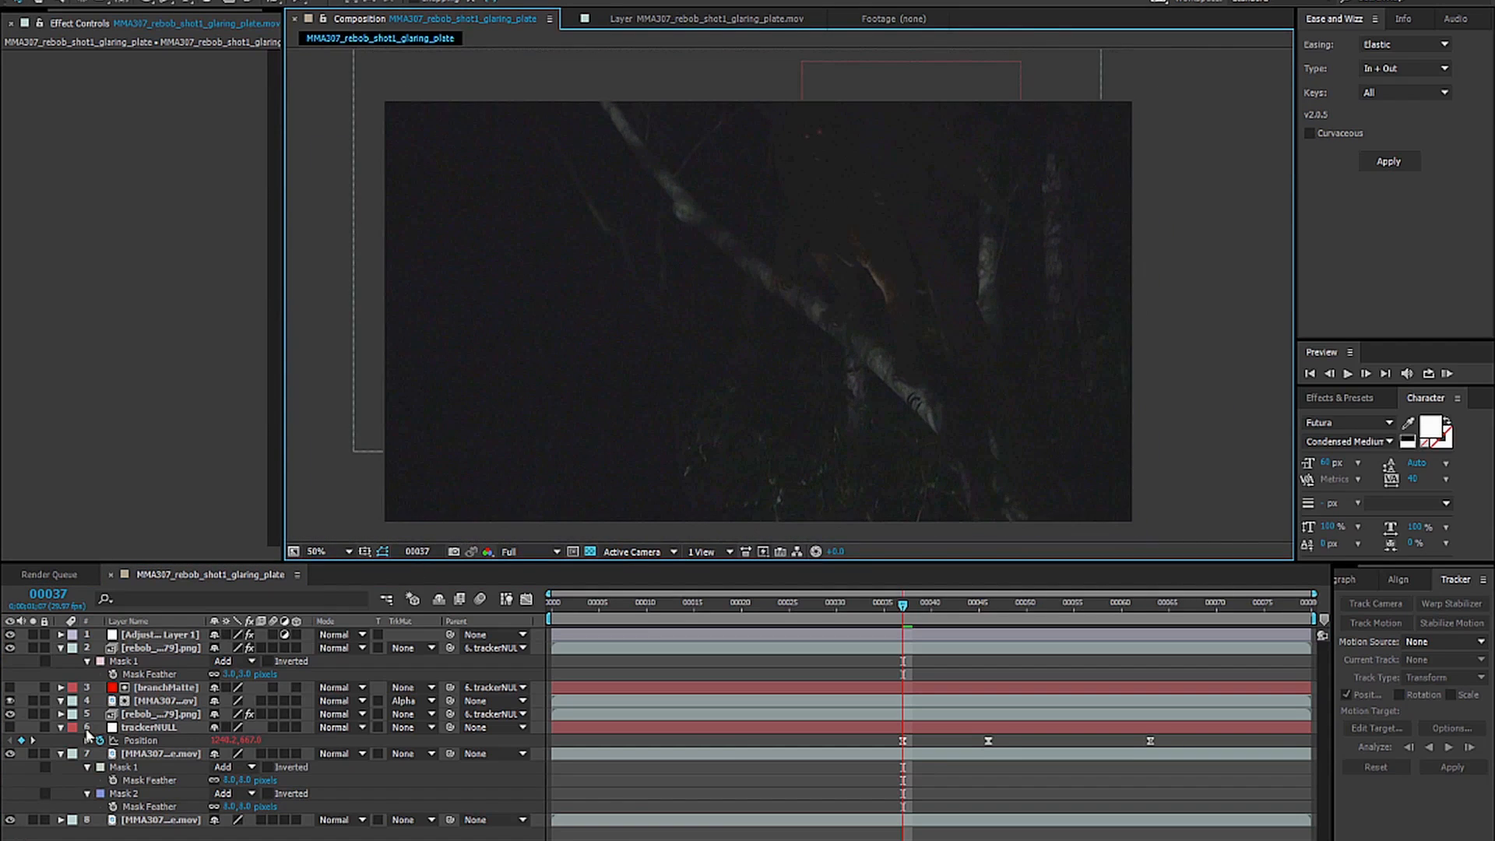
# Toggle the visibility of the masked frozen plate copy to compare the branch with and without the patches.
pyautogui.click(10, 754)
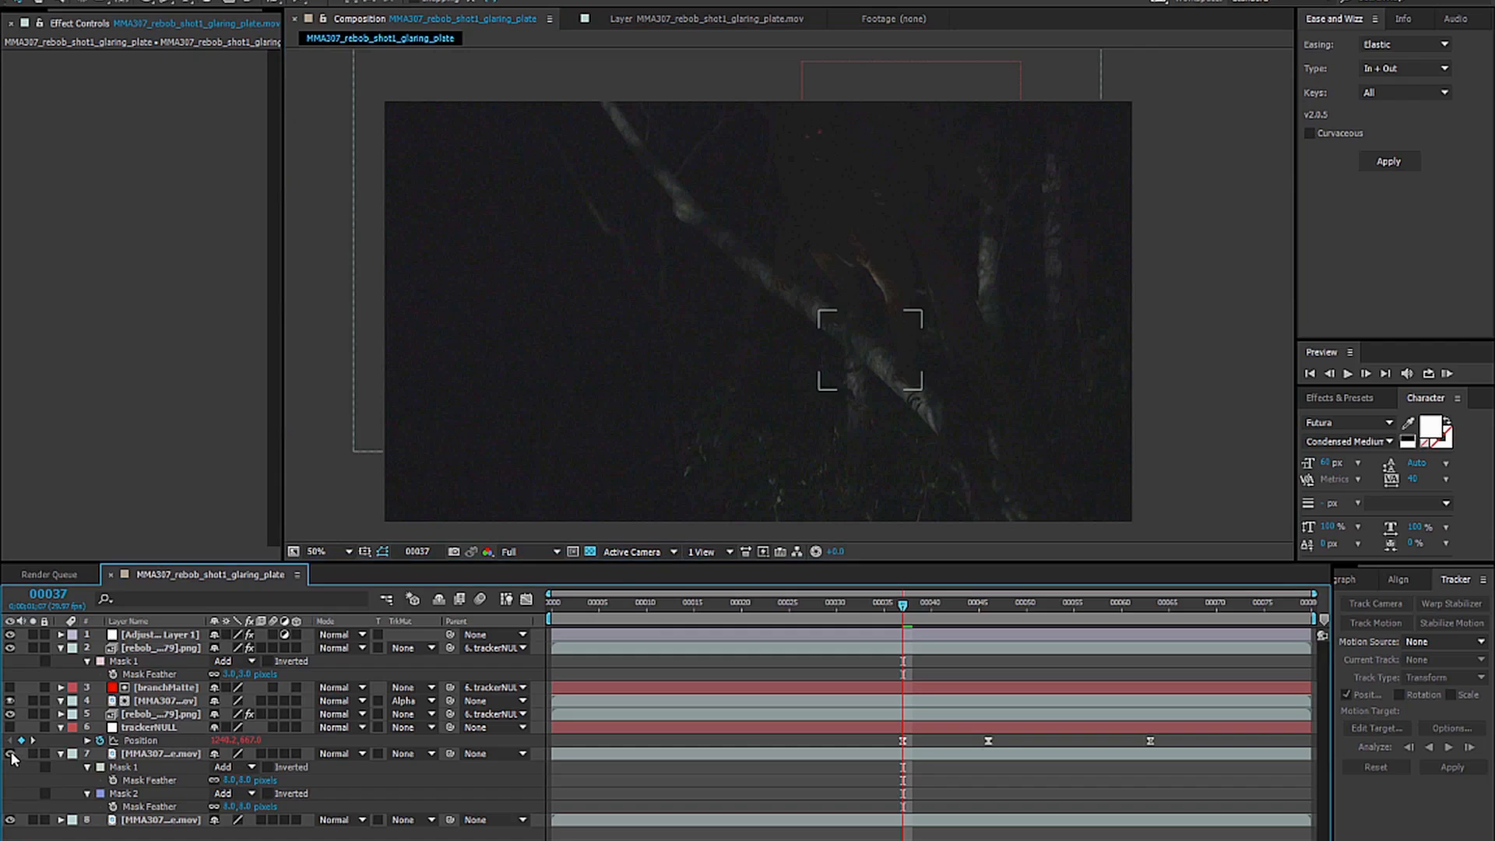
pyautogui.click(10, 754)
pyautogui.click(10, 754)
pyautogui.click(10, 754)
pyautogui.click(10, 754)
pyautogui.click(10, 754)
pyautogui.click(10, 754)
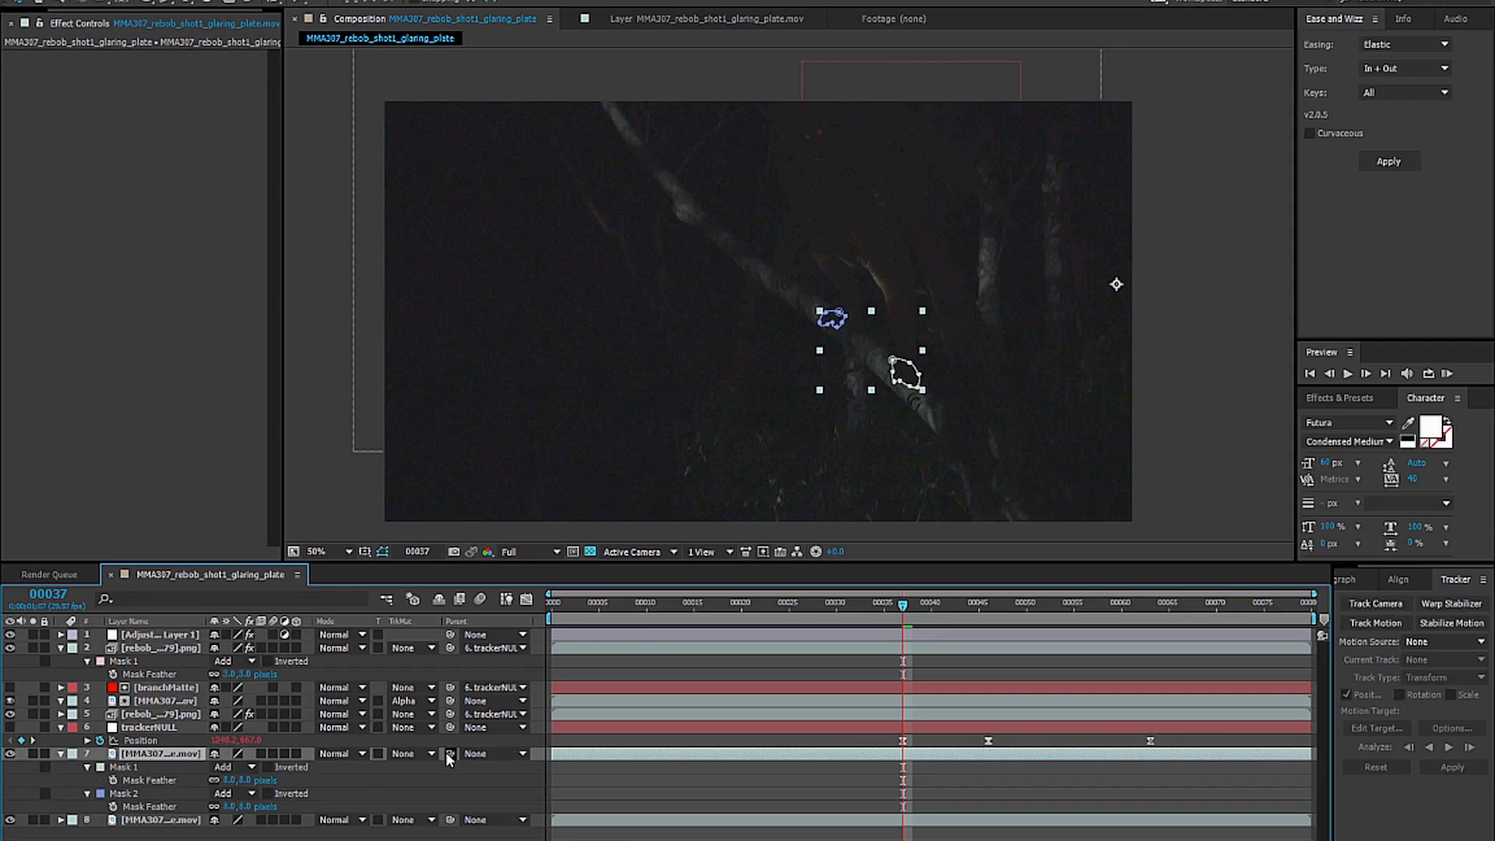
# Parent the masked frozen plate copy to the trackerNULL layer and preview the shot from ten frames earlier.
pyautogui.moveTo(451, 756); pyautogui.dragTo(179, 732)
pyautogui.click(849, 770)
pyautogui.hotkey('shift', 'pageup')
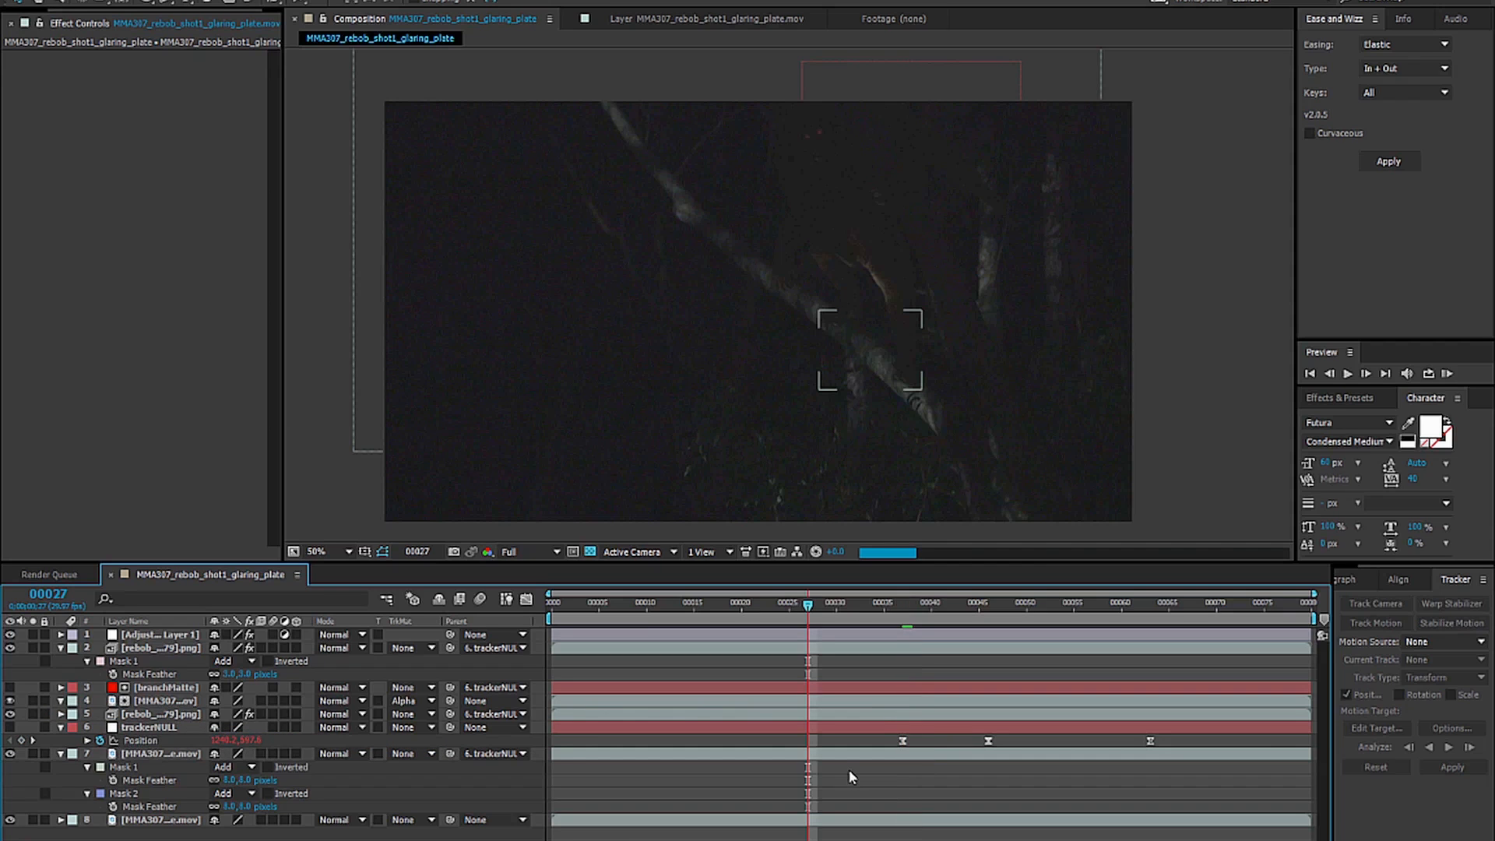
pyautogui.press('space')
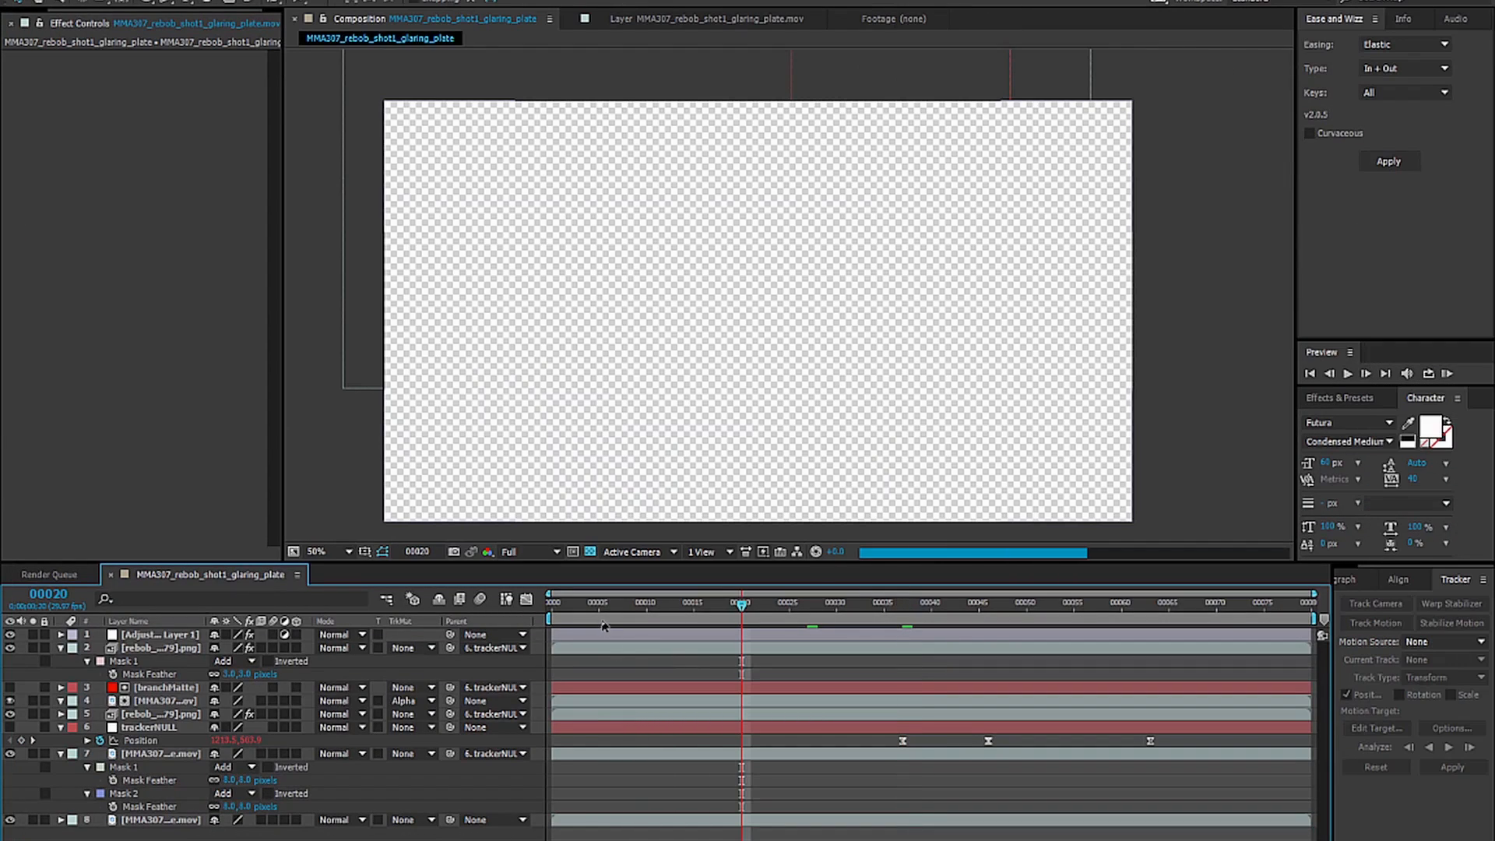
# Examine the branch and creature up close at frames 5 and 15 to check how the patches follow the plate.
pyautogui.click(600, 612)
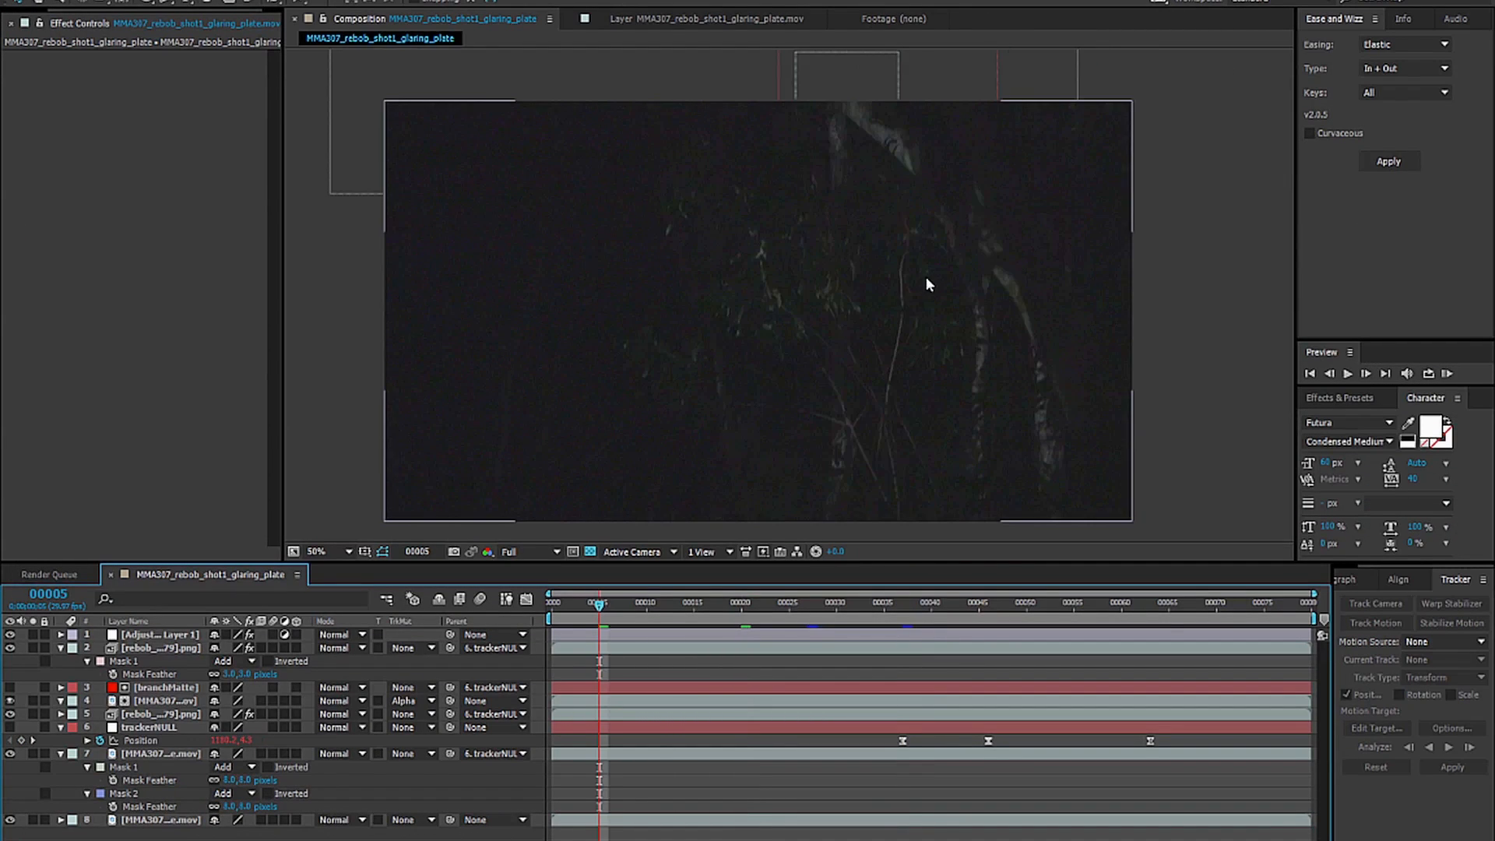
pyautogui.scroll(2, 938, 356)
pyautogui.moveTo(945, 369); pyautogui.dragTo(901, 398)
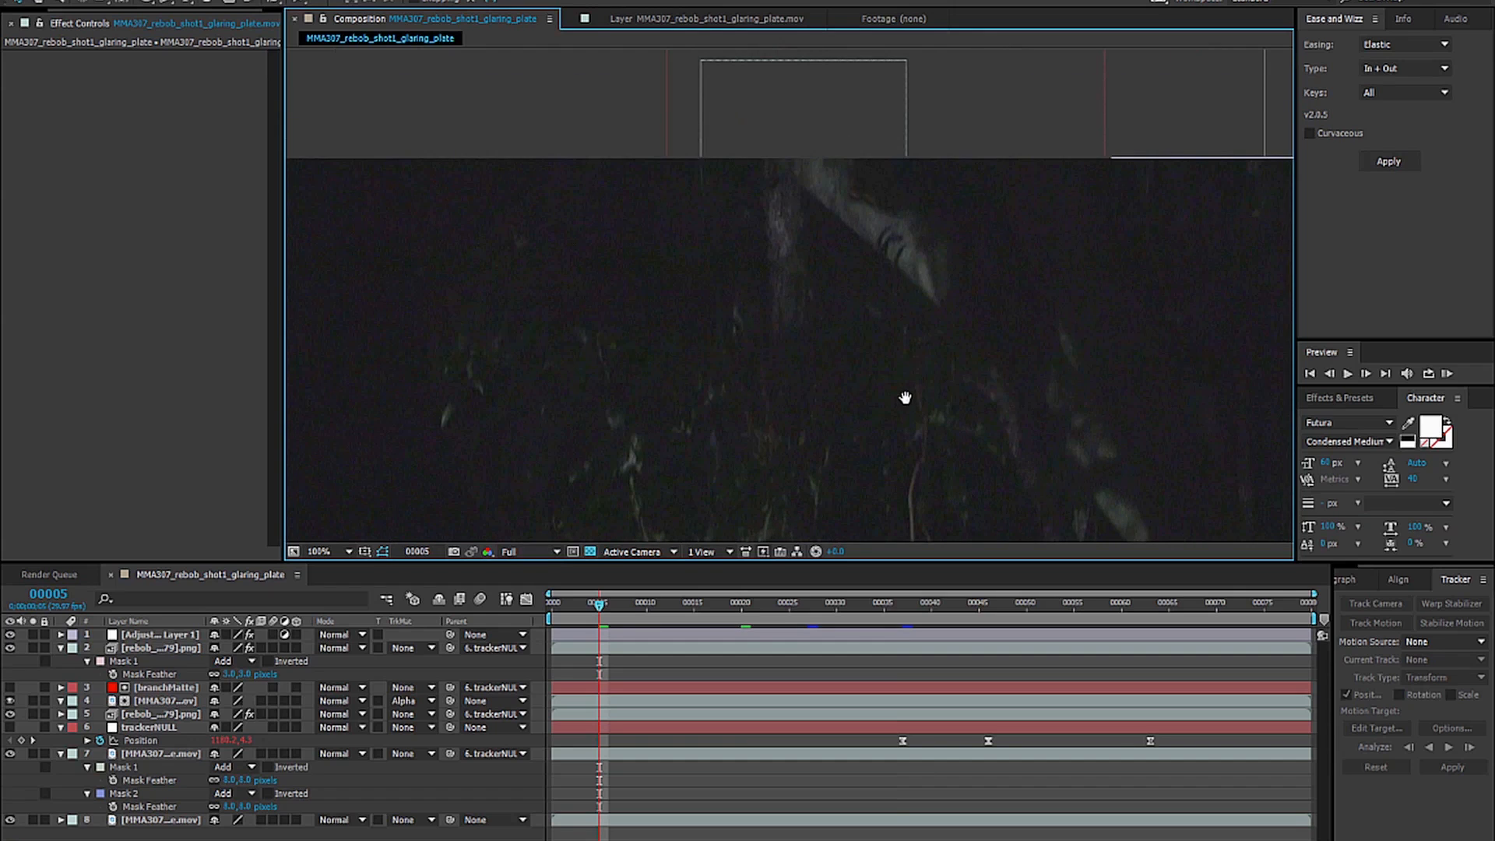
pyautogui.hotkey('shift', 'pagedown')
pyautogui.moveTo(986, 372); pyautogui.dragTo(966, 366)
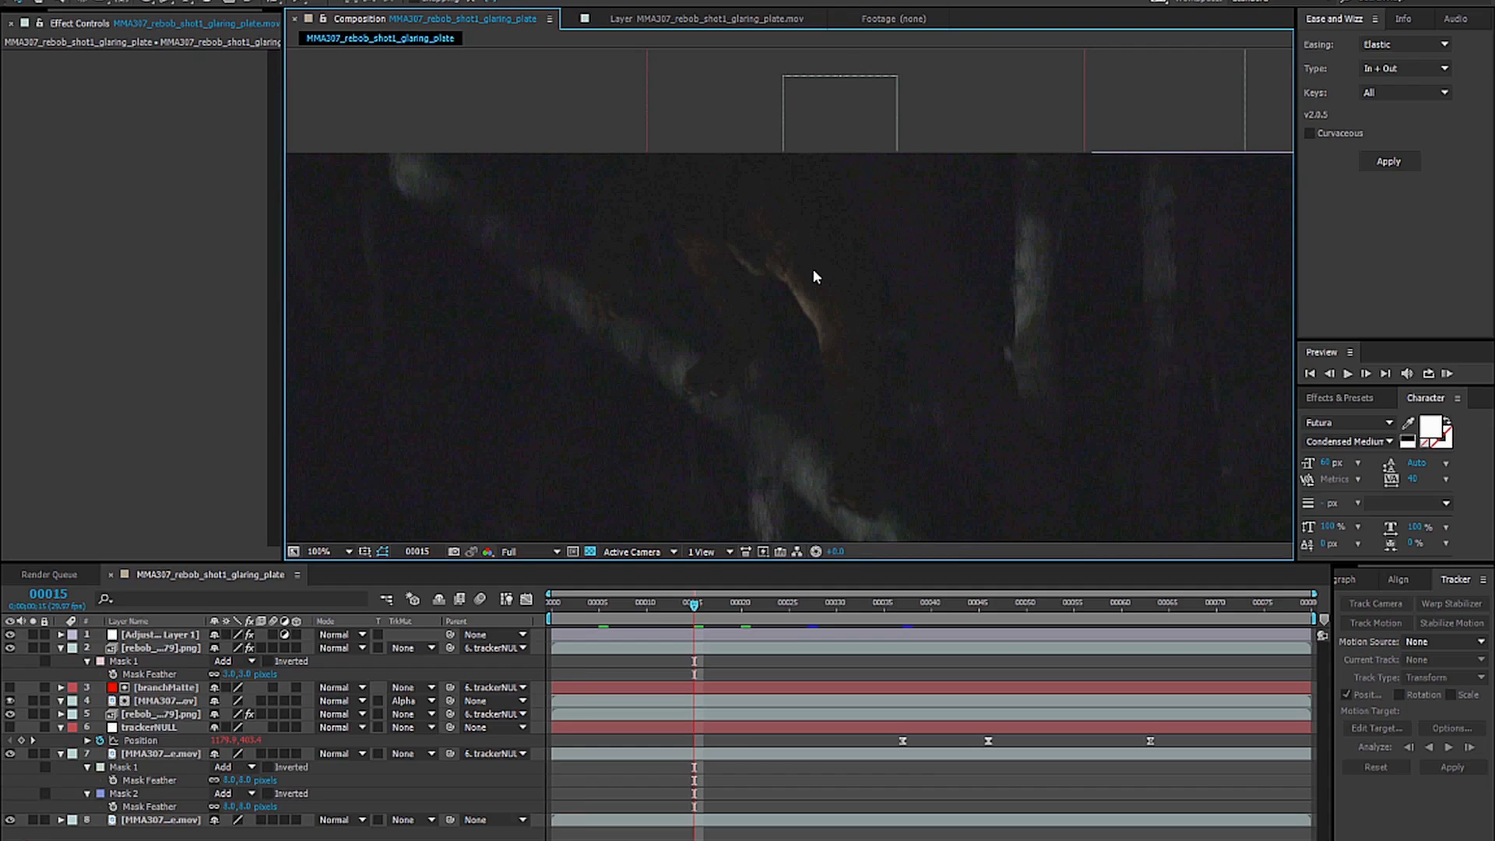
# Collapse the open properties of all layers in the timeline and clear the selection.
pyautogui.hotkey('ctrl', 'a')
pyautogui.click(61, 649)
pyautogui.click(193, 793)
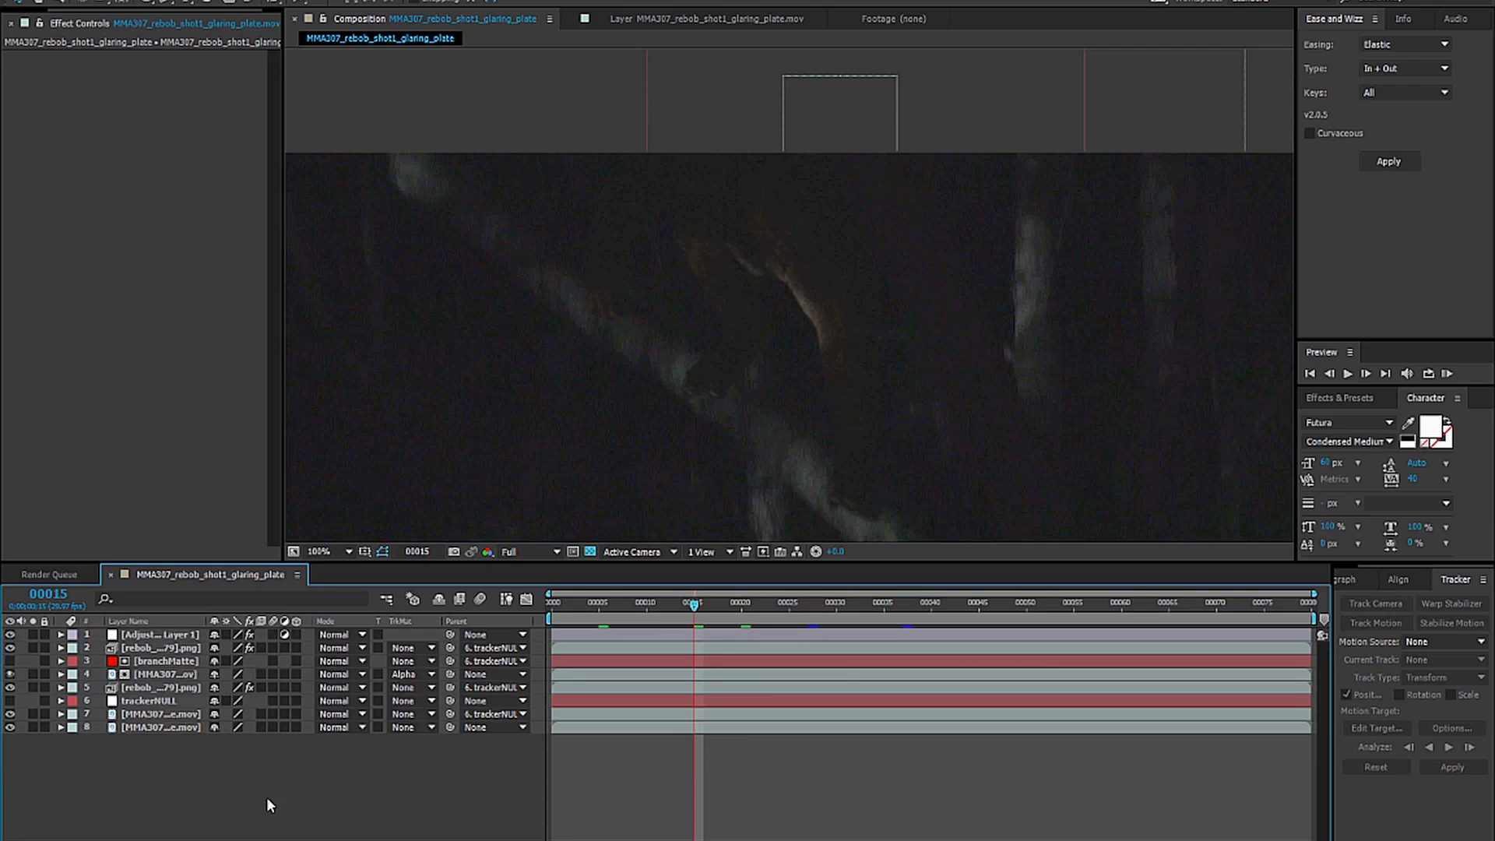
# Add a Directional Blur effect to the lower rebob creature layer and place it between Fast Blur and Add Grain.
pyautogui.click(160, 648)
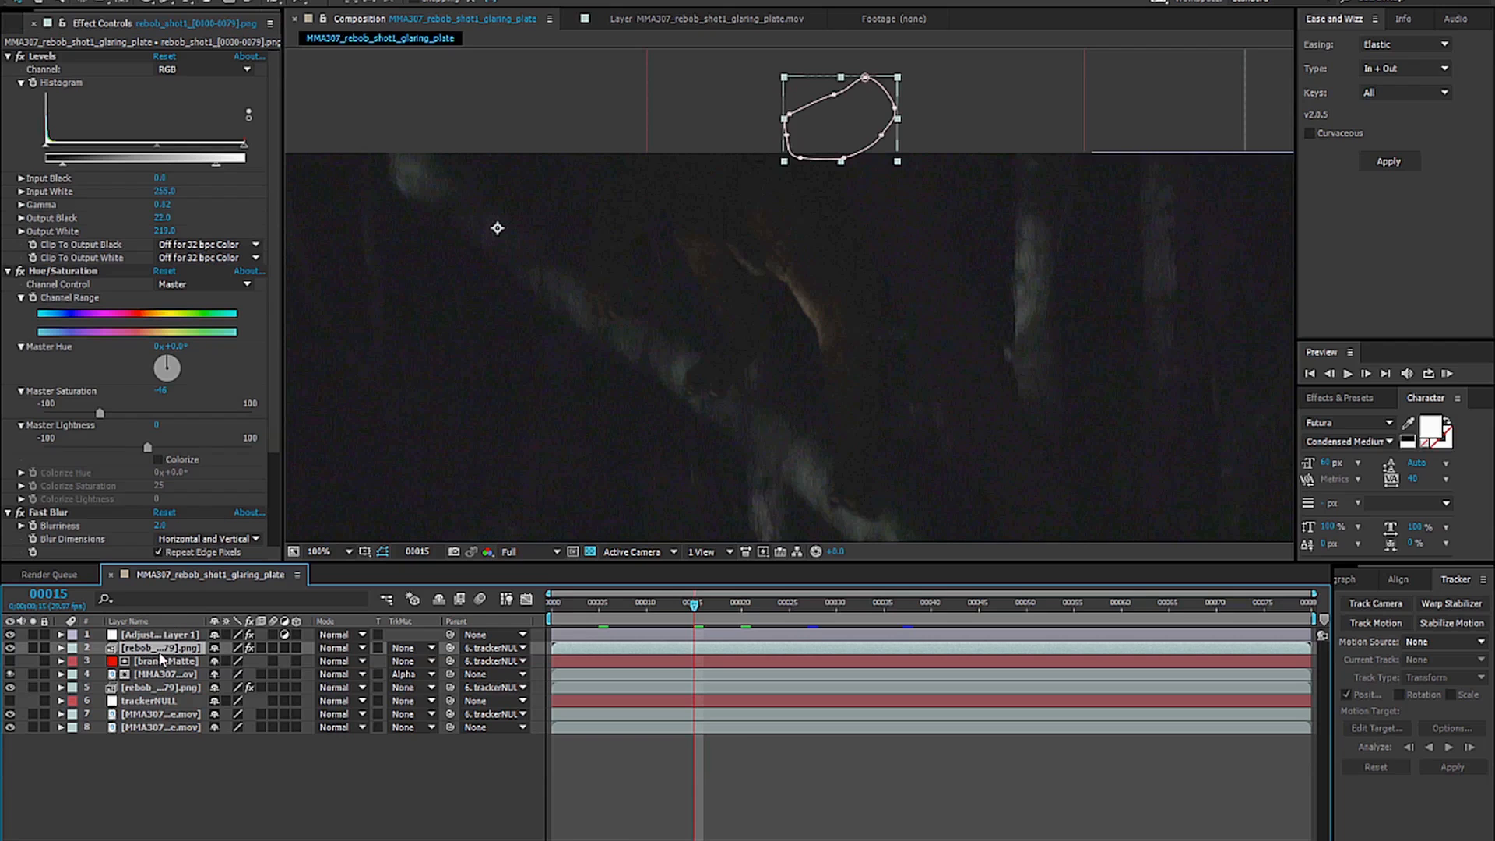
pyautogui.click(155, 688)
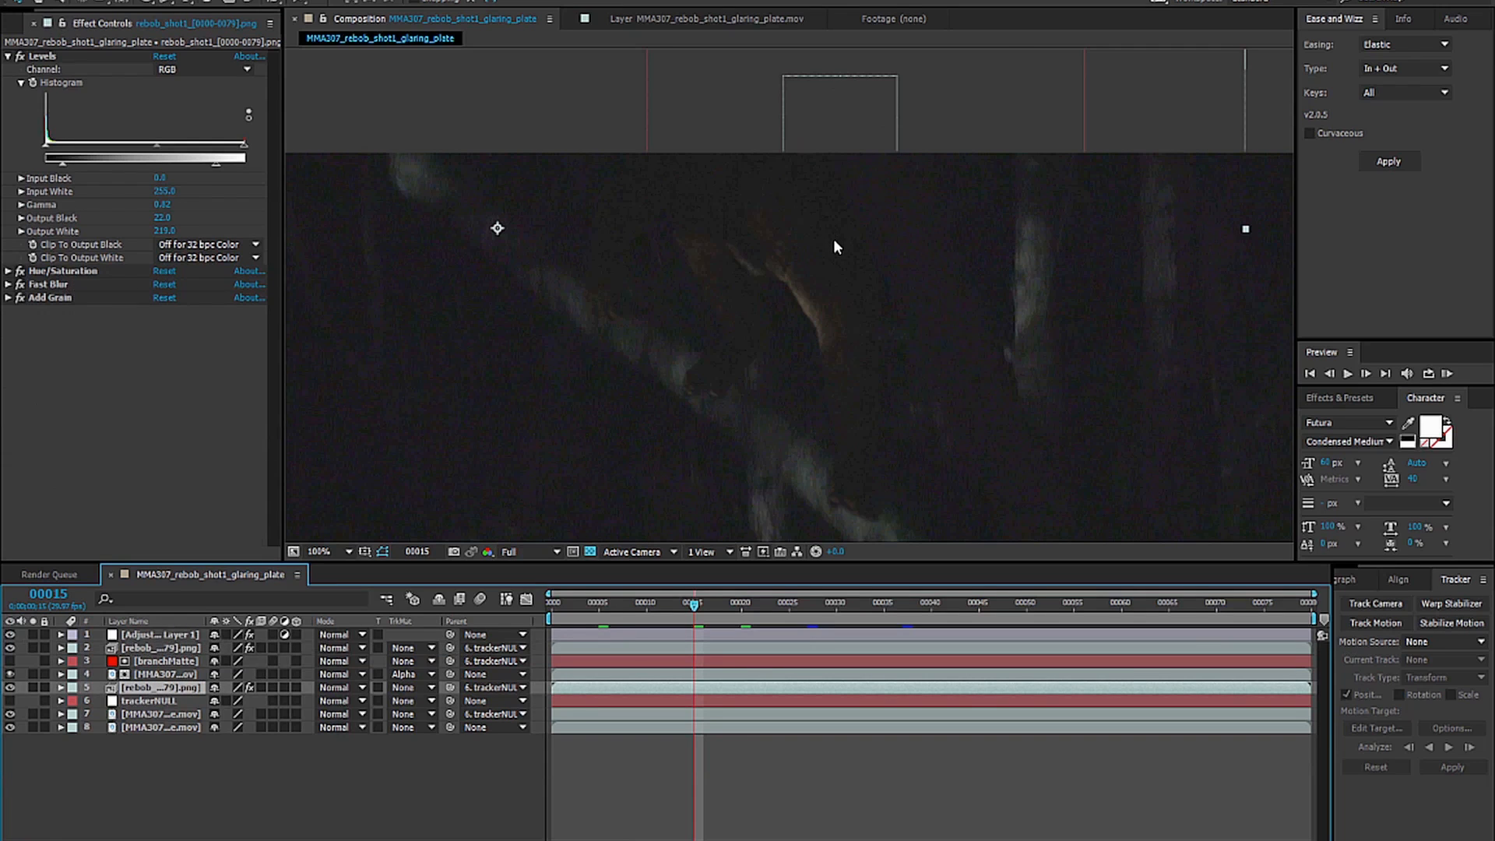
pyautogui.press(',')
pyautogui.scroll(1, 824, 272)
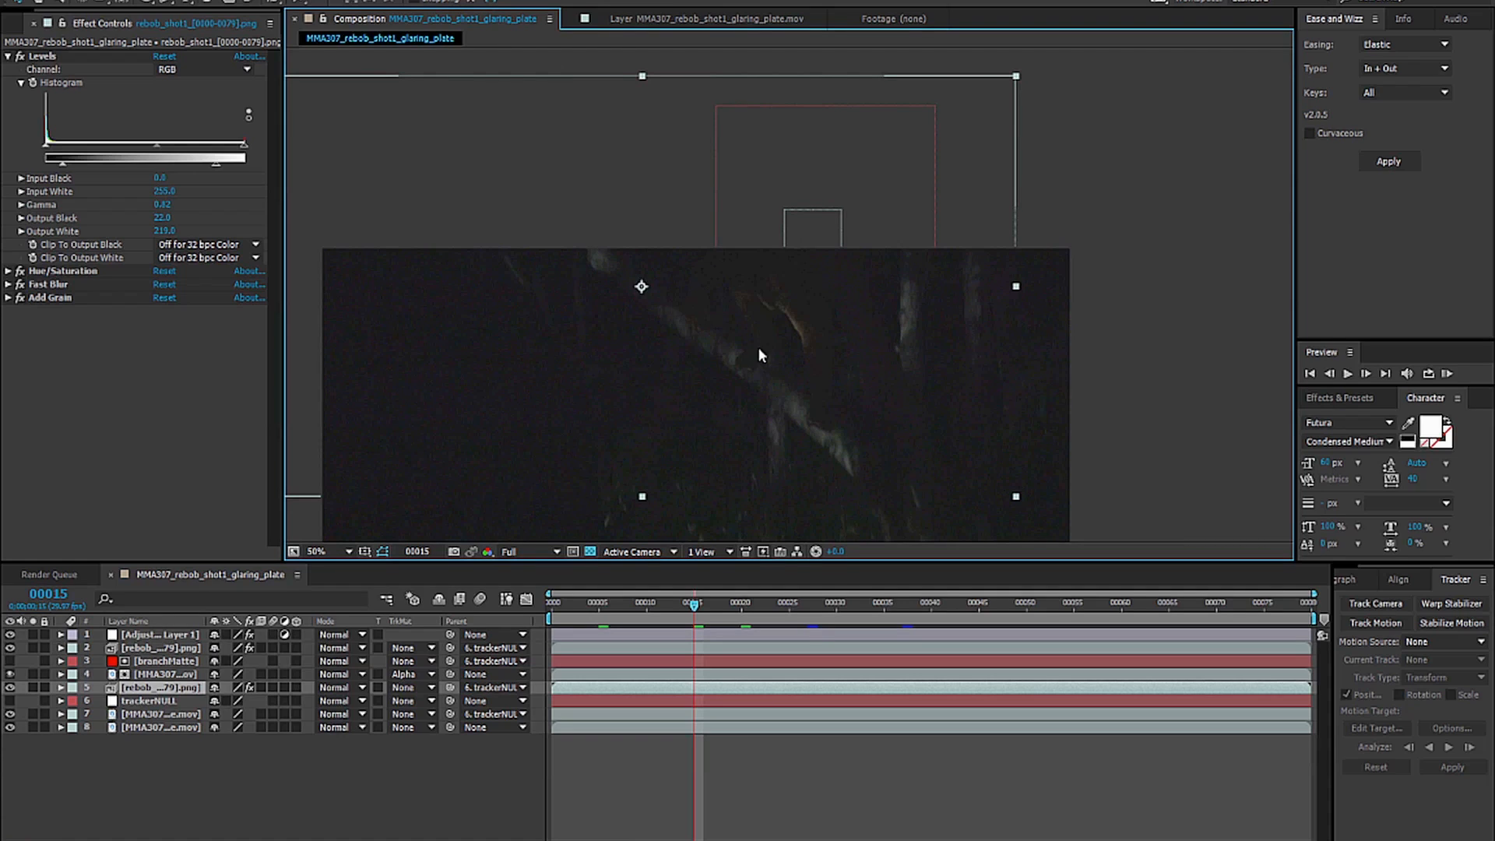
pyautogui.click(158, 0)
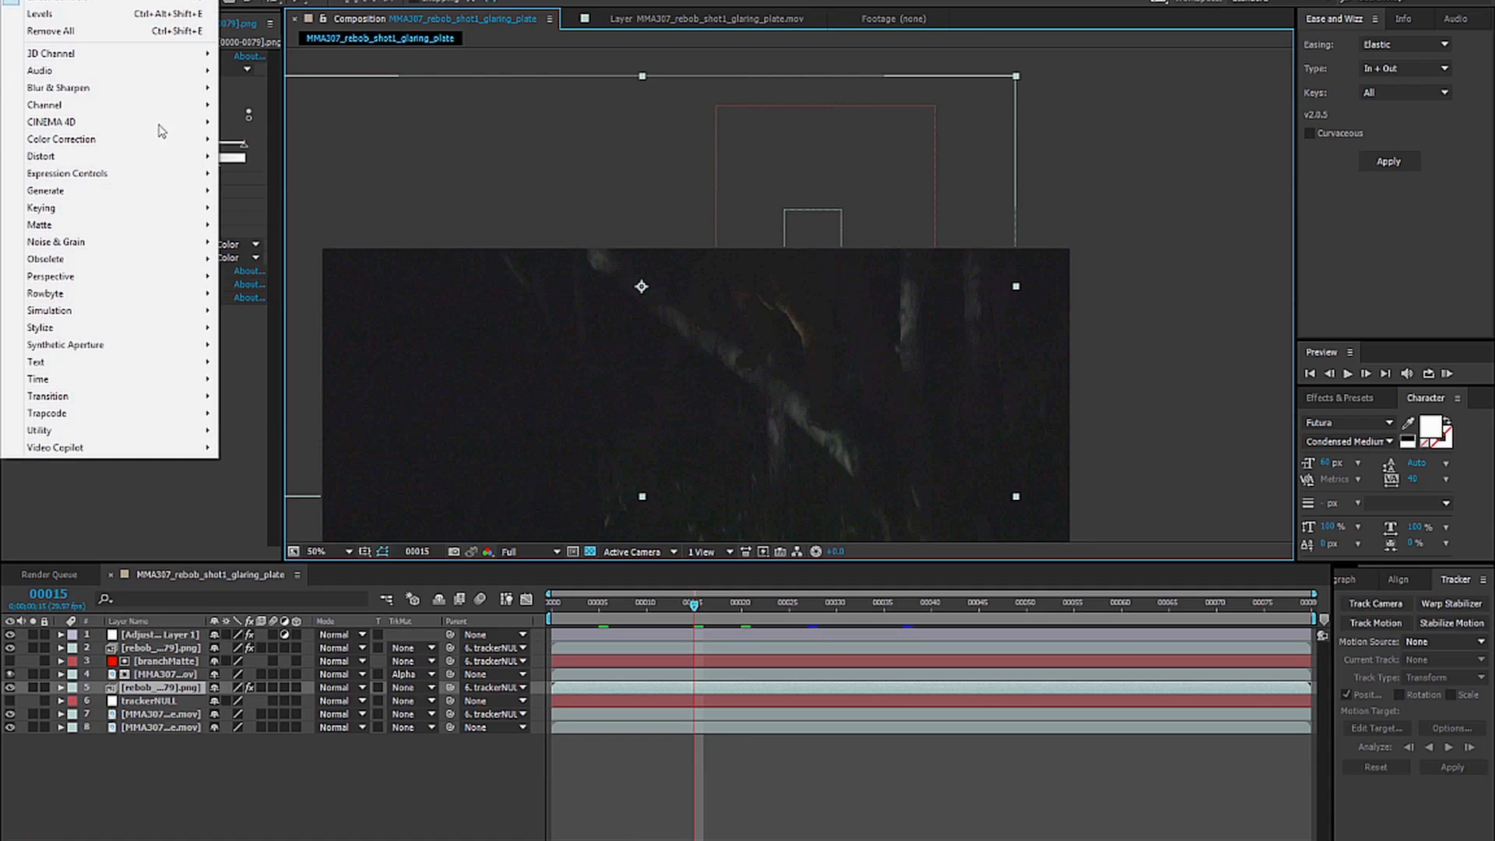
pyautogui.moveTo(187, 88)
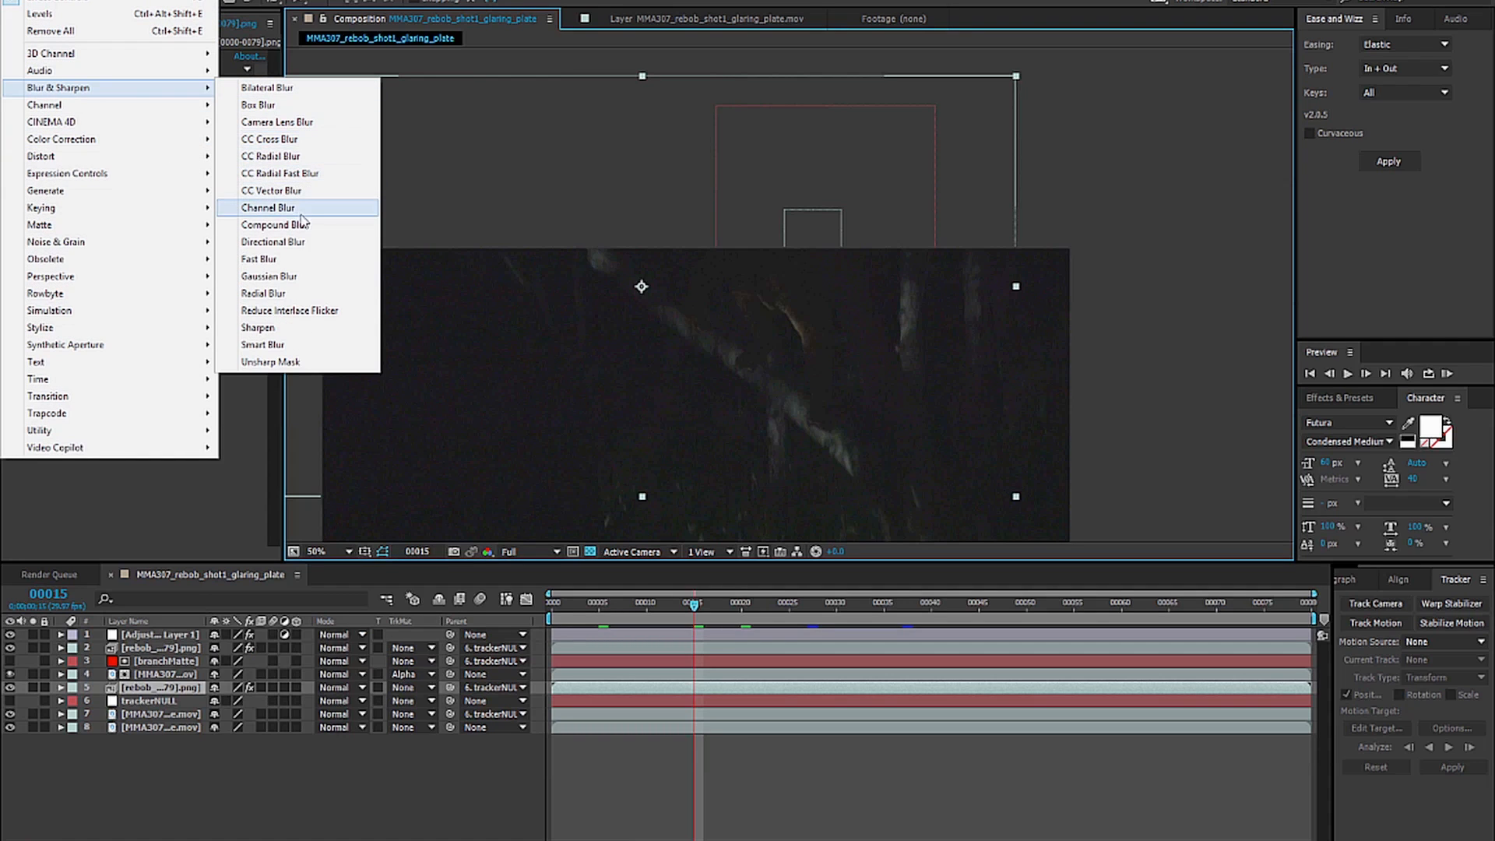
pyautogui.click(297, 245)
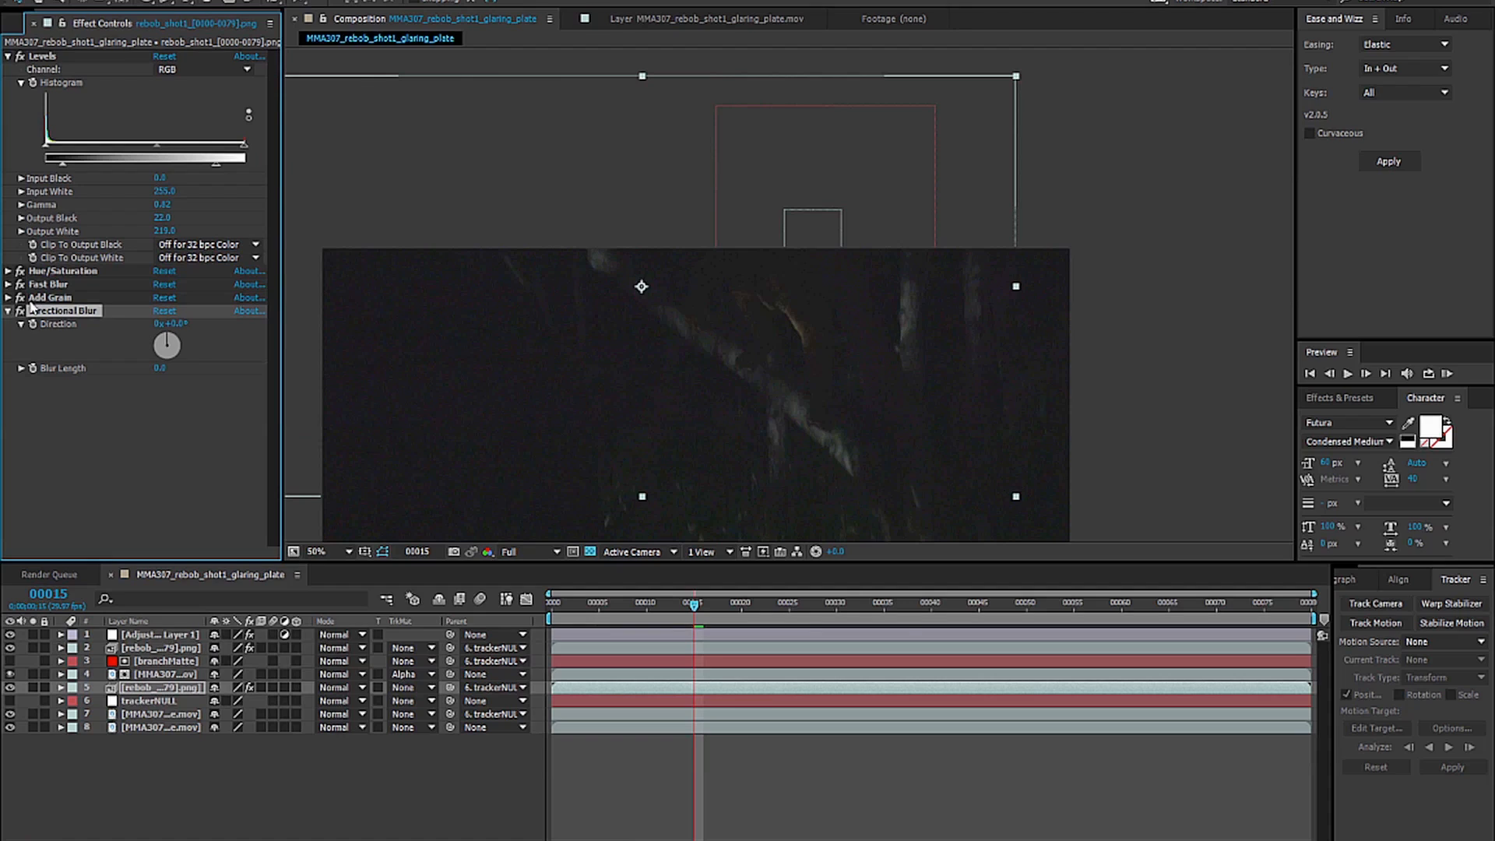
pyautogui.moveTo(57, 312); pyautogui.dragTo(45, 300)
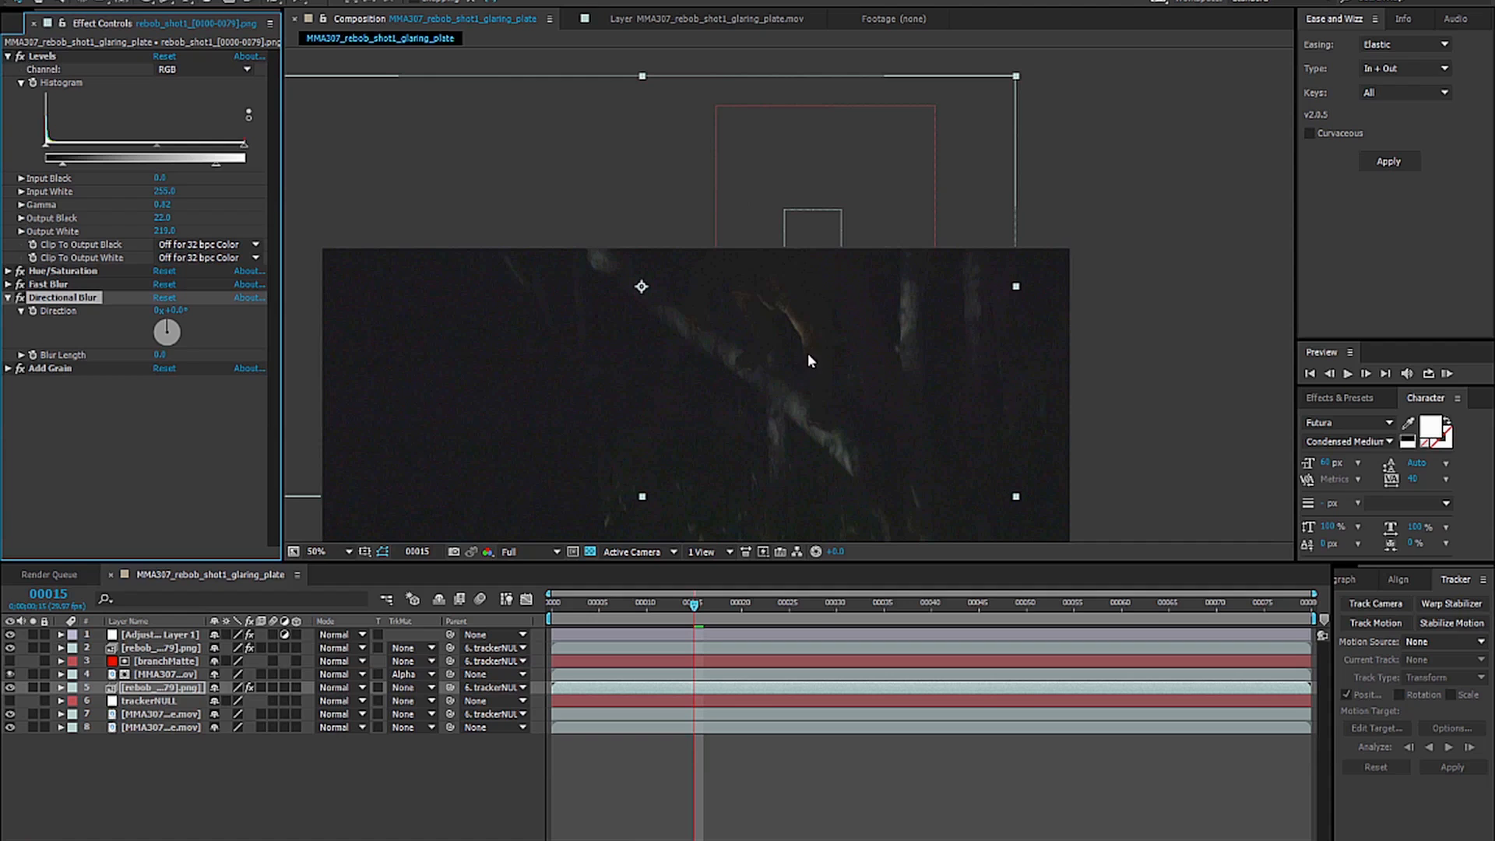
# Set the Directional Blur's Direction to 0° and Blur Length to 15, with a Blur Length keyframe at frame 15.
pyautogui.scroll(3, 591, 308)
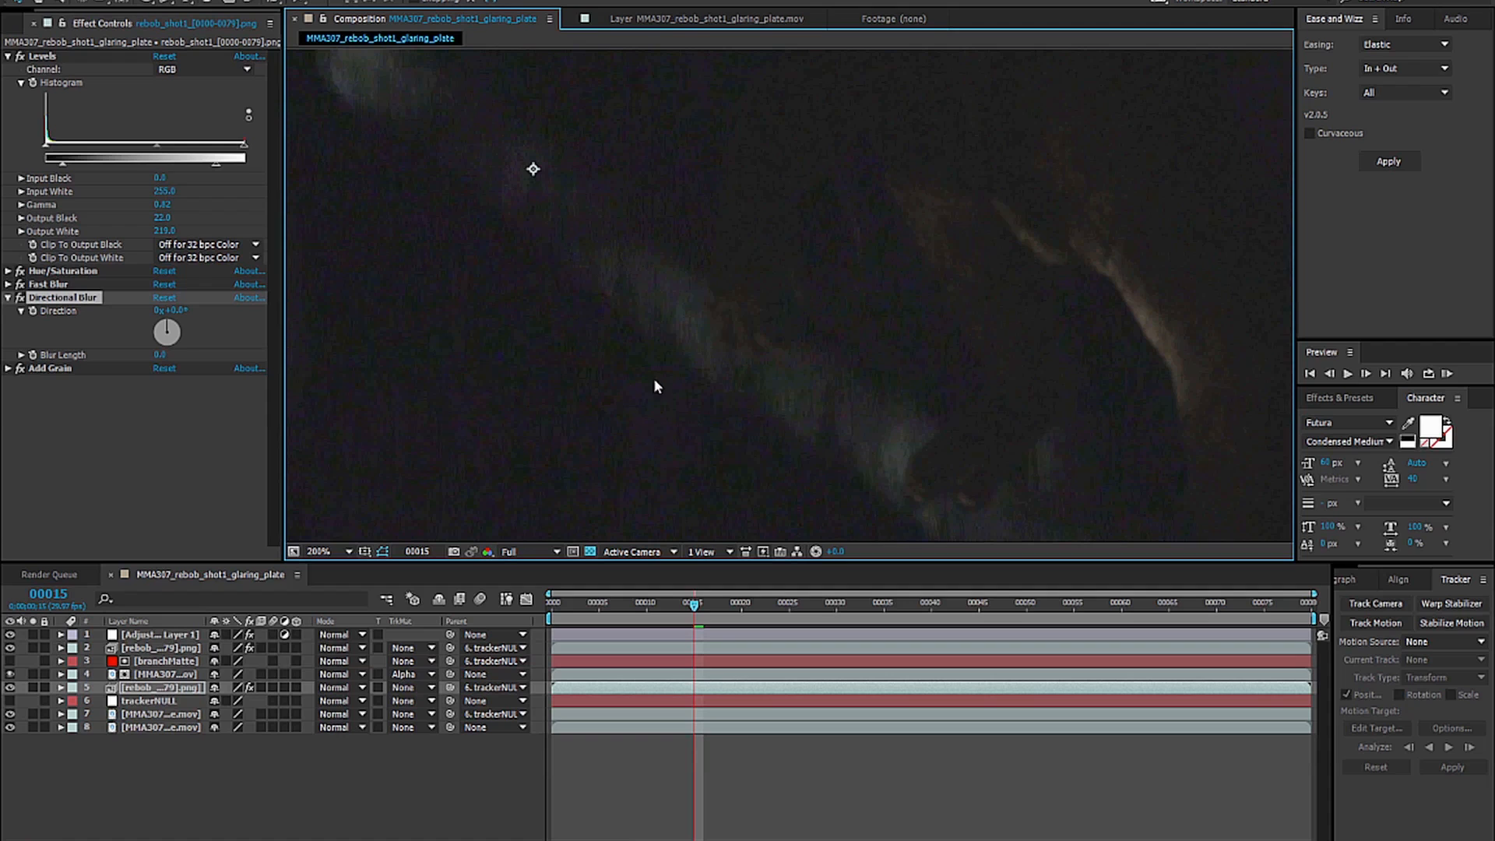
pyautogui.scroll(-3, 979, 333)
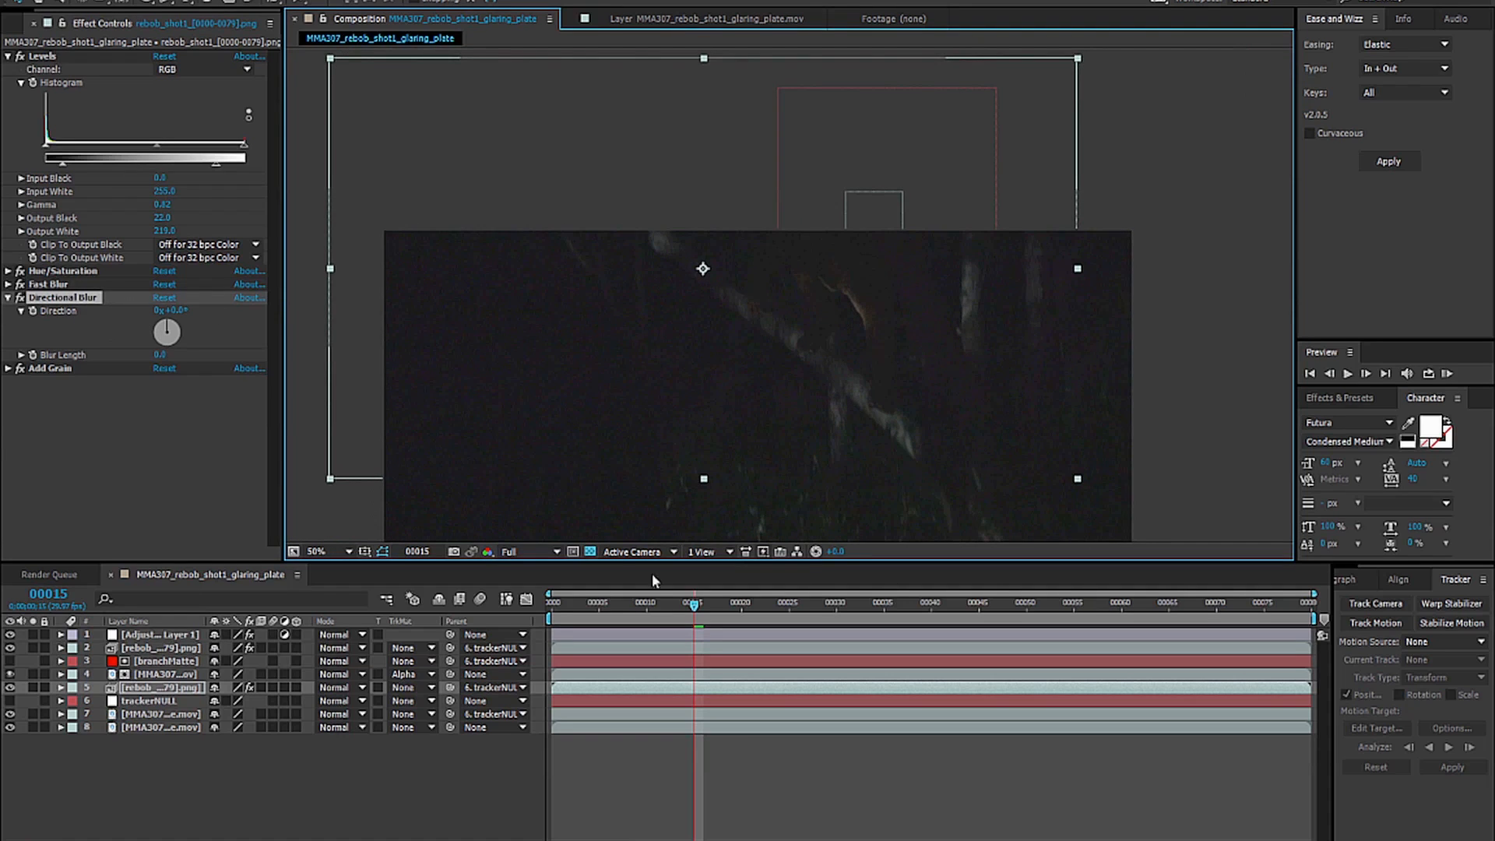
pyautogui.press('/')
pyautogui.moveTo(180, 310); pyautogui.dragTo(213, 310)
pyautogui.click(178, 311)
pyautogui.write('0')
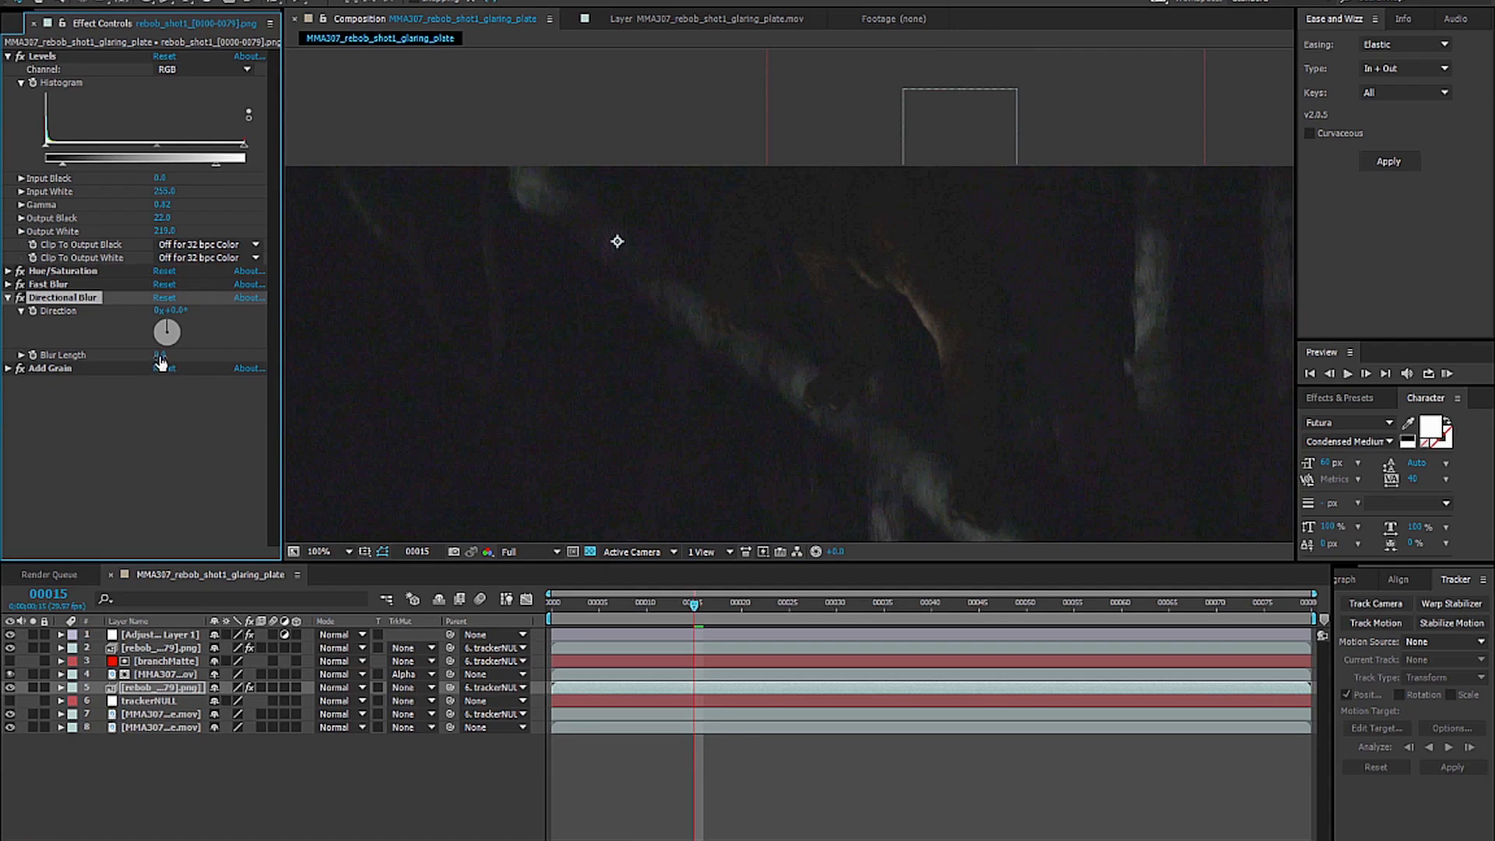
pyautogui.moveTo(166, 354); pyautogui.dragTo(190, 357)
pyautogui.click(158, 355)
pyautogui.write('15')
pyautogui.press('Return')
pyautogui.click(20, 298)
pyautogui.click(34, 355)
# Step back and forth between frames 24 and 45 to compare the creature's blur with the plate's motion blur.
pyautogui.hotkey('shift', 'pagedown')
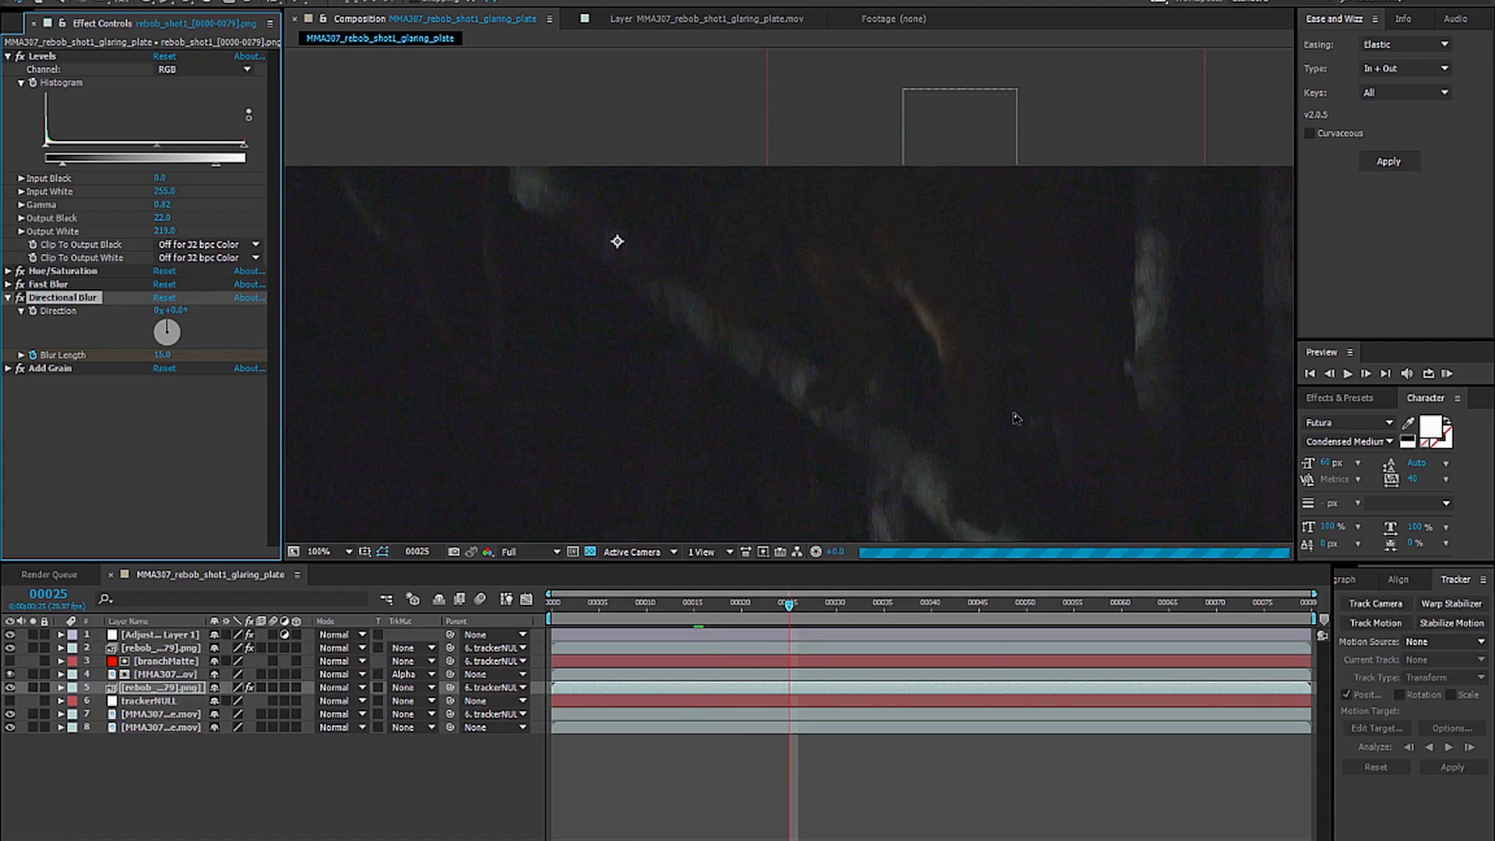
pyautogui.moveTo(978, 352); pyautogui.dragTo(940, 234)
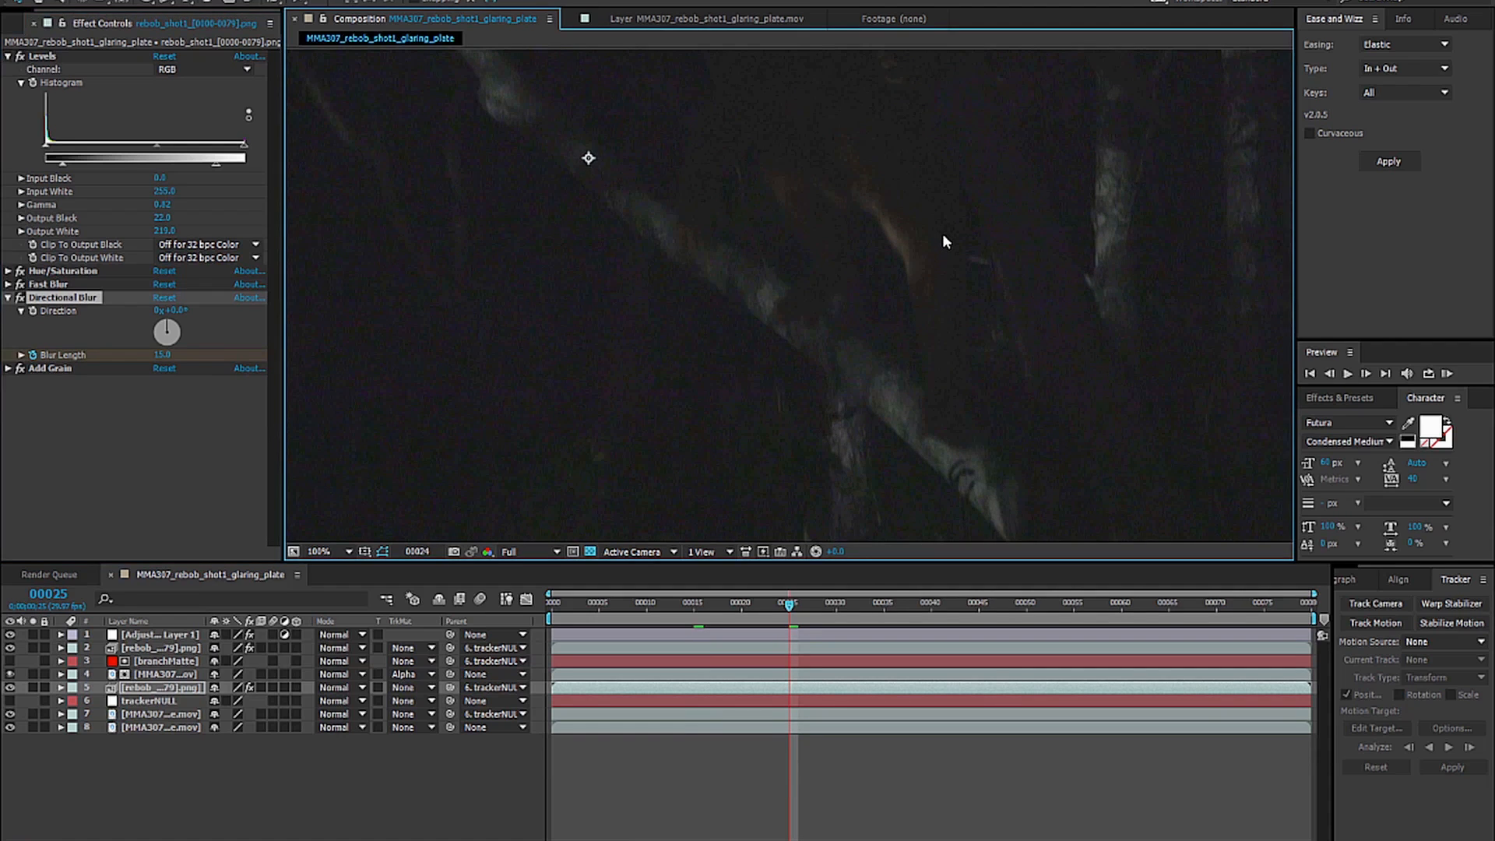
pyautogui.press('pageup')
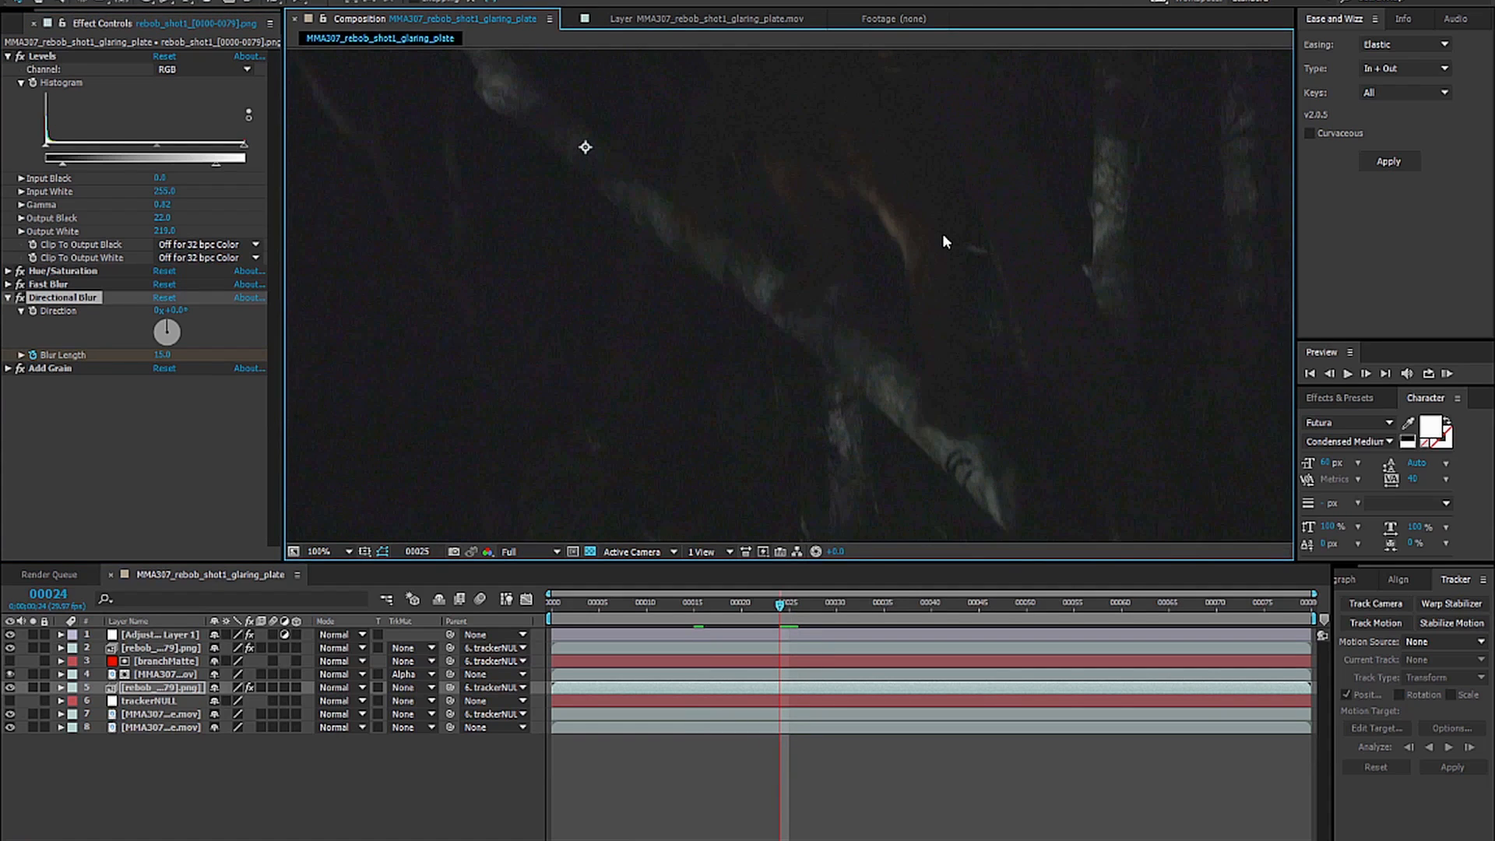
pyautogui.press('pagedown')
pyautogui.hotkey('shift', 'pagedown')
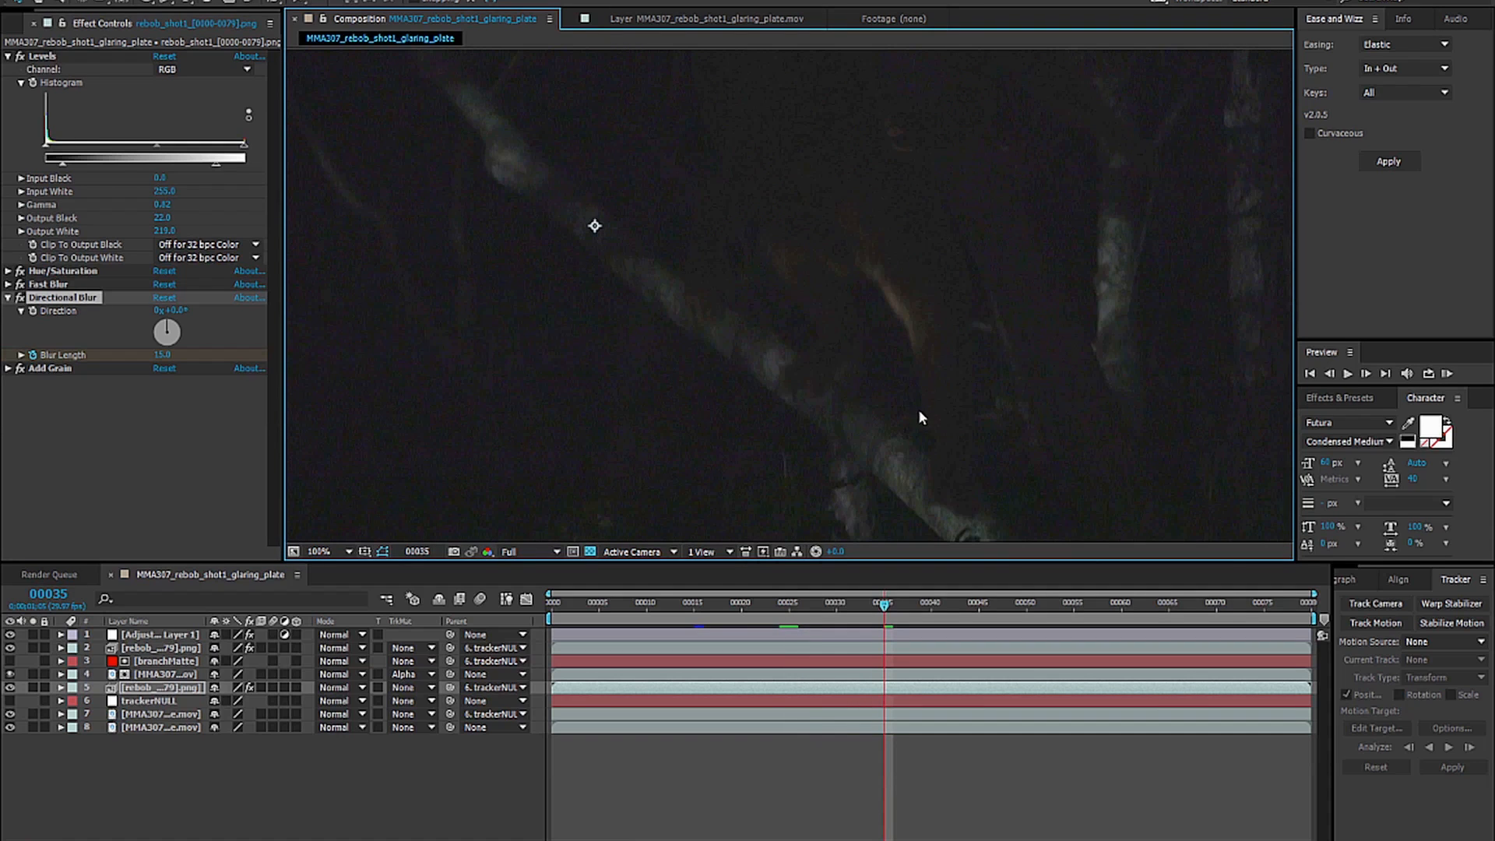
pyautogui.hotkey('shift', 'pagedown')
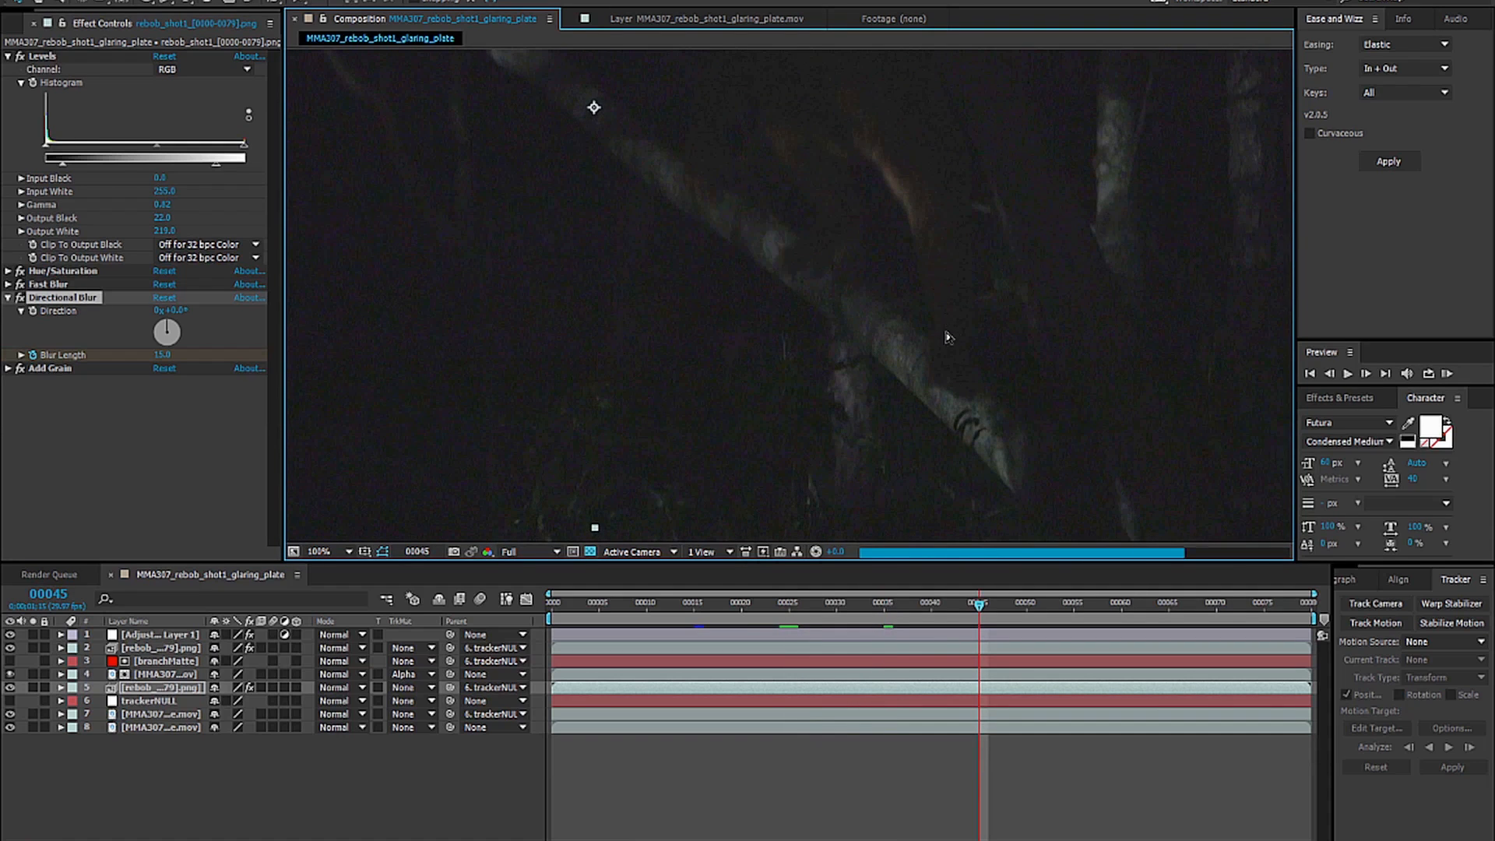
pyautogui.moveTo(1051, 314); pyautogui.dragTo(1004, 356)
pyautogui.moveTo(1002, 421); pyautogui.dragTo(1002, 408)
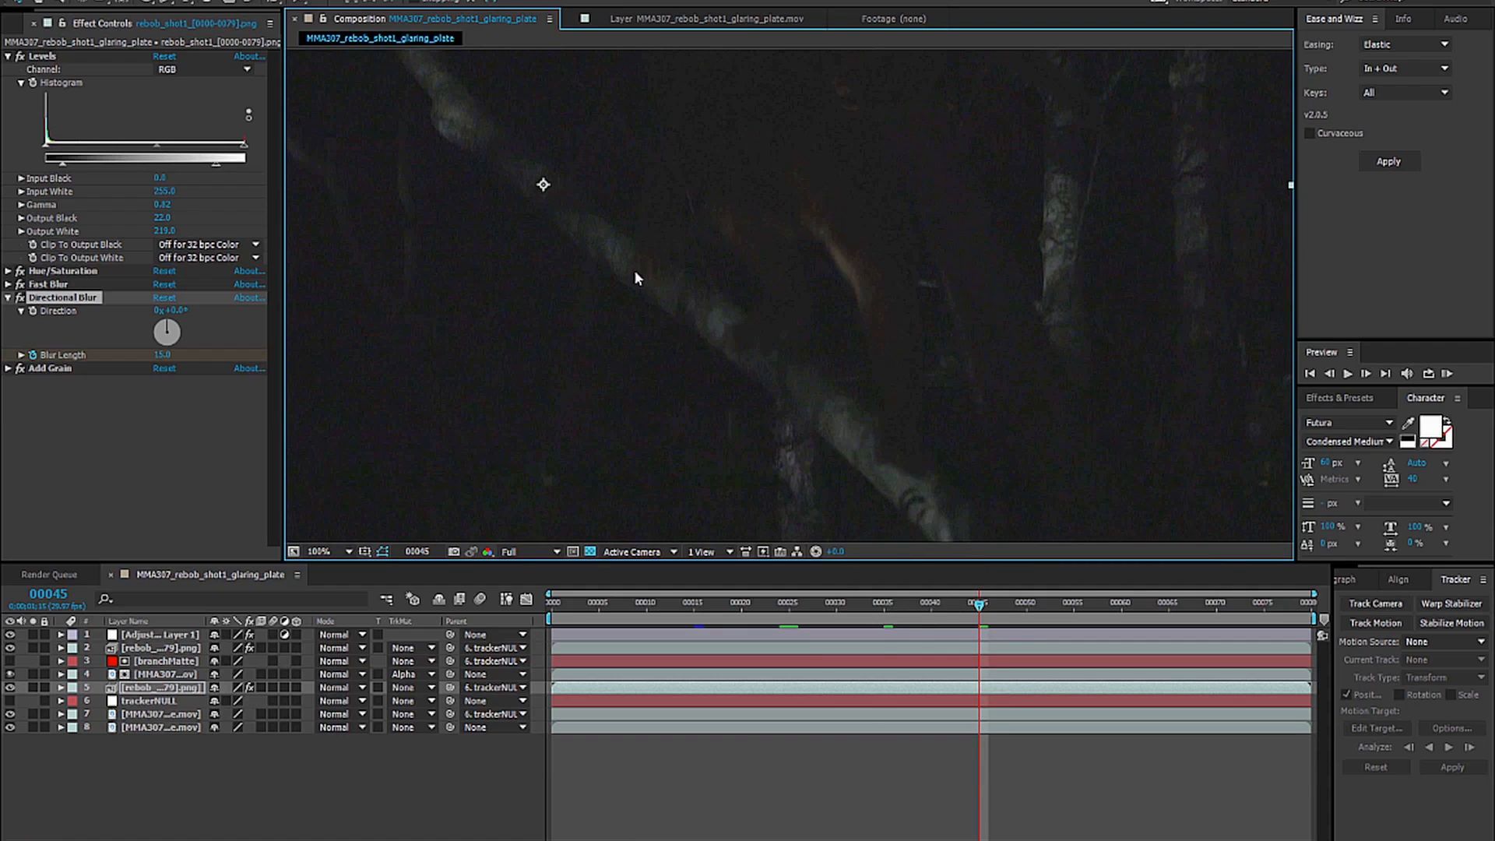
pyautogui.hotkey('shift', 'pageup')
pyautogui.hotkey('shift', 'pagedown')
pyautogui.hotkey('shift', 'pageup')
pyautogui.hotkey('shift', 'pageup')
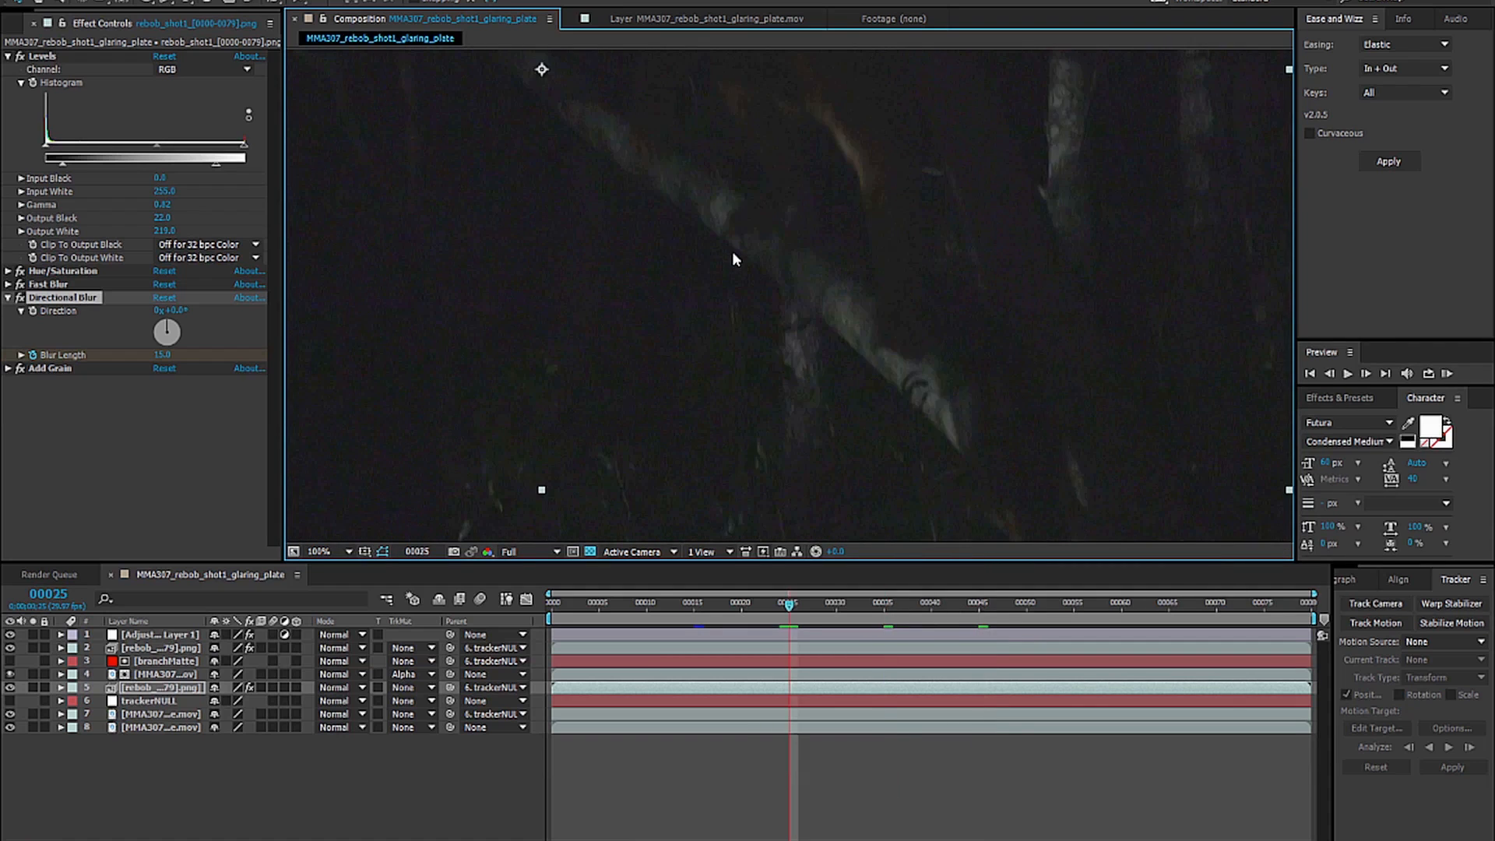
# Set the Directional Blur's Blur Length to 5 at frame 35 and check the following frames up to 65.
pyautogui.hotkey('shift', 'pagedown')
pyautogui.click(162, 354)
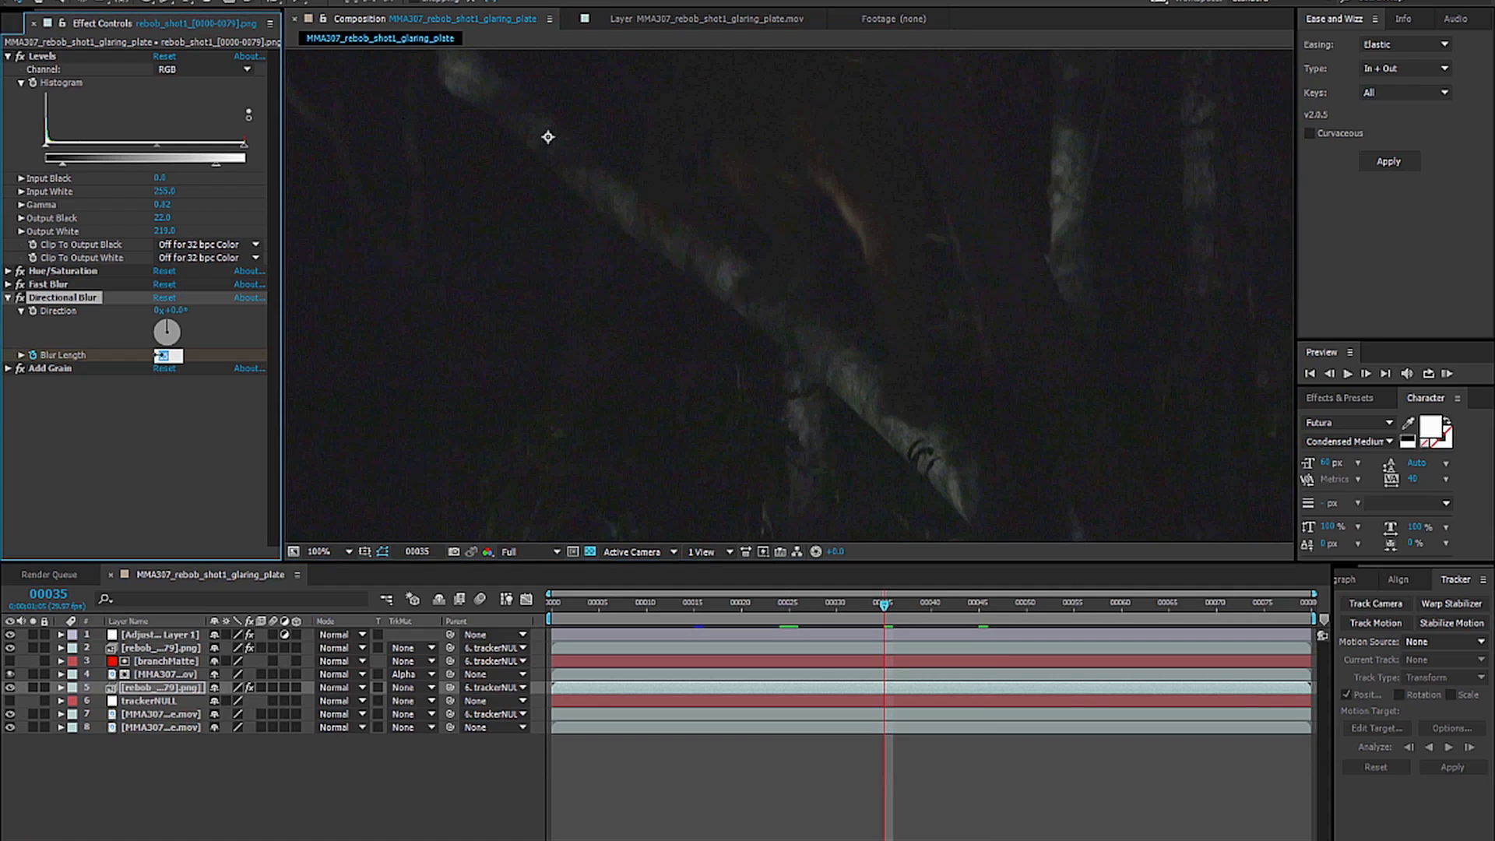
pyautogui.press('Return')
pyautogui.hotkey('shift', 'pagedown')
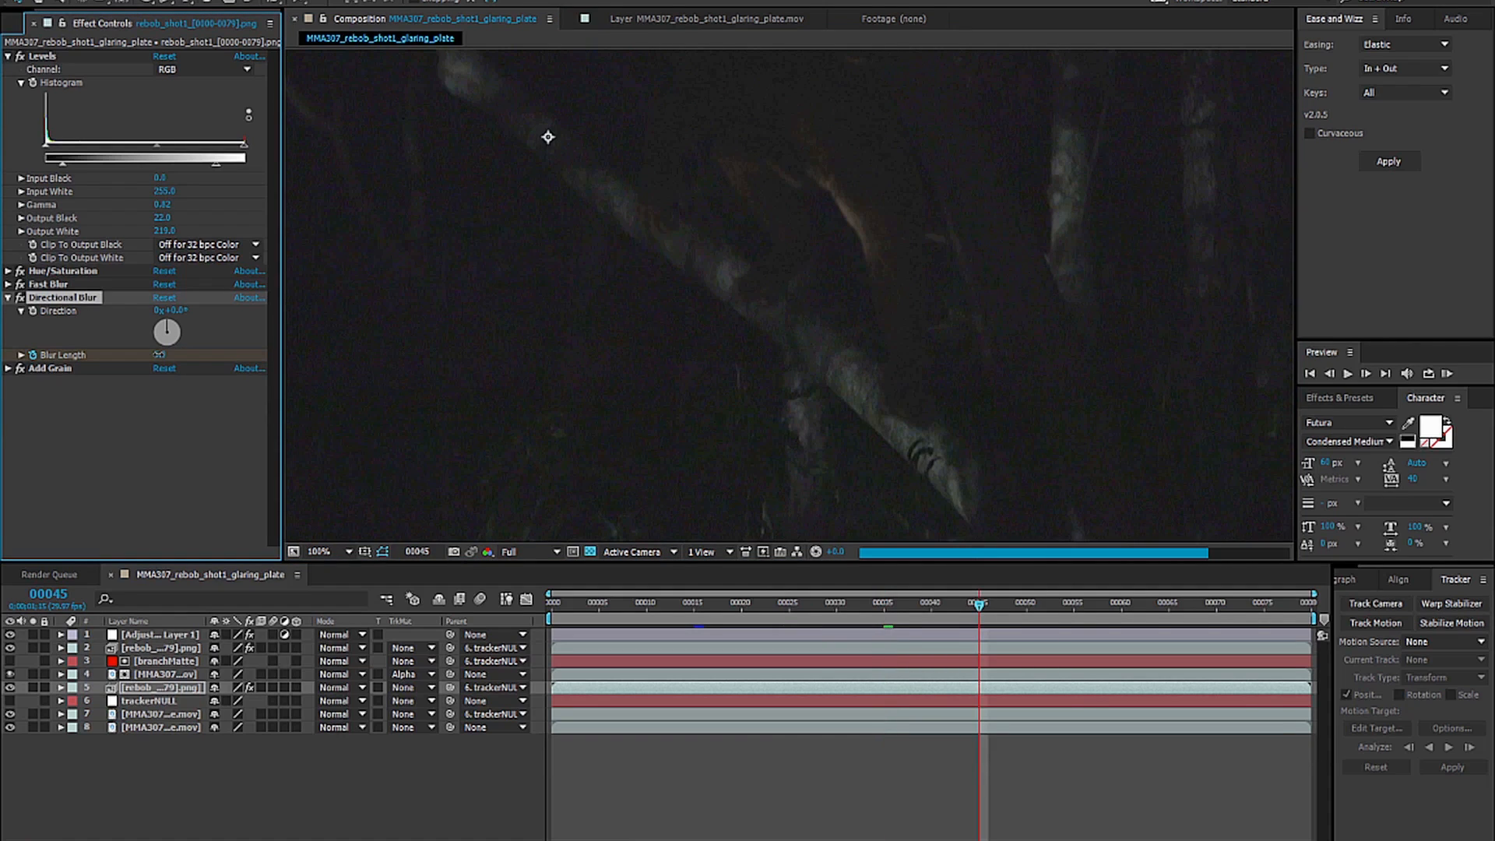
pyautogui.hotkey('shift', 'pagedown')
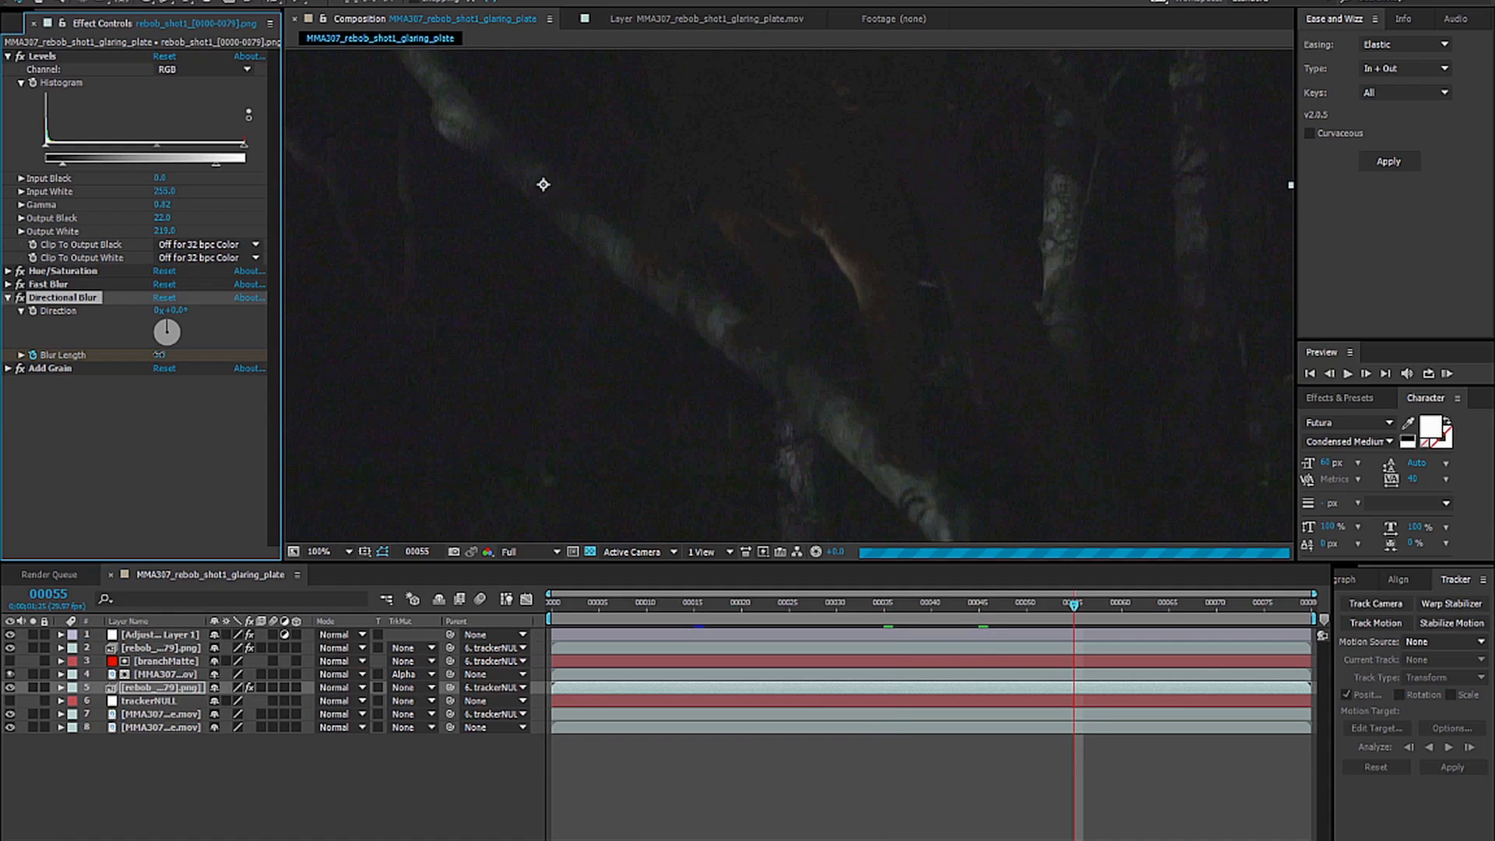
pyautogui.hotkey('shift', 'pagedown')
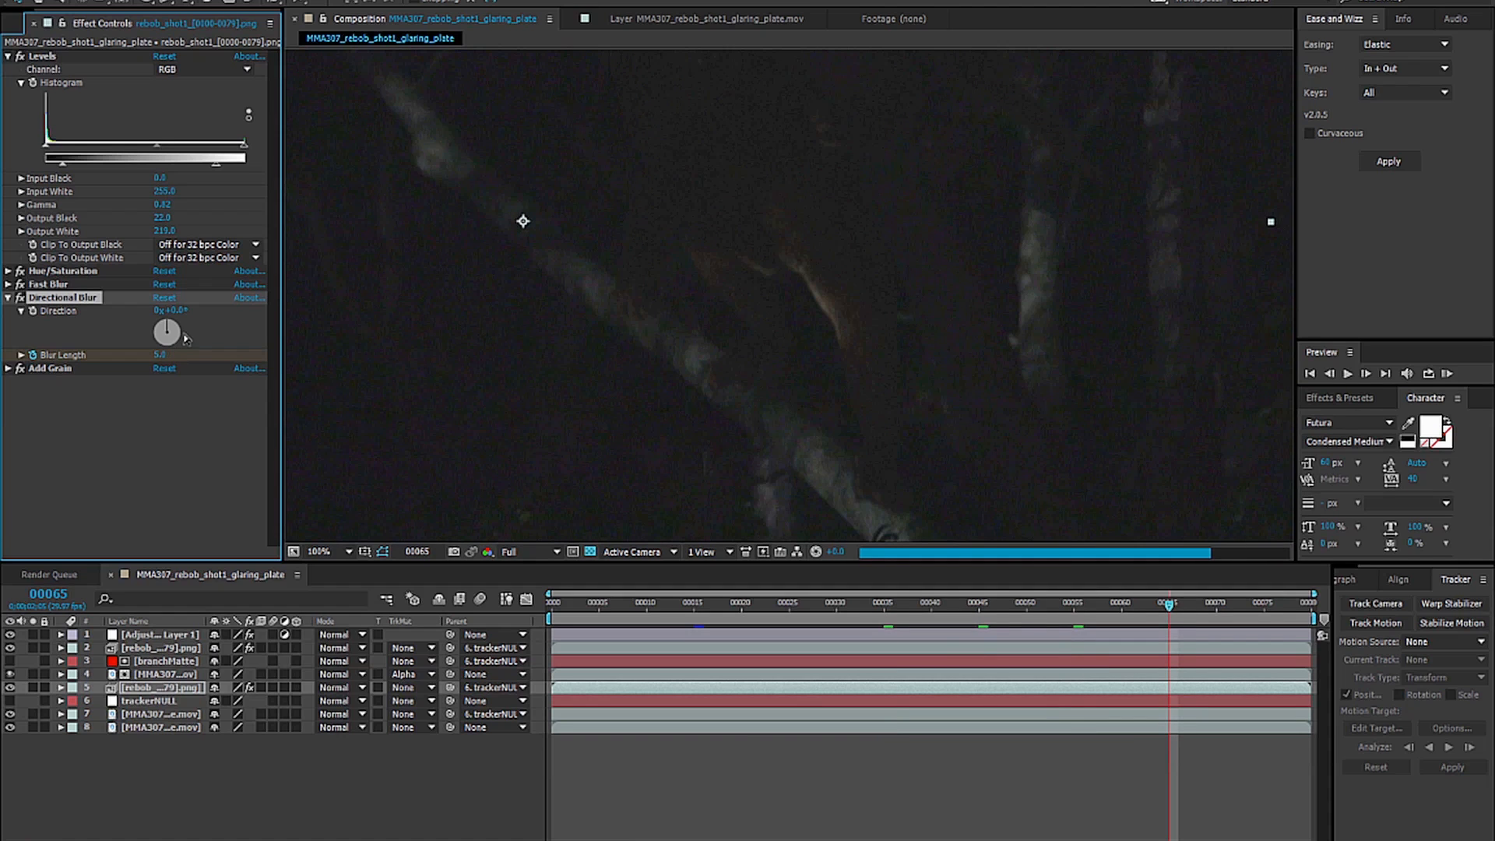
# Set the Directional Blur's Blur Length to 1 at frame 55 and check the blur around that frame.
pyautogui.hotkey('shift', 'pageup')
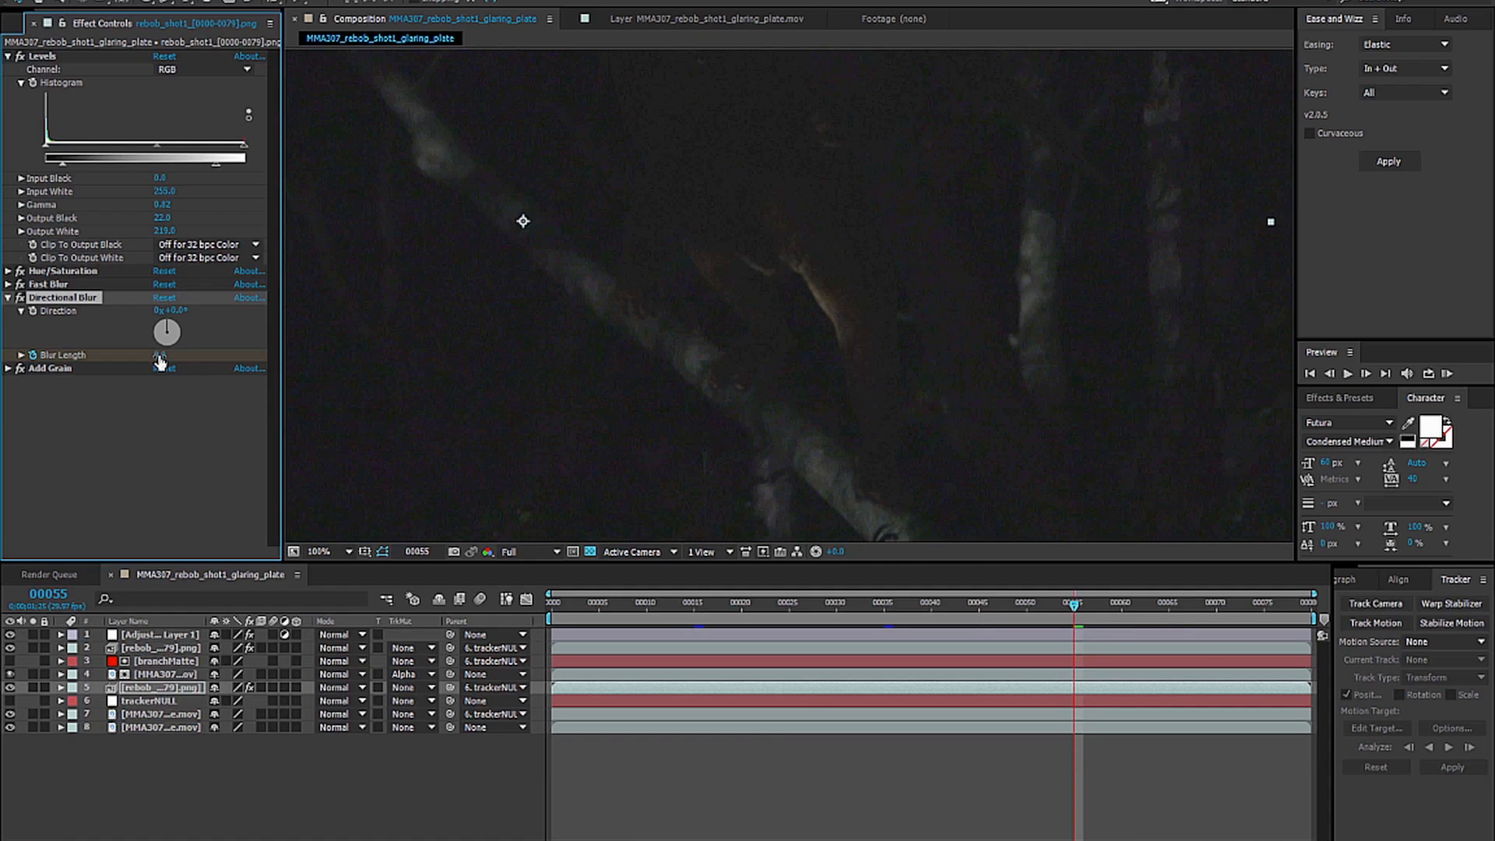
pyautogui.click(159, 356)
pyautogui.write('1')
pyautogui.press('Return')
pyautogui.click(346, 739)
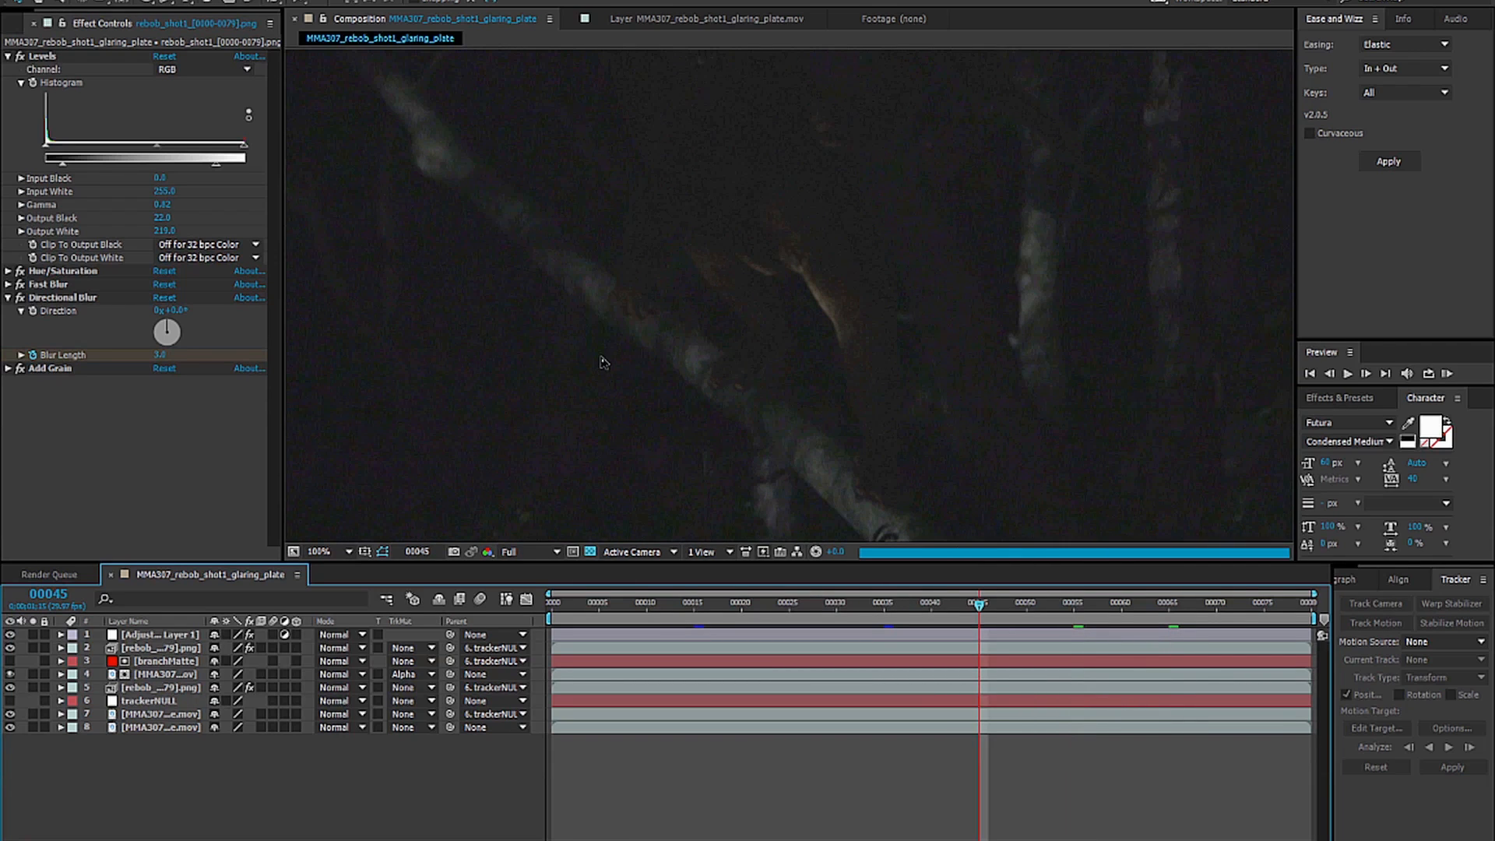
pyautogui.hotkey('shift', 'pageup')
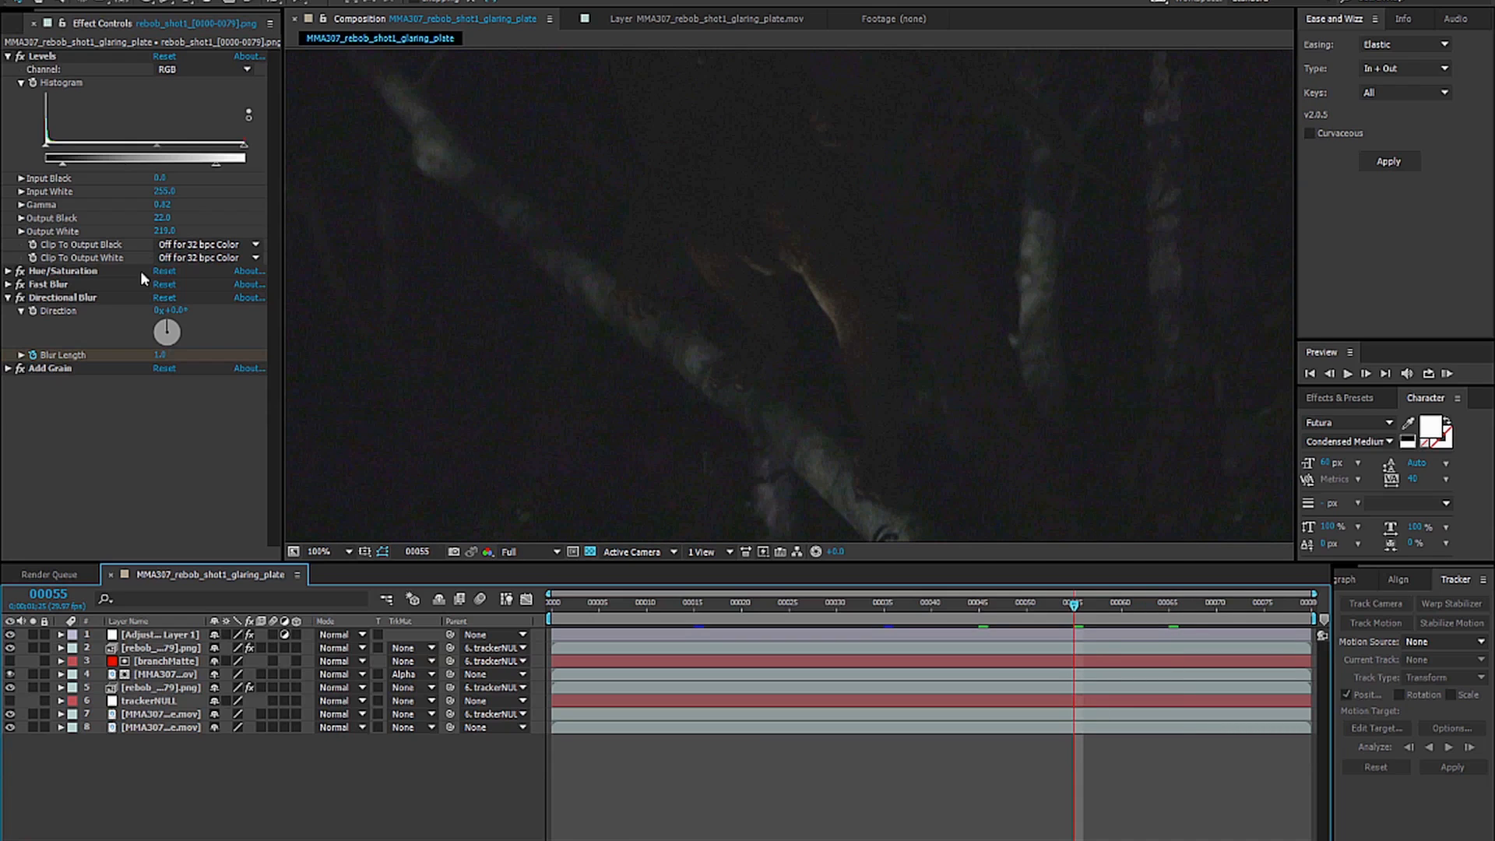
# Keyframe the Fast Blur's Blurriness at frame 55 and set it to 5 at frame 65.
pyautogui.click(49, 284)
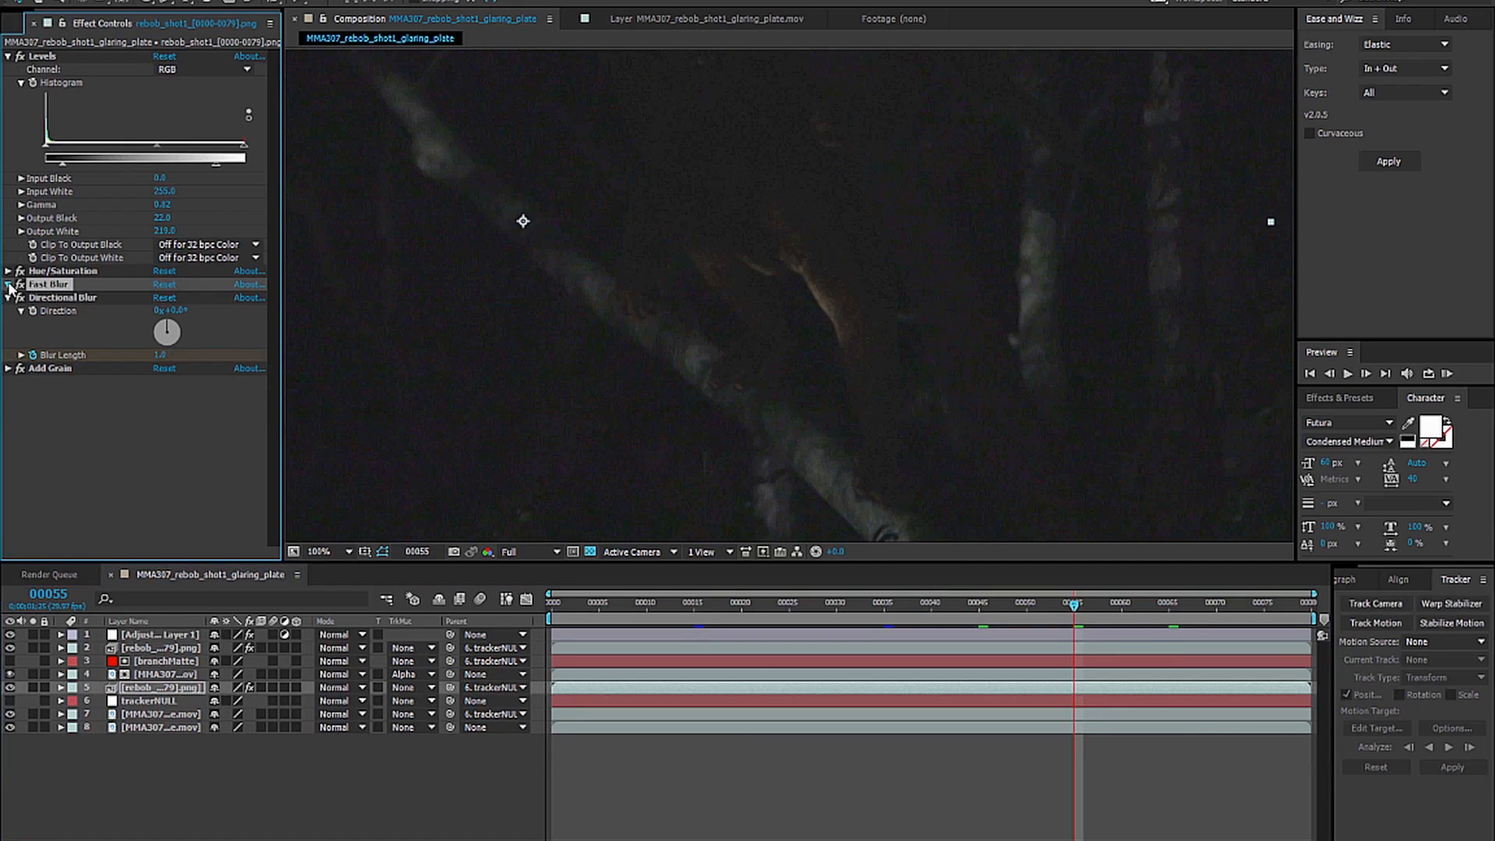
pyautogui.click(8, 284)
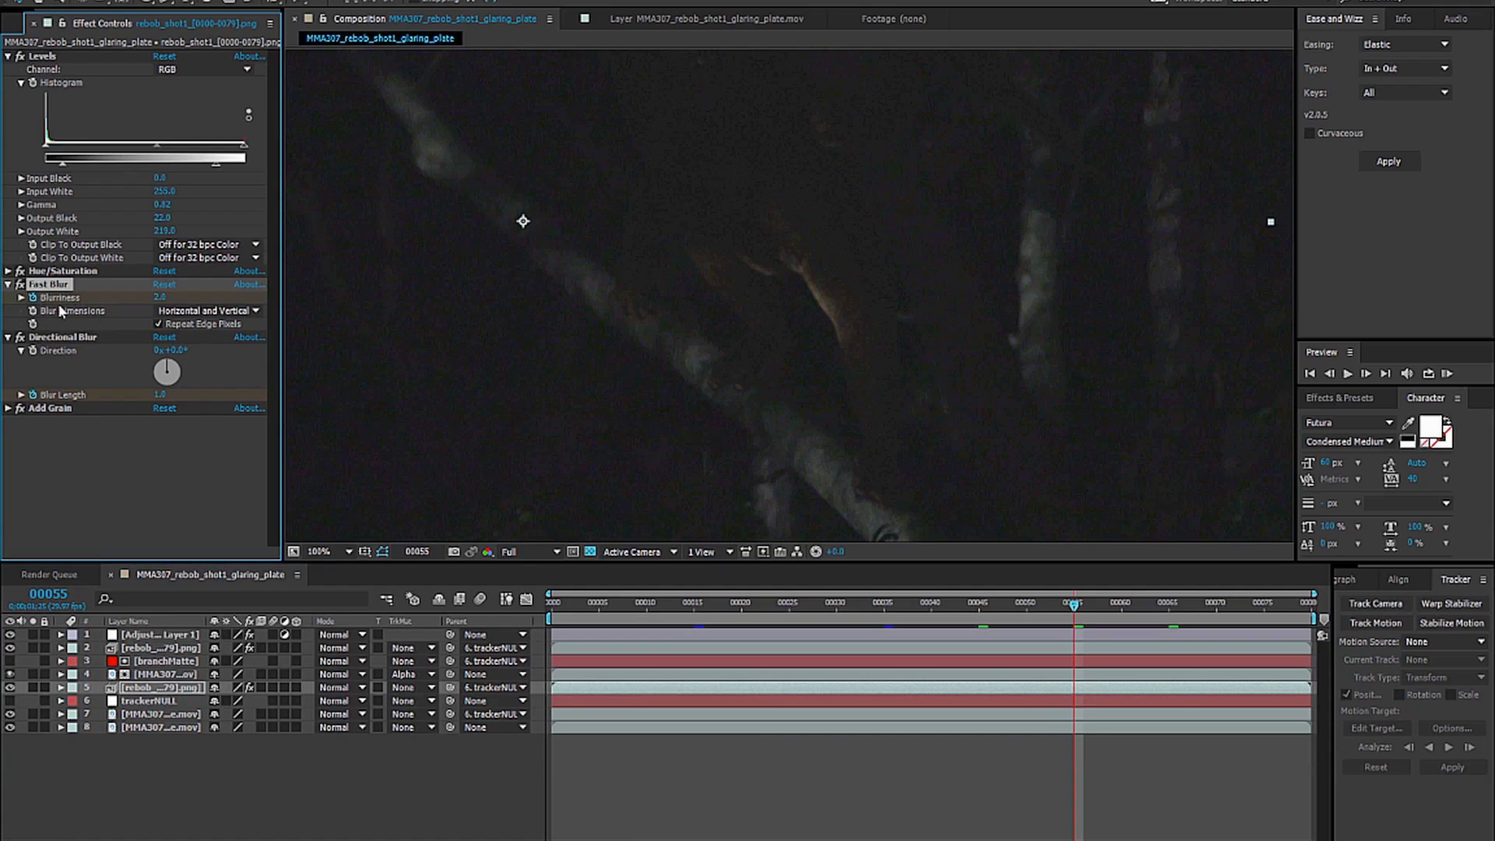
pyautogui.hotkey('shift', 'pagedown')
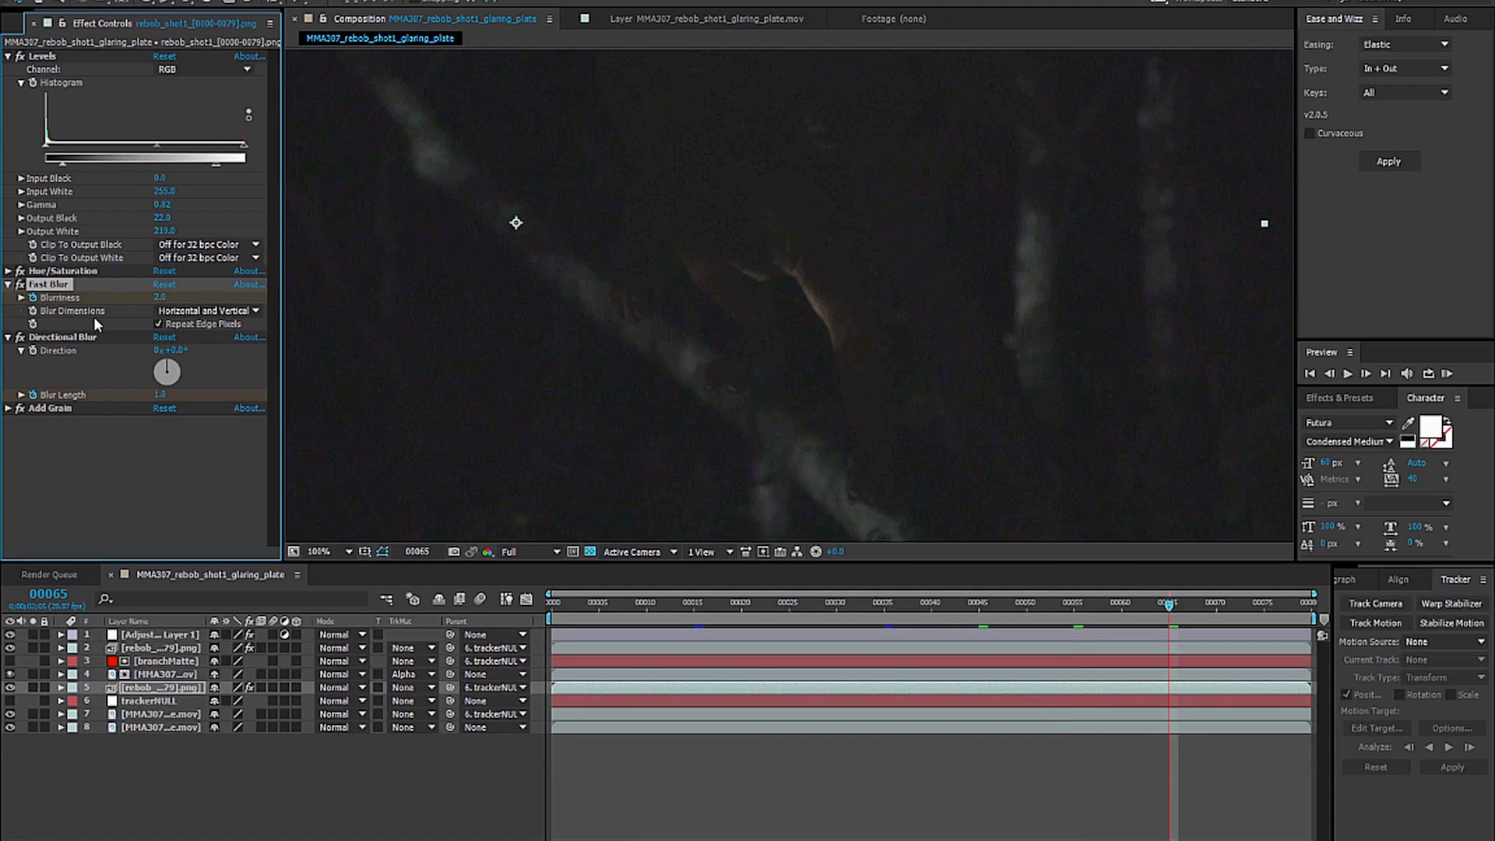
pyautogui.click(159, 296)
pyautogui.write('1')
pyautogui.press('Return')
pyautogui.click(161, 299)
pyautogui.write('.5')
pyautogui.press('Return')
# Compare the blur at frames 65 and 75, then set the Fast Blur's Blurriness to 2 at frame 75.
pyautogui.press('space')
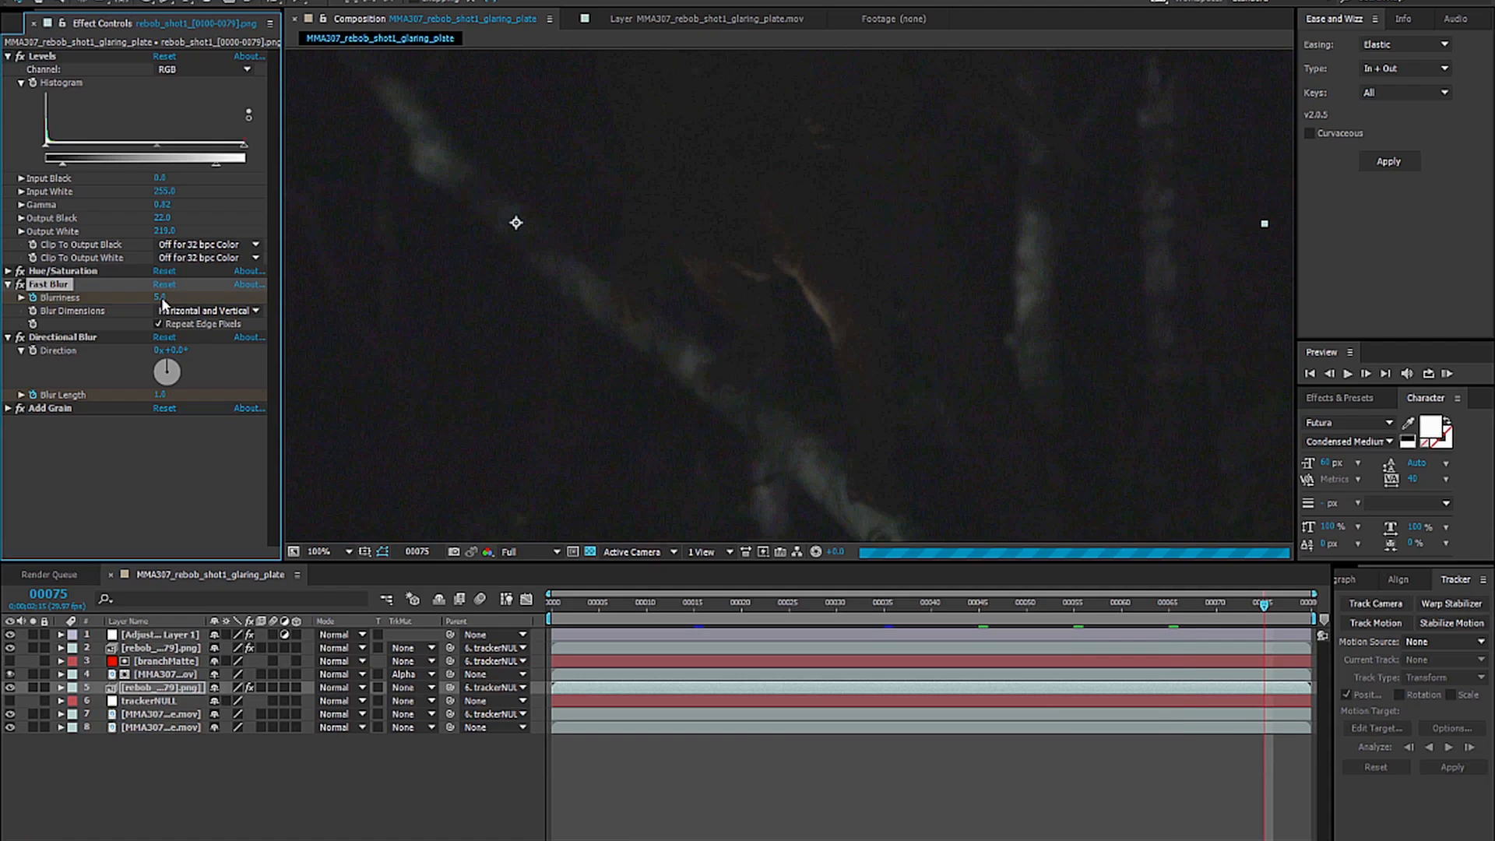
pyautogui.hotkey('shift', 'pageup')
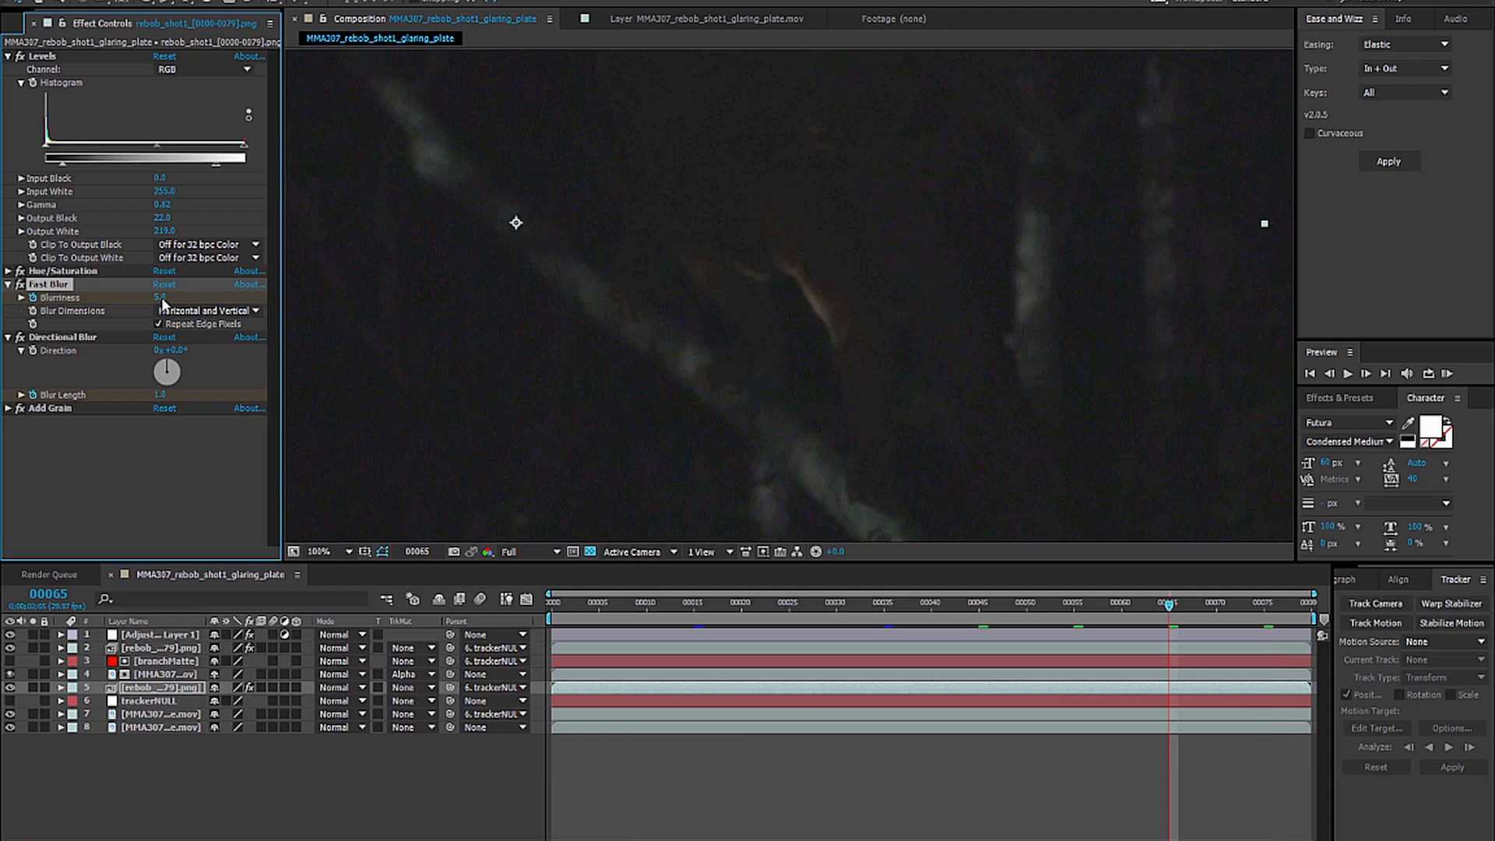
pyautogui.hotkey('shift', 'pagedown')
pyautogui.click(161, 297)
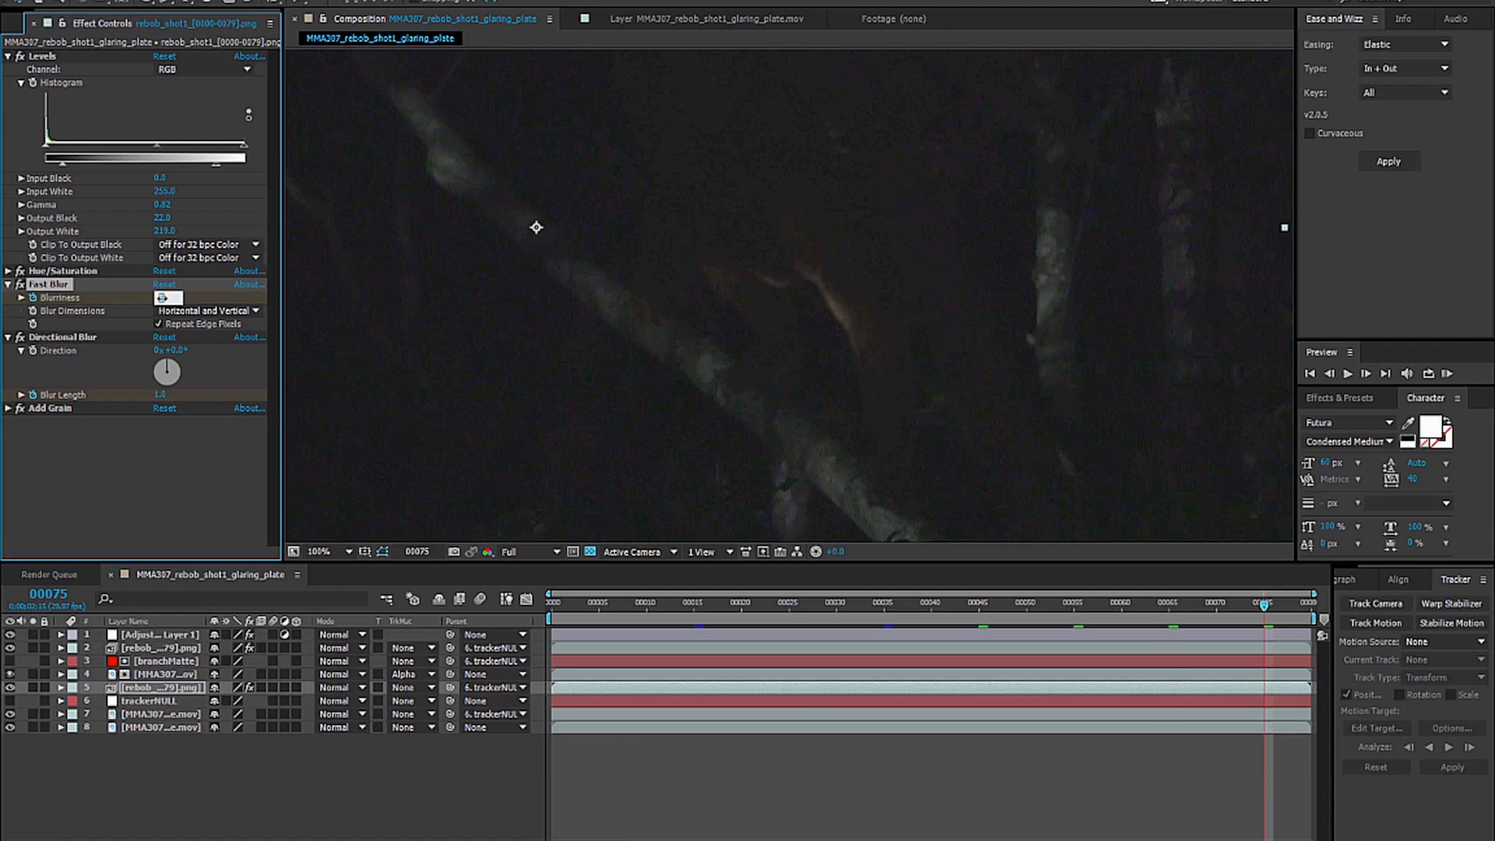
pyautogui.write('2')
pyautogui.press('Return')
# Reveal the layer's keyframes and apply Easy Ease to the three Fast Blur Blurriness keyframes at frames 55, 65 and 75.
pyautogui.press('u')
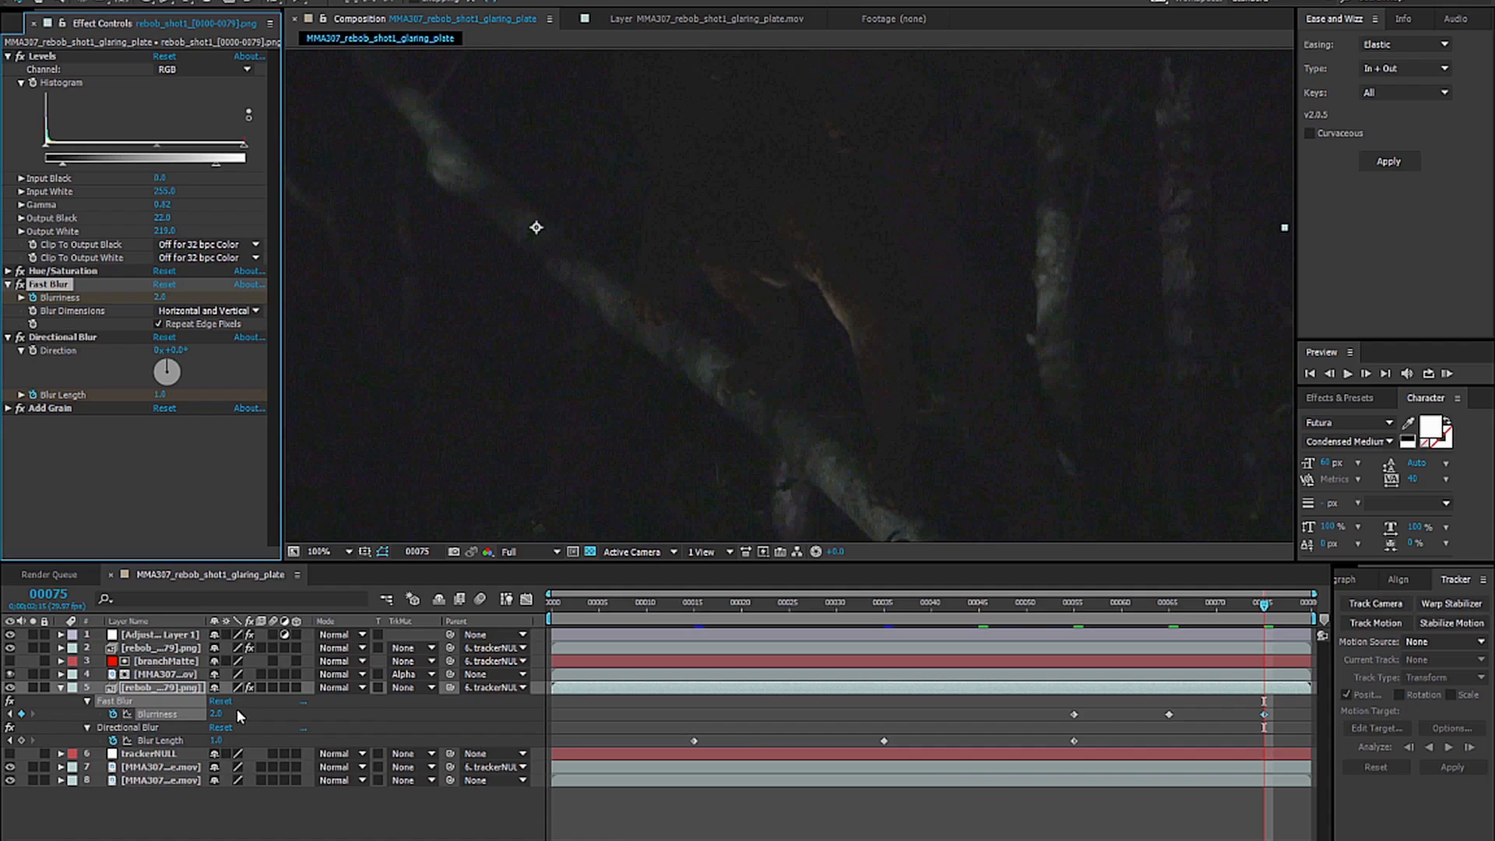
pyautogui.press('u')
pyautogui.press('u')
pyautogui.scroll(-3, 128, 703)
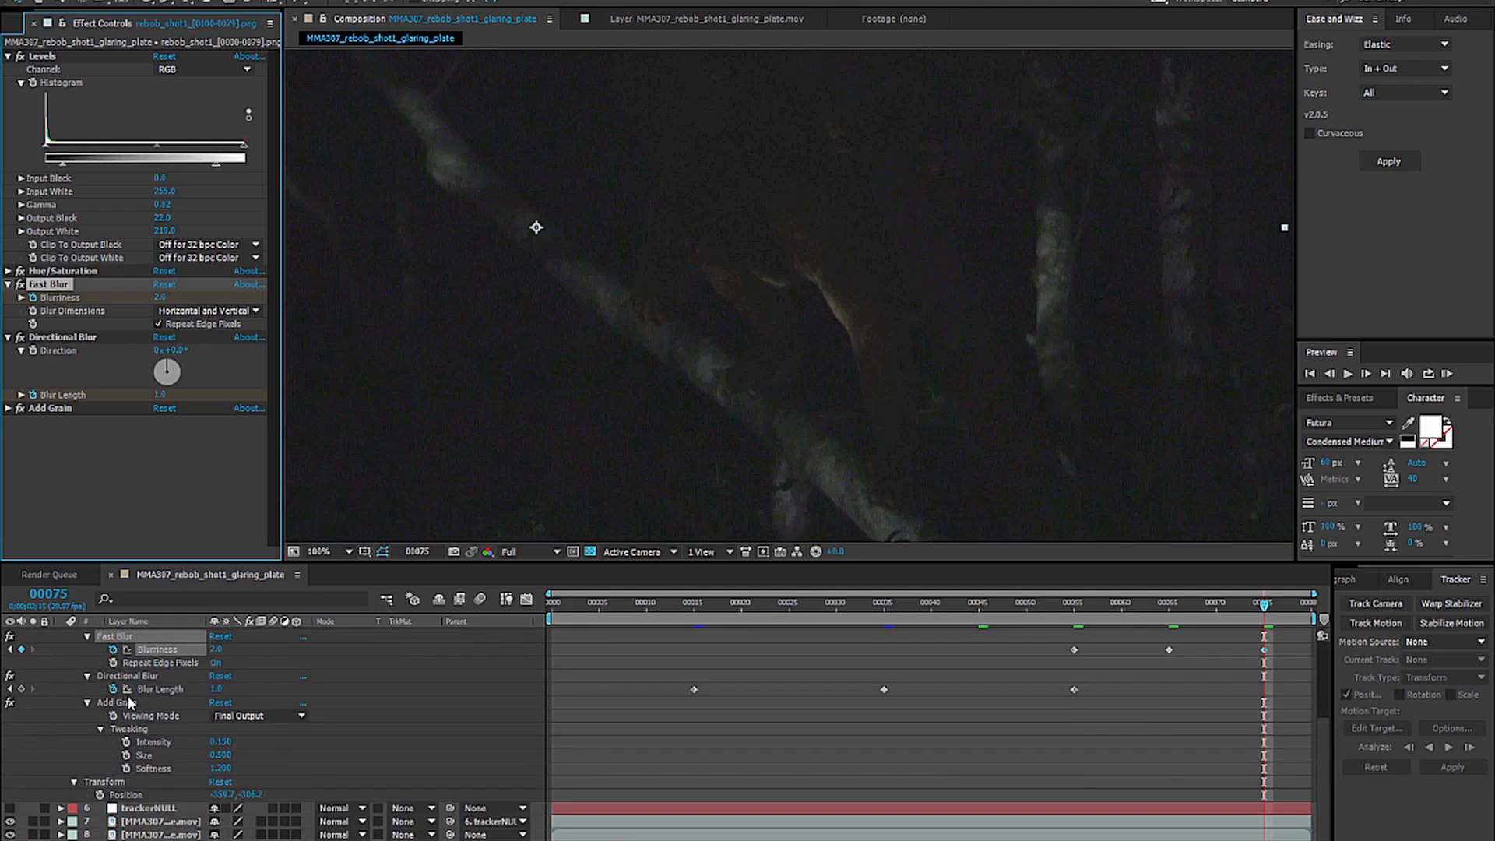
pyautogui.scroll(3, 139, 729)
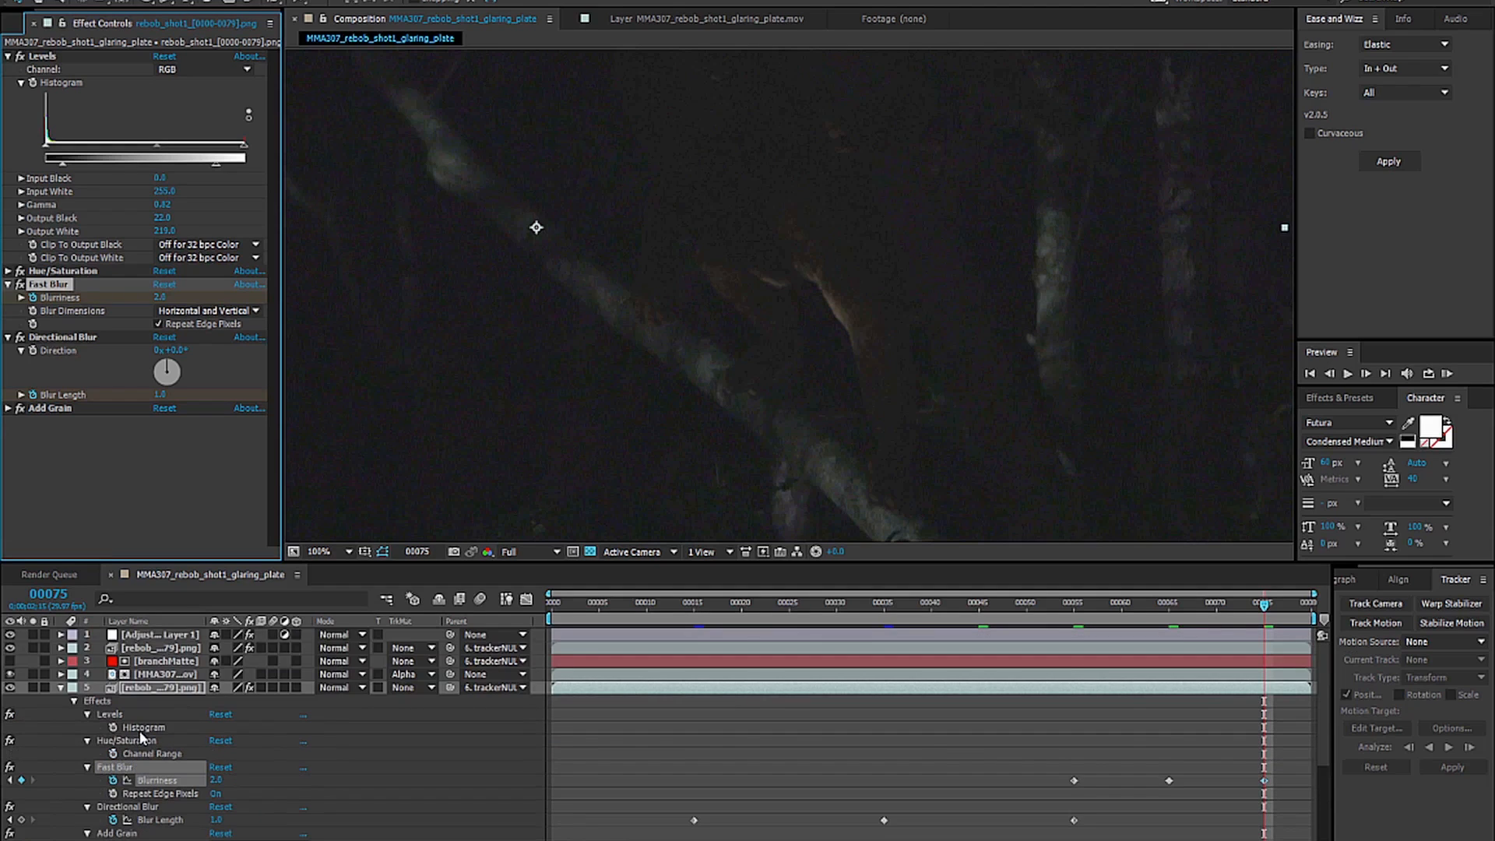
pyautogui.press('u')
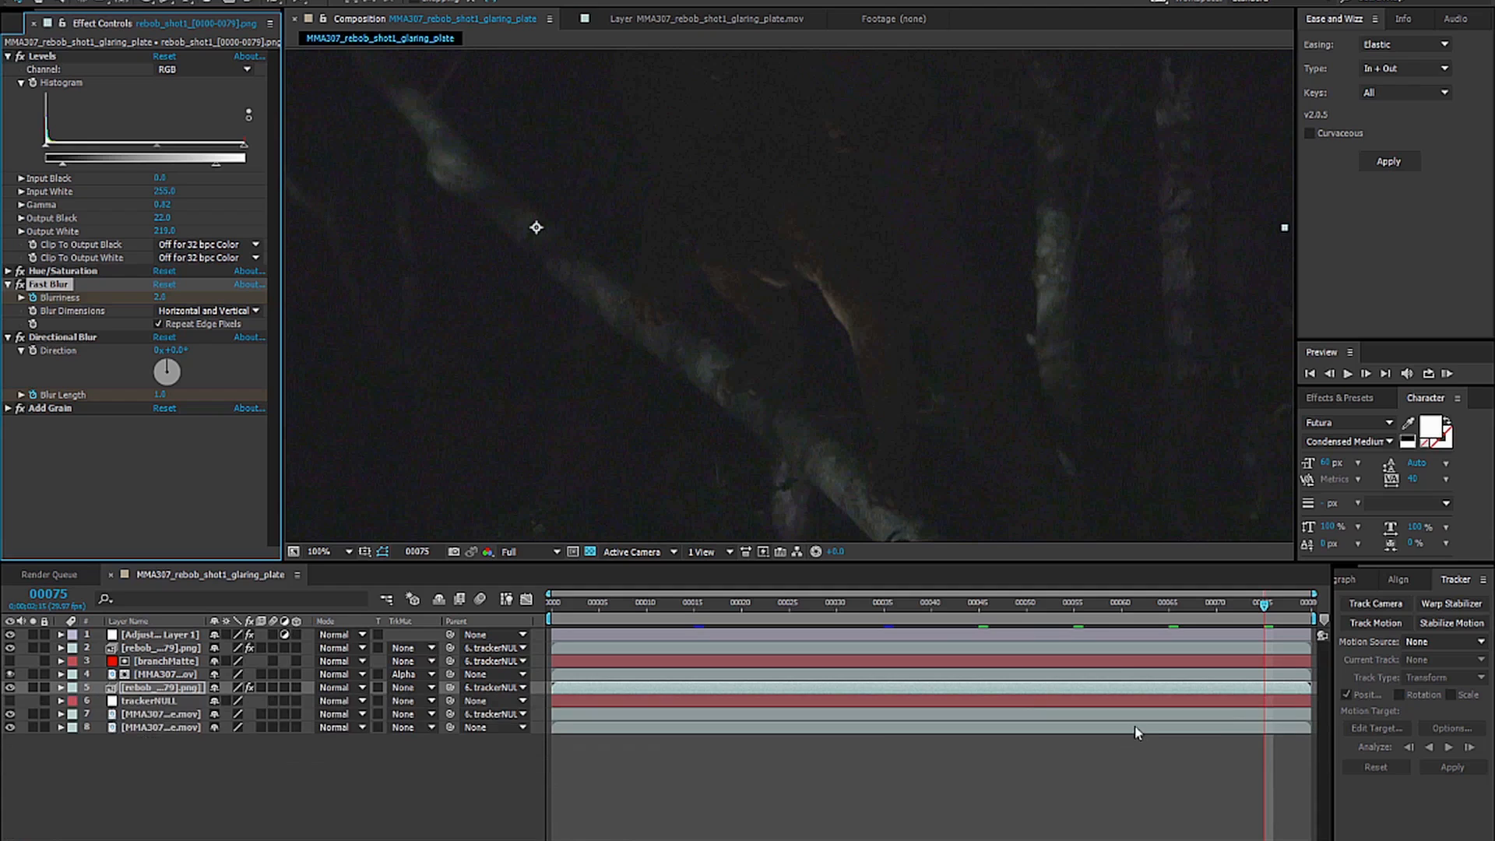
pyautogui.press('u')
pyautogui.moveTo(1069, 707); pyautogui.dragTo(1278, 727)
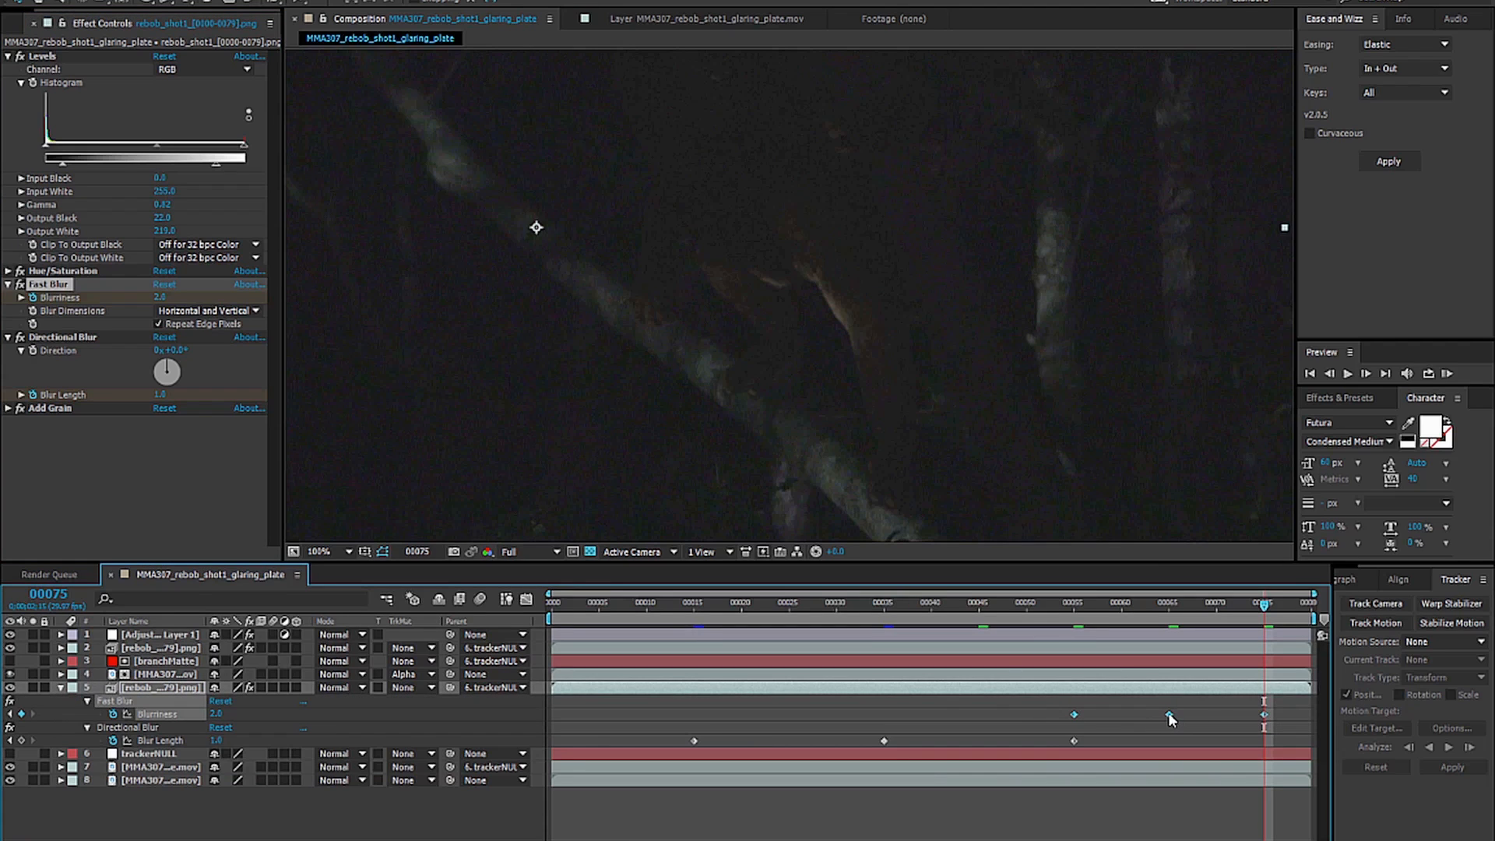
pyautogui.rightClick(1170, 716)
pyautogui.moveTo(1227, 705)
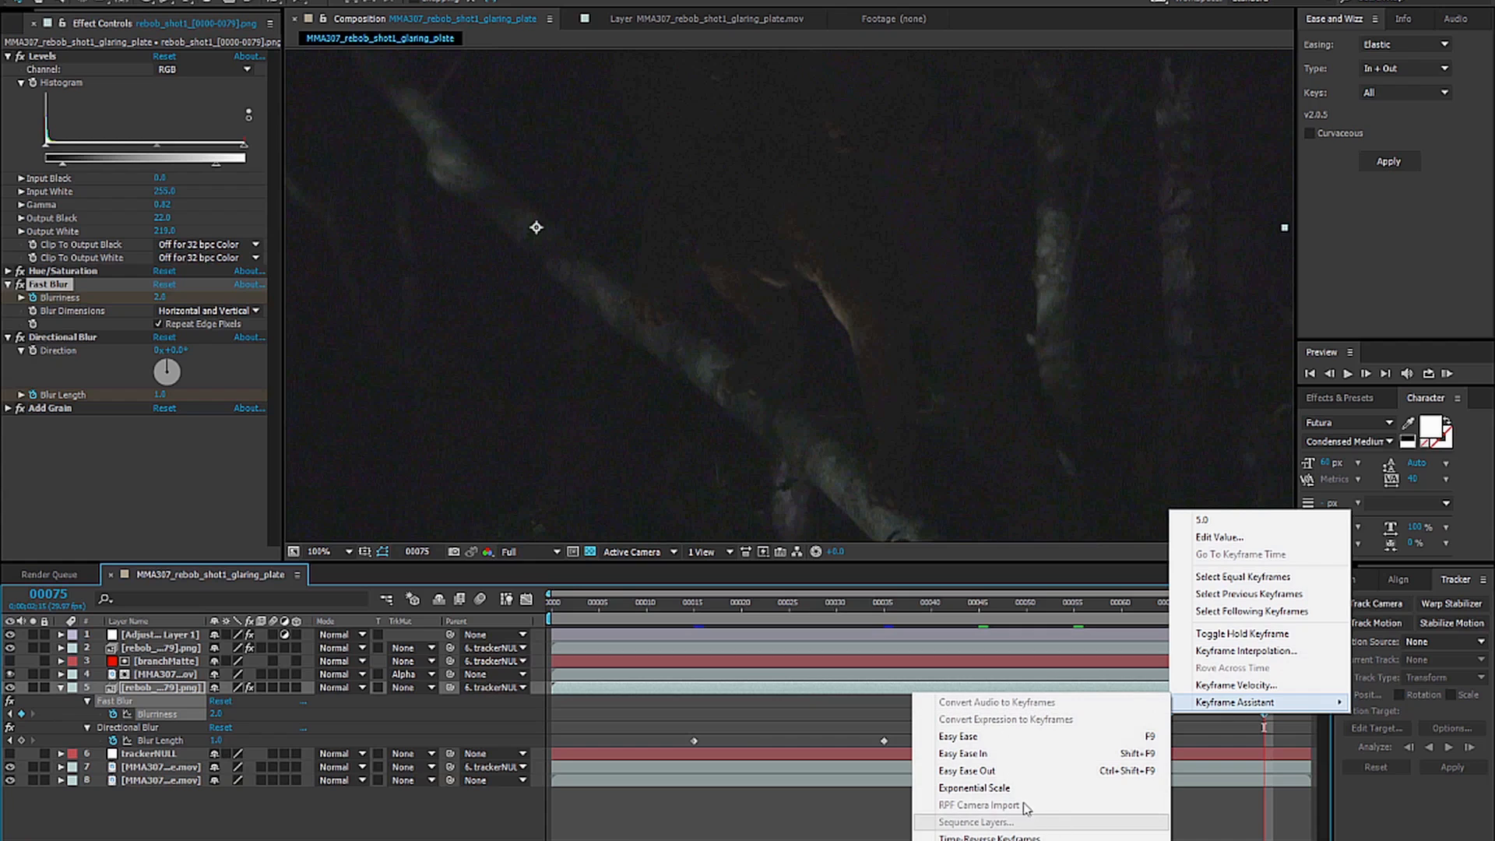
pyautogui.click(963, 739)
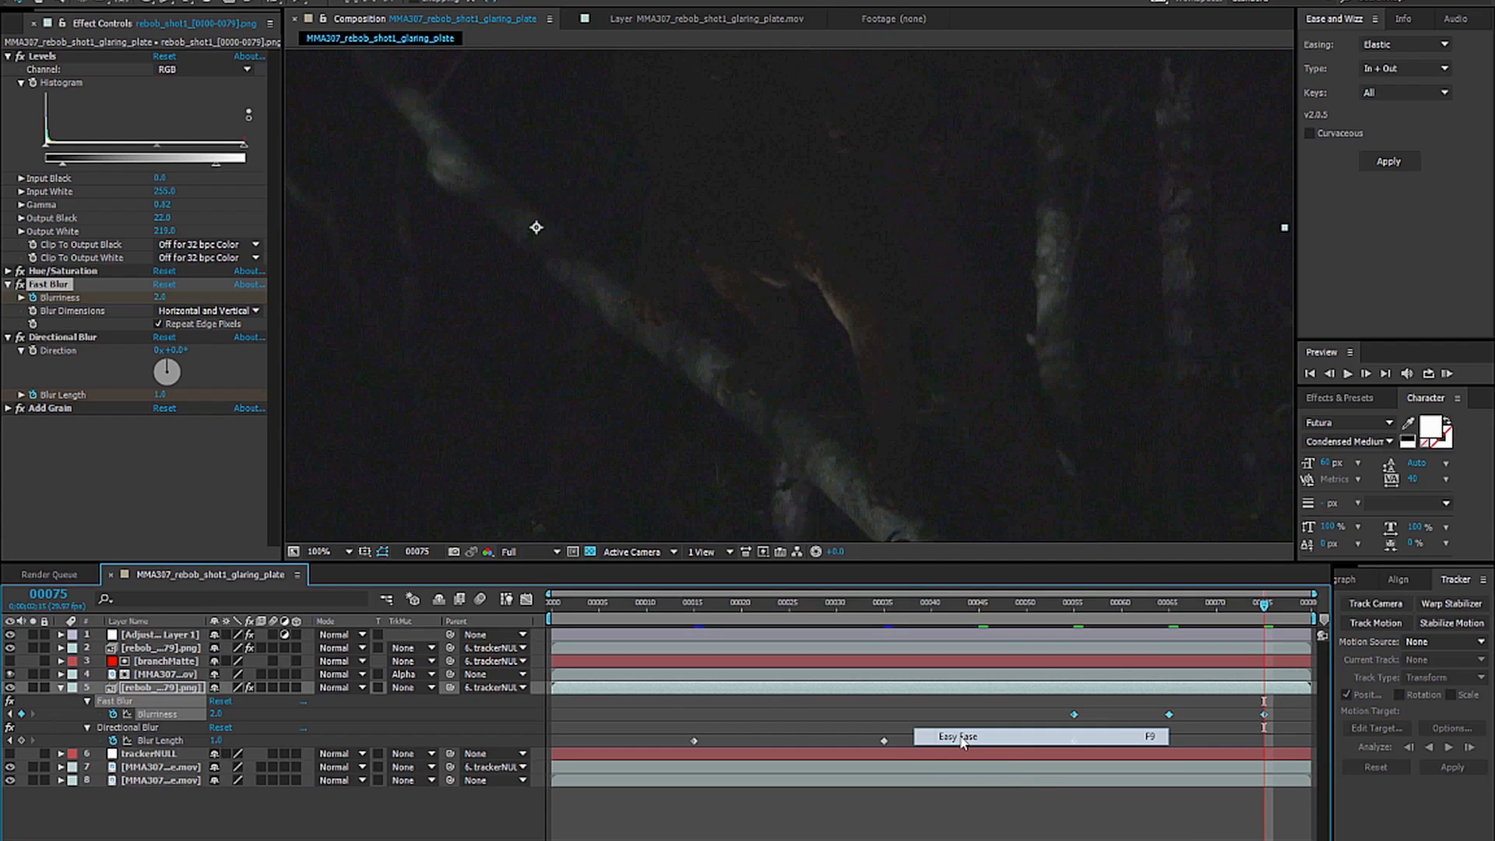
pyautogui.click(1129, 700)
pyautogui.moveTo(1073, 612); pyautogui.dragTo(1122, 619)
pyautogui.moveTo(1124, 752); pyautogui.dragTo(698, 741)
pyautogui.rightClick(693, 740)
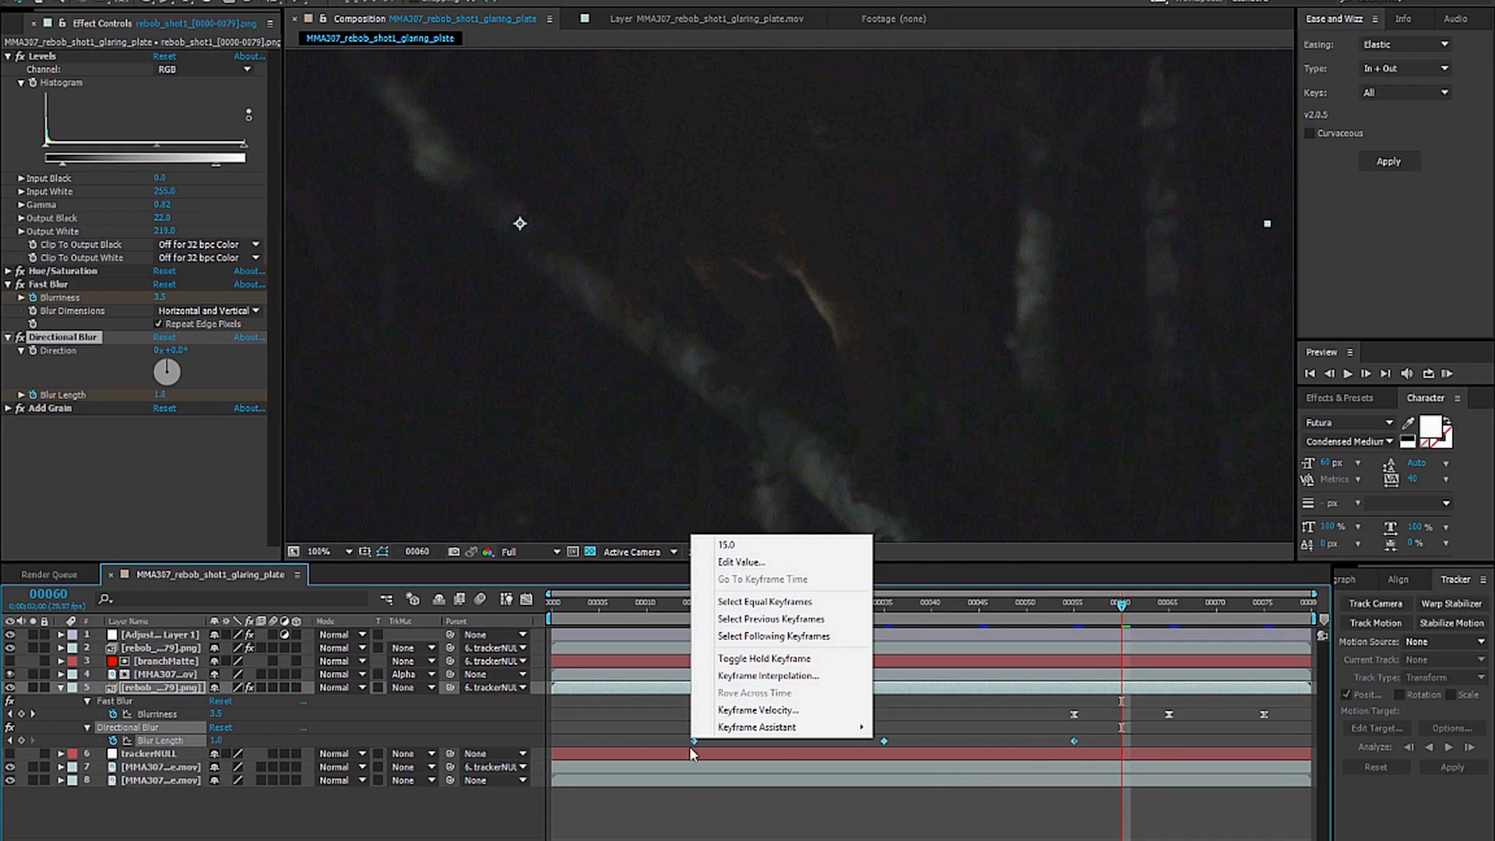
pyautogui.click(937, 728)
# Show the Directional Blur's Blur Length keyframes in the Graph Editor as a value graph.
pyautogui.click(690, 612)
pyautogui.moveTo(684, 736); pyautogui.dragTo(1159, 758)
pyautogui.click(527, 599)
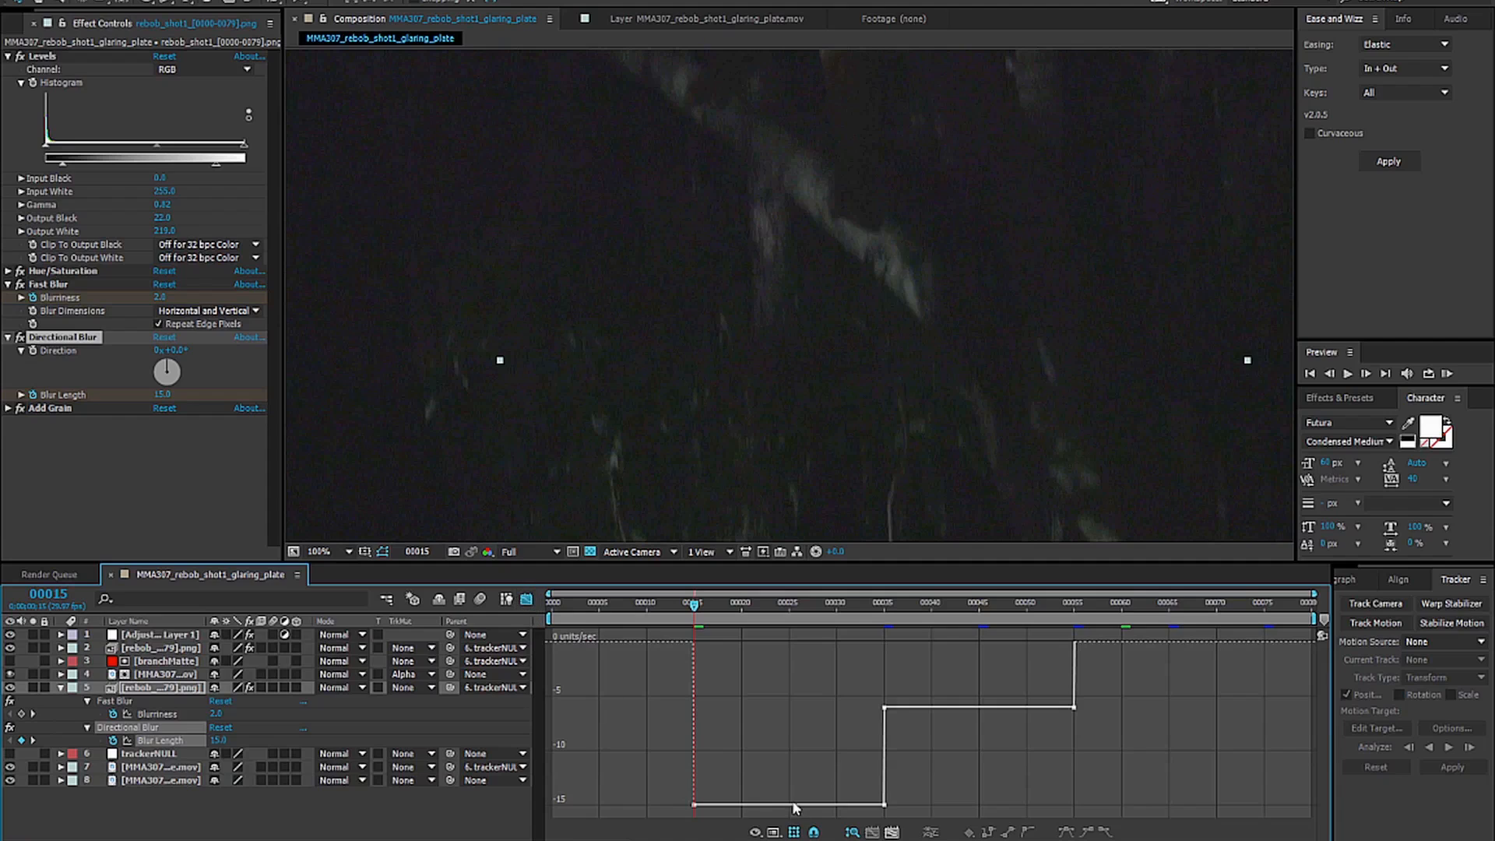
pyautogui.click(775, 833)
pyautogui.click(775, 834)
pyautogui.click(775, 833)
pyautogui.click(841, 667)
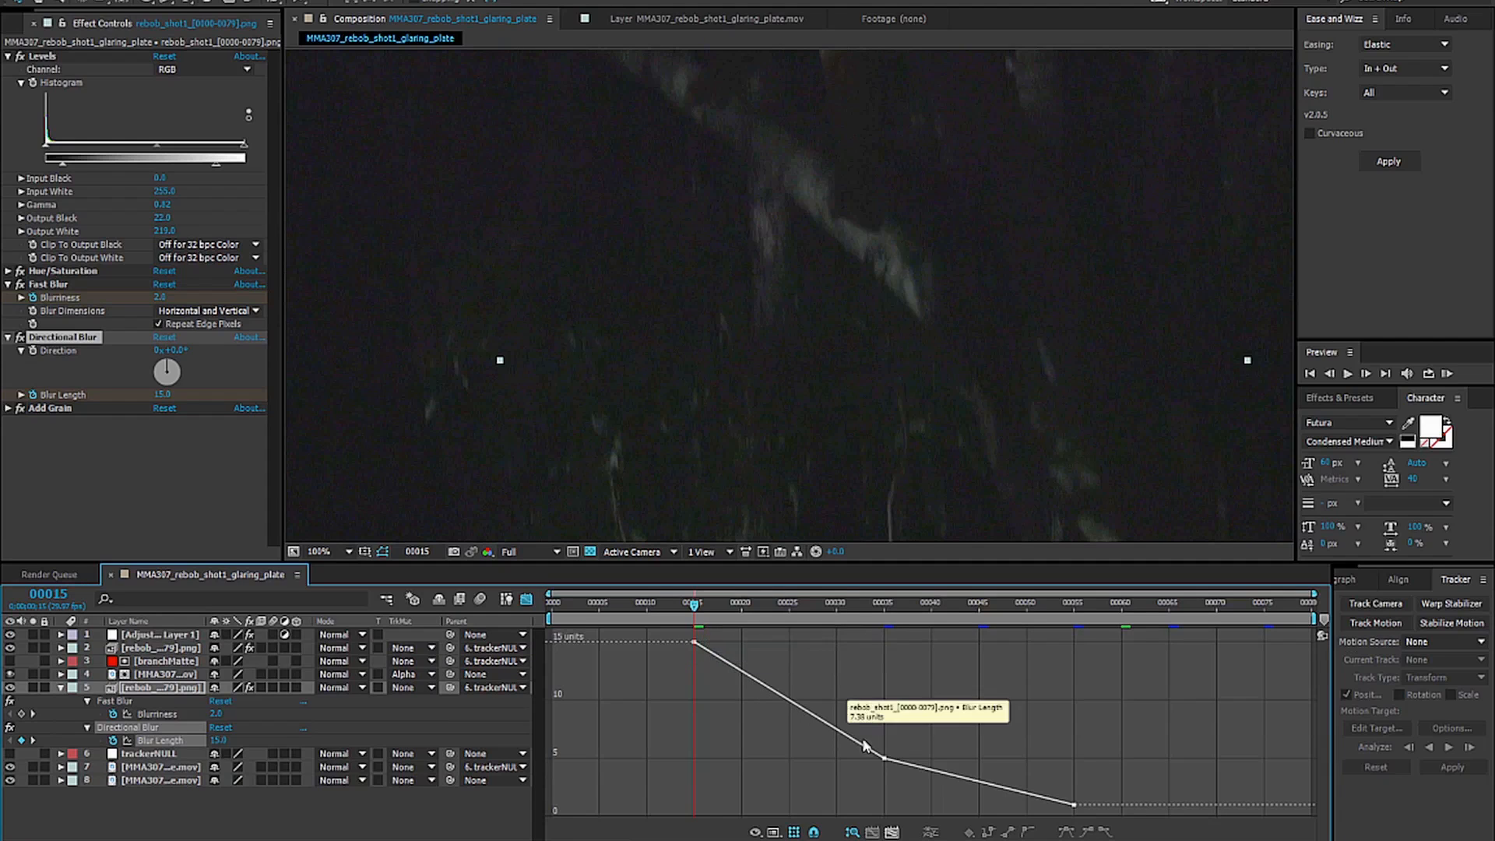
# Apply Easy Ease to all three Blur Length keyframes in the value graph.
pyautogui.doubleClick(736, 667)
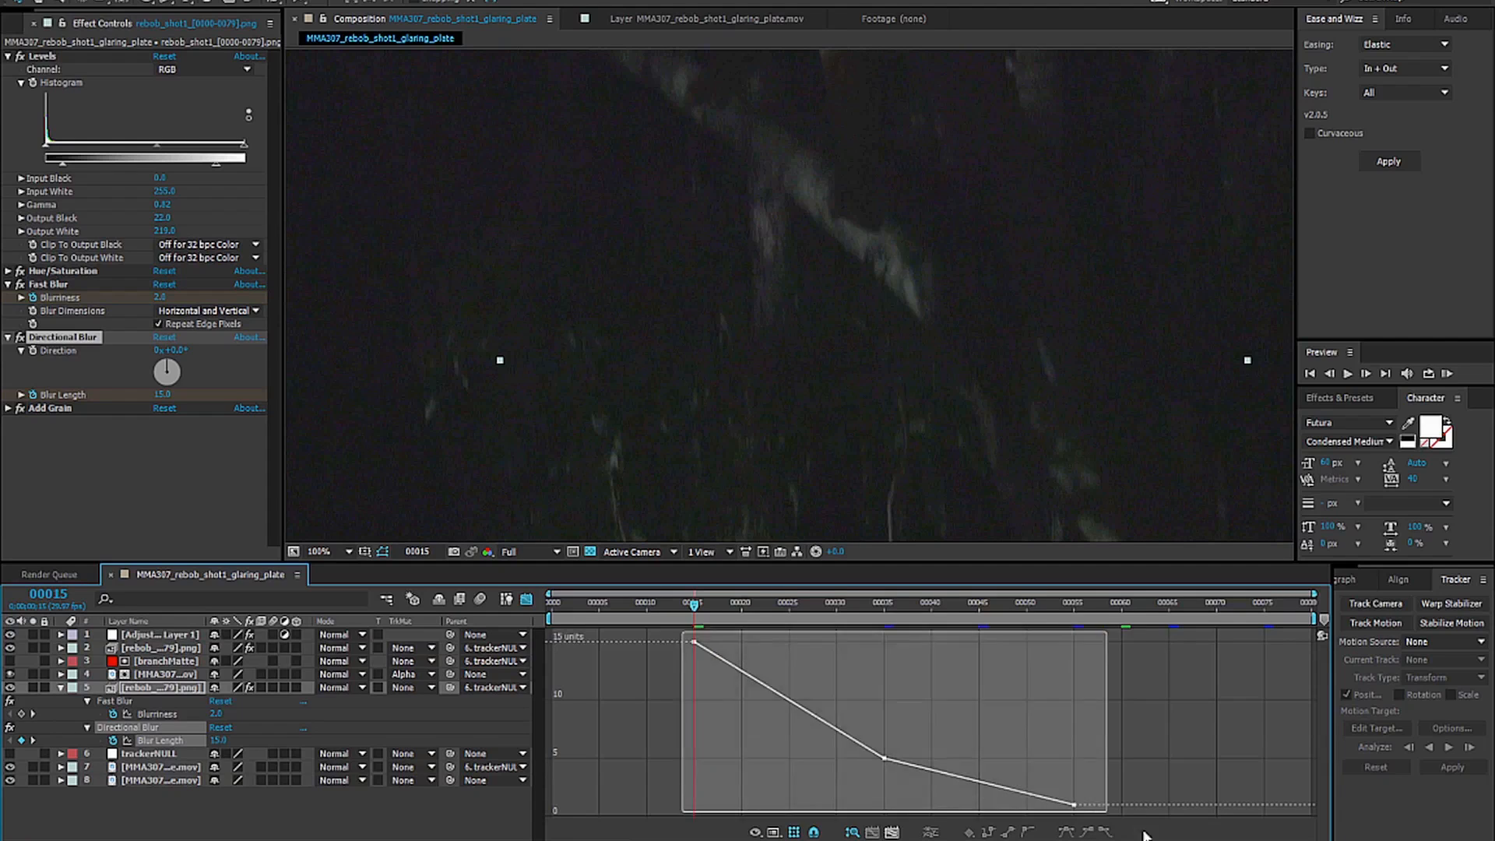
pyautogui.rightClick(884, 759)
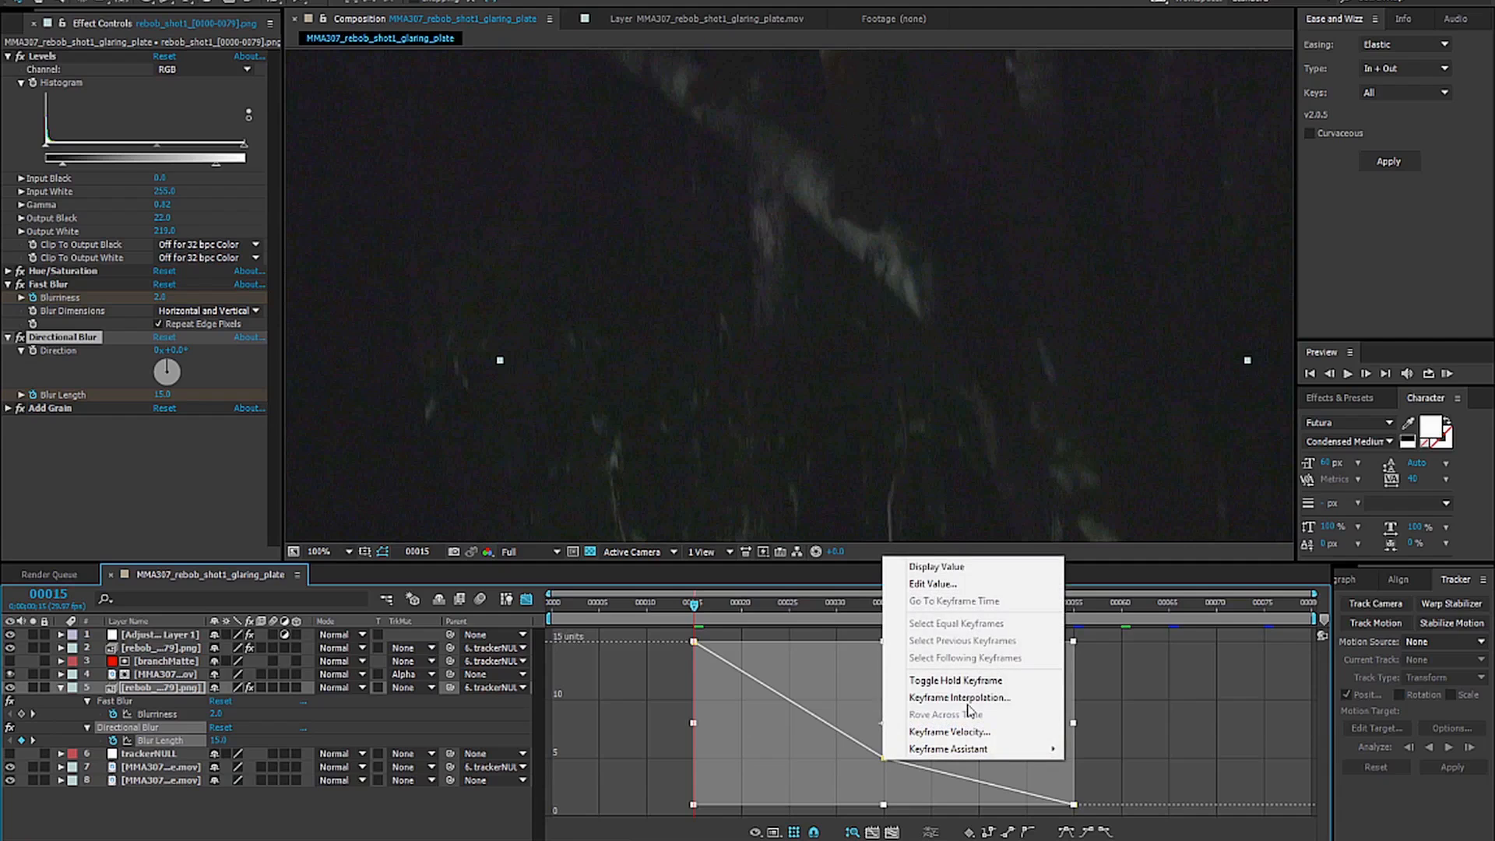
pyautogui.moveTo(972, 752)
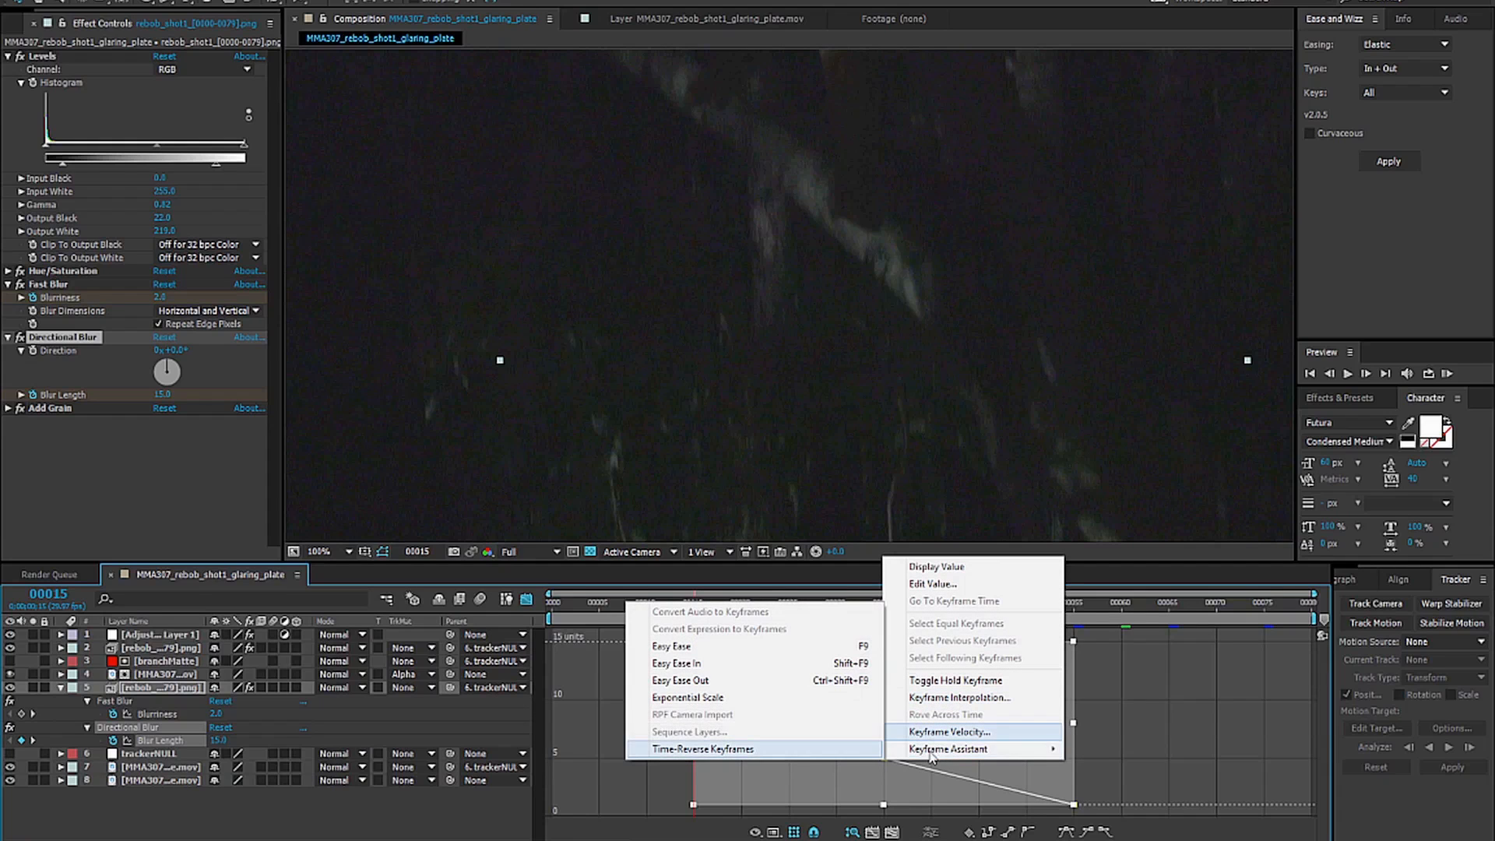
pyautogui.click(674, 646)
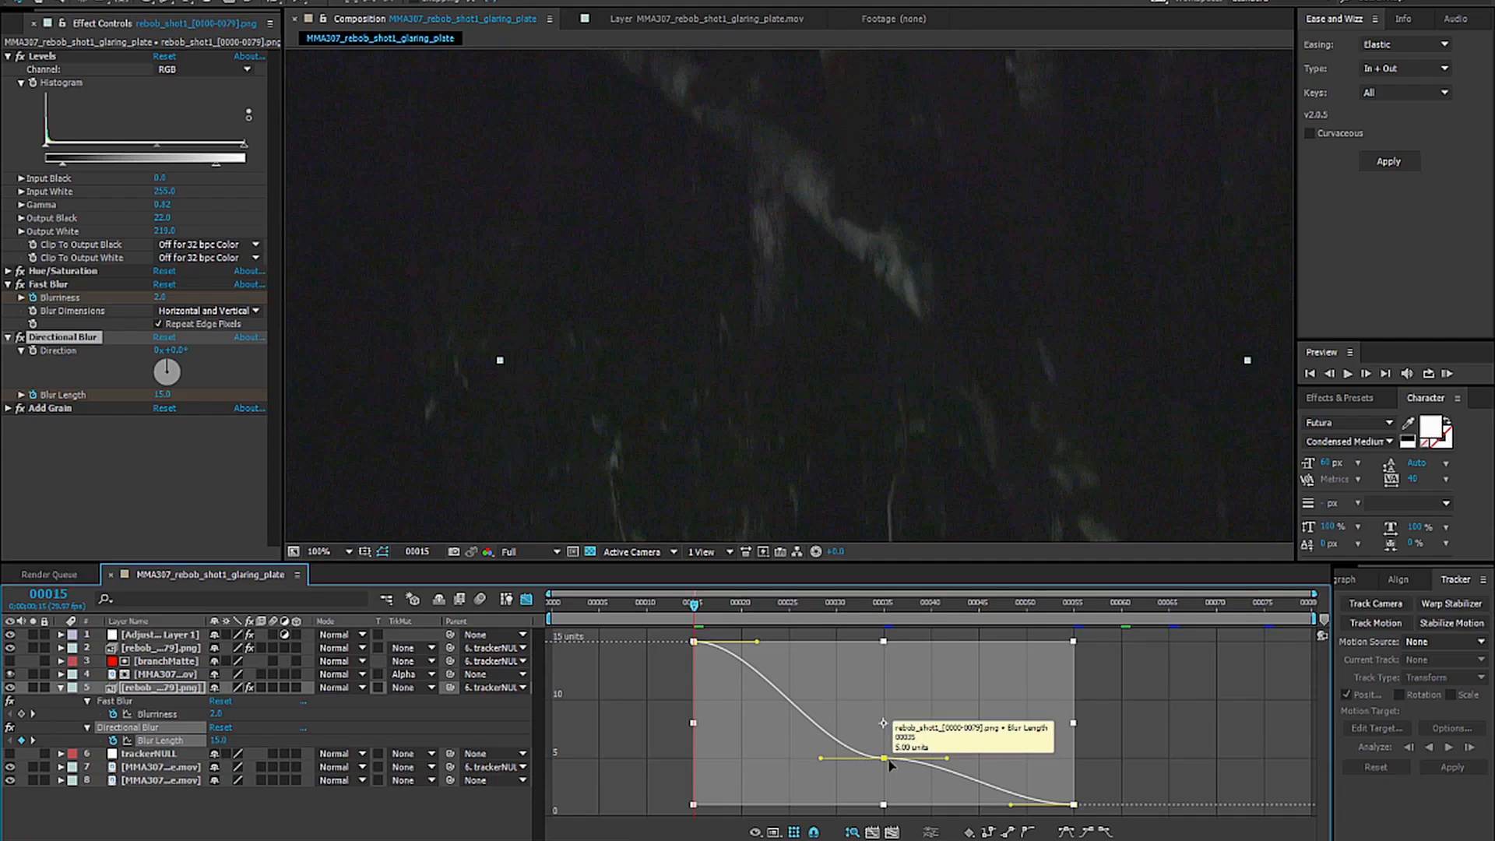
pyautogui.moveTo(886, 759)
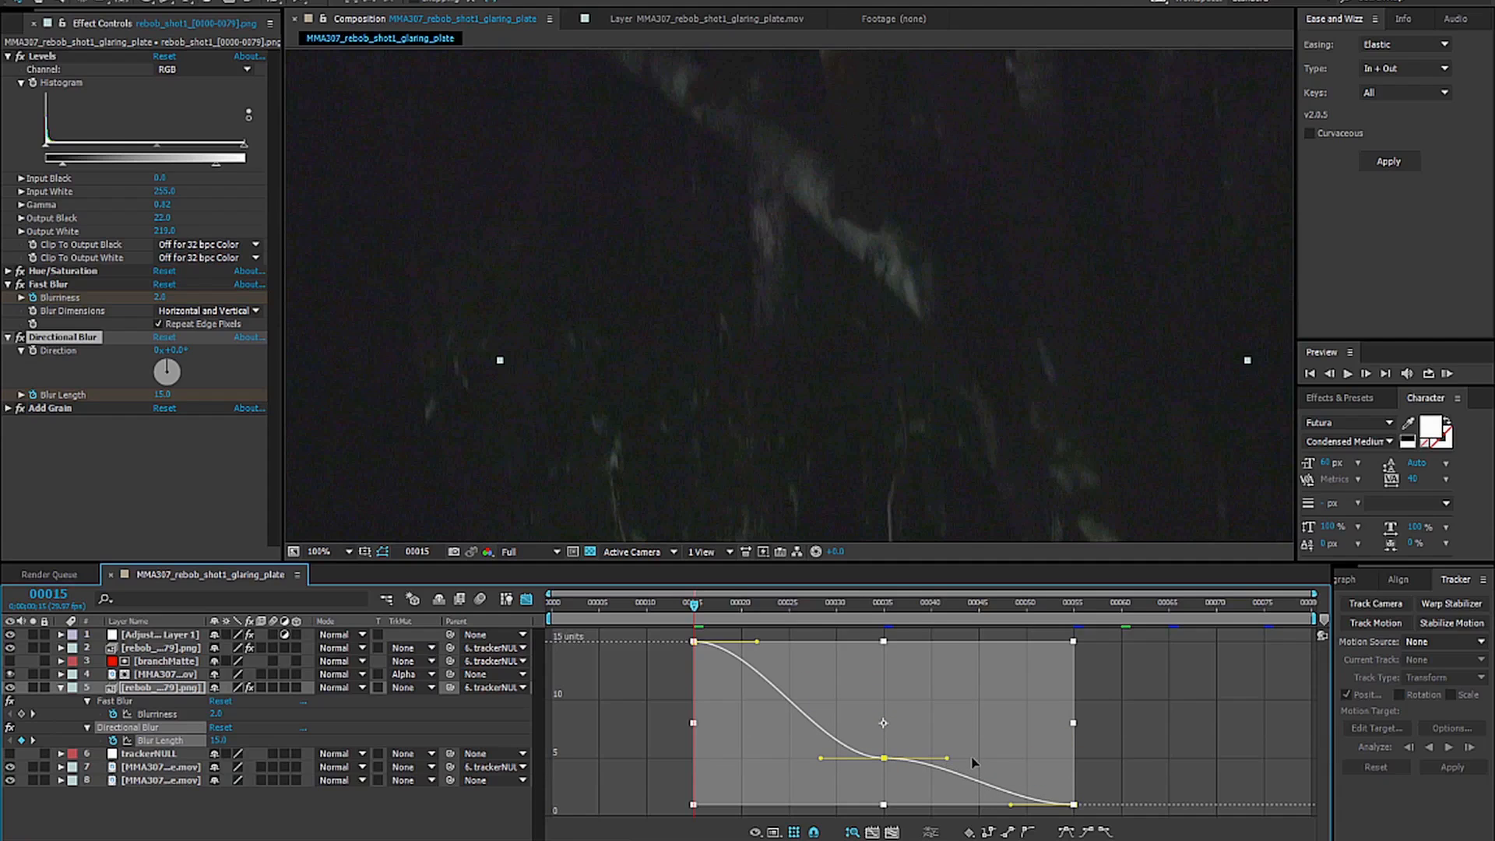
pyautogui.moveTo(950, 764)
pyautogui.mouseDown()
pyautogui.moveTo(904, 764)
pyautogui.moveTo(951, 764)
pyautogui.mouseUp()
pyautogui.click(1157, 735)
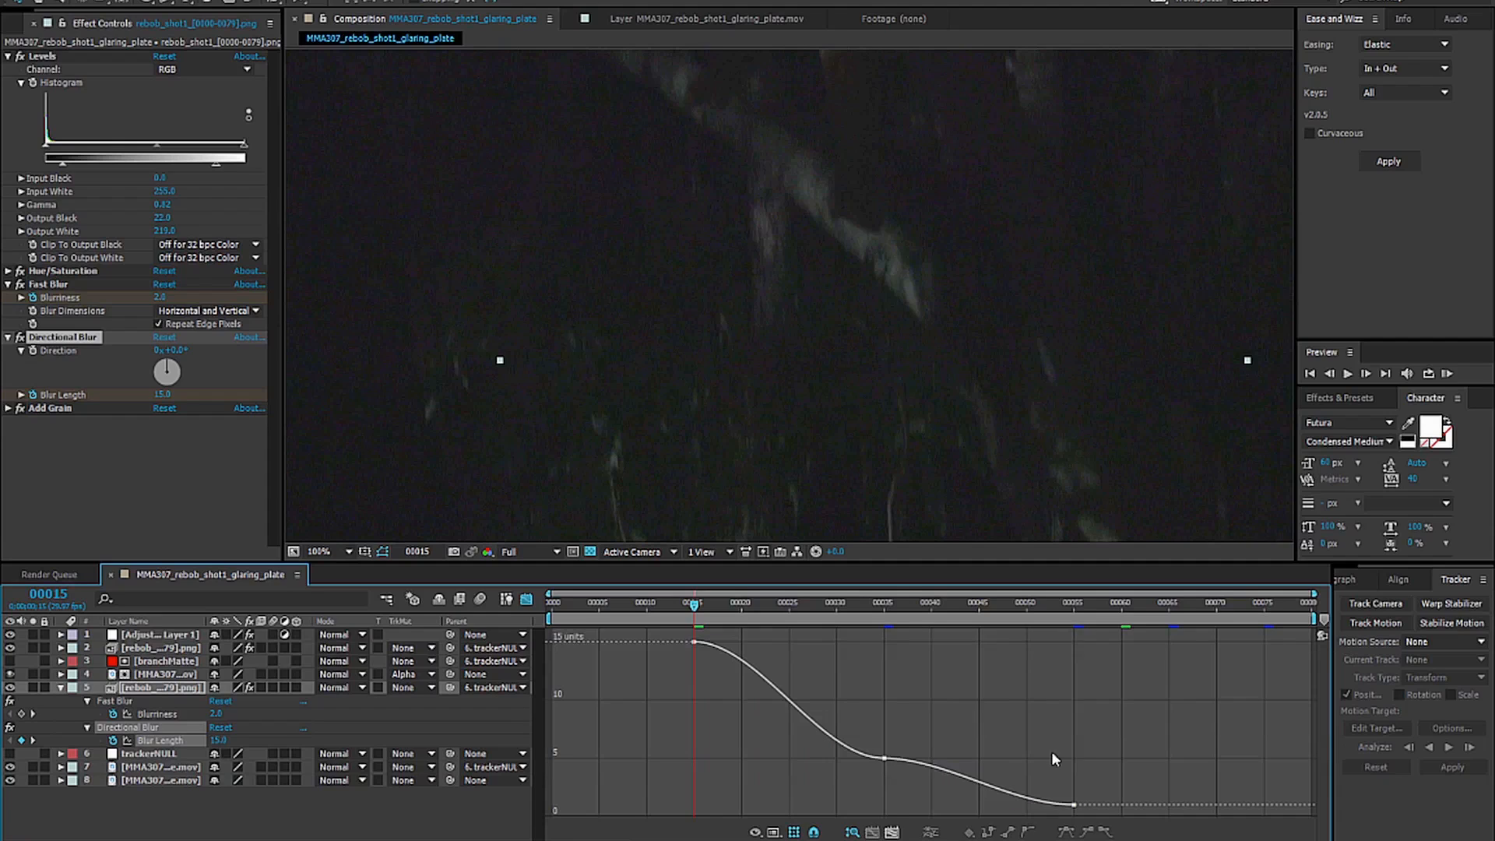
# Reshape the frame 35 keyframe's handles into a smooth falling Blur Length curve, then close the Graph Editor and collapse the layer.
pyautogui.click(884, 759)
pyautogui.moveTo(822, 759); pyautogui.dragTo(856, 748)
pyautogui.moveTo(948, 759); pyautogui.dragTo(937, 780)
pyautogui.moveTo(857, 749); pyautogui.dragTo(822, 736)
pyautogui.click(876, 657)
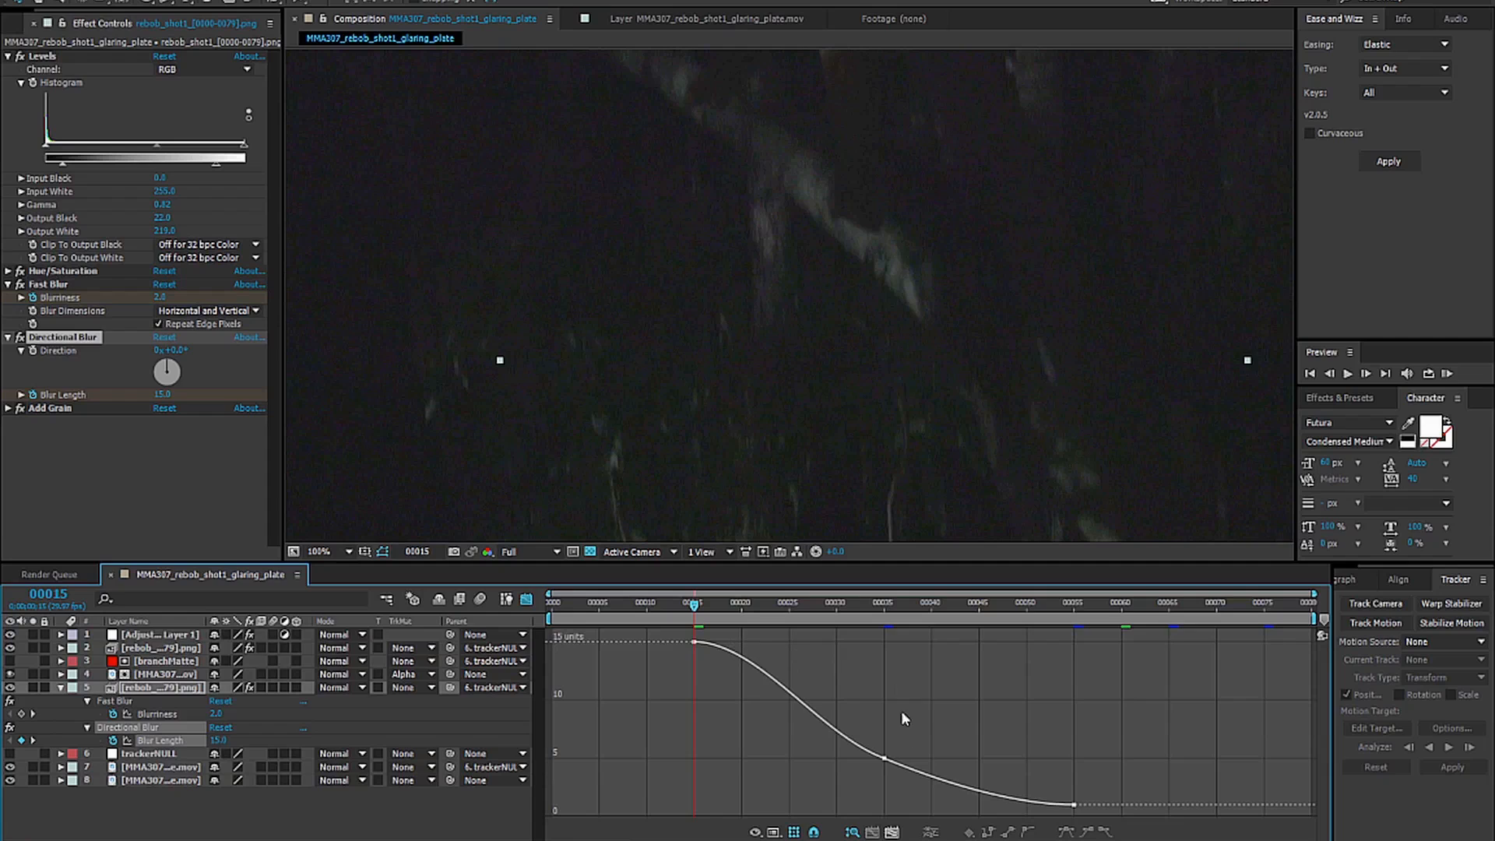
pyautogui.hotkey('ctrl', 'a')
pyautogui.click(527, 599)
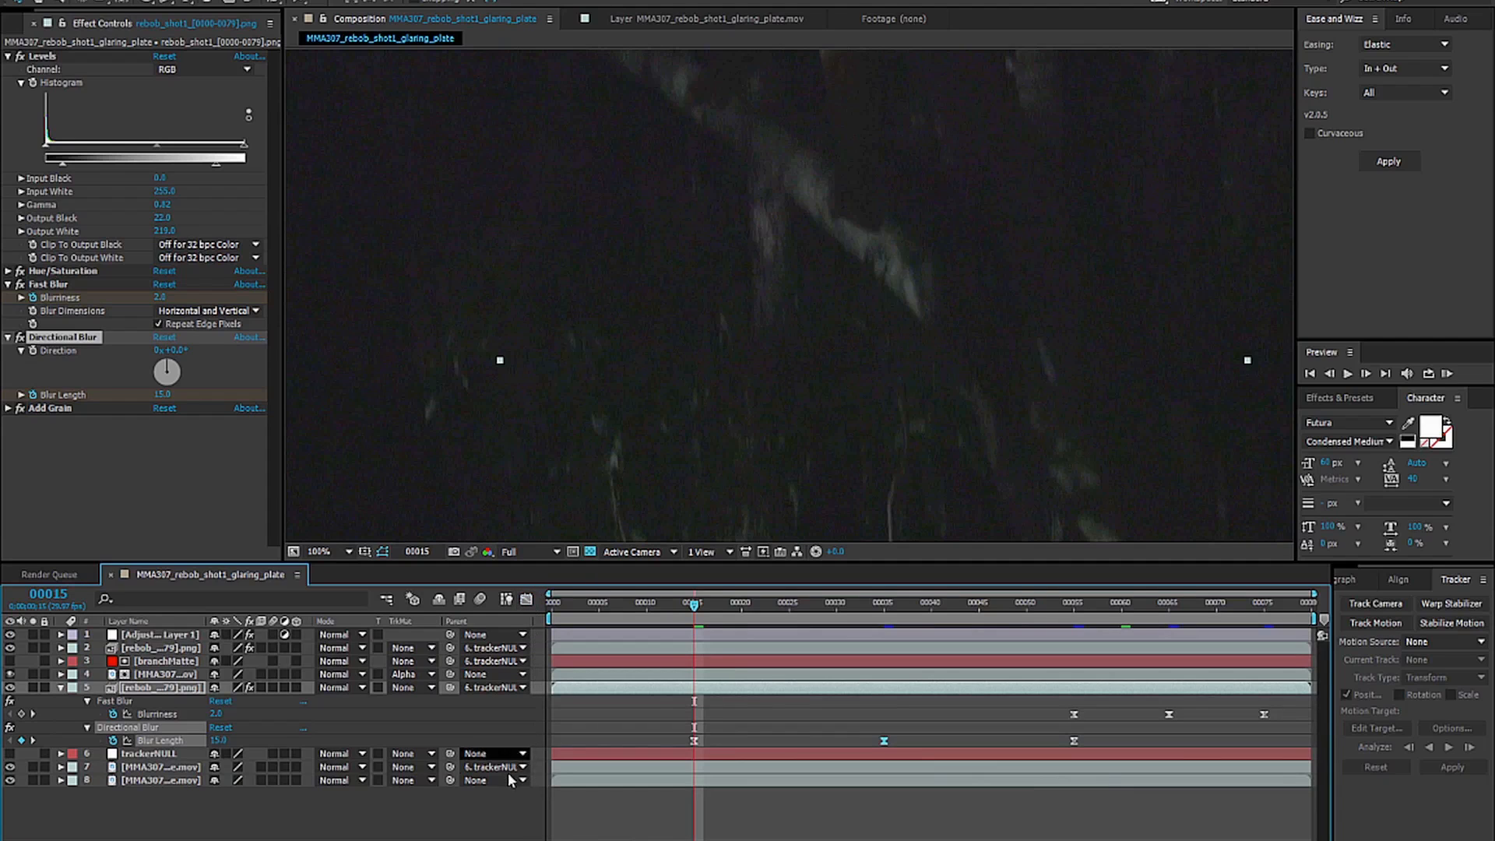
pyautogui.click(466, 831)
pyautogui.click(61, 687)
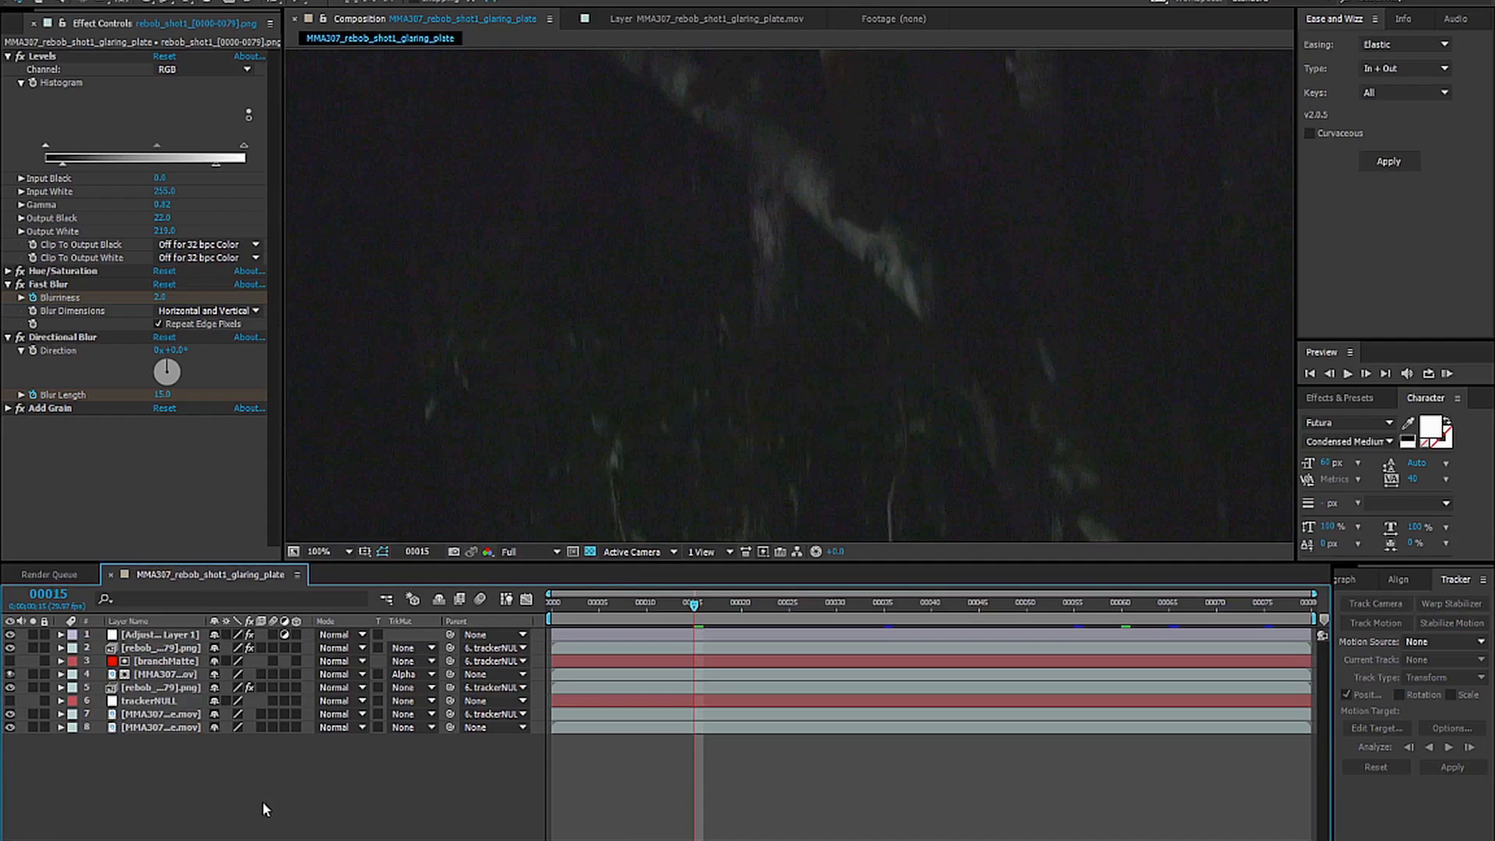
# Play back the whole composition to check the creature's animated blur against the plate's camera motion.
pyautogui.press(',')
pyautogui.hotkey('ctrl', '0')
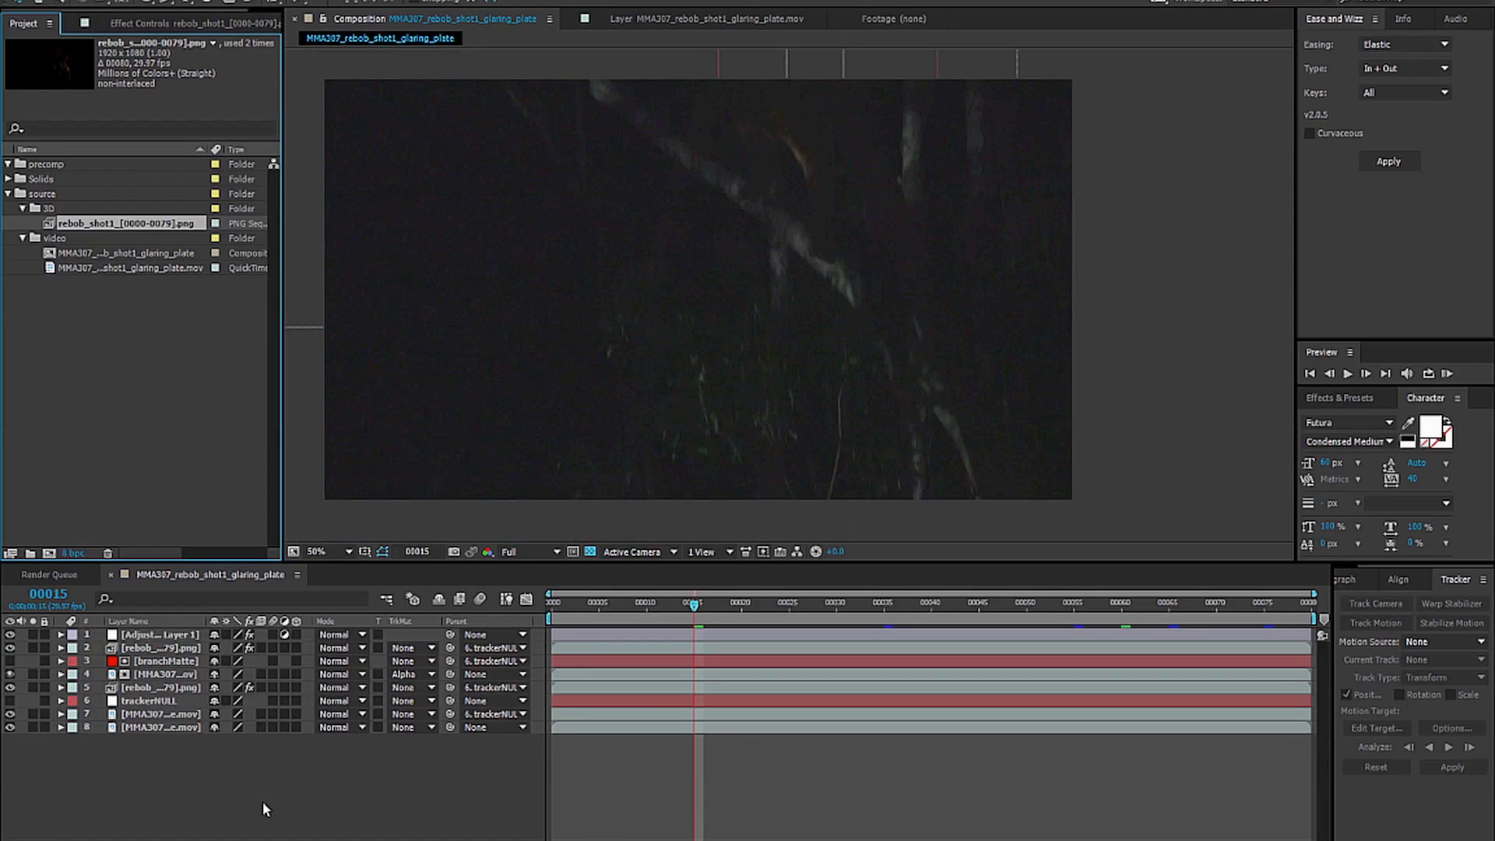
pyautogui.press('KP_0')
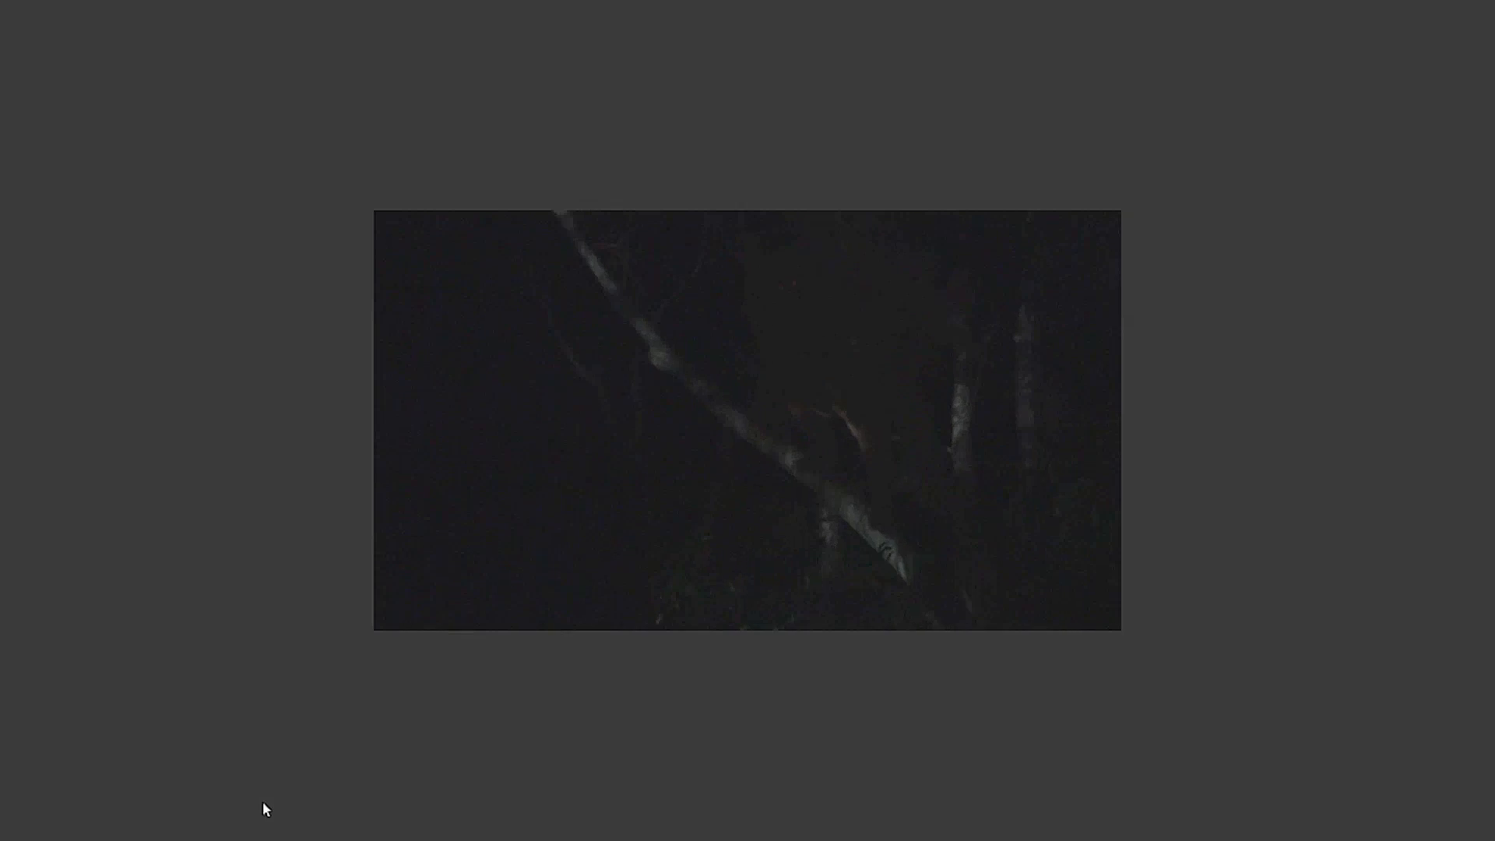
pyautogui.press('space')
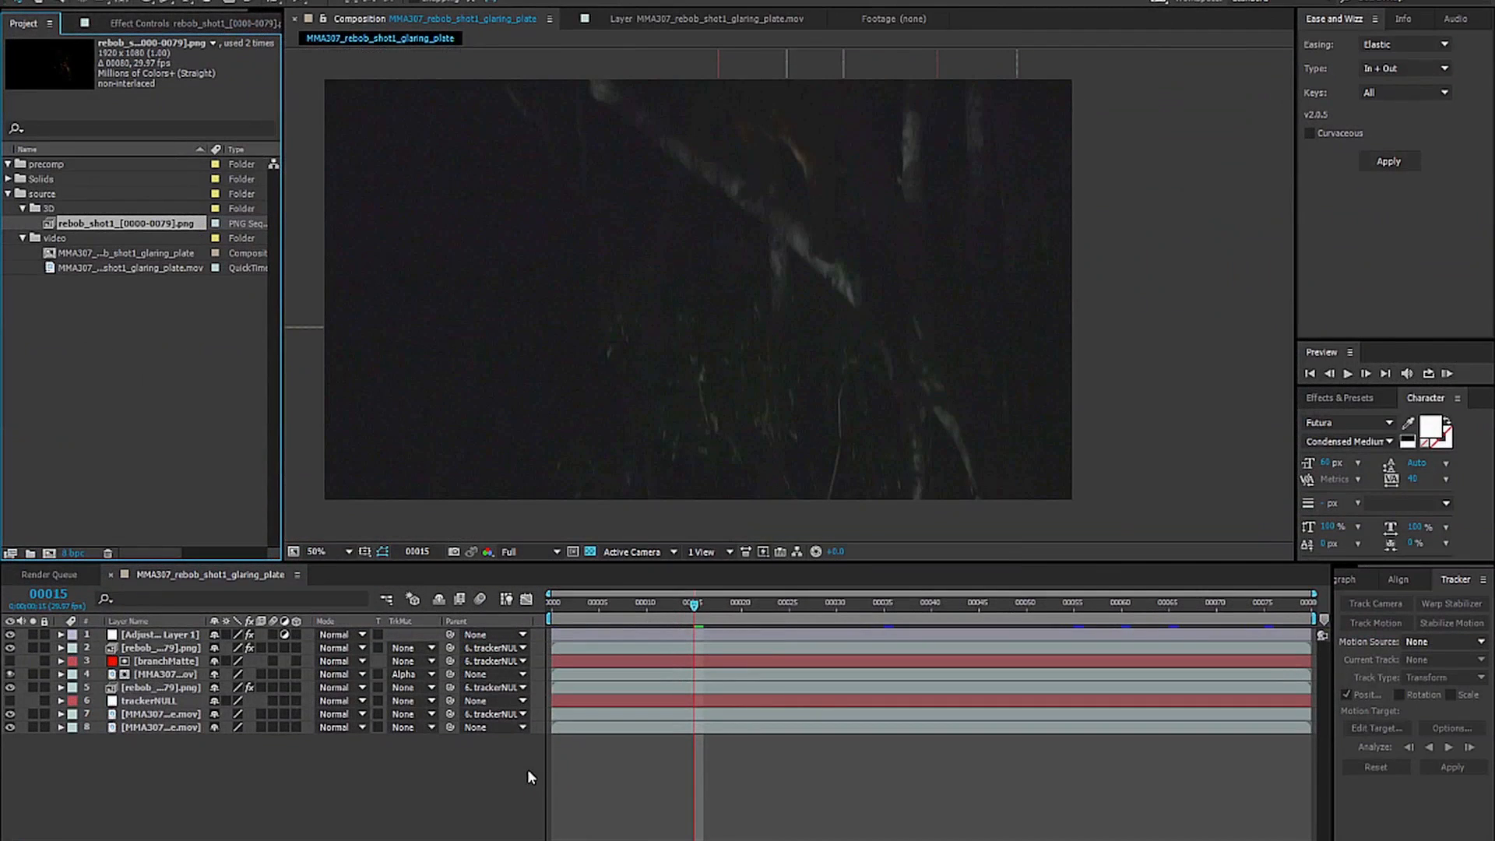
pyautogui.click(465, 788)
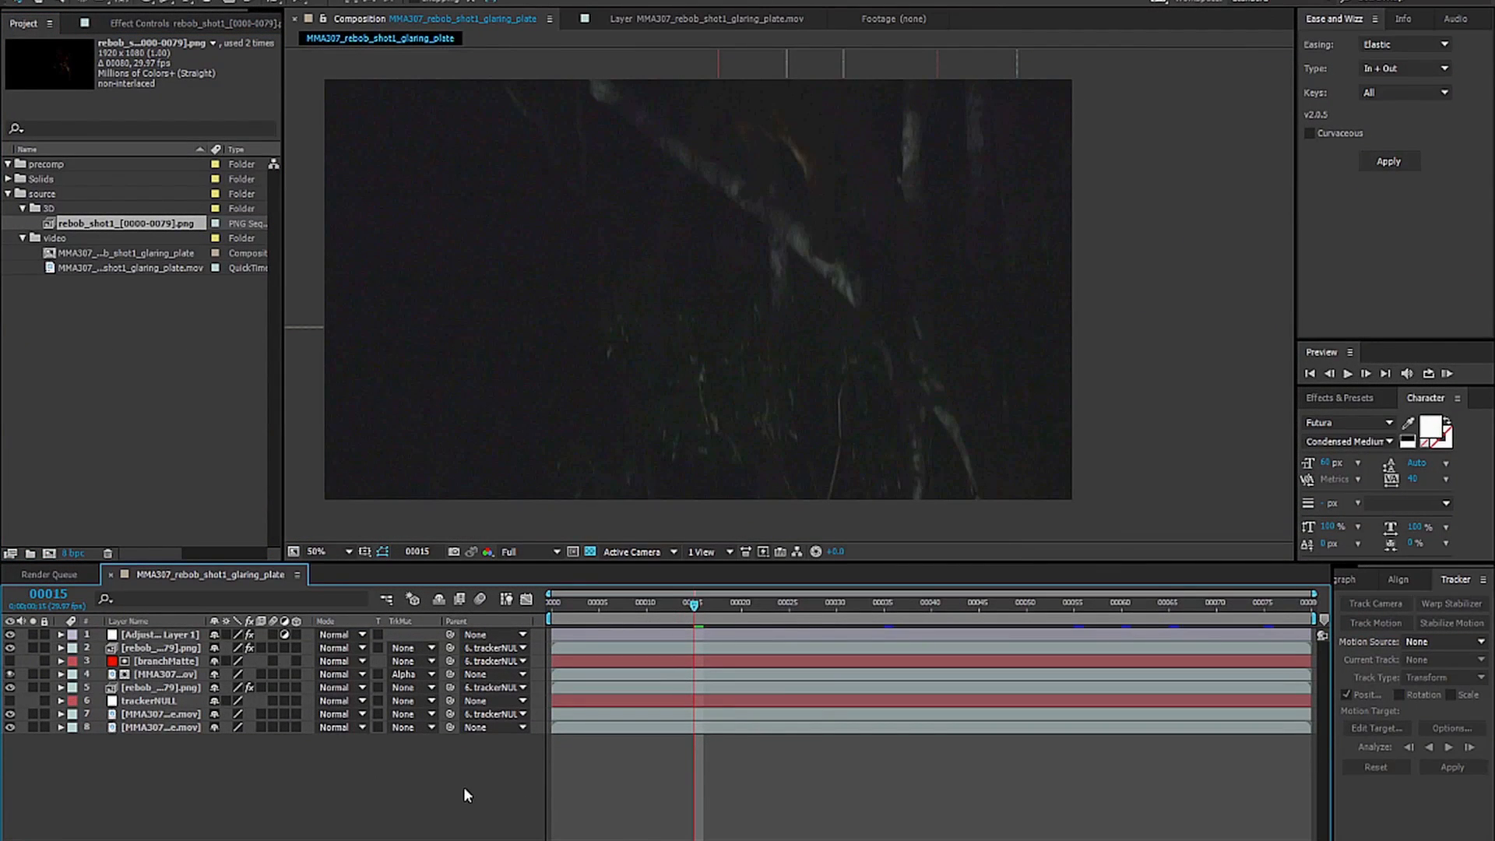
pyautogui.press('space')
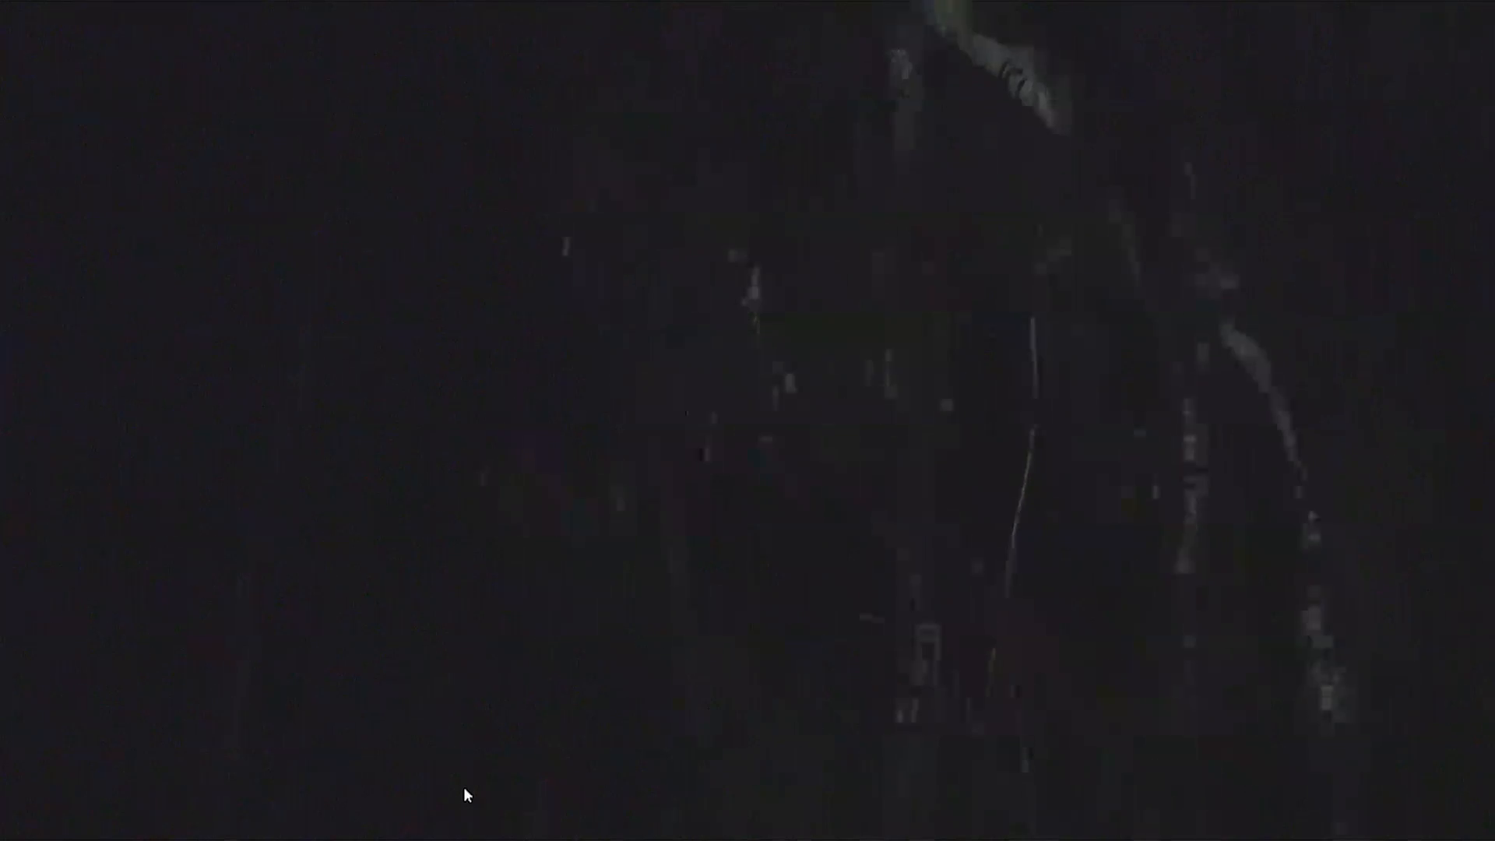
pyautogui.press('space')
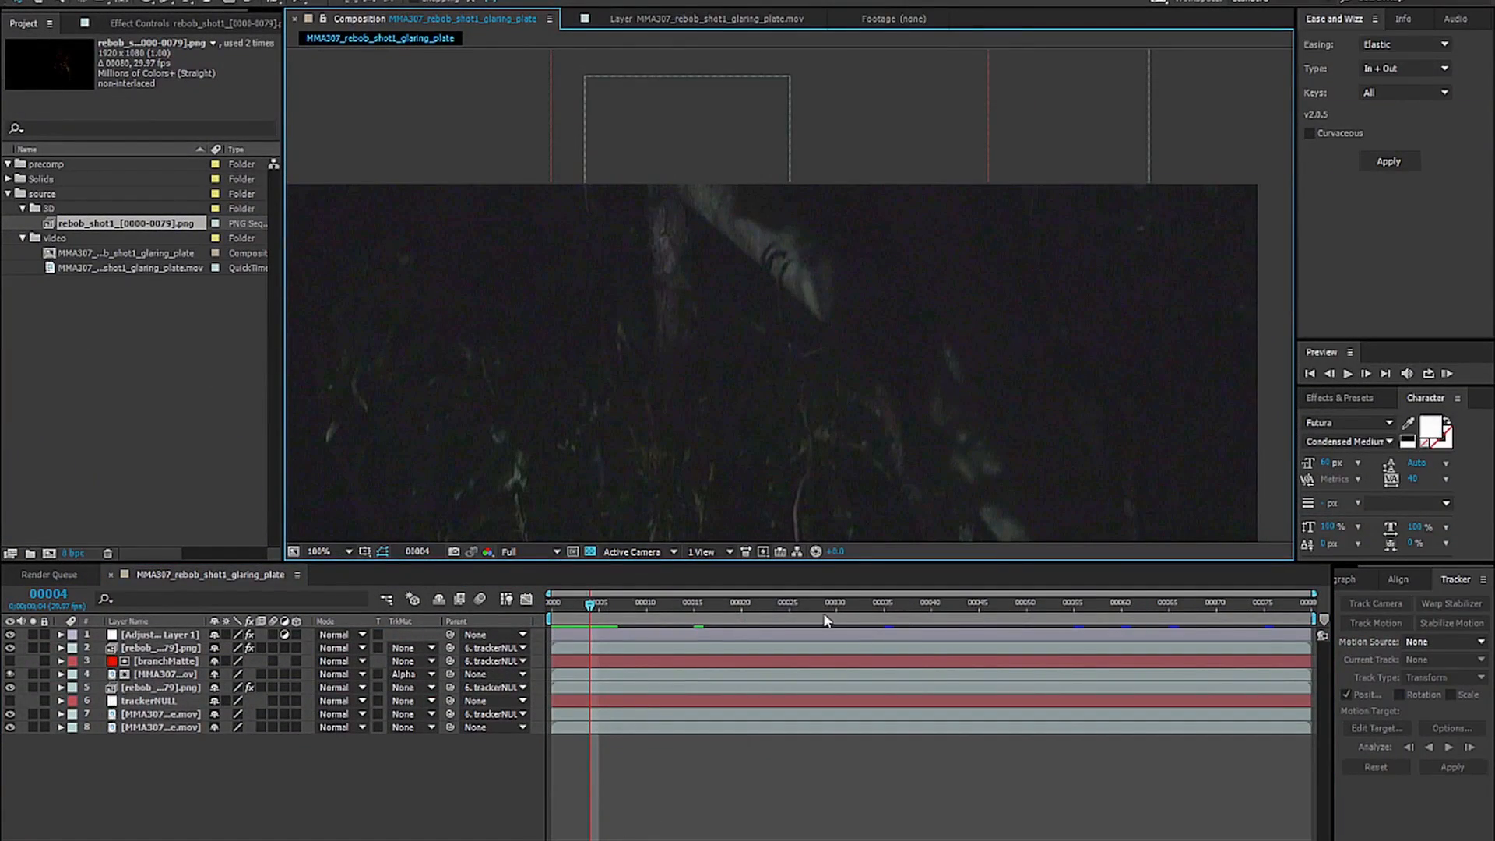
# At frame 51, create a new comp-sized black solid layer named "flare".
pyautogui.click(1038, 605)
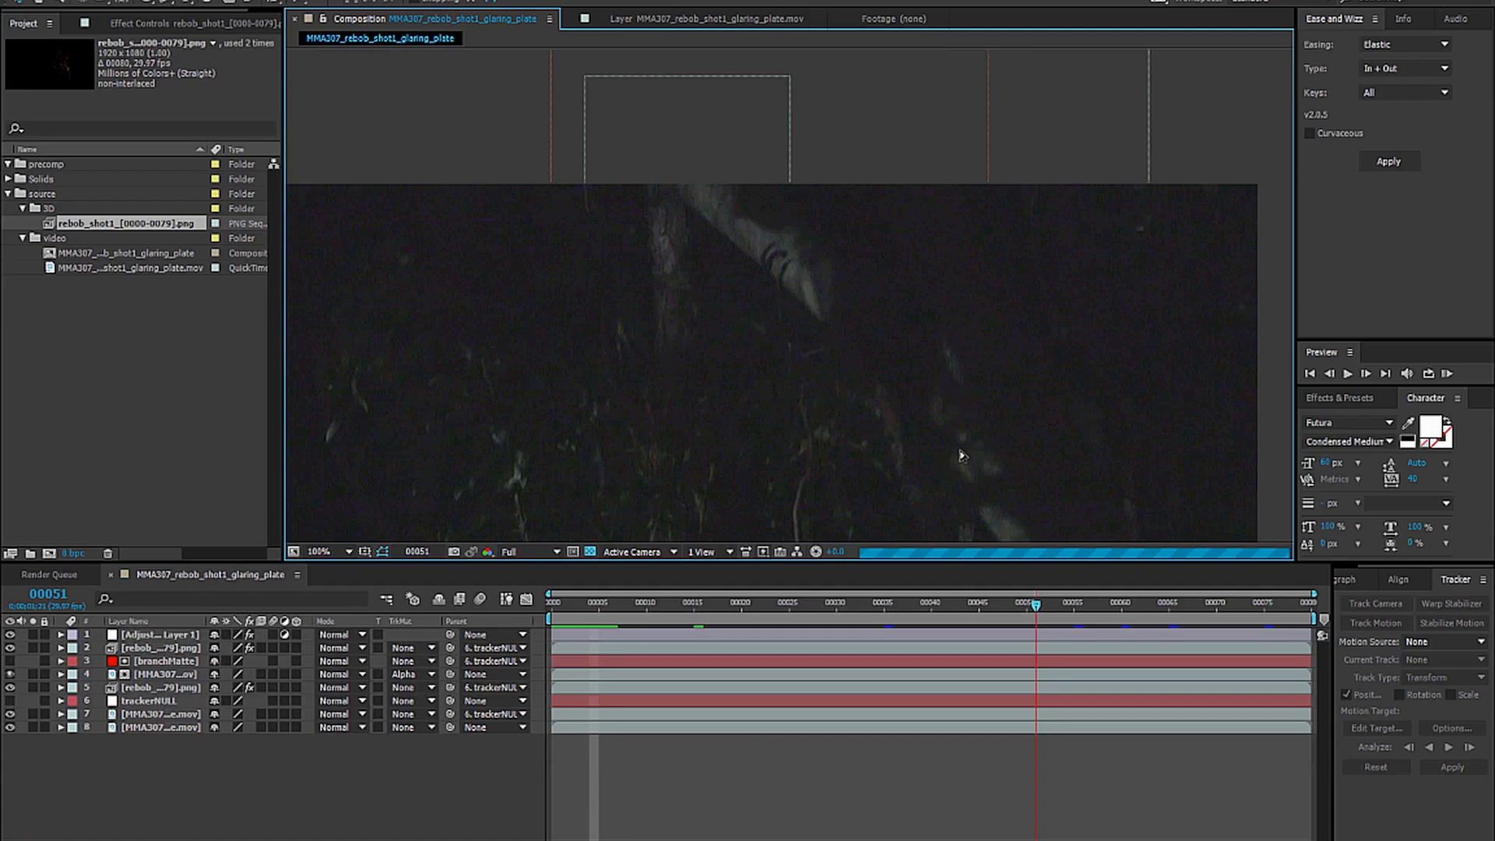
pyautogui.moveTo(716, 383); pyautogui.dragTo(860, 346)
pyautogui.moveTo(881, 435); pyautogui.dragTo(924, 431)
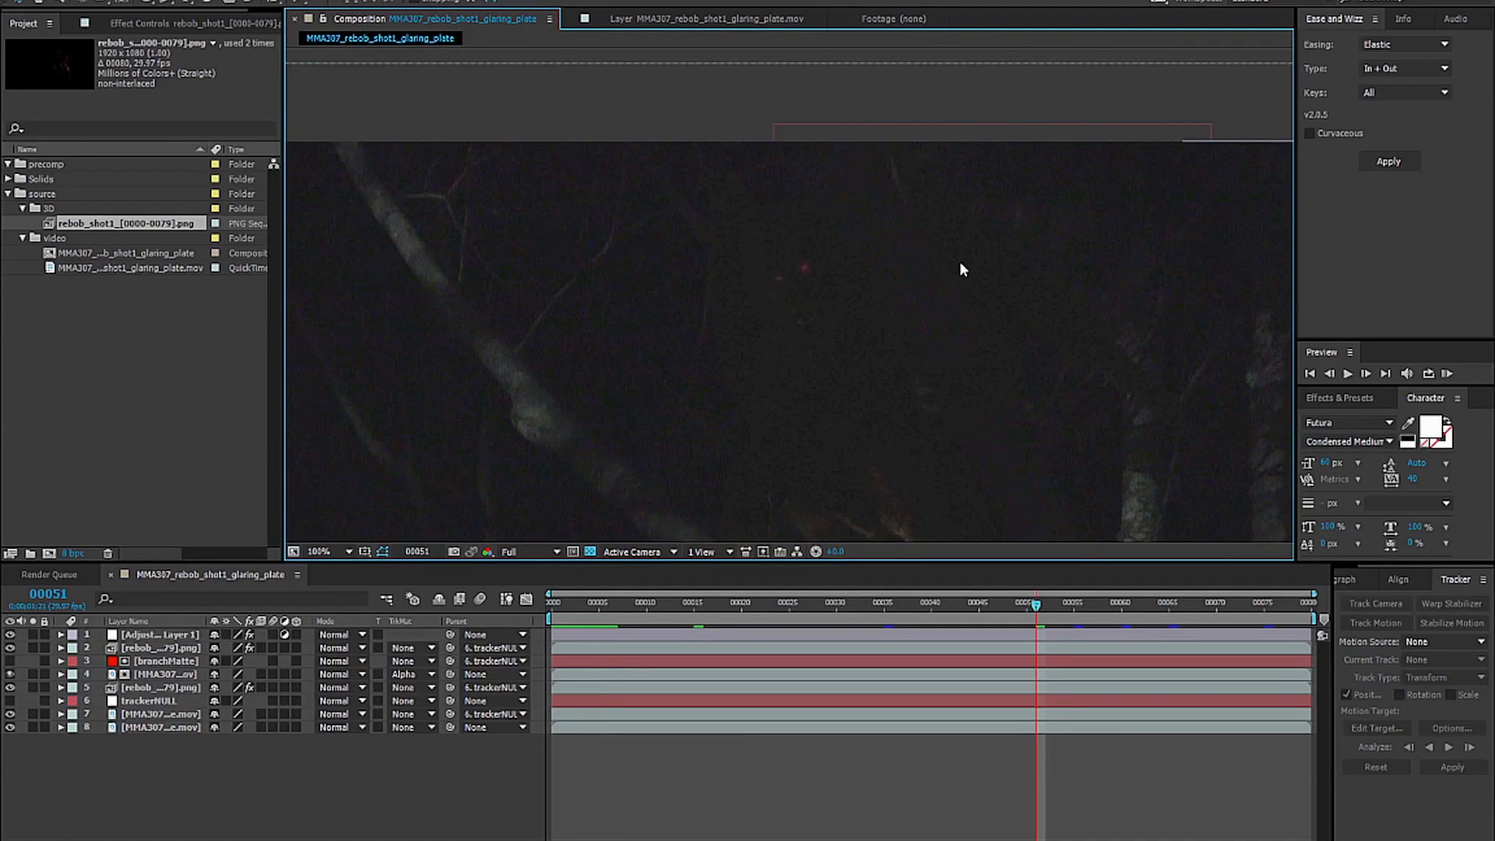
pyautogui.click(214, 762)
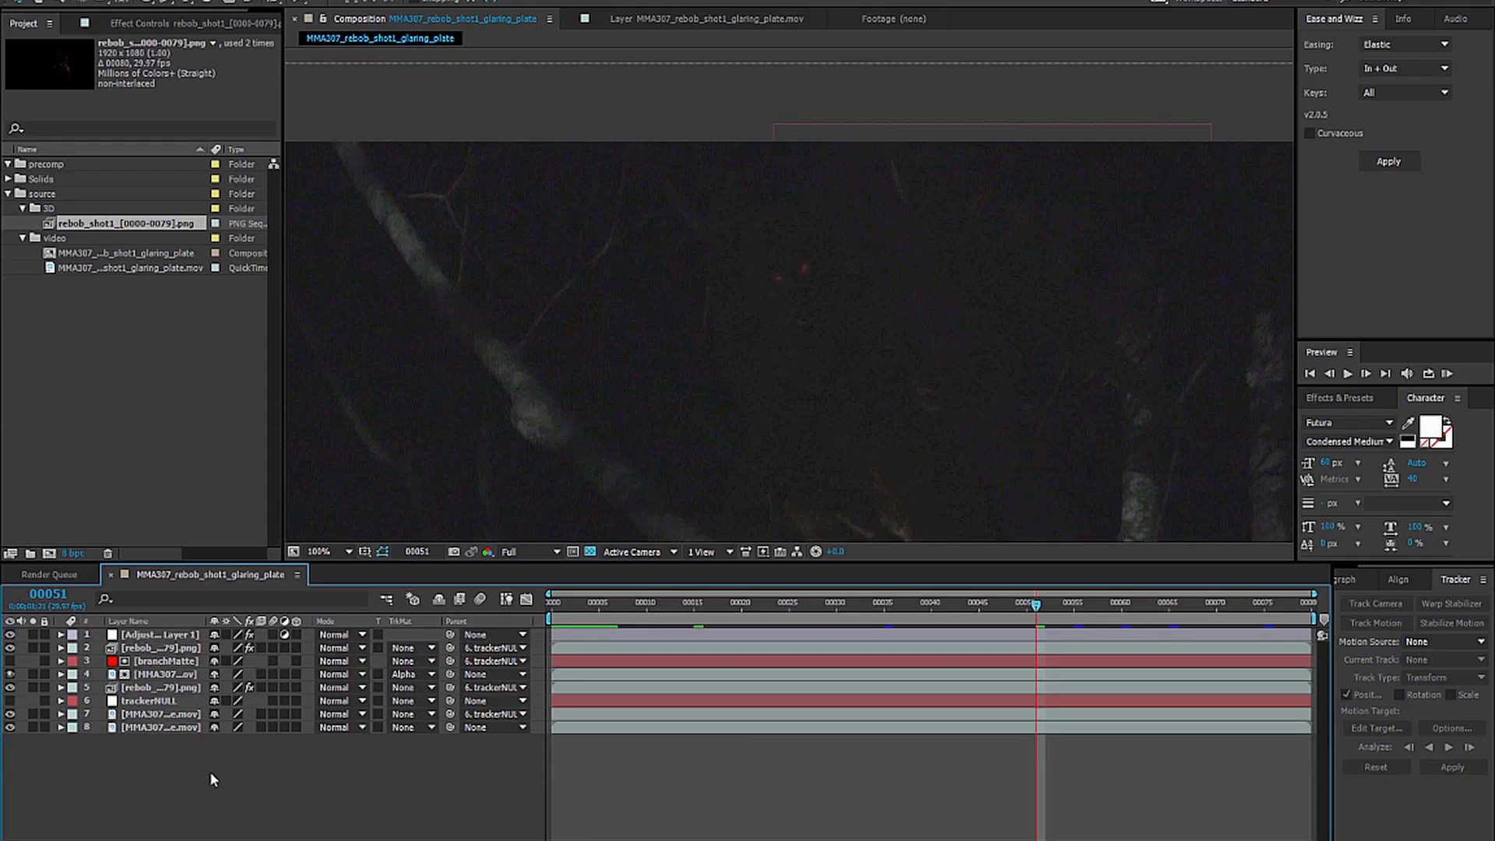
pyautogui.hotkey('ctrl', 'y')
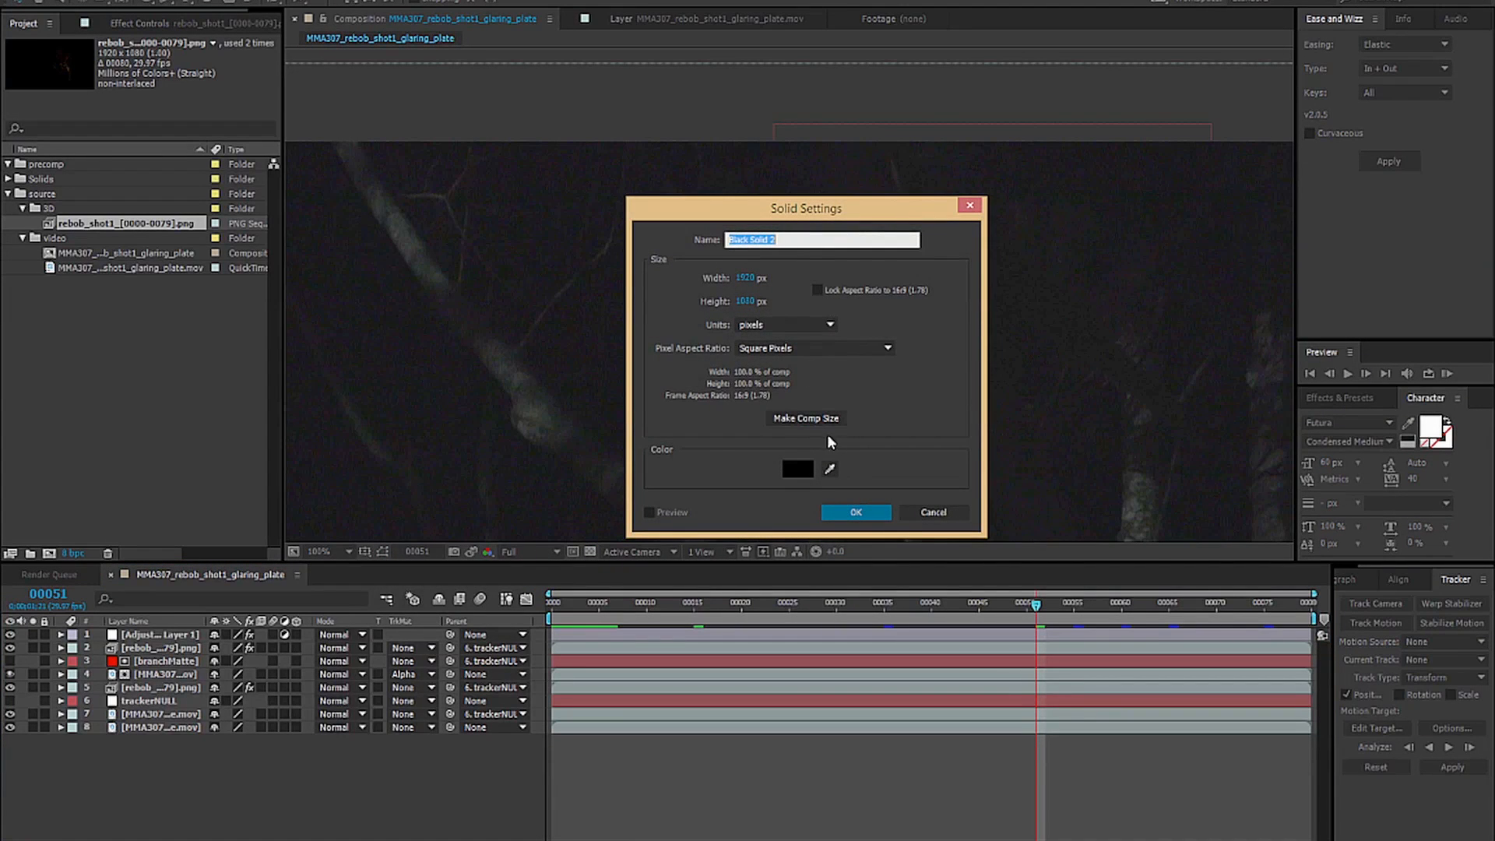
pyautogui.write('flare')
pyautogui.click(855, 513)
# Apply the Video Copilot Optical Flares effect to the flare solid.
pyautogui.click(154, 1)
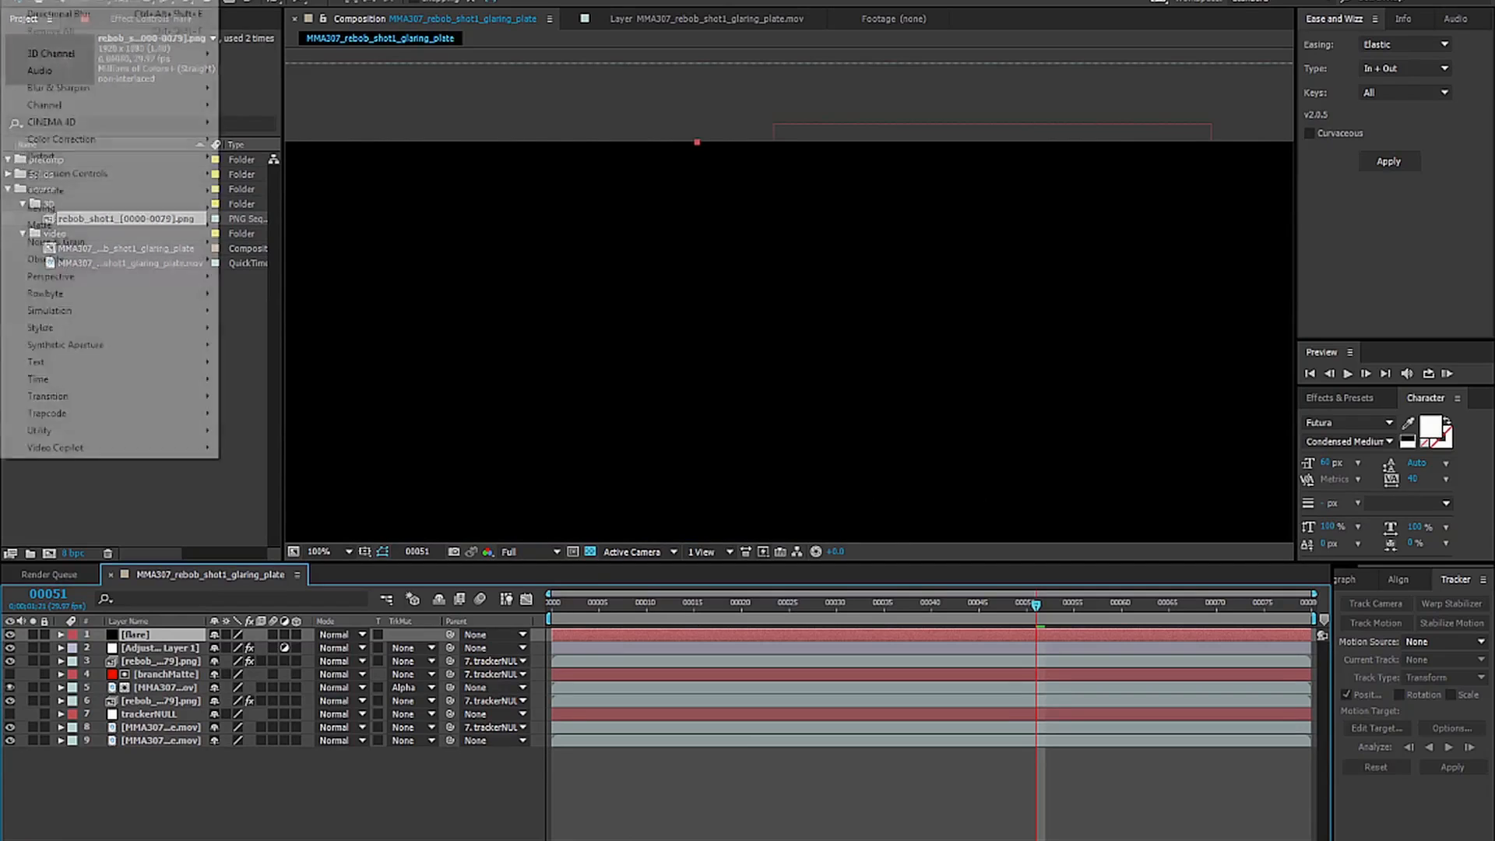
pyautogui.moveTo(108, 450)
pyautogui.click(288, 451)
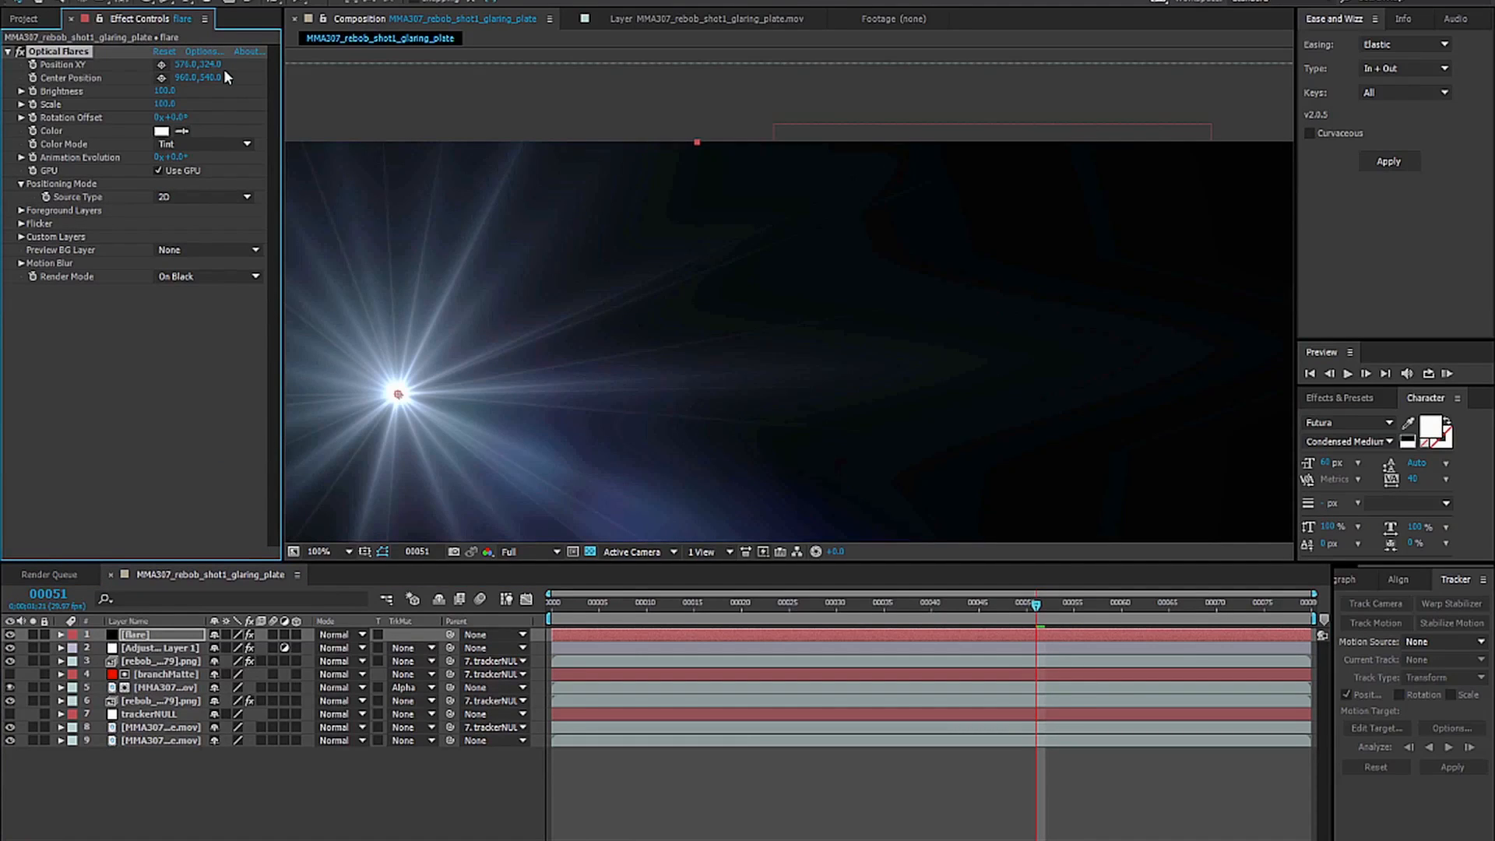
# In the Optical Flares options, load the Subtle Green preset from the Light presets.
pyautogui.click(204, 51)
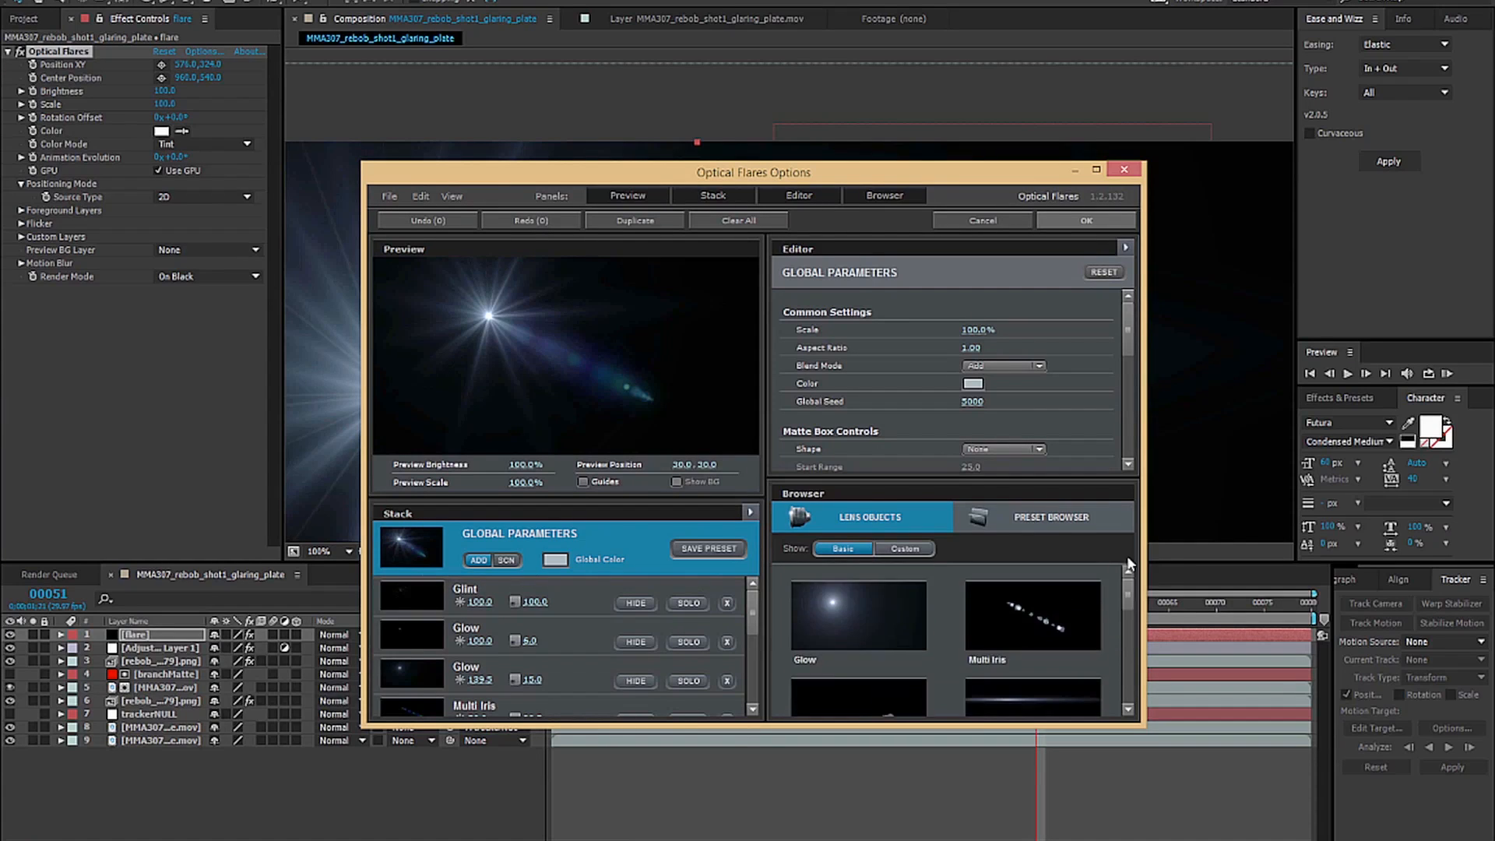
pyautogui.click(1048, 519)
pyautogui.click(1069, 622)
pyautogui.moveTo(1128, 594); pyautogui.dragTo(1136, 687)
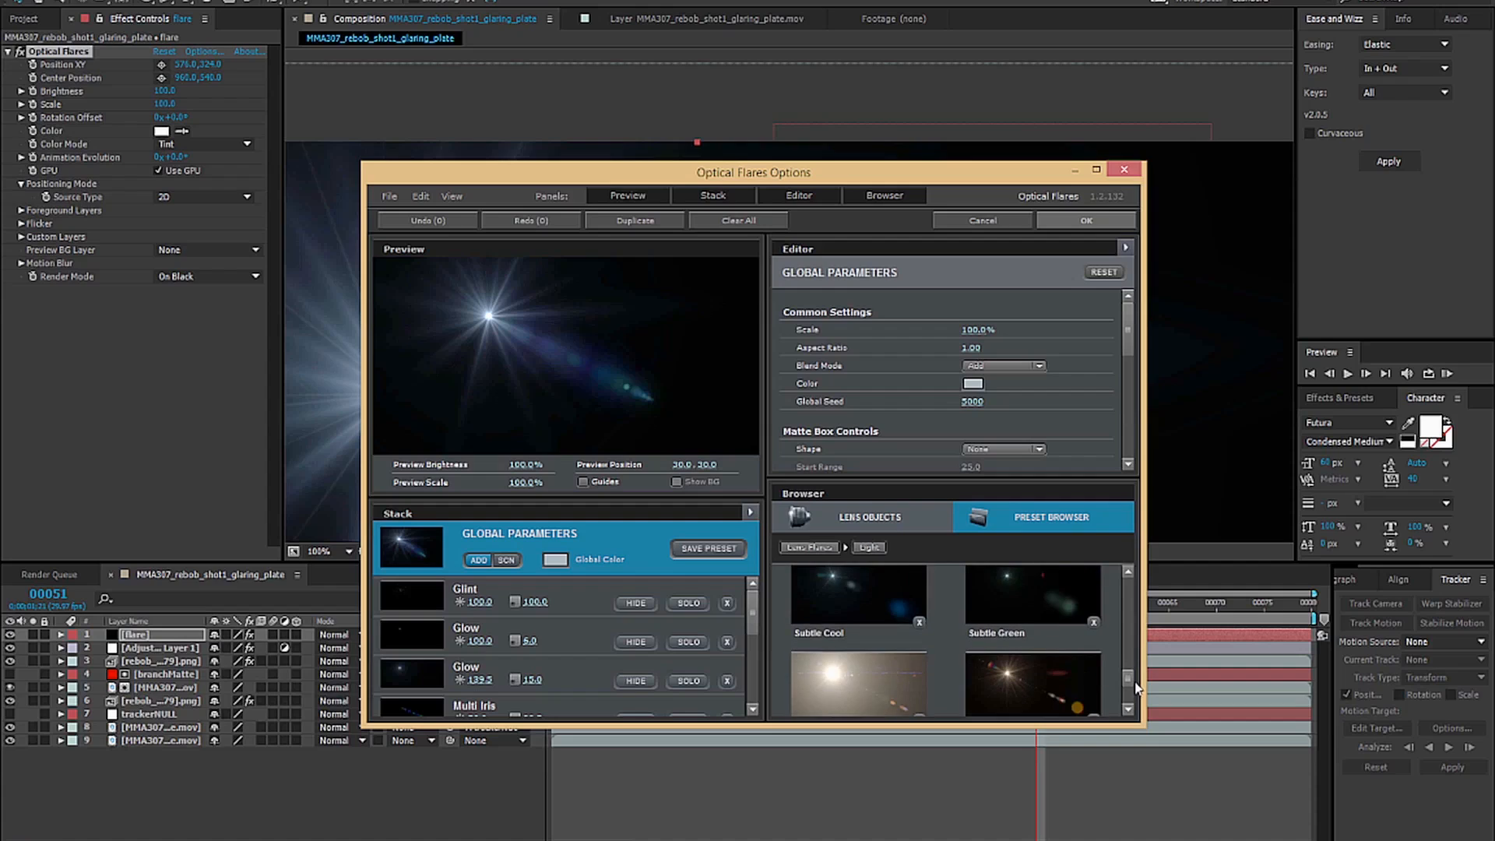
pyautogui.click(870, 602)
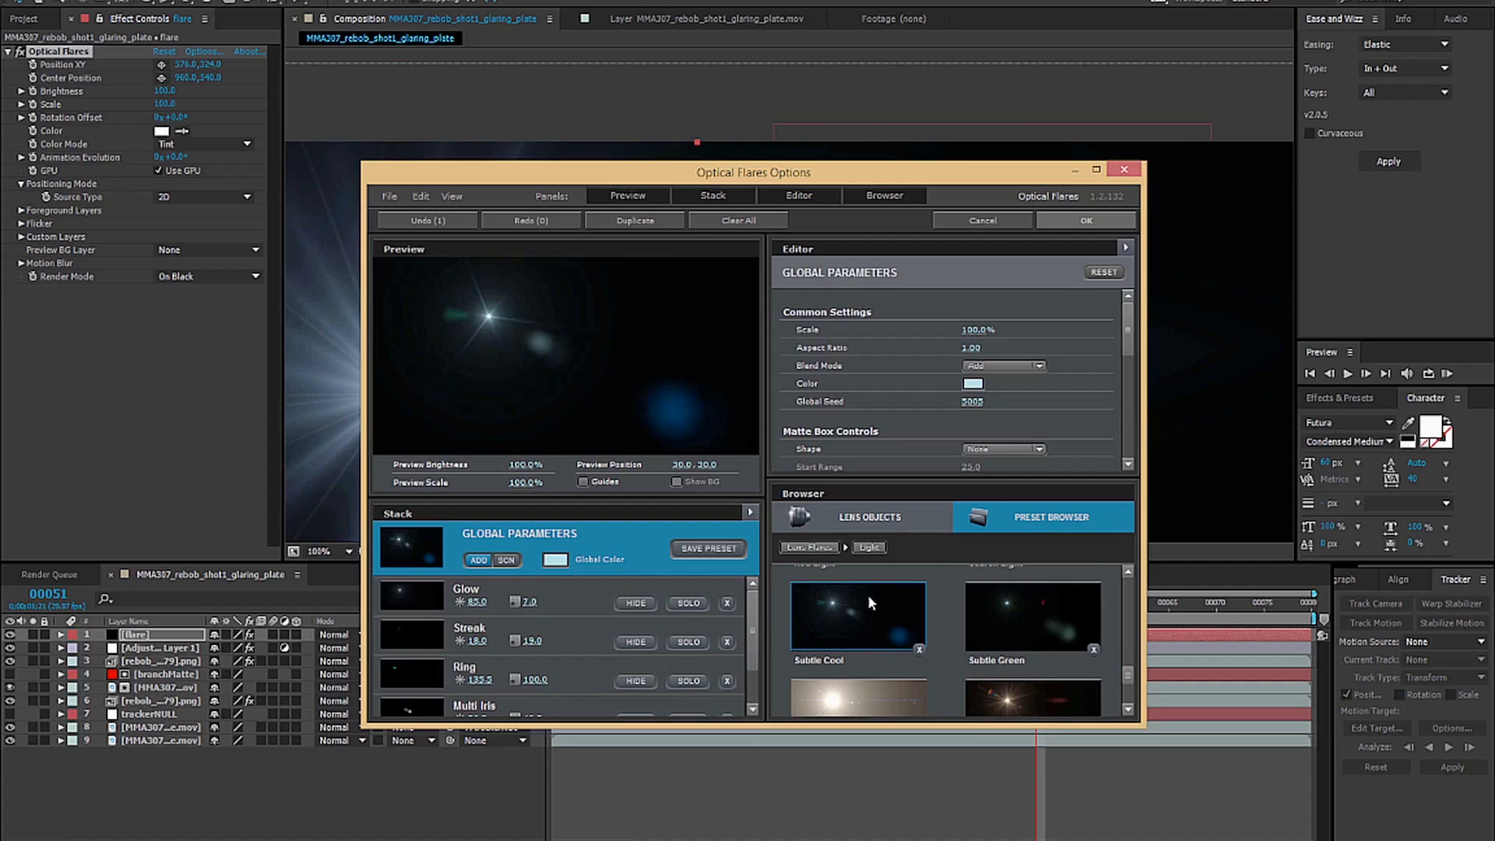
pyautogui.click(1005, 630)
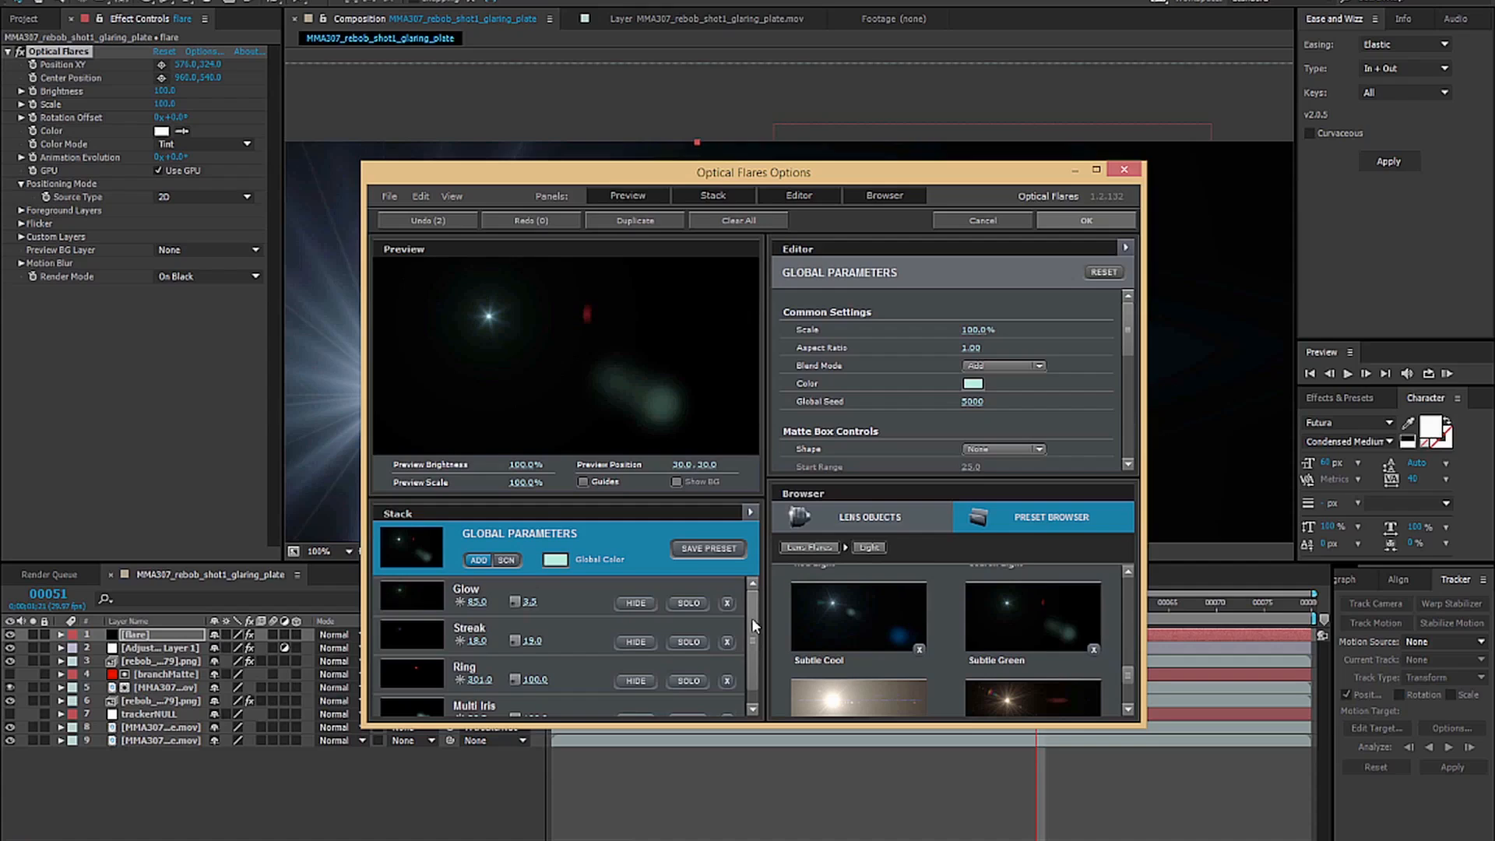
# Hide the flare's Multi Iris, Ring and Streak elements so that only the Glow remains.
pyautogui.scroll(-1, 753, 623)
pyautogui.click(635, 704)
pyautogui.click(637, 666)
pyautogui.click(639, 626)
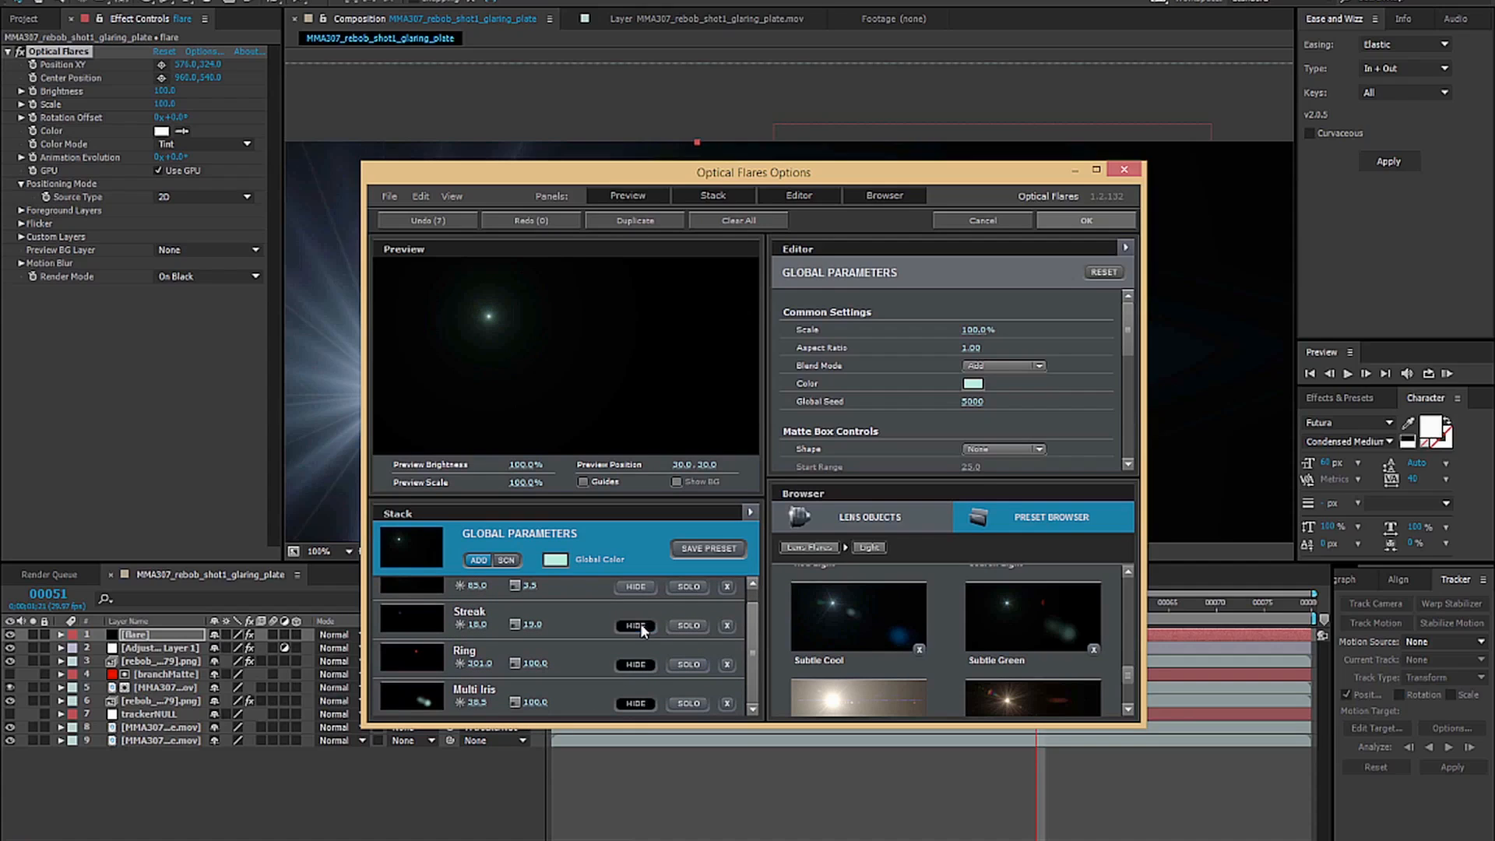
# Change the flare's global color to dark red (A70000) and accept the Optical Flares options.
pyautogui.scroll(1, 710, 581)
pyautogui.click(578, 604)
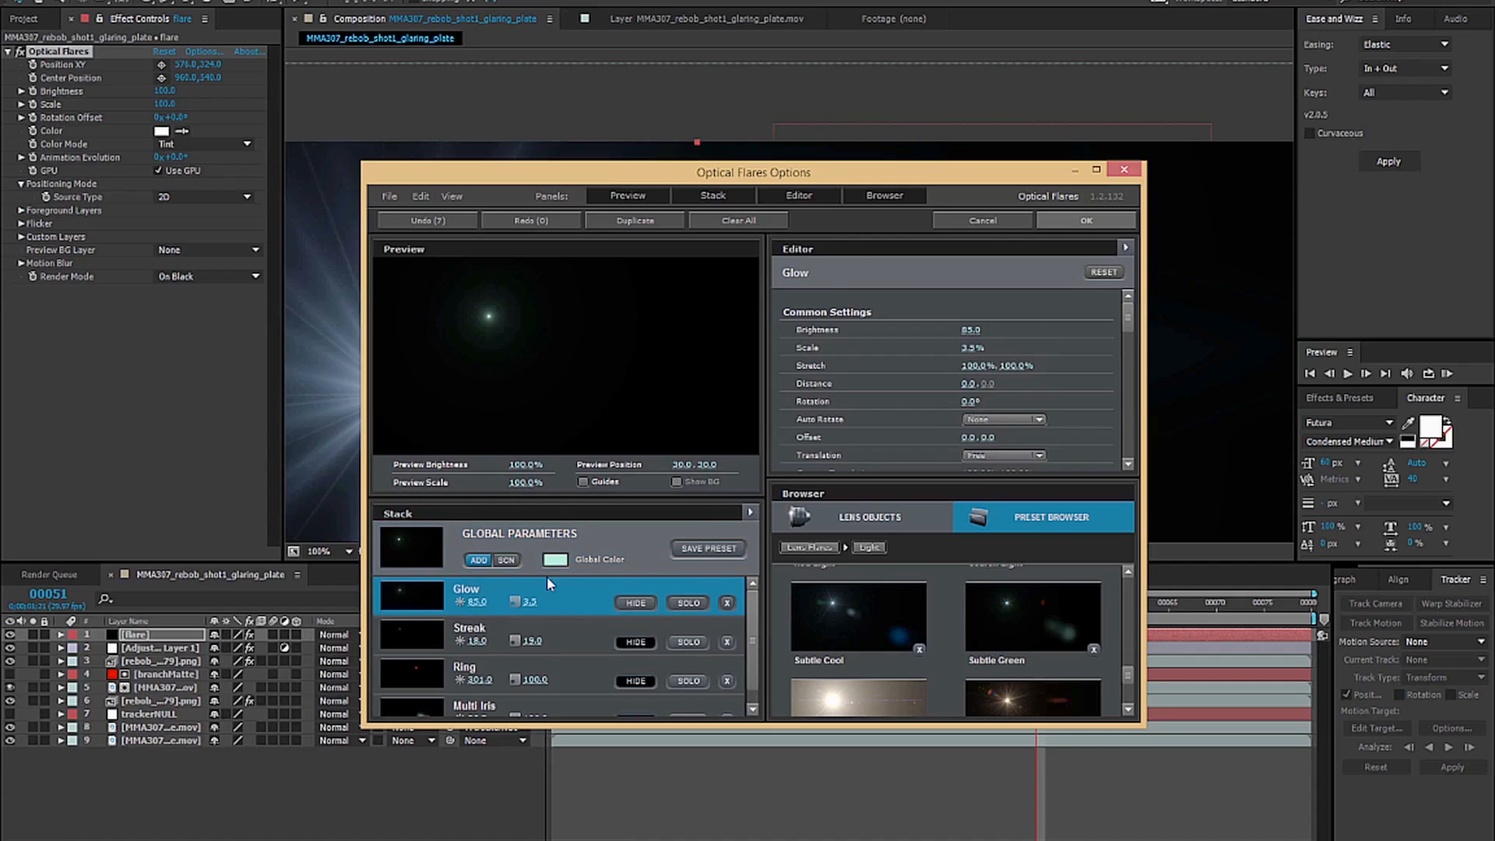
pyautogui.click(546, 596)
pyautogui.click(624, 472)
pyautogui.moveTo(595, 495)
pyautogui.mouseDown()
pyautogui.moveTo(610, 567)
pyautogui.moveTo(610, 537)
pyautogui.mouseUp()
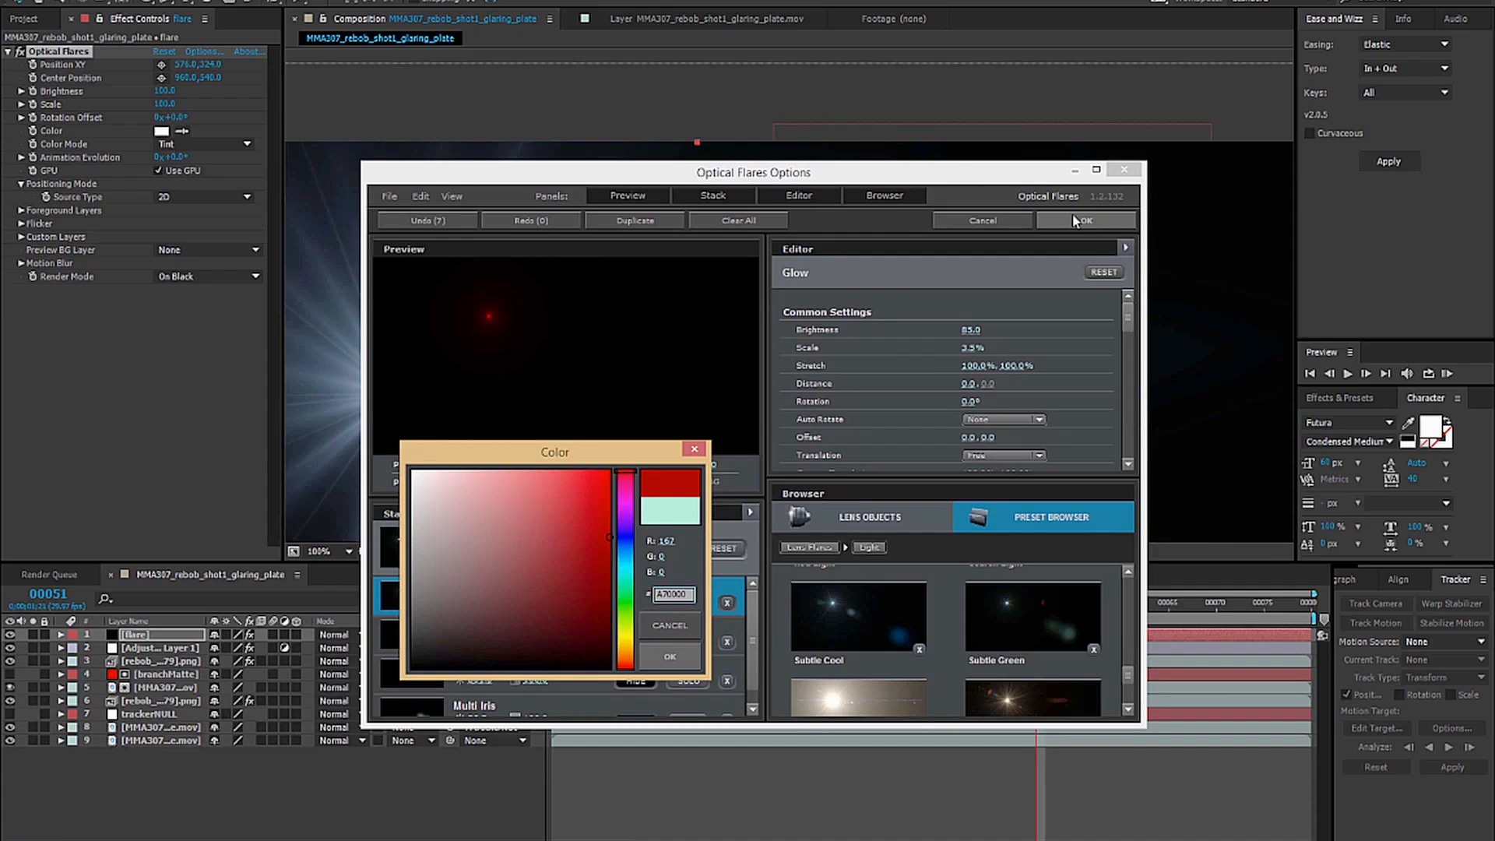
pyautogui.click(670, 657)
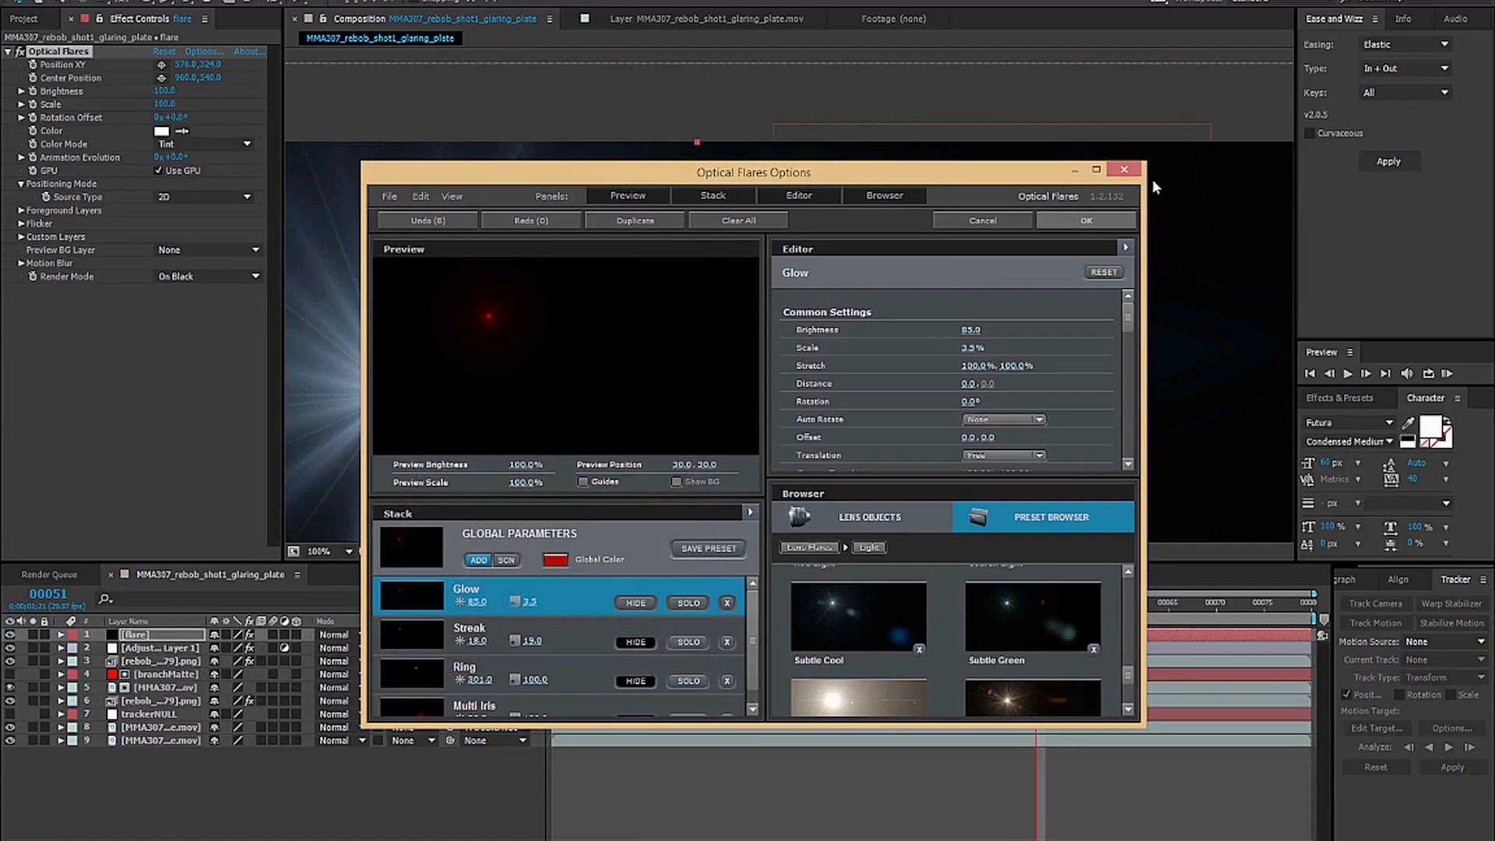
pyautogui.click(1085, 219)
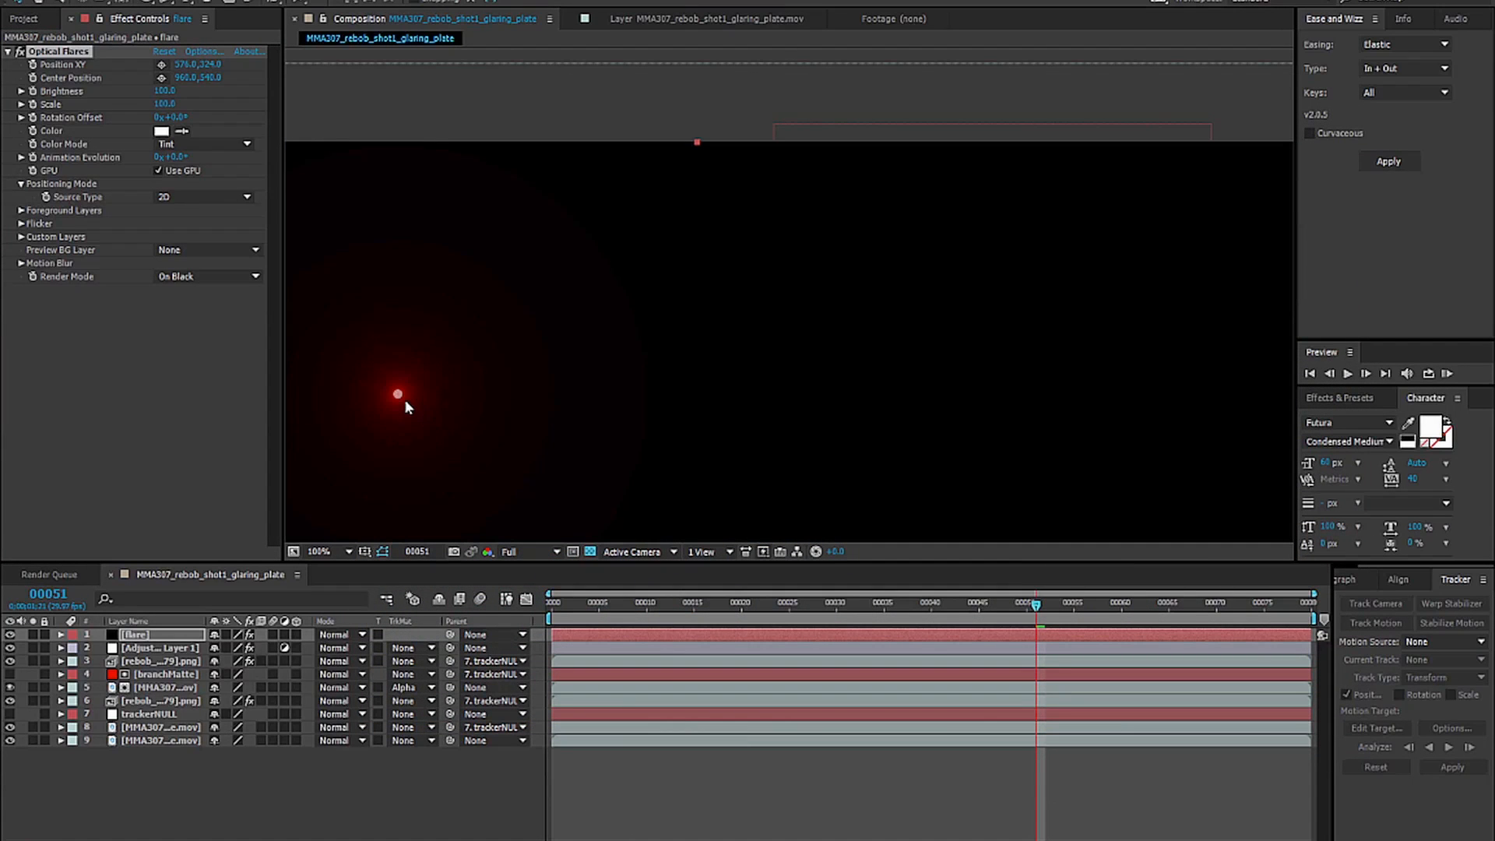
# Set the flare layer's blending mode to Add and position the red flare over the creature's left-hand eye.
pyautogui.moveTo(405, 401); pyautogui.dragTo(662, 309)
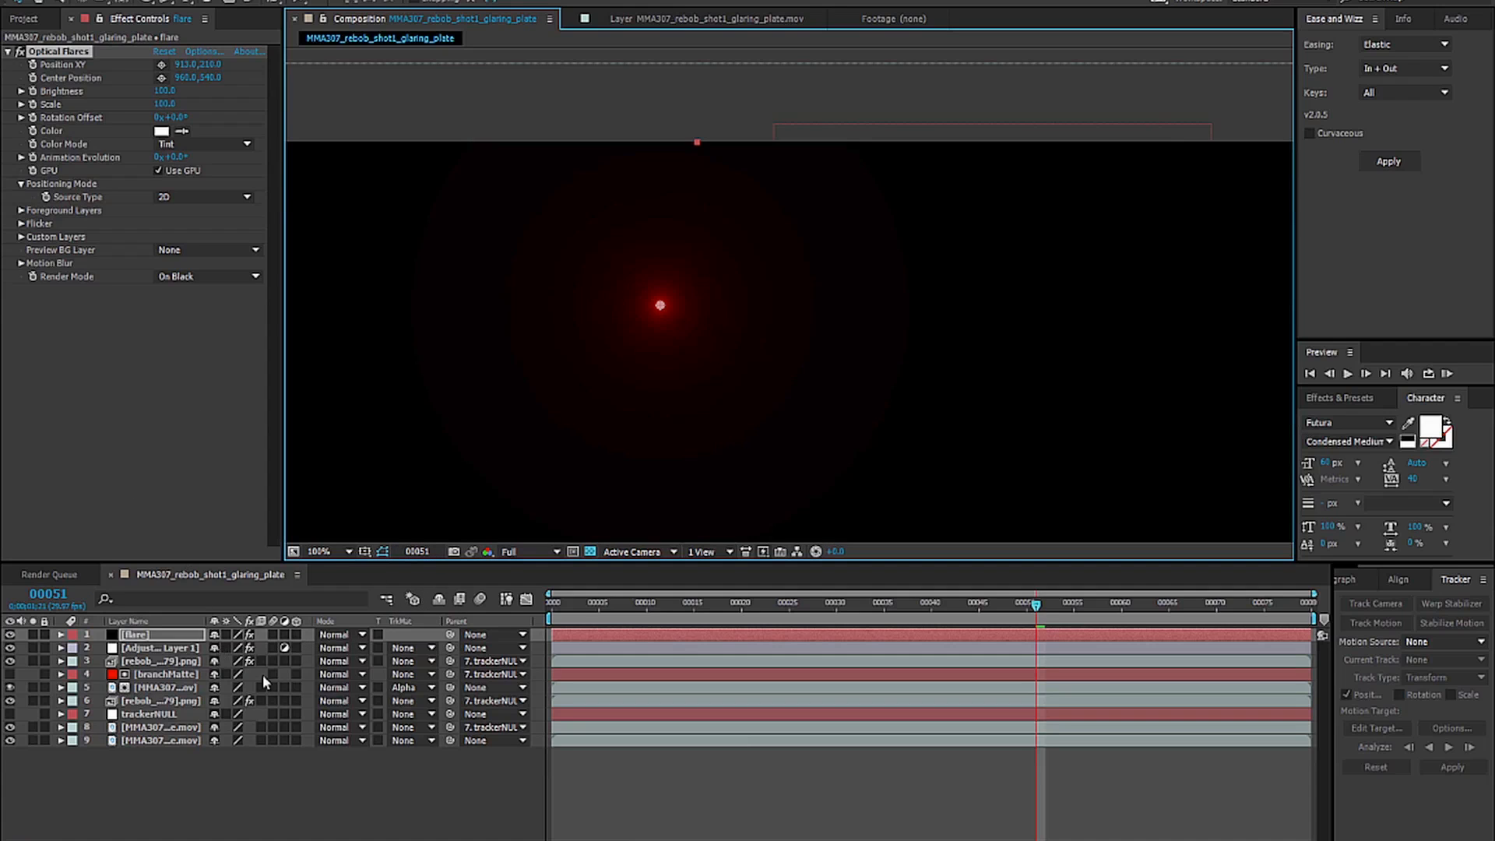
pyautogui.click(362, 634)
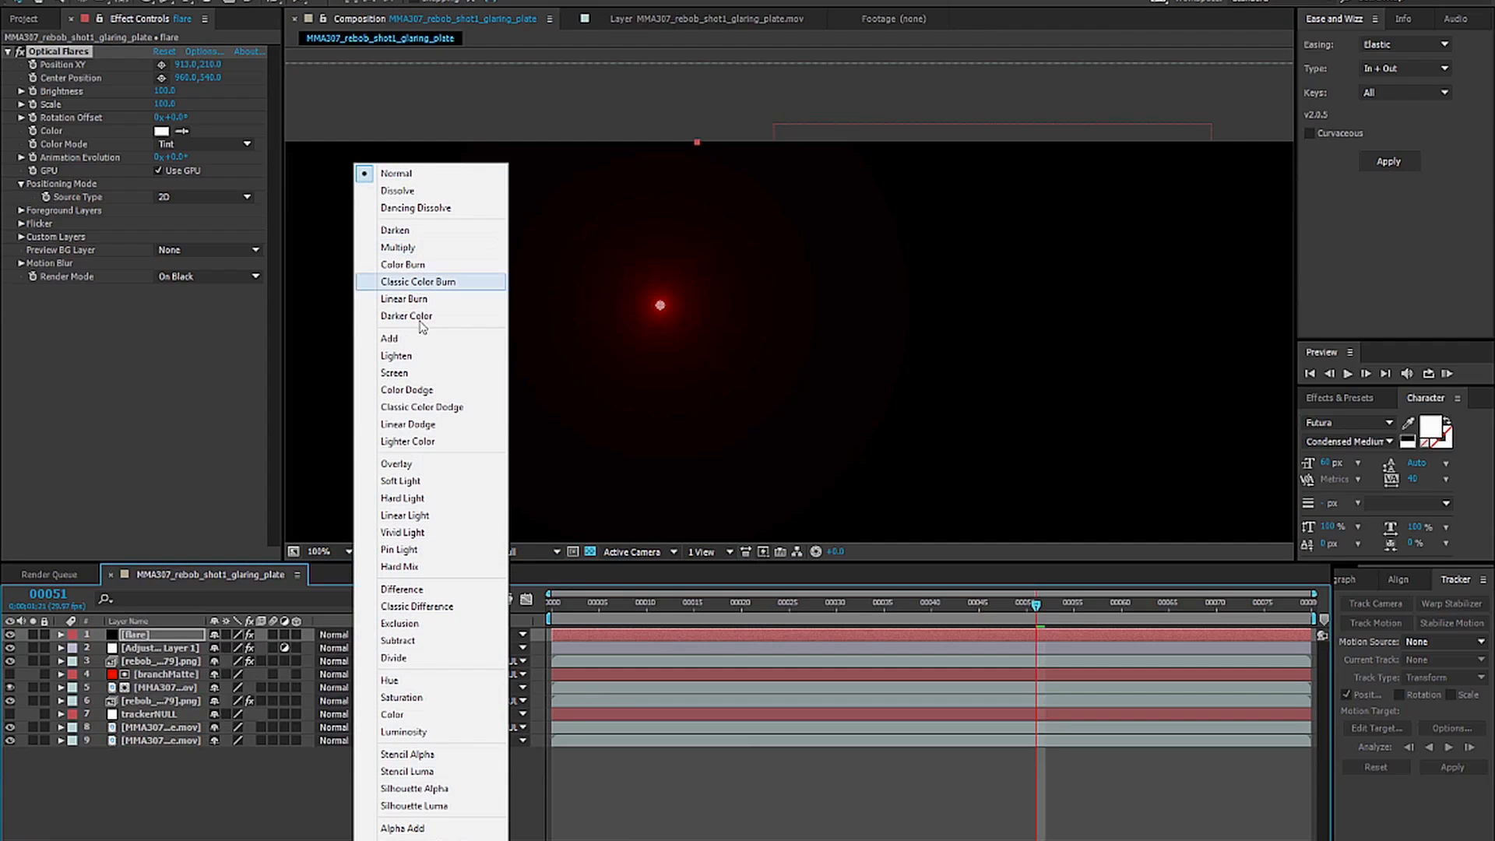
pyautogui.click(419, 338)
pyautogui.moveTo(661, 308); pyautogui.dragTo(780, 277)
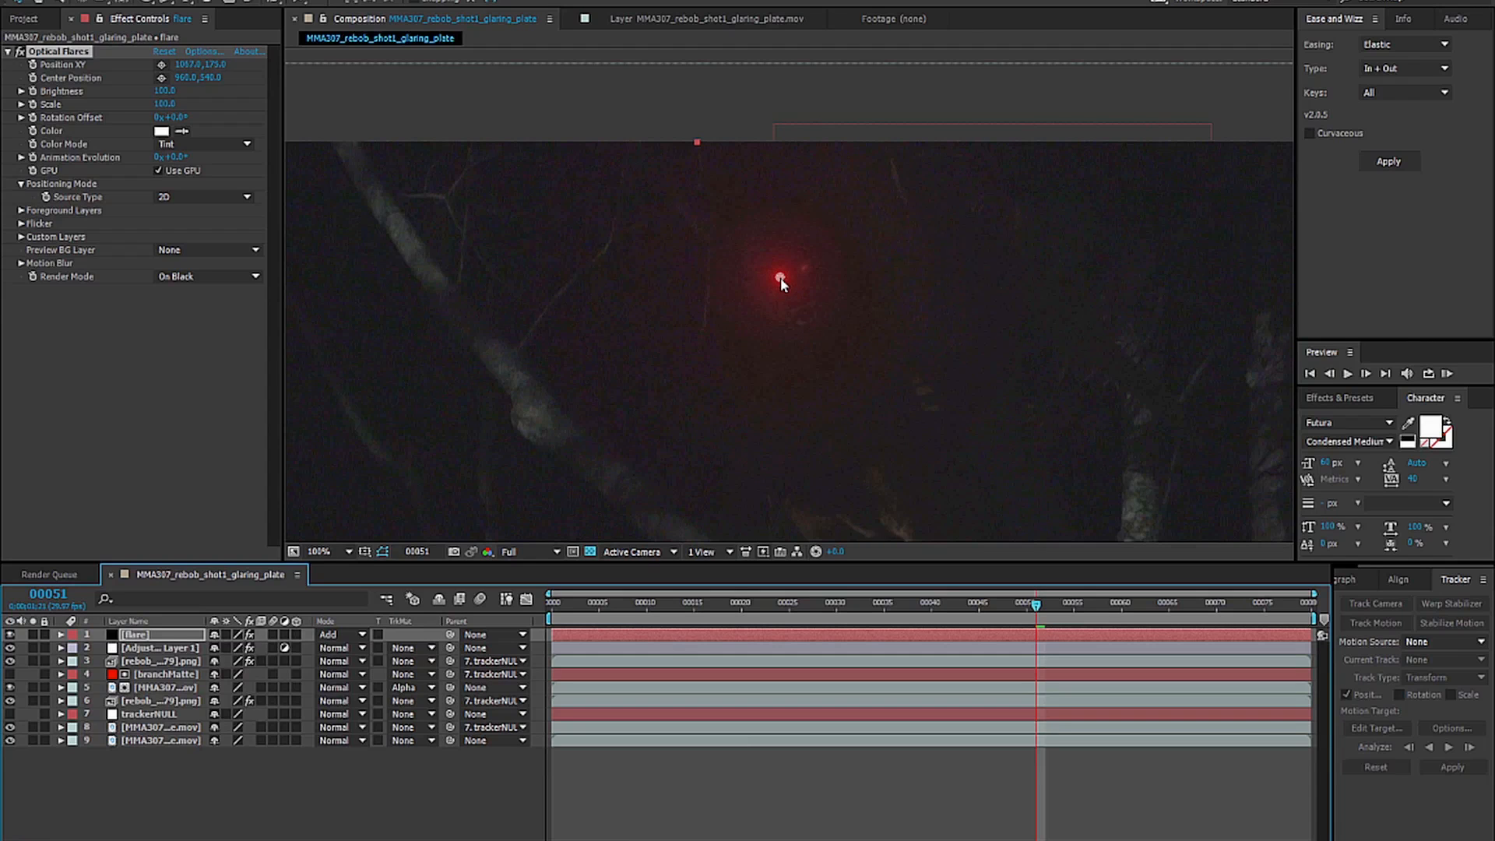
# Reduce the Optical Flares Brightness to 50 and Scale to 60, and deselect the layer.
pyautogui.click(164, 92)
pyautogui.write('50')
pyautogui.press('Return')
pyautogui.click(164, 104)
pyautogui.write('60')
pyautogui.press('Return')
pyautogui.click(307, 768)
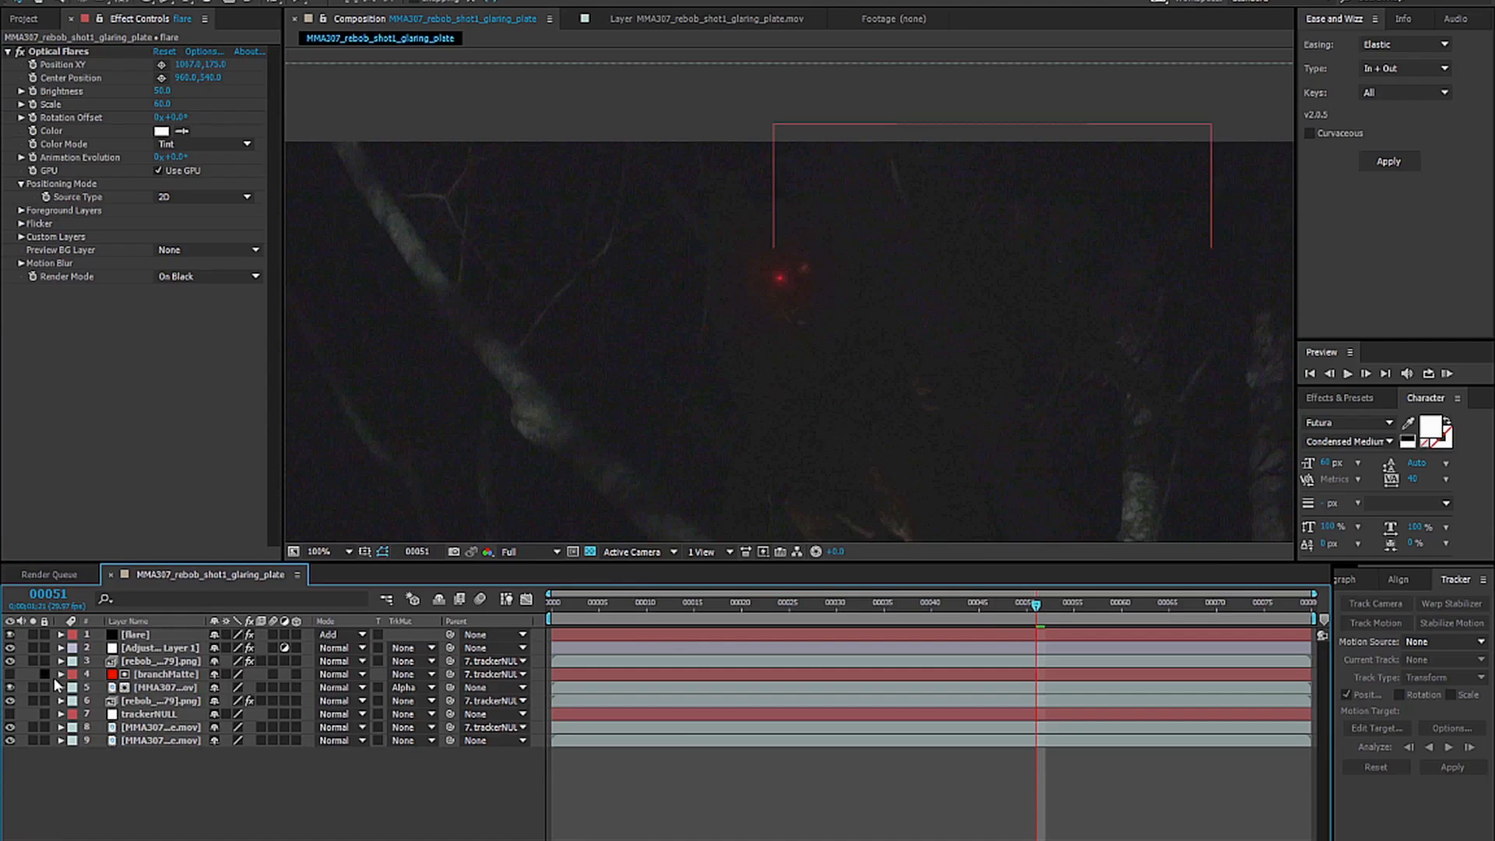
# Toggle the flare layer's visibility to compare the creature's eye with and without the red glow.
pyautogui.click(11, 635)
pyautogui.click(11, 636)
pyautogui.click(11, 635)
pyautogui.click(11, 635)
pyautogui.click(10, 635)
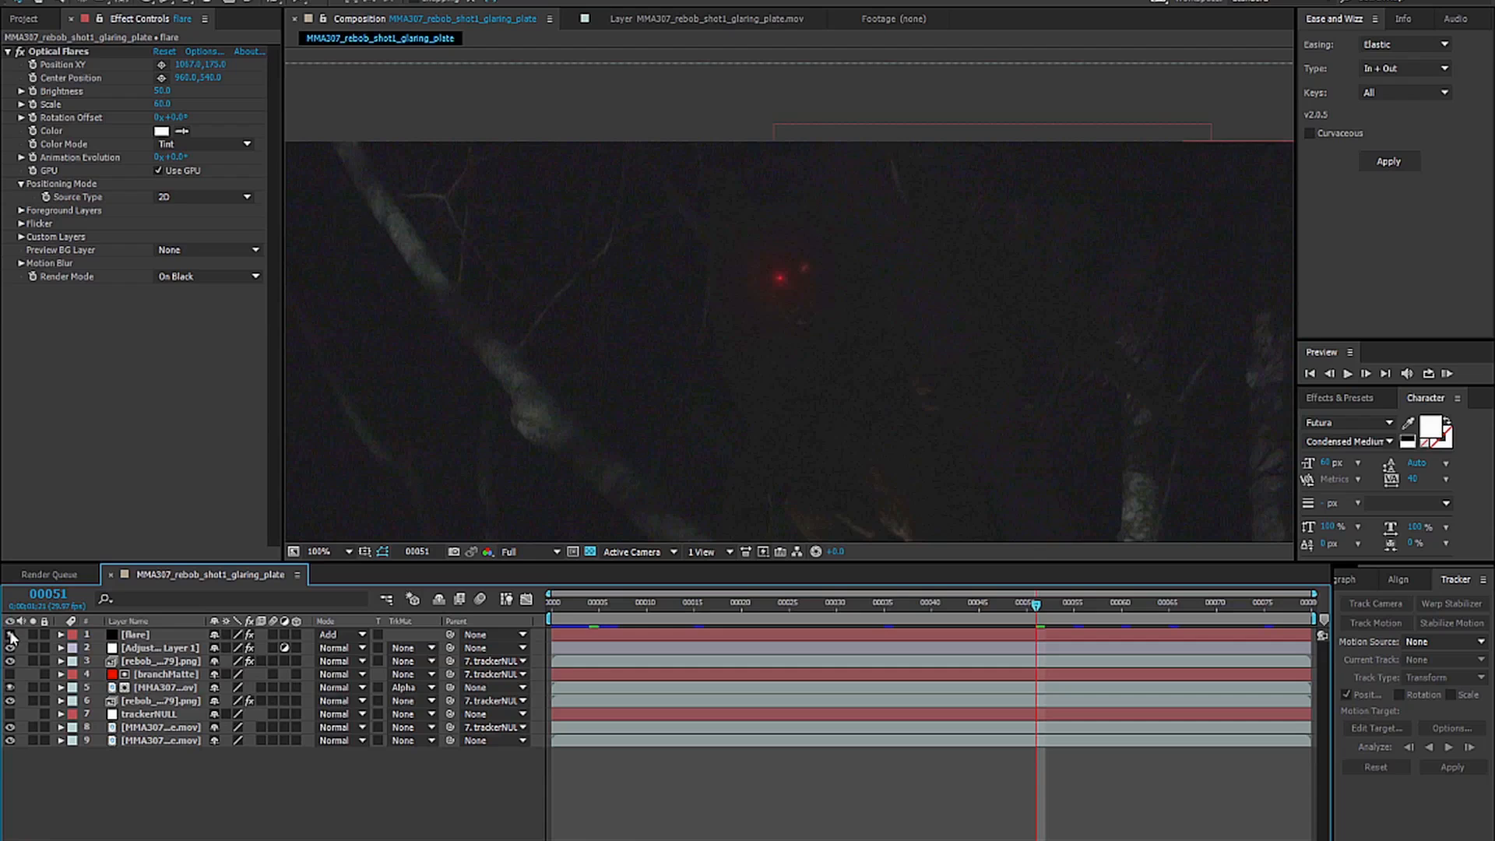
pyautogui.moveTo(913, 389); pyautogui.dragTo(923, 360)
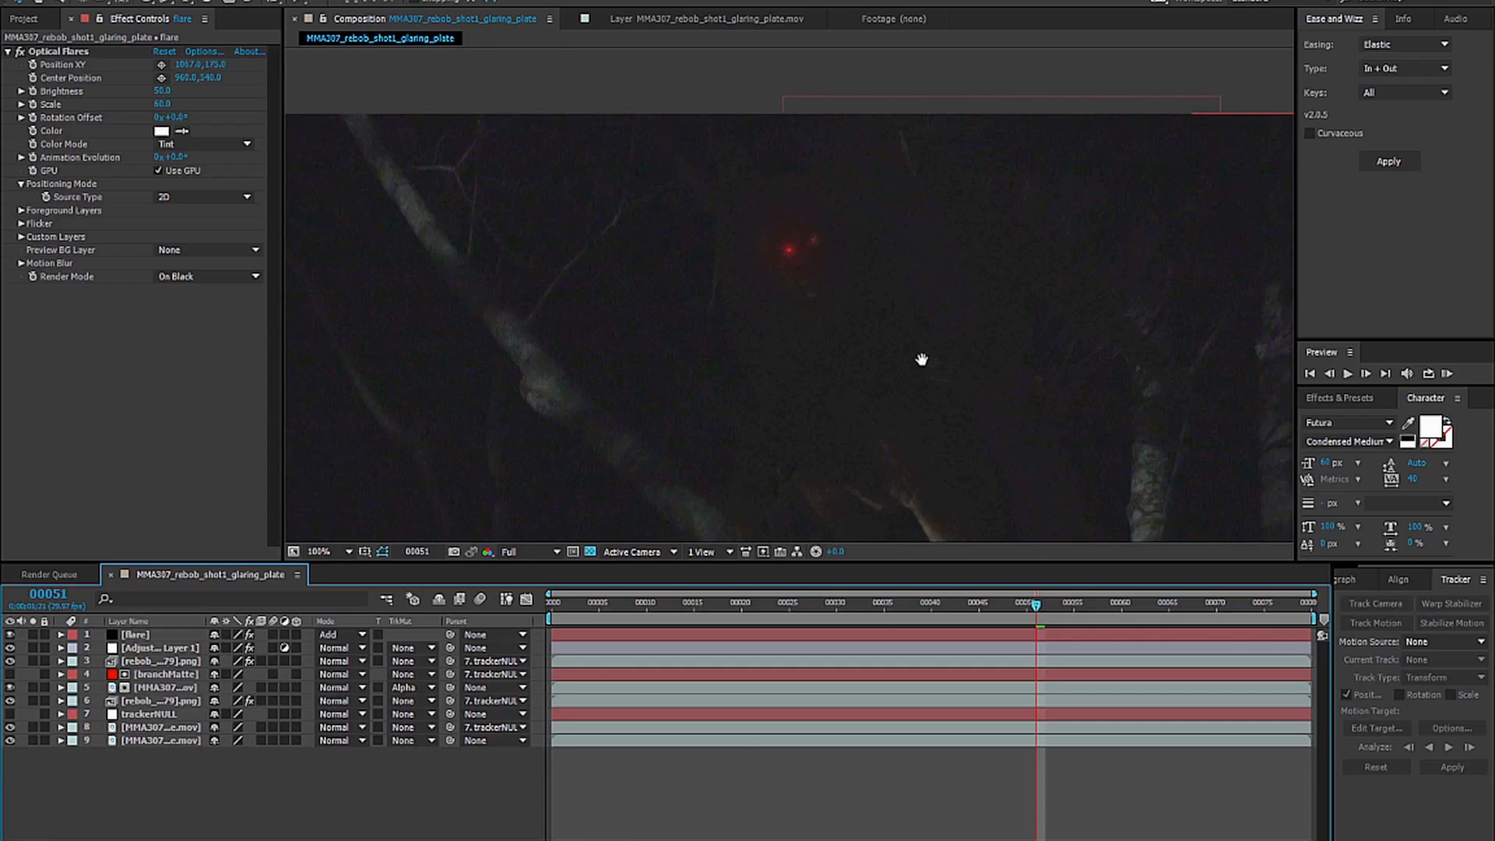
# Parent the flare layer to trackerNULL and play back the shot to check how the glow follows.
pyautogui.click(142, 636)
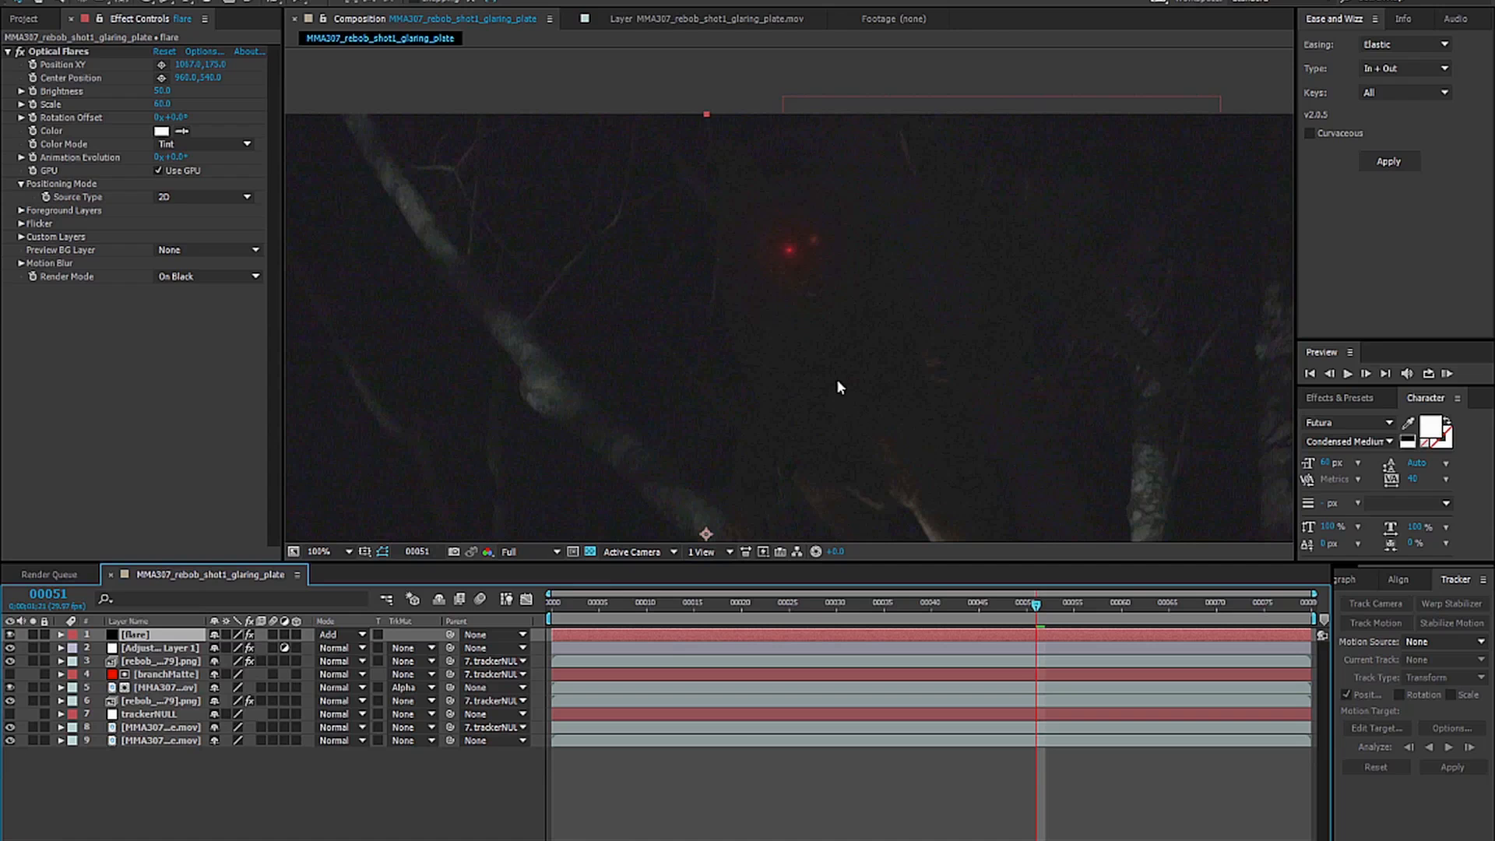
pyautogui.moveTo(451, 634); pyautogui.dragTo(144, 714)
pyautogui.click(191, 773)
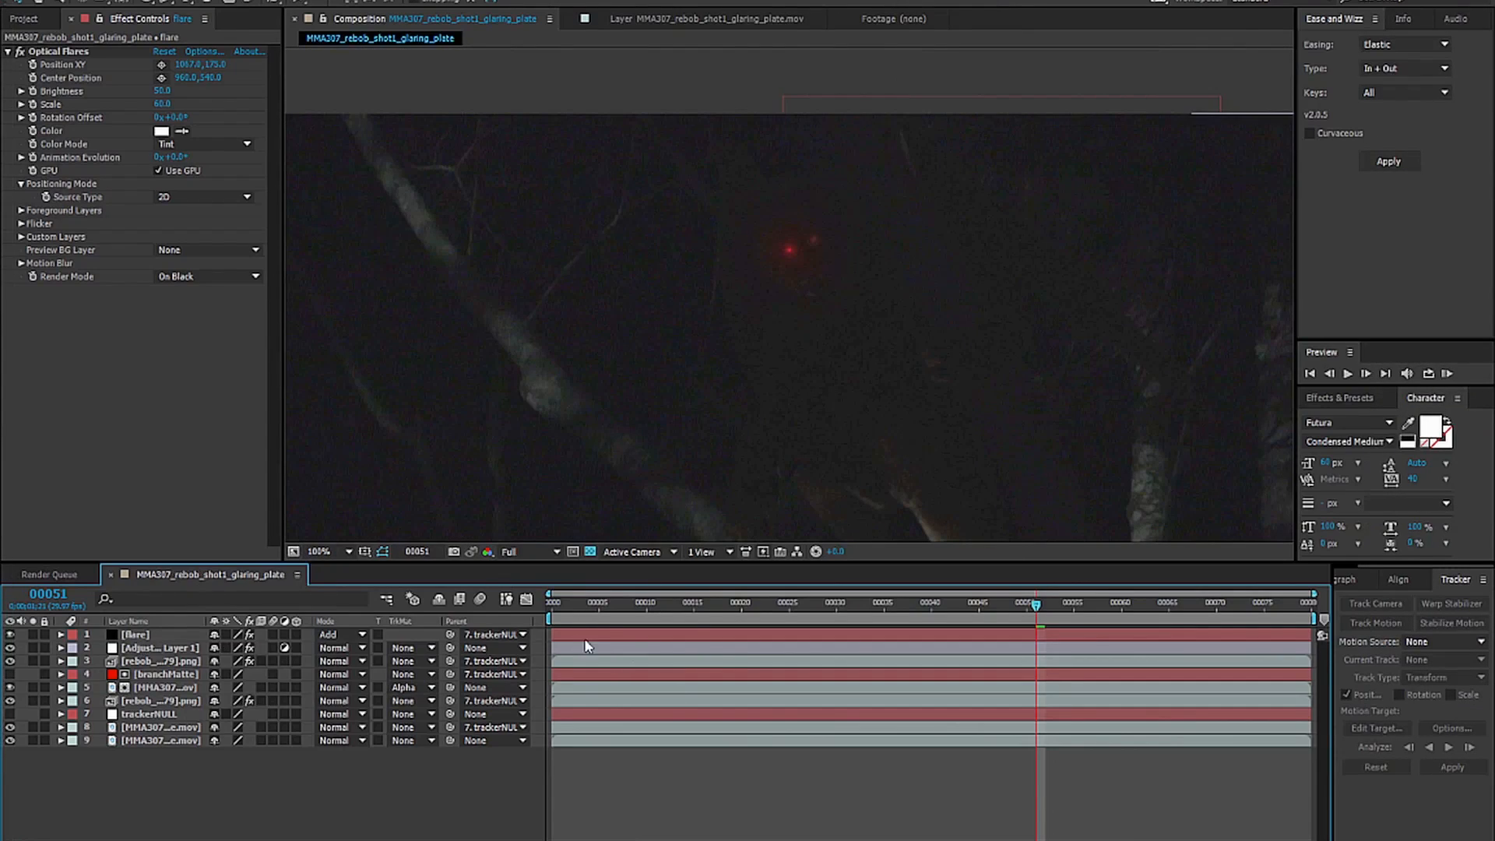
pyautogui.press('space')
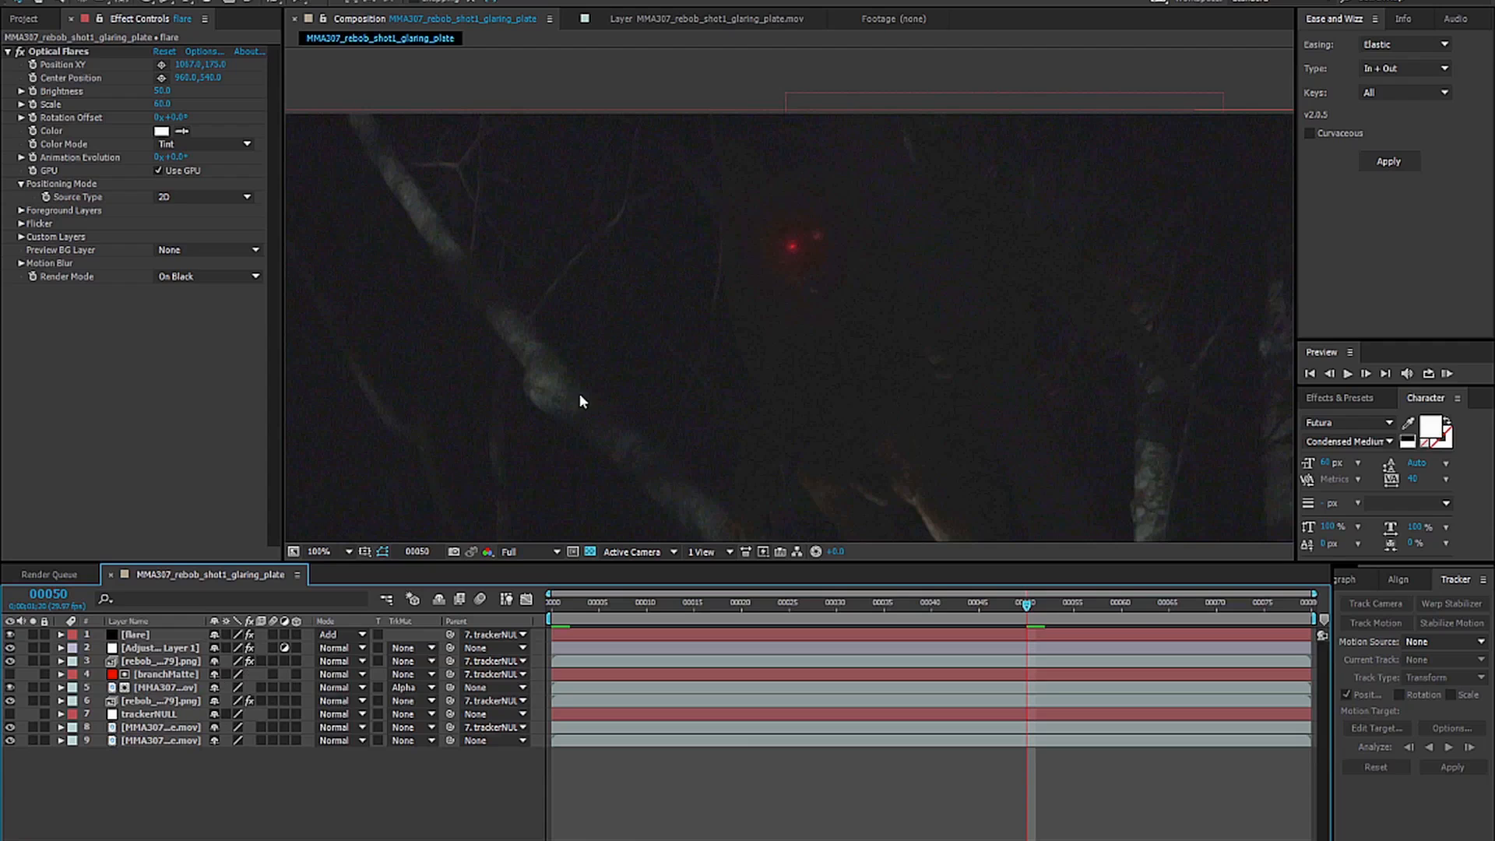
# Pre-compose the lower rebob image-sequence layer as "rebob_precomp", leaving all attributes in the main composition.
pyautogui.click(143, 704)
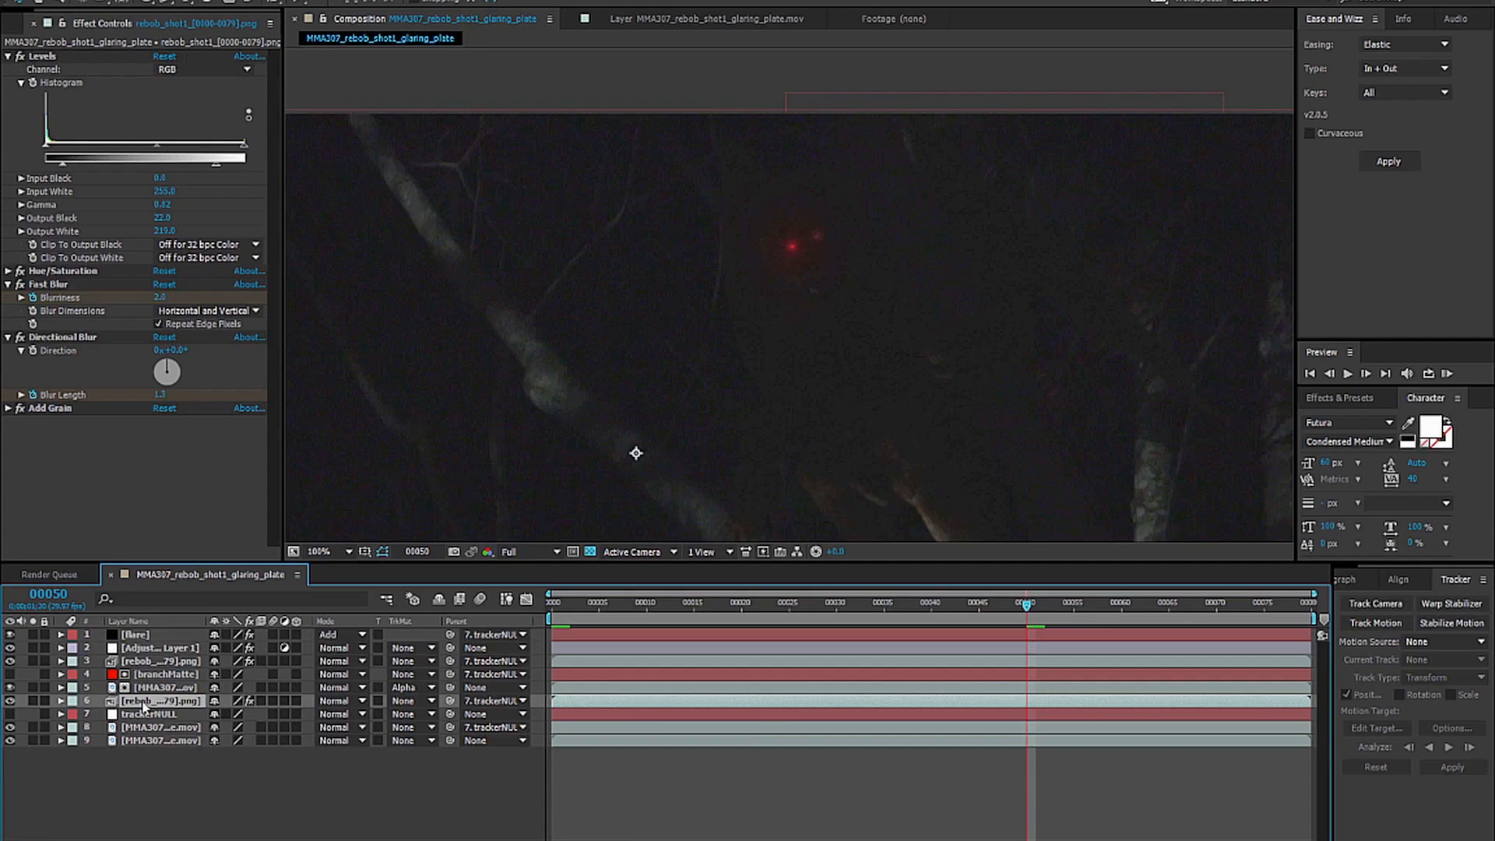
pyautogui.hotkey('ctrl', 'shift', 'c')
pyautogui.moveTo(729, 269); pyautogui.dragTo(944, 279)
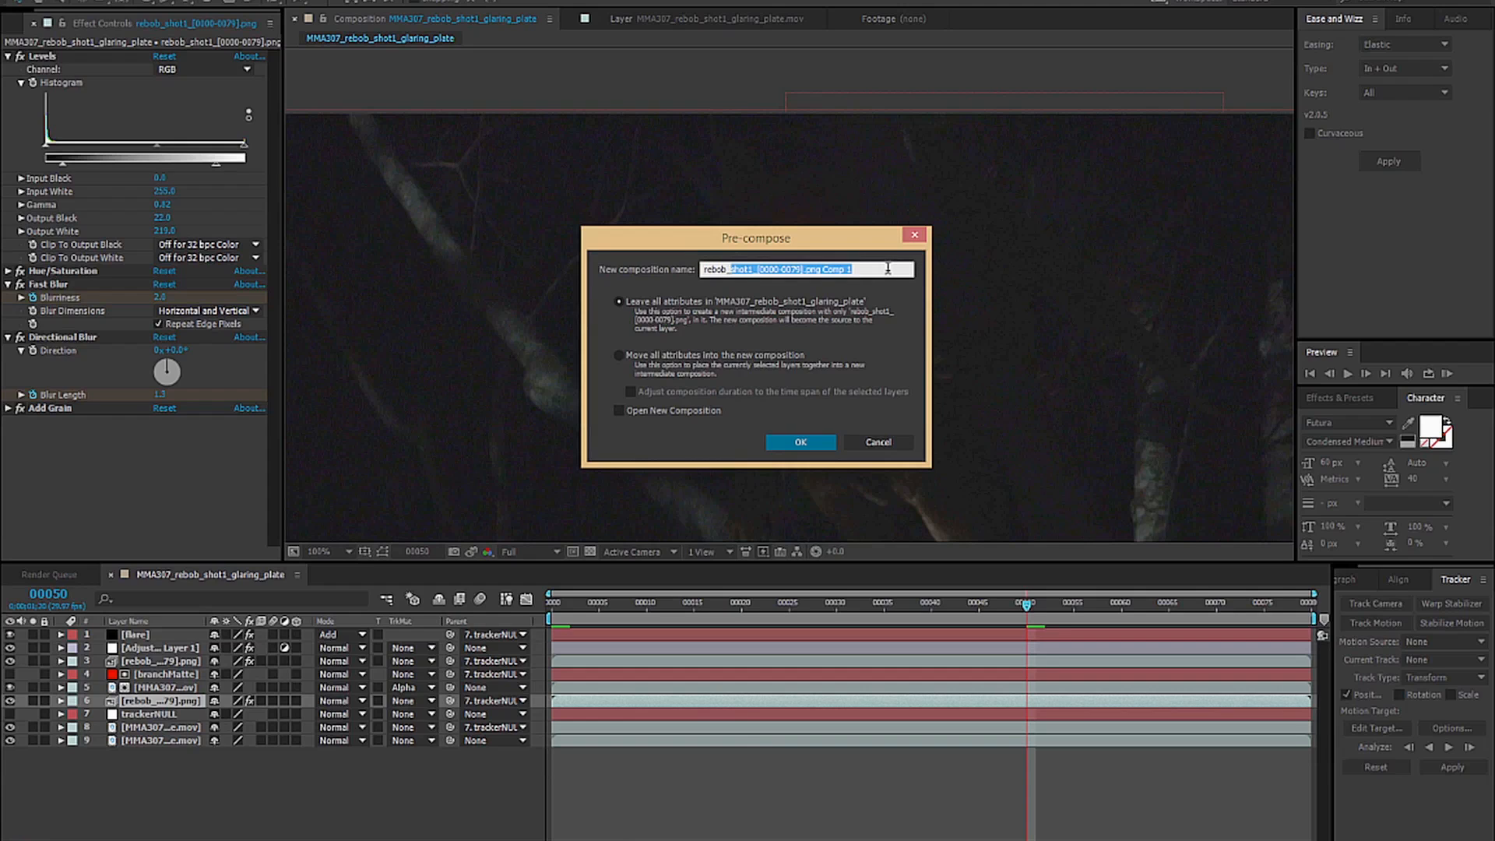
pyautogui.write('_precomp')
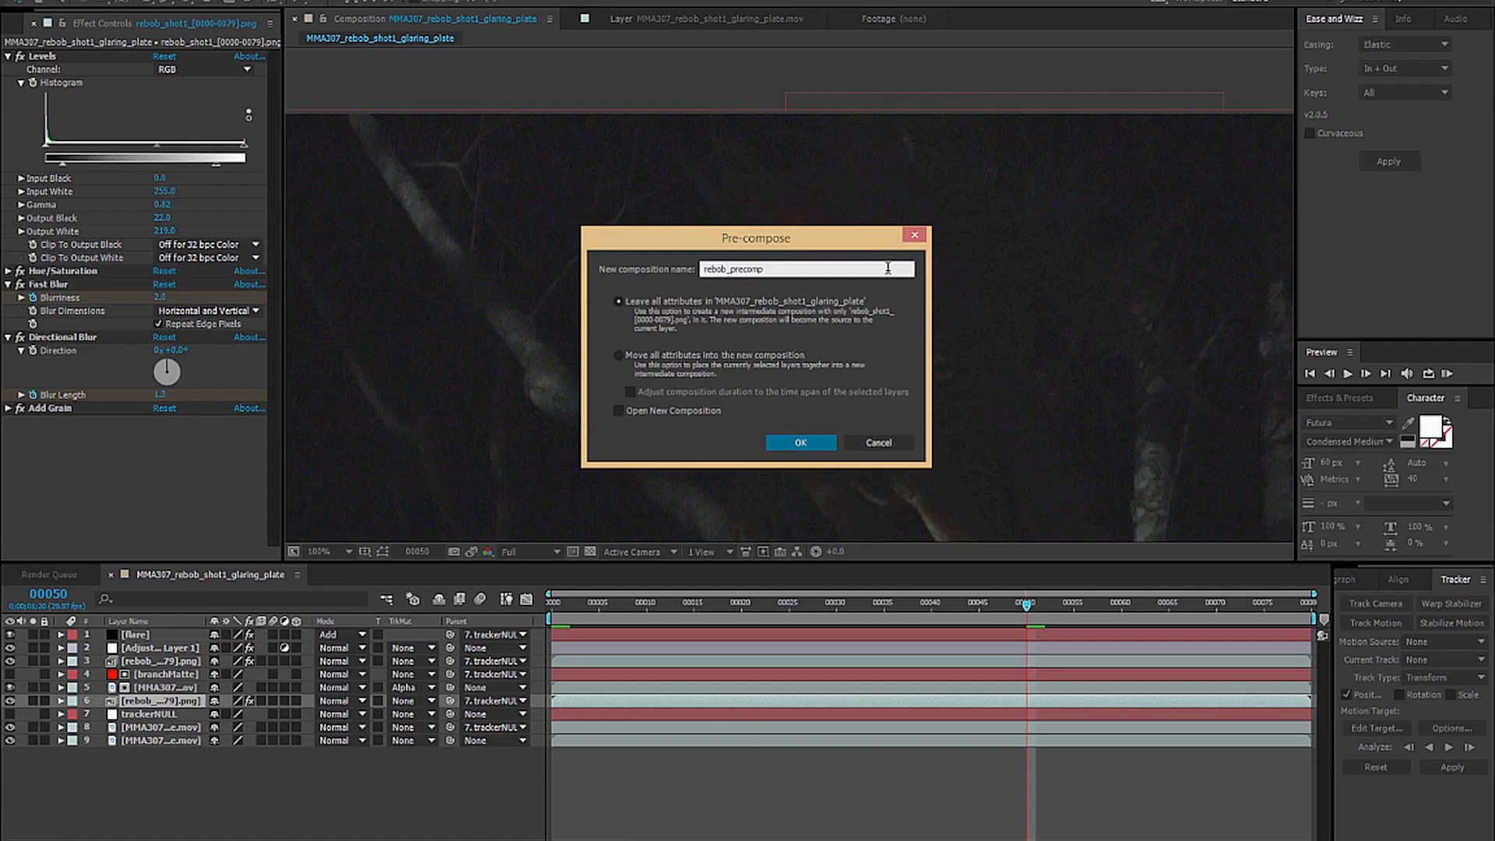
pyautogui.press('Return')
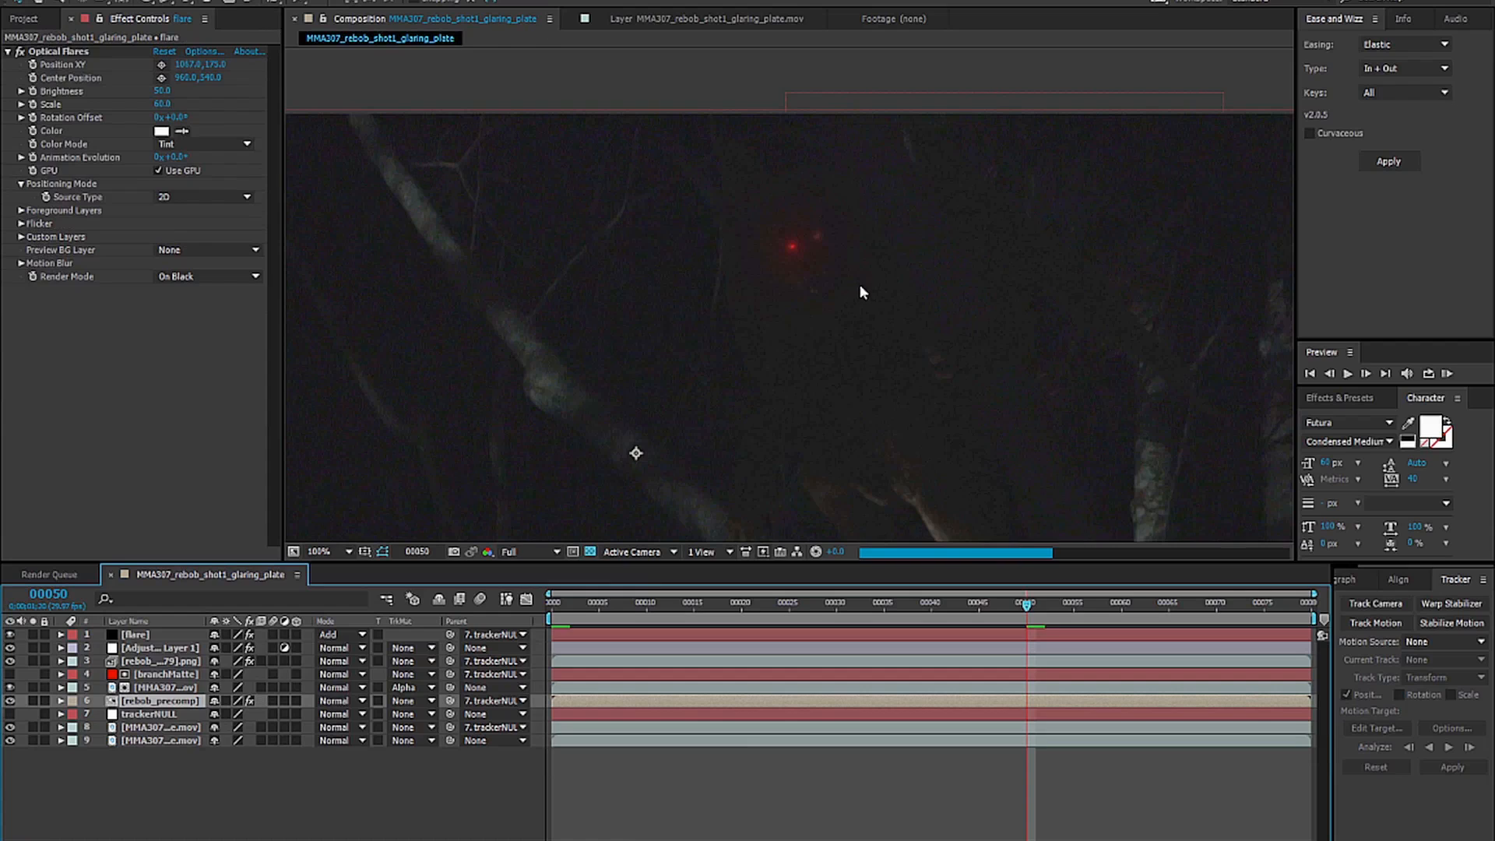
# Open rebob_precomp, display layer names instead of source names, and select the rebob sequence layer.
pyautogui.doubleClick(112, 700)
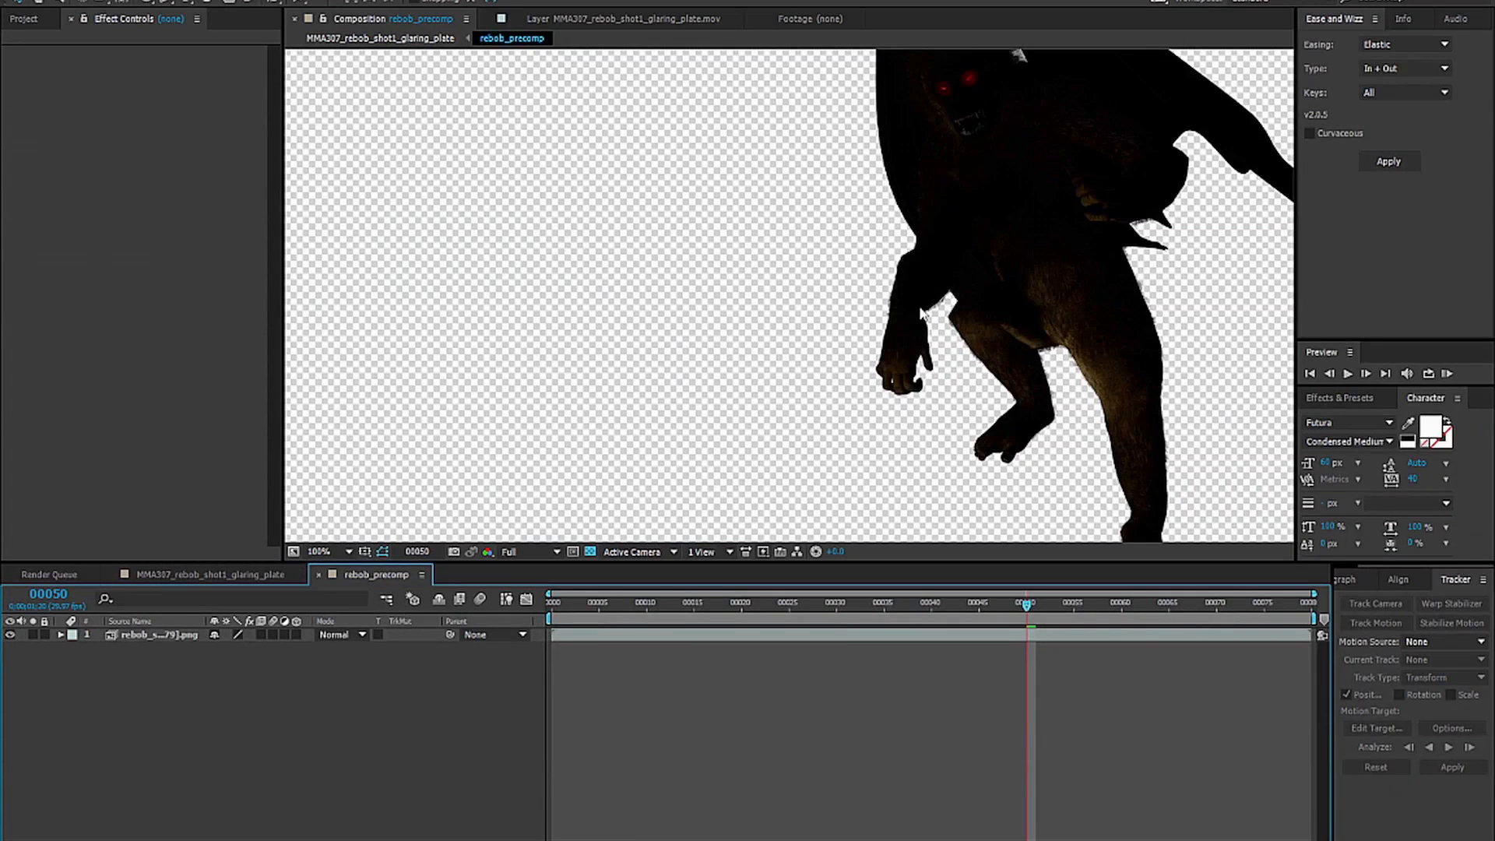
pyautogui.scroll(-2, 1044, 274)
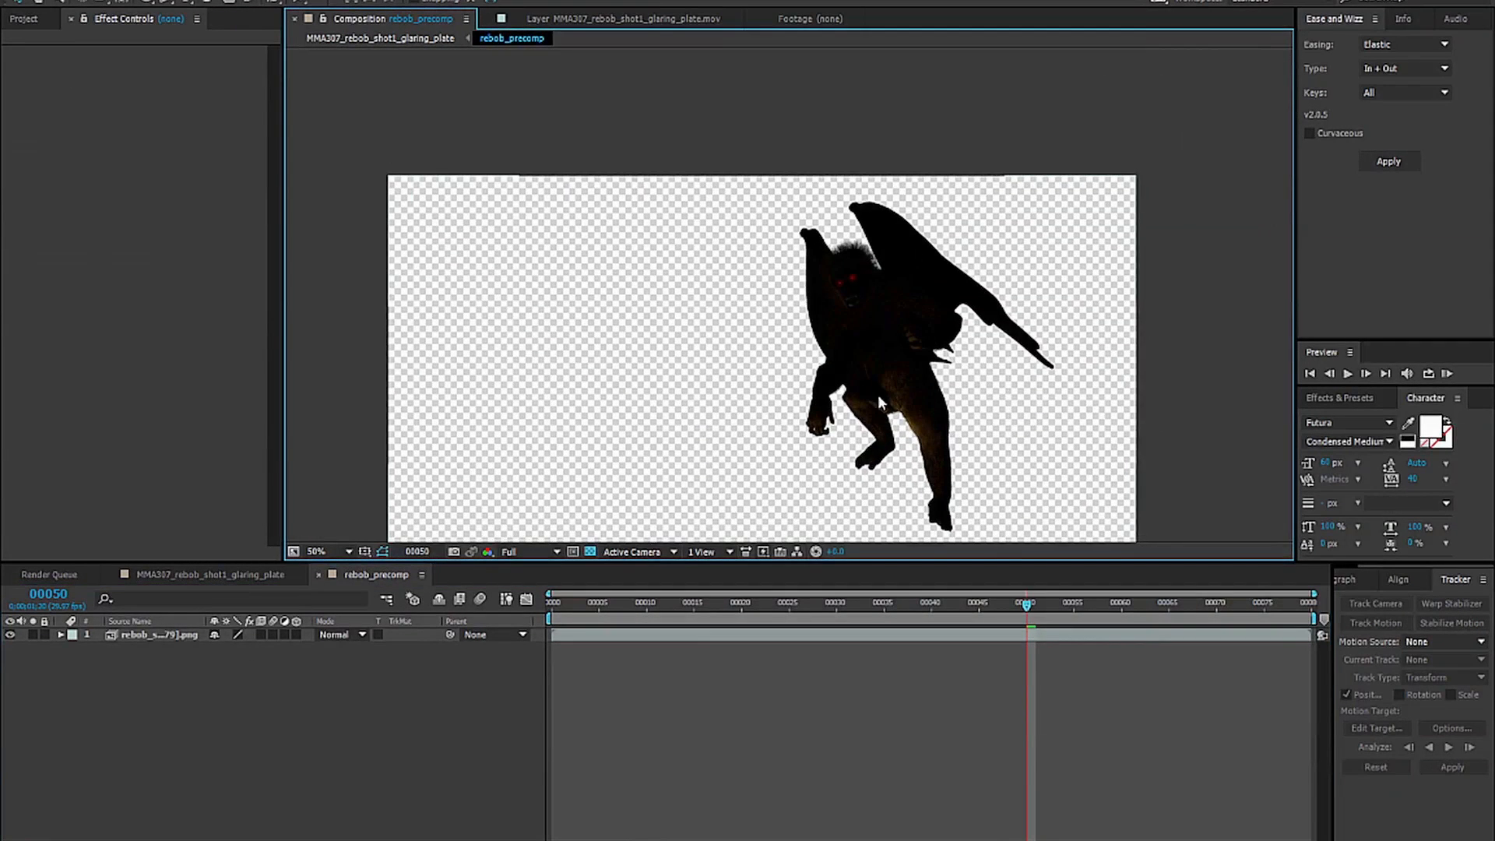
pyautogui.click(152, 621)
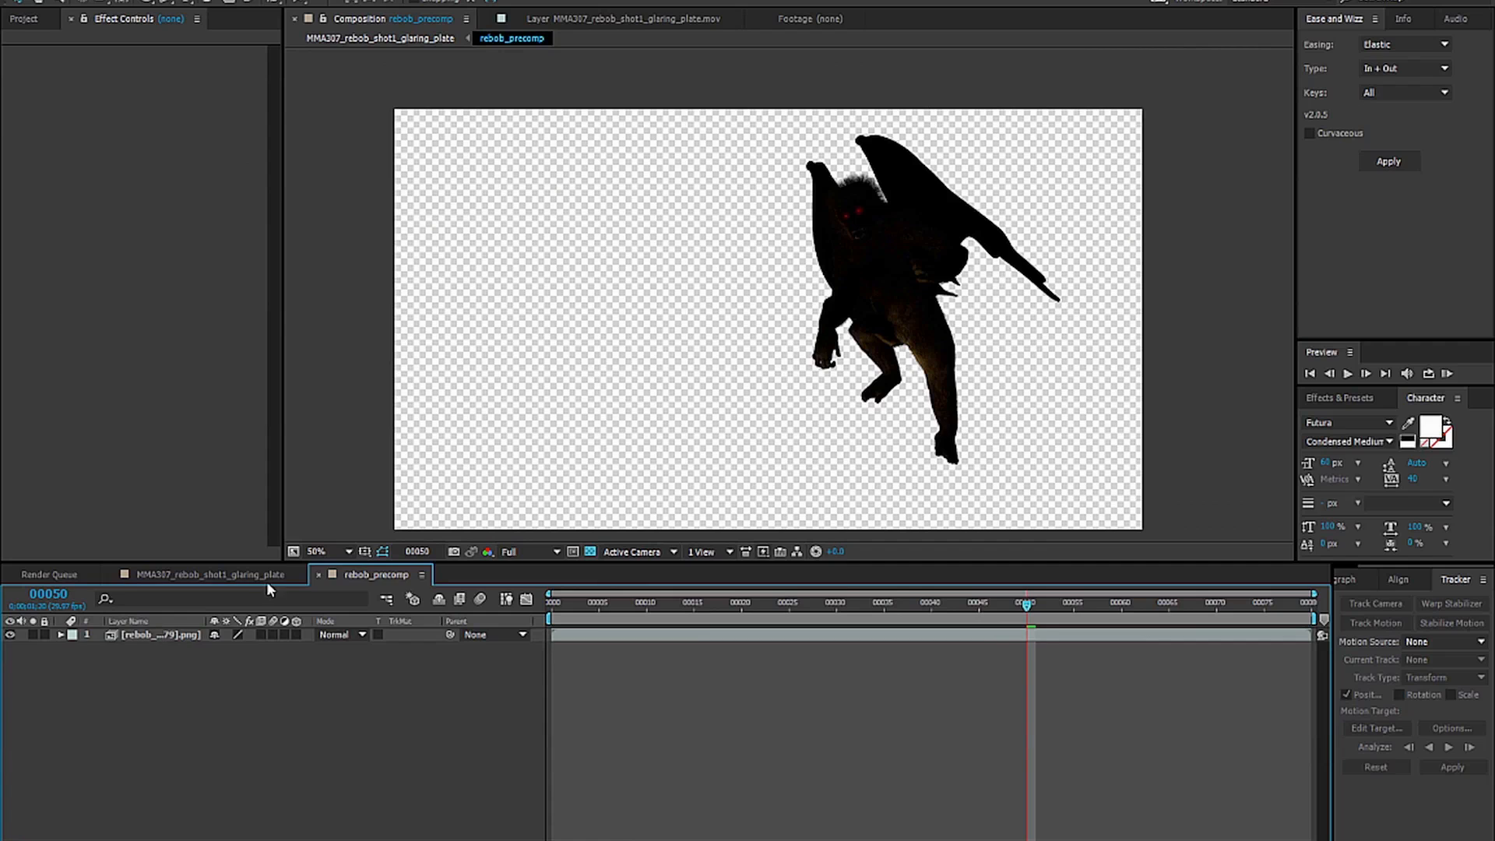
pyautogui.click(162, 636)
# Compare the creature's eyes at frame 69 between MMA307_rebob_shot1_glaring_plate and rebob_precomp, ending in the precomp.
pyautogui.click(209, 574)
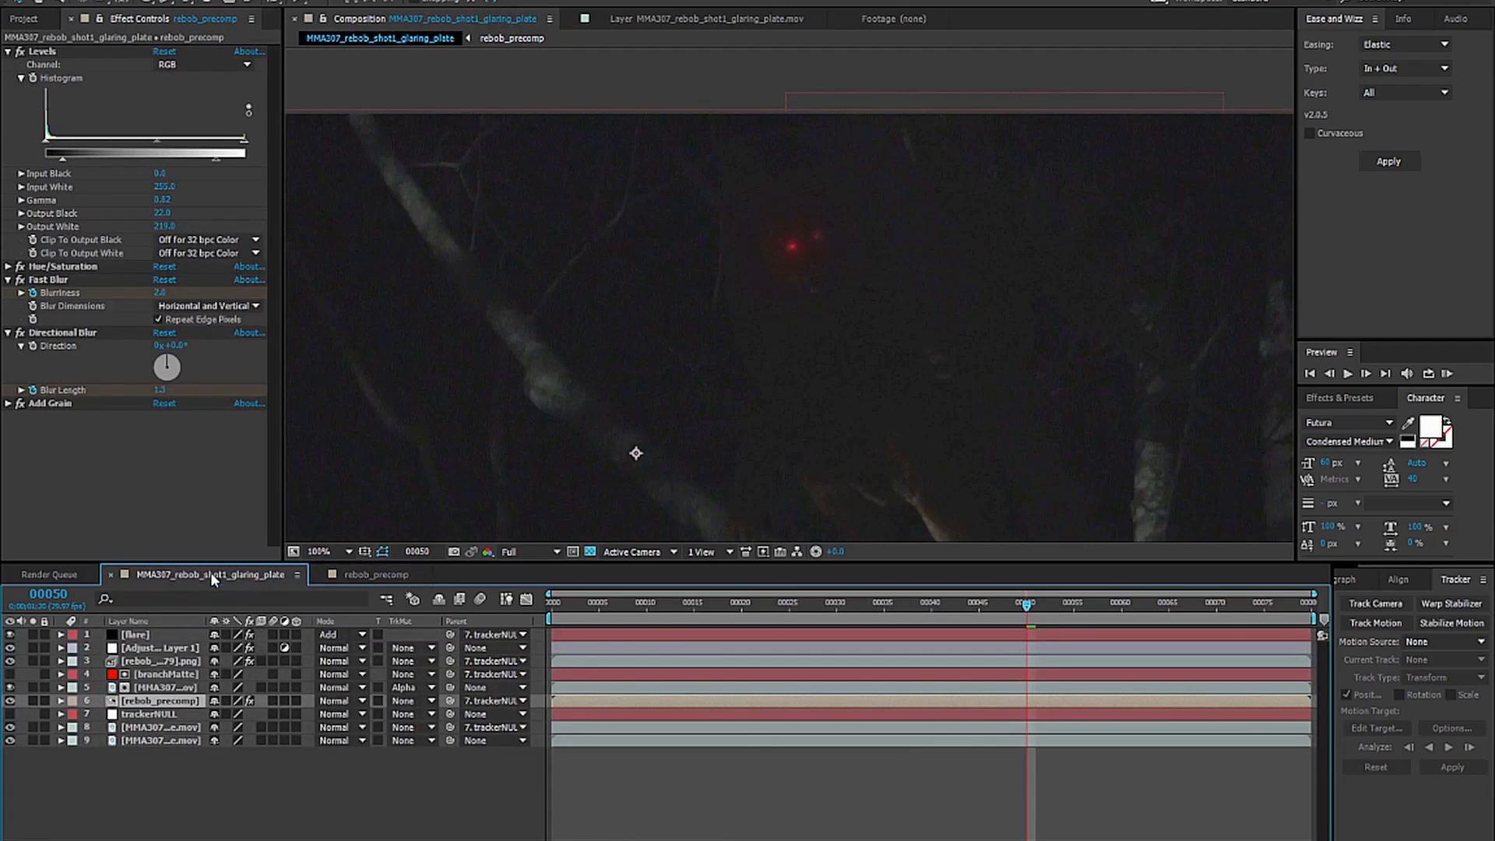
pyautogui.click(399, 573)
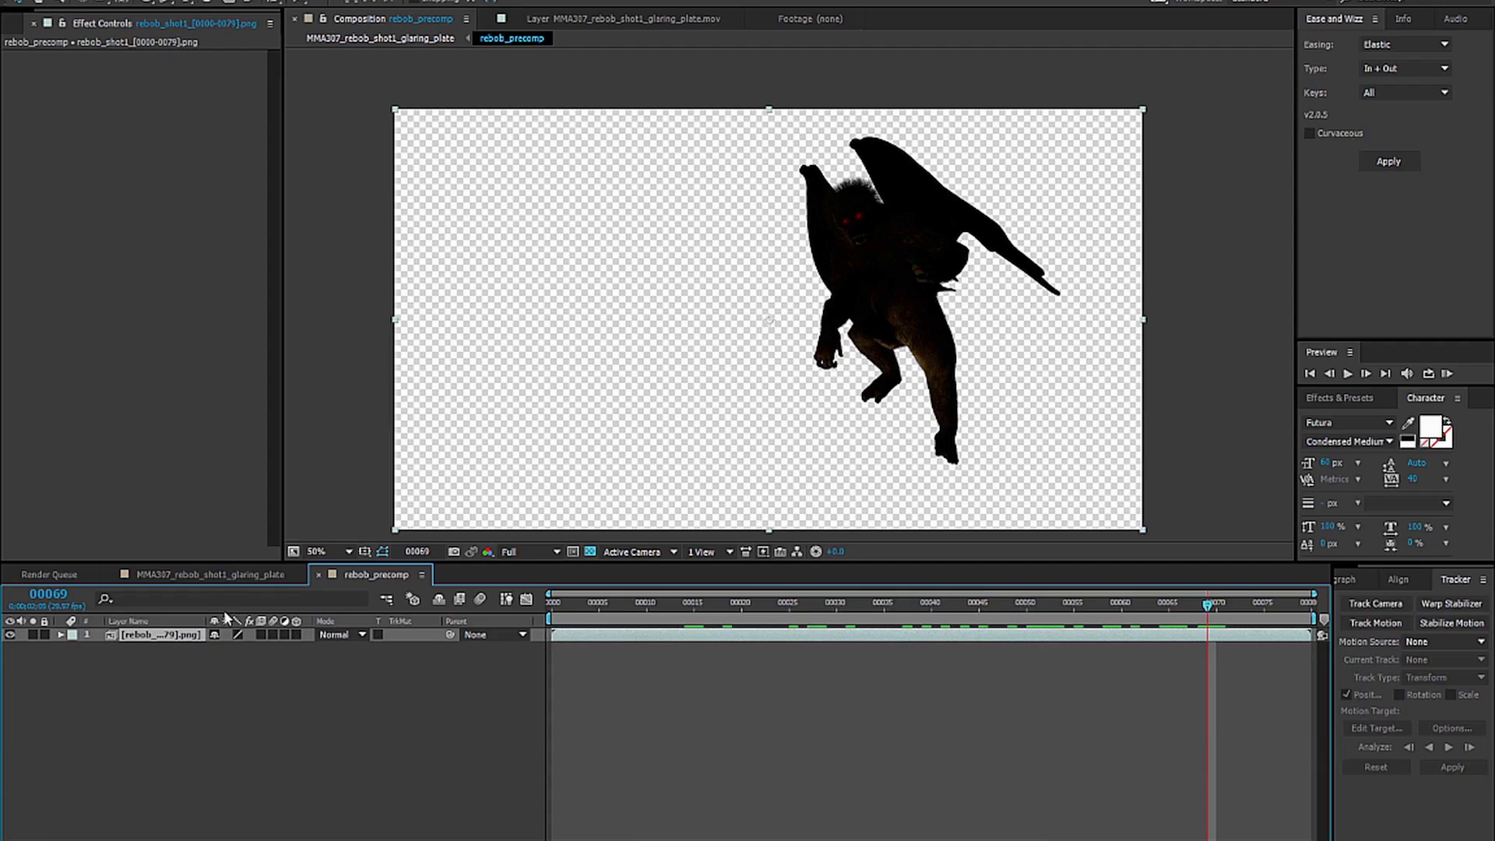
pyautogui.click(209, 574)
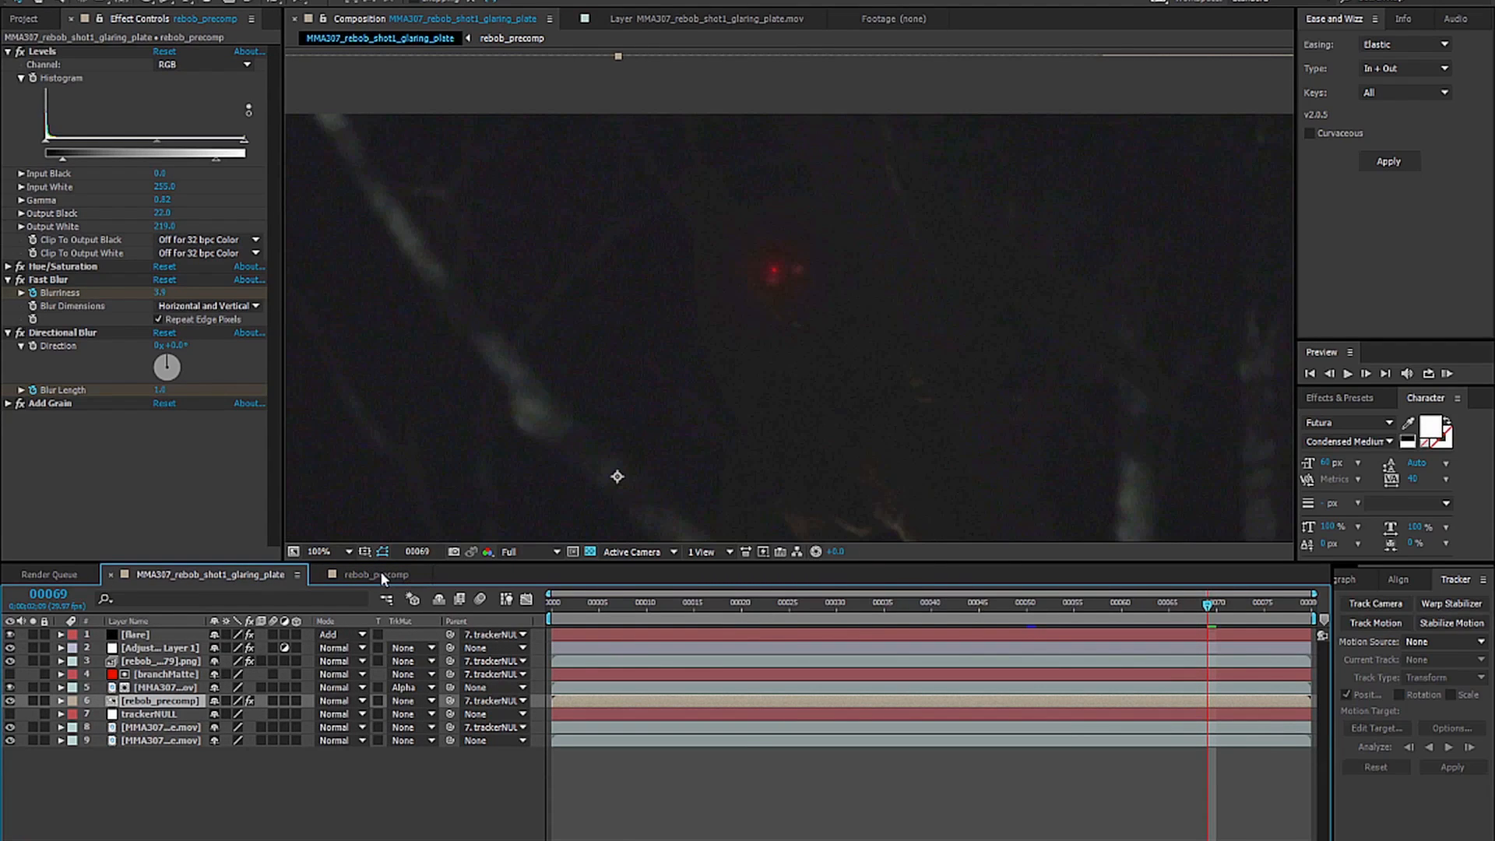
pyautogui.click(381, 577)
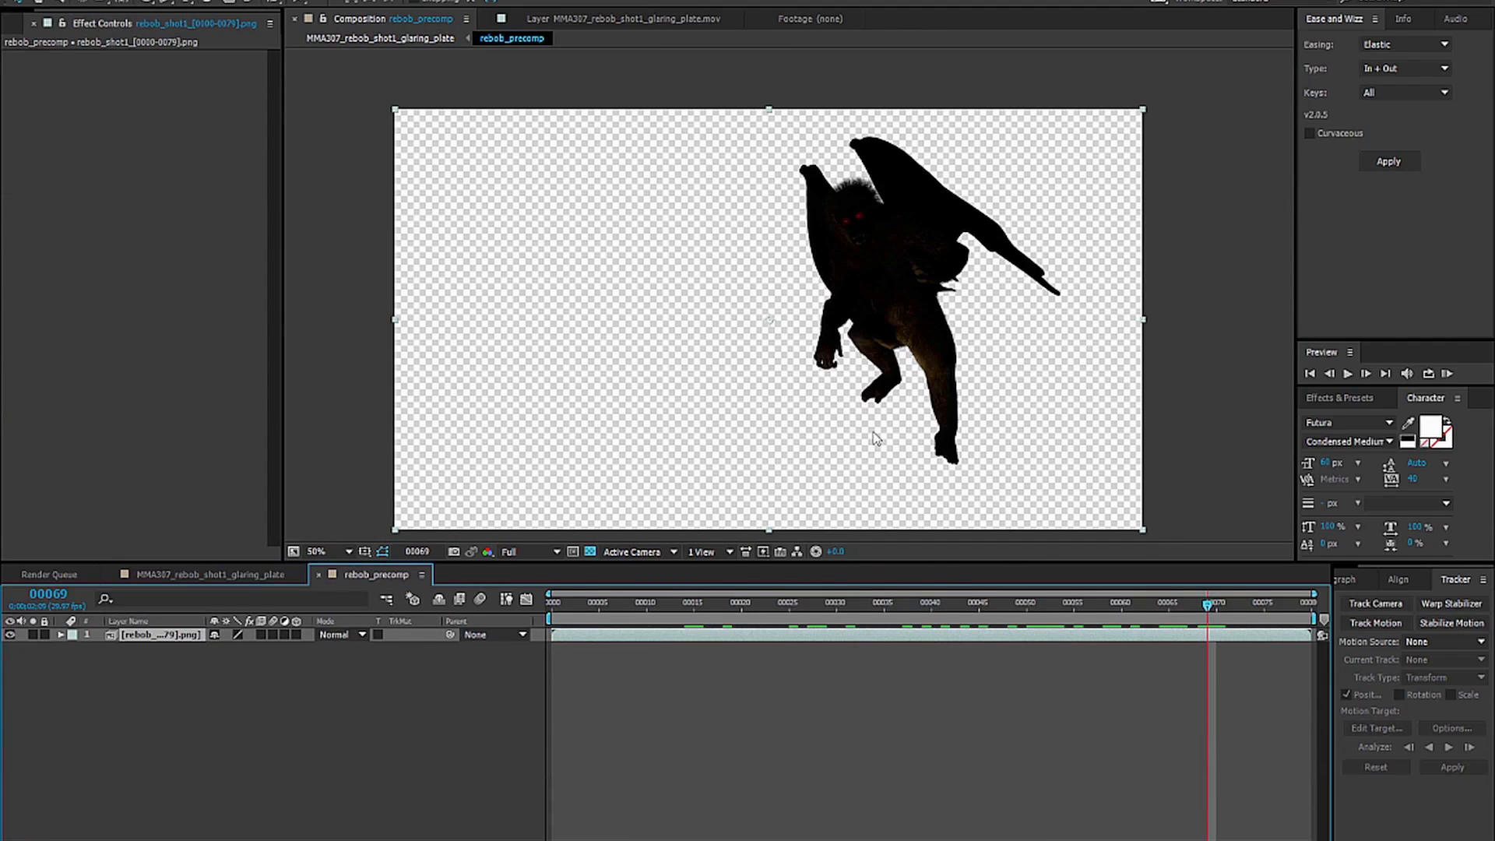
# Play back rebob_precomp and compare it with MMA307_rebob_shot1_glaring_plate at frame 0, ending in the precomp.
pyautogui.press('space')
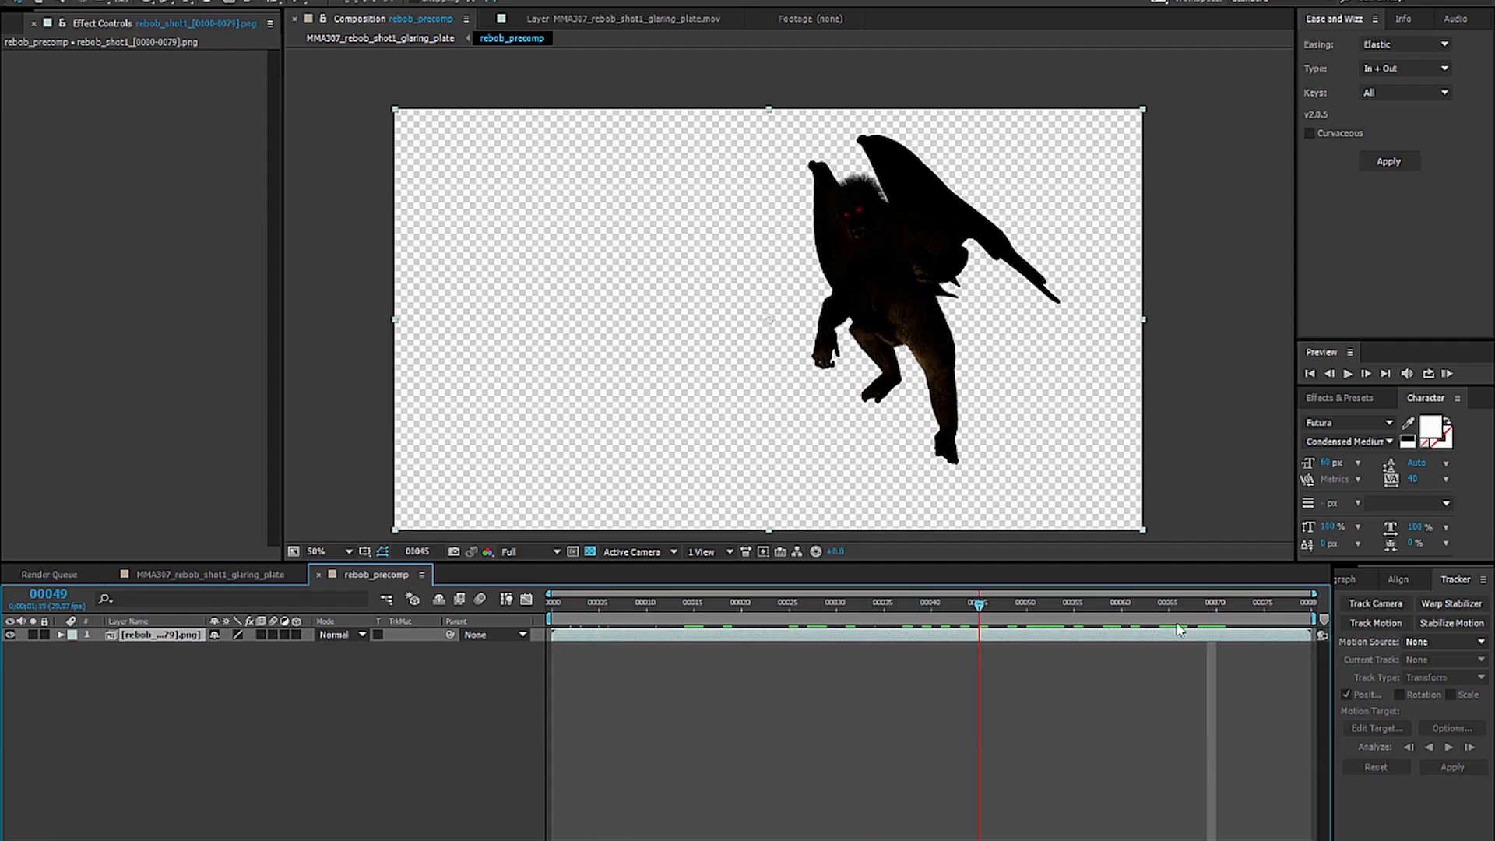
pyautogui.click(251, 574)
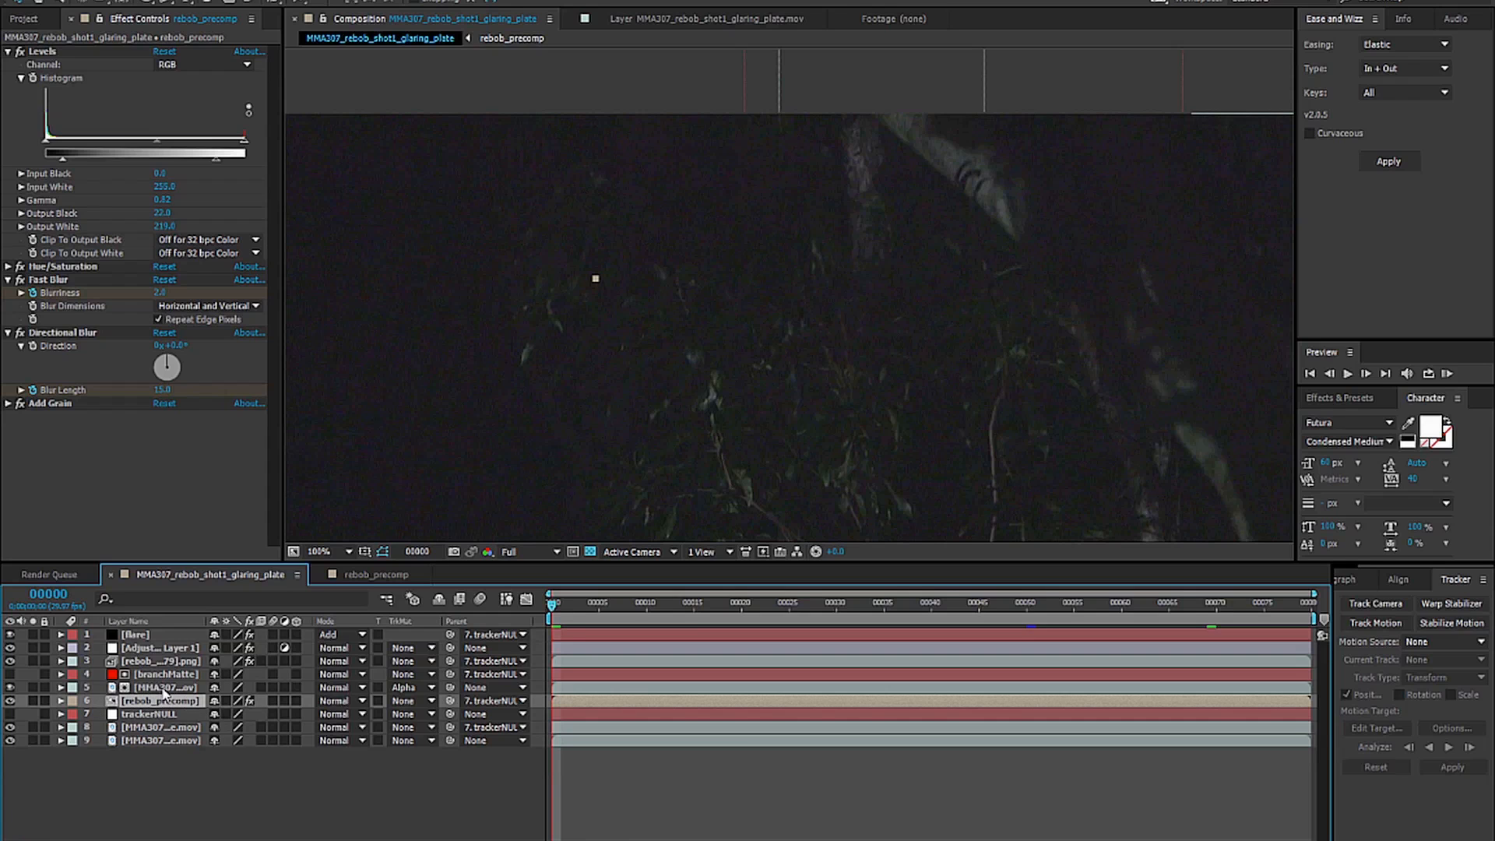
pyautogui.click(392, 574)
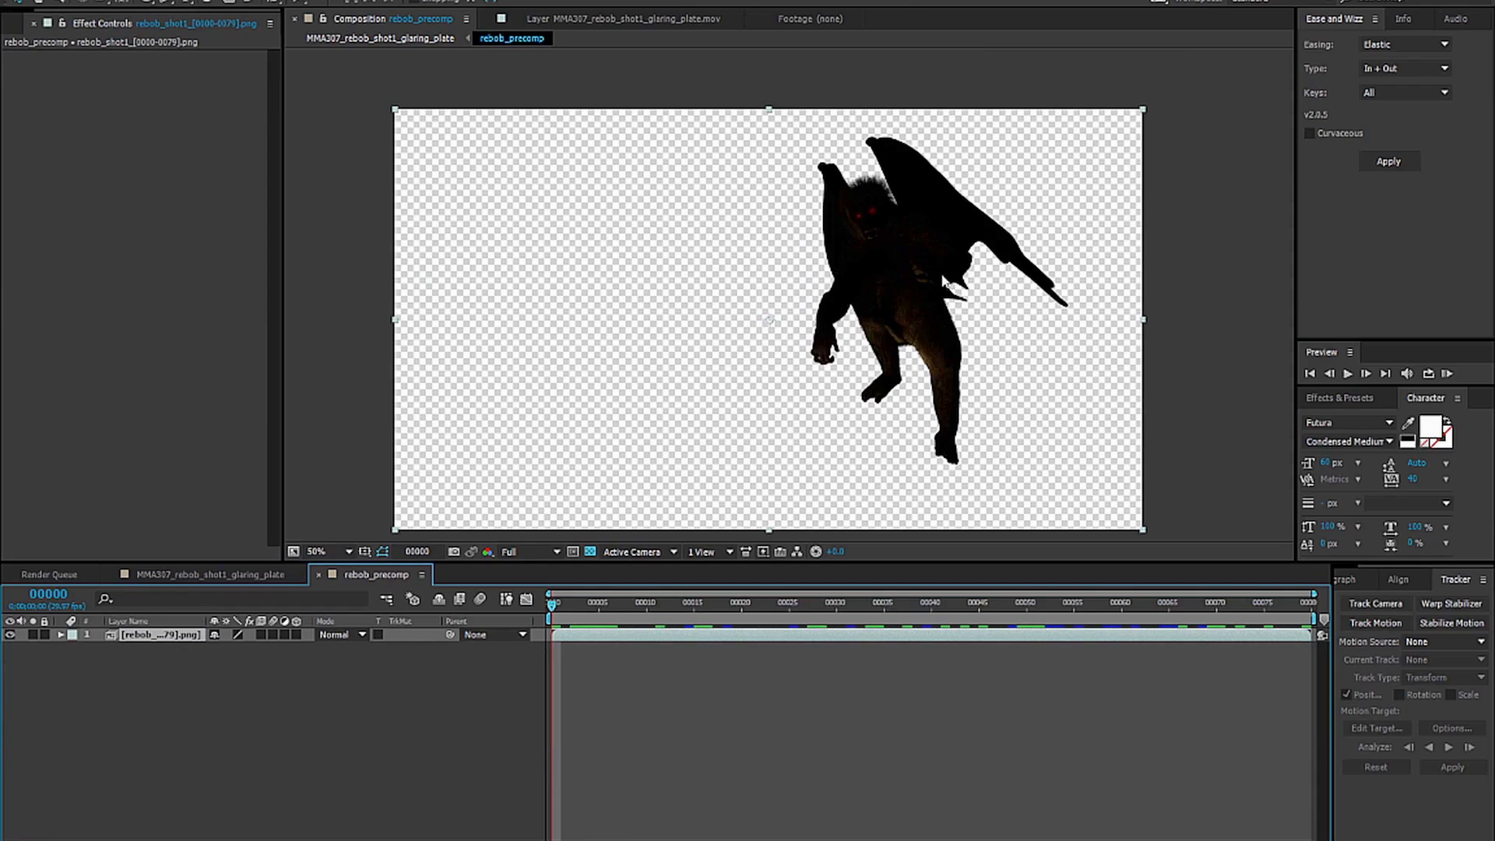
pyautogui.click(184, 578)
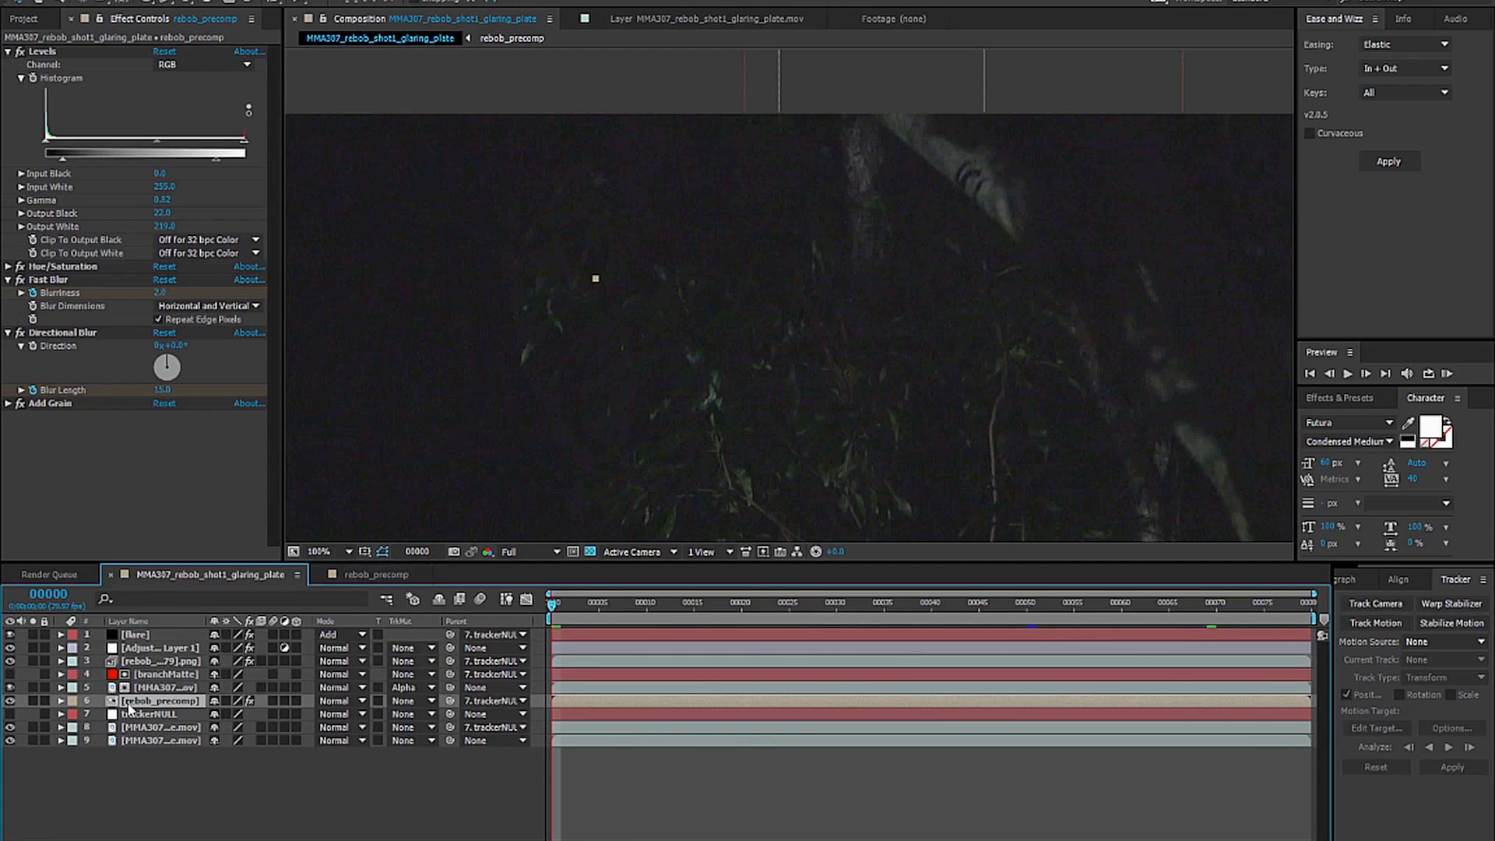
pyautogui.click(387, 574)
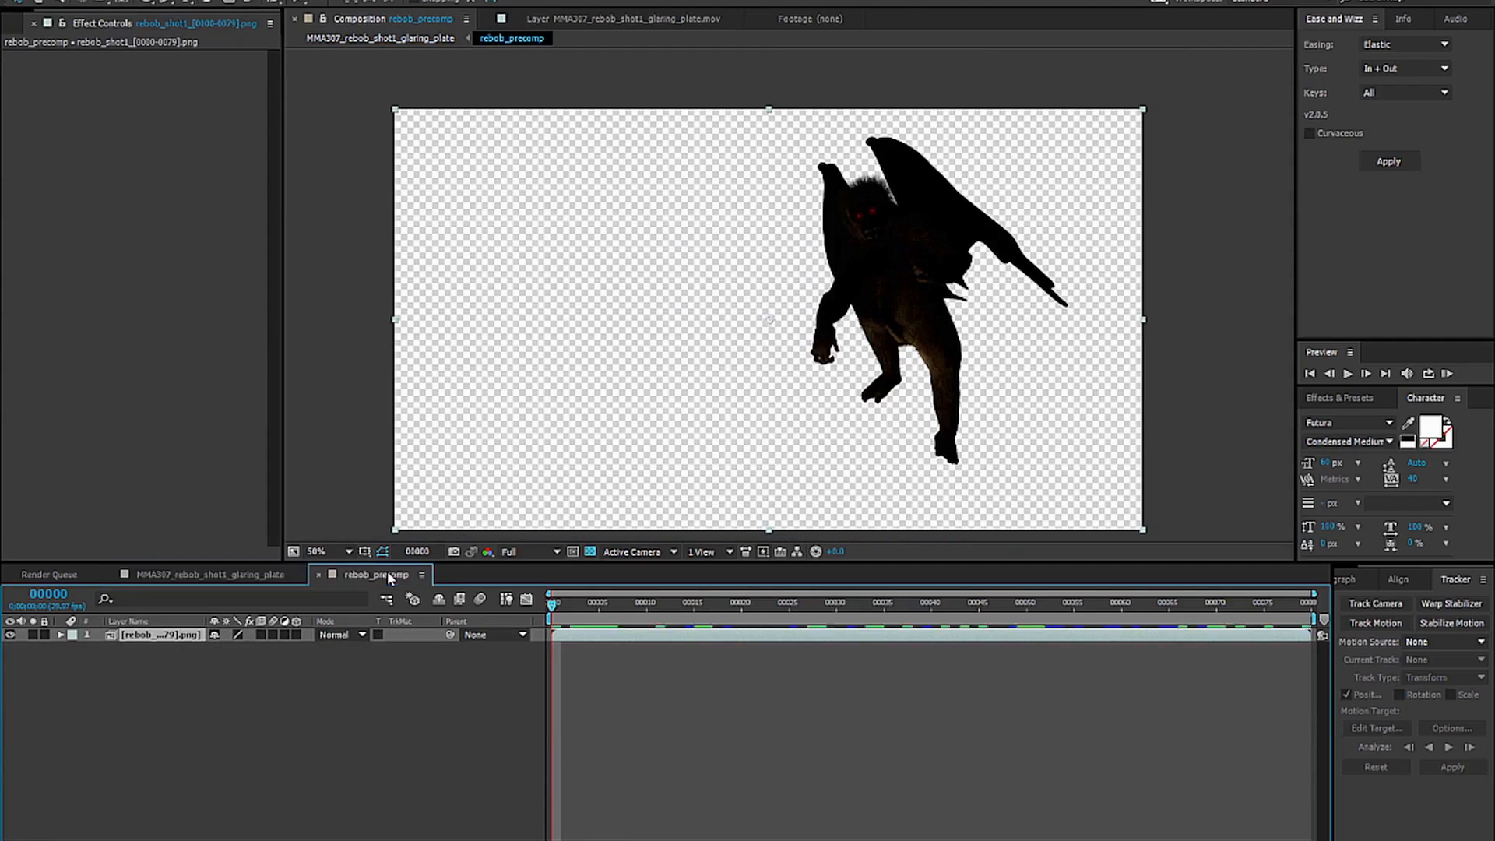
# Start a motion track on the rebob sequence layer, fit Track Point 1 around the creature's right eye, and analyze forward through the shot.
pyautogui.doubleClick(132, 636)
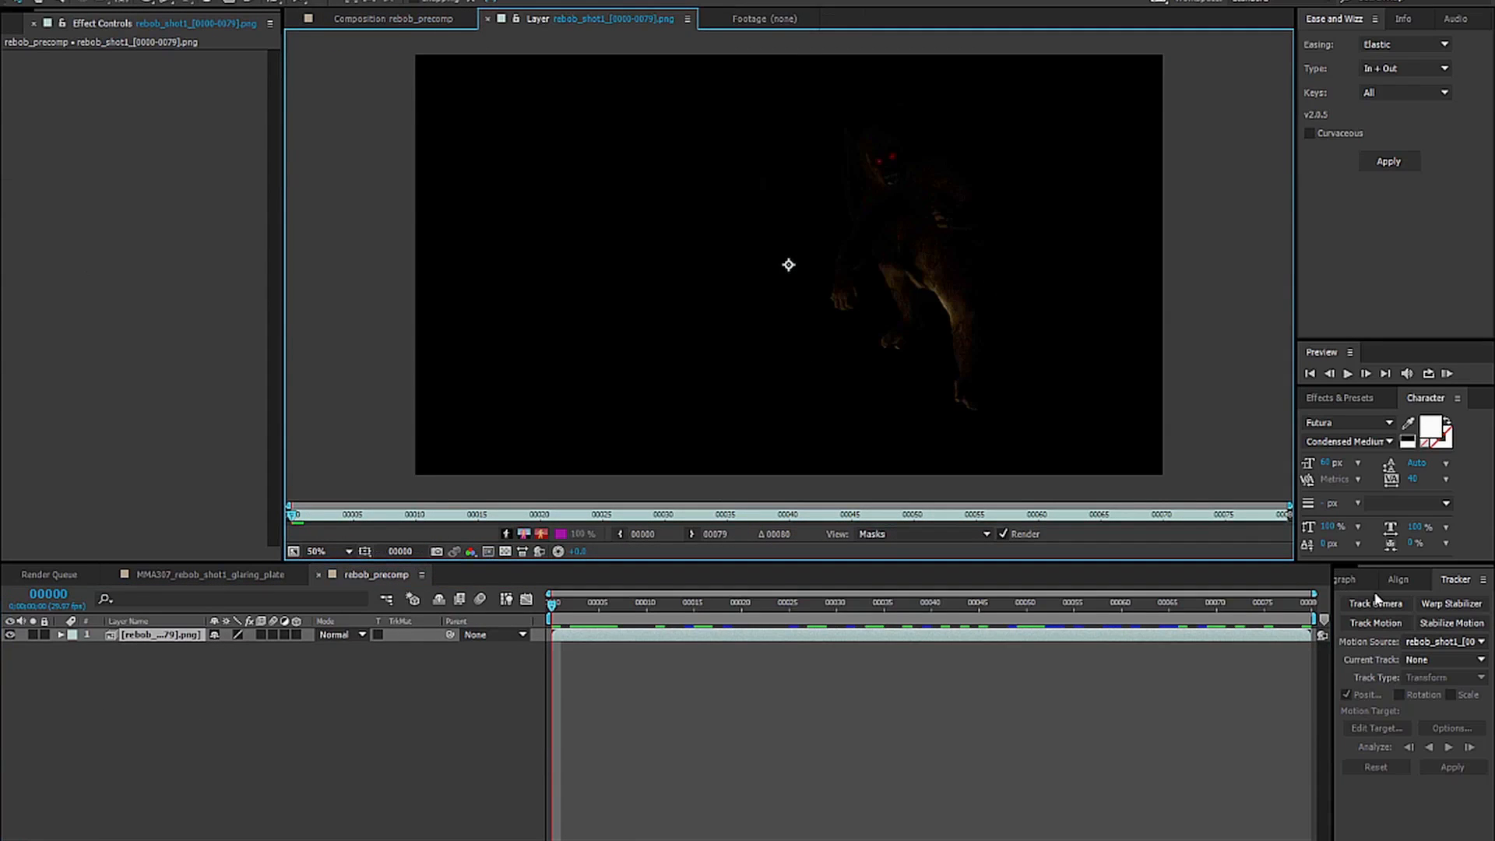
pyautogui.click(1376, 622)
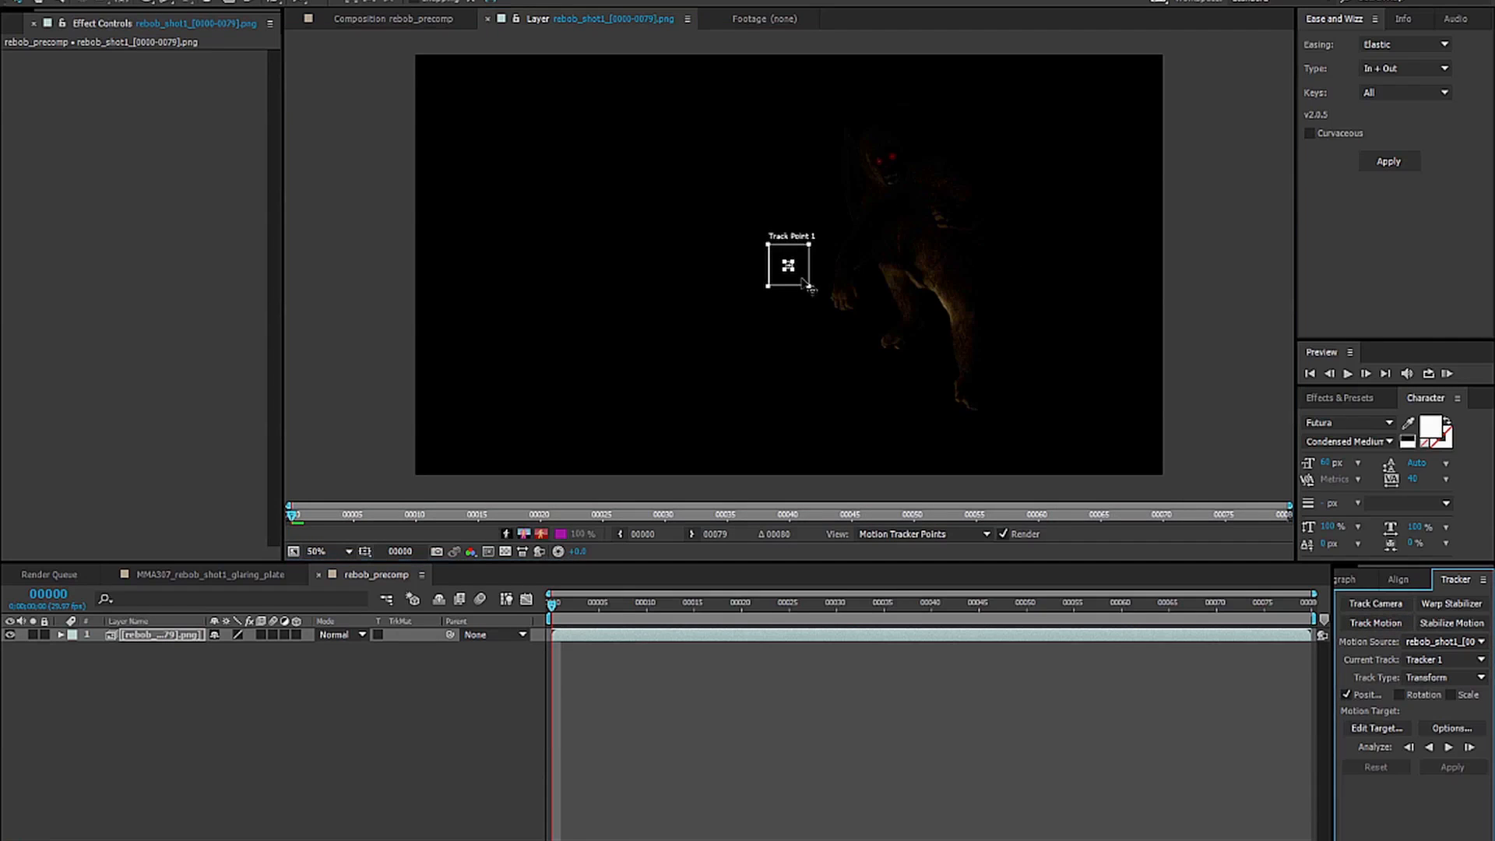
pyautogui.scroll(2, 803, 282)
pyautogui.moveTo(811, 284); pyautogui.dragTo(972, 91)
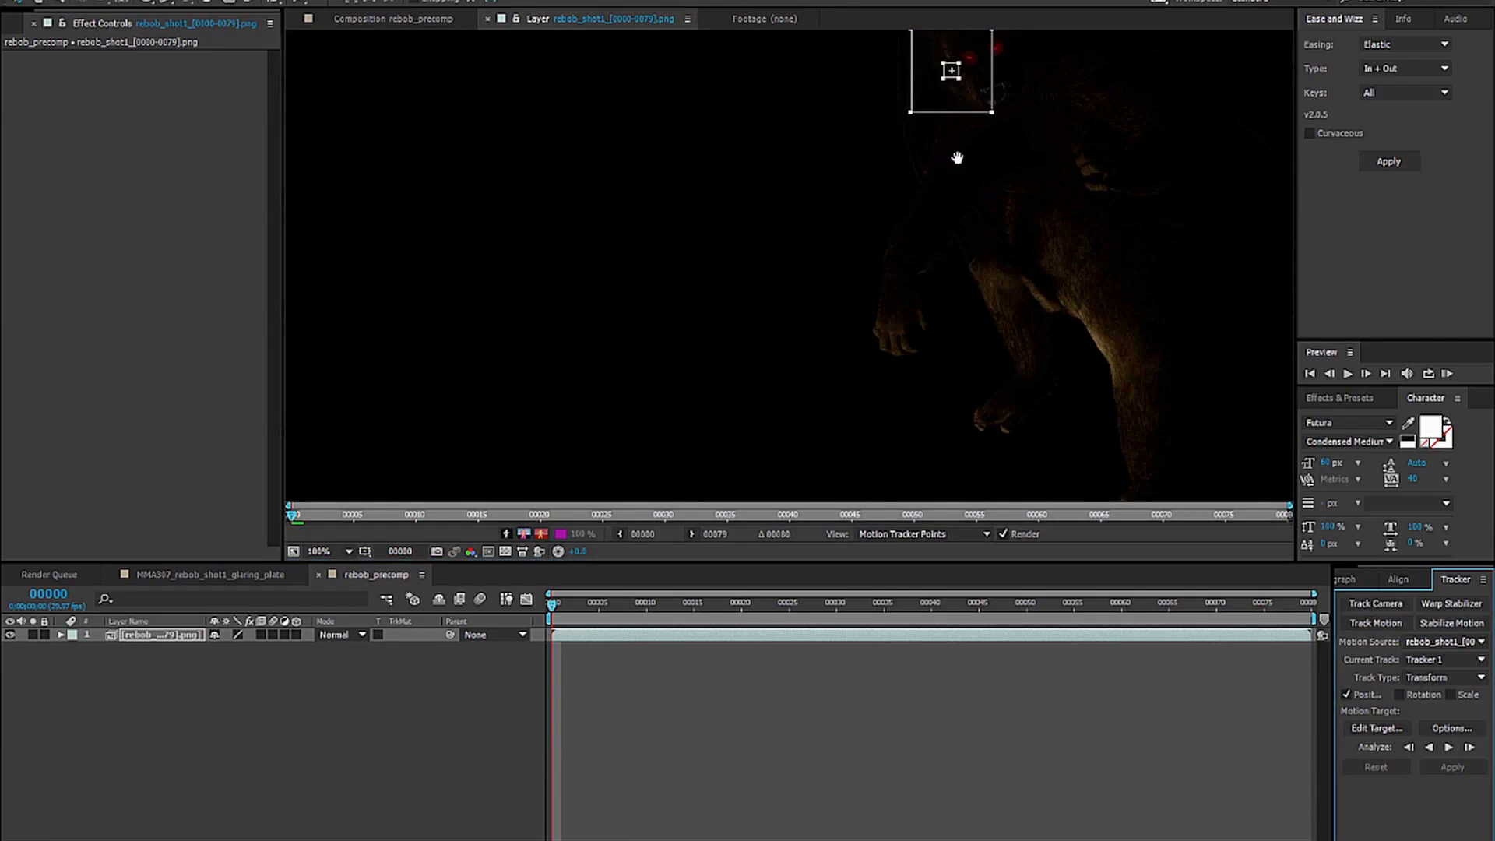
pyautogui.moveTo(958, 157); pyautogui.dragTo(875, 289)
pyautogui.moveTo(888, 226); pyautogui.dragTo(910, 218)
pyautogui.scroll(2, 917, 211)
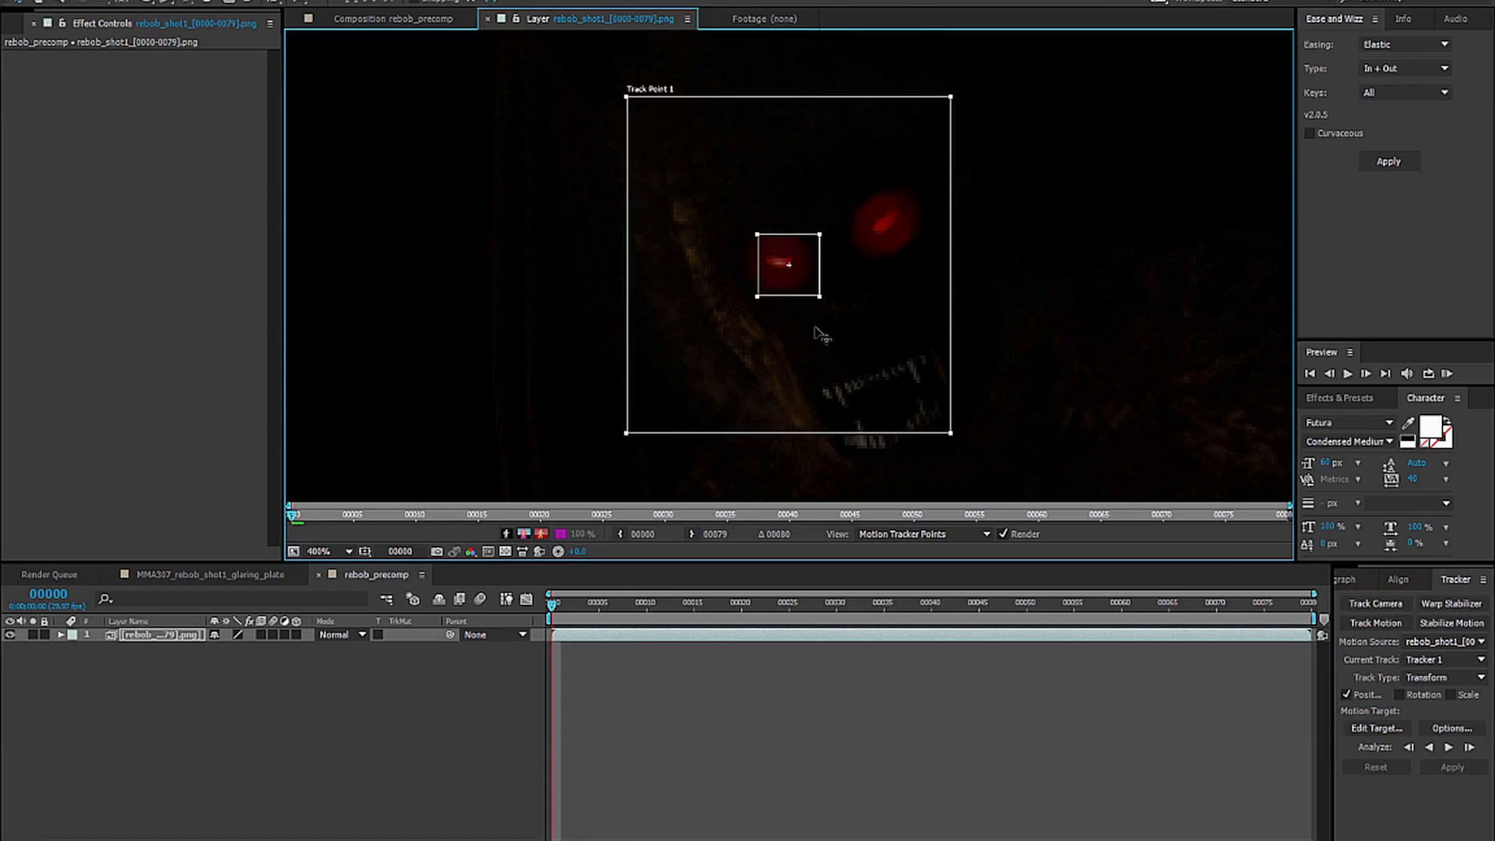
pyautogui.moveTo(828, 331); pyautogui.dragTo(804, 286)
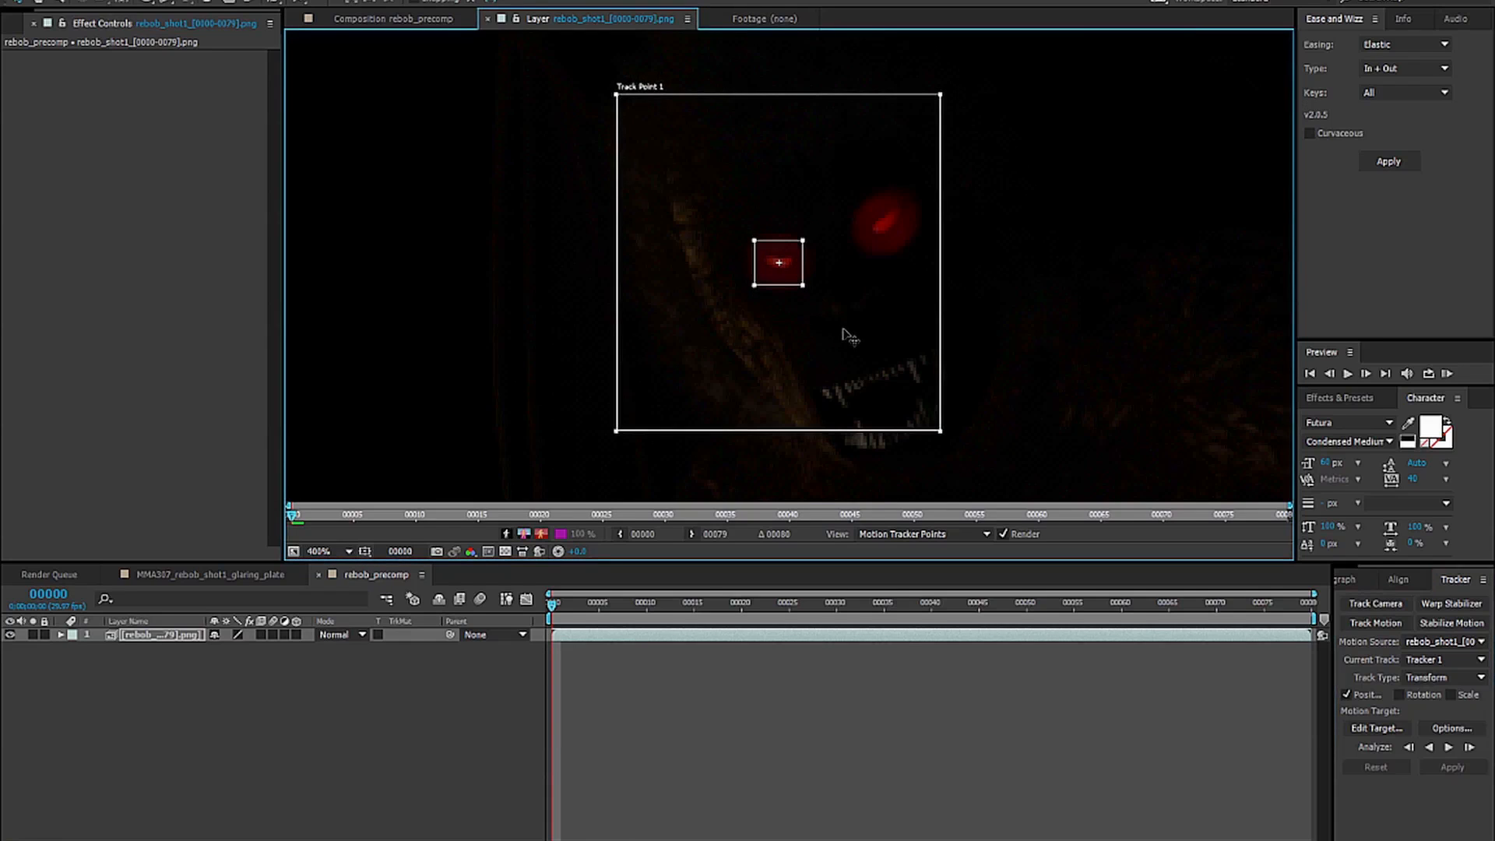
pyautogui.press('/')
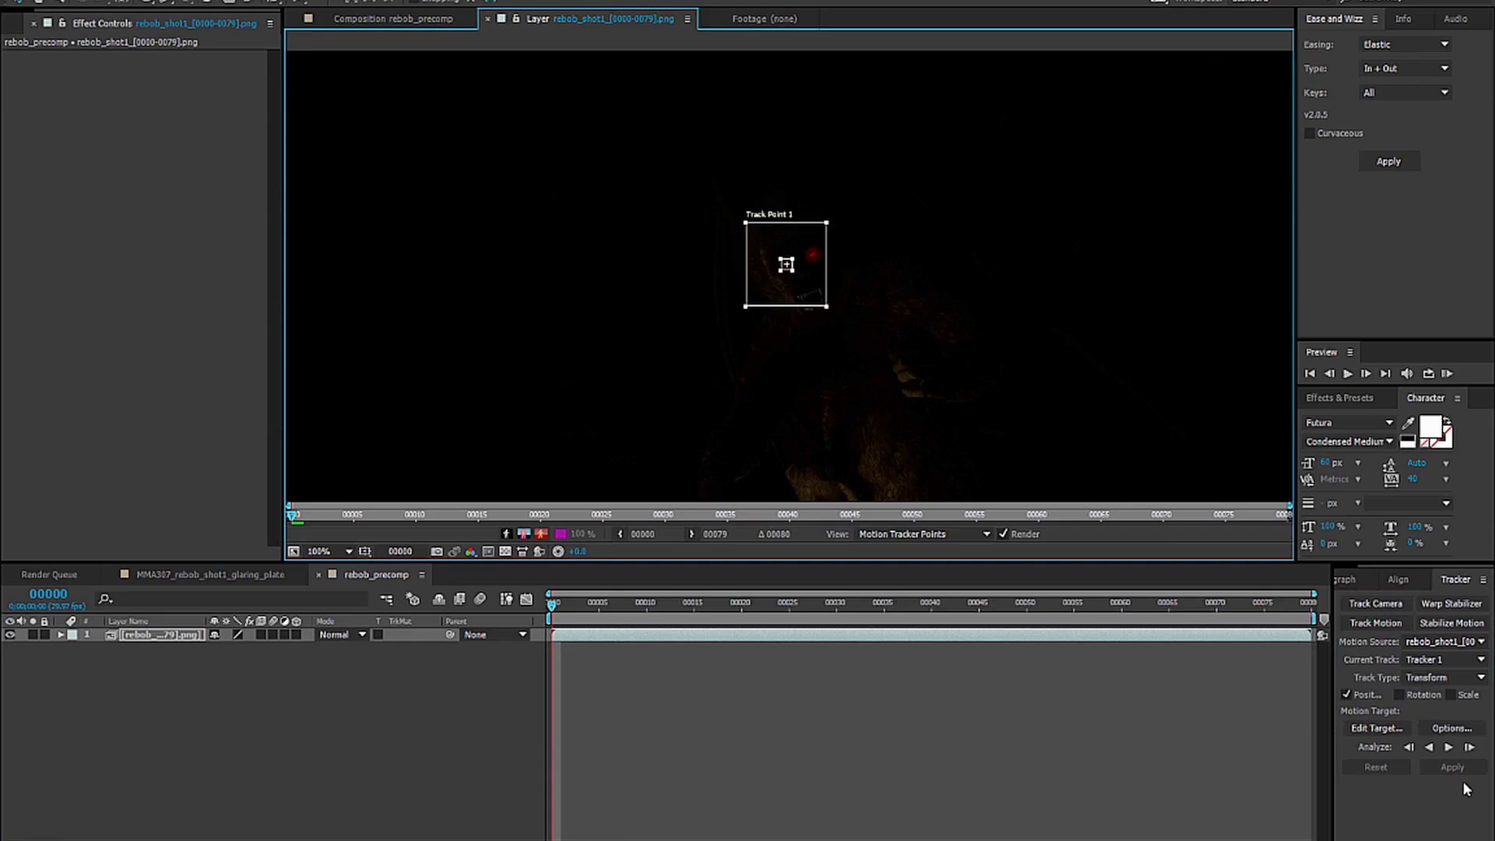
pyautogui.click(1447, 748)
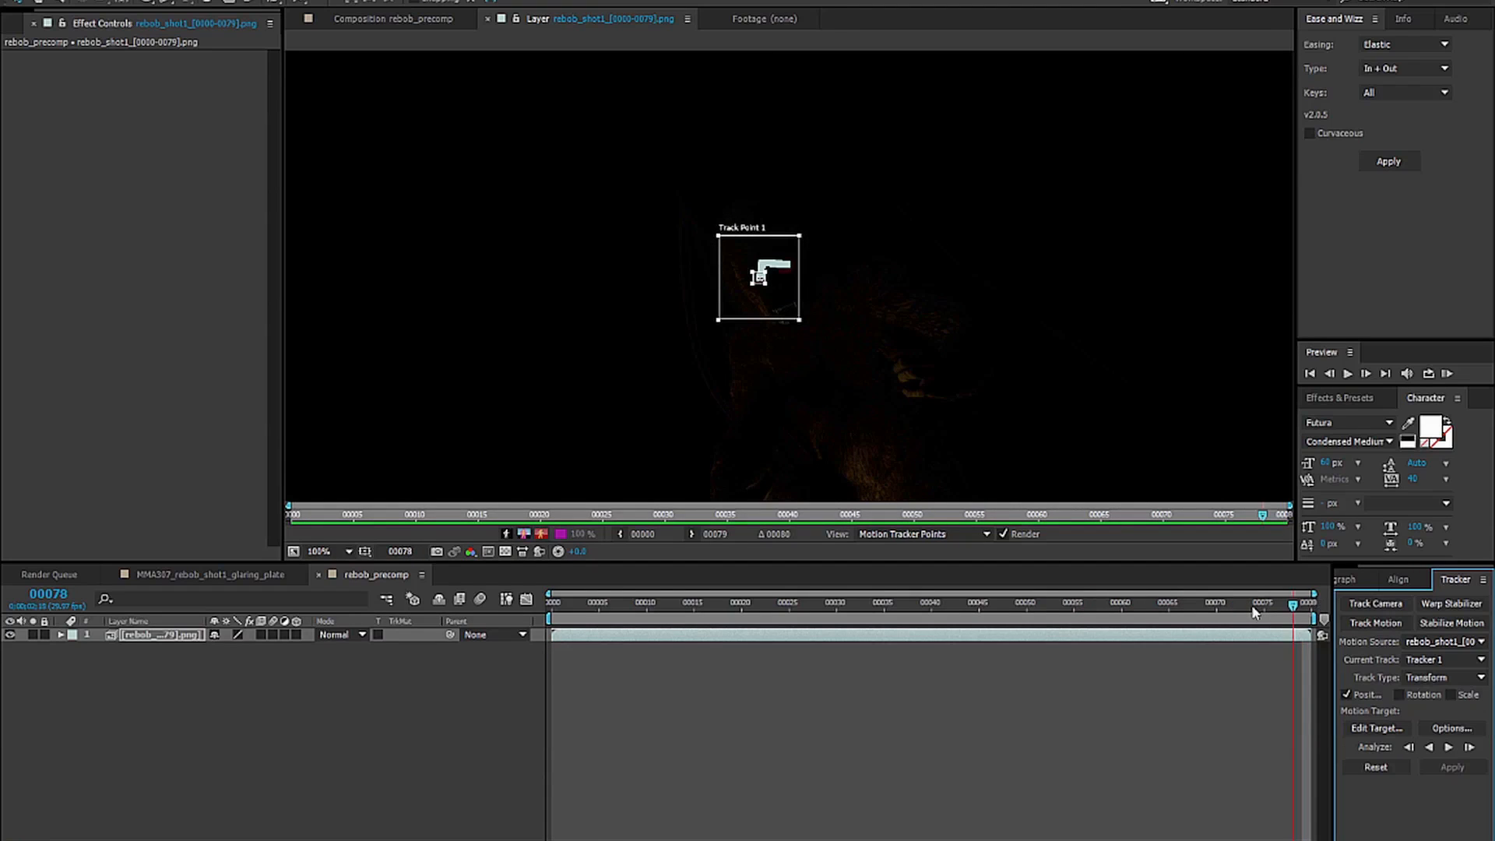
# Return to frame 0, add a null object to rebob_precomp, and rename it "rightEyeTrack".
pyautogui.moveTo(1299, 604); pyautogui.dragTo(394, 706)
pyautogui.rightClick(392, 707)
pyautogui.moveTo(488, 543)
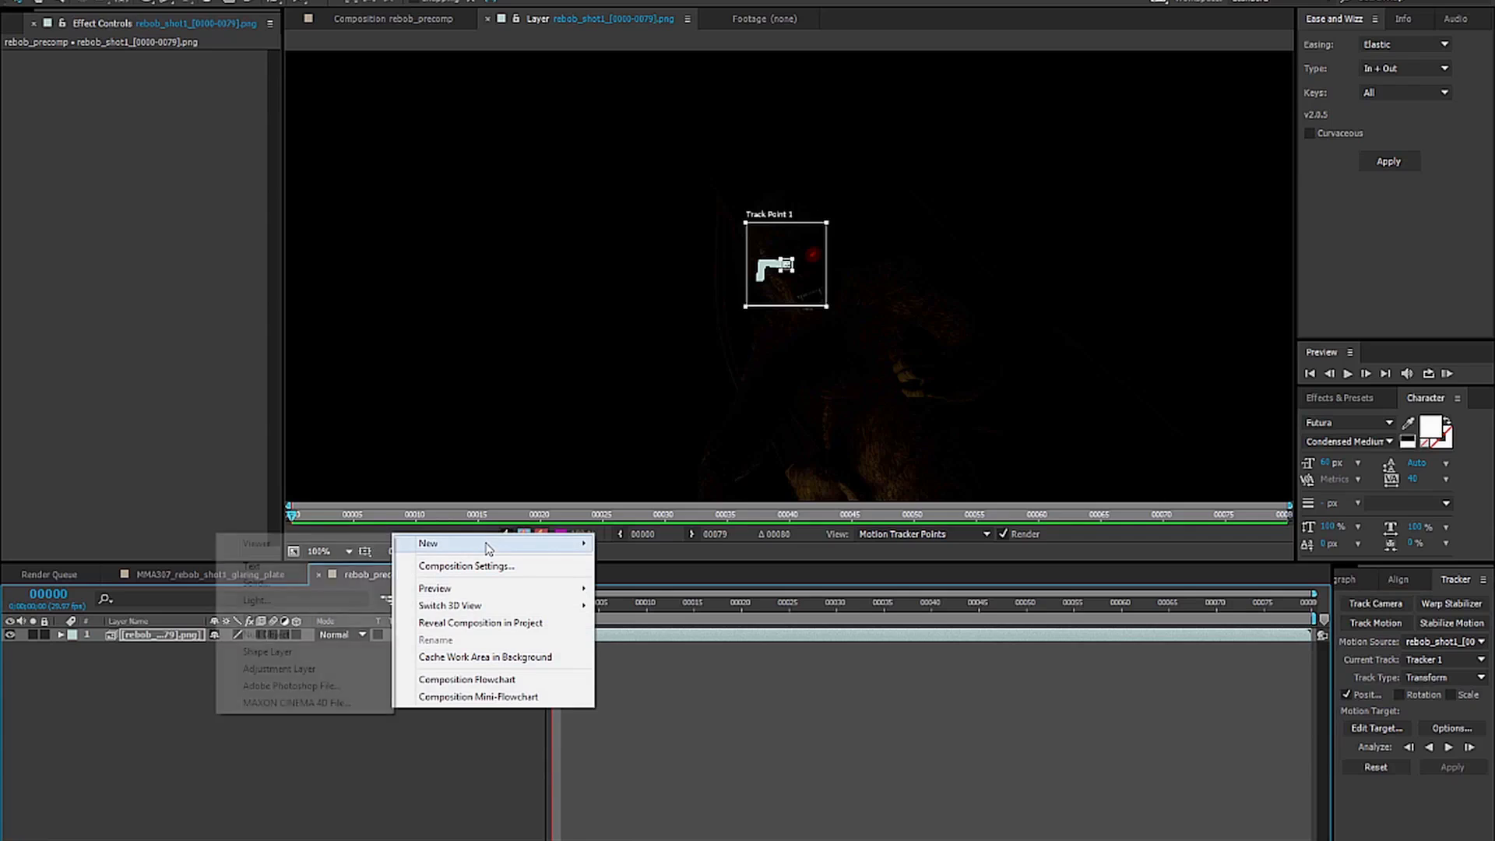
pyautogui.click(378, 635)
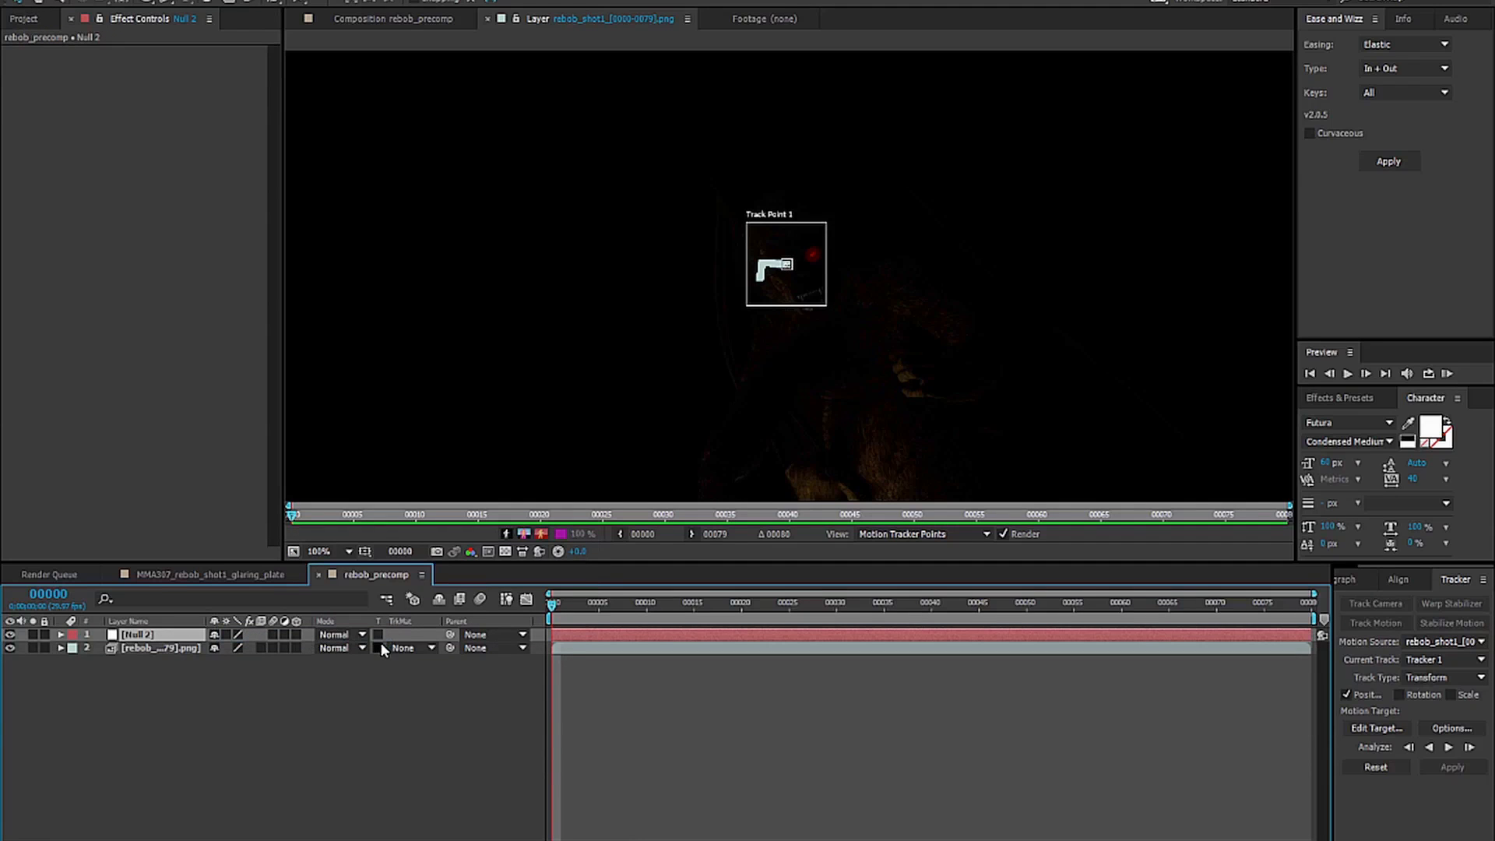
pyautogui.press('Return')
pyautogui.write('rightEyeTrack')
pyautogui.press('Return')
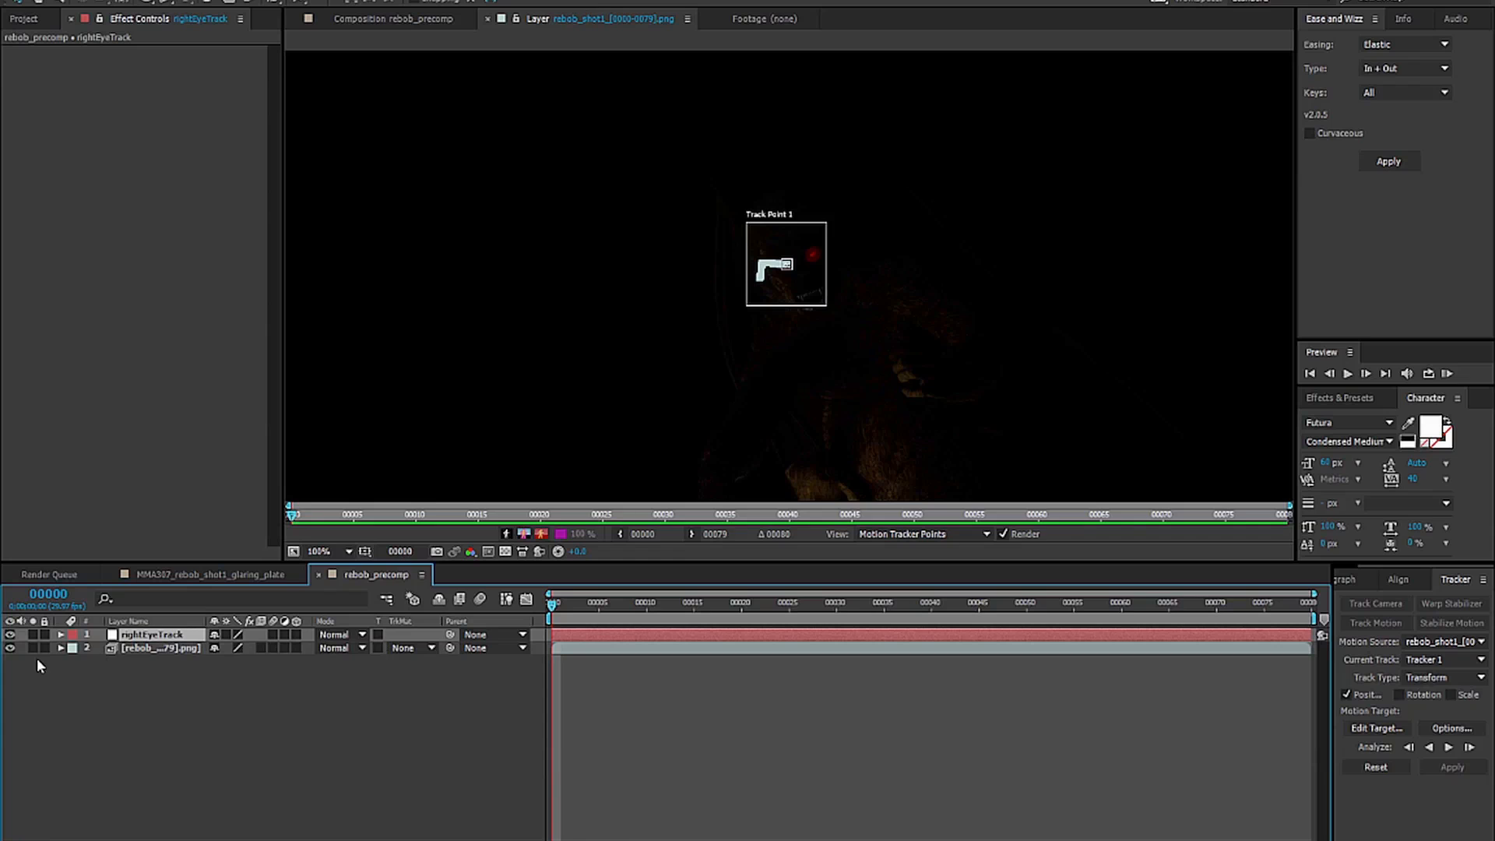
# Set rightEyeTrack as the motion target, apply the eye track to it, and reveal the null's keyframed Position.
pyautogui.click(1372, 727)
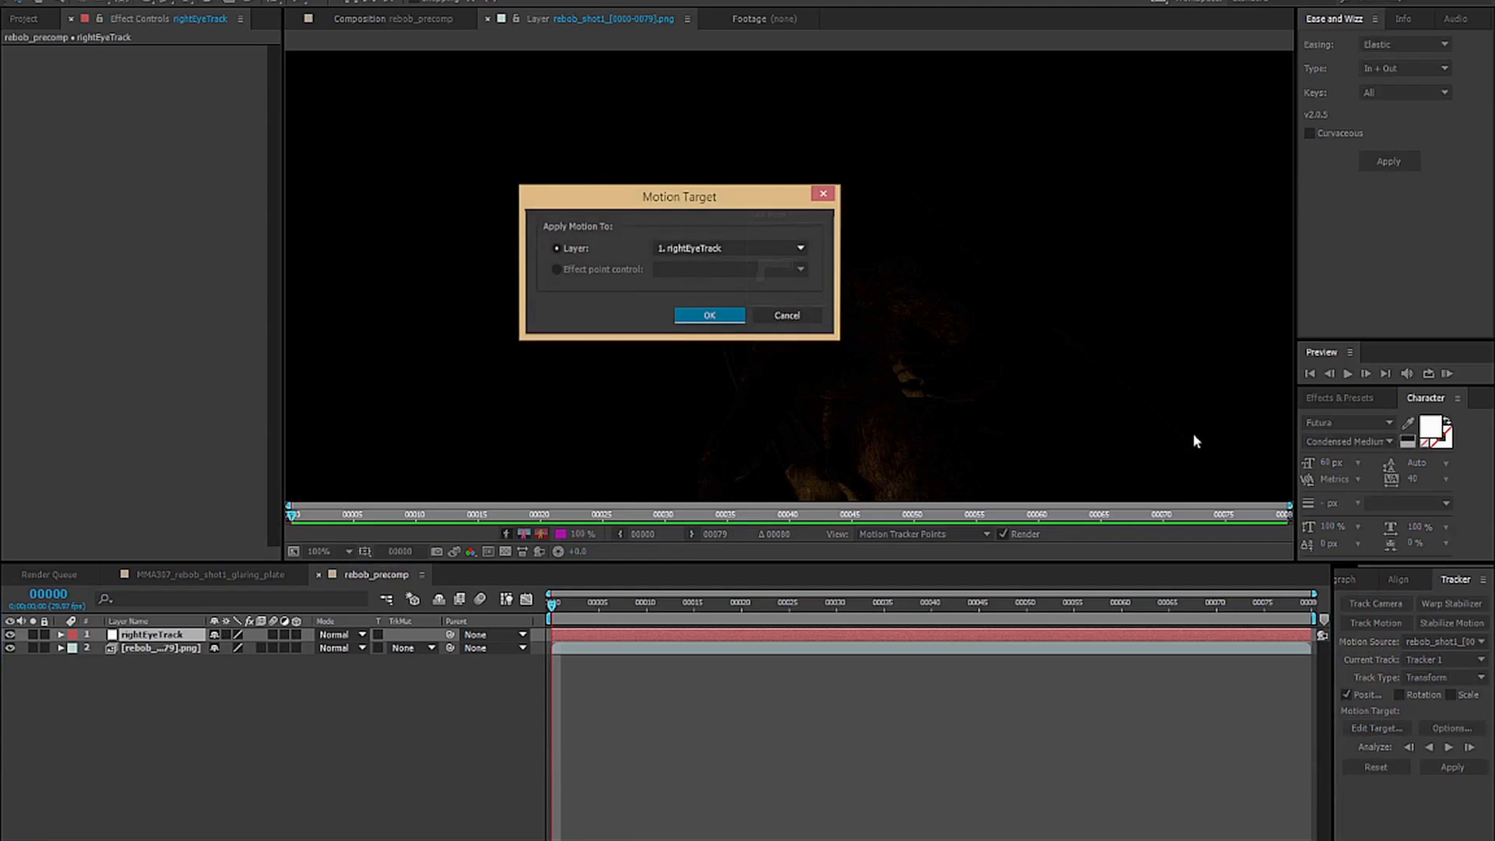
pyautogui.click(710, 315)
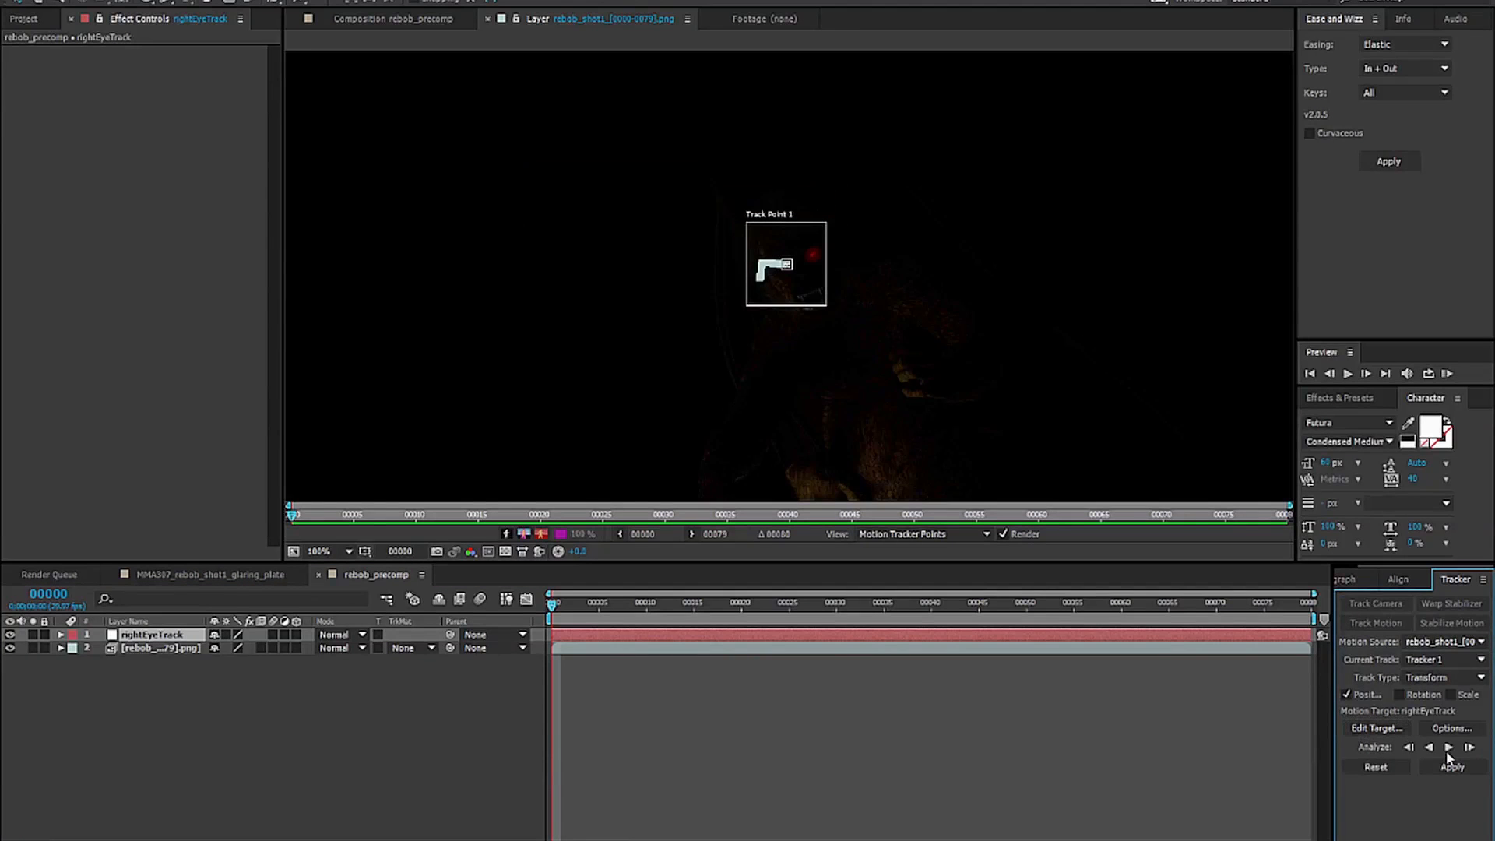
pyautogui.click(1453, 767)
pyautogui.click(746, 428)
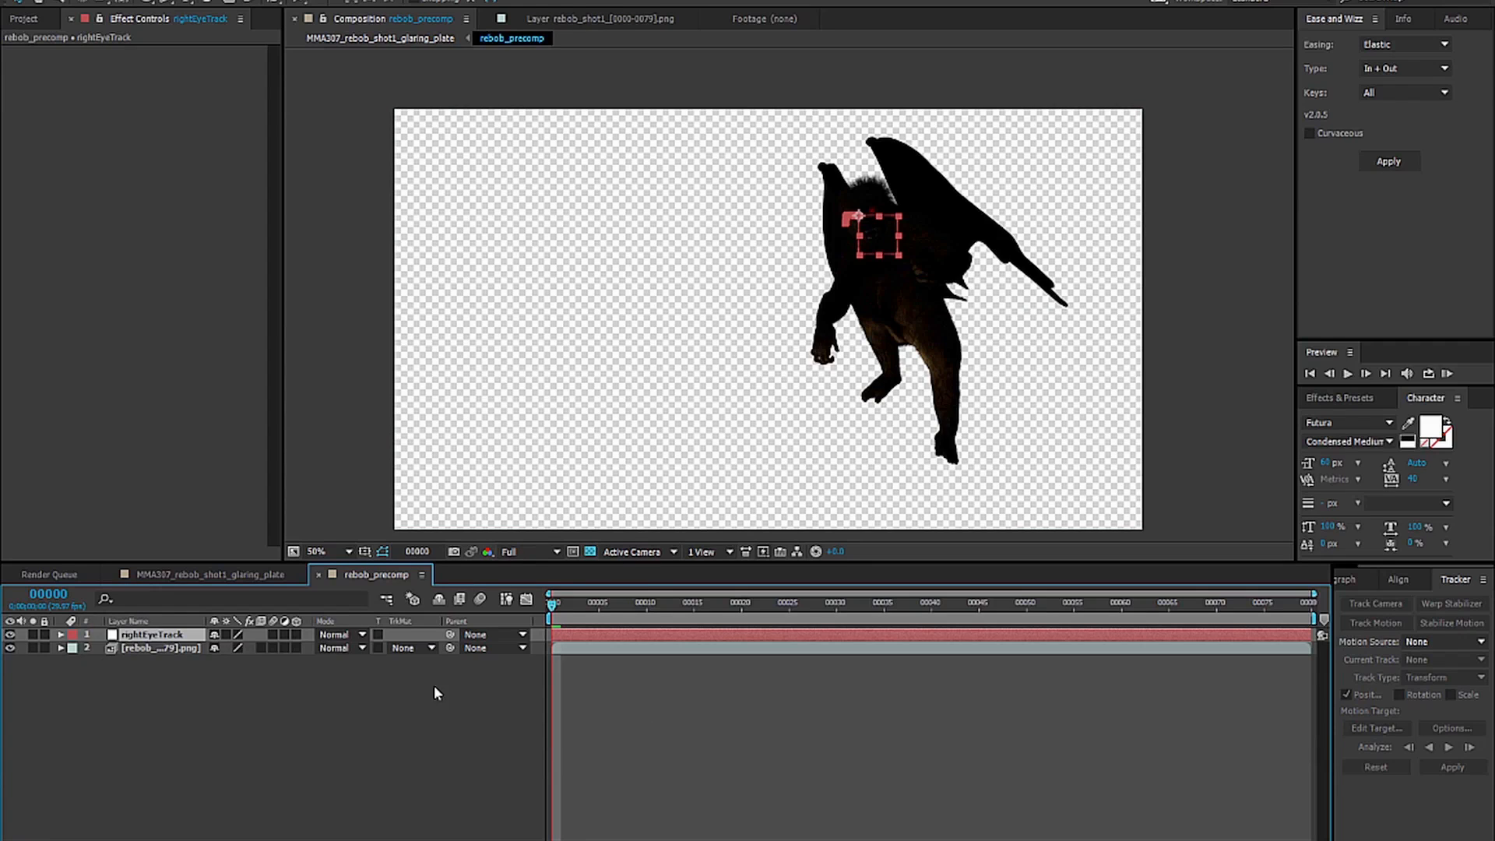
pyautogui.press('u')
pyautogui.click(164, 723)
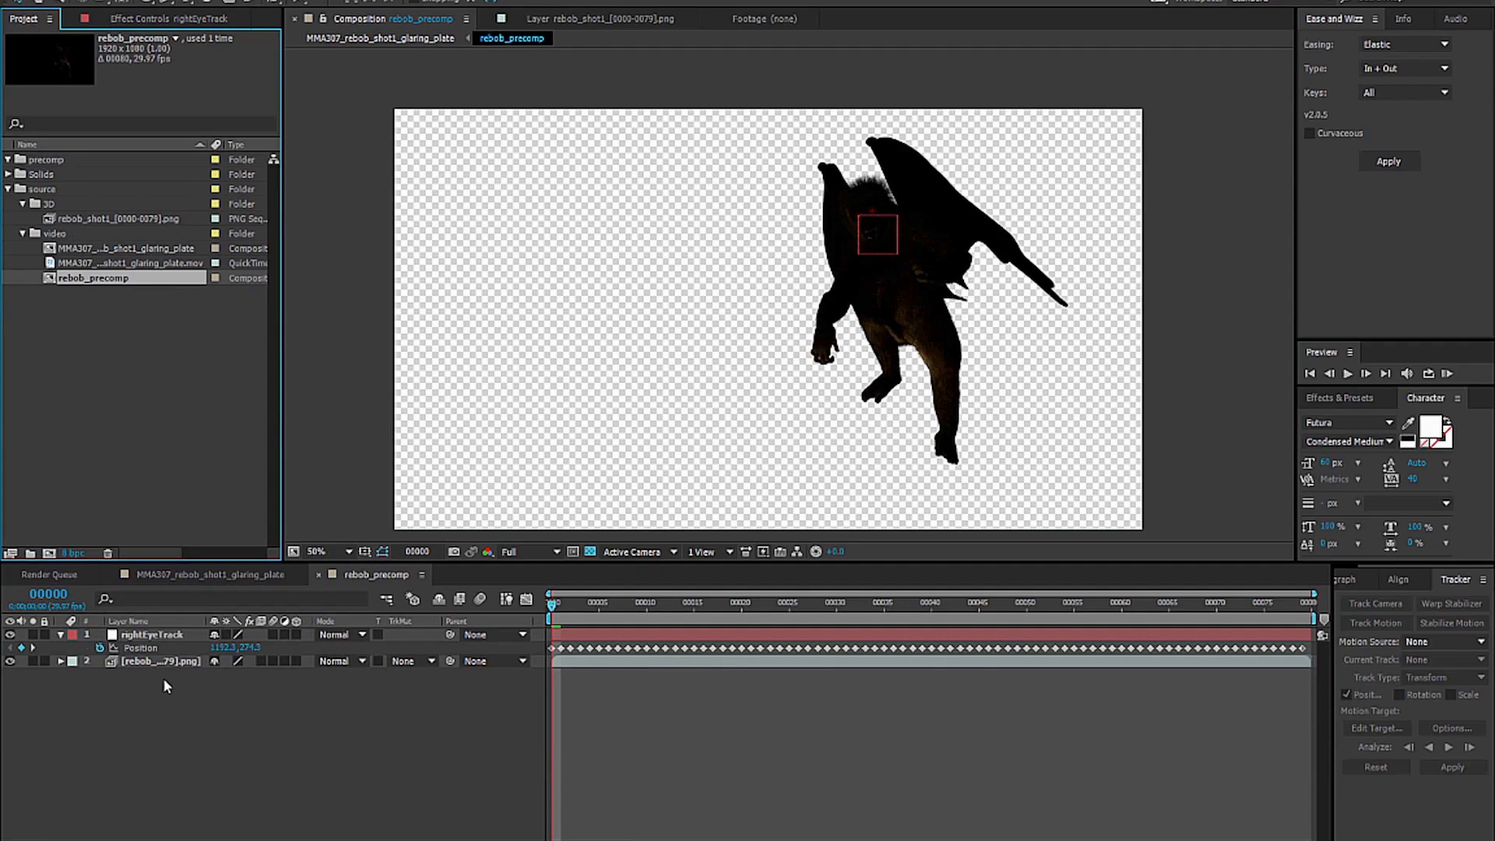
pyautogui.click(153, 635)
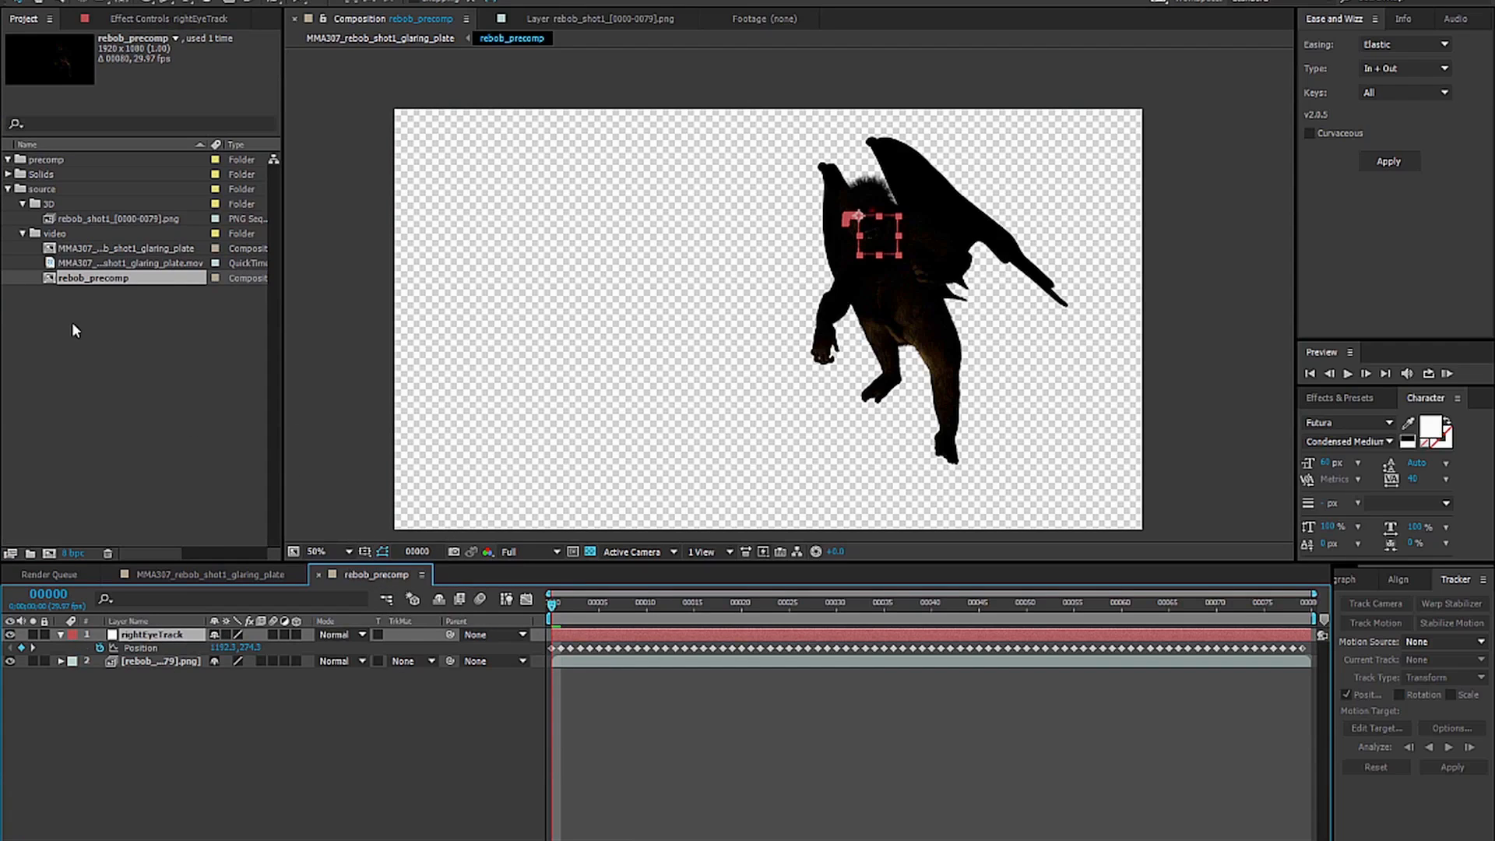
# Duplicate rebob_precomp in the project, rename the copy "rebob_eyes", and open it.
pyautogui.click(51, 280)
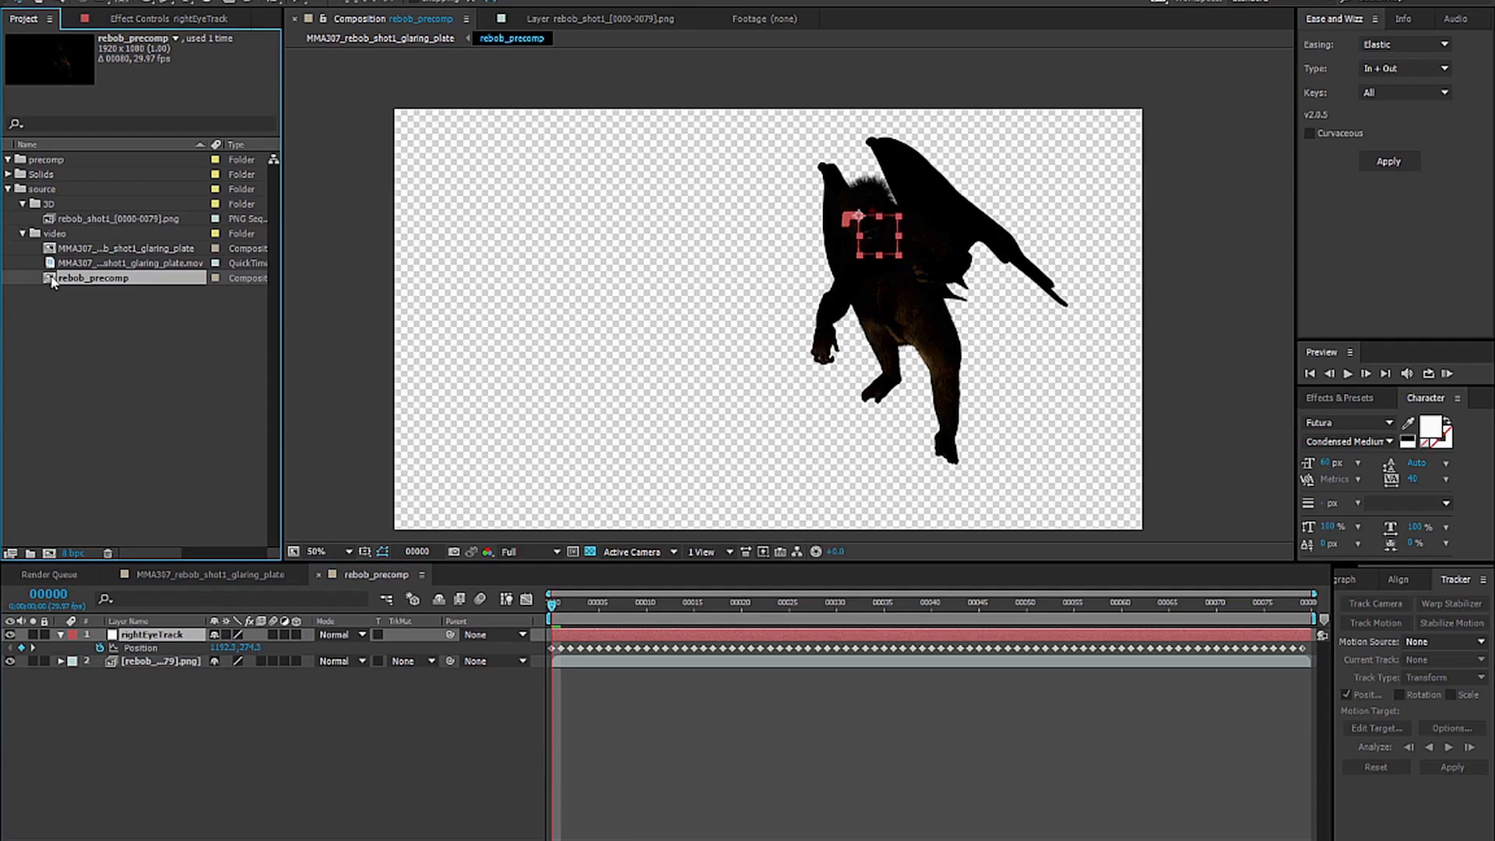
pyautogui.hotkey('ctrl', 'd')
pyautogui.press('Return')
pyautogui.write('rebob_e')
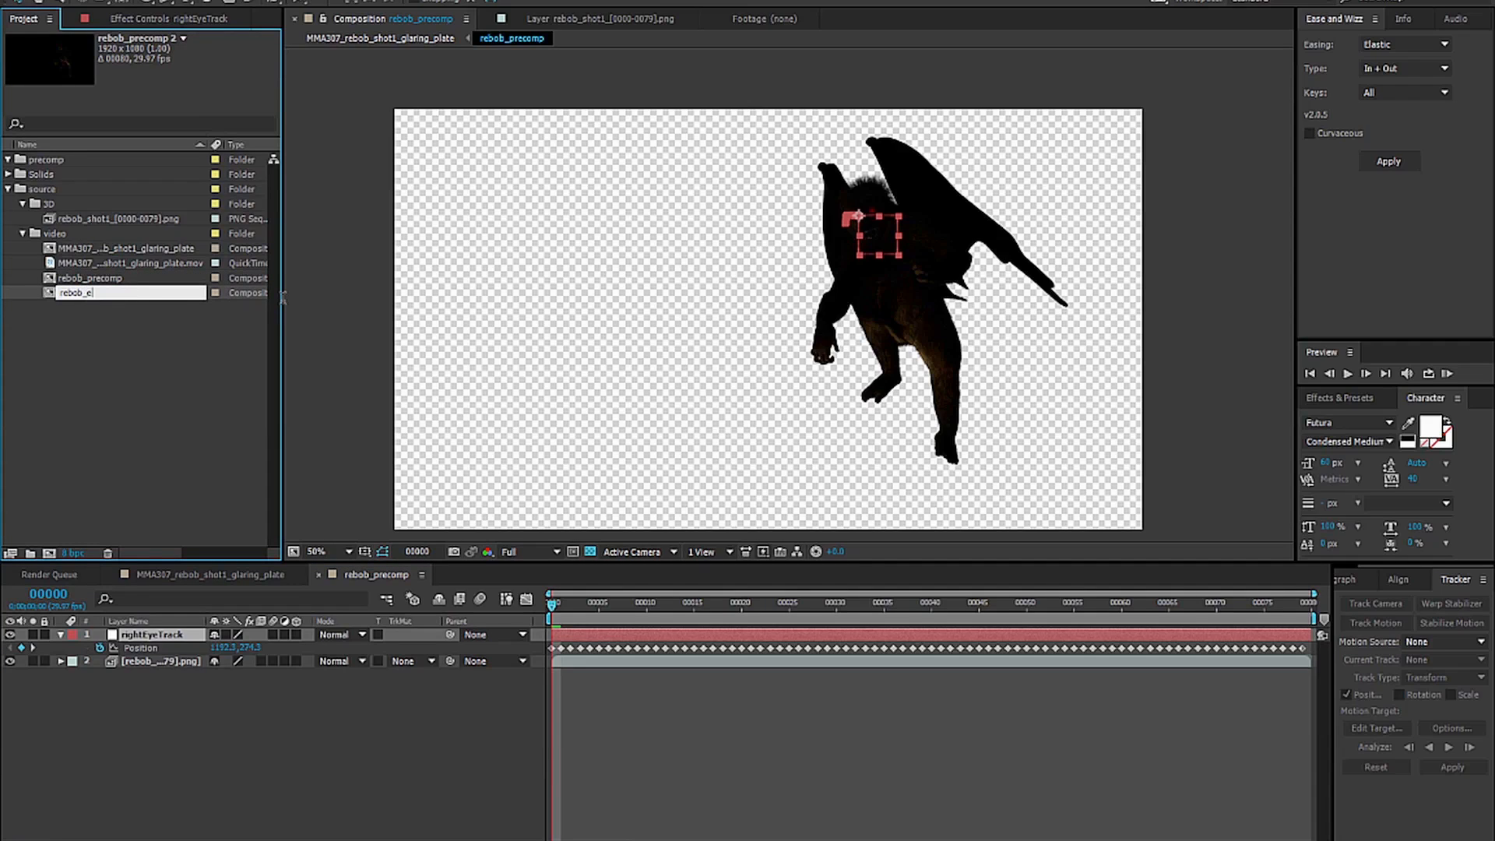
pyautogui.write('yes')
pyautogui.press('Return')
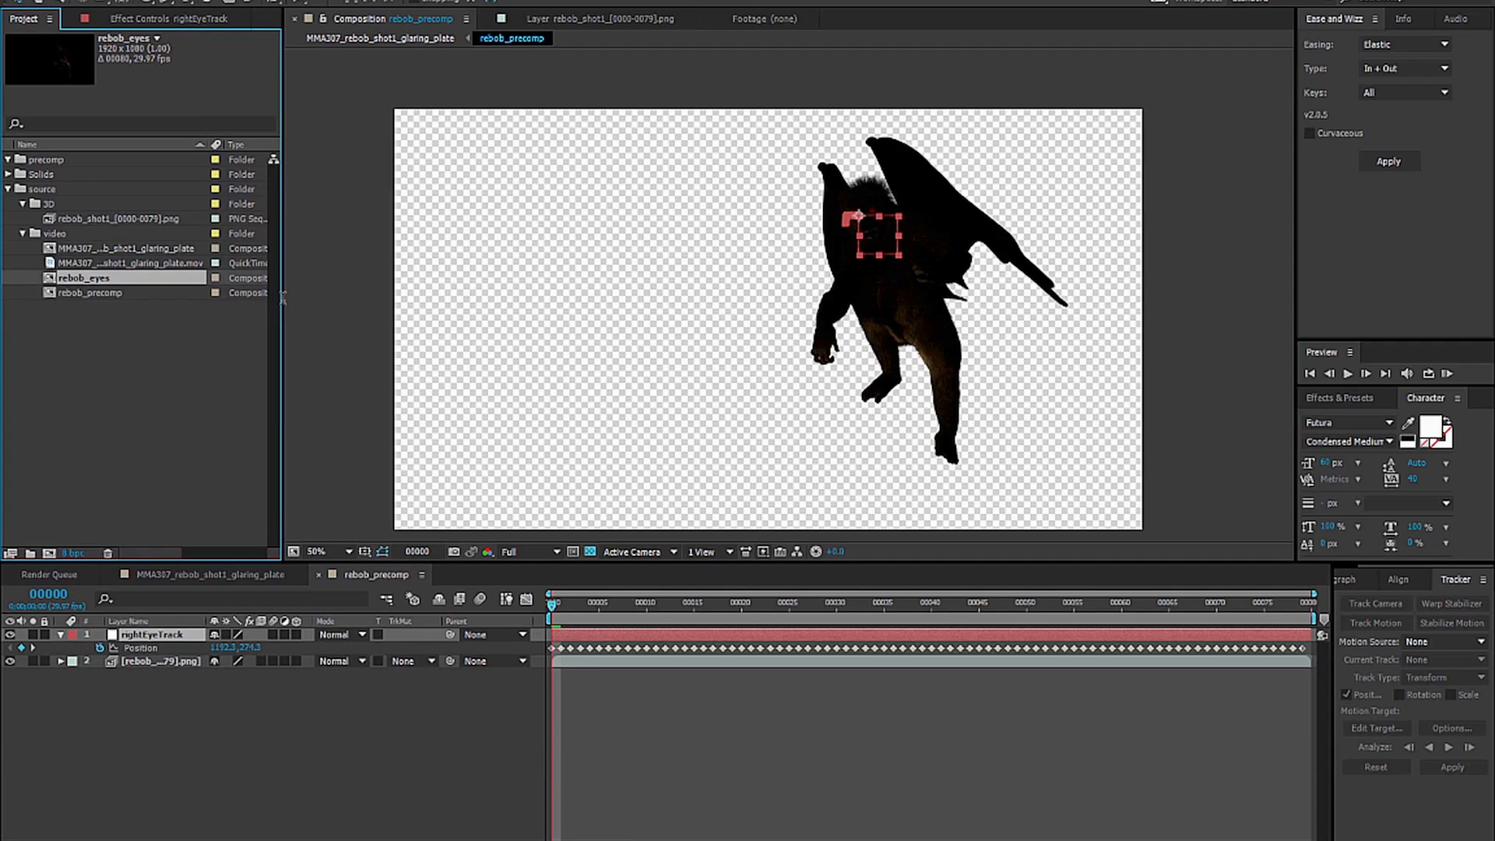
pyautogui.doubleClick(50, 282)
# Try deleting the rebob sequence layer from rebob_eyes, preview the null alone, and undo the deletion.
pyautogui.click(154, 663)
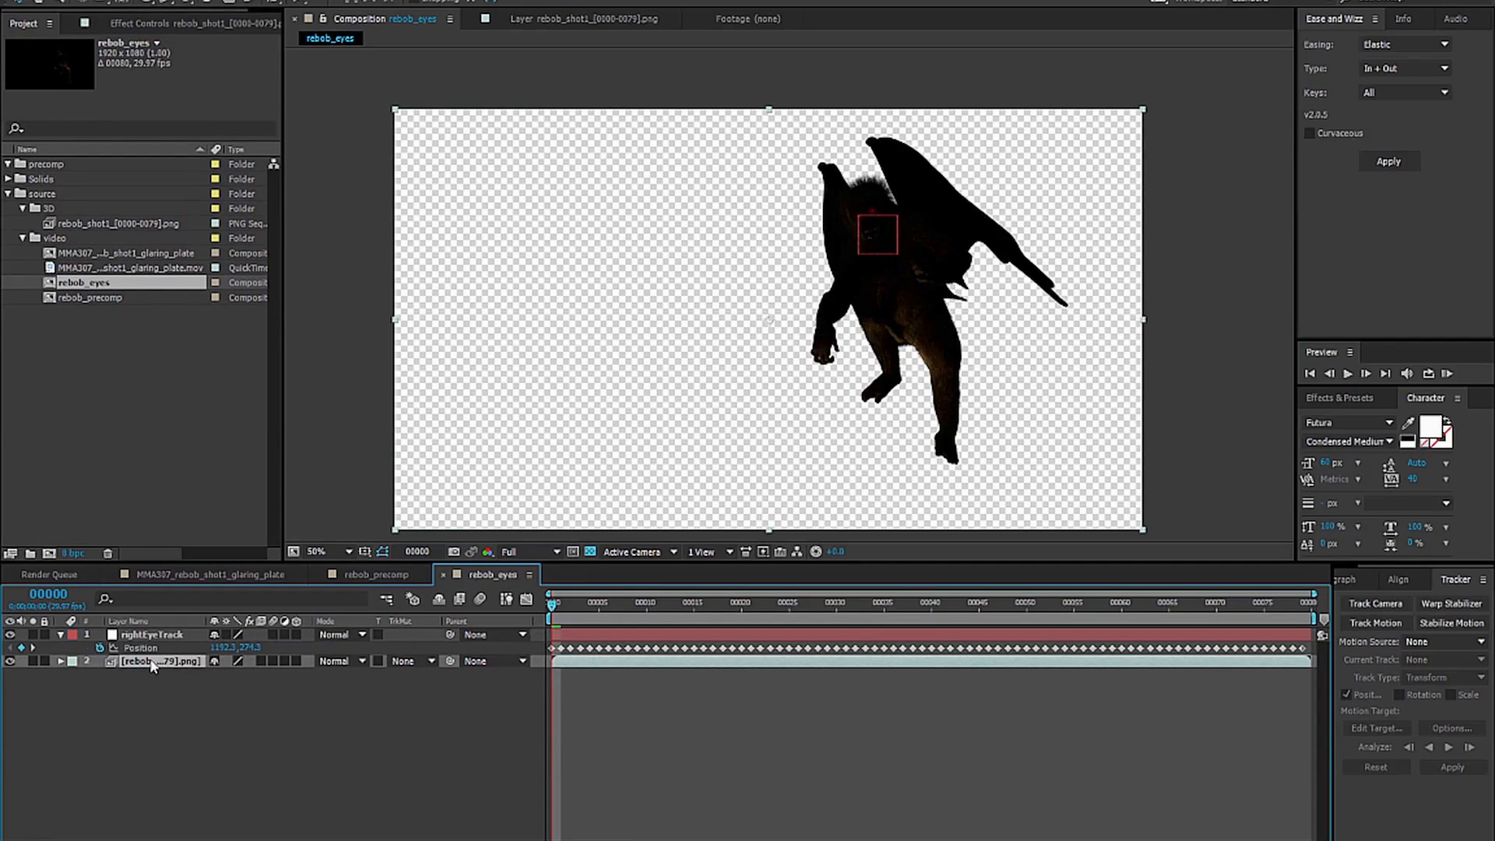
pyautogui.press('Delete')
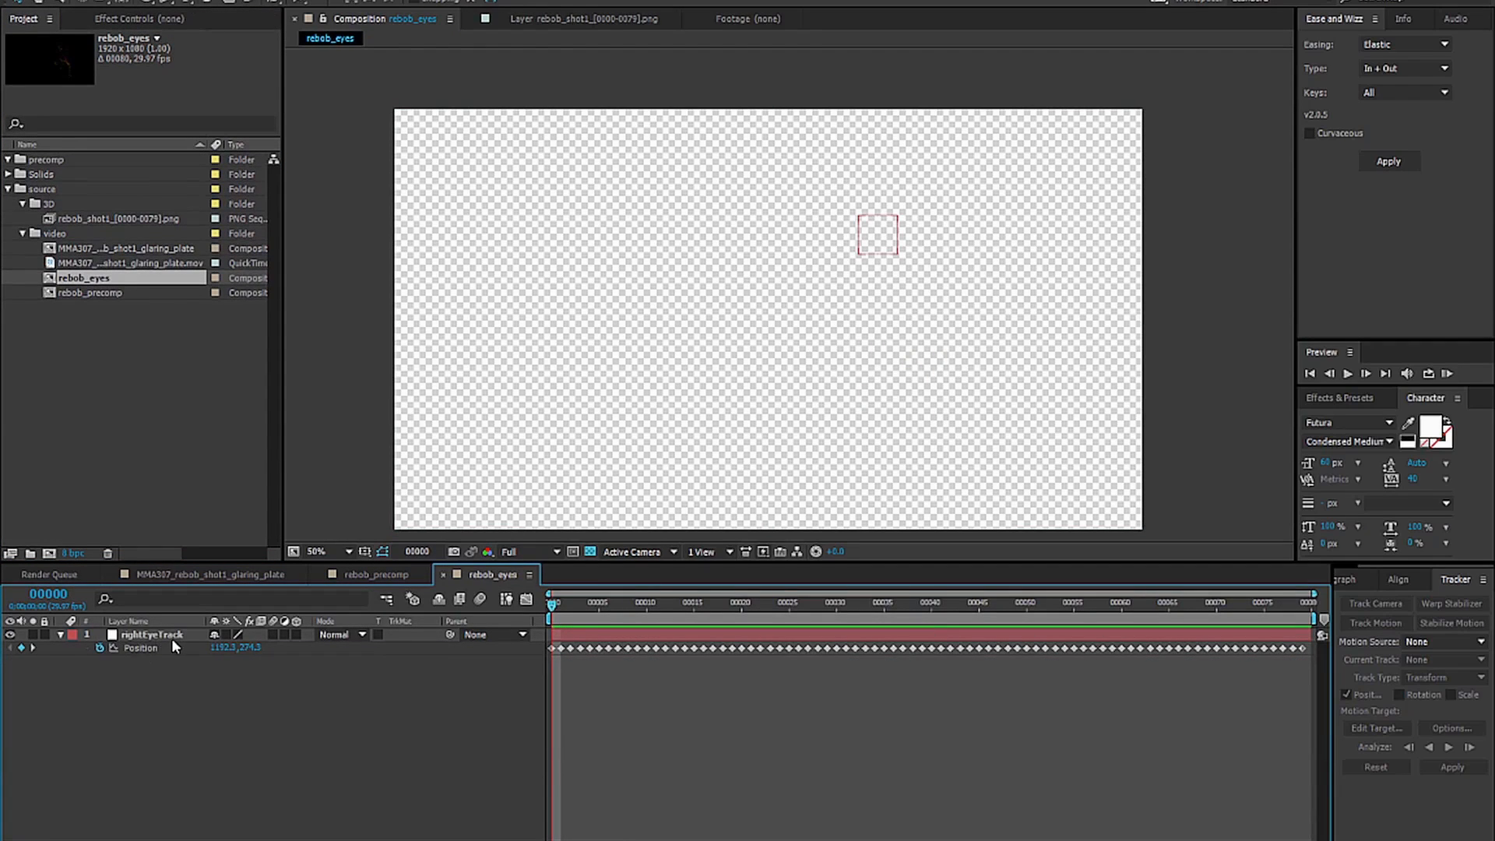
pyautogui.press('space')
pyautogui.hotkey('ctrl', 'z')
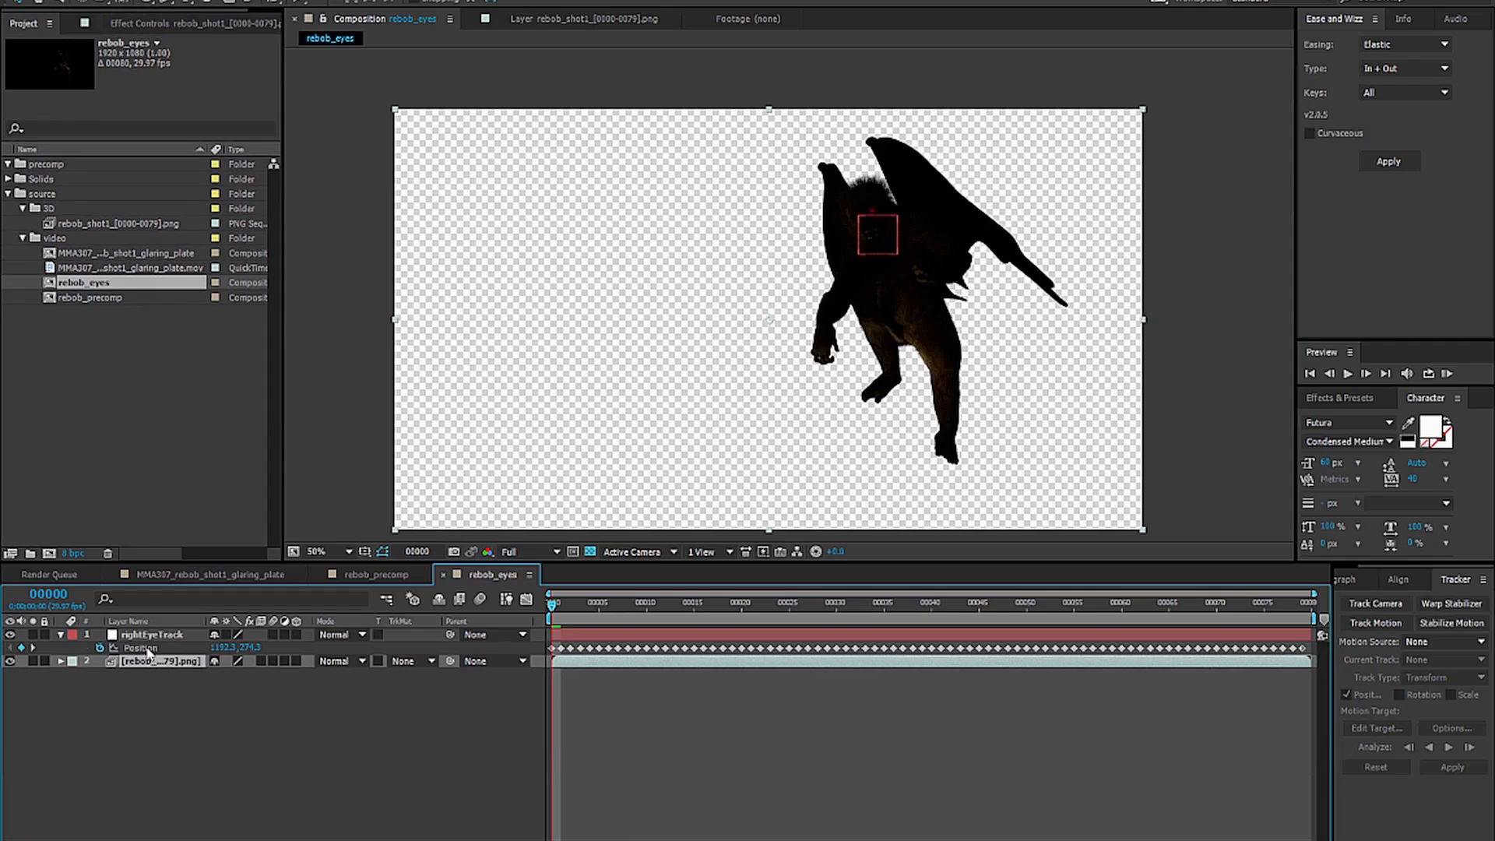
# Add a second motion tracker to the rebob sequence layer in rebob_eyes, fit its track point around the left eye, and analyze forward.
pyautogui.click(1375, 623)
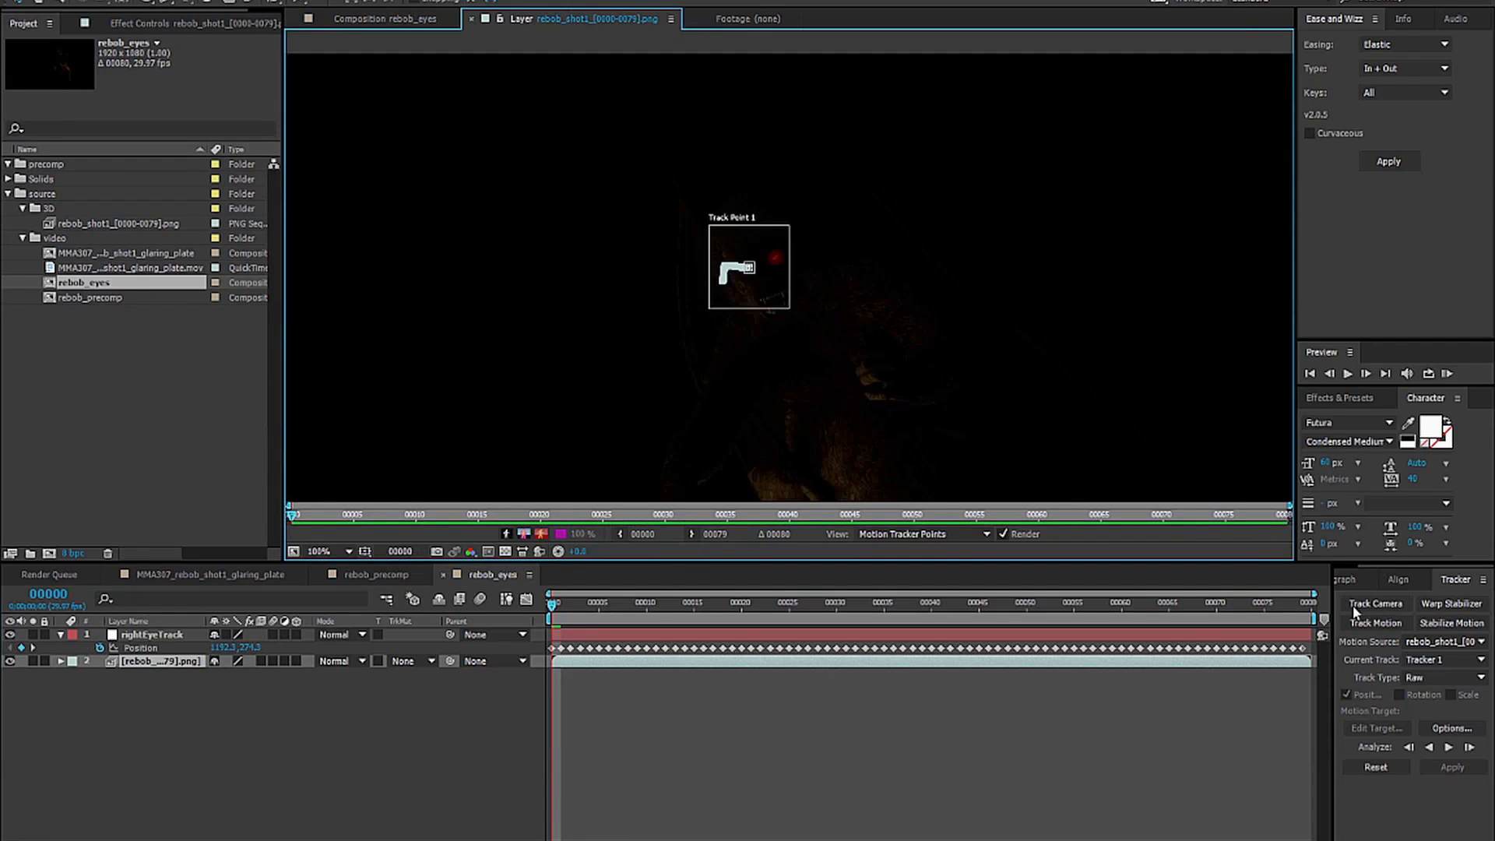
pyautogui.click(1375, 623)
pyautogui.moveTo(803, 279); pyautogui.dragTo(785, 275)
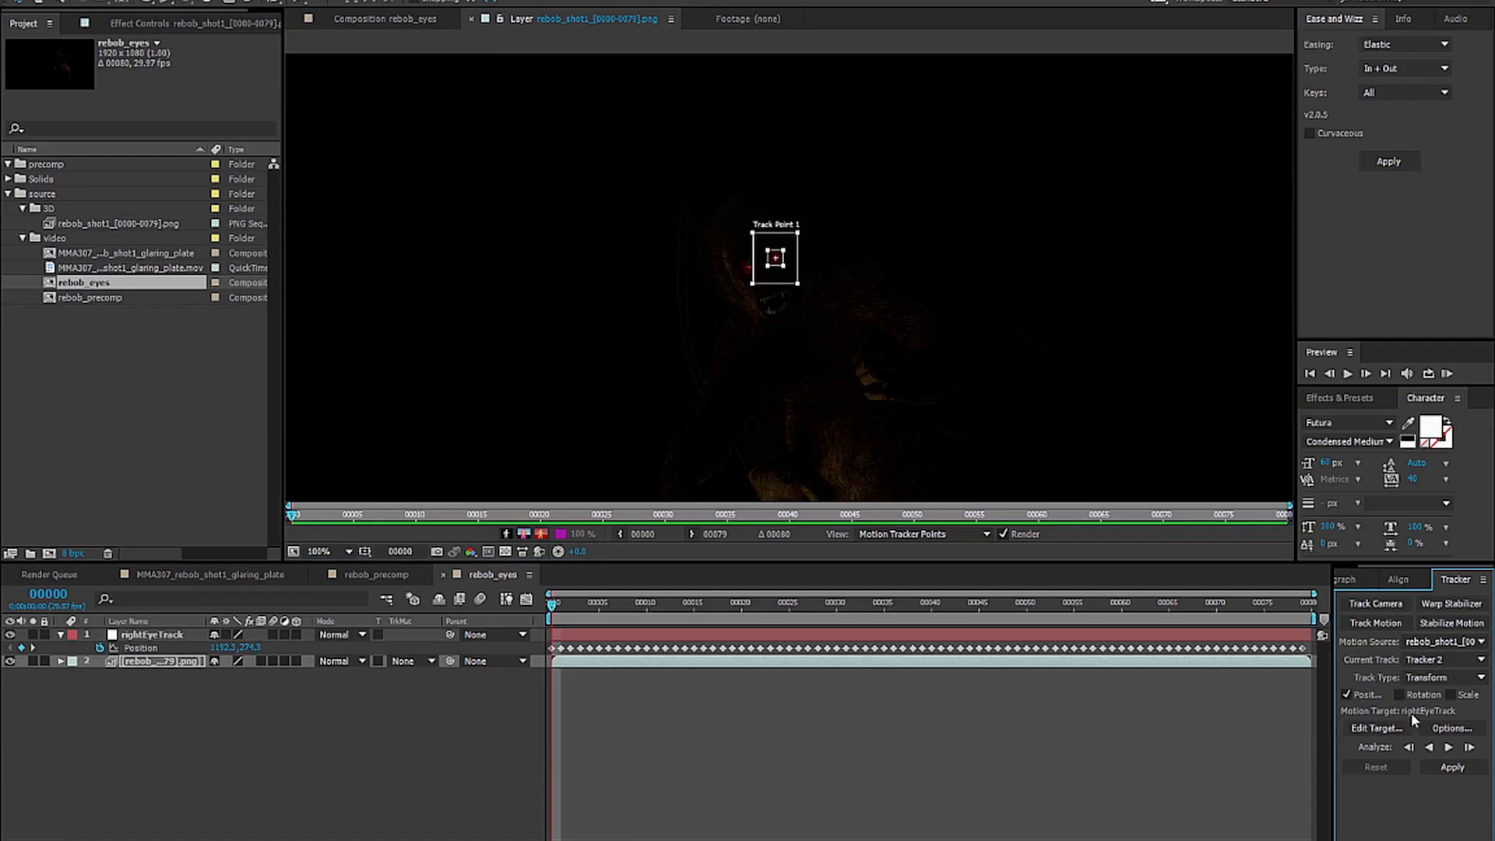
pyautogui.click(1449, 747)
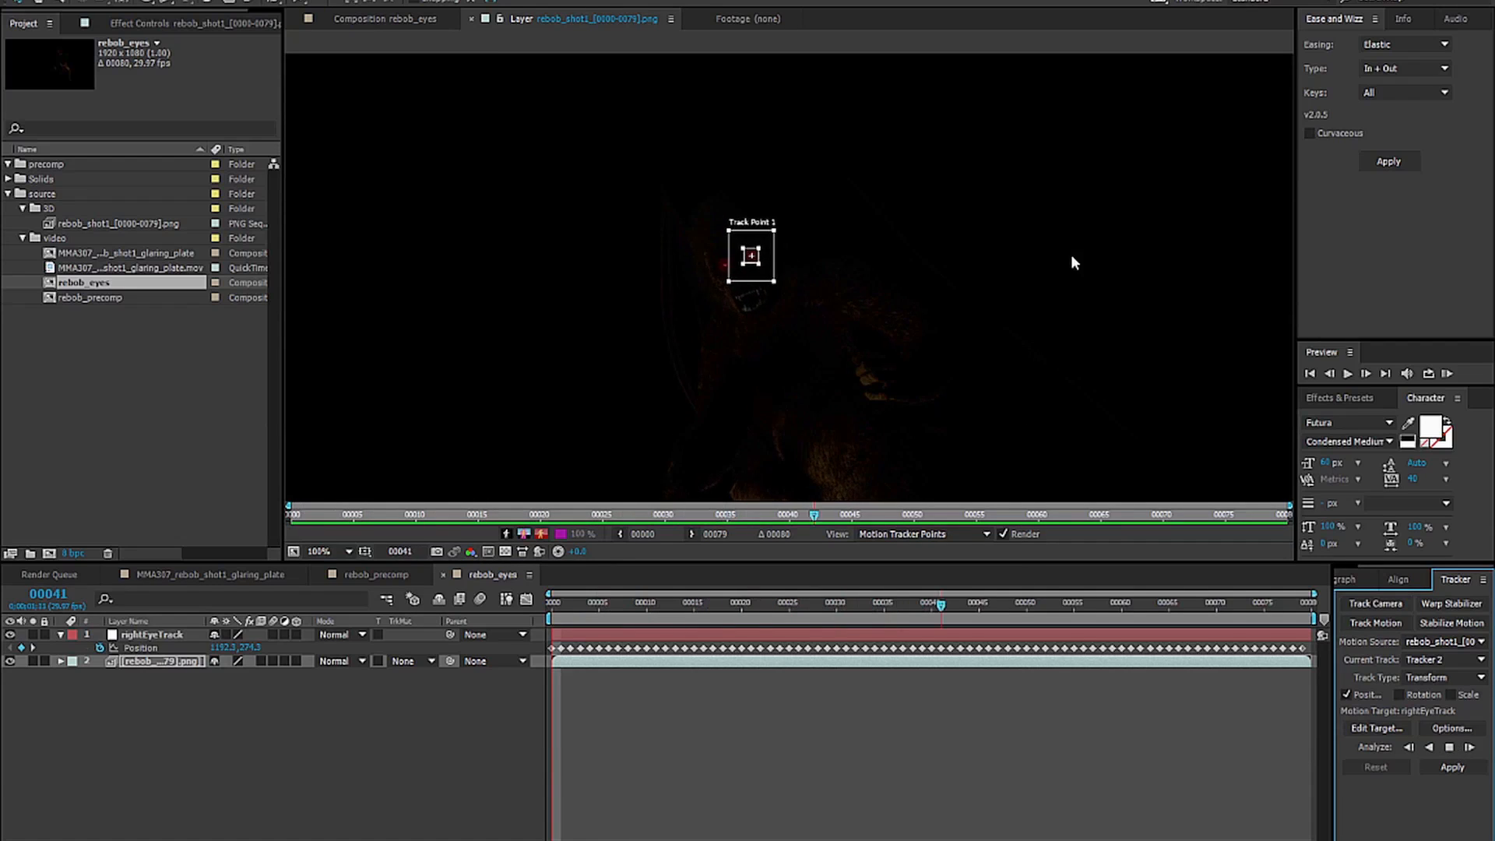
pyautogui.rightClick(250, 734)
pyautogui.moveTo(331, 575)
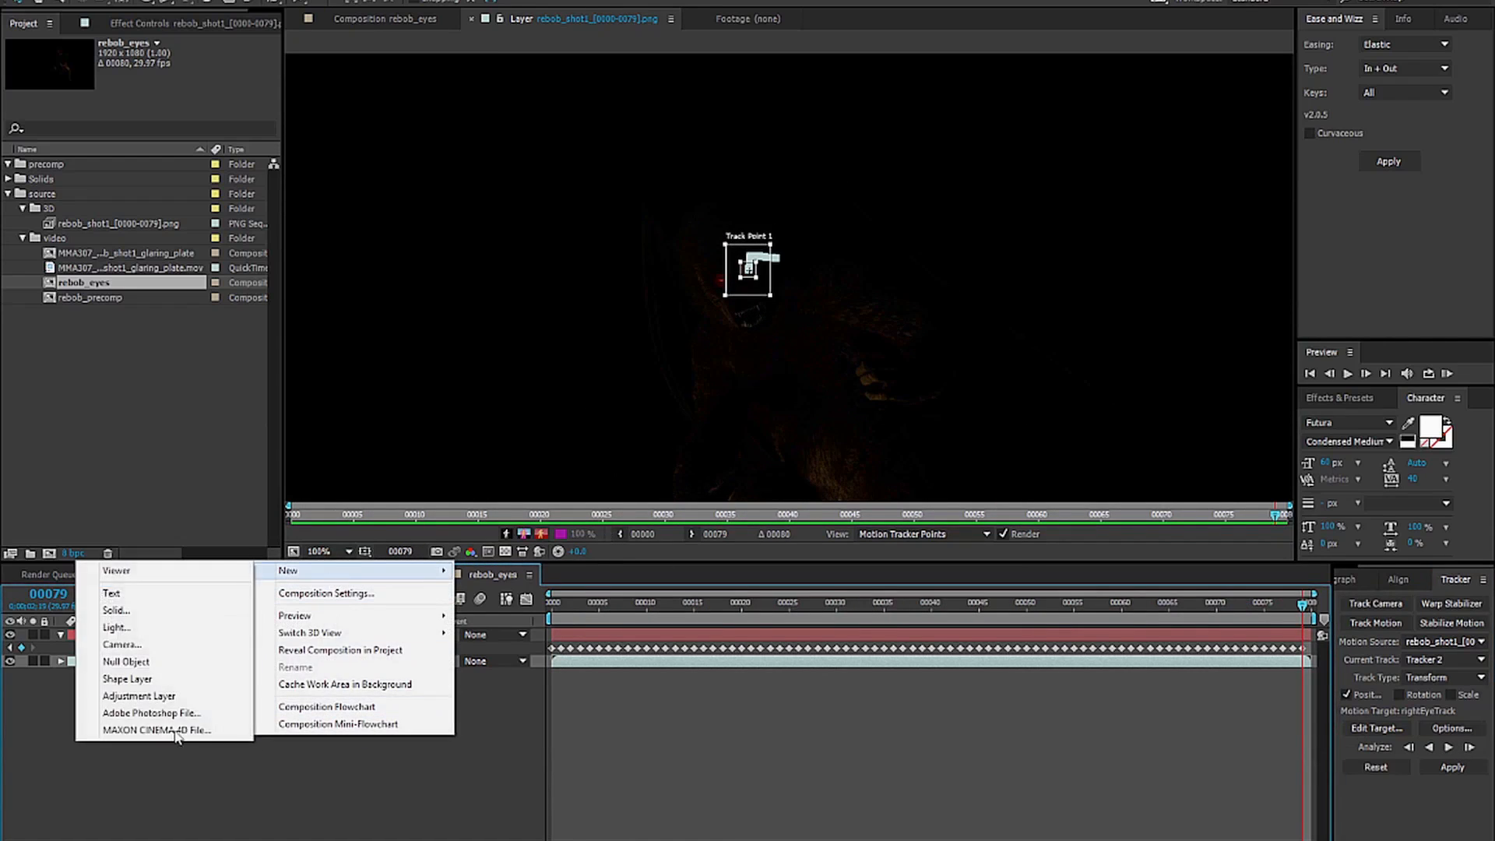
pyautogui.click(147, 802)
# Duplicate the rightEyeTrack null, rename the copy "leftEyeTrack", and show its Position property.
pyautogui.click(140, 635)
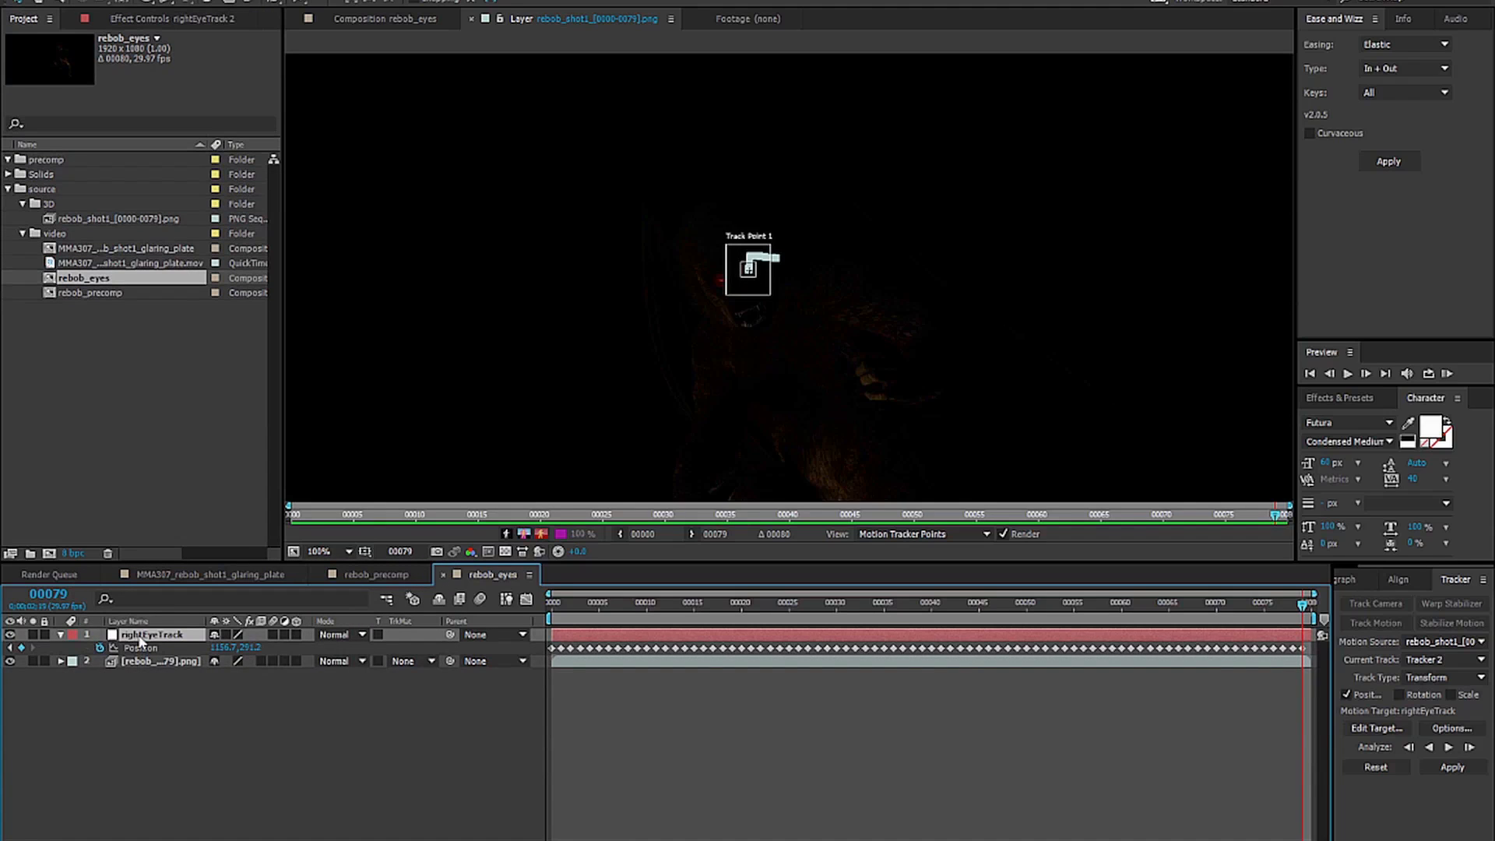
pyautogui.hotkey('ctrl', 'd')
pyautogui.press('Return')
pyautogui.write('leftEyeTrack')
pyautogui.press('Return')
pyautogui.press('p')
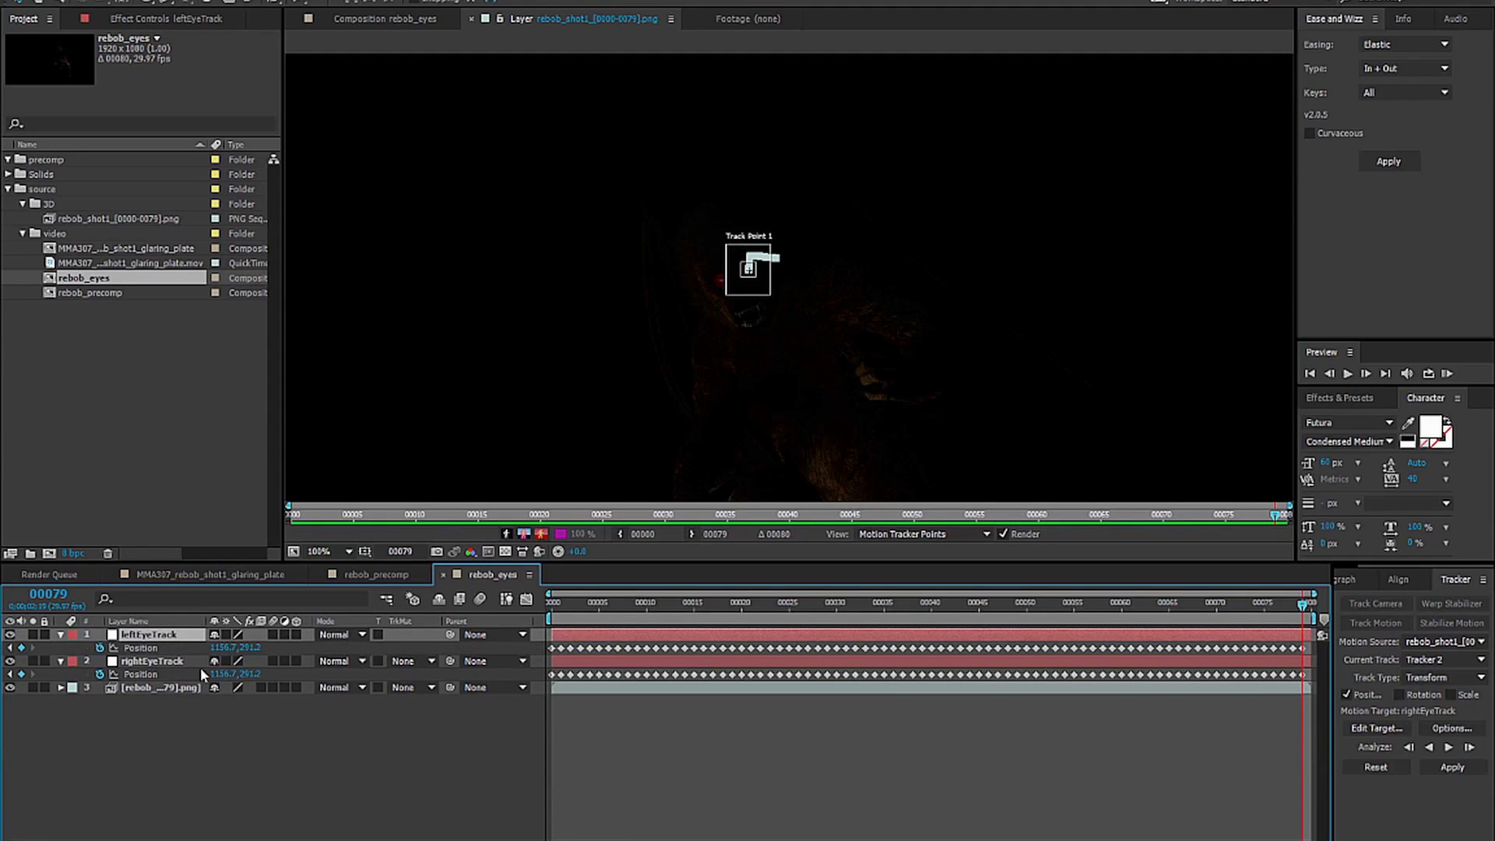
# Apply the Tracker 2 position data of the rebob sequence layer to the rightEyeTrack null.
pyautogui.click(124, 686)
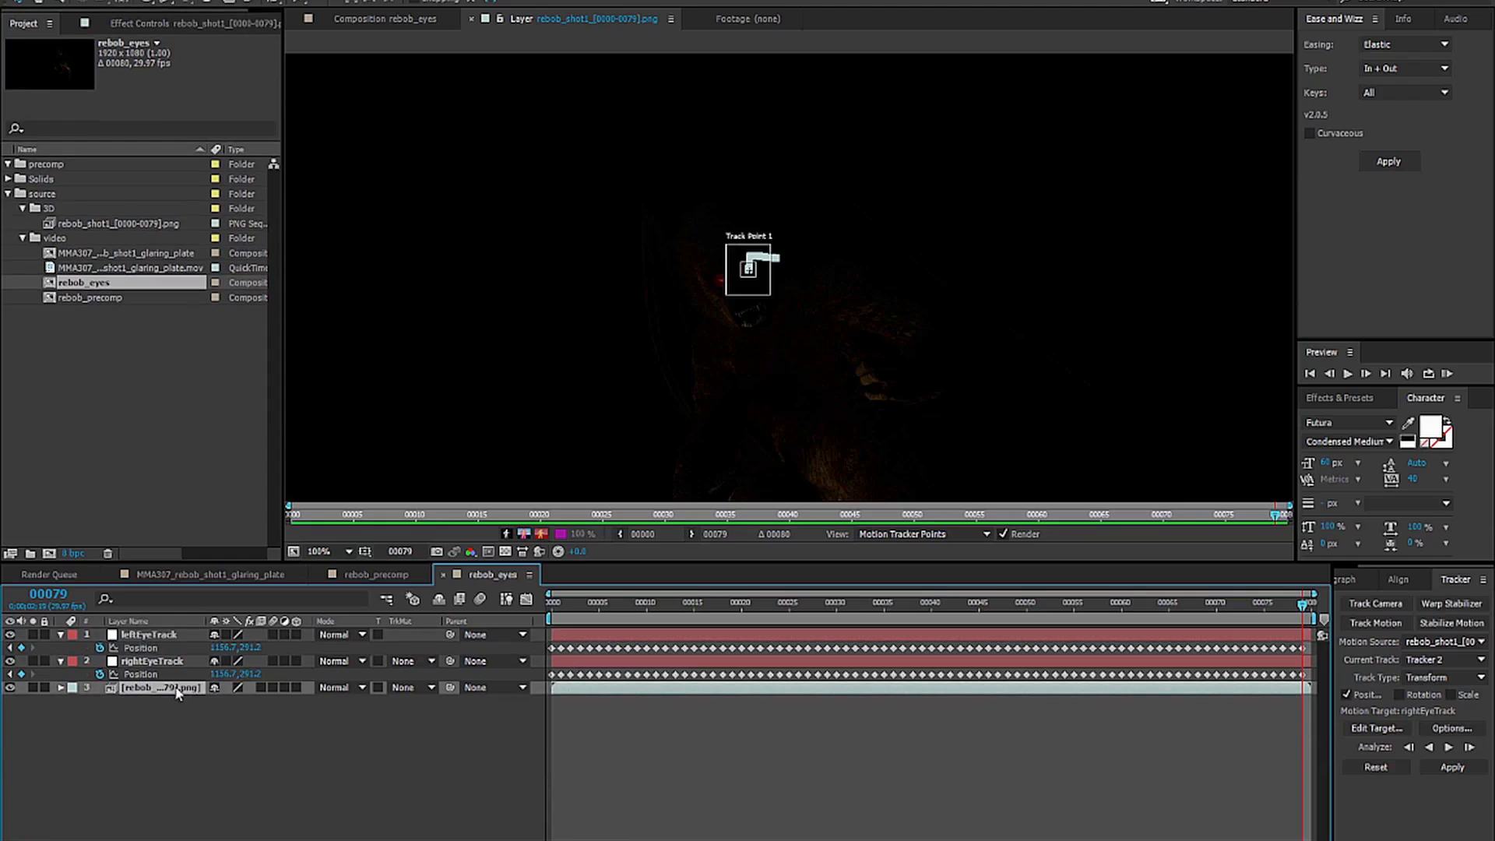
pyautogui.click(1375, 727)
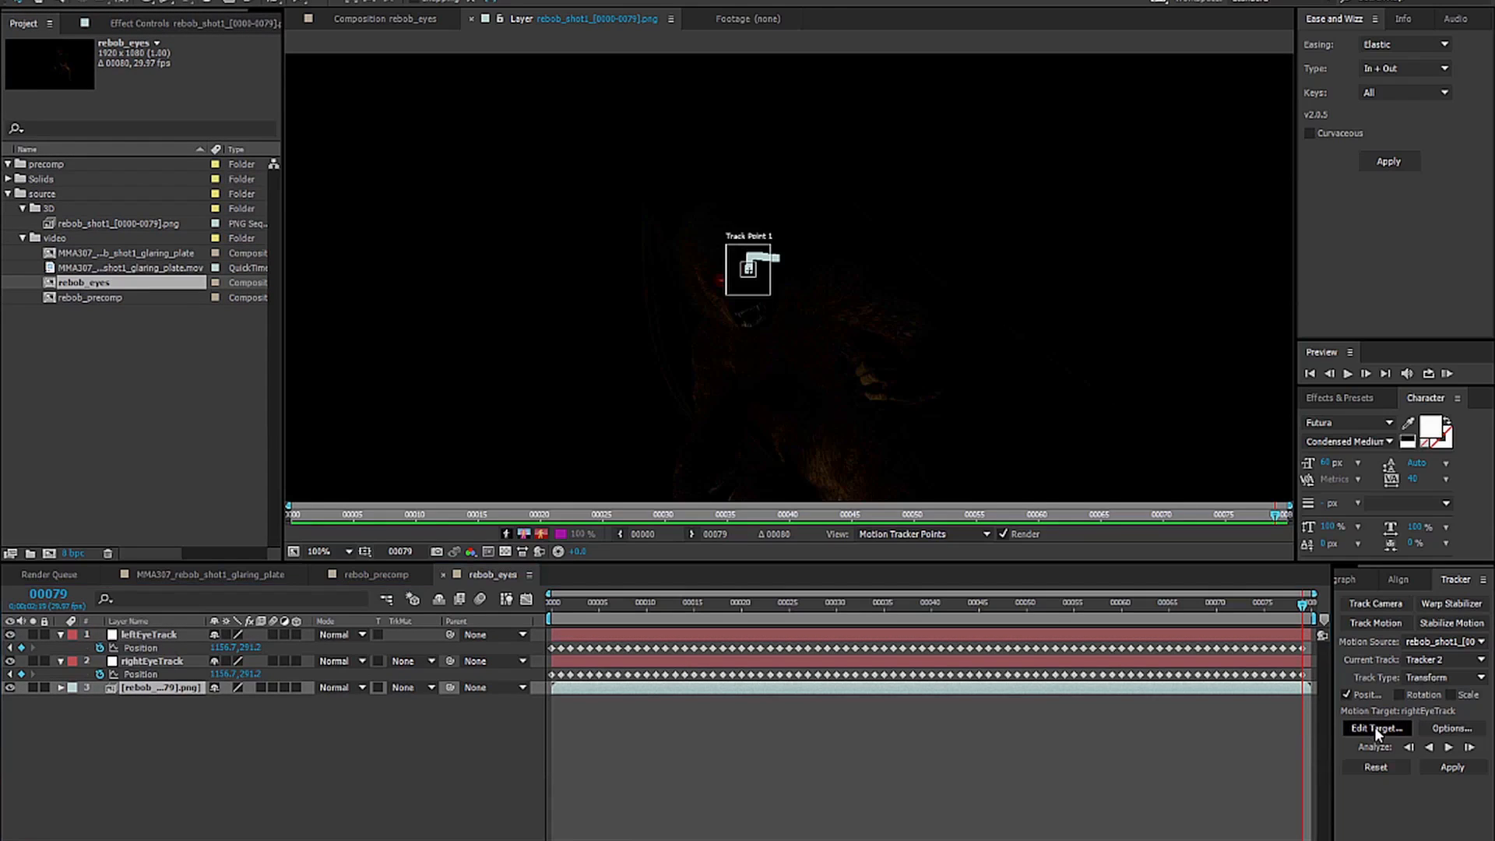
pyautogui.click(710, 314)
pyautogui.click(1453, 768)
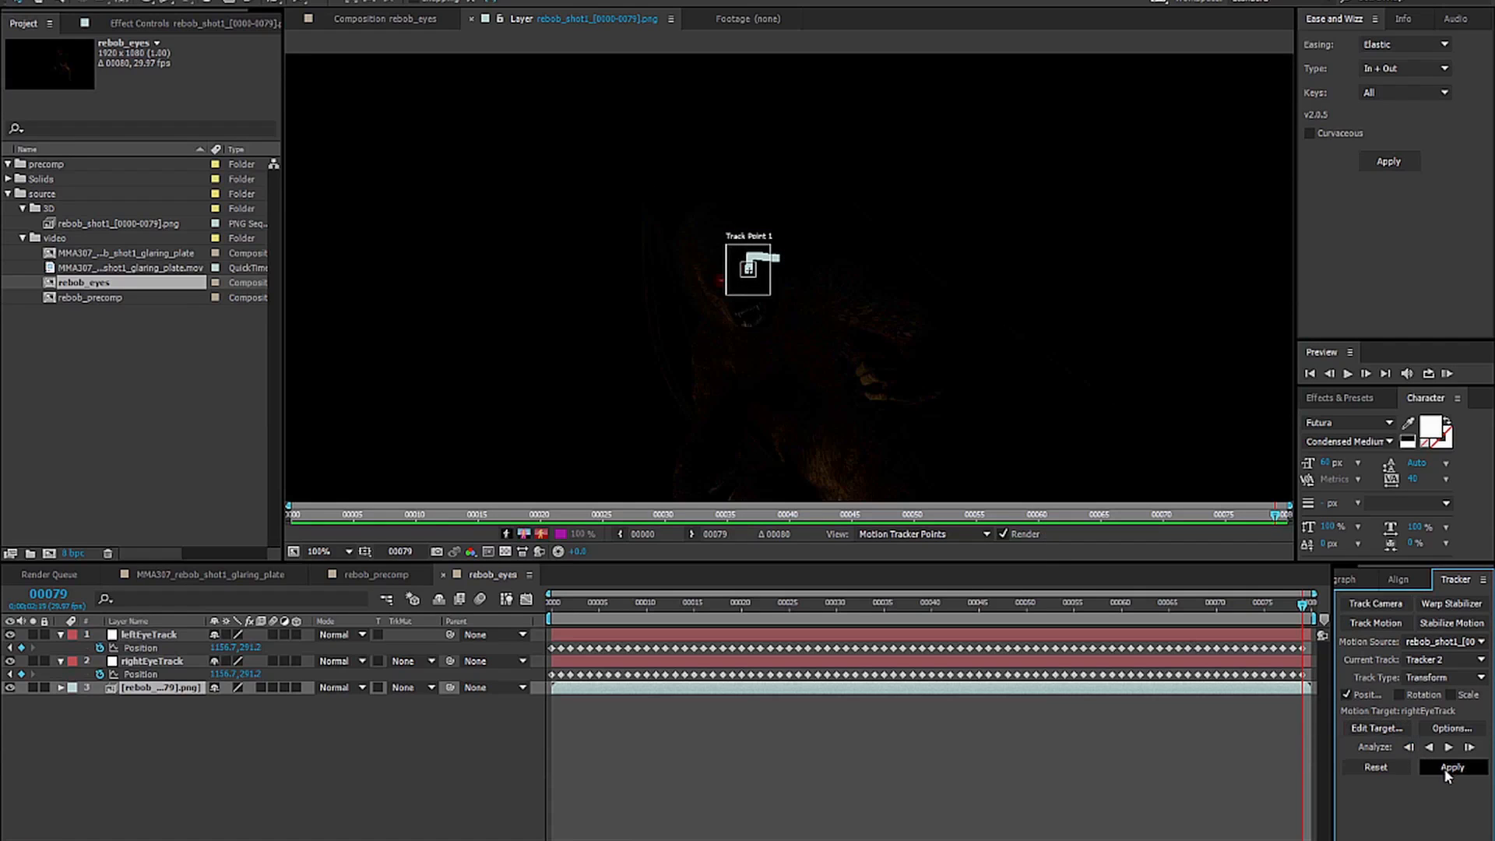
pyautogui.click(740, 431)
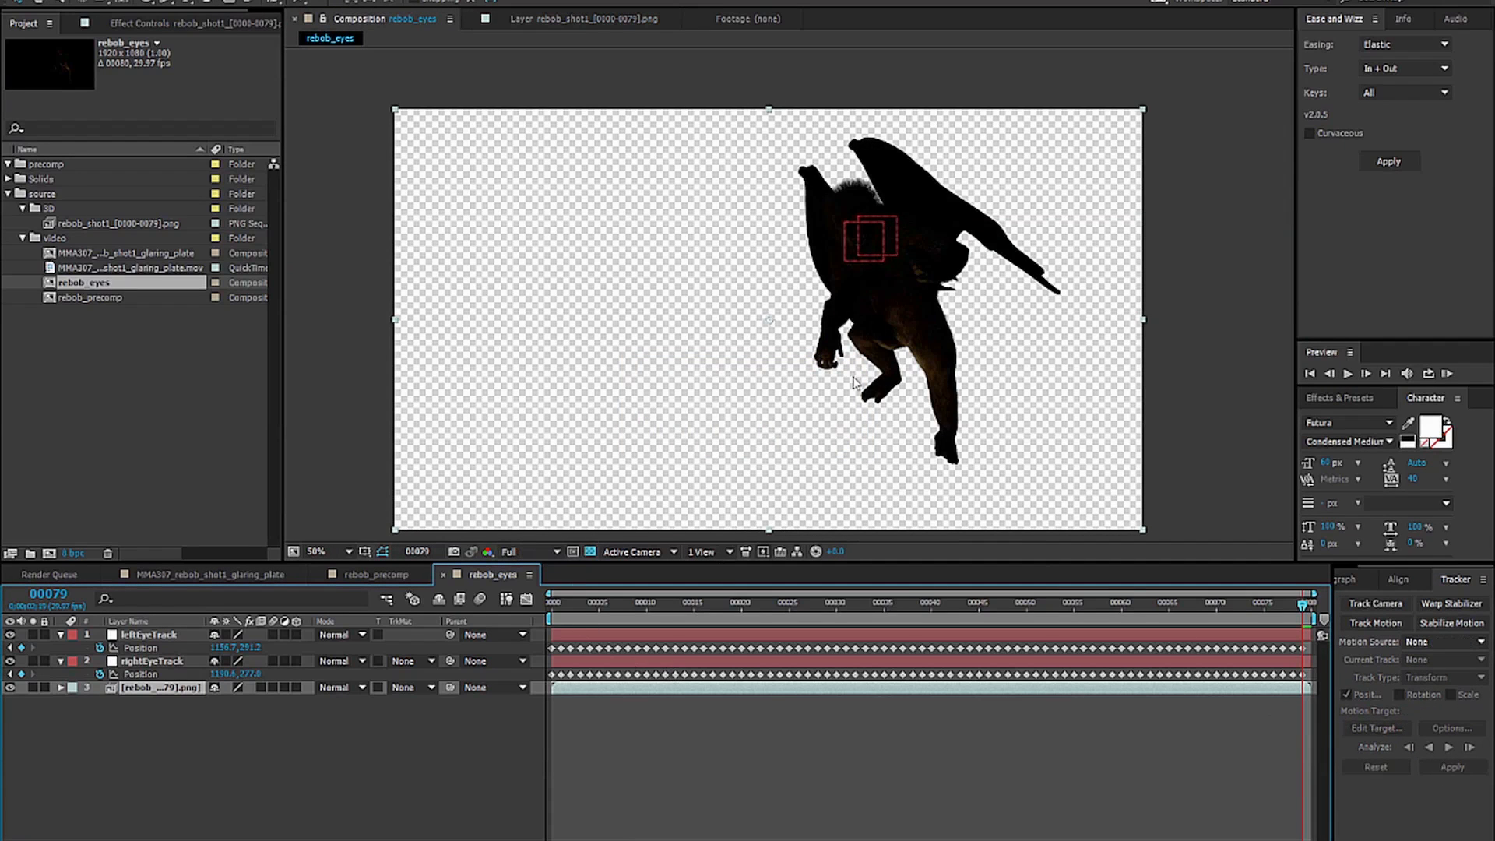
# Scrub the tracked result, hide the rebob sequence layer, and preview the motion of the two eye nulls alone.
pyautogui.moveTo(555, 607); pyautogui.dragTo(1304, 645)
pyautogui.press('Home')
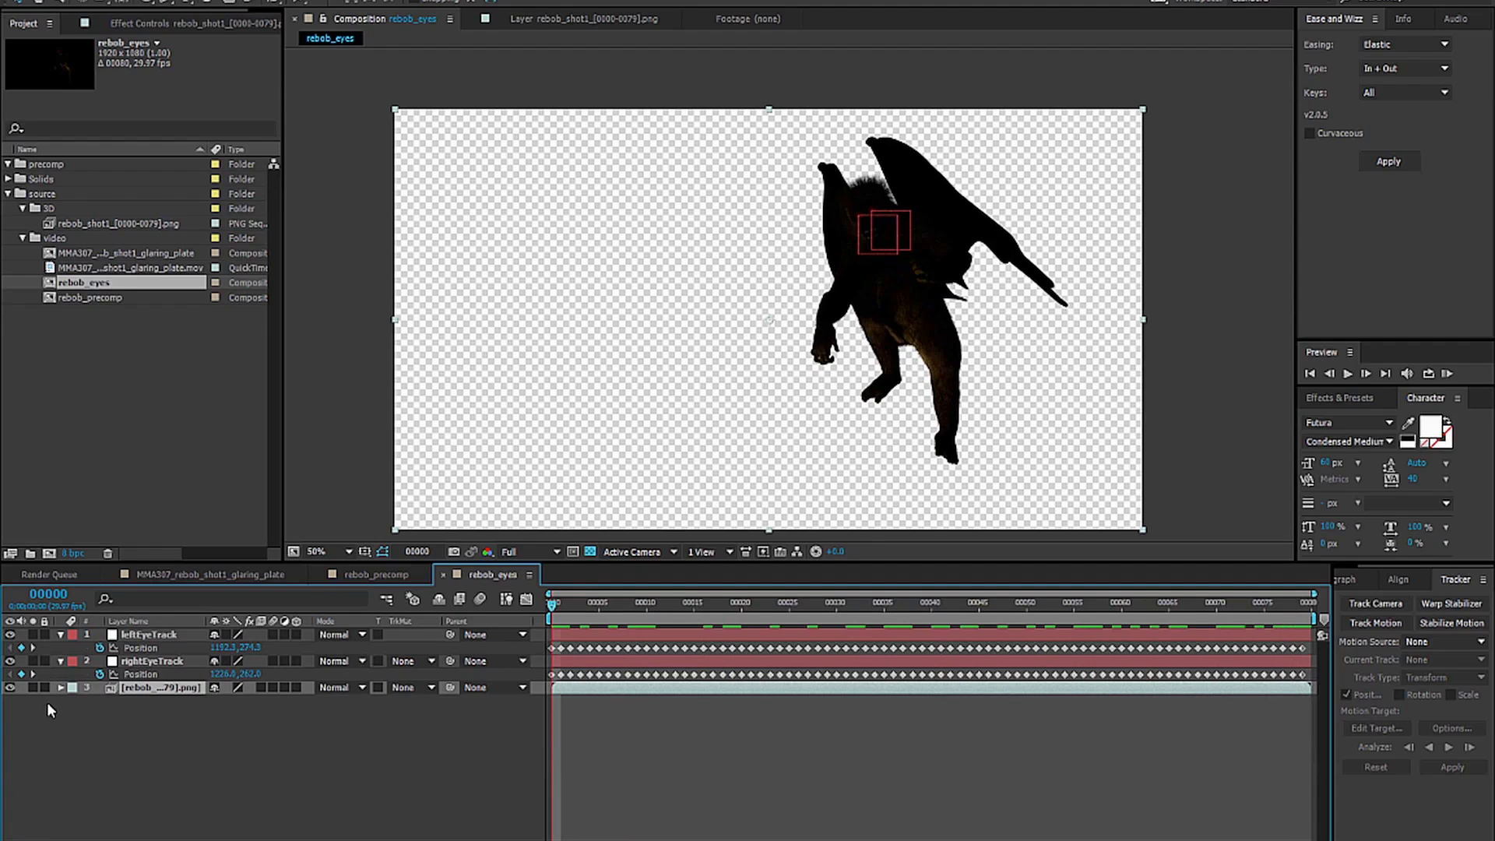
pyautogui.click(9, 688)
pyautogui.click(157, 794)
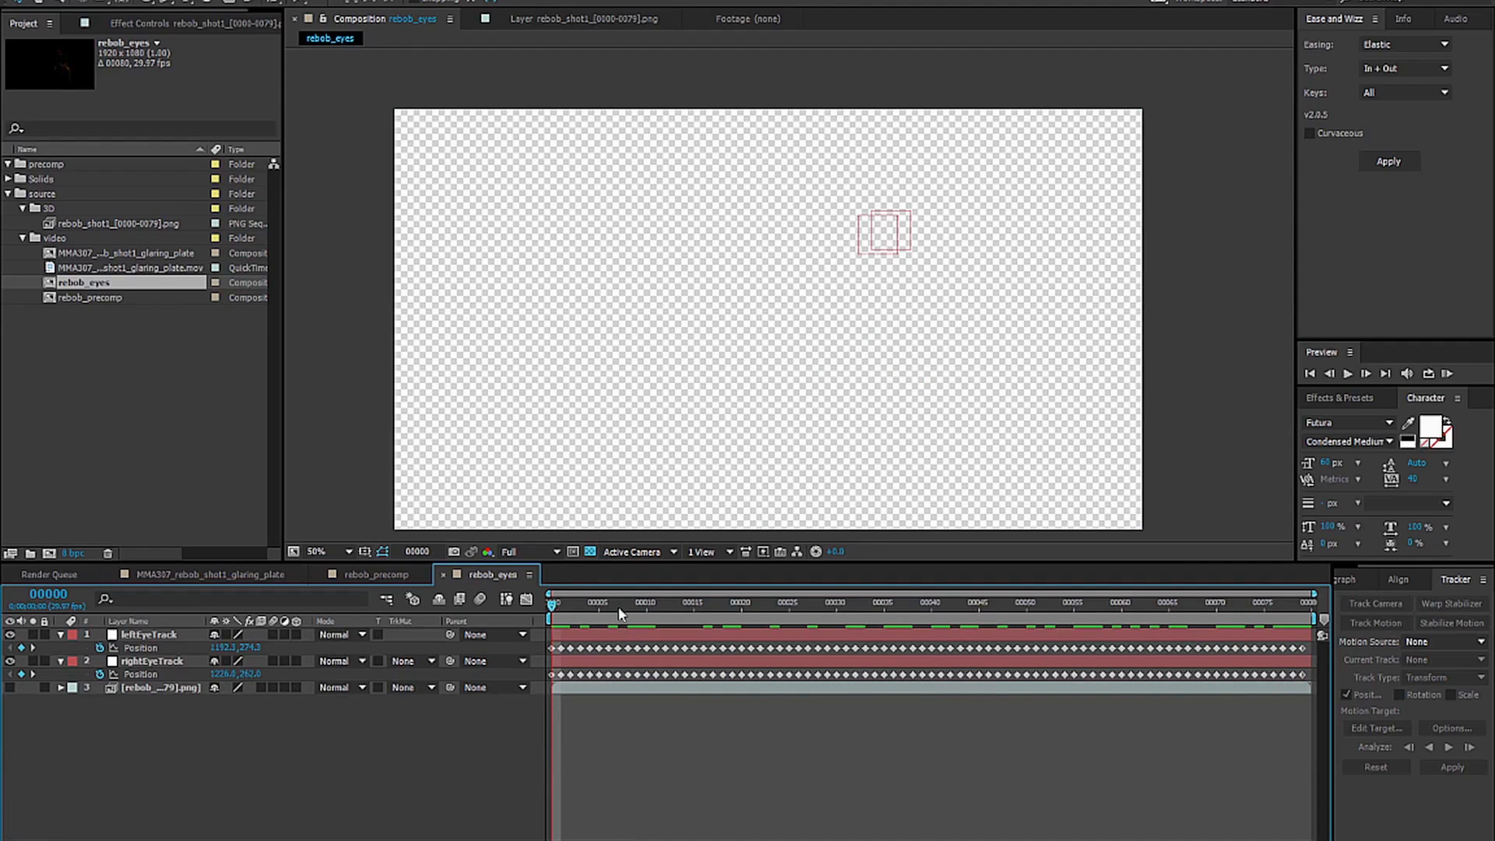
pyautogui.press('End')
pyautogui.press('space')
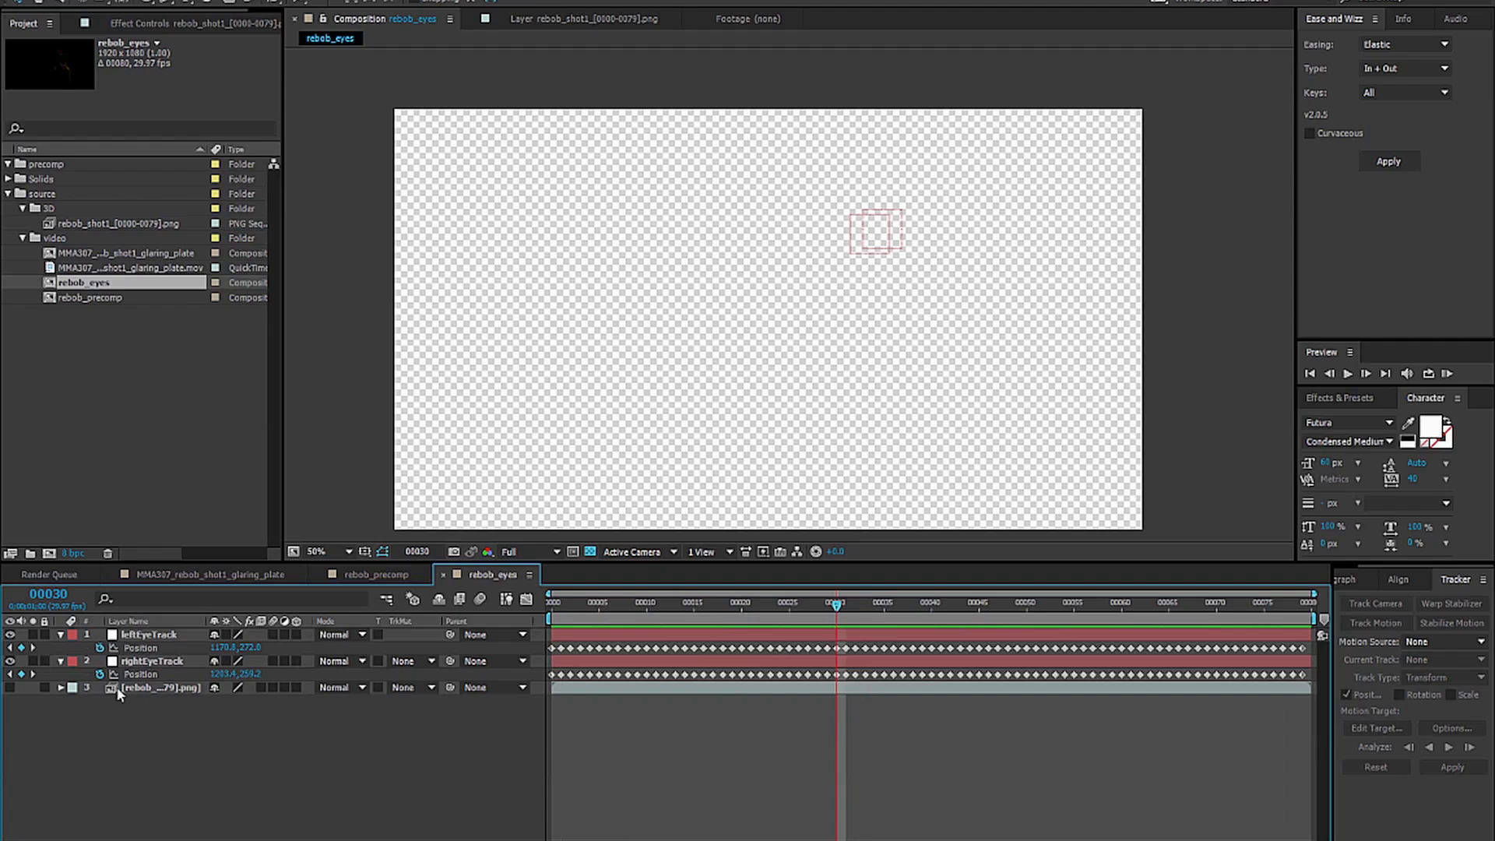
# Delete the rebob sequence layer from rebob_eyes and preview the comp with only the two eye nulls.
pyautogui.click(9, 687)
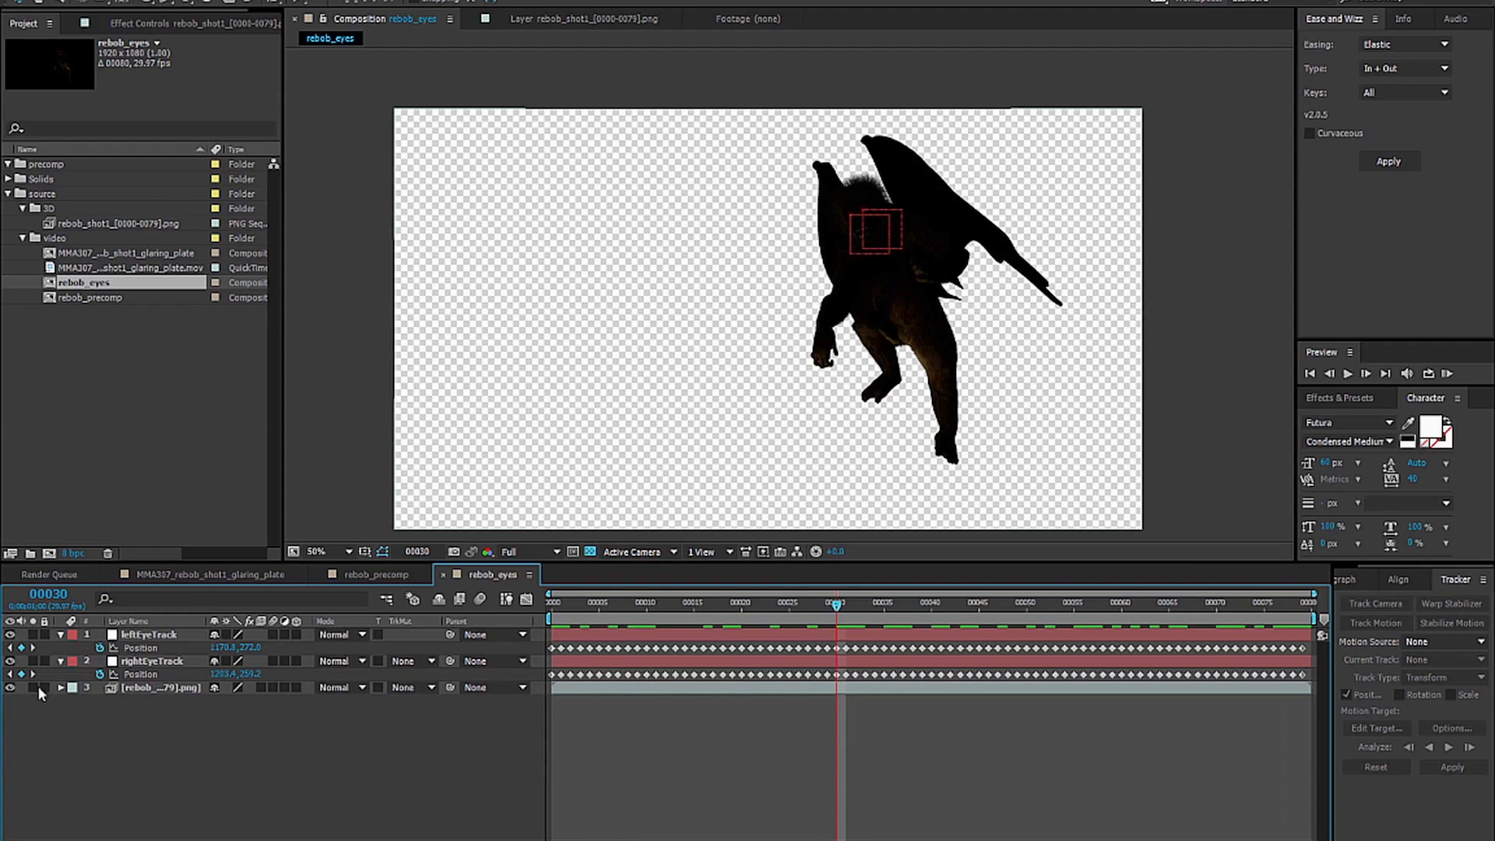
pyautogui.click(9, 687)
pyautogui.click(144, 689)
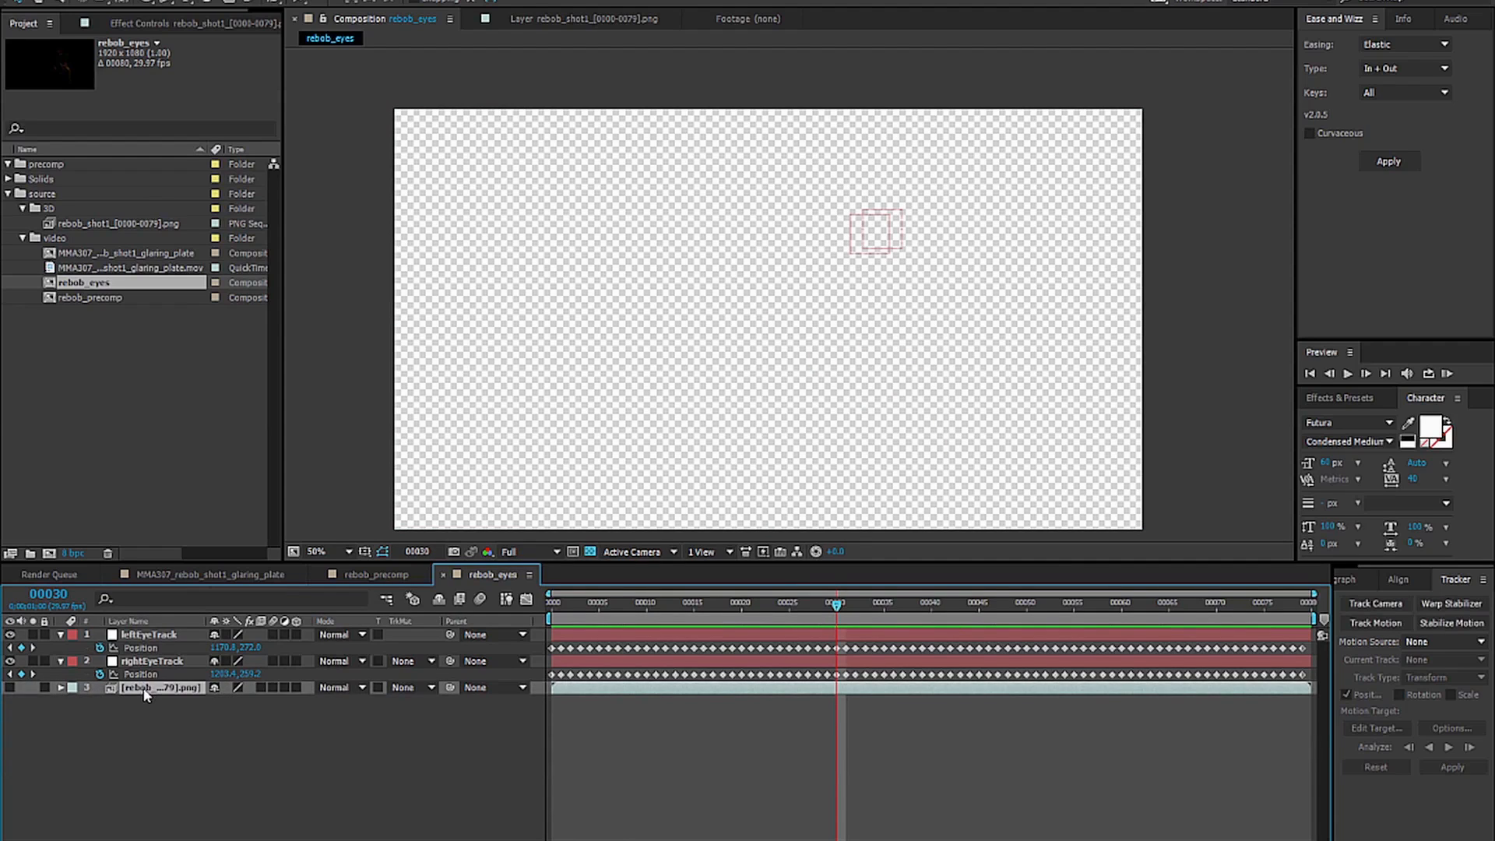
pyautogui.press('Delete')
pyautogui.moveTo(627, 608); pyautogui.dragTo(557, 610)
pyautogui.press('space')
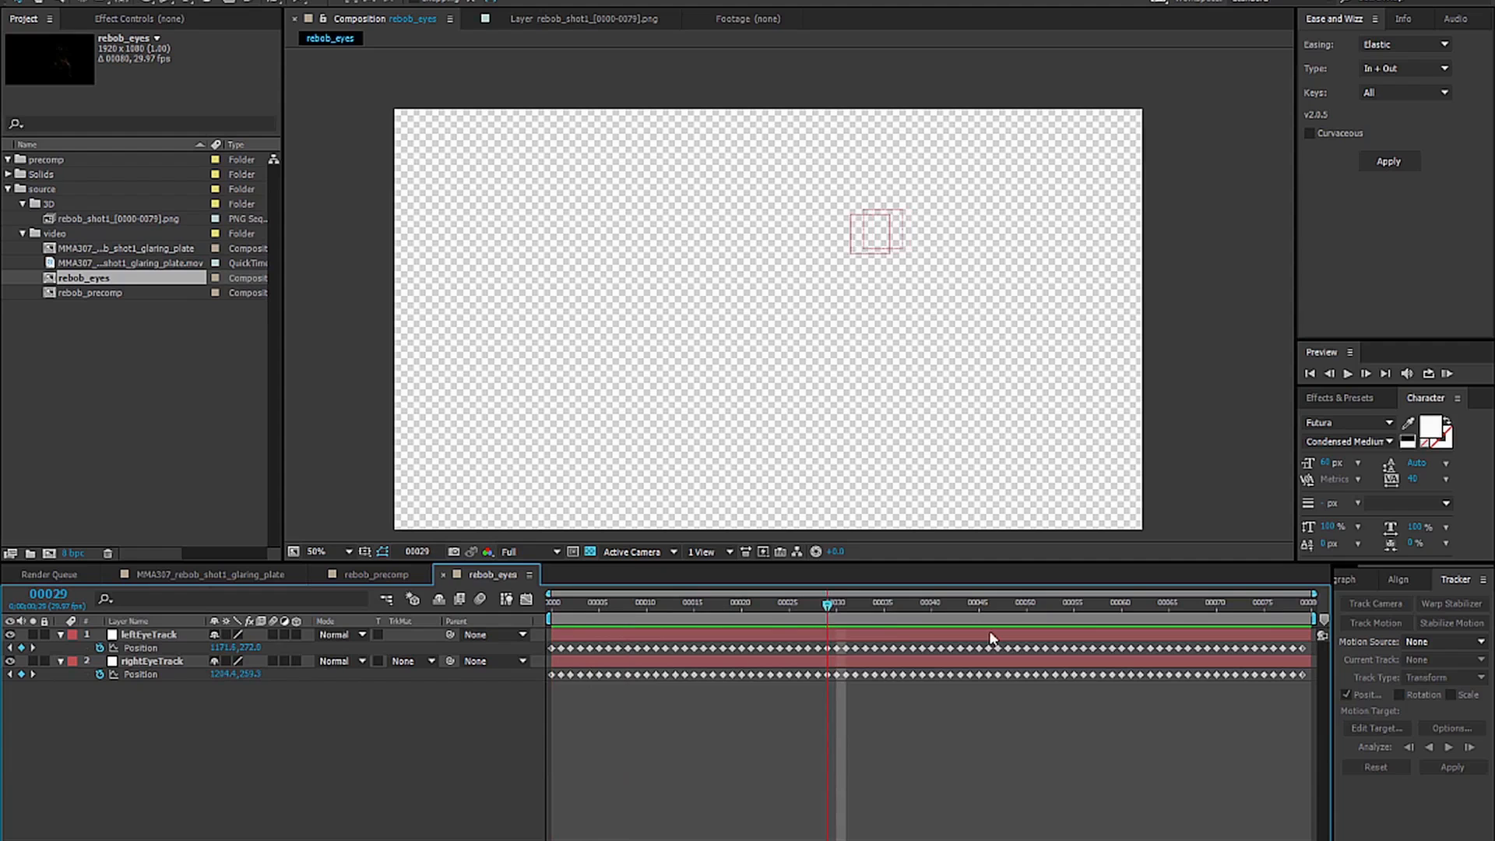
# Move the flare layer from the MMA307_rebob_shot1_glaring_plate comp into rebob_eyes and center it in the frame.
pyautogui.click(396, 576)
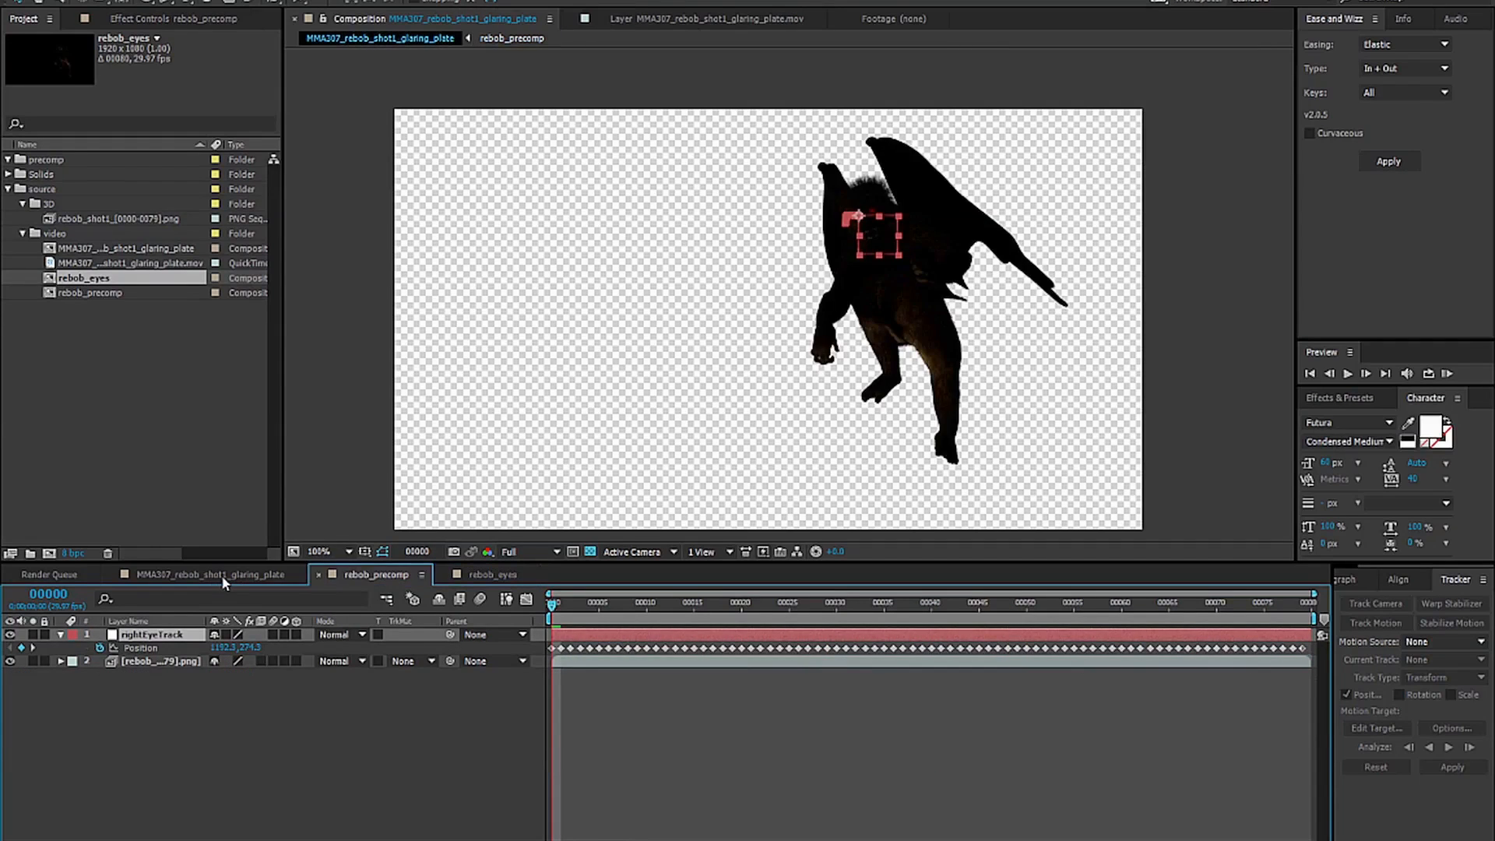
pyautogui.click(221, 575)
pyautogui.click(137, 635)
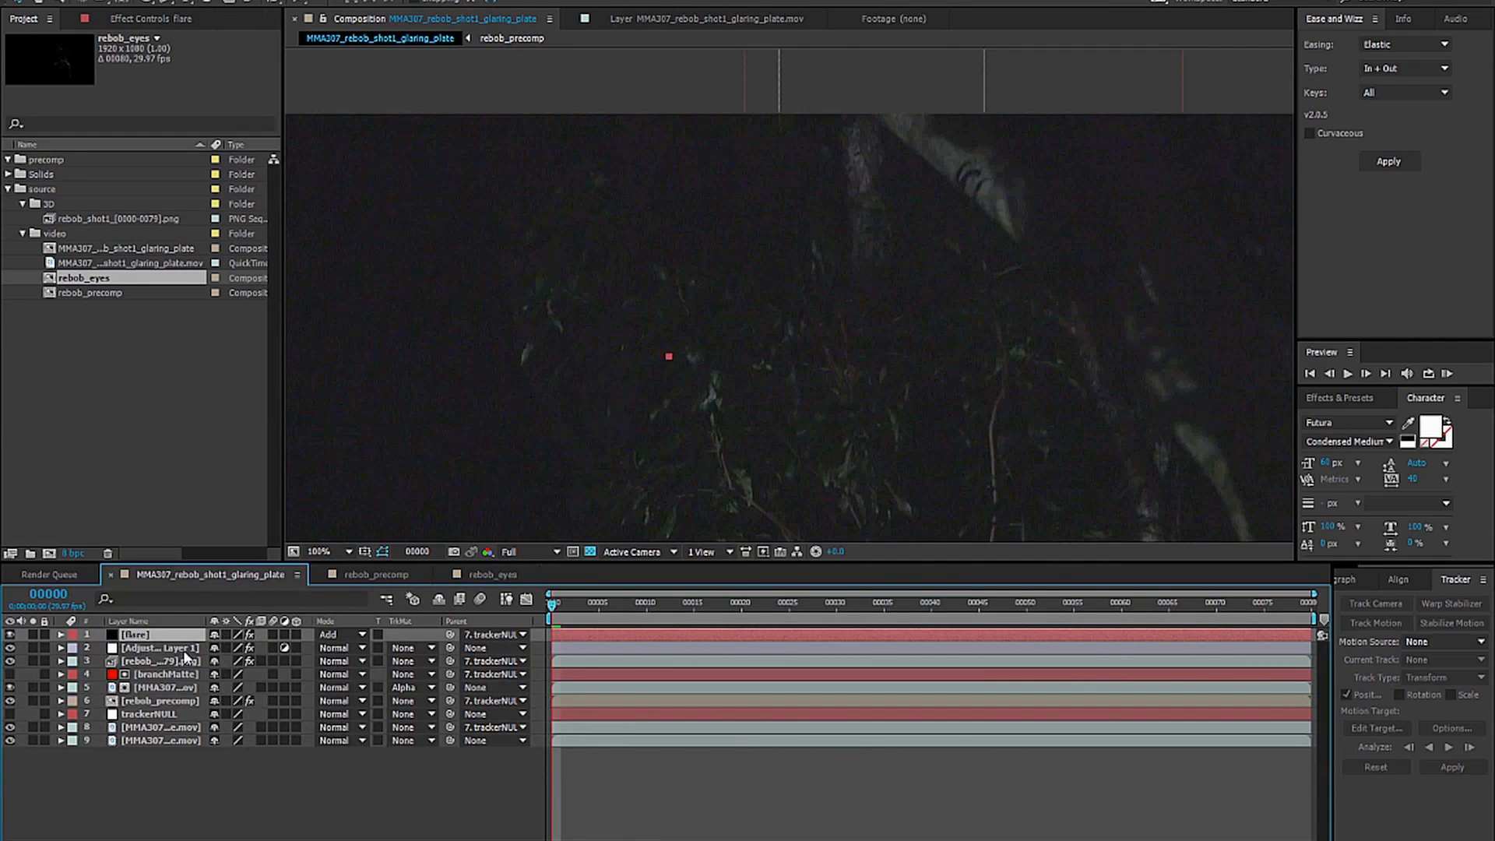
pyautogui.press('Delete')
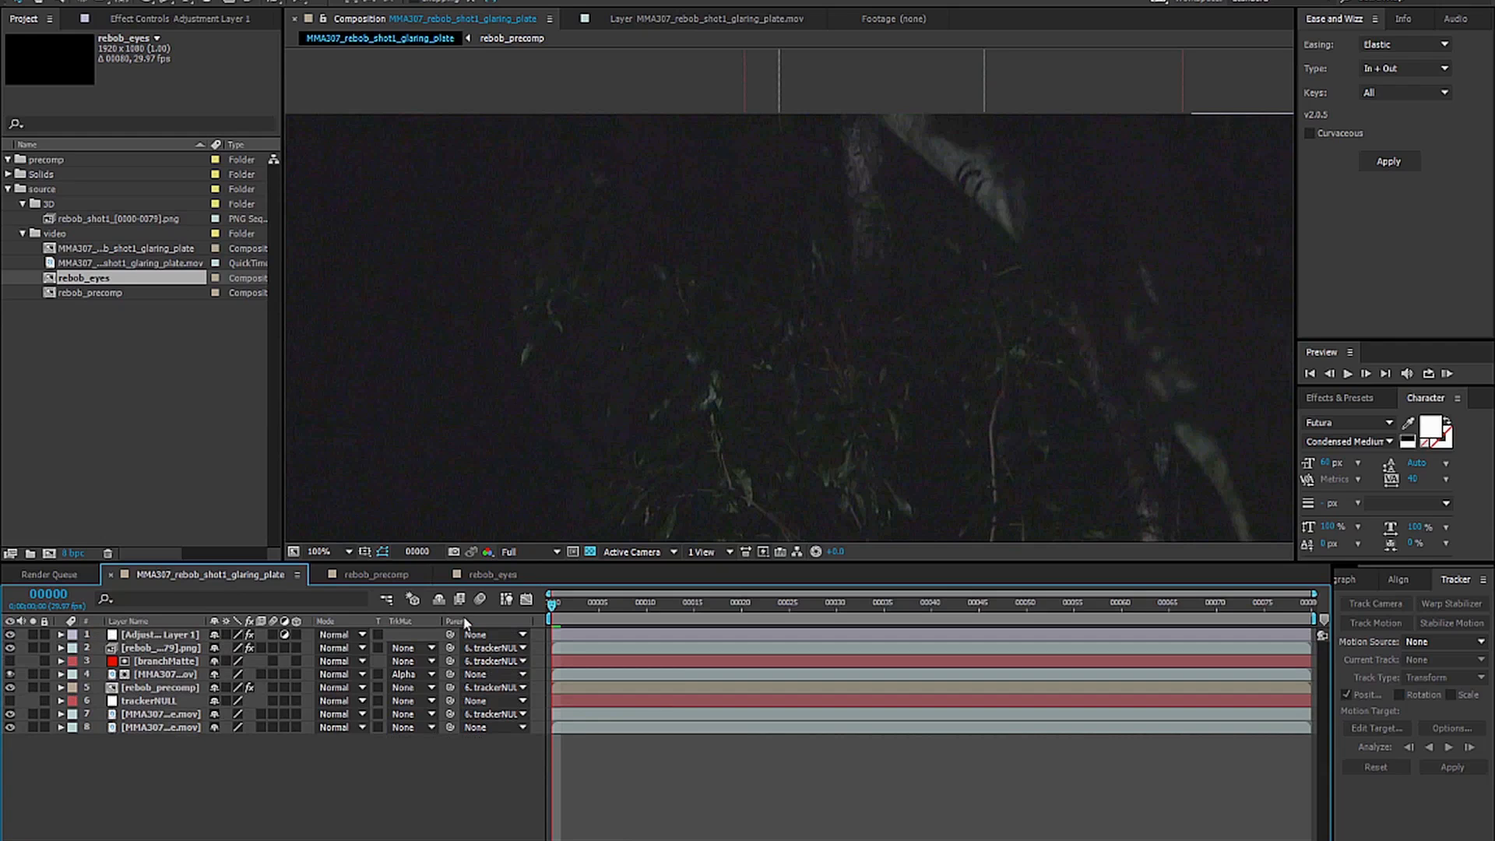
pyautogui.click(493, 575)
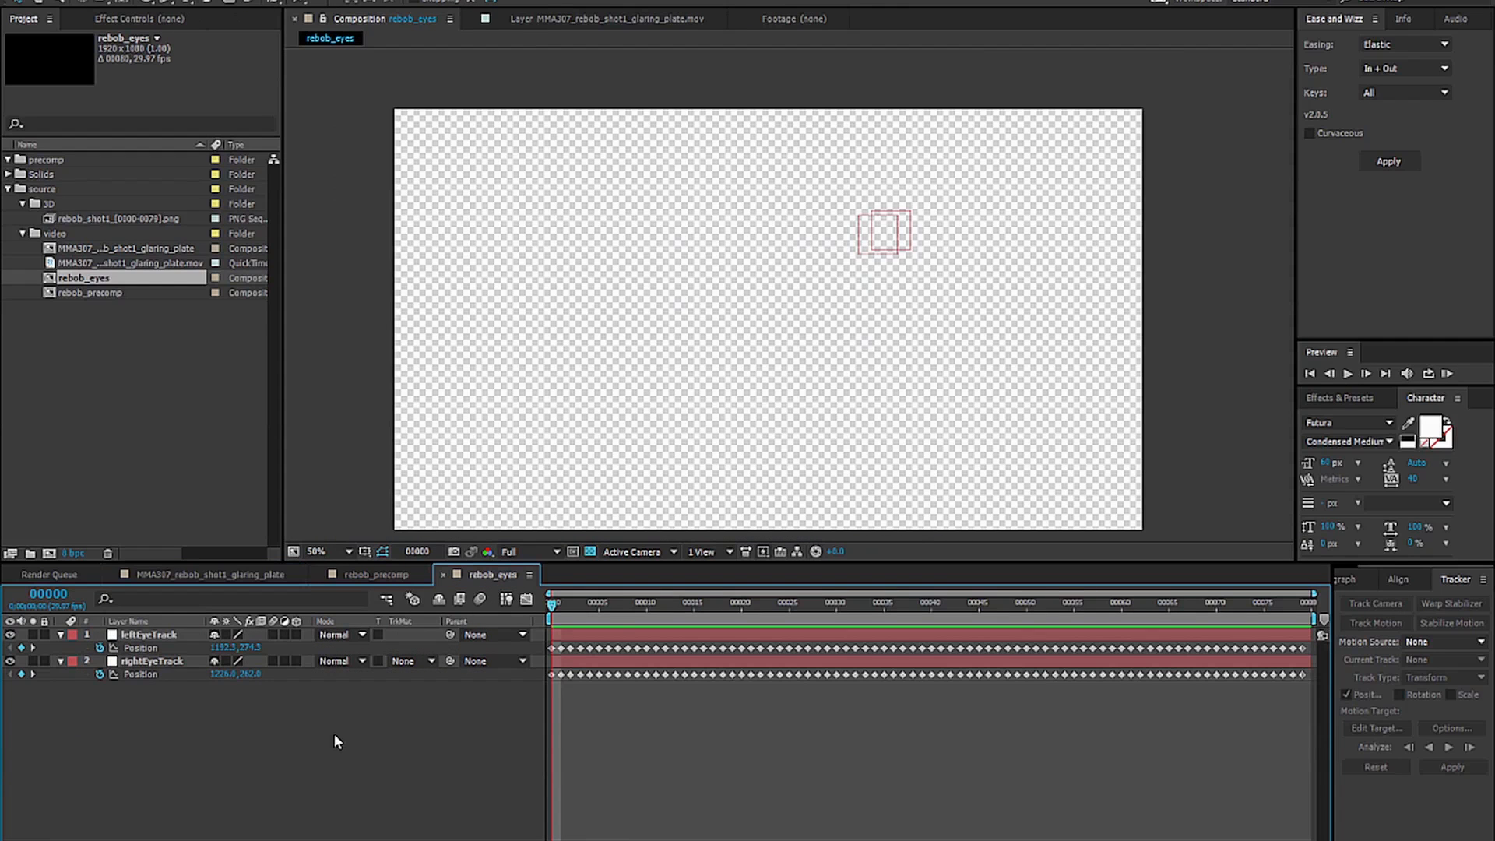
pyautogui.hotkey('ctrl', 'v')
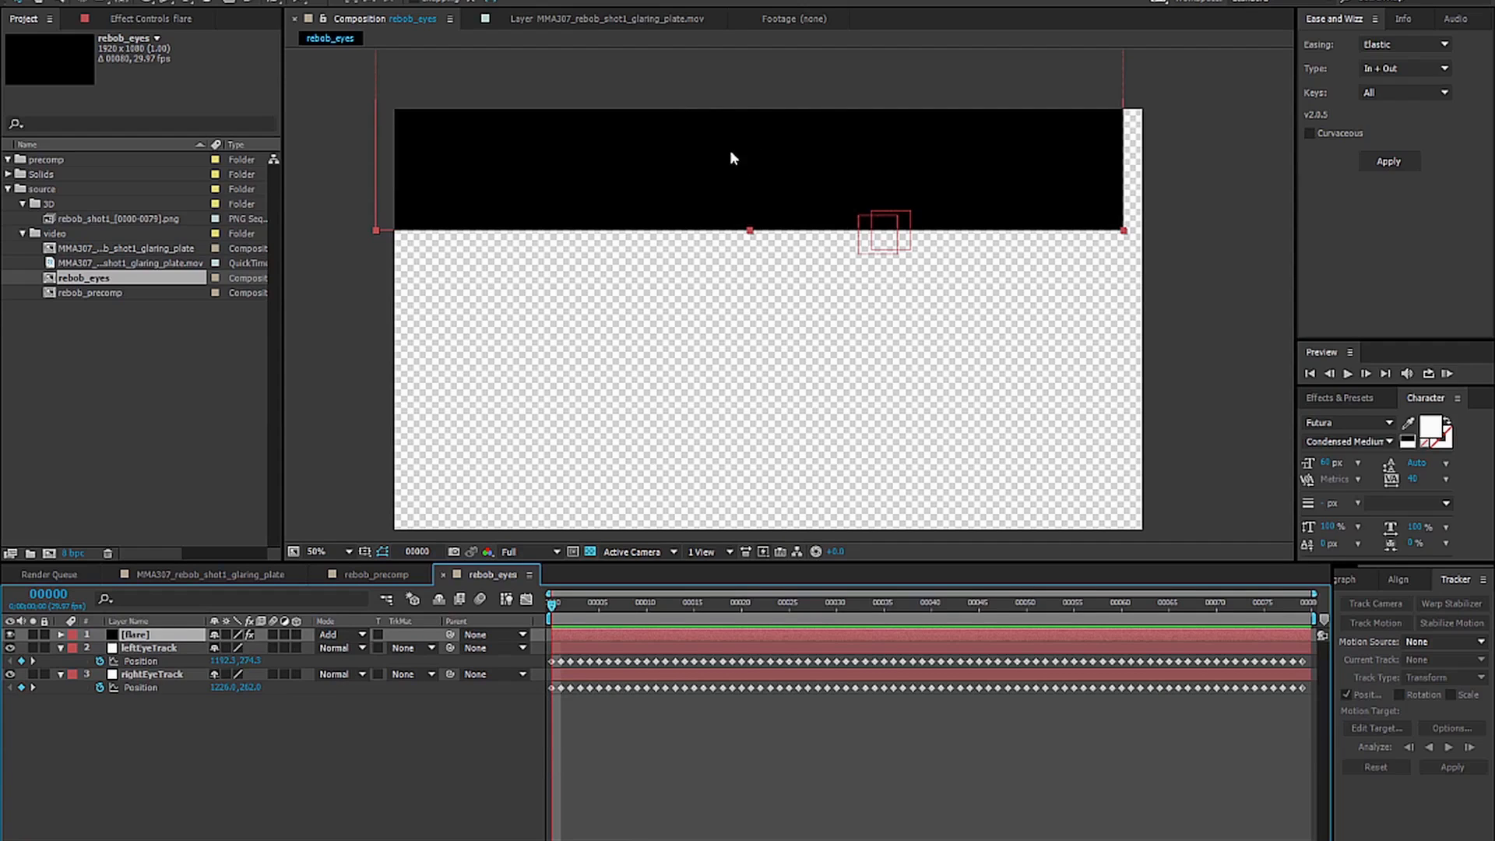
pyautogui.hotkey('ctrl', 'z')
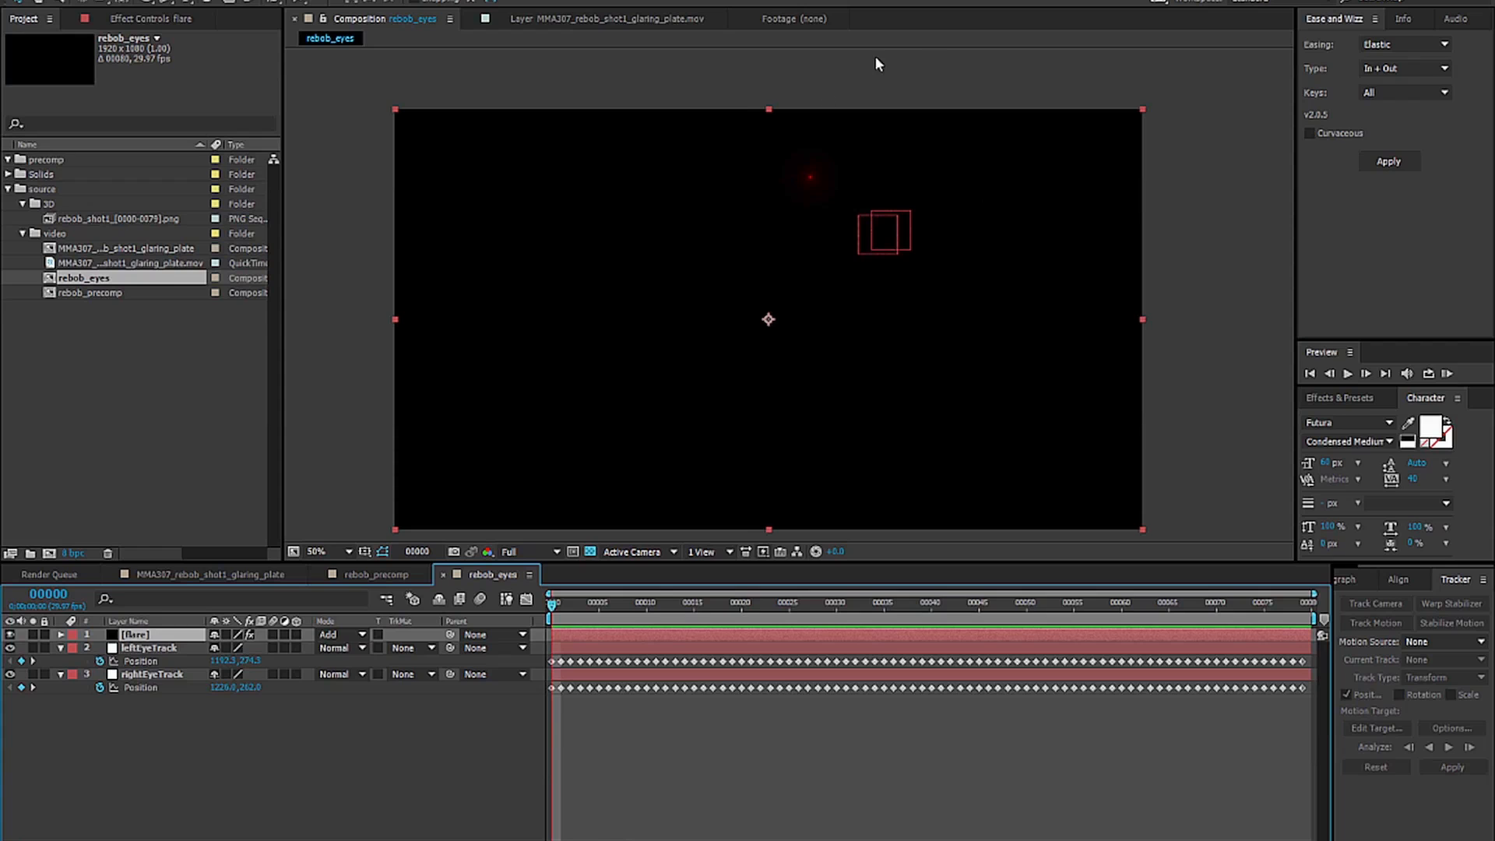
# Try offsetting the flare layer toward the right eye and parenting it to rightEyeTrack, scrub the motion, and remove the parent.
pyautogui.moveTo(821, 294); pyautogui.dragTo(869, 332)
pyautogui.moveTo(450, 635); pyautogui.dragTo(151, 674)
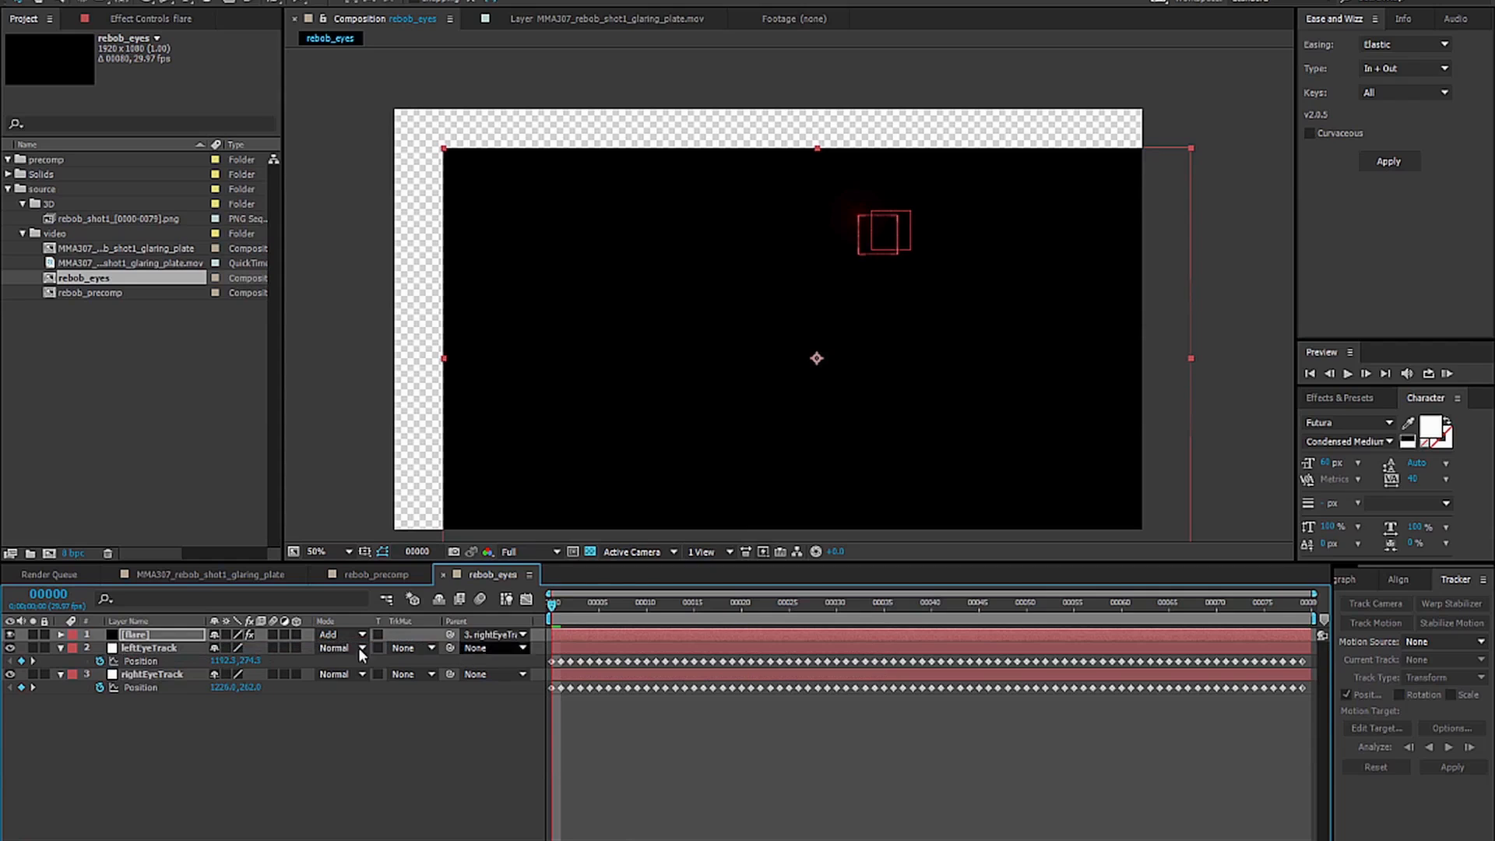
pyautogui.click(318, 762)
pyautogui.moveTo(566, 607); pyautogui.dragTo(1062, 628)
pyautogui.press('Home')
pyautogui.click(105, 635)
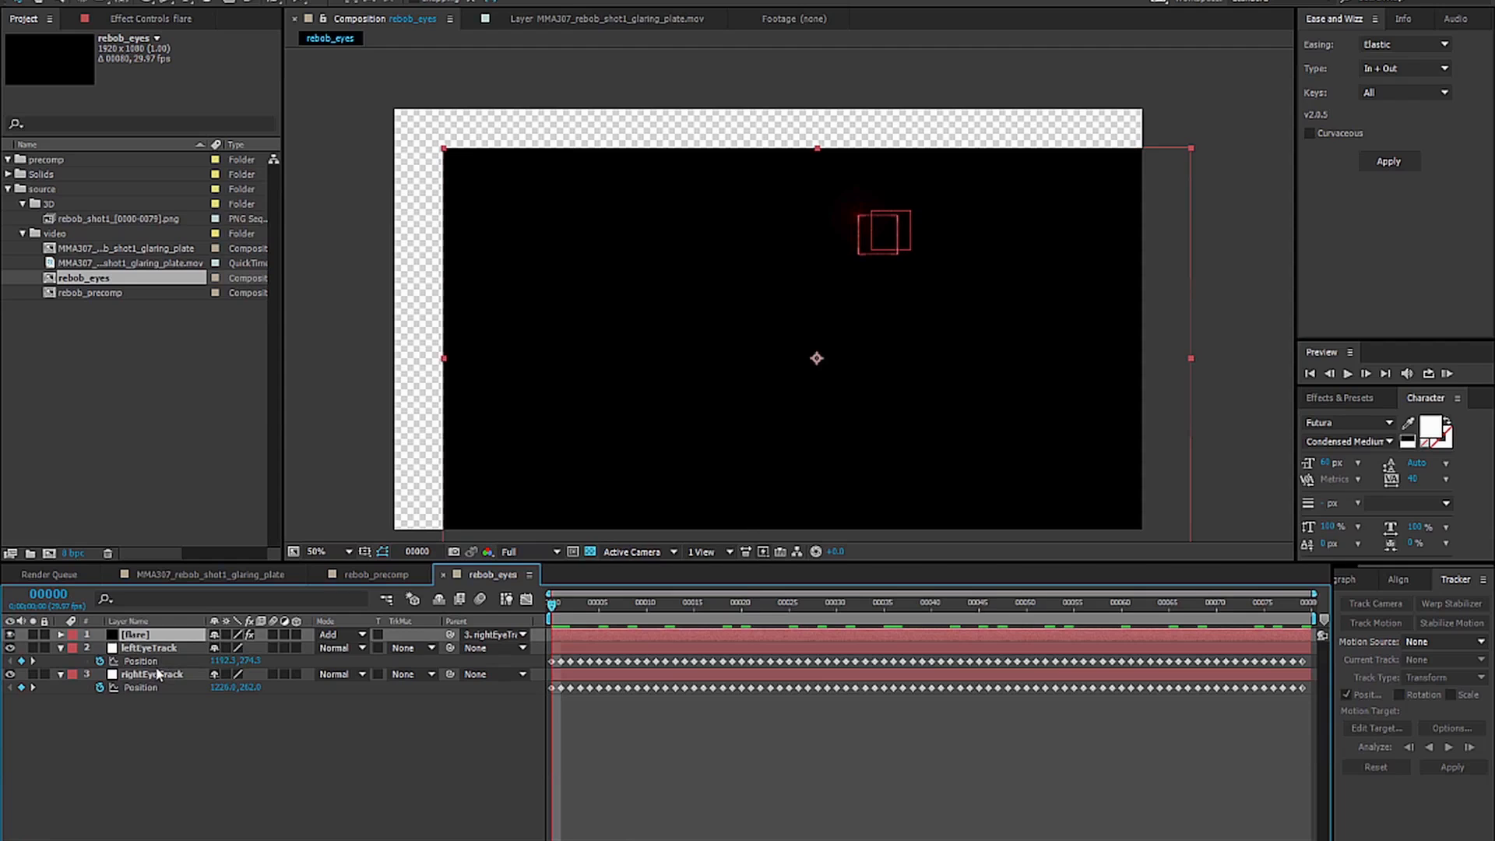
pyautogui.click(502, 634)
pyautogui.click(483, 651)
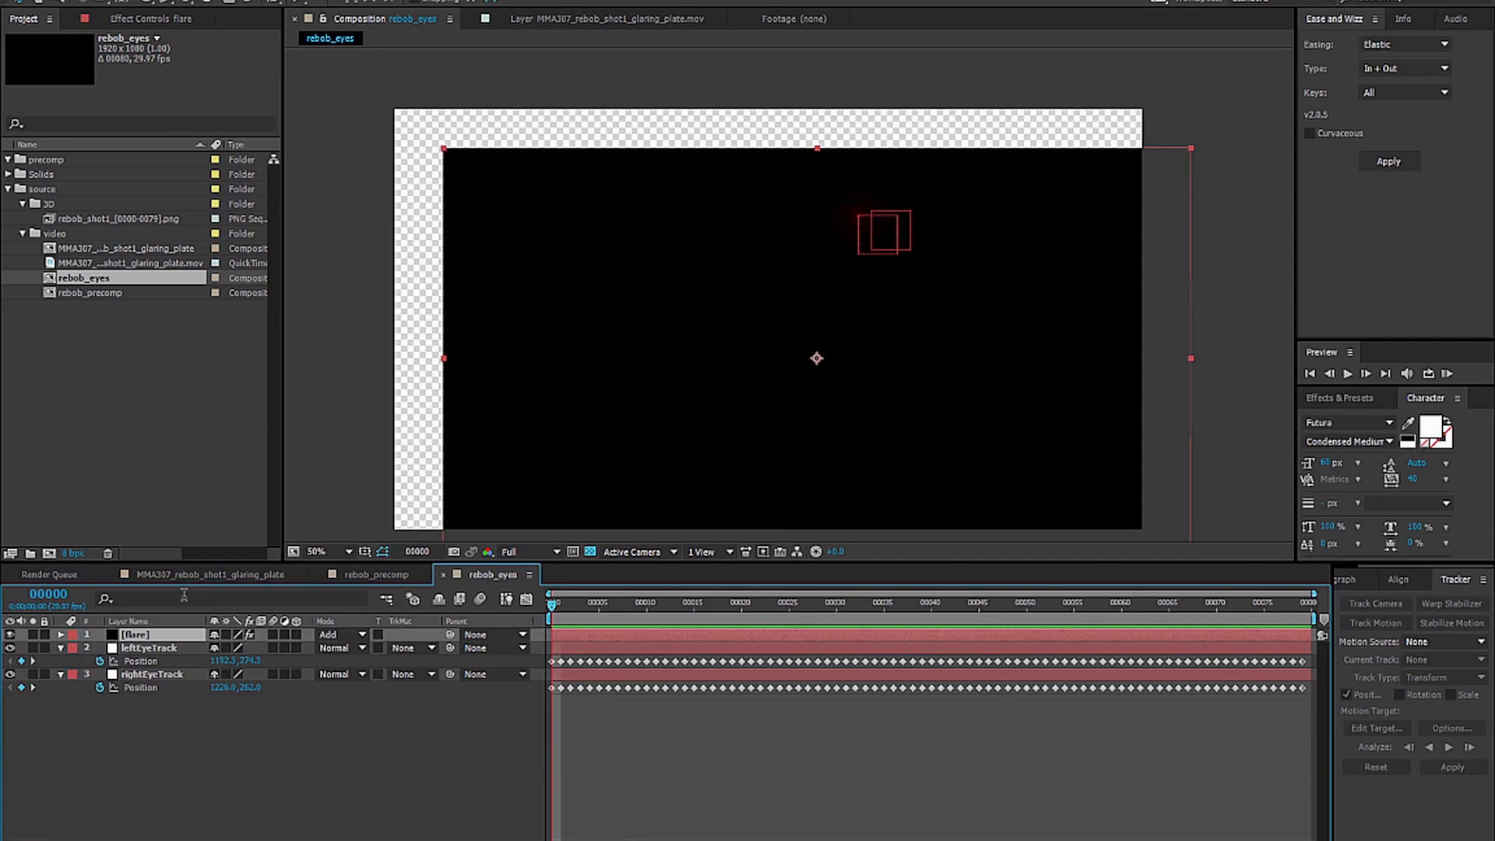
# Set the flare's Optical Flares scale to 60, try shifting the flare layer toward the eye nulls, and undo the shift.
pyautogui.click(138, 19)
pyautogui.moveTo(163, 99); pyautogui.dragTo(263, 96)
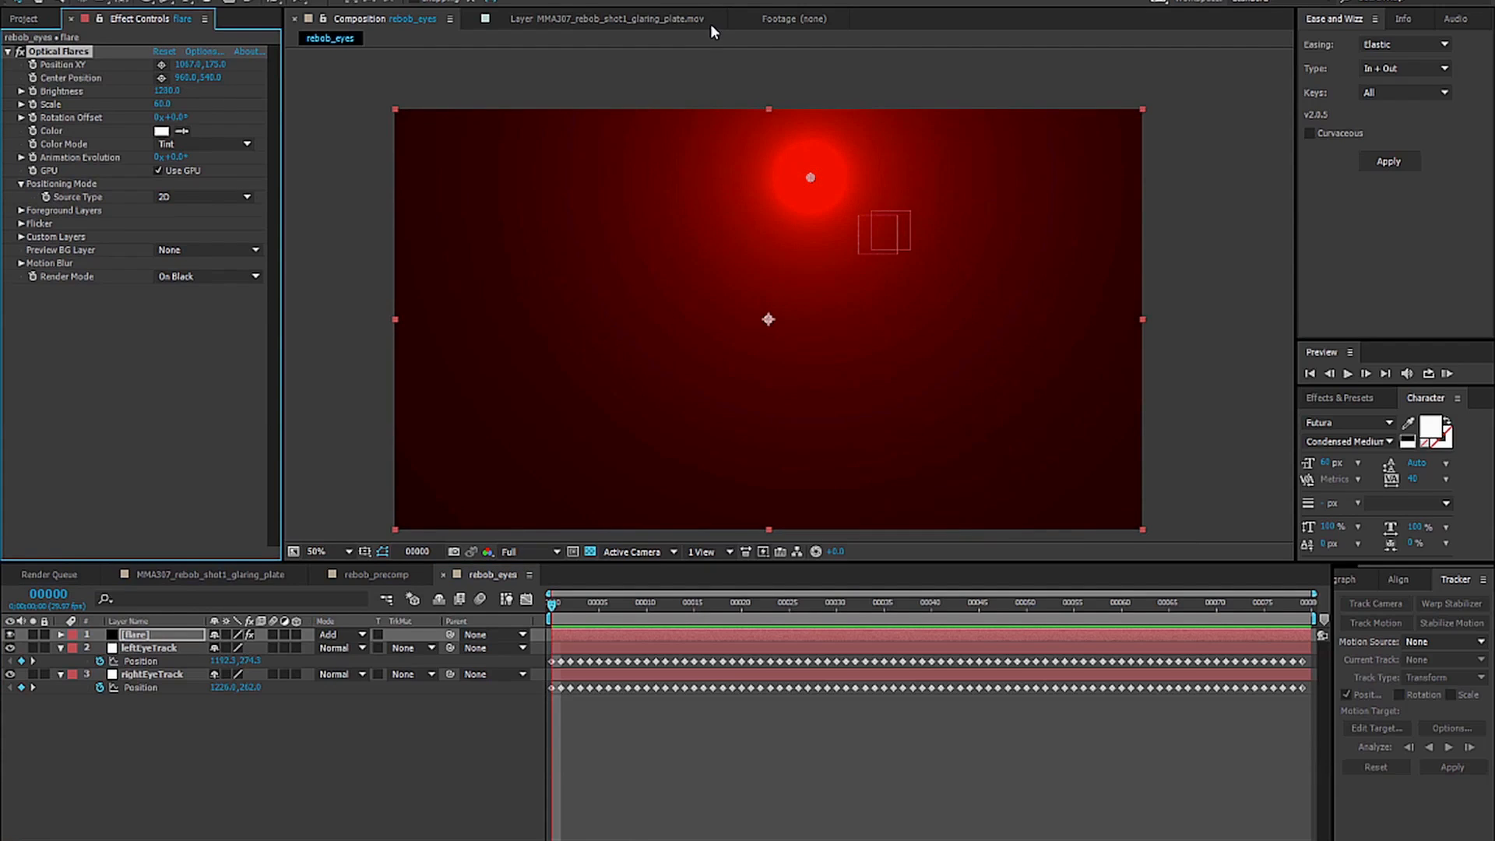
pyautogui.moveTo(788, 231); pyautogui.dragTo(834, 272)
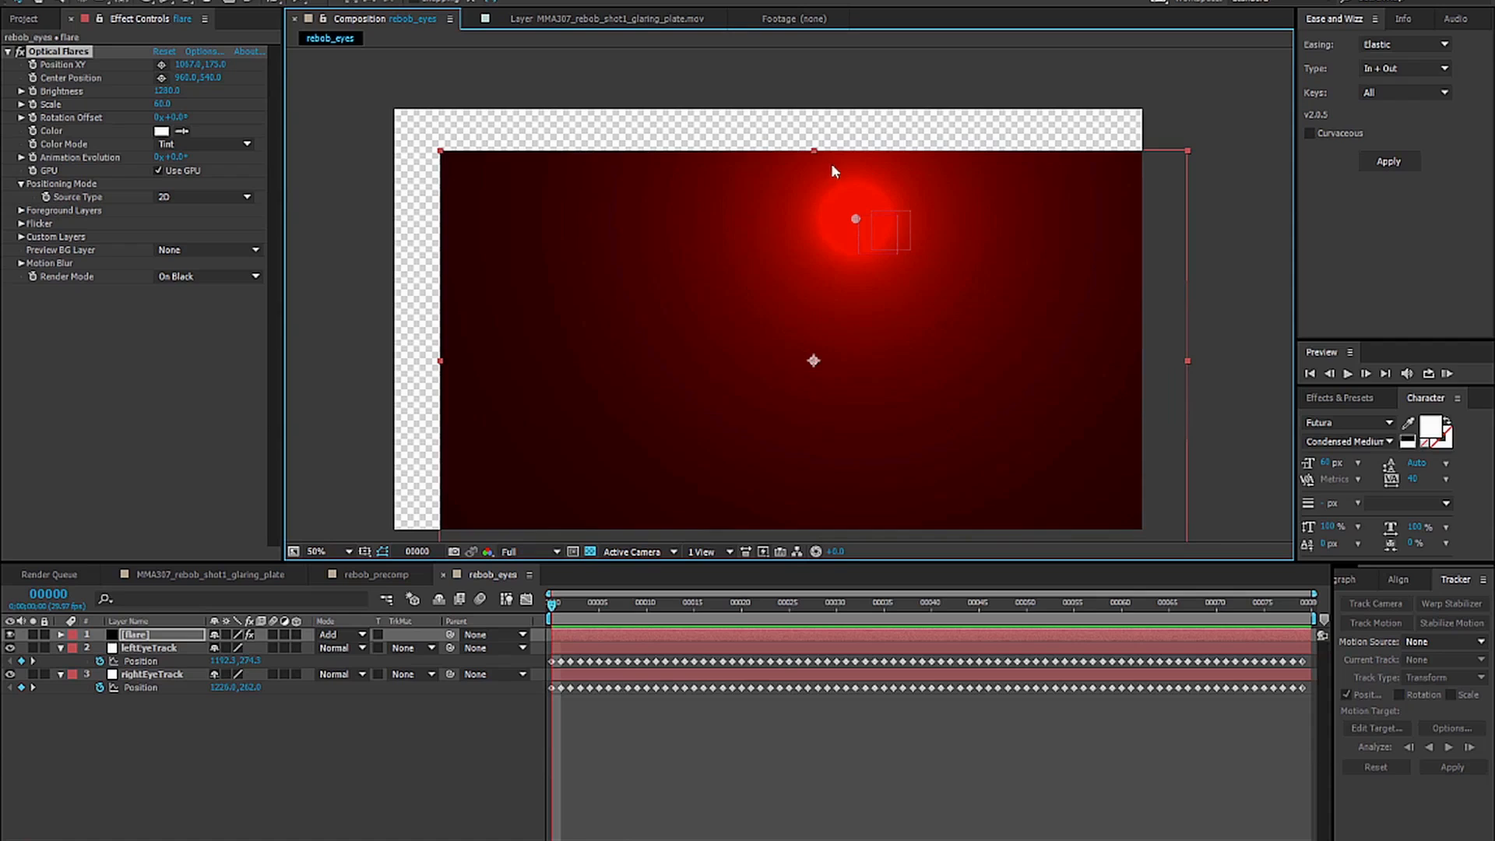
pyautogui.hotkey('ctrl', 'z')
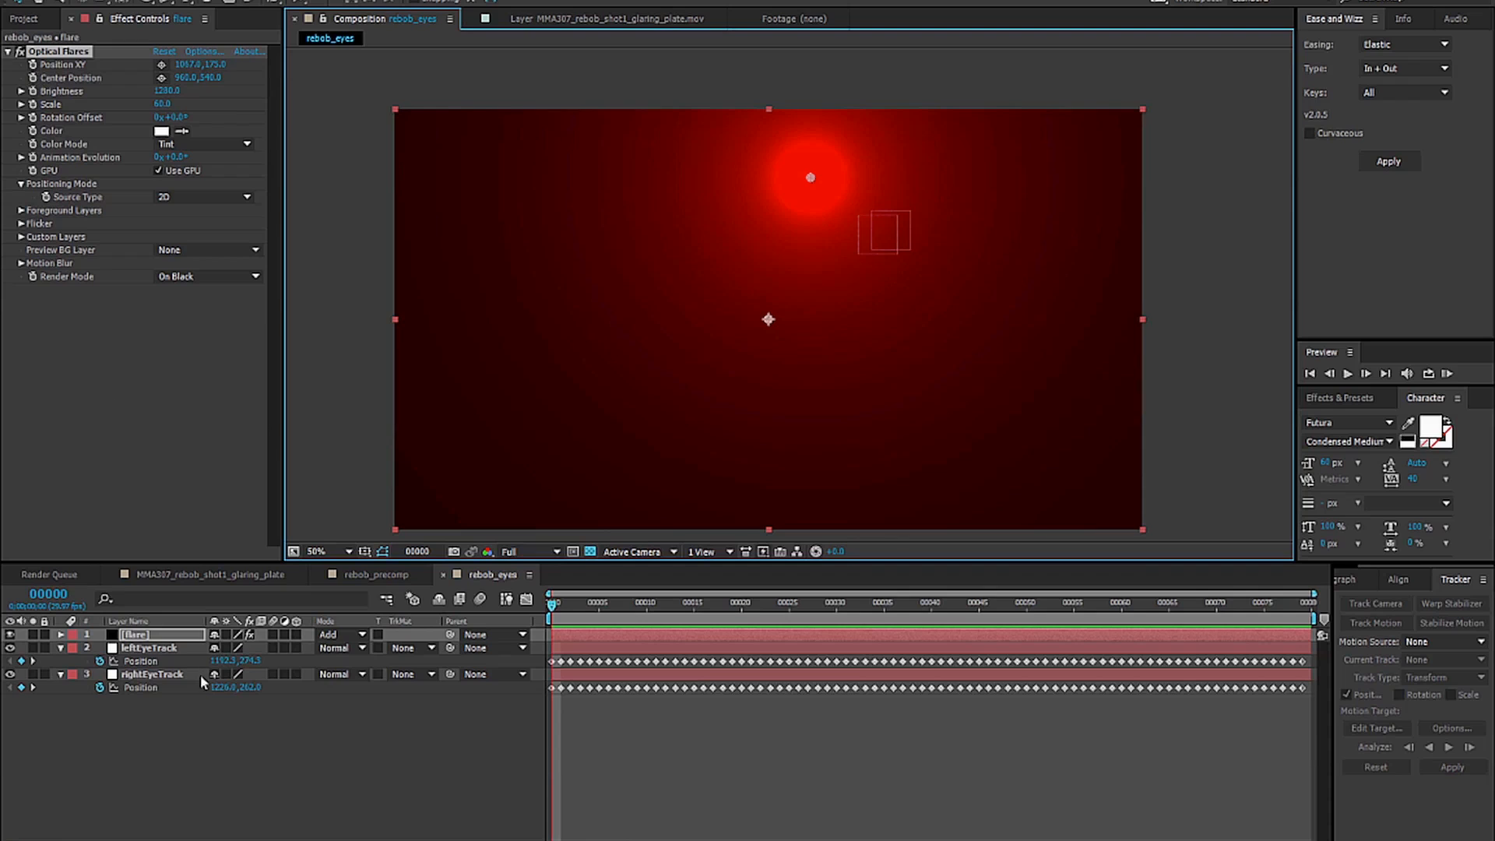
# Add an expression to the flare's Position XY that starts with value+ and links to the rightEyeTrack layer.
pyautogui.click(148, 675)
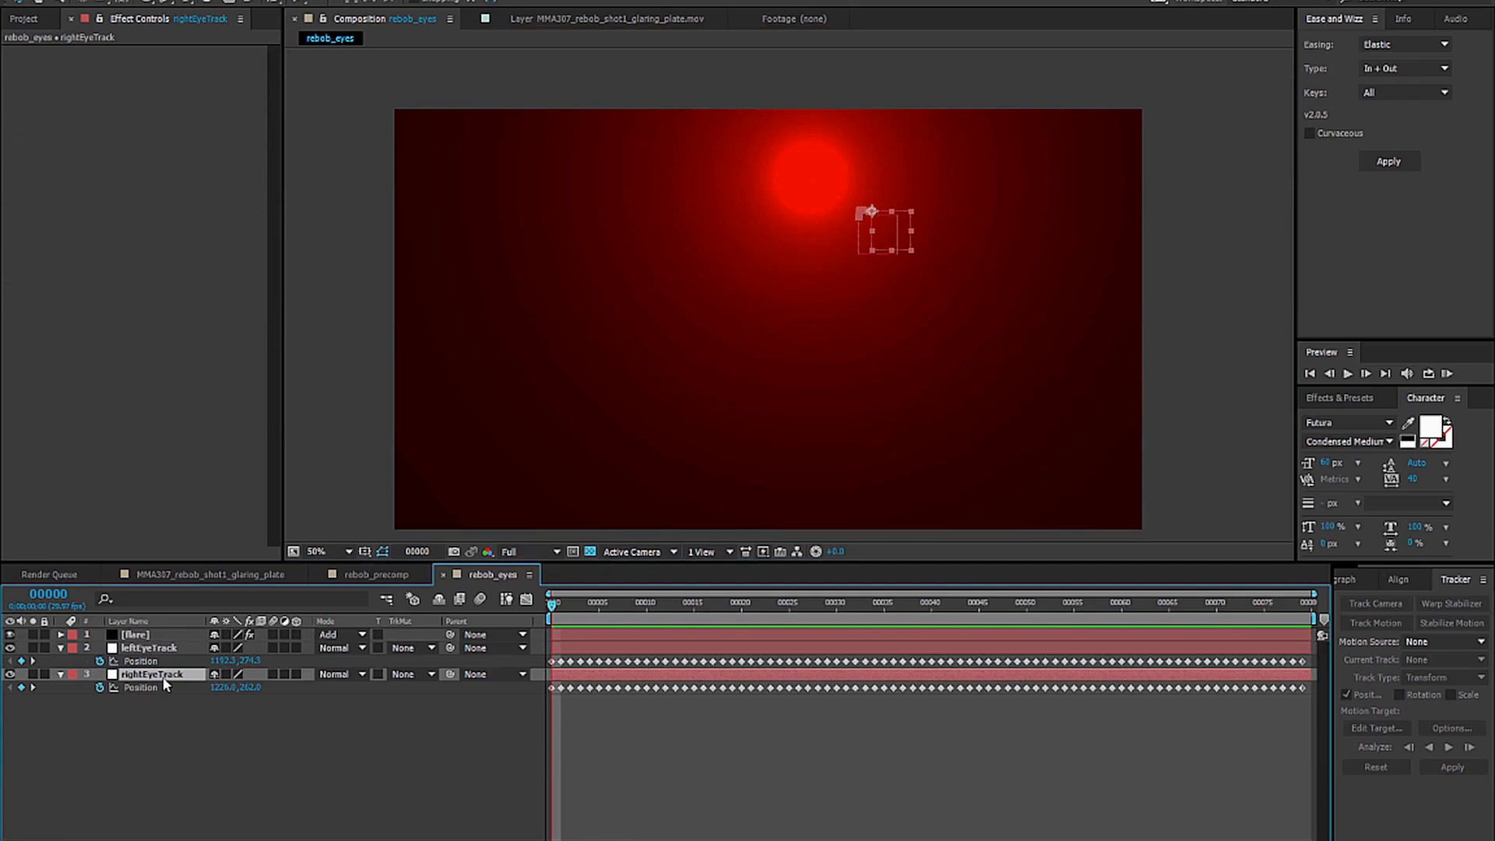
pyautogui.click(138, 635)
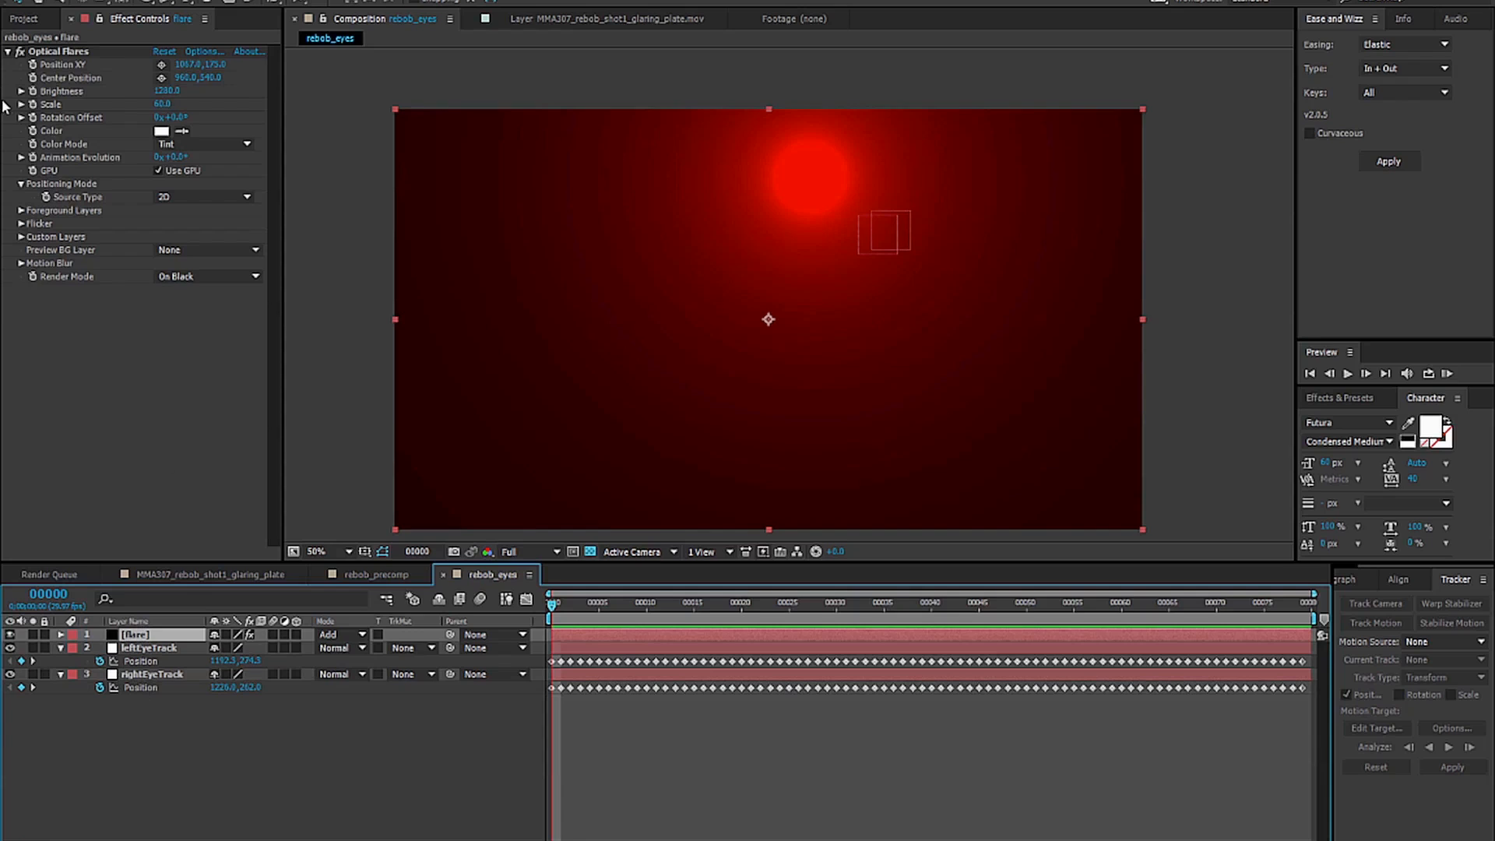
pyautogui.keyDown('alt'); pyautogui.click(32, 66); pyautogui.keyUp('alt')
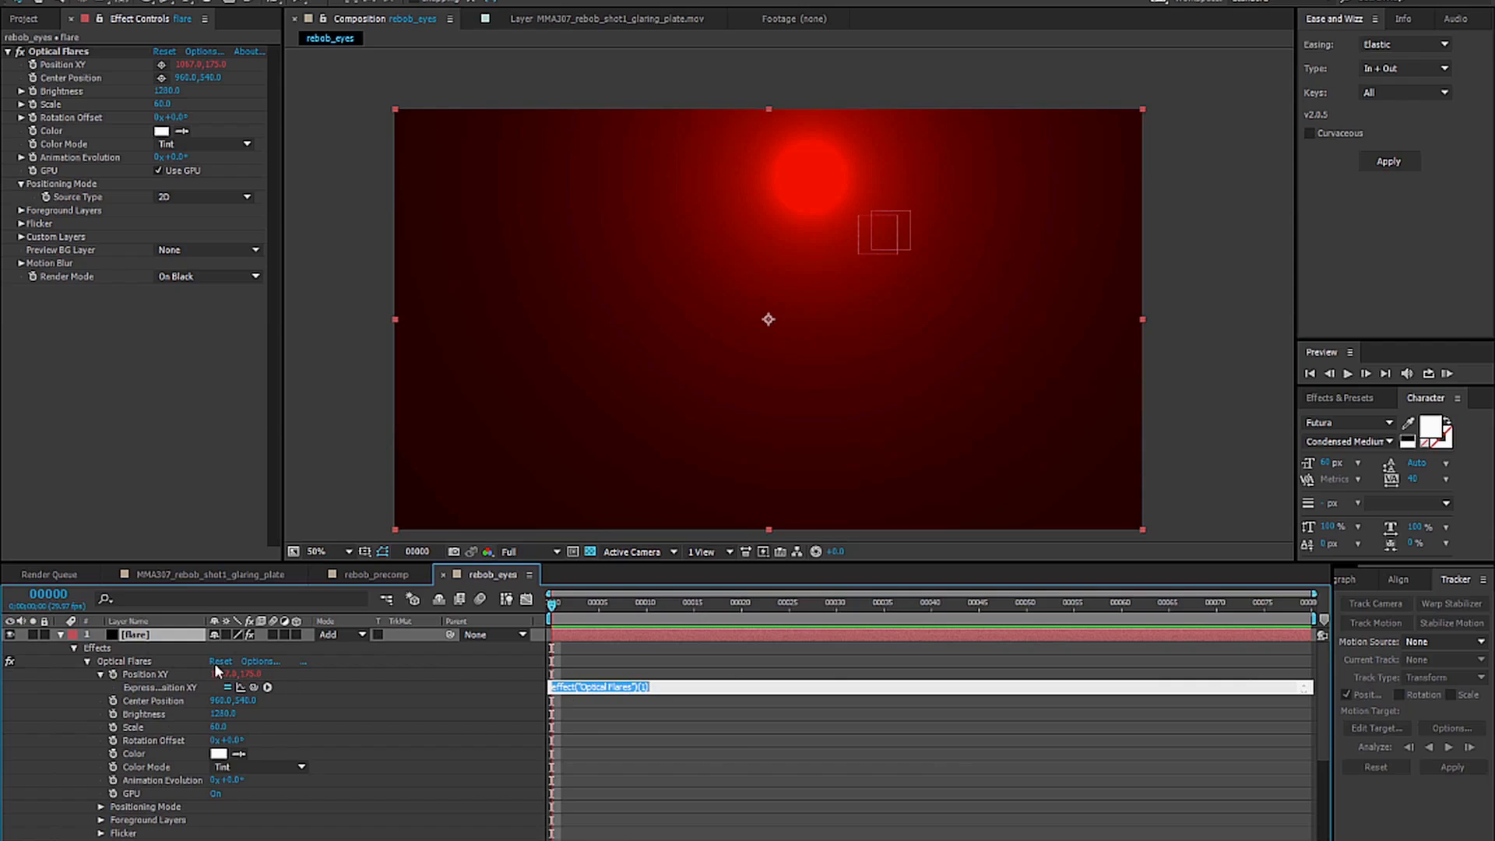
pyautogui.write('vlaue+')
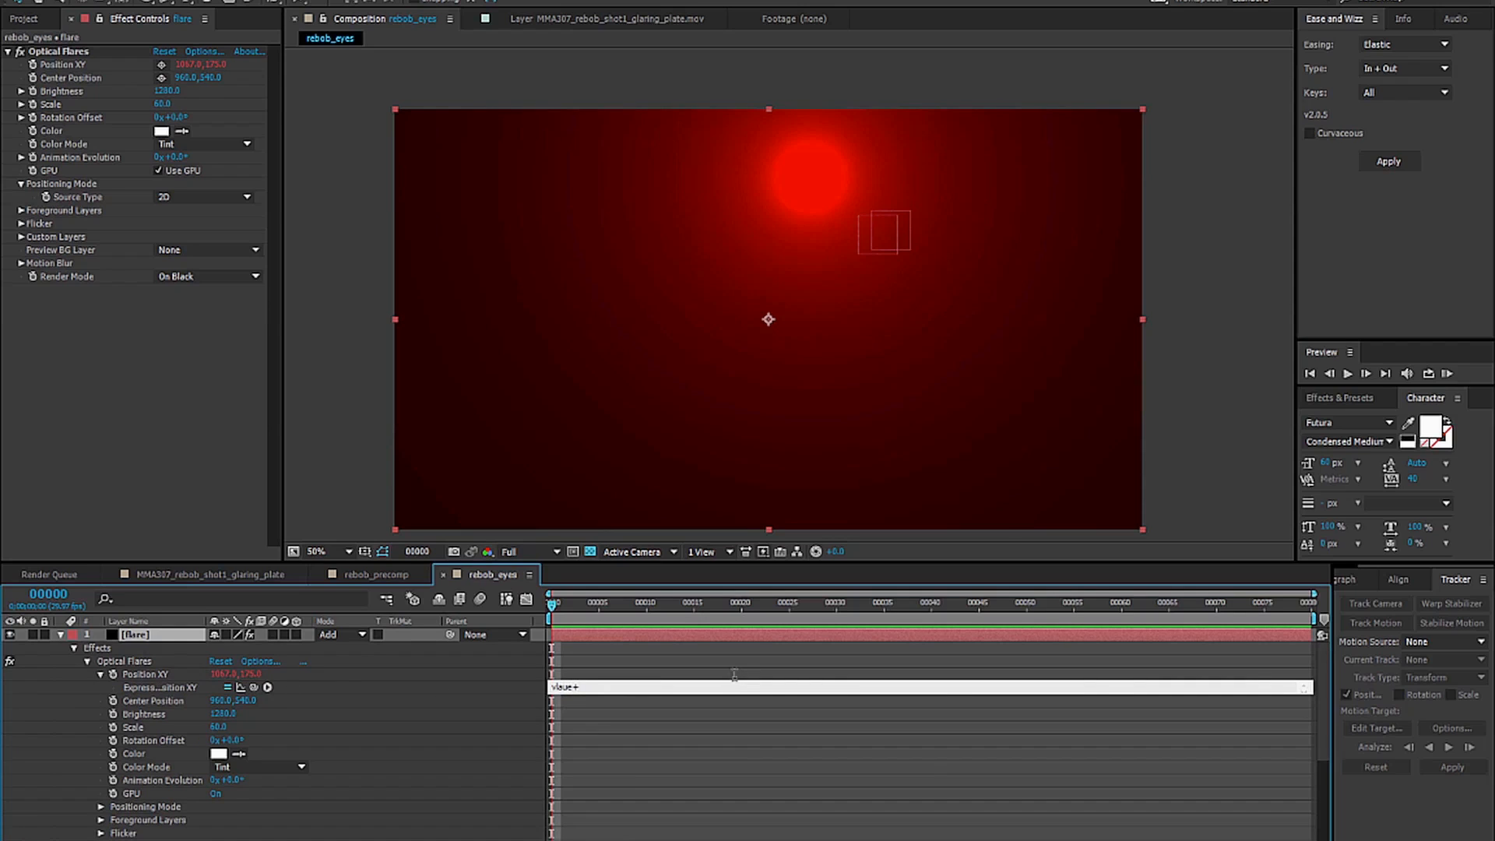
pyautogui.moveTo(716, 684); pyautogui.dragTo(478, 680)
pyautogui.write('value+')
pyautogui.moveTo(267, 687); pyautogui.dragTo(154, 827)
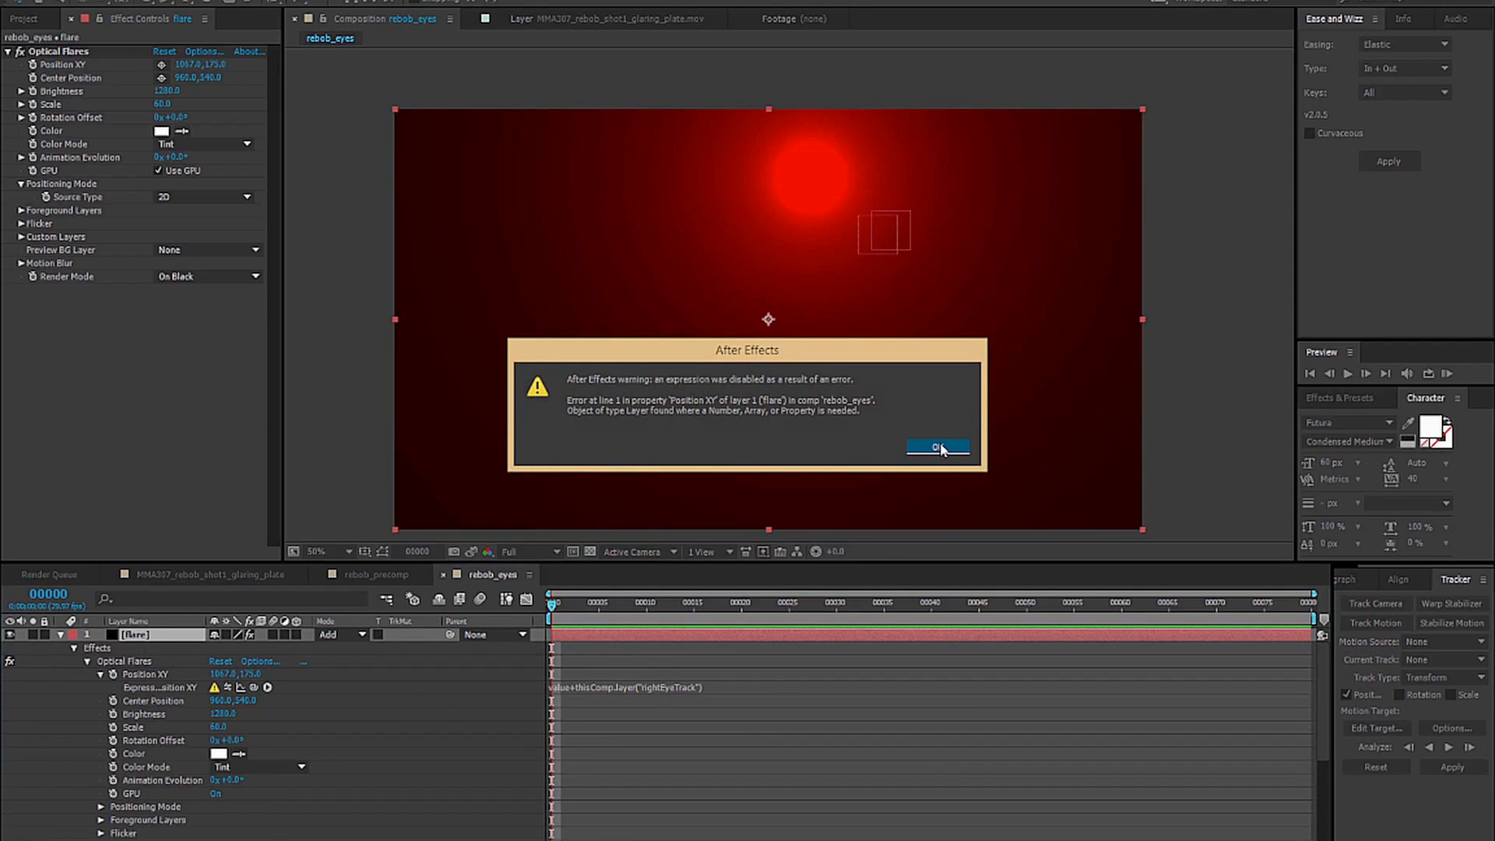
# Dismiss the expression error and relink the Position XY expression to rightEyeTrack's Position: value+thisComp.layer("rightEyeTrack").transform.position.
pyautogui.click(939, 447)
pyautogui.click(737, 687)
pyautogui.click(737, 687)
pyautogui.moveTo(738, 687); pyautogui.dragTo(580, 687)
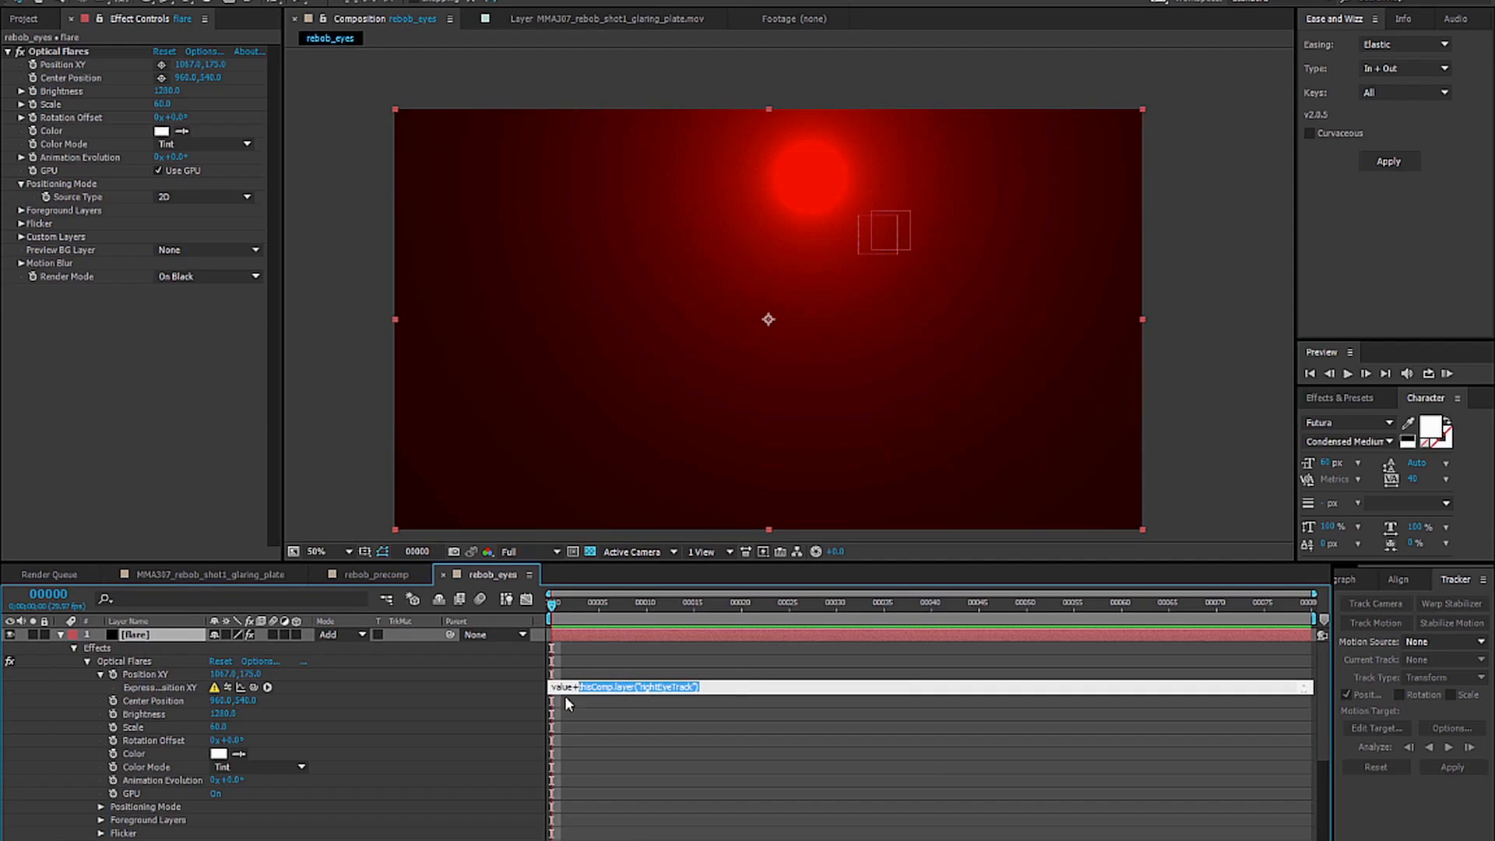
pyautogui.moveTo(254, 687); pyautogui.dragTo(145, 835)
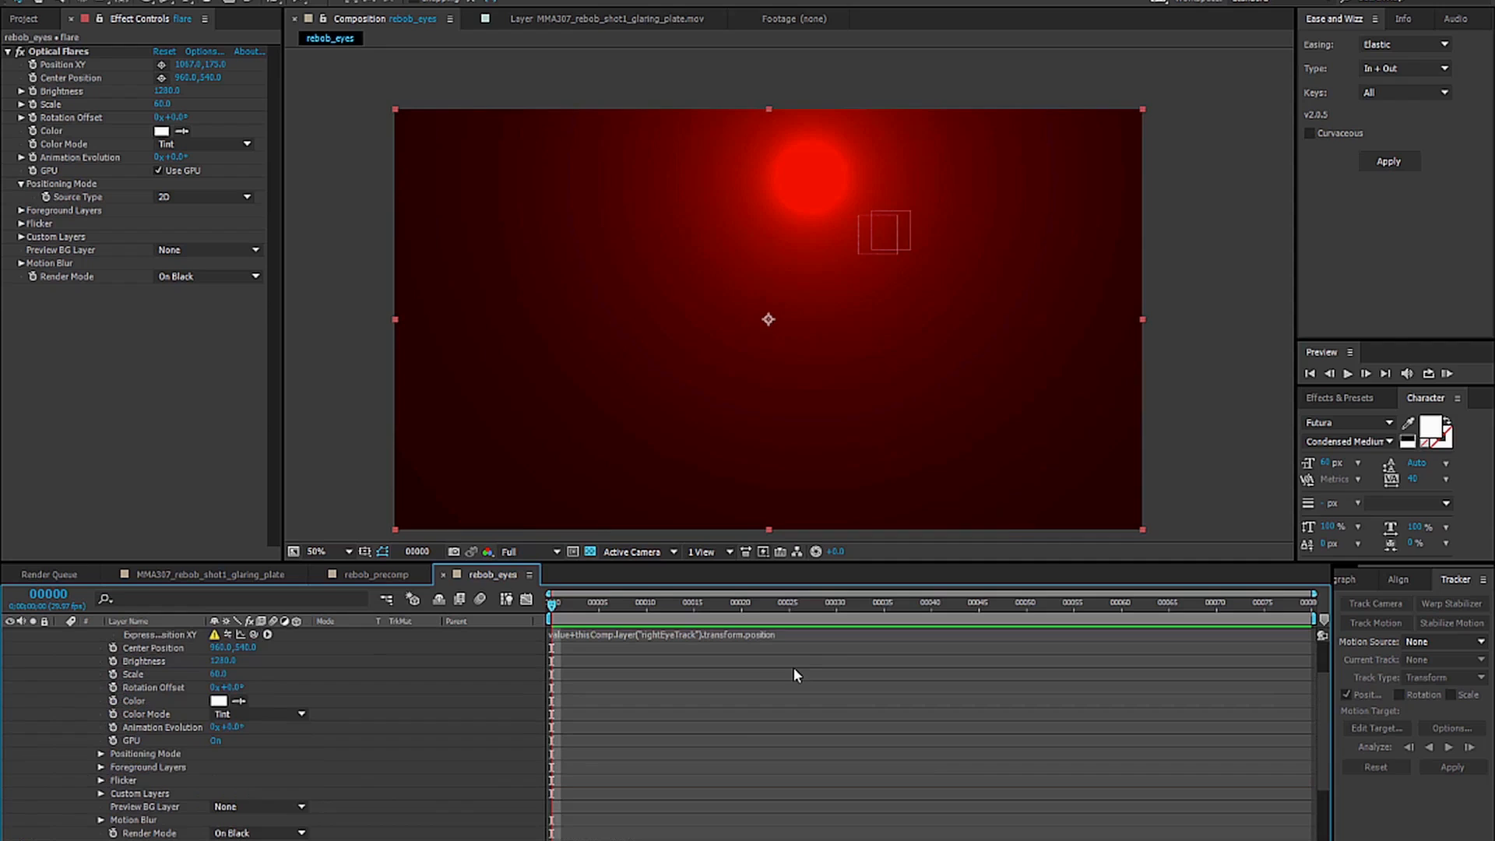
pyautogui.scroll(2, 707, 675)
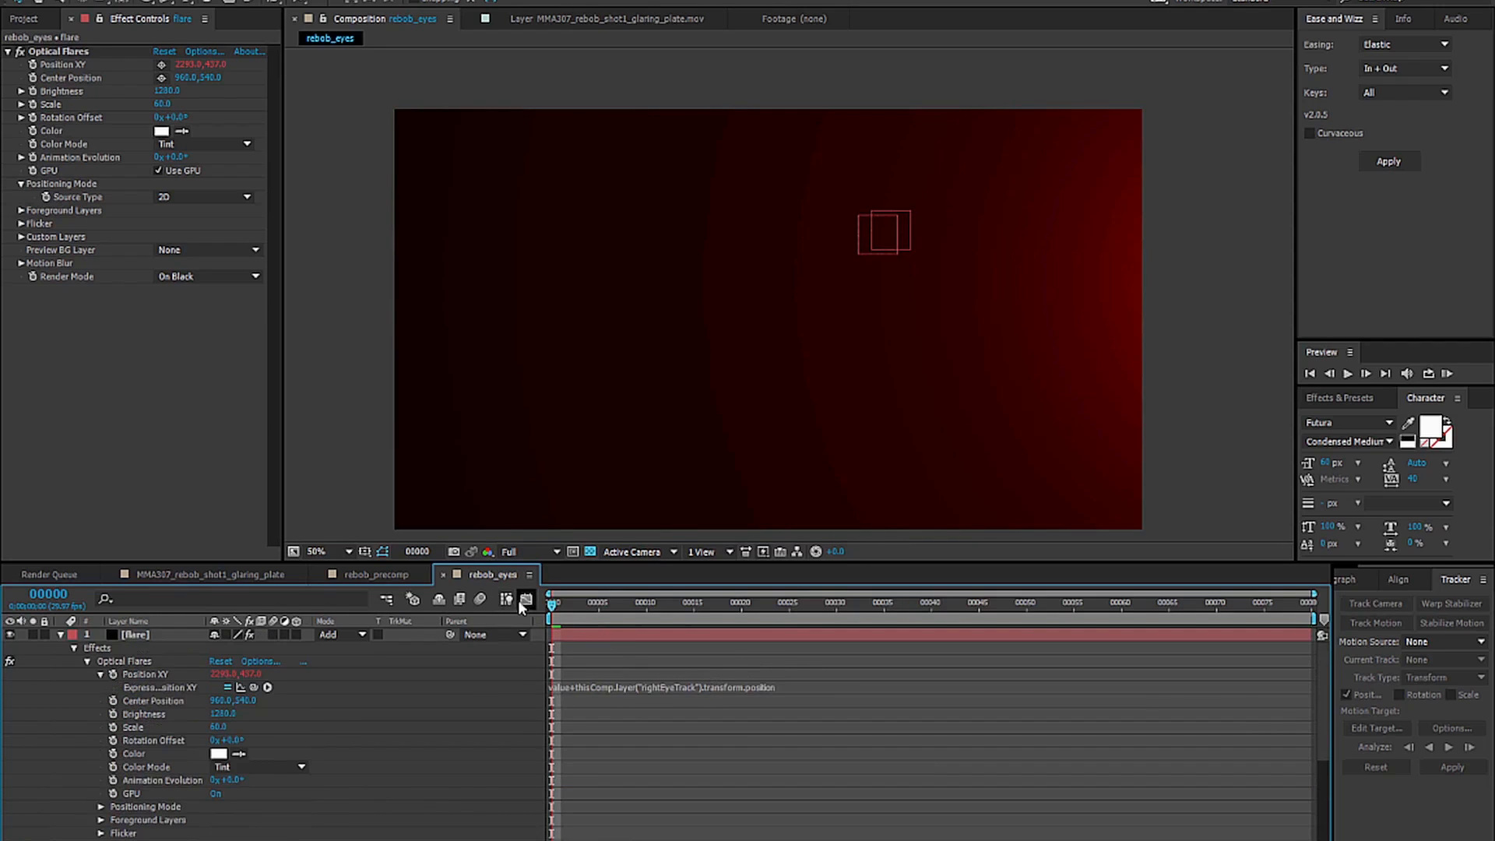
# Scrub the linked flare and set its base Position XY values to 0, 0 so it sits on the right eye null.
pyautogui.moveTo(565, 604); pyautogui.dragTo(502, 593)
pyautogui.click(221, 674)
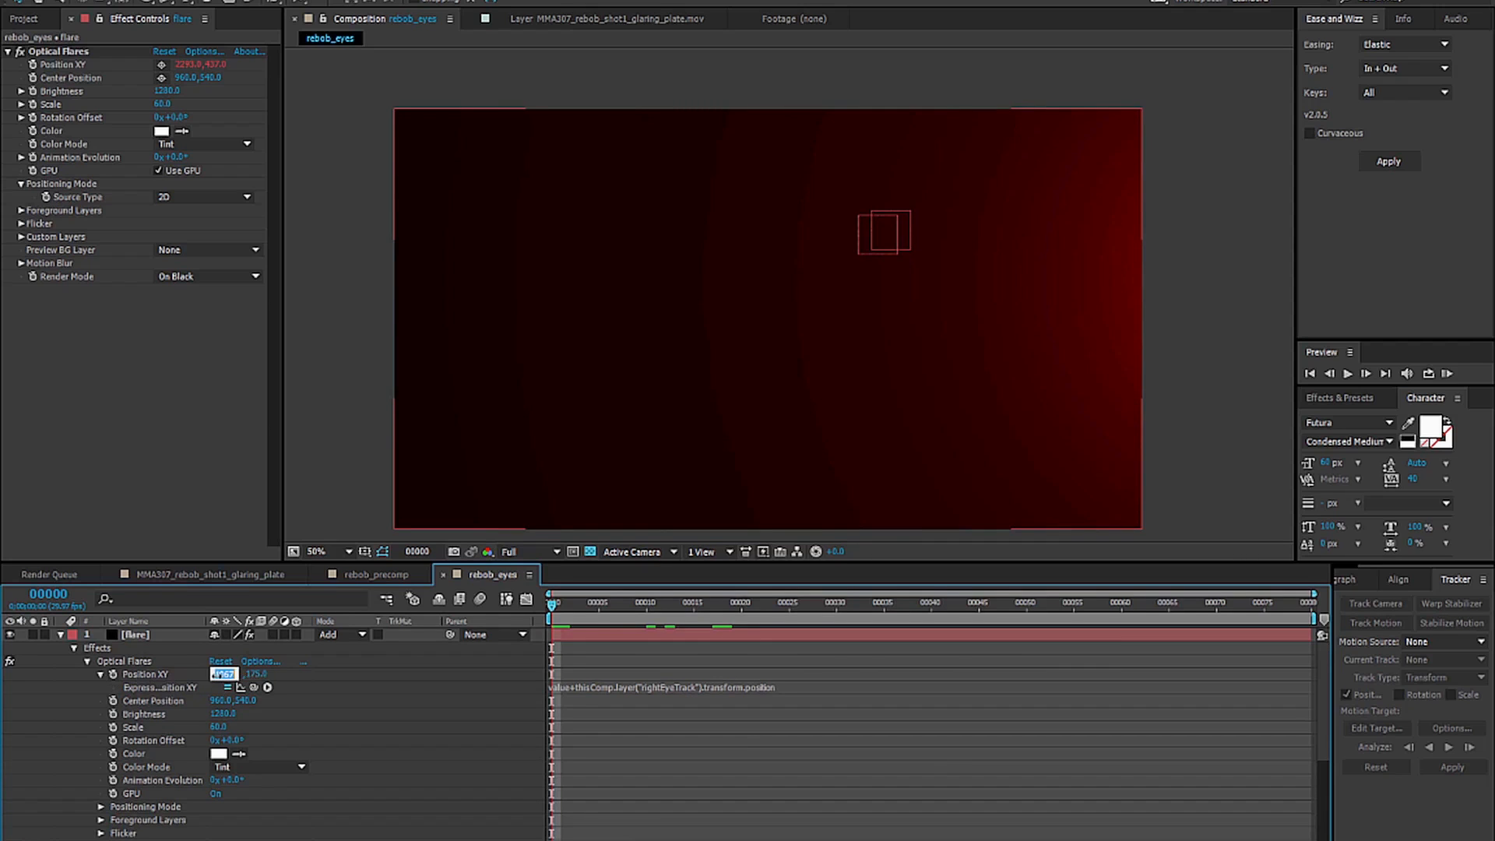
pyautogui.write('067')
pyautogui.press('Return')
pyautogui.click(244, 676)
pyautogui.write('0')
pyautogui.press('Return')
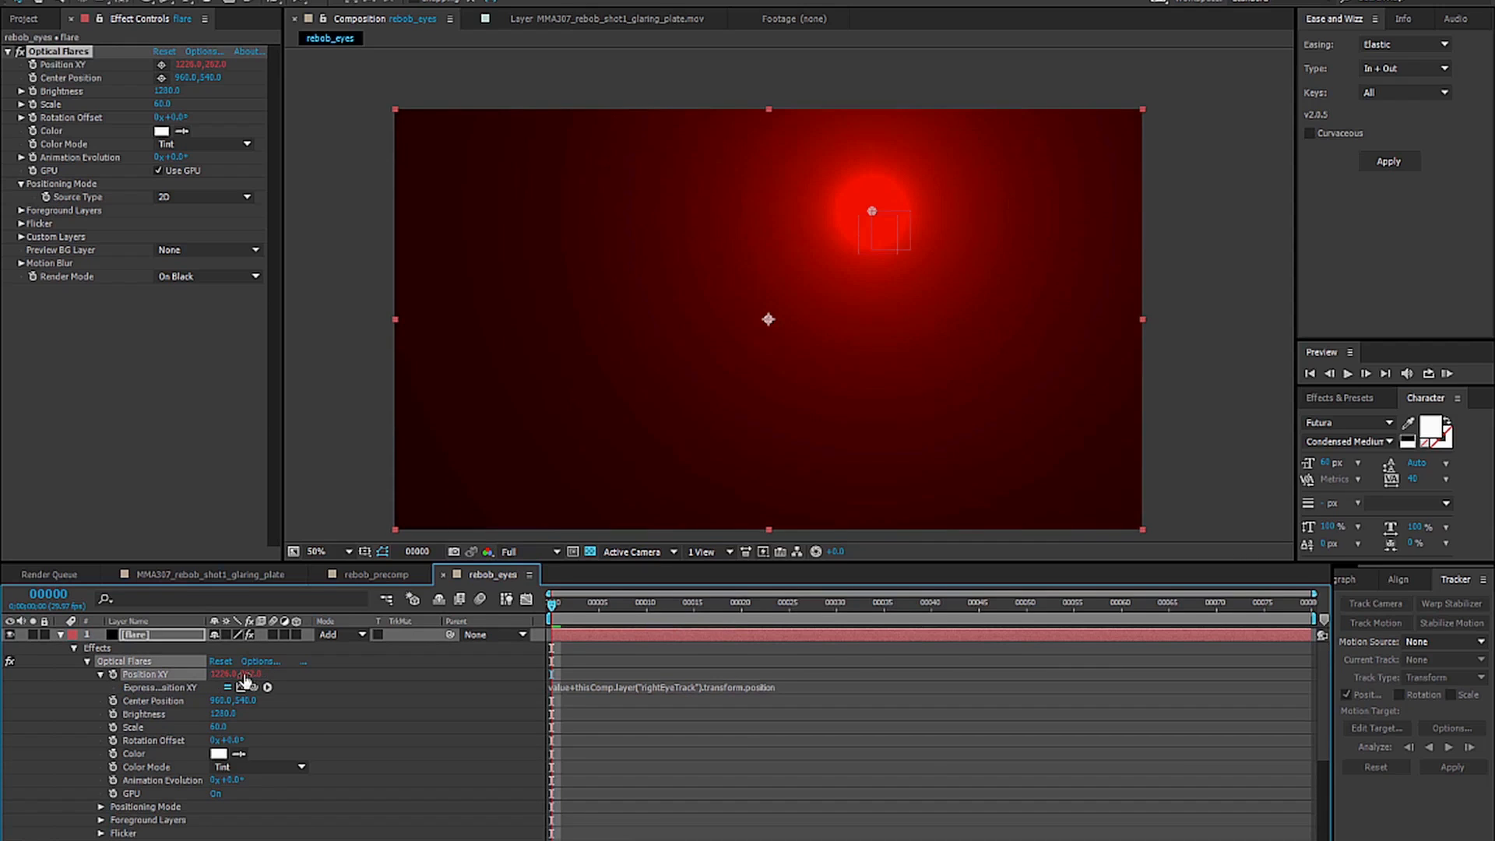
pyautogui.moveTo(220, 674); pyautogui.dragTo(218, 674)
# Review rightEyeTrack's Position against the flare's Position XY expression, and select the leftEyeTrack null.
pyautogui.scroll(-4, 432, 750)
pyautogui.click(162, 824)
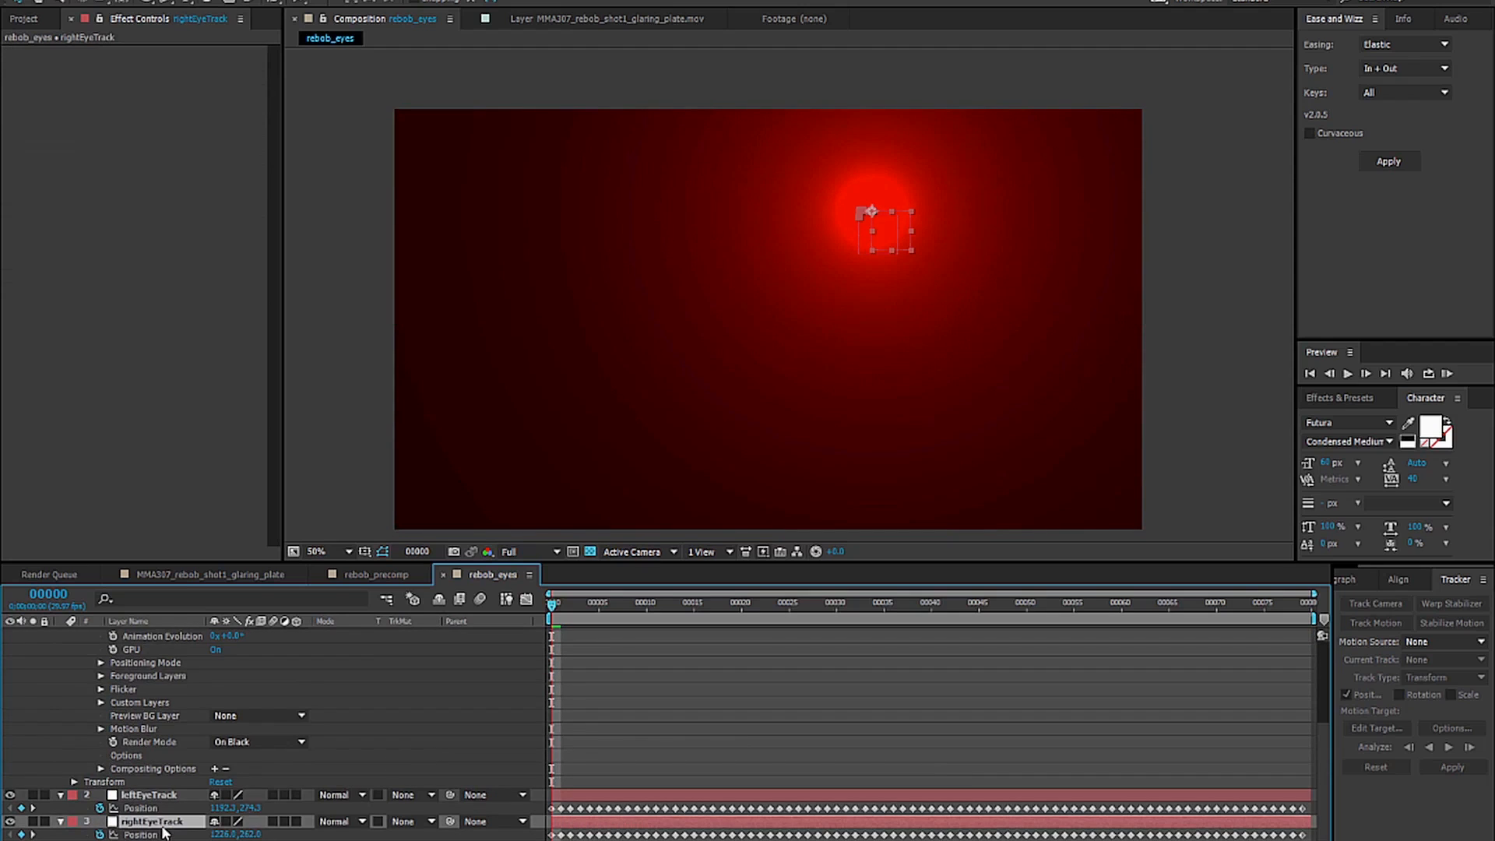
pyautogui.click(146, 835)
pyautogui.scroll(3, 160, 803)
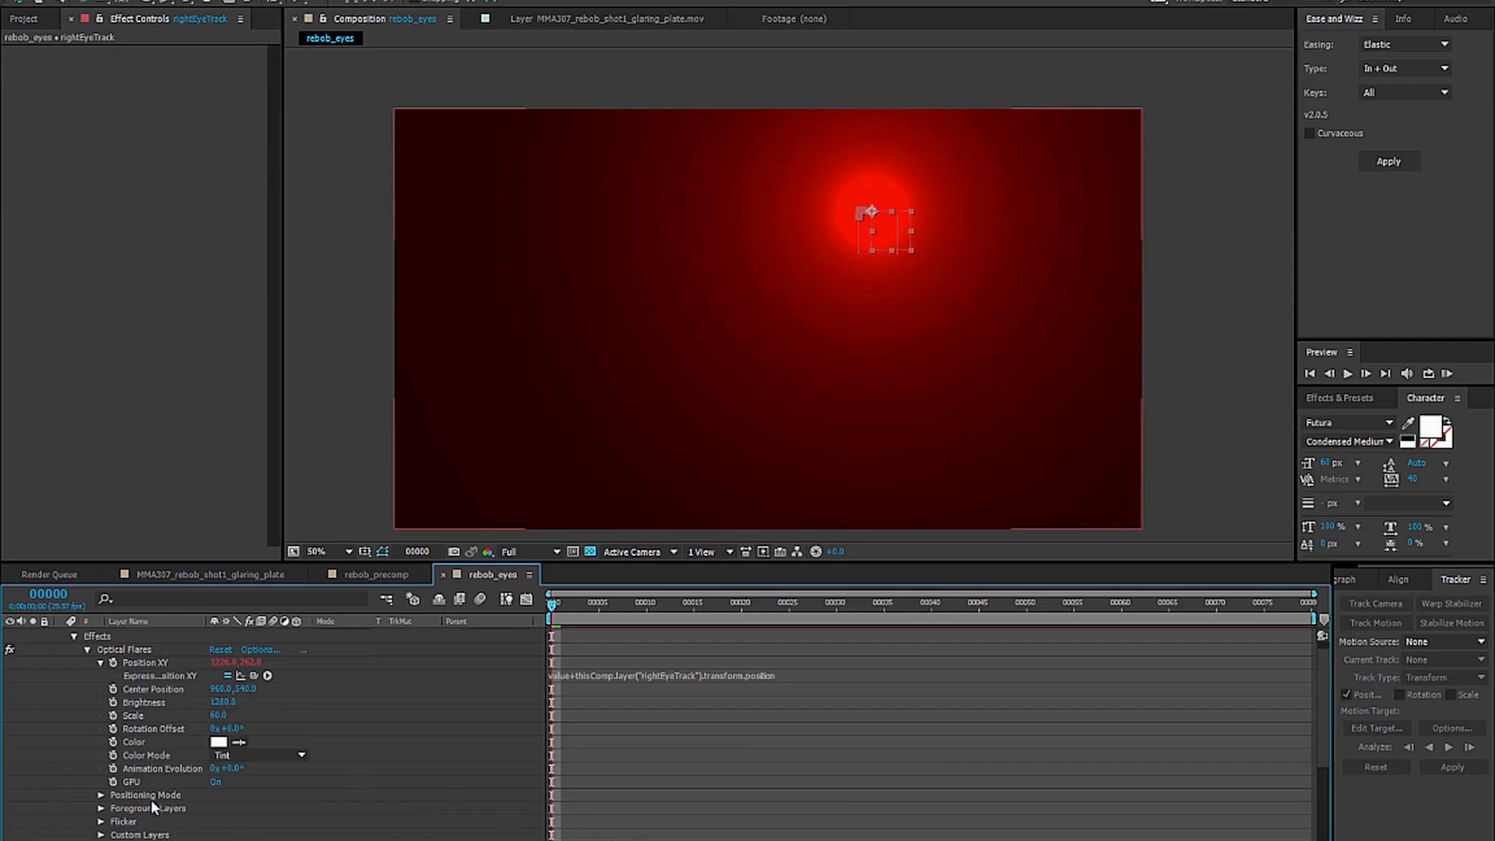
pyautogui.scroll(-3, 154, 807)
pyautogui.click(148, 798)
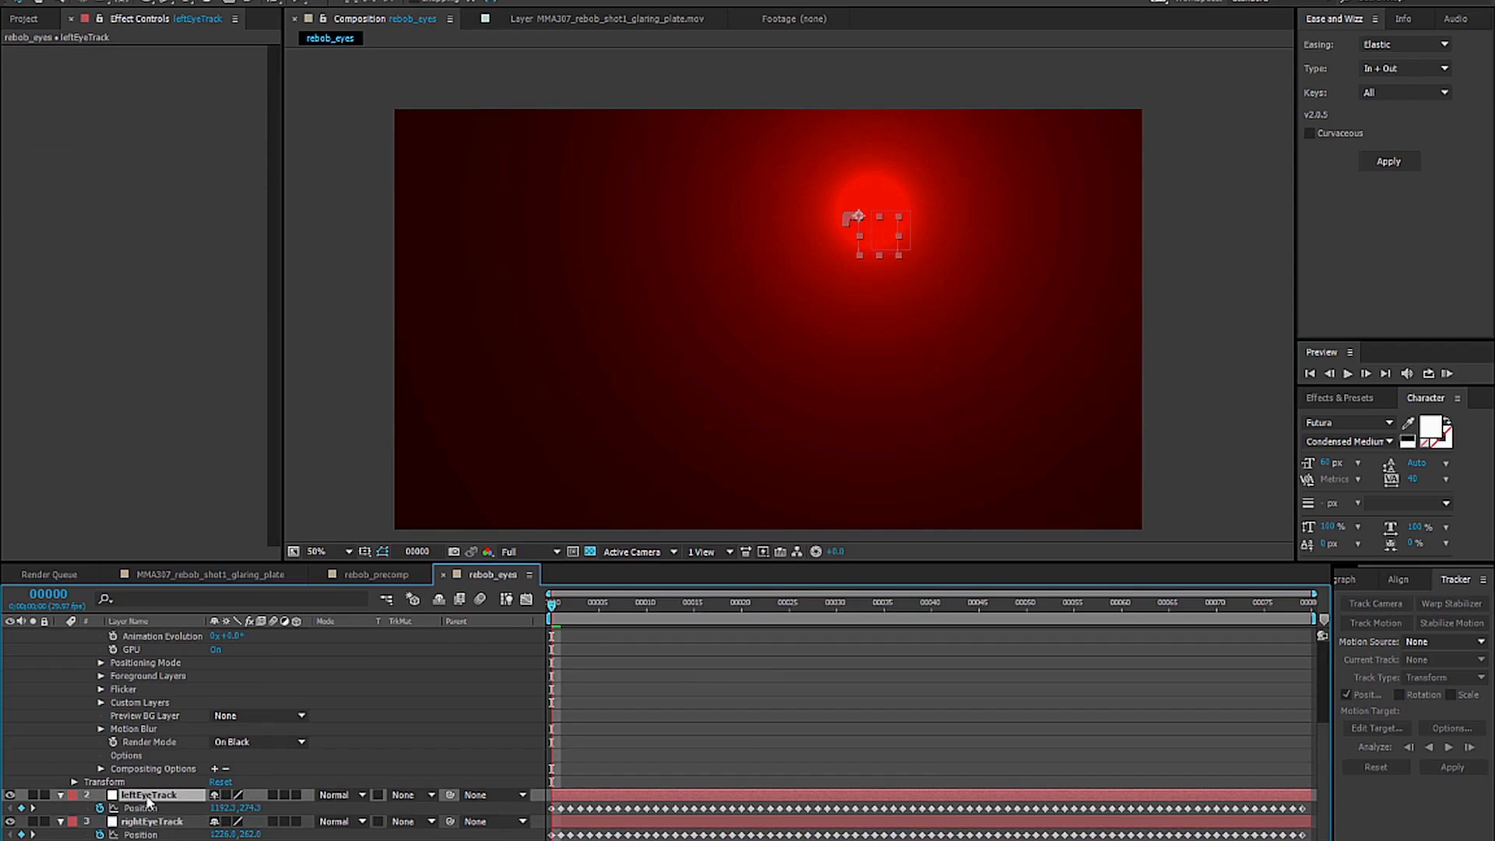
# Rename the leftEyeTrack null, directly below the flare layer, as rightEyeTrack.
pyautogui.click(150, 827)
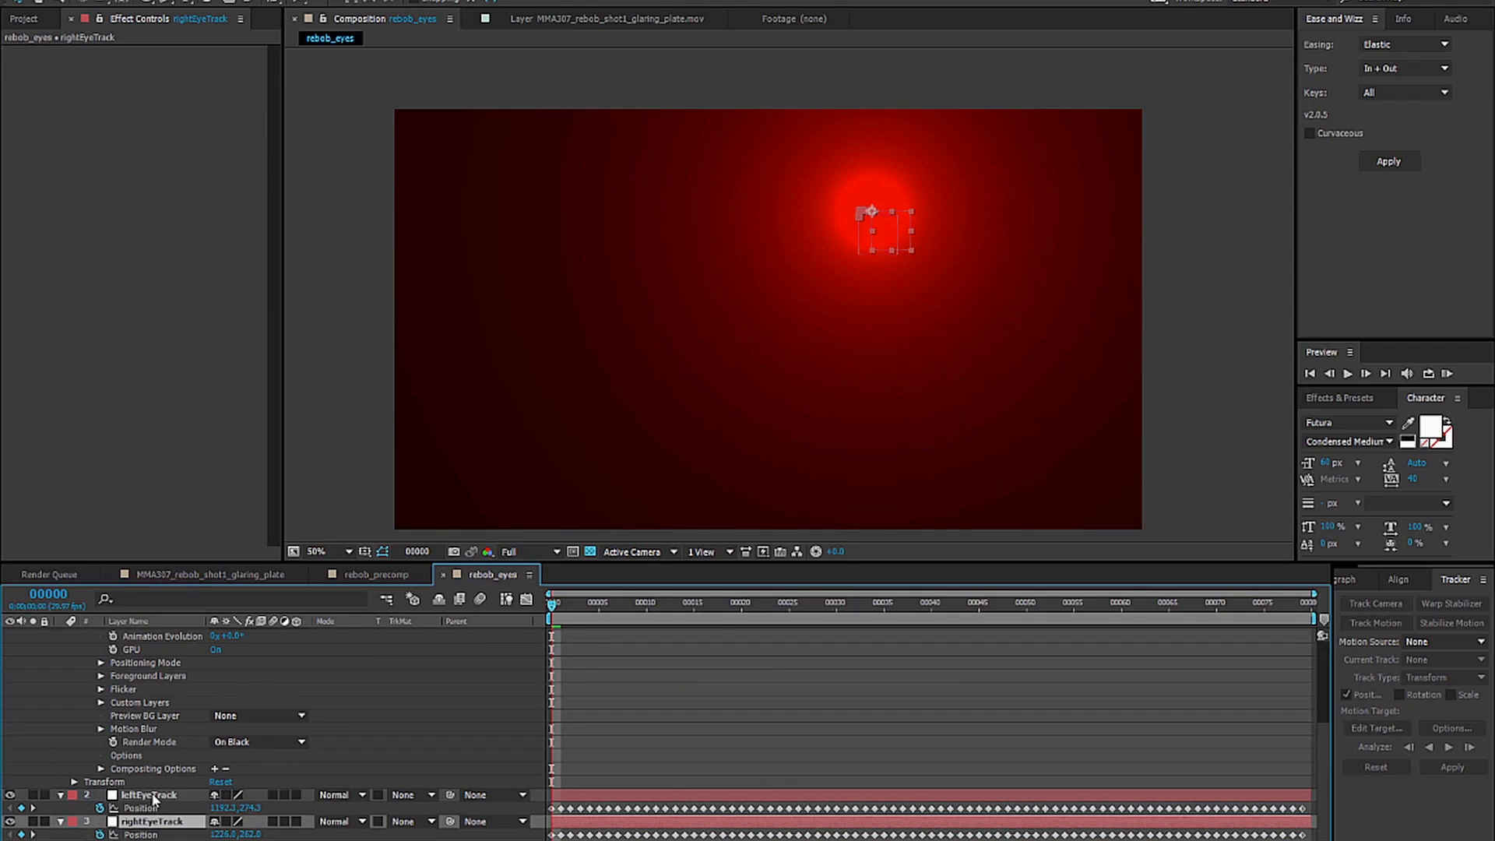
pyautogui.click(154, 798)
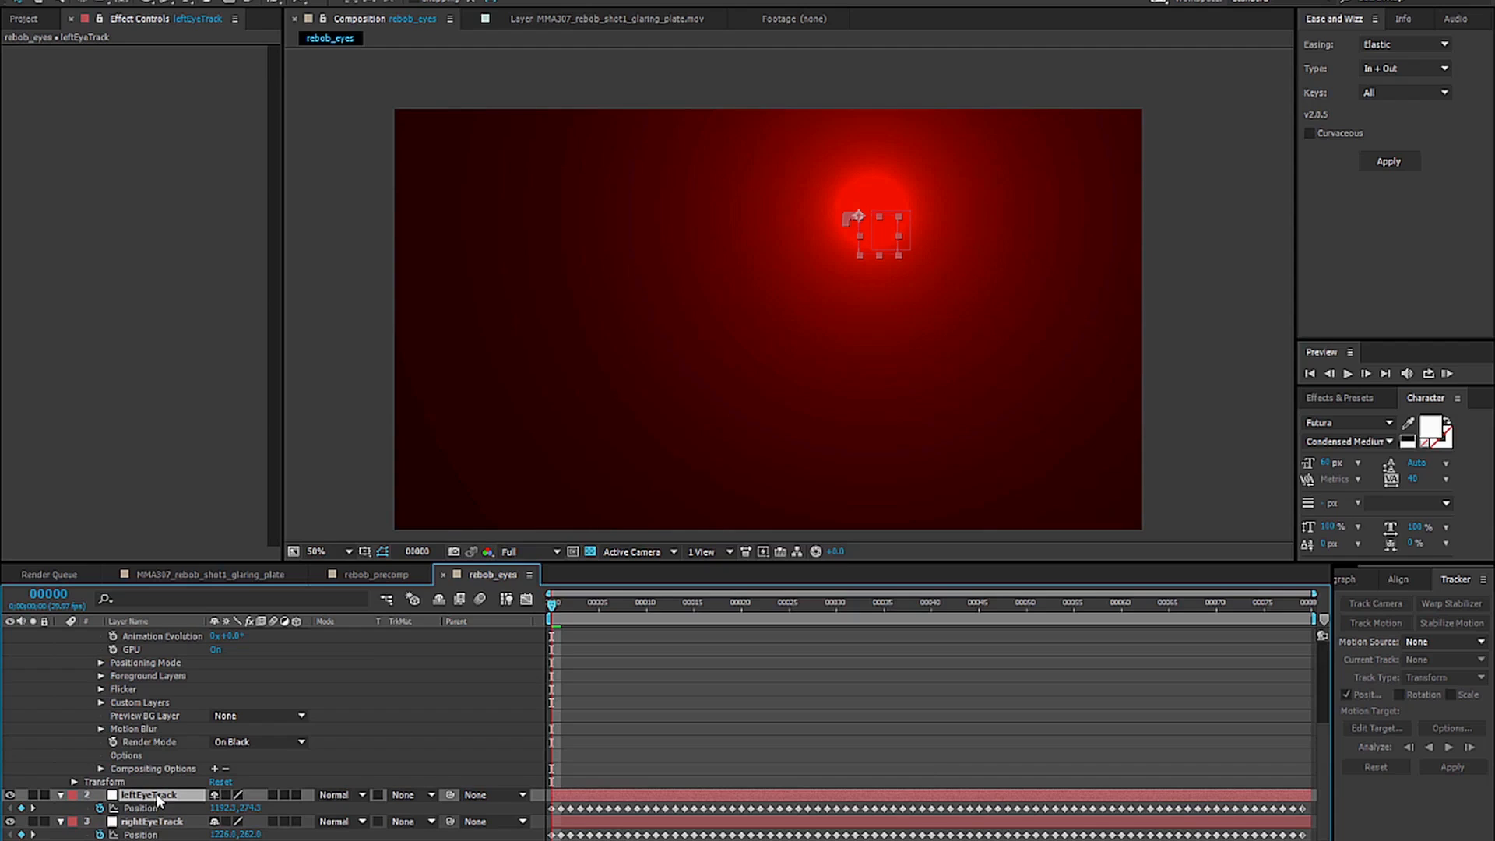
pyautogui.press('Return')
pyautogui.moveTo(138, 793); pyautogui.dragTo(40, 793)
pyautogui.write('right')
pyautogui.press('Return')
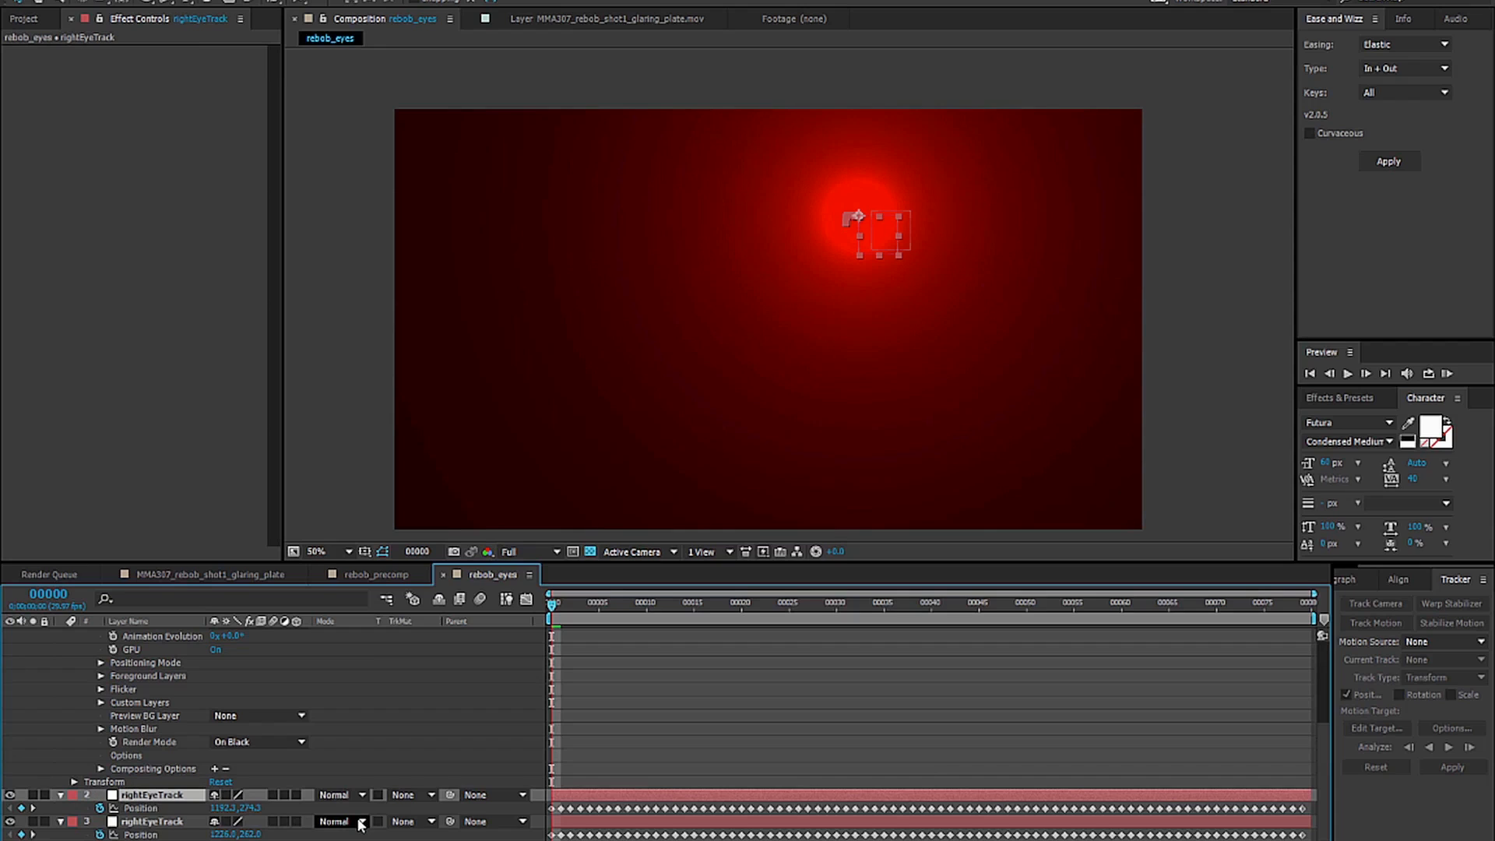
# Rename the lower eye-tracking null, layer 3, as leftEyeTrack.
pyautogui.click(147, 824)
pyautogui.press('Return')
pyautogui.moveTo(145, 822); pyautogui.dragTo(44, 814)
pyautogui.write('left')
pyautogui.press('Return')
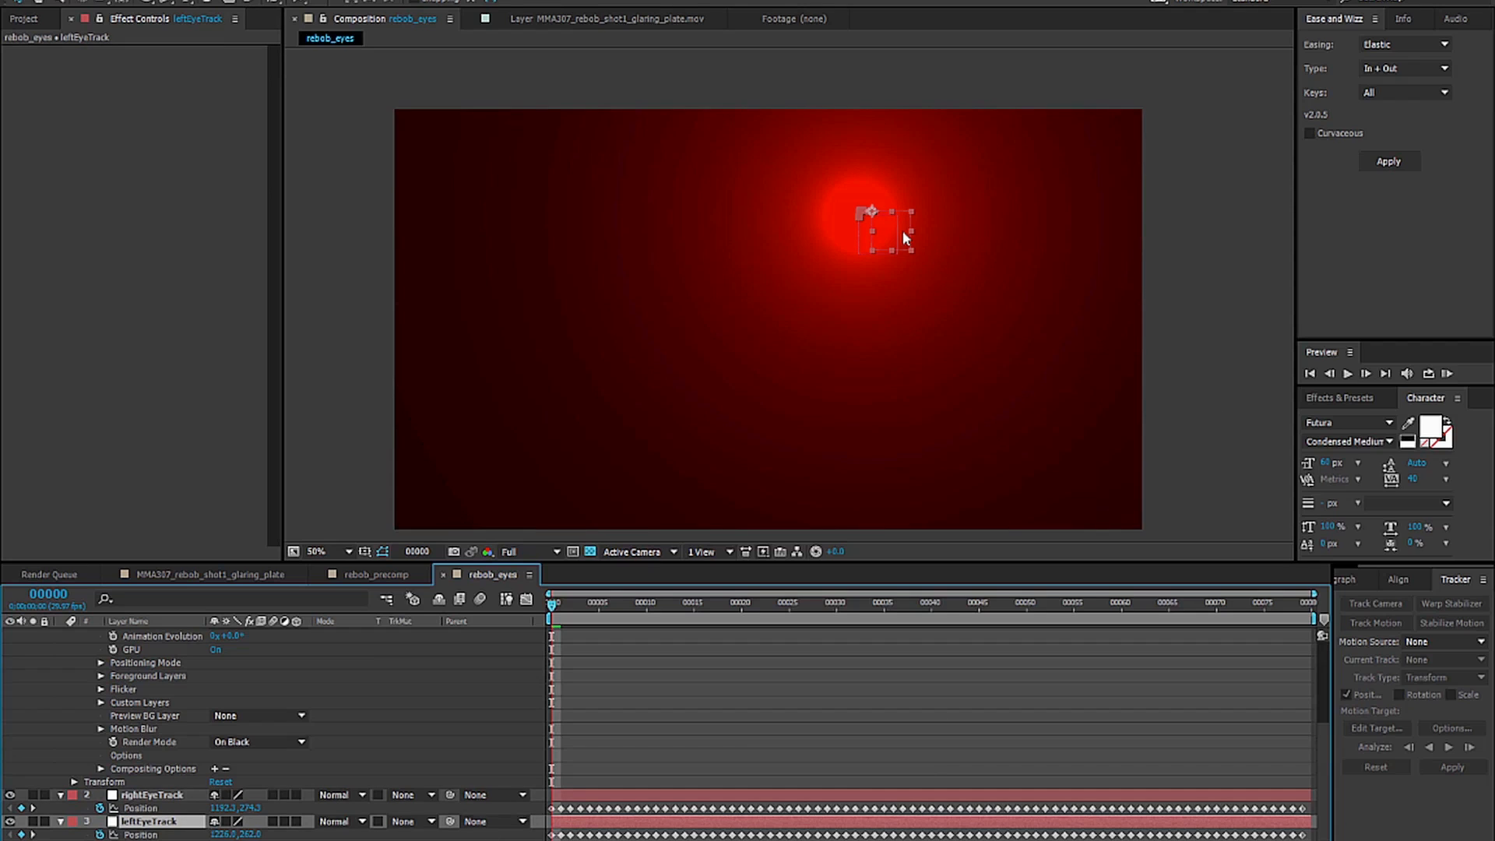
# Color-code the eye nulls by setting rightEyeTrack's label to Green and leftEyeTrack's label to Blue.
pyautogui.click(71, 797)
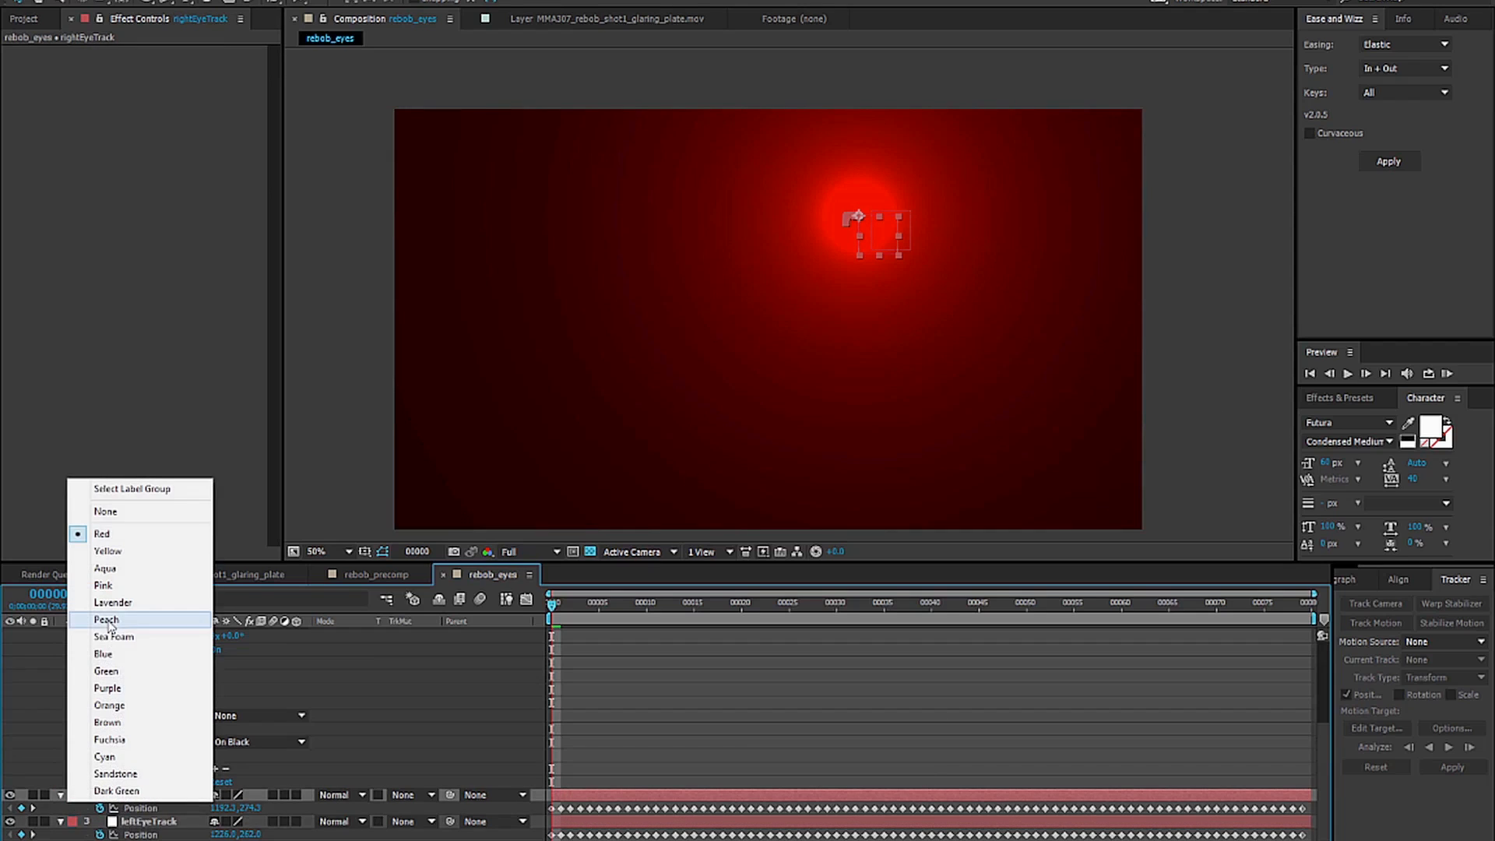
pyautogui.click(106, 670)
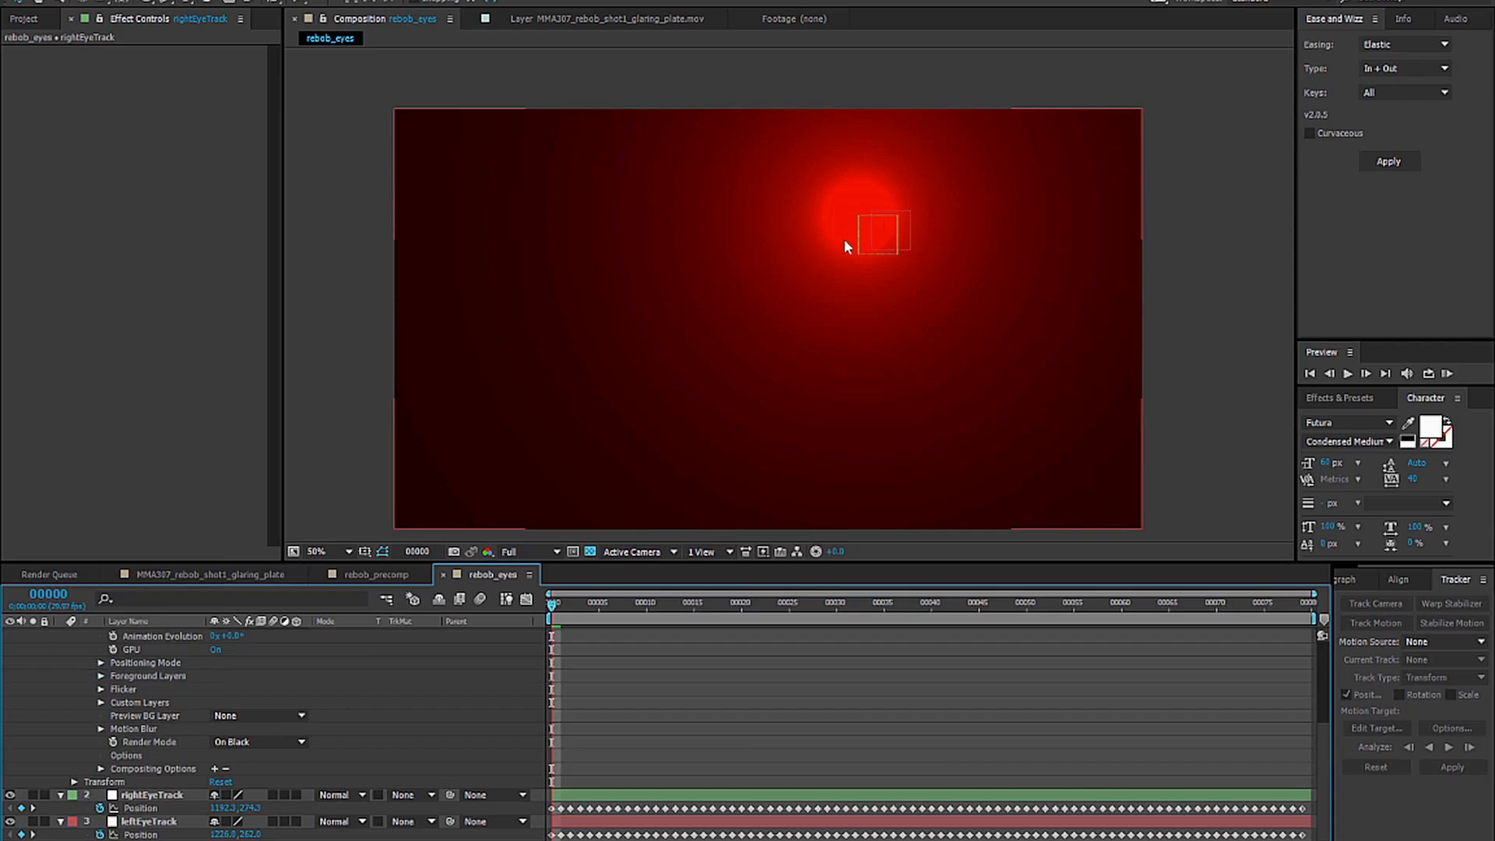
pyautogui.scroll(2, 907, 231)
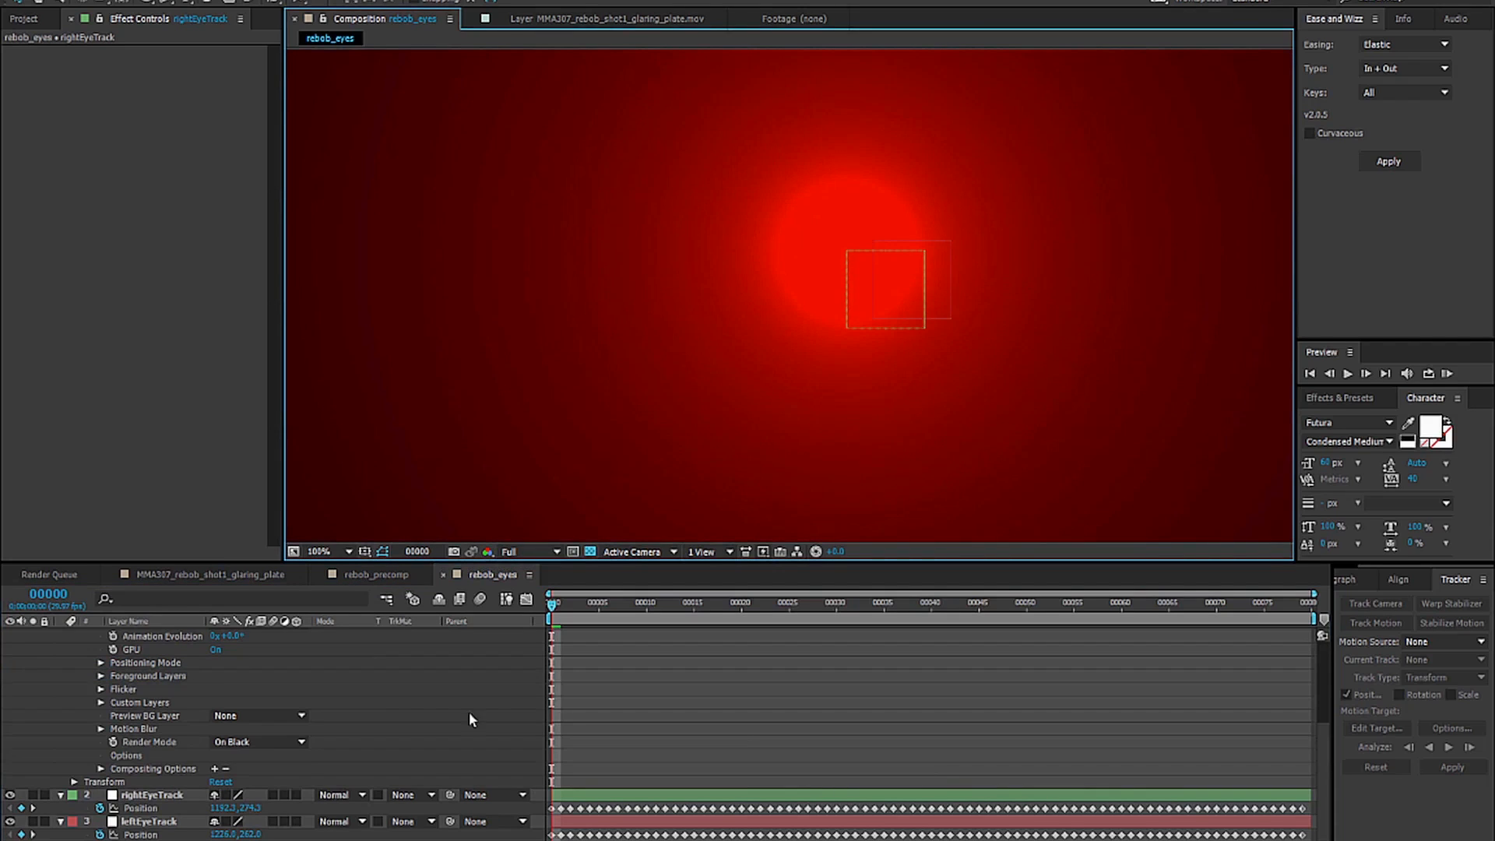
pyautogui.click(72, 822)
pyautogui.click(117, 693)
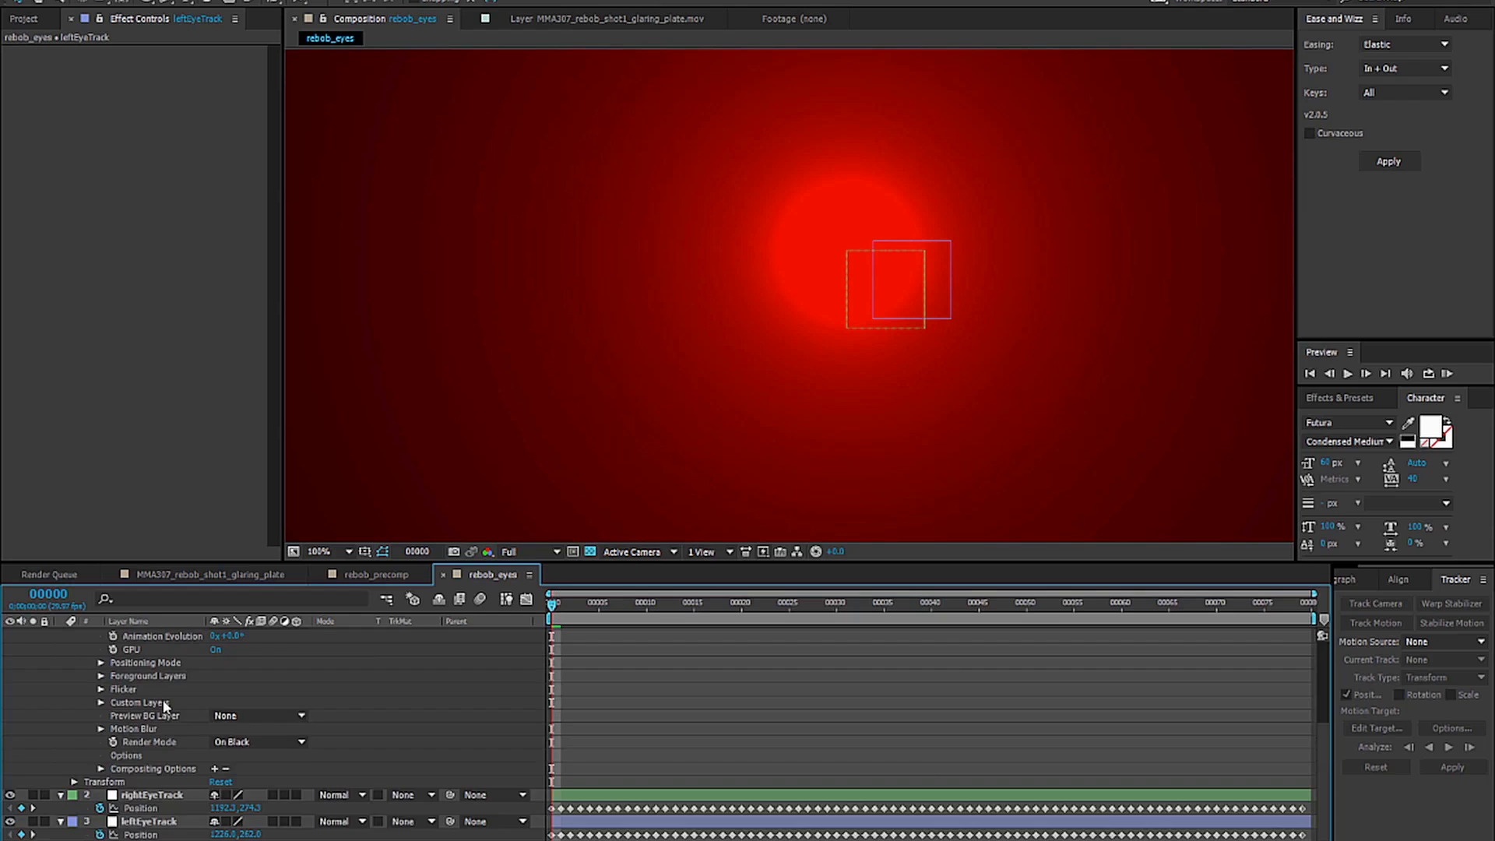
# Select the flare layer and set its Optical Flares Brightness to 80.
pyautogui.scroll(4, 164, 707)
pyautogui.click(138, 647)
pyautogui.click(141, 625)
pyautogui.click(142, 634)
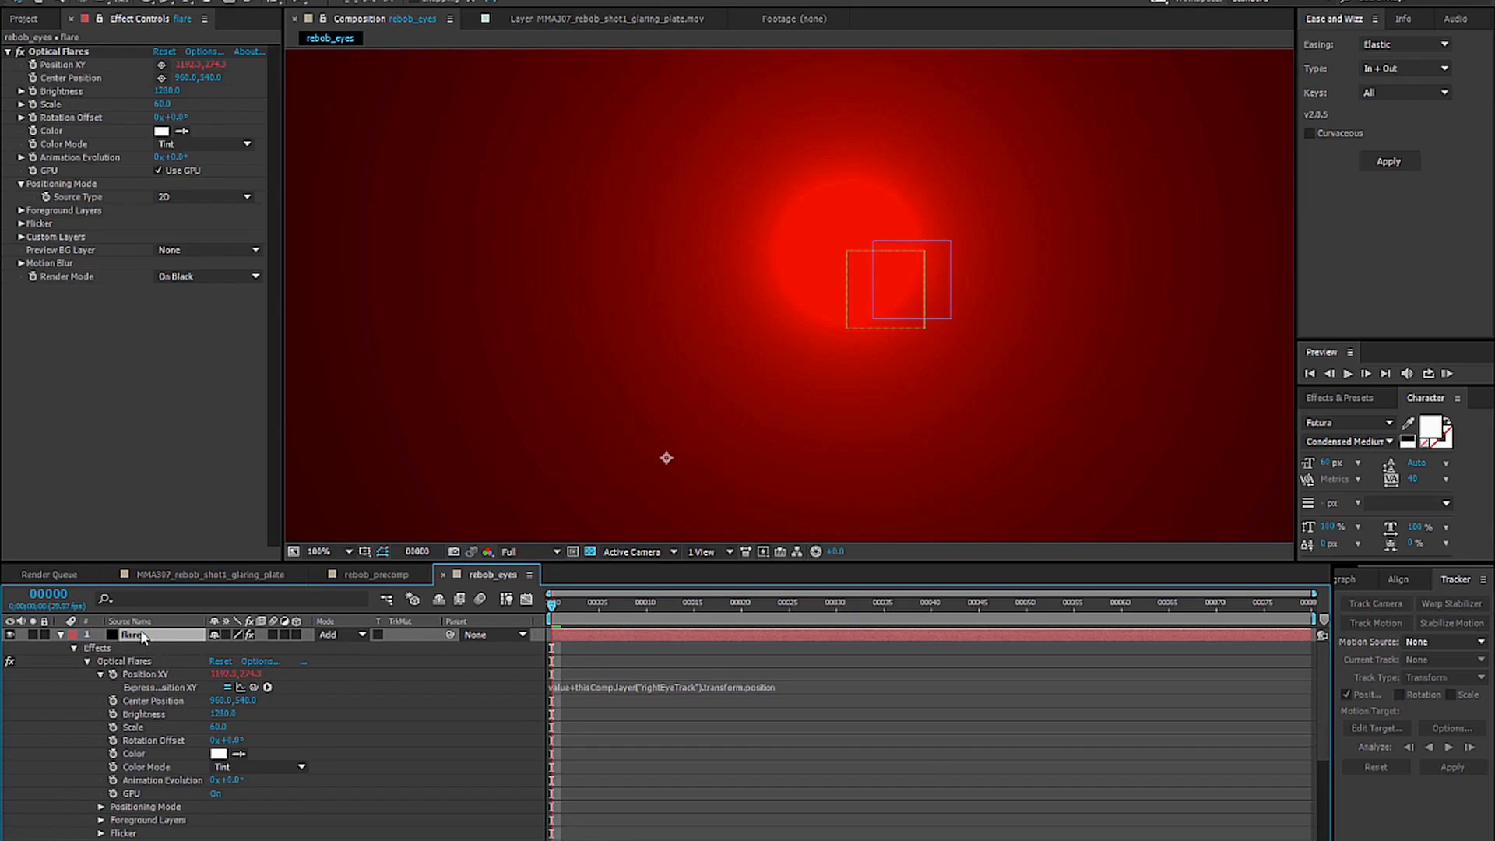
pyautogui.click(168, 92)
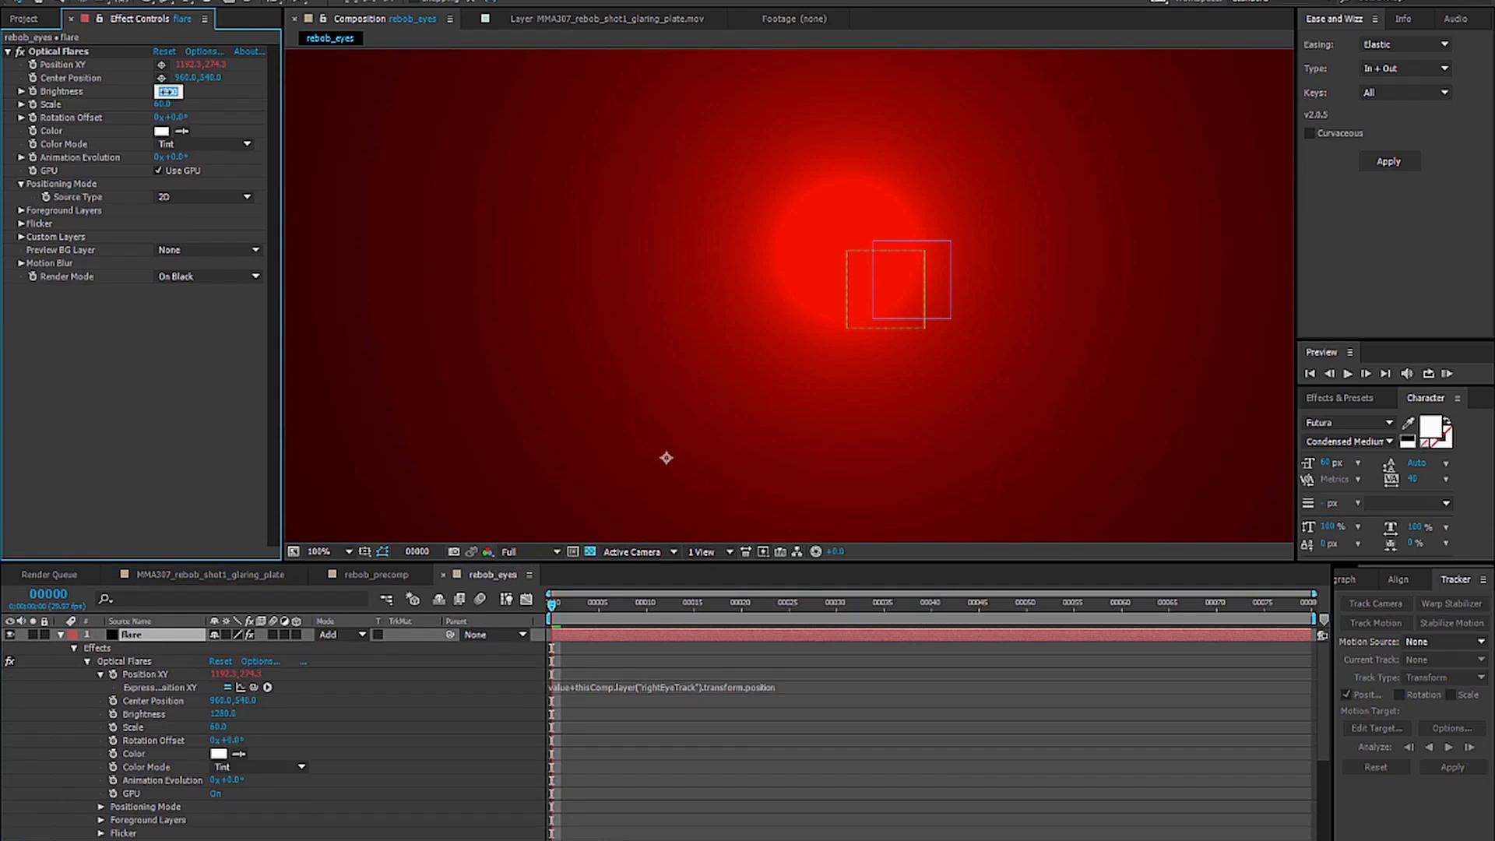
pyautogui.write('80')
pyautogui.press('Return')
pyautogui.click(939, 511)
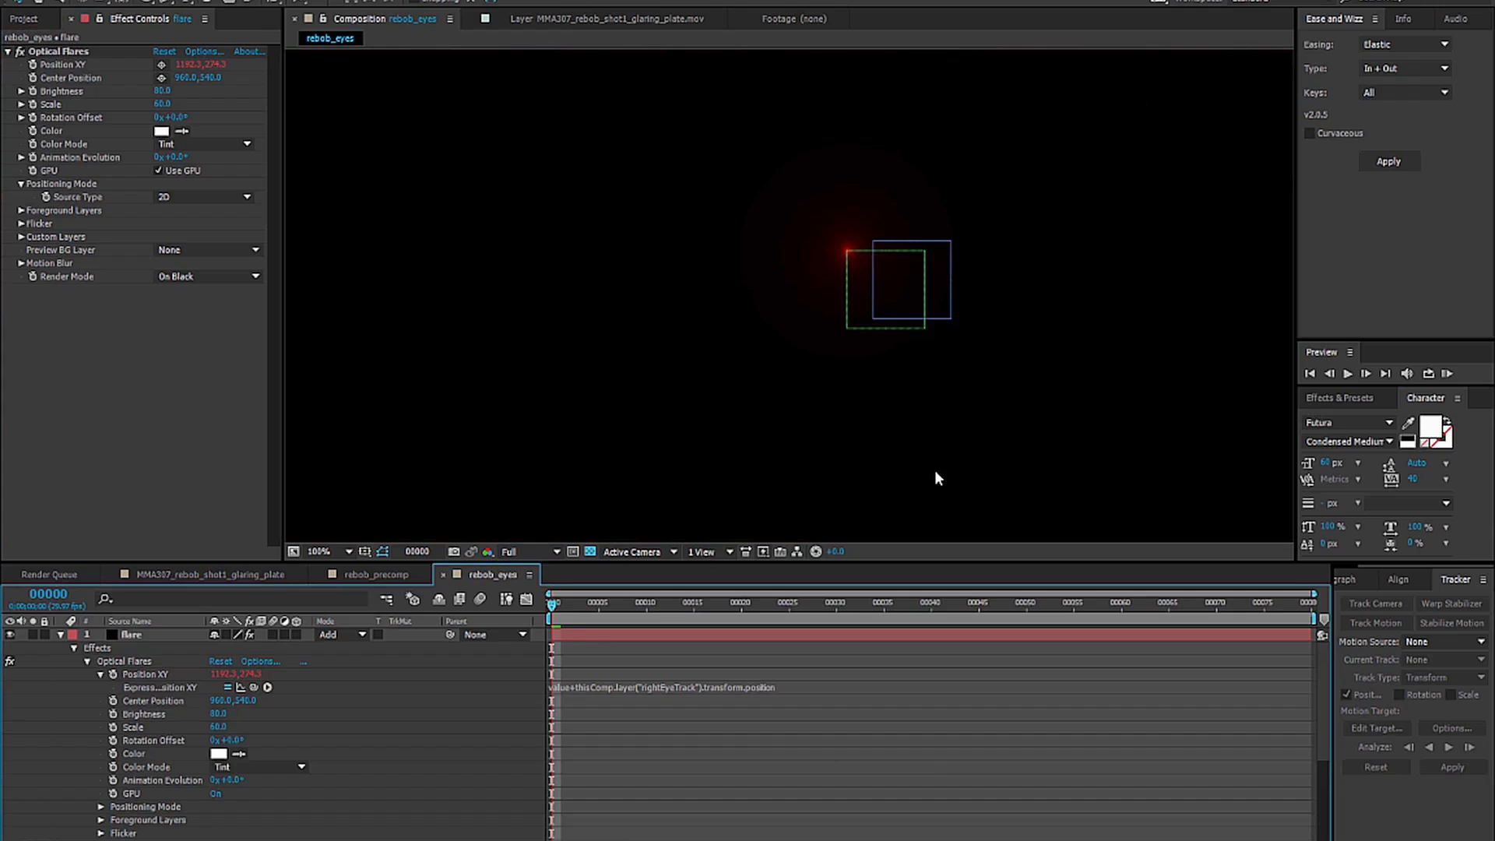
# Set the flare's Optical Flares Brightness to 100.
pyautogui.click(165, 91)
pyautogui.write('10')
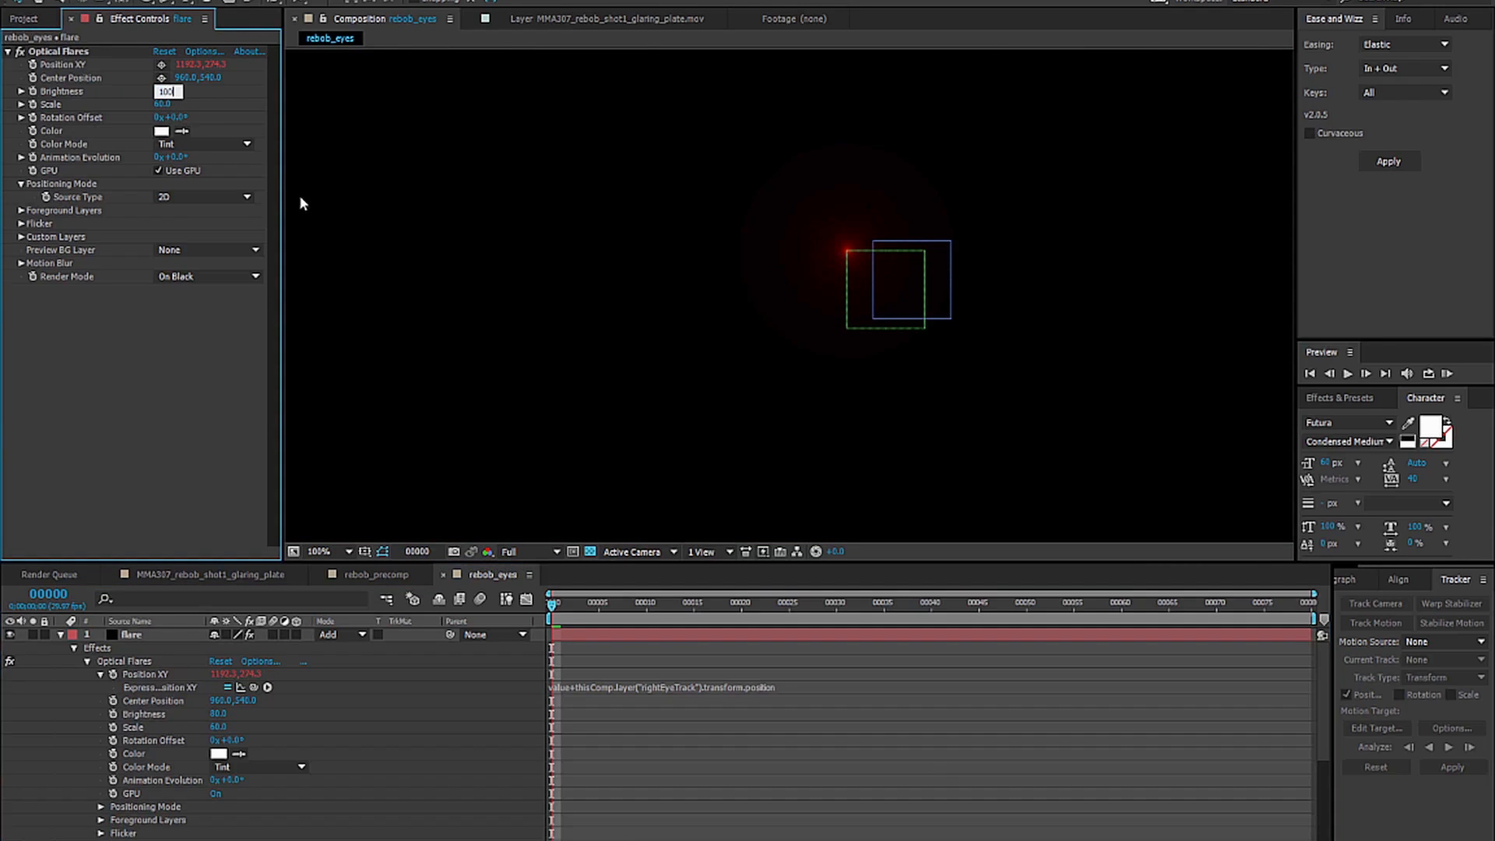
pyautogui.write('0')
pyautogui.press('Return')
pyautogui.click(827, 785)
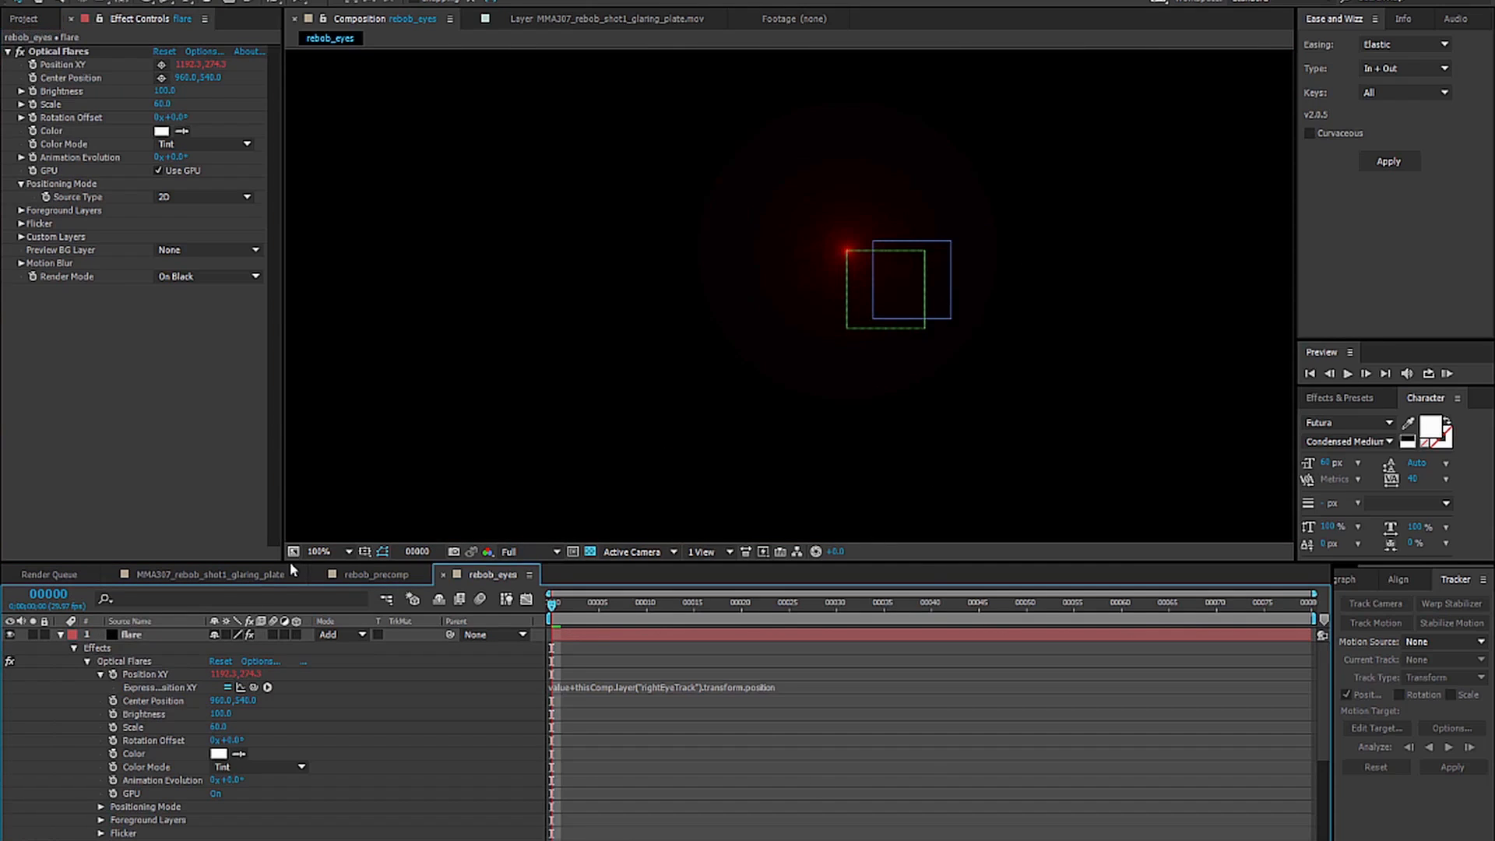
# Duplicate the flare layer and reveal the copy's modified properties, including its Position XY expression.
pyautogui.click(130, 636)
pyautogui.hotkey('ctrl', 'd')
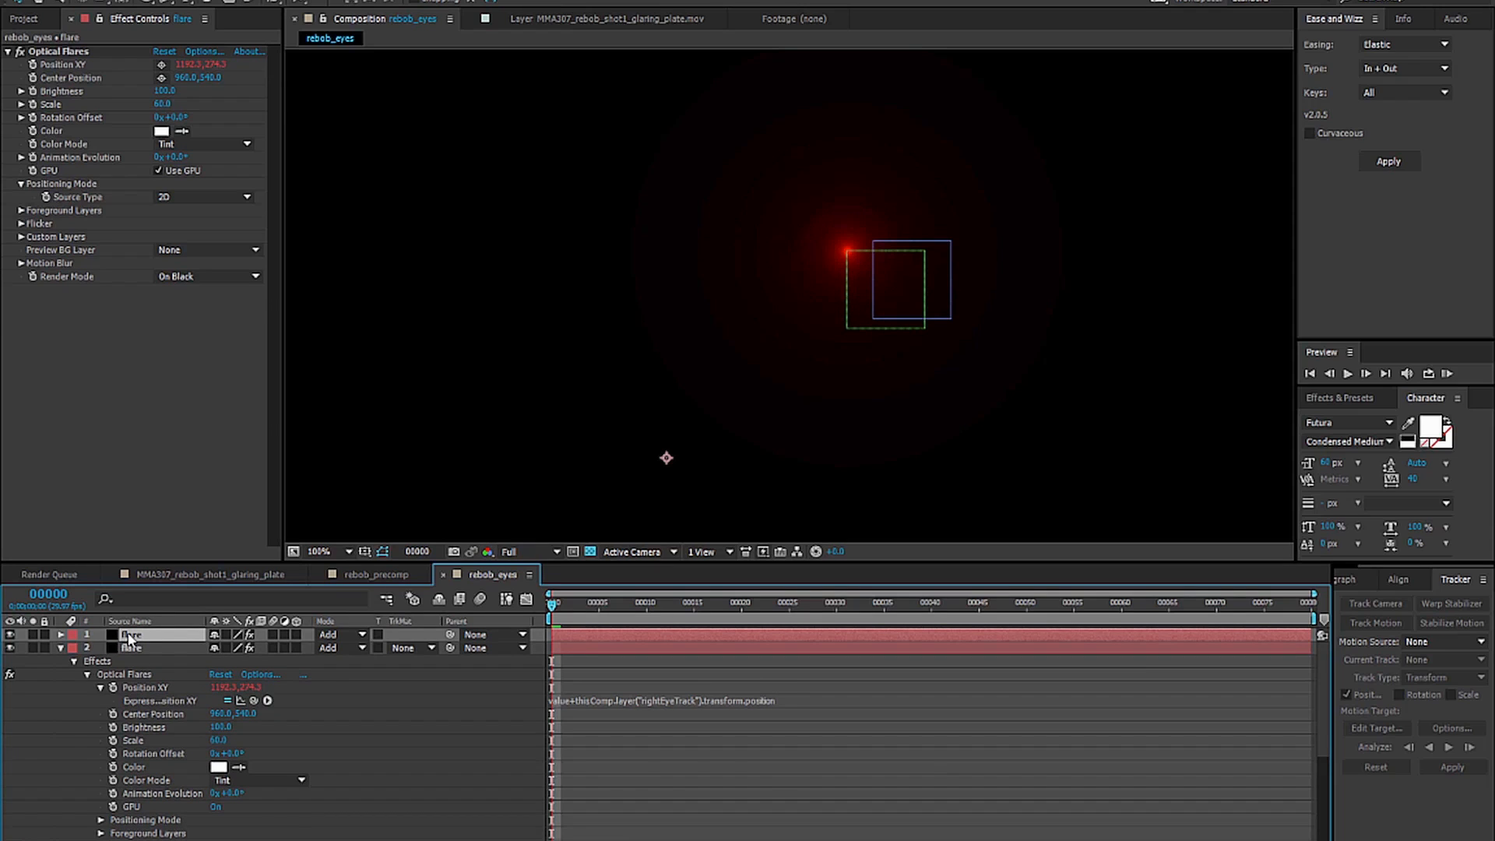
pyautogui.press('u')
pyautogui.press('u')
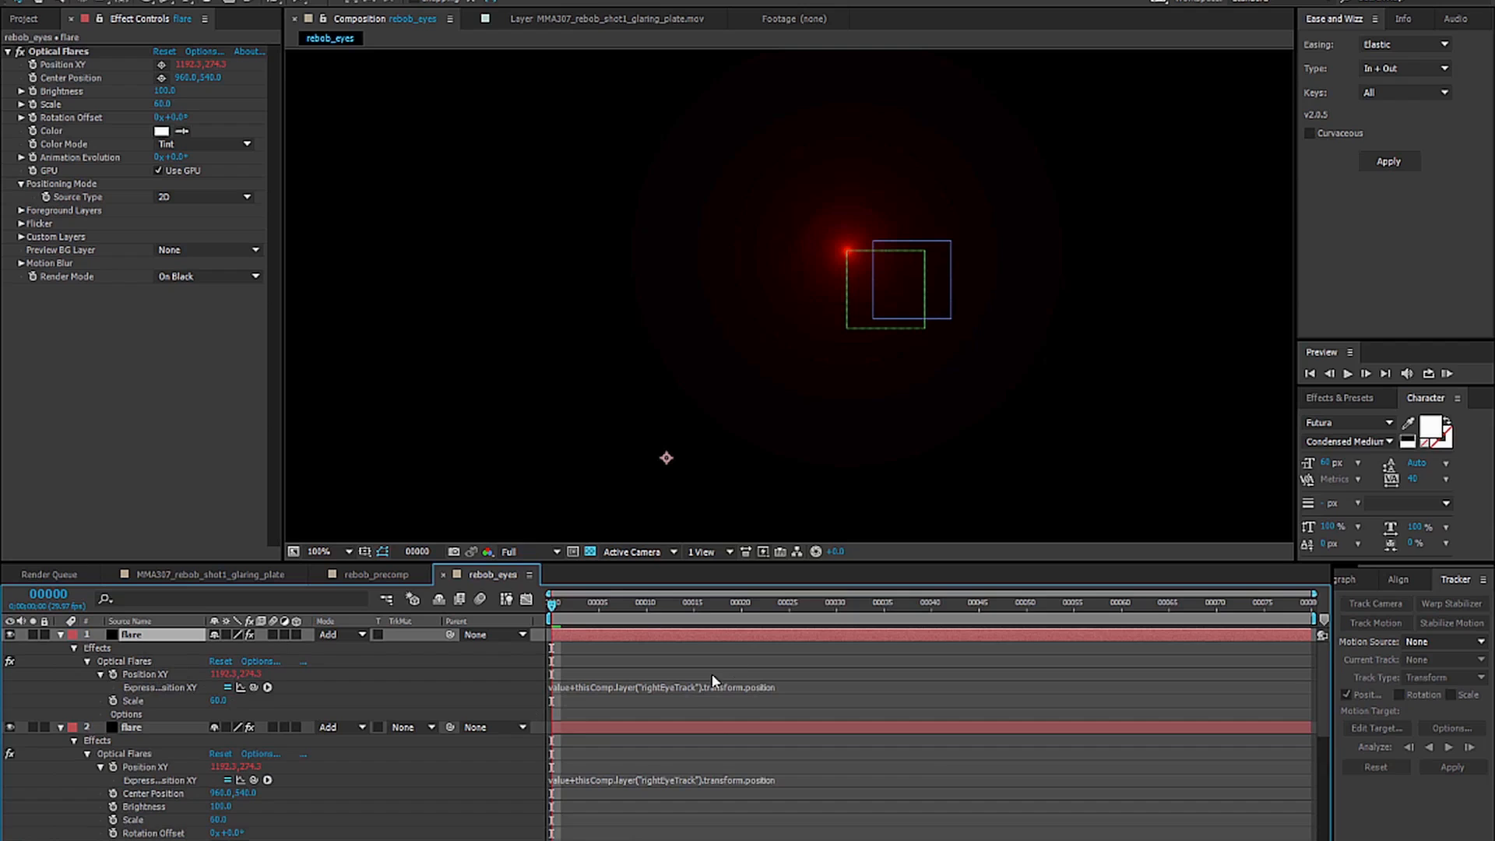
pyautogui.press('u')
pyautogui.press('u')
pyautogui.press('u')
pyautogui.press('u')
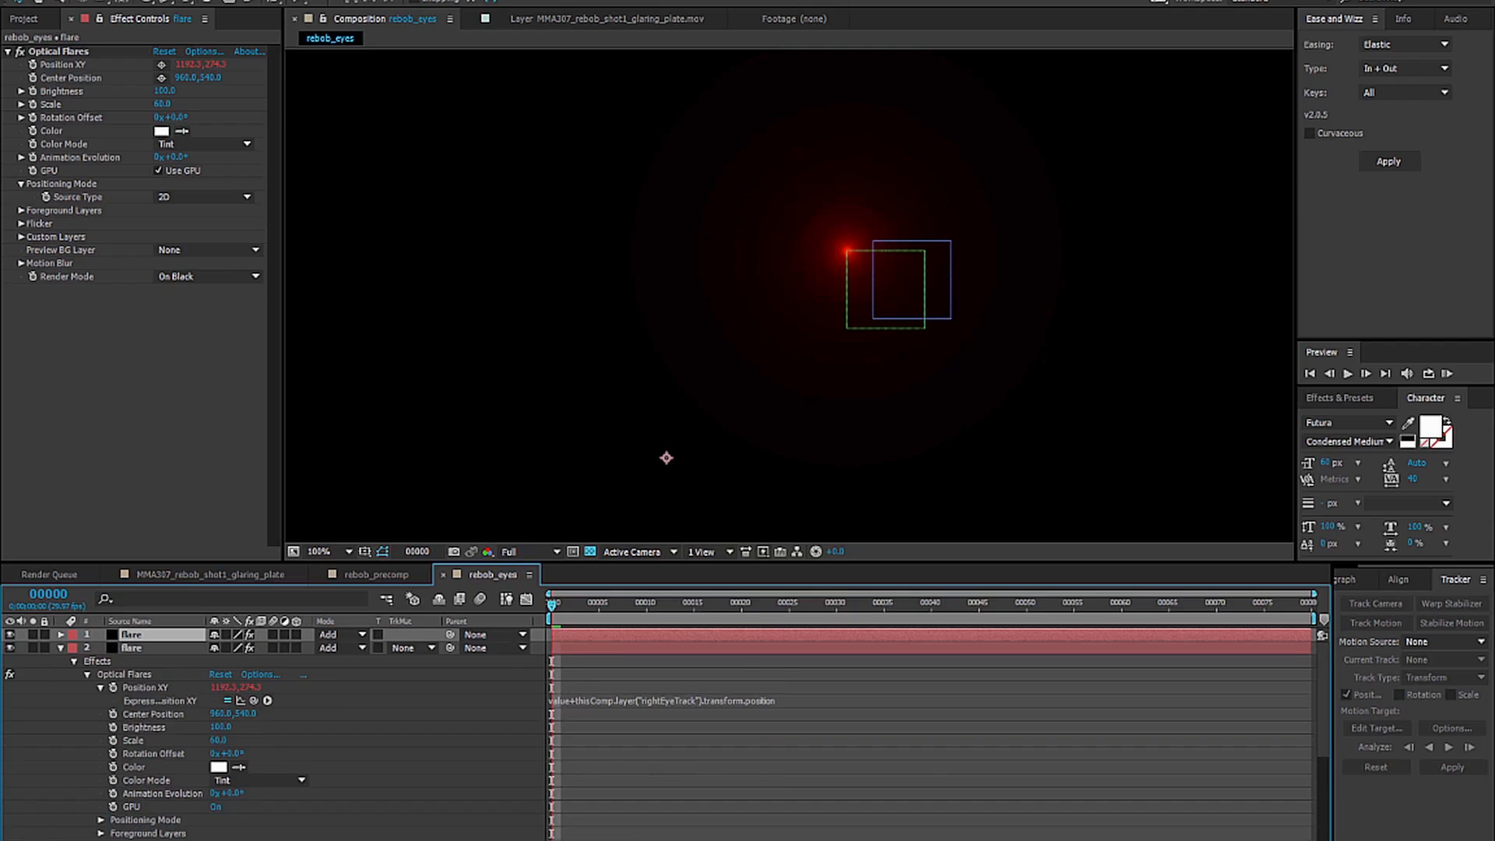
pyautogui.press('u')
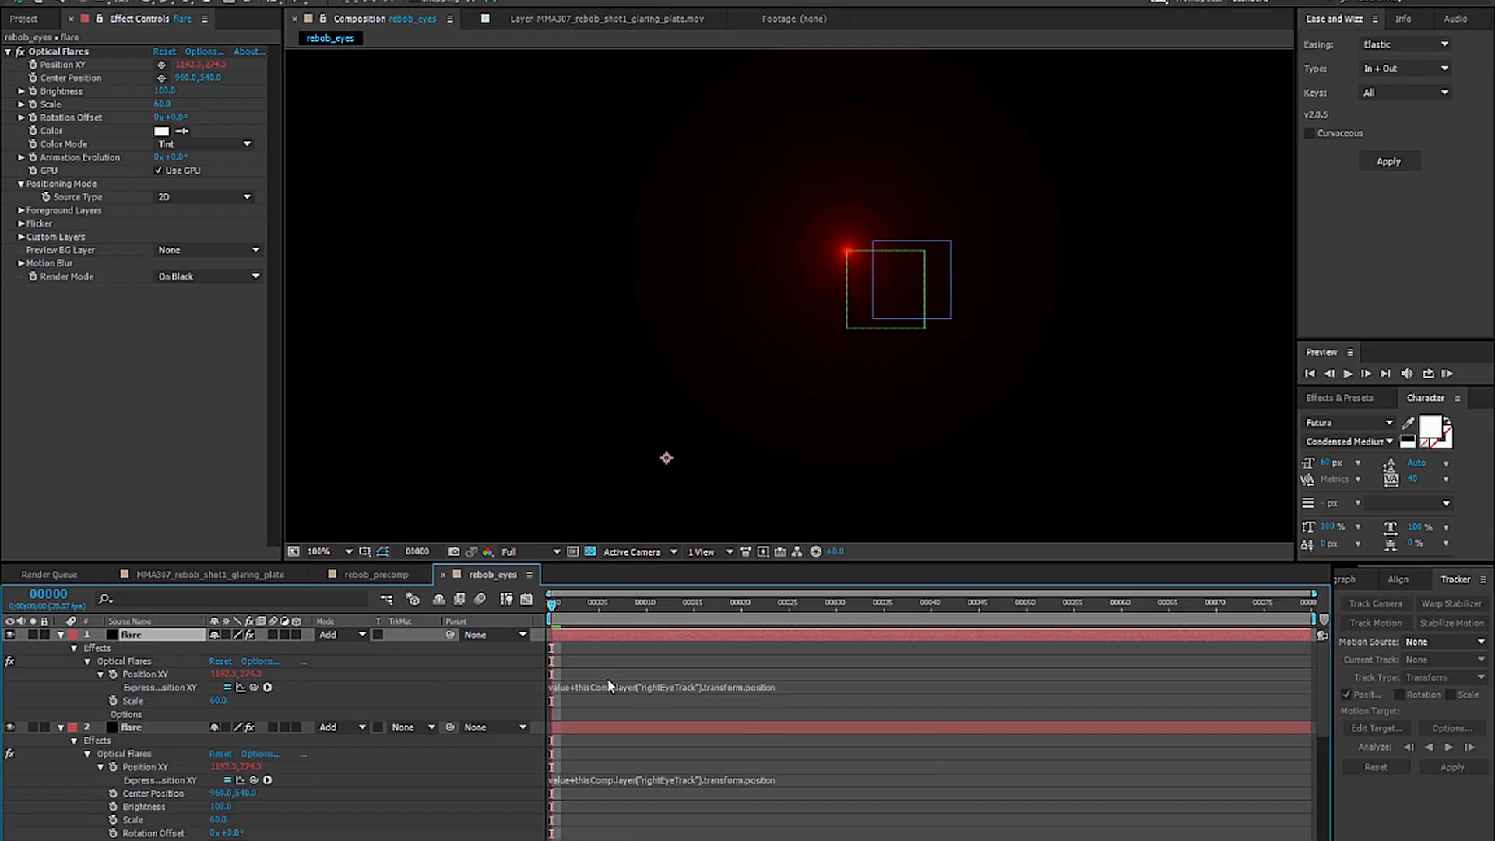
# Change the duplicate flare's Position XY expression to value+thisComp.layer("leftEyeTrack").transform.position.
pyautogui.click(813, 692)
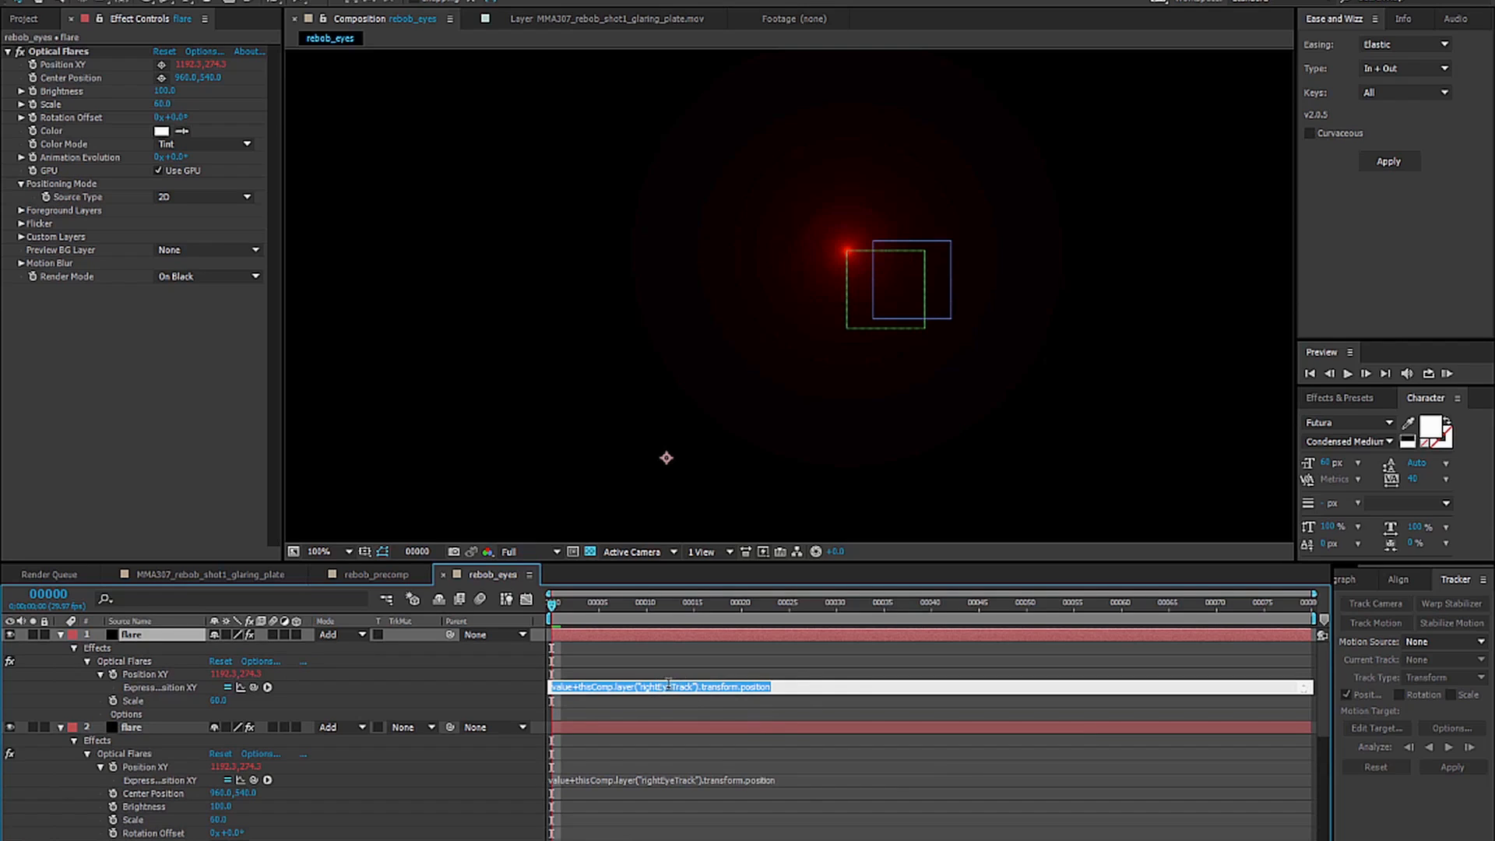
pyautogui.click(660, 686)
pyautogui.moveTo(656, 687); pyautogui.dragTo(640, 687)
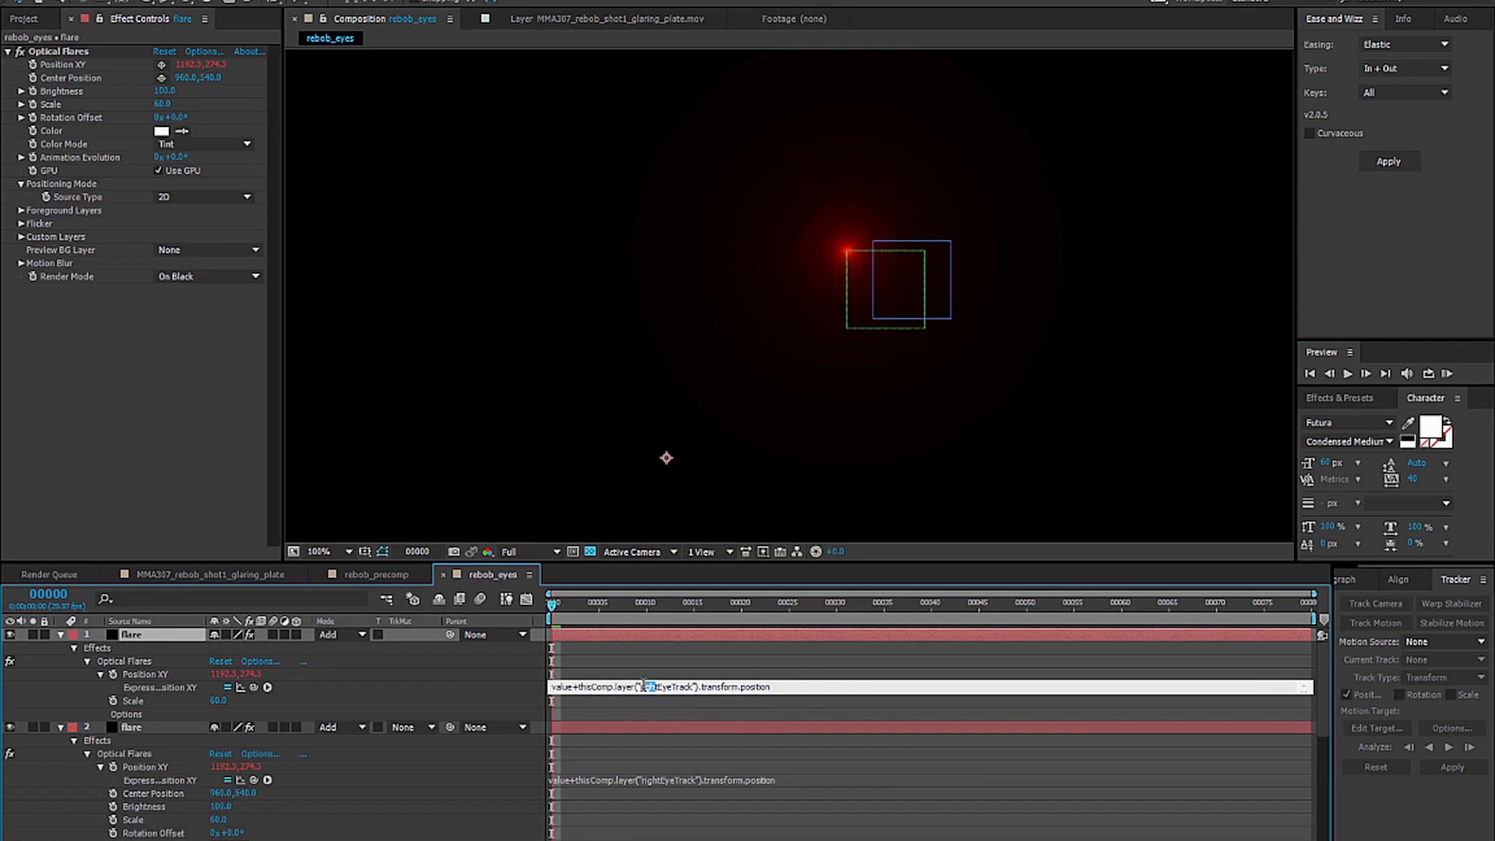
pyautogui.press('BackSpace')
pyautogui.press('Delete')
pyautogui.write('"left')
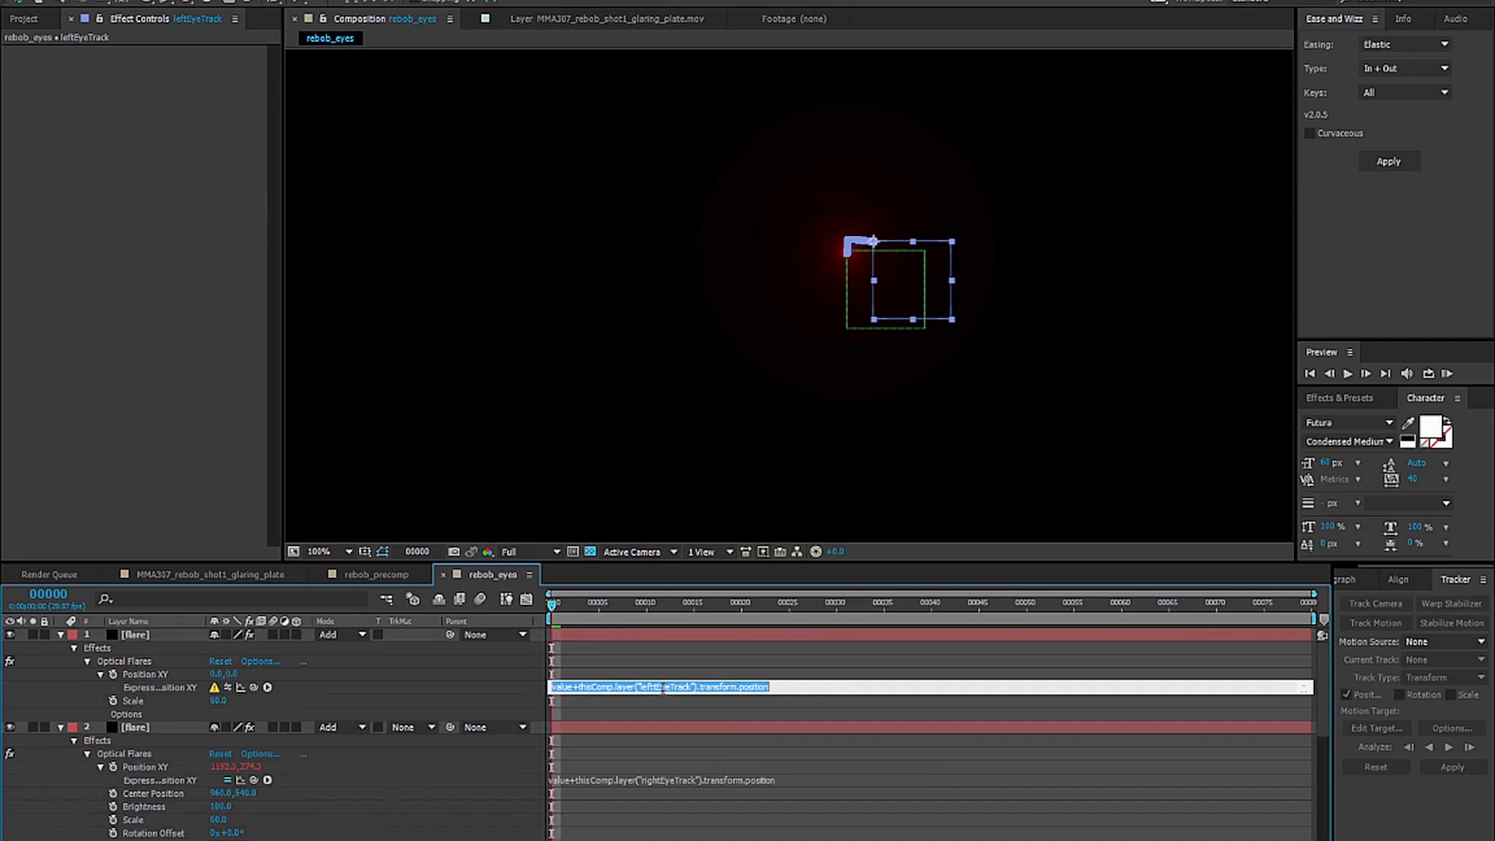
pyautogui.click(667, 687)
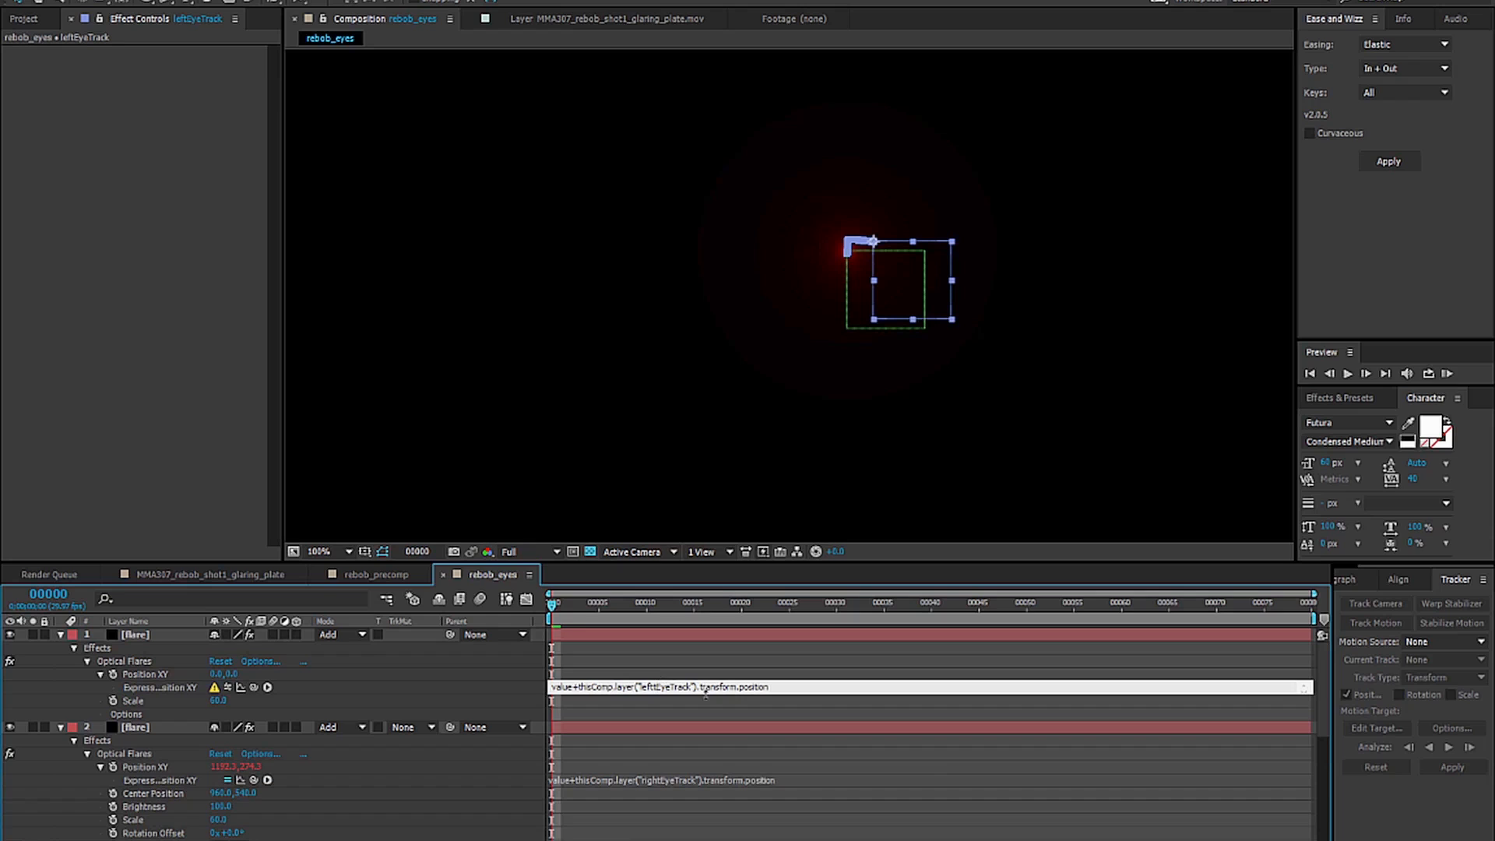
pyautogui.click(717, 659)
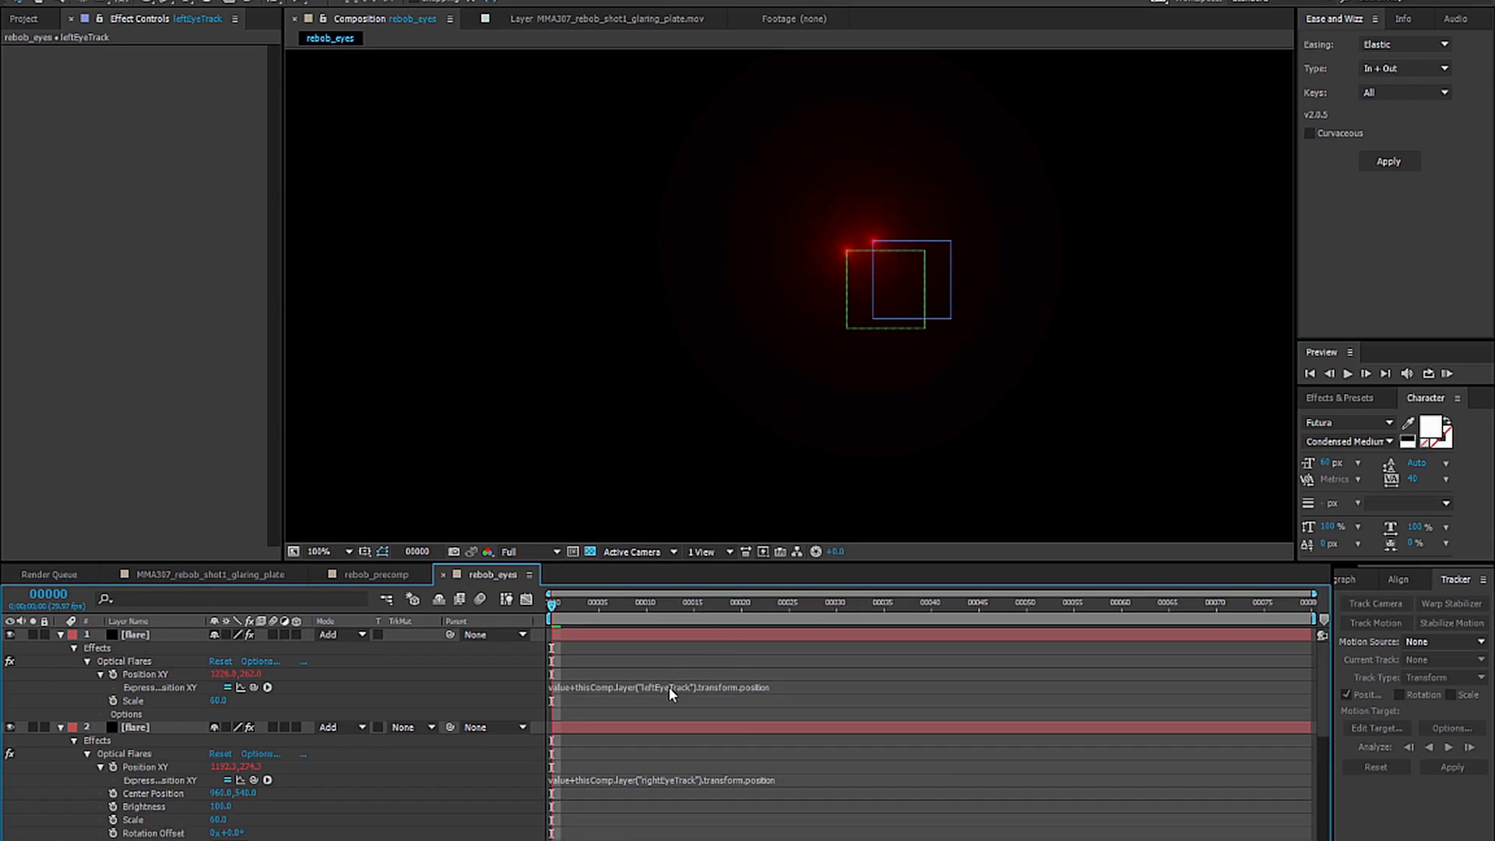
# Review the leftEyeTrack reference in the duplicate flare's expression and collapse the properties of all layers in rebob_eyes.
pyautogui.click(674, 688)
pyautogui.moveTo(580, 688); pyautogui.dragTo(989, 689)
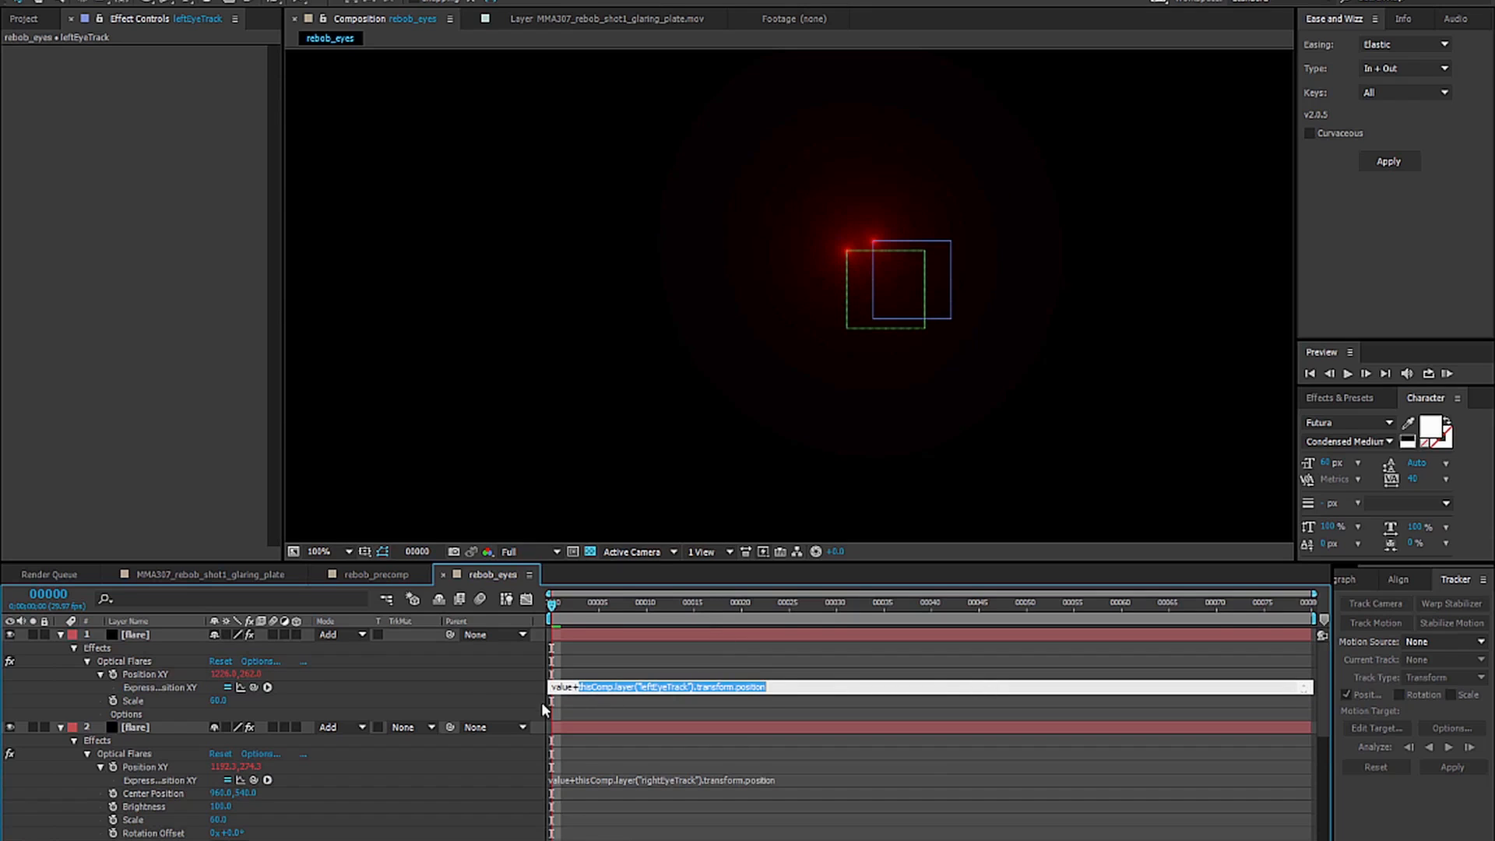
pyautogui.moveTo(451, 635); pyautogui.dragTo(140, 835)
pyautogui.press('space')
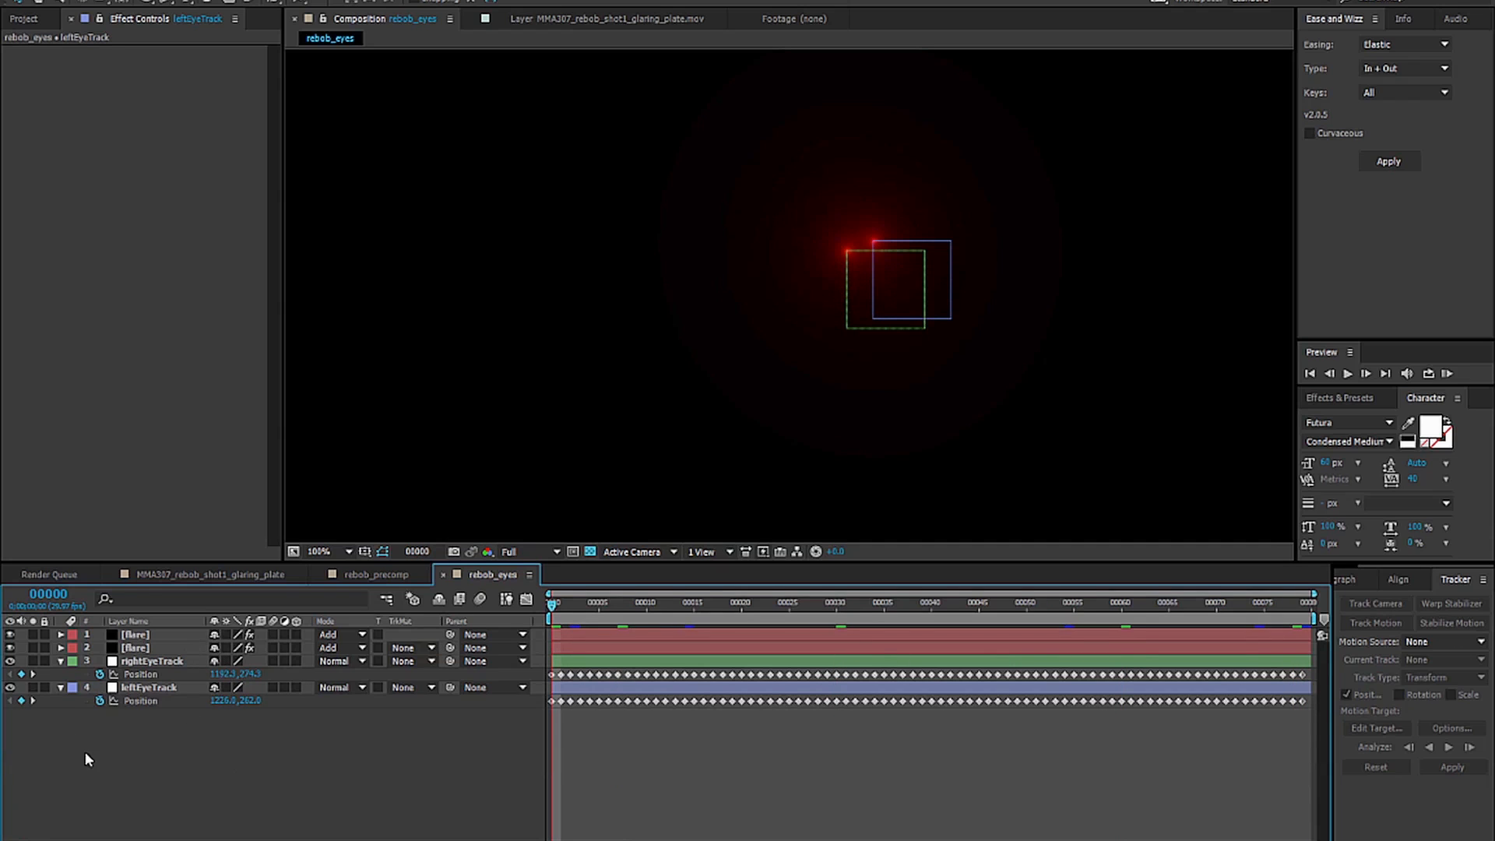
pyautogui.click(62, 662)
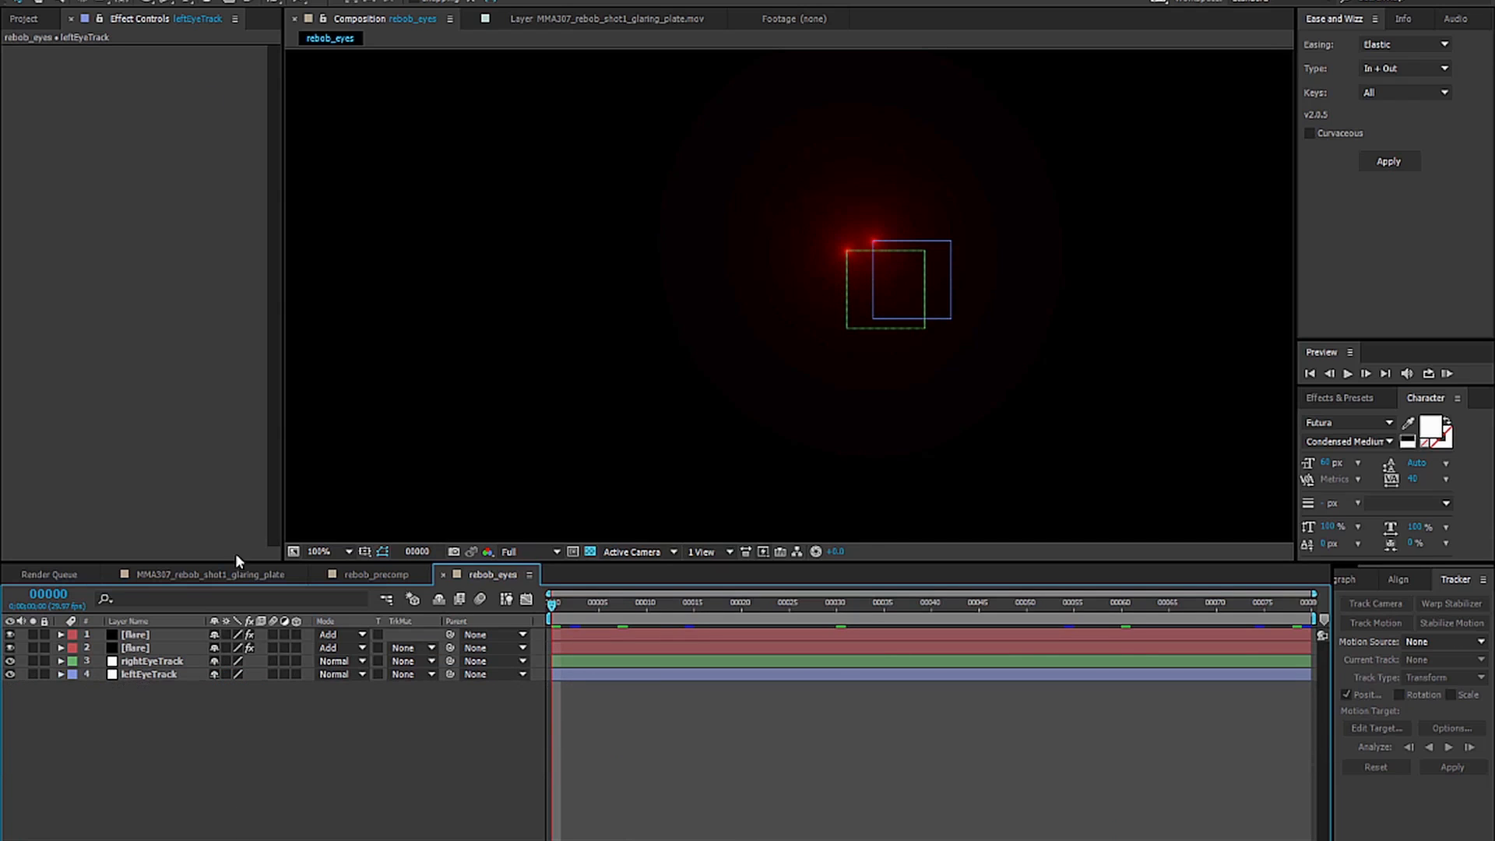
# Switch to the MMA307_rebob_shot1_glaring_plate comp, go to frame 60, and select rebob_precomp to inspect the creature's eyes.
pyautogui.click(31, 20)
pyautogui.click(180, 577)
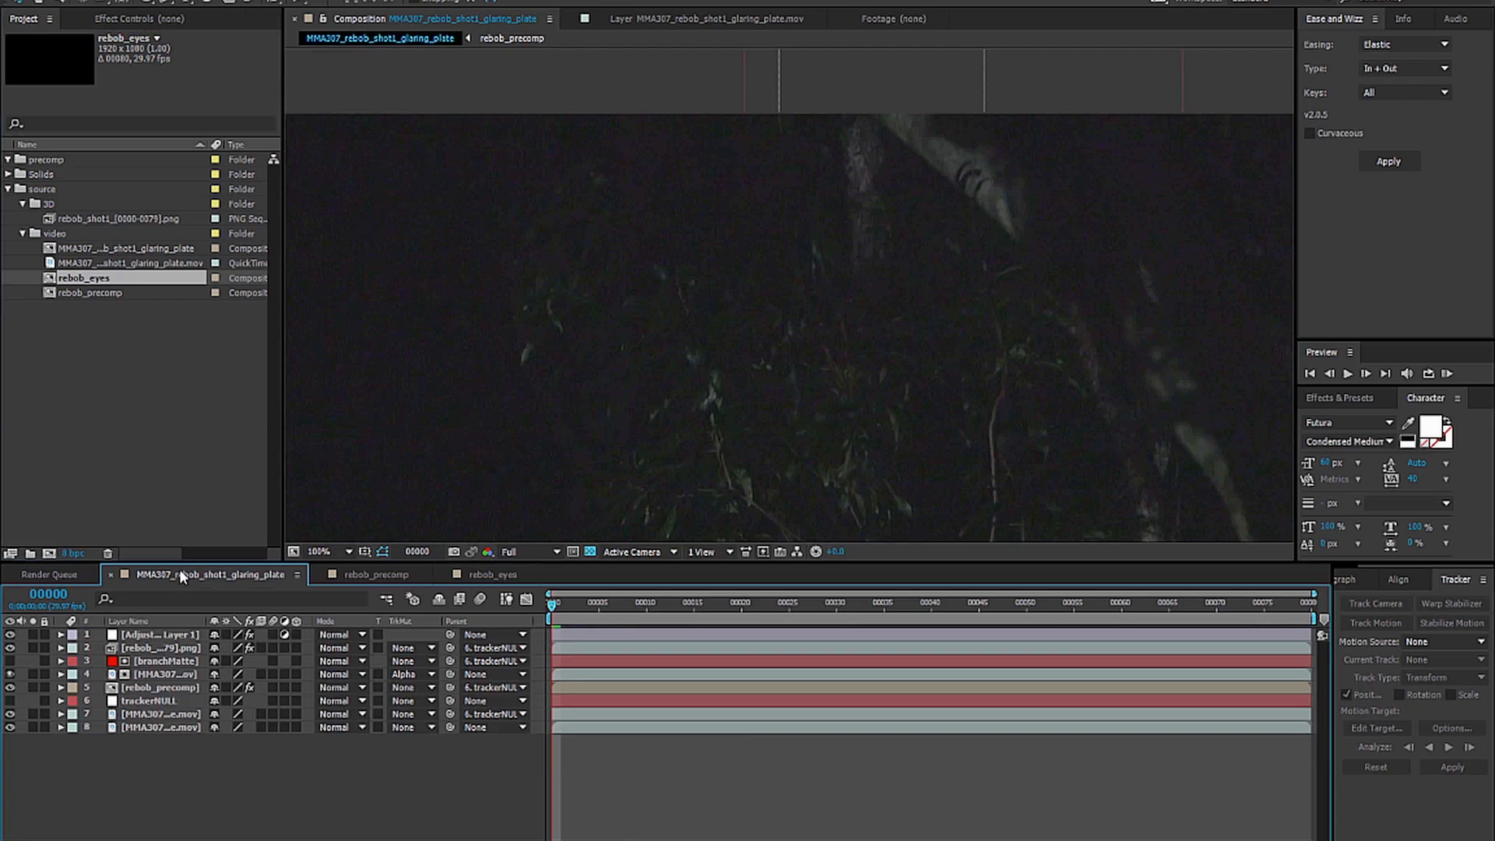
pyautogui.click(1122, 605)
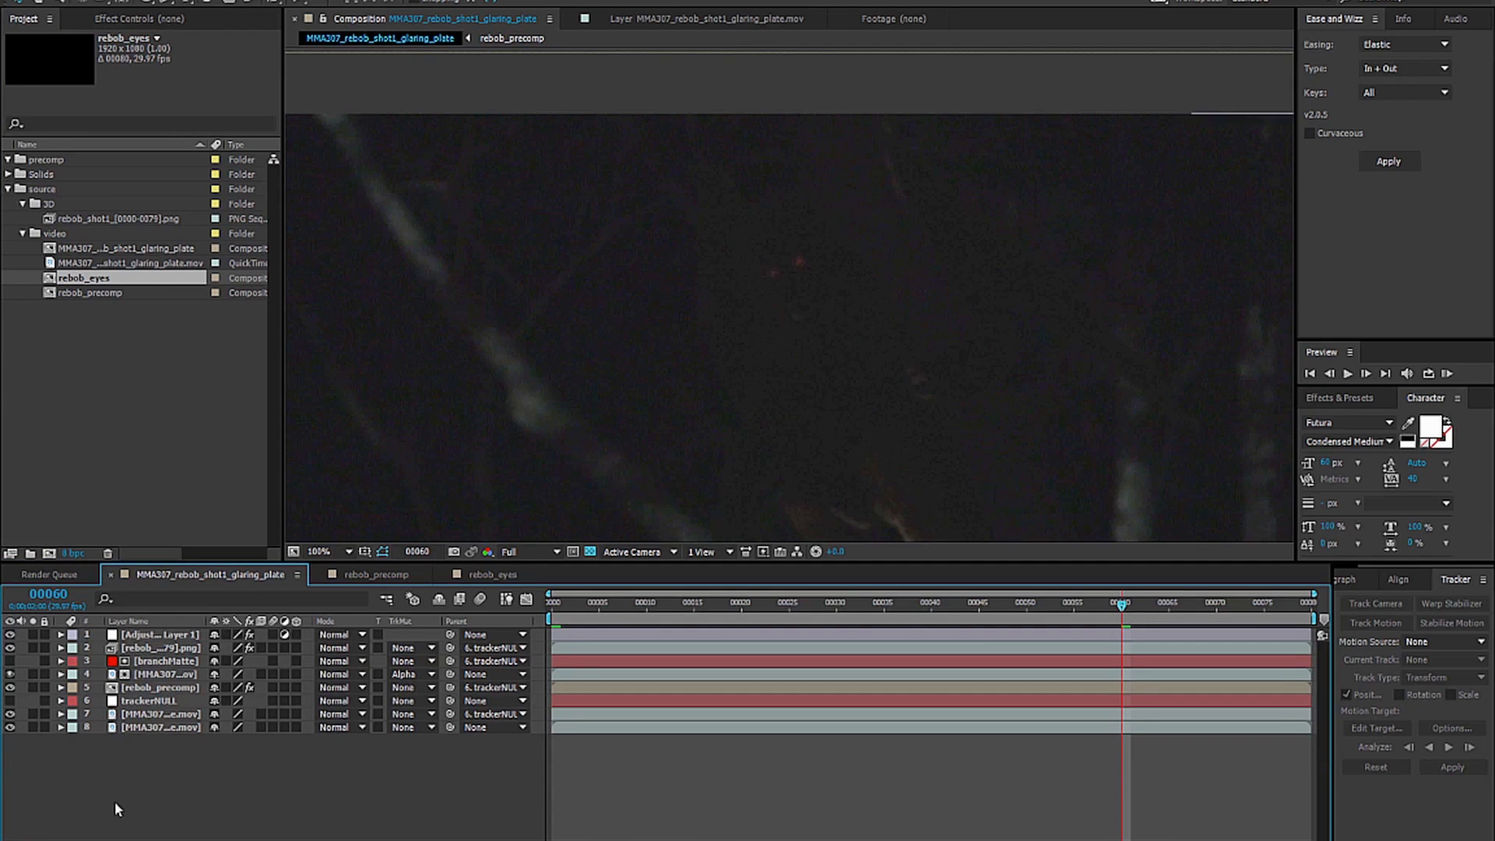
pyautogui.click(138, 689)
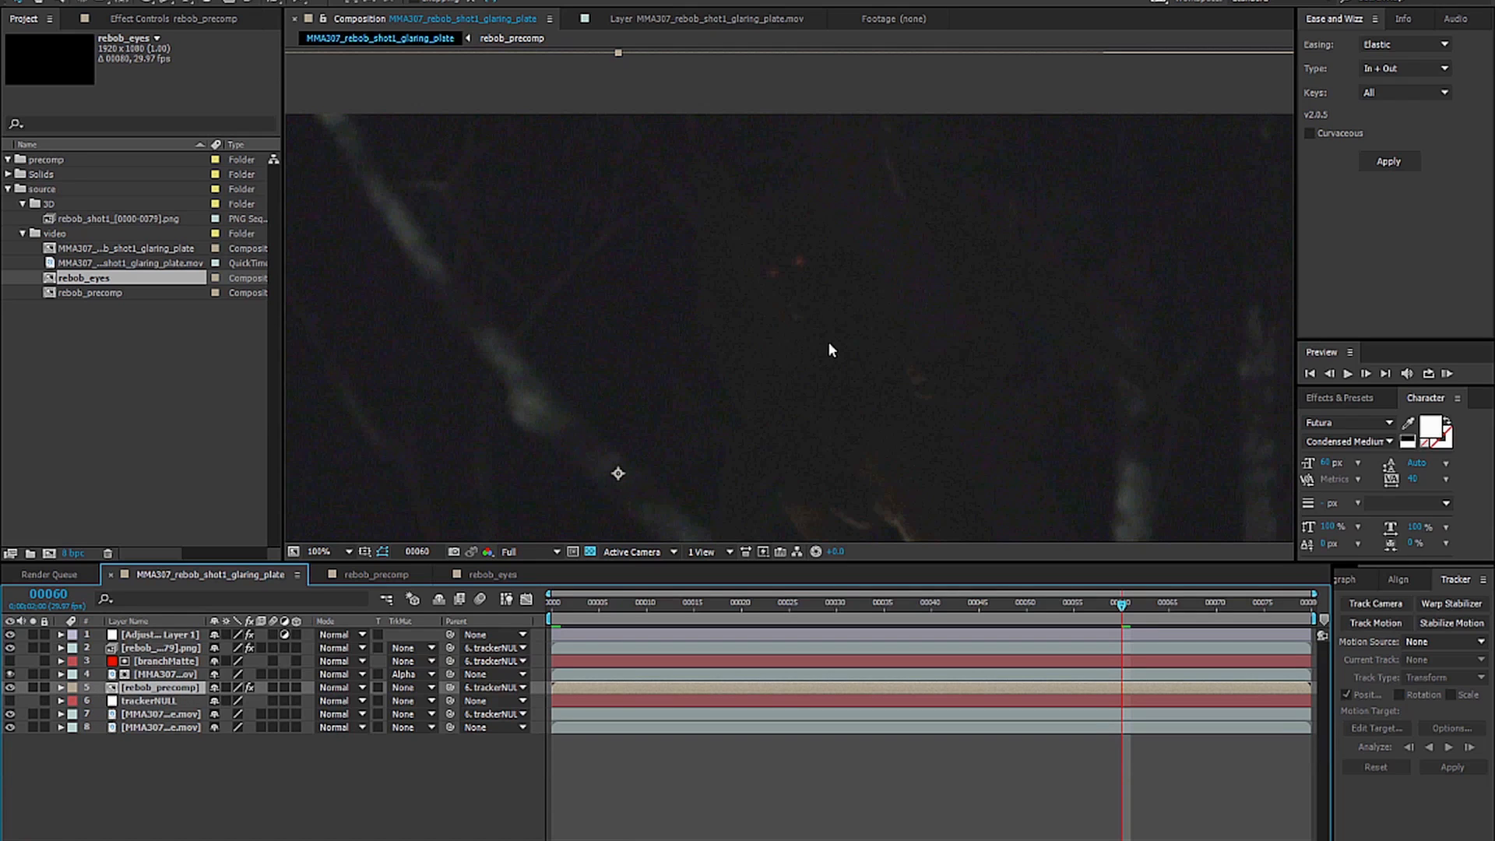
pyautogui.press(',')
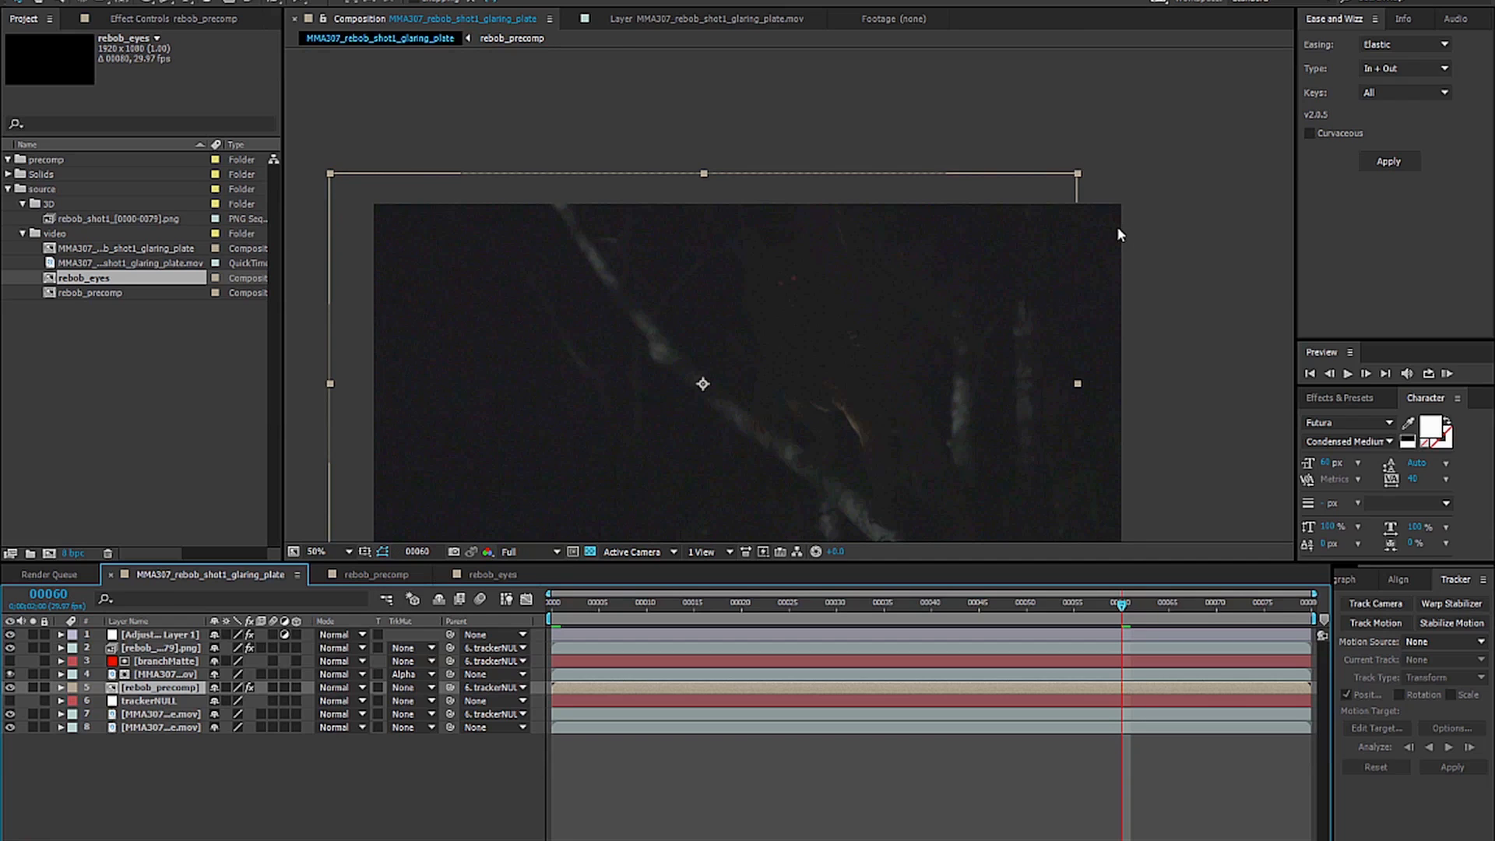
pyautogui.press('.')
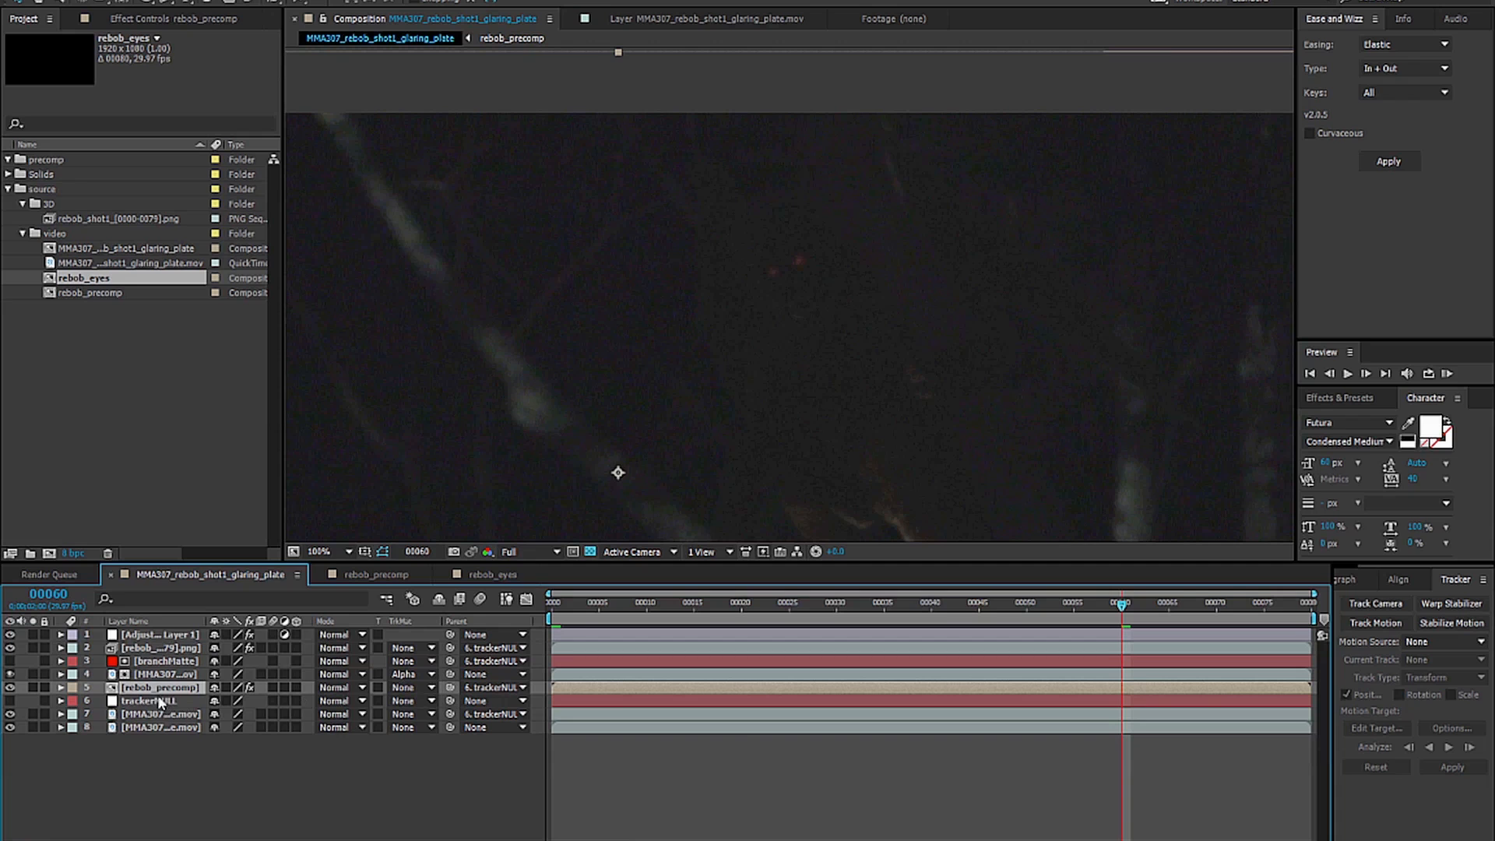
pyautogui.moveTo(860, 336); pyautogui.dragTo(860, 427)
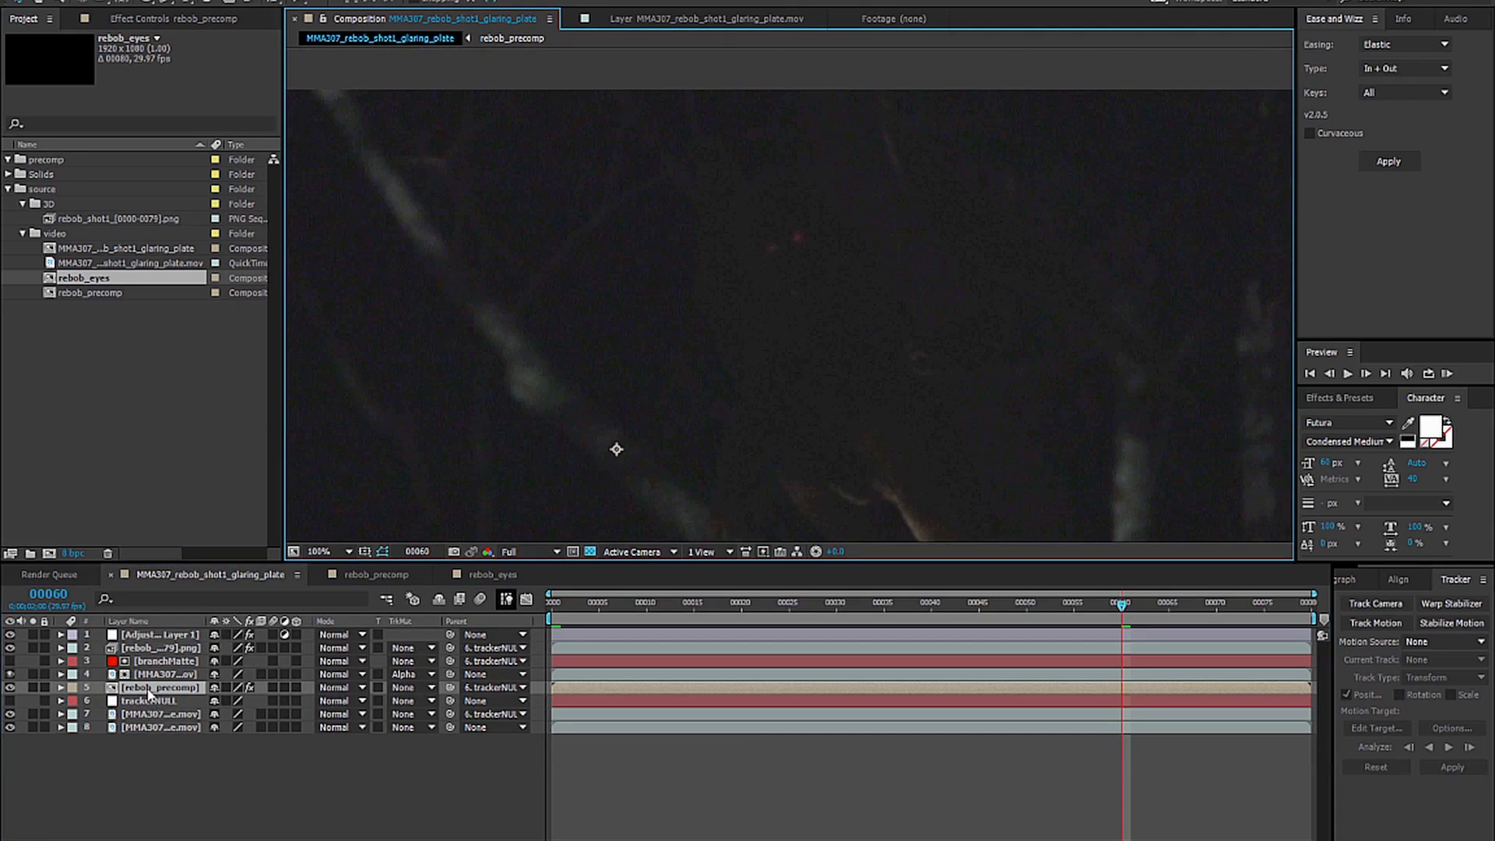
# Replace a duplicate of the rebob_precomp layer with the rebob_eyes comp and set its blending mode to Add.
pyautogui.hotkey('ctrl', 'd')
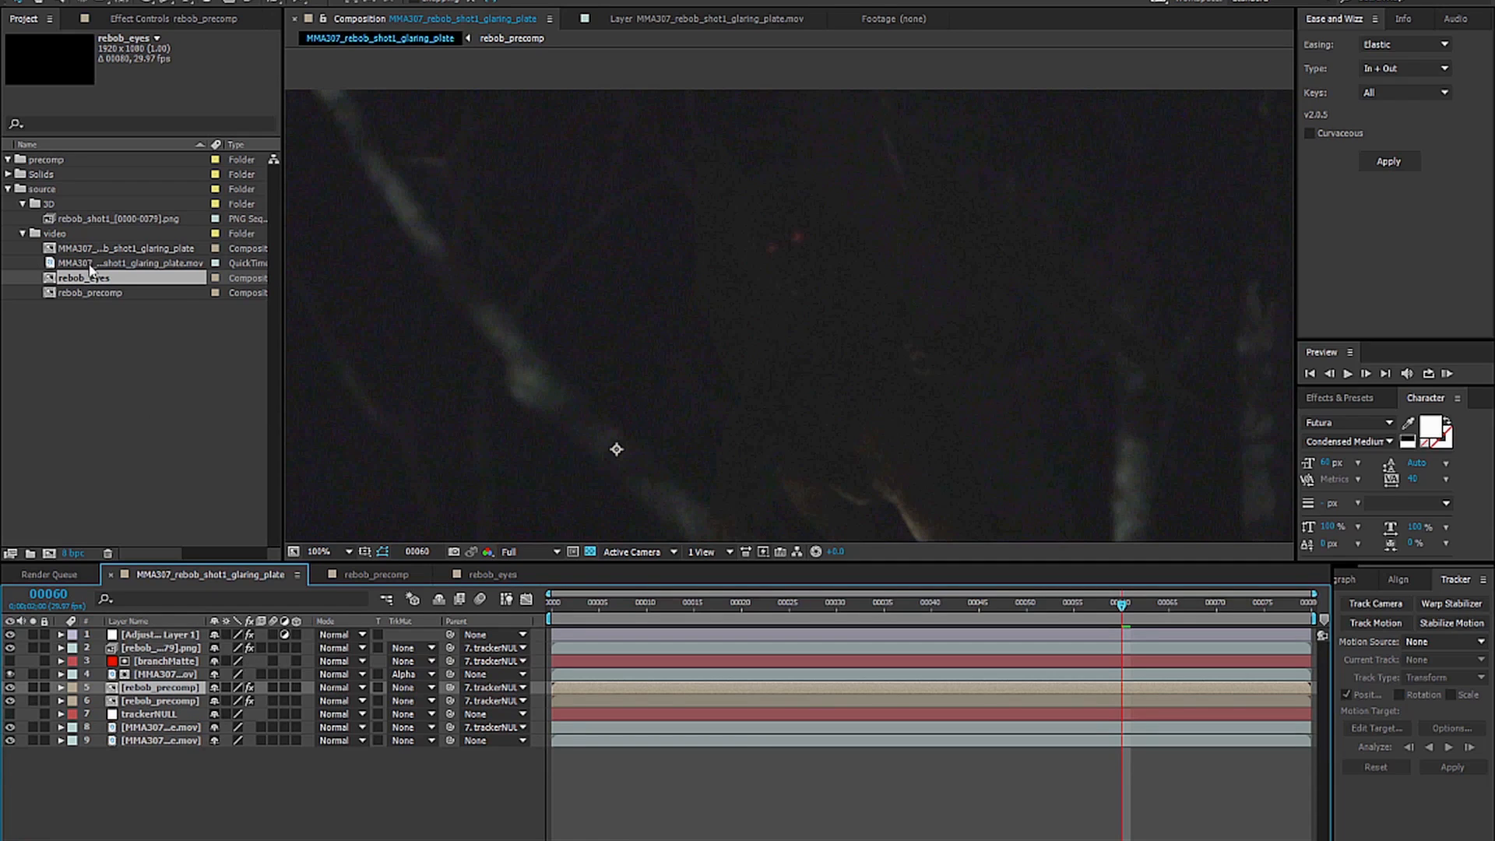
pyautogui.moveTo(87, 282); pyautogui.dragTo(137, 692)
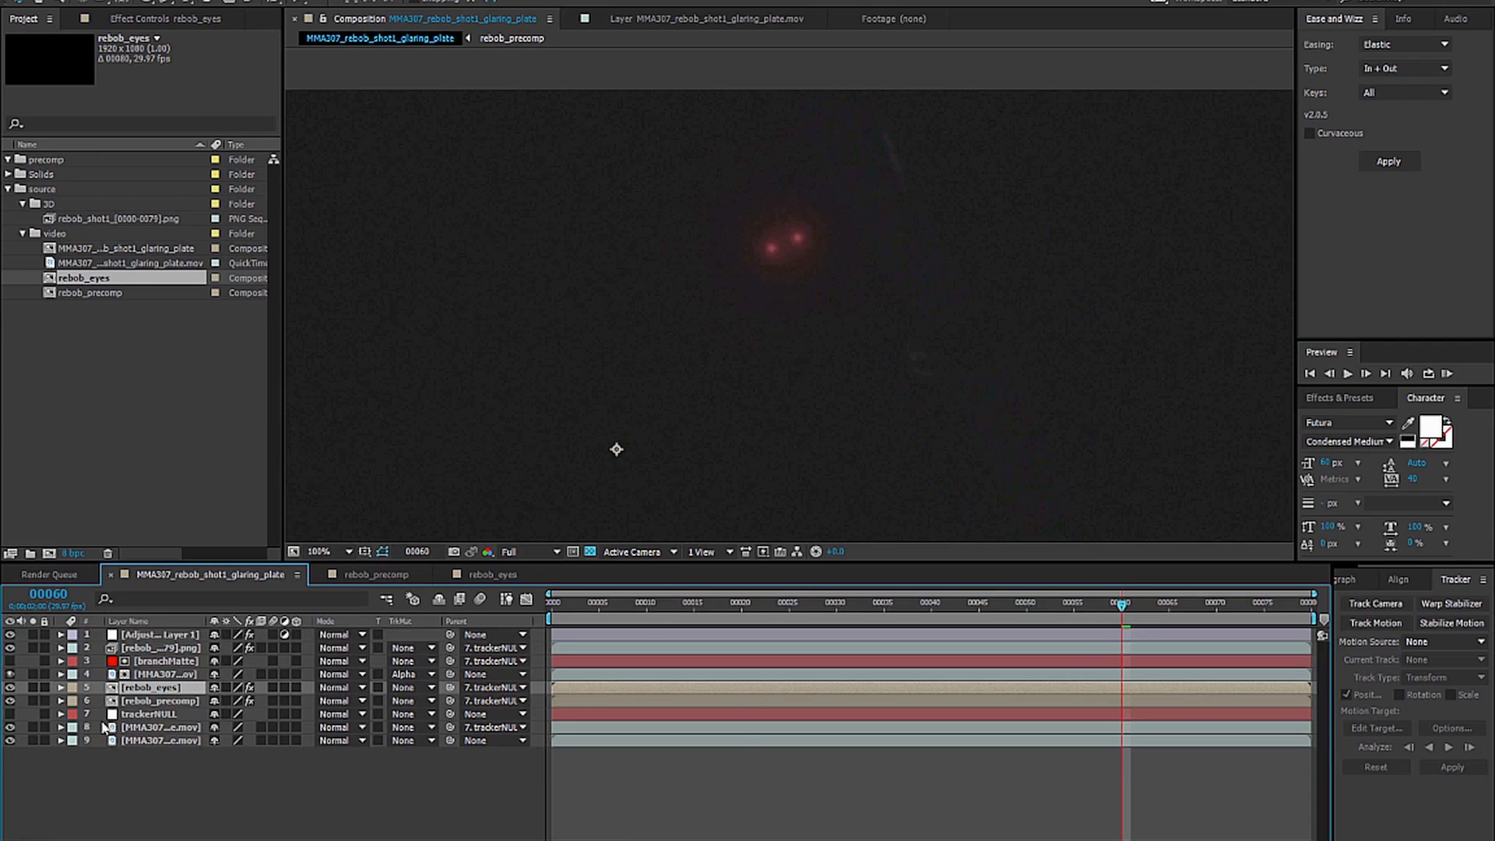
pyautogui.click(339, 687)
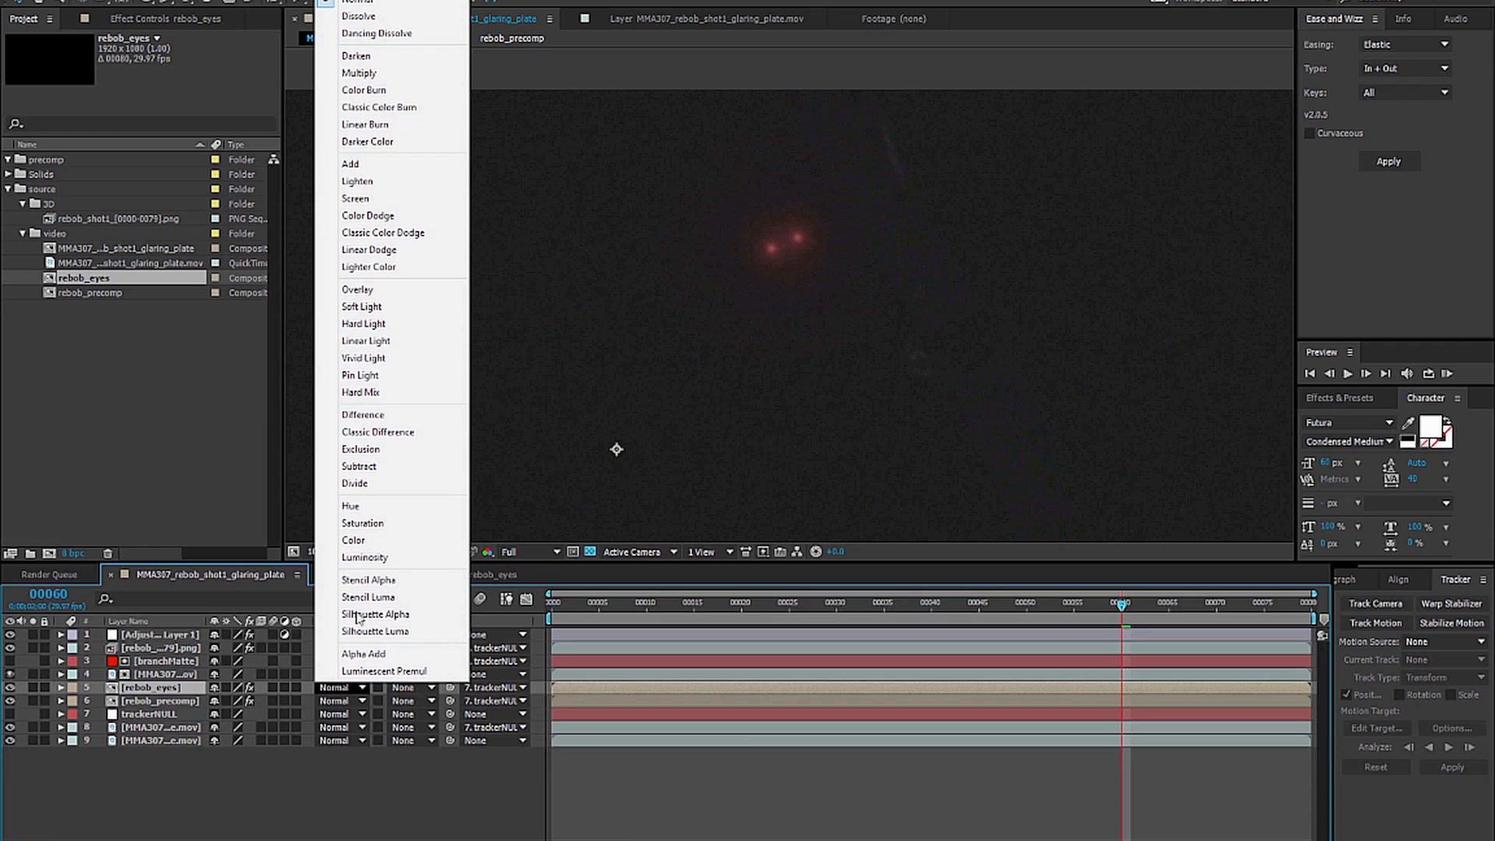
pyautogui.click(376, 165)
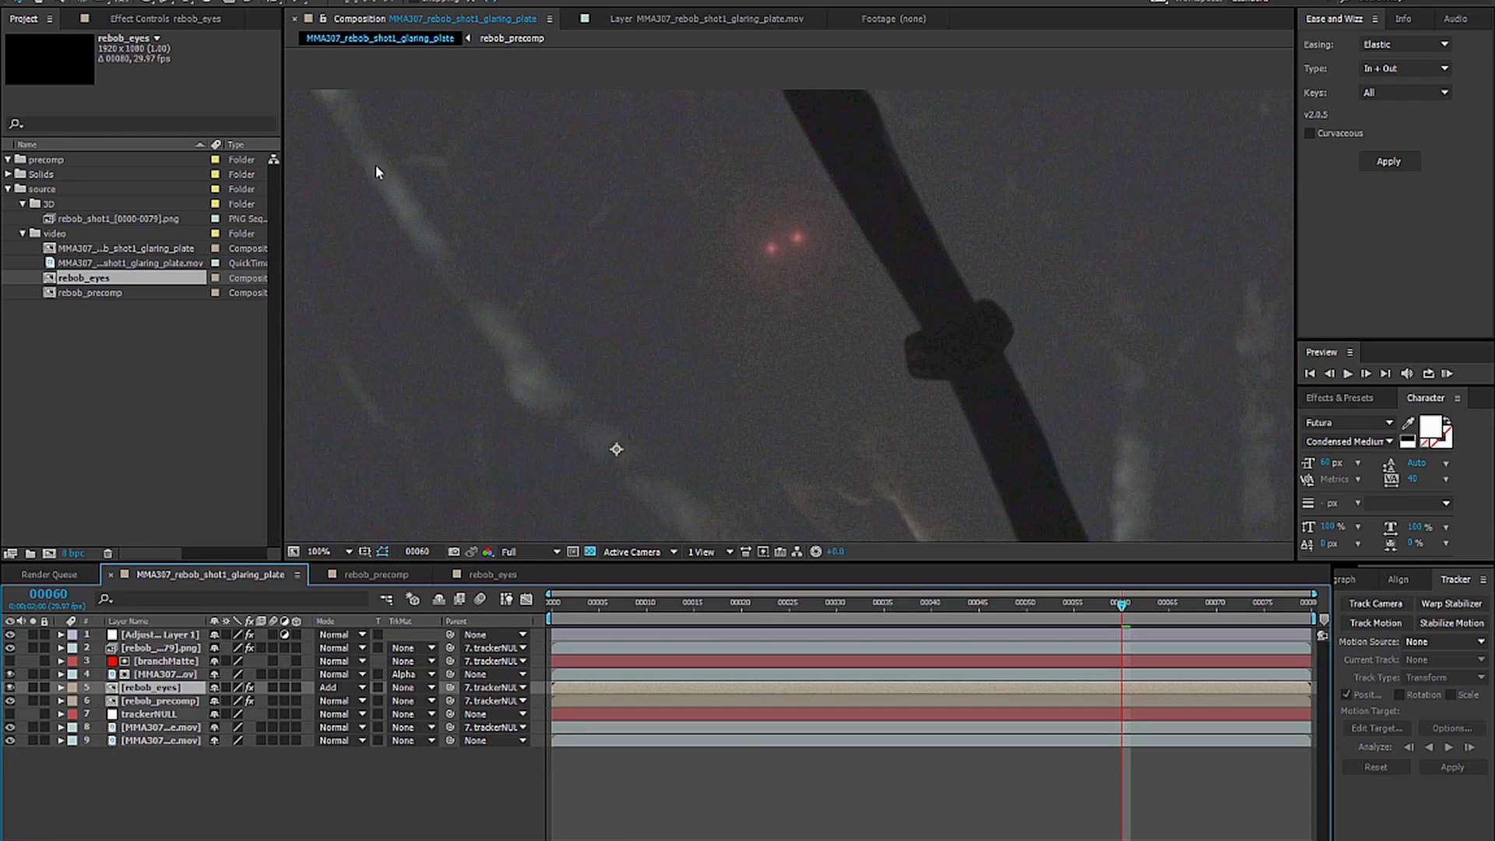
# Compare the plate with rebob_eyes hidden and shown, and examine the flares inside the rebob_eyes comp.
pyautogui.click(10, 688)
pyautogui.click(10, 688)
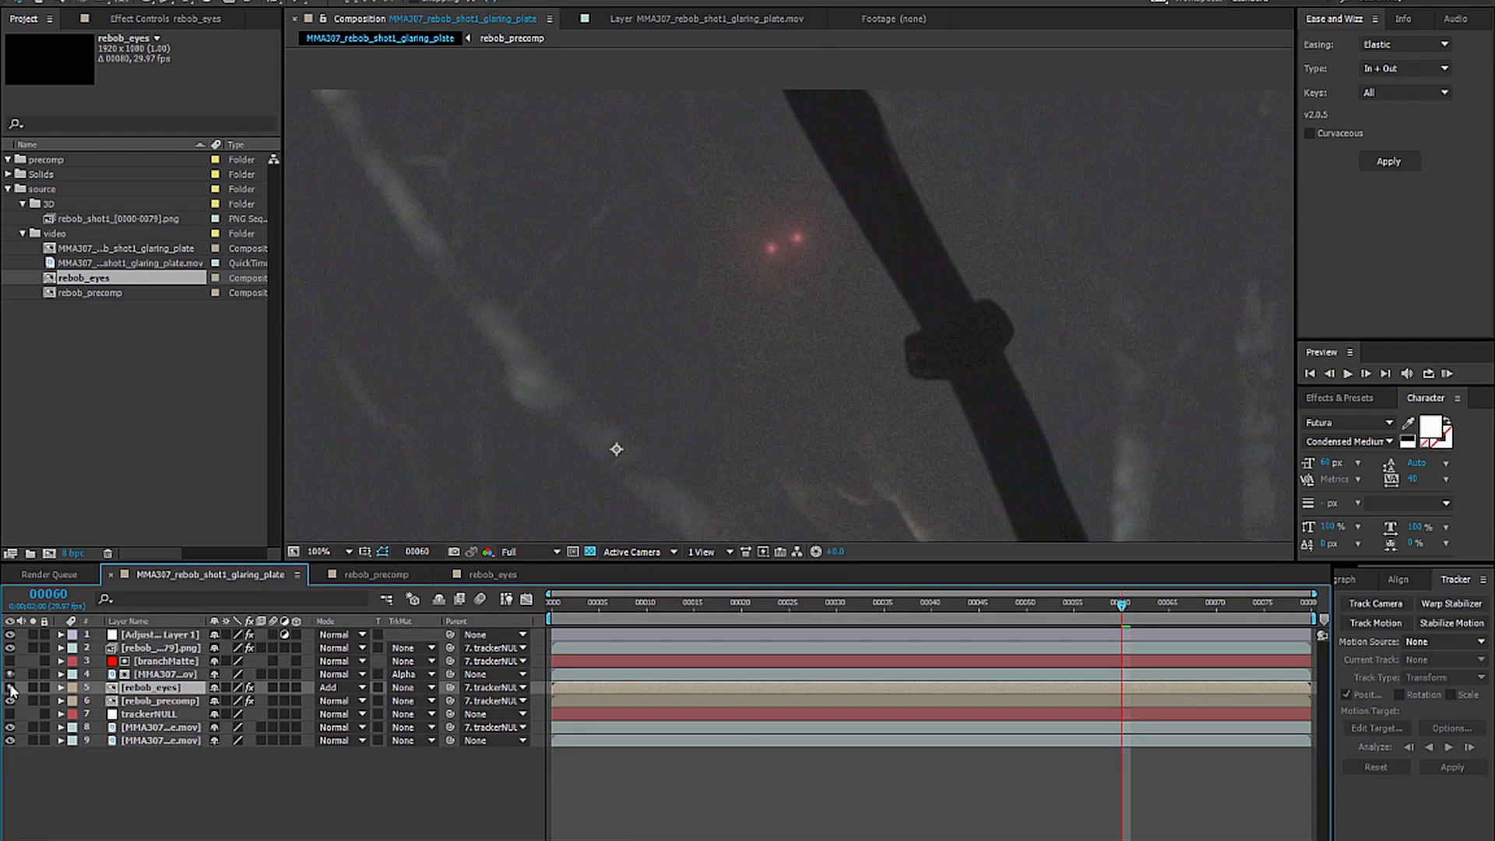
pyautogui.doubleClick(165, 688)
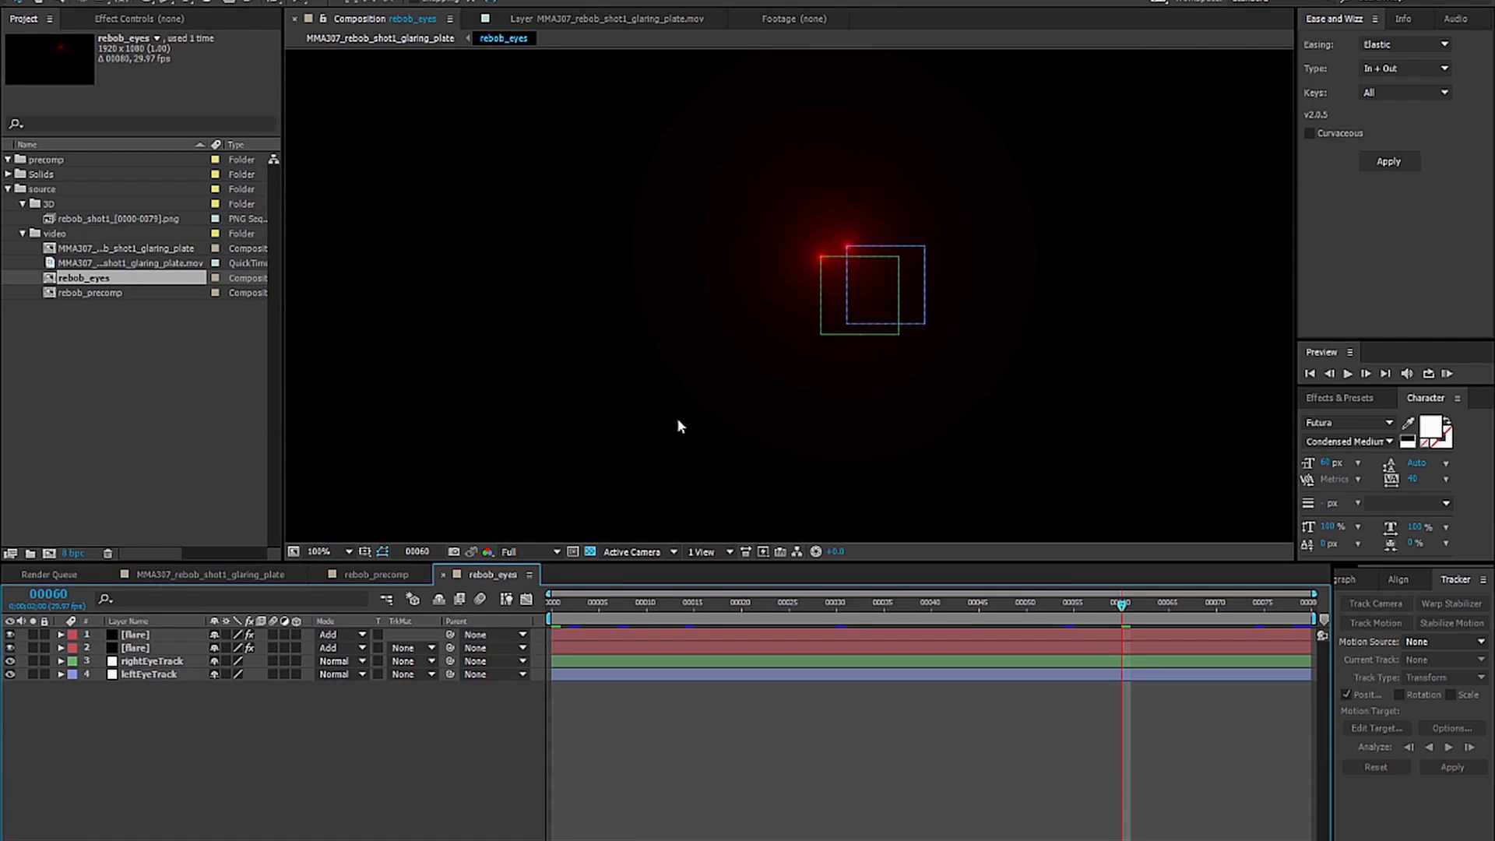
pyautogui.press(',')
pyautogui.click(693, 450)
pyautogui.moveTo(751, 380); pyautogui.dragTo(760, 264)
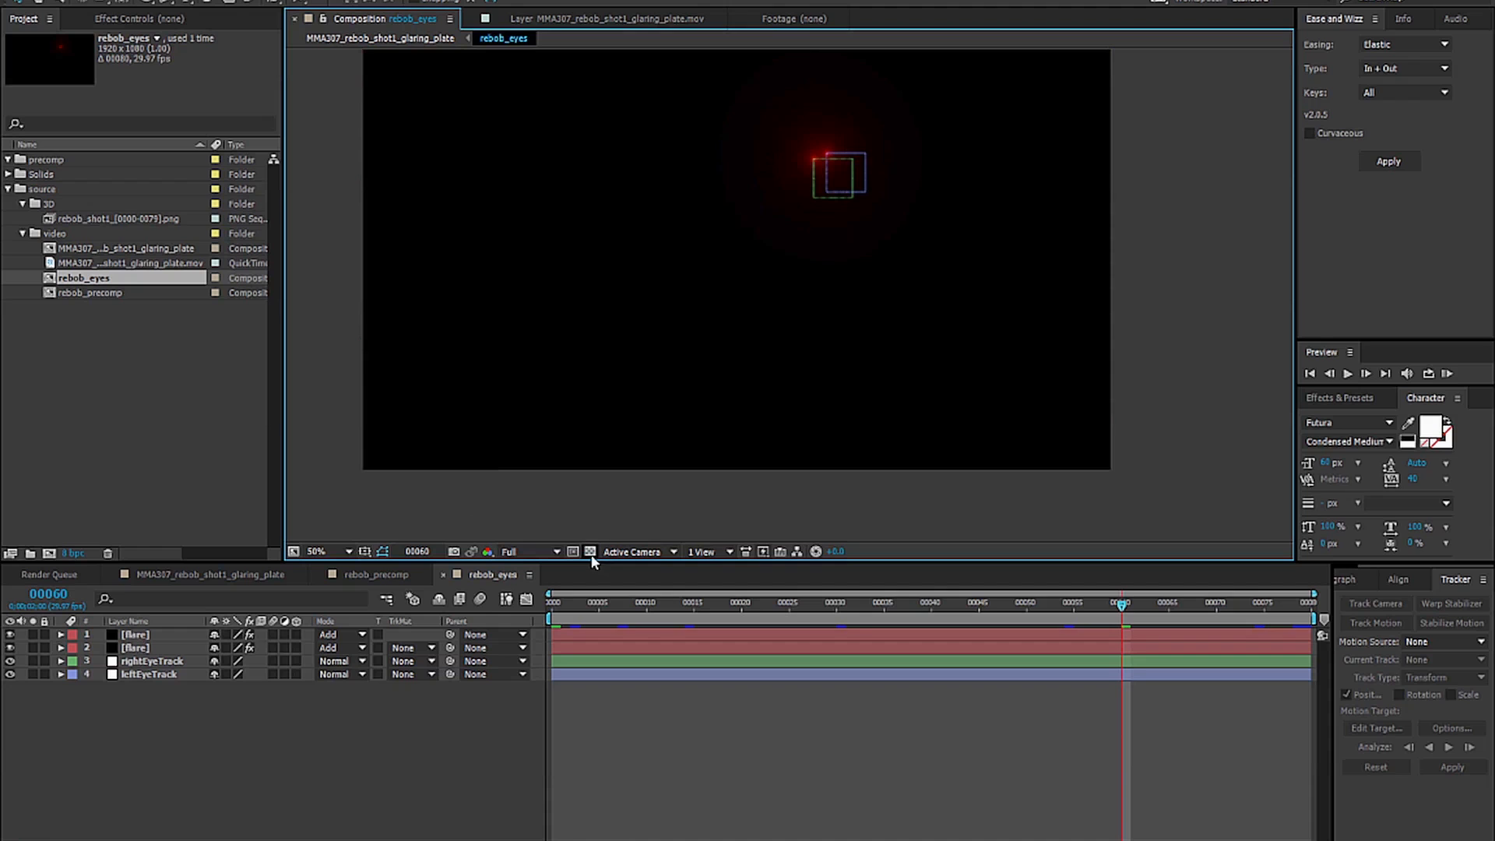
pyautogui.scroll(4, 841, 367)
pyautogui.moveTo(653, 436); pyautogui.dragTo(687, 336)
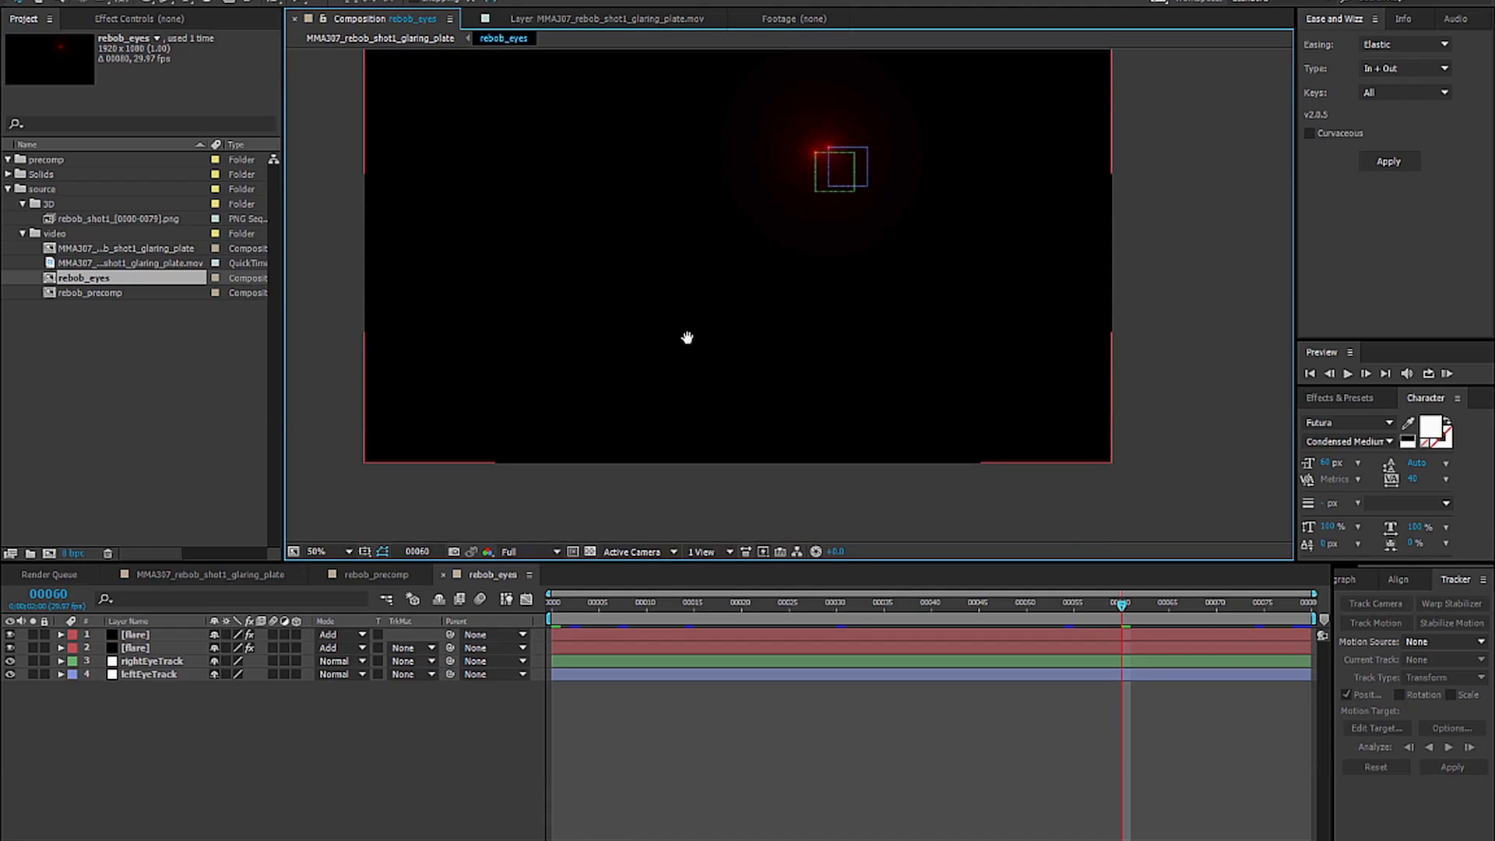
pyautogui.click(375, 574)
pyautogui.click(260, 576)
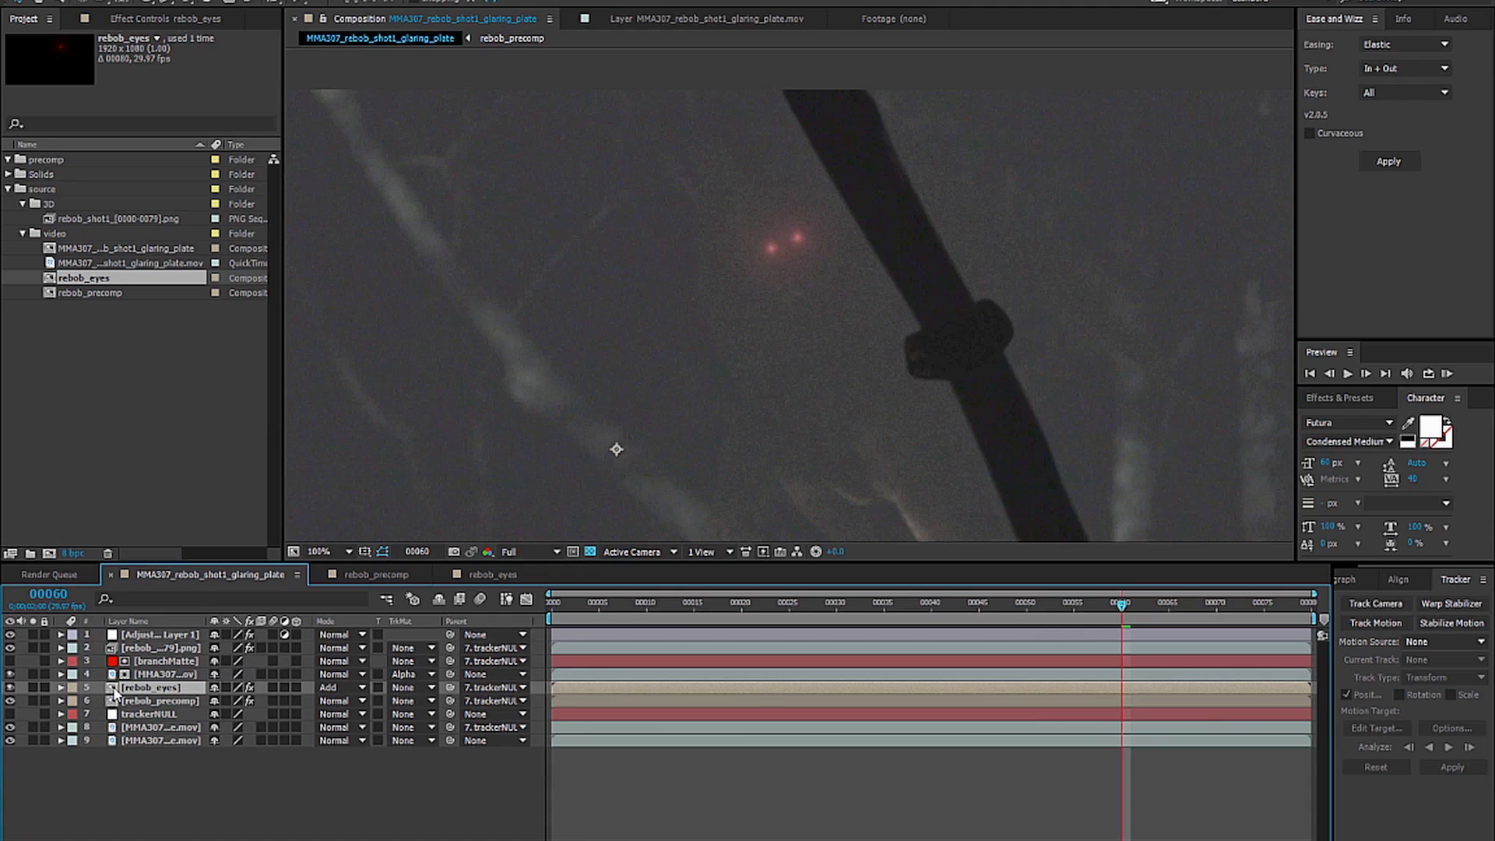
# Remove Levels, Hue/Saturation, Fast Blur, Directional Blur and Add Grain from the rebob_eyes layer and compare the plate with the glow hidden and shown.
pyautogui.click(133, 20)
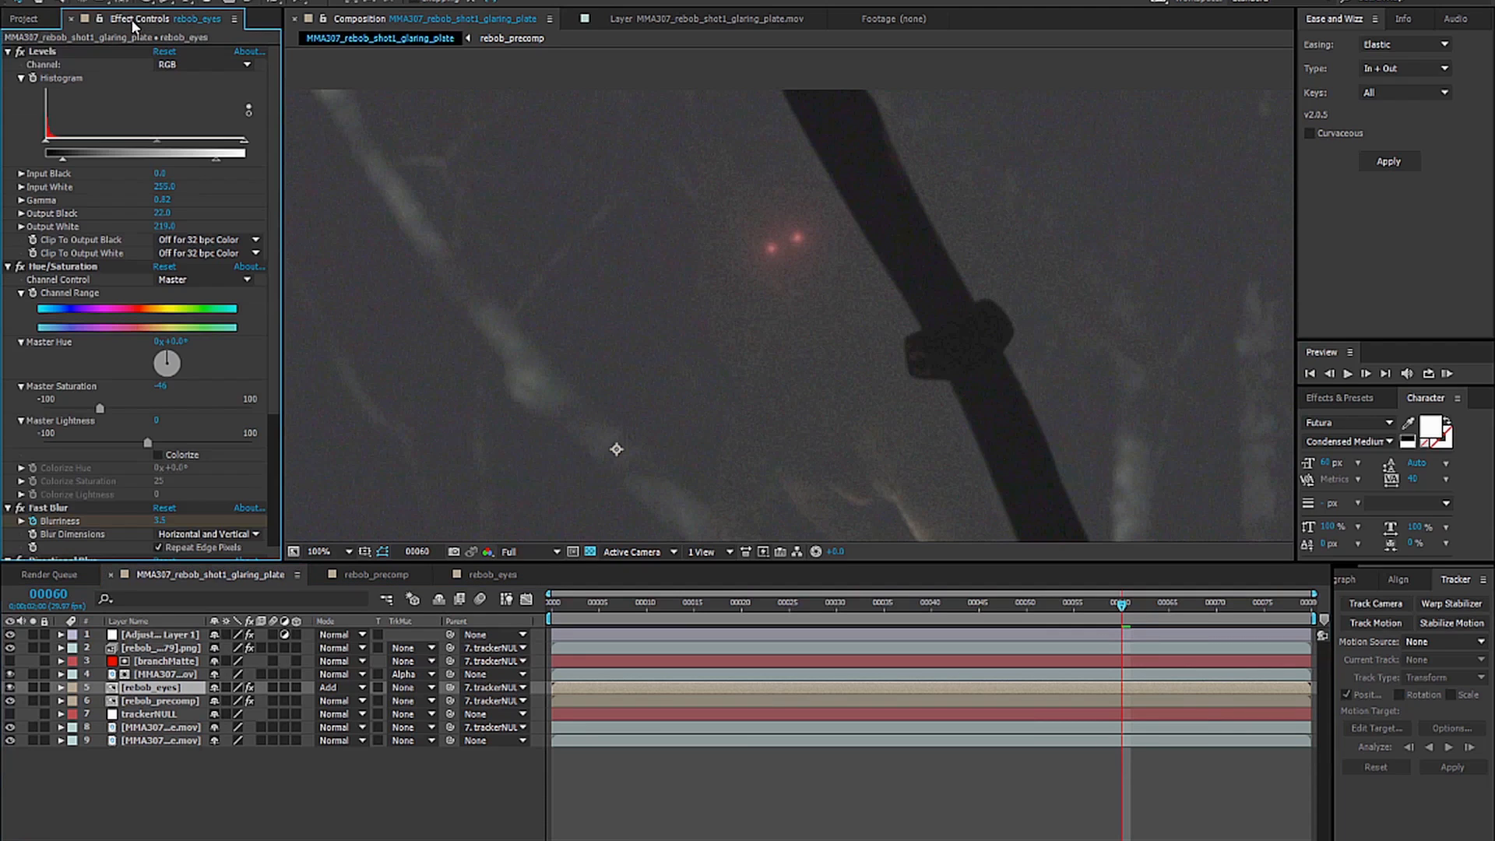
pyautogui.click(8, 51)
pyautogui.click(8, 65)
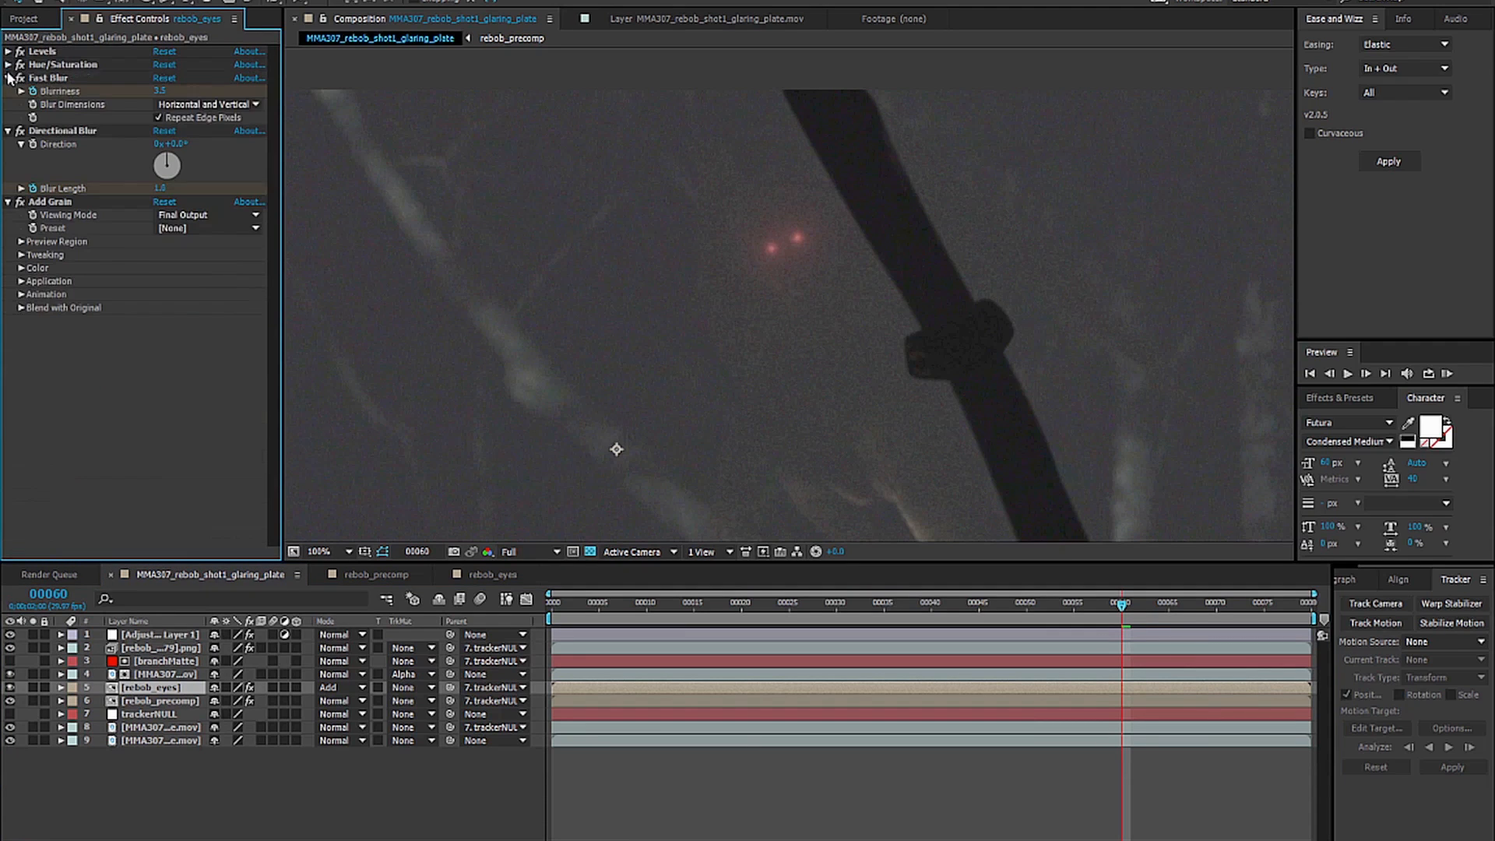
pyautogui.click(8, 78)
pyautogui.click(8, 91)
pyautogui.click(7, 104)
pyautogui.click(39, 52)
pyautogui.keyDown('shift'); pyautogui.click(39, 105); pyautogui.keyUp('shift')
pyautogui.press('Delete')
pyautogui.click(10, 687)
pyautogui.click(9, 687)
pyautogui.click(9, 687)
pyautogui.click(9, 687)
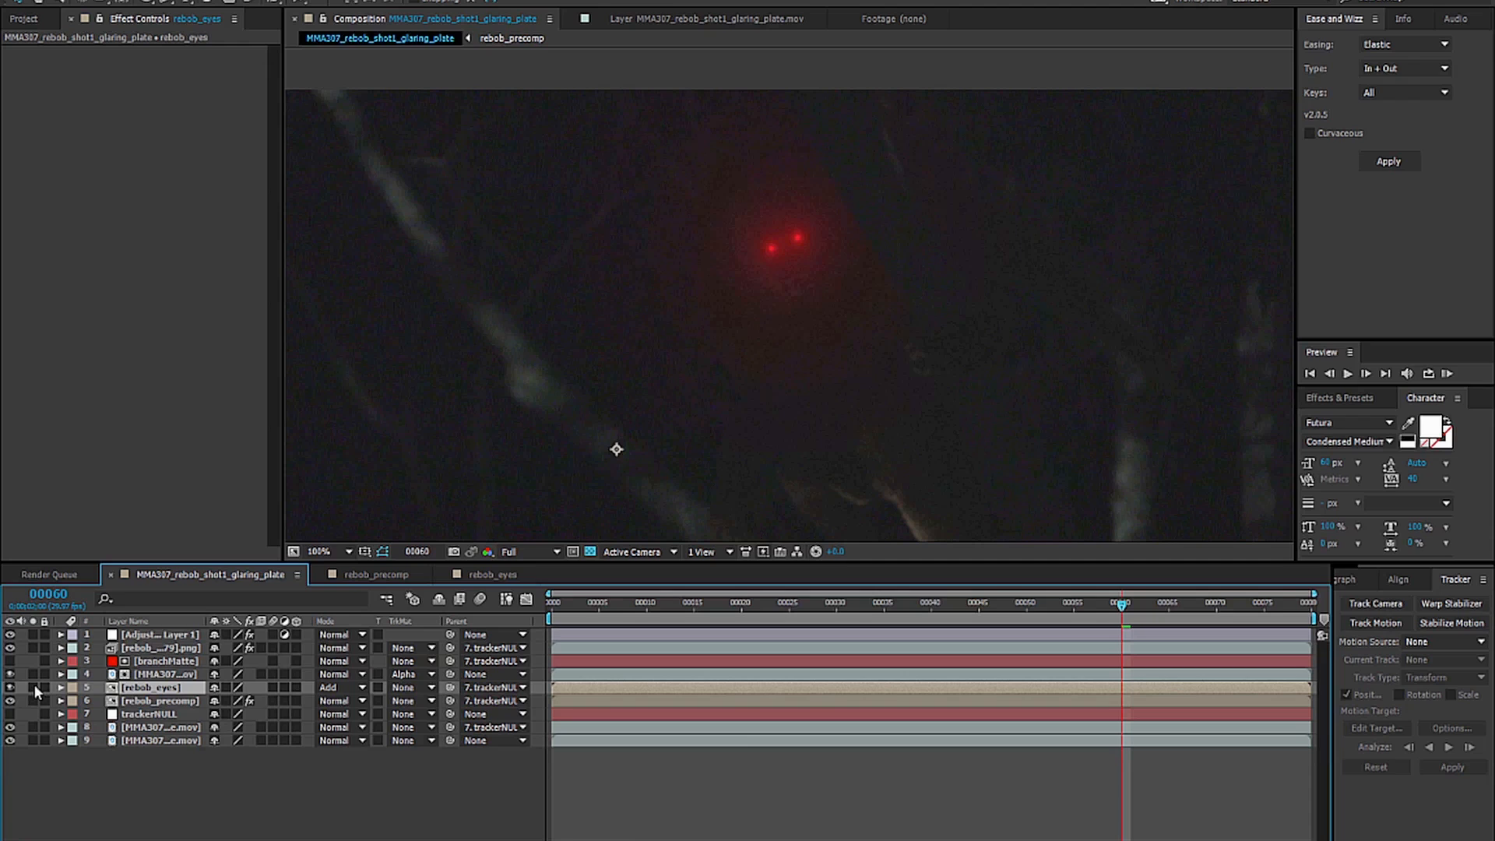
# Set the rebob_eyes layer's opacity to 50% and preview the plate comp.
pyautogui.press('t')
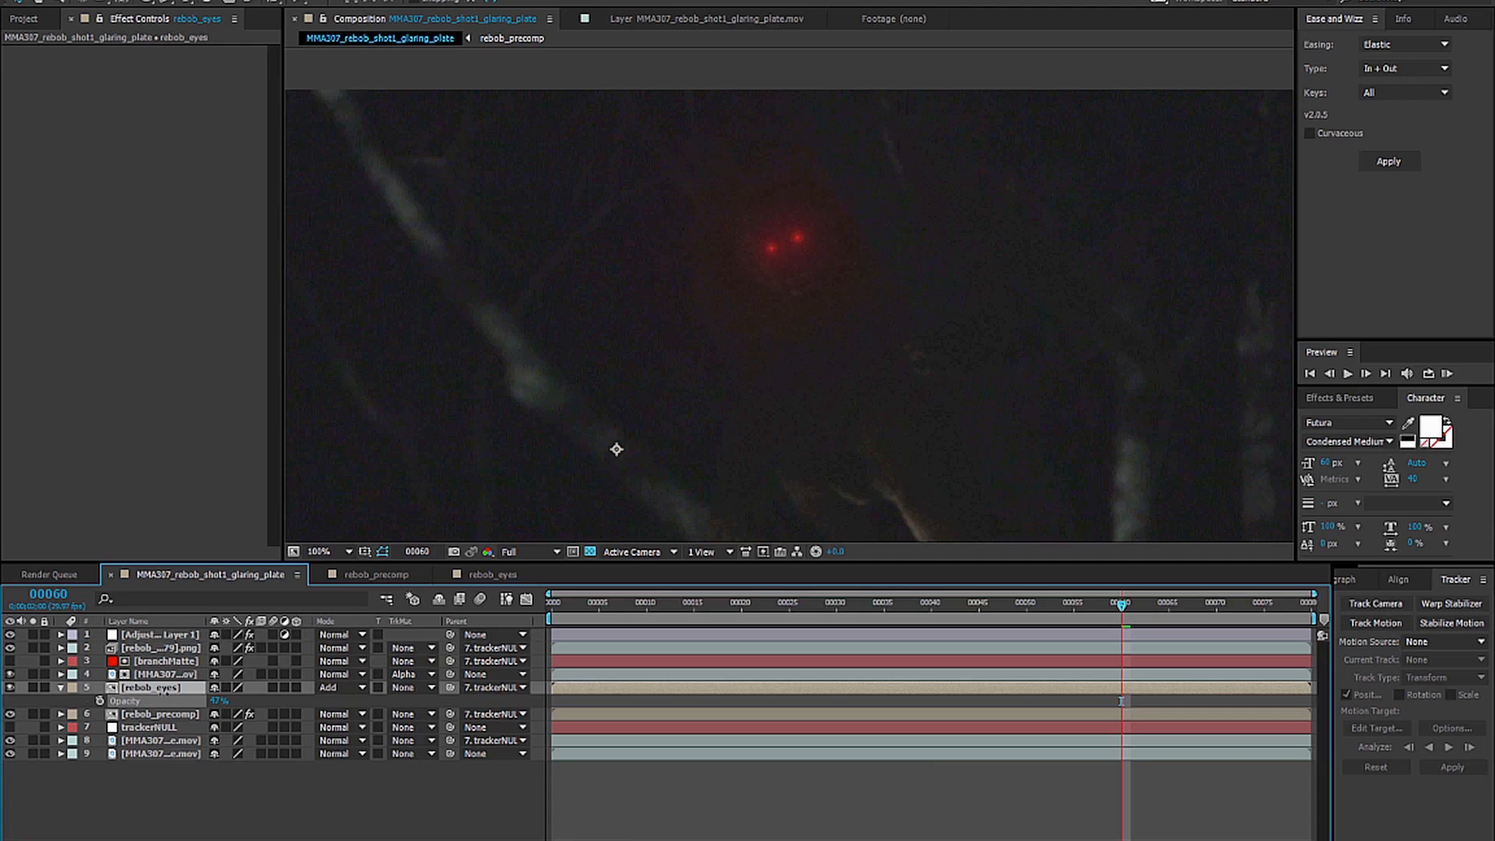
pyautogui.click(219, 701)
pyautogui.write('50')
pyautogui.press('Return')
pyautogui.press(',')
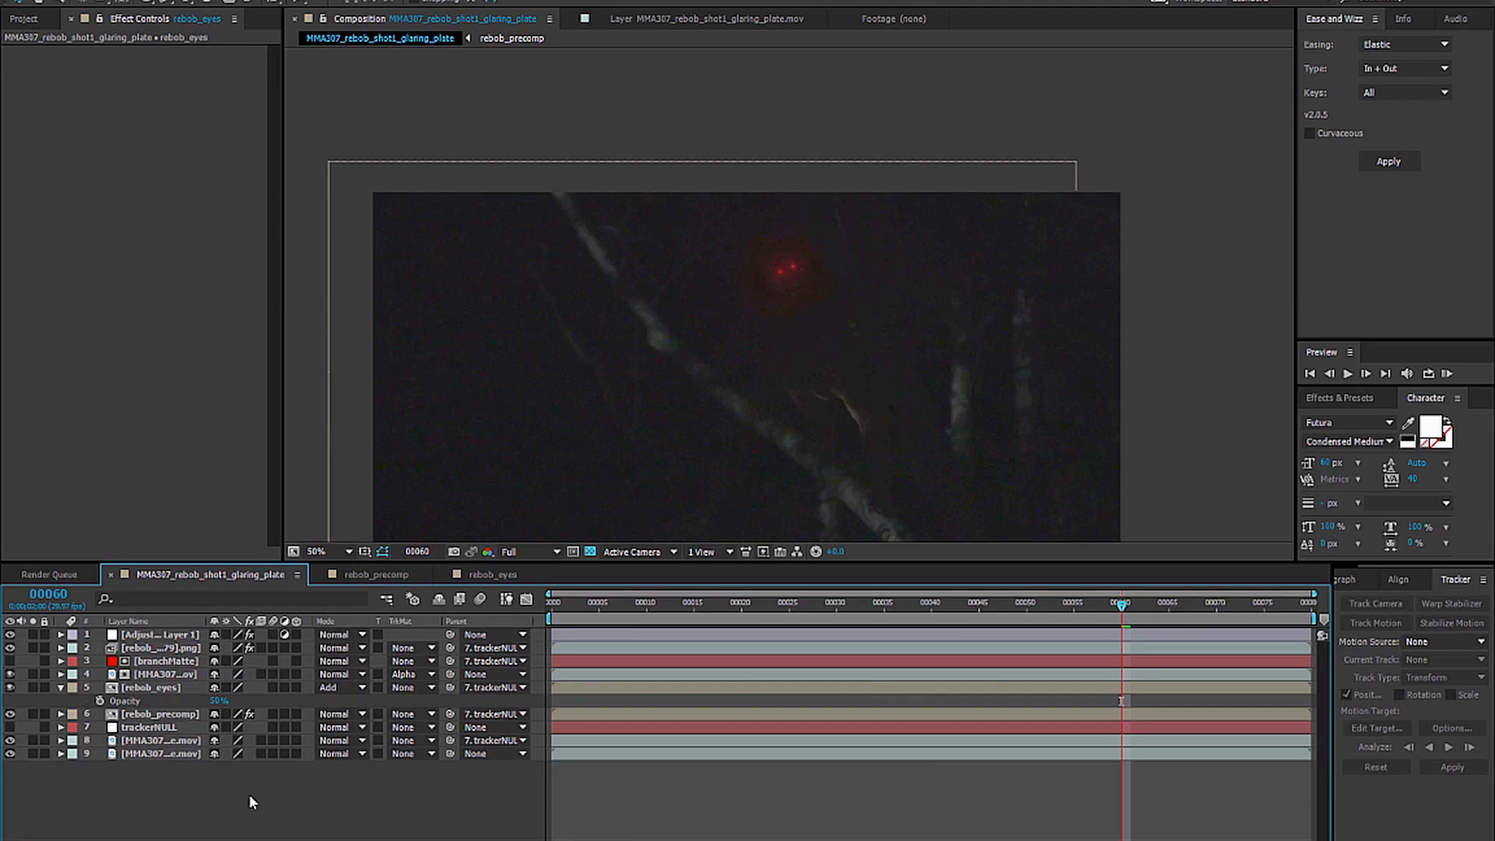
pyautogui.moveTo(867, 370); pyautogui.dragTo(895, 290)
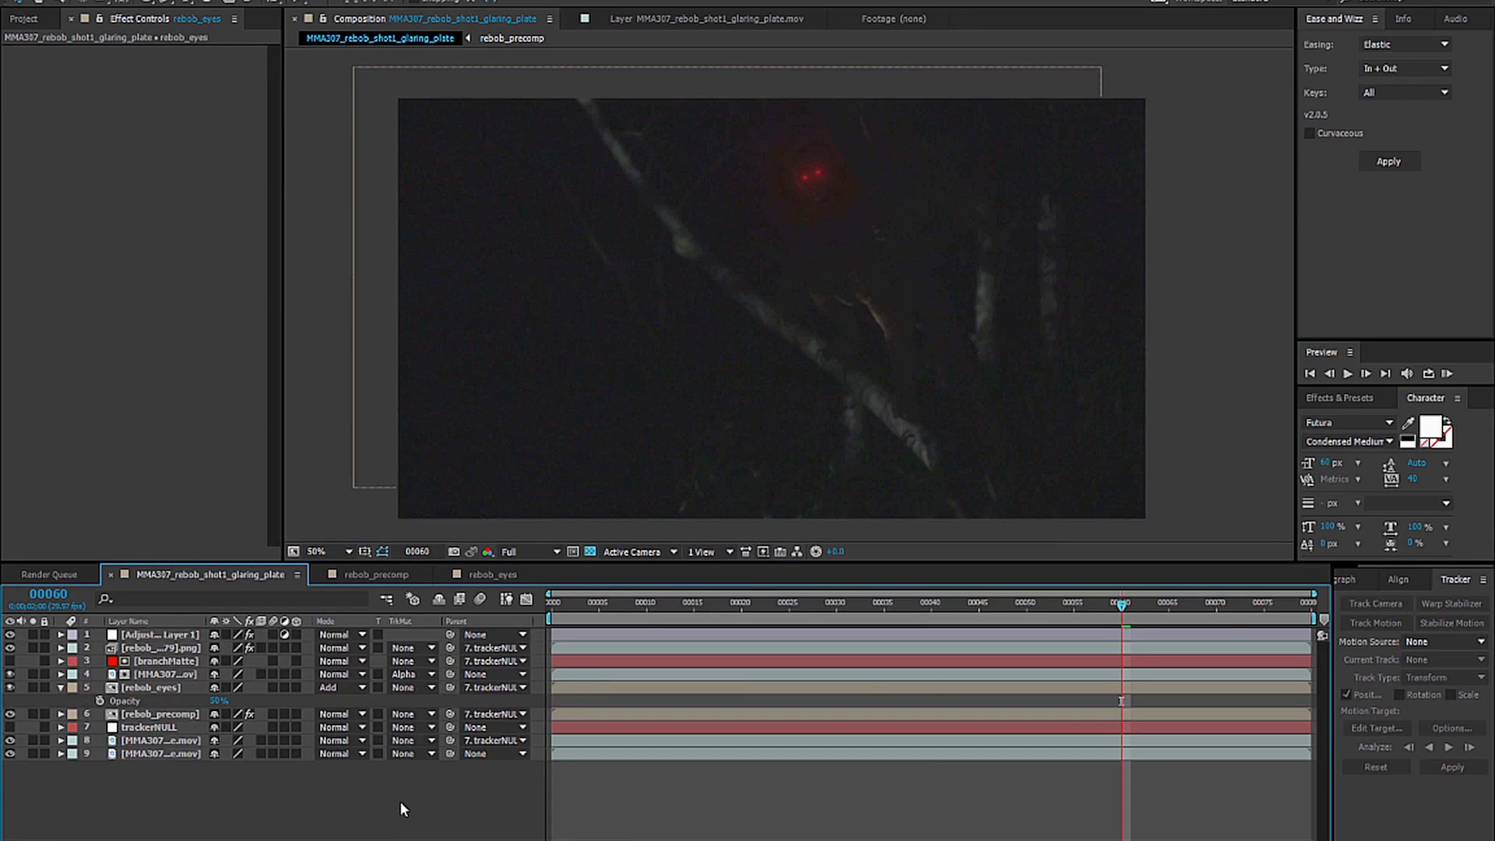
pyautogui.press('KP_0')
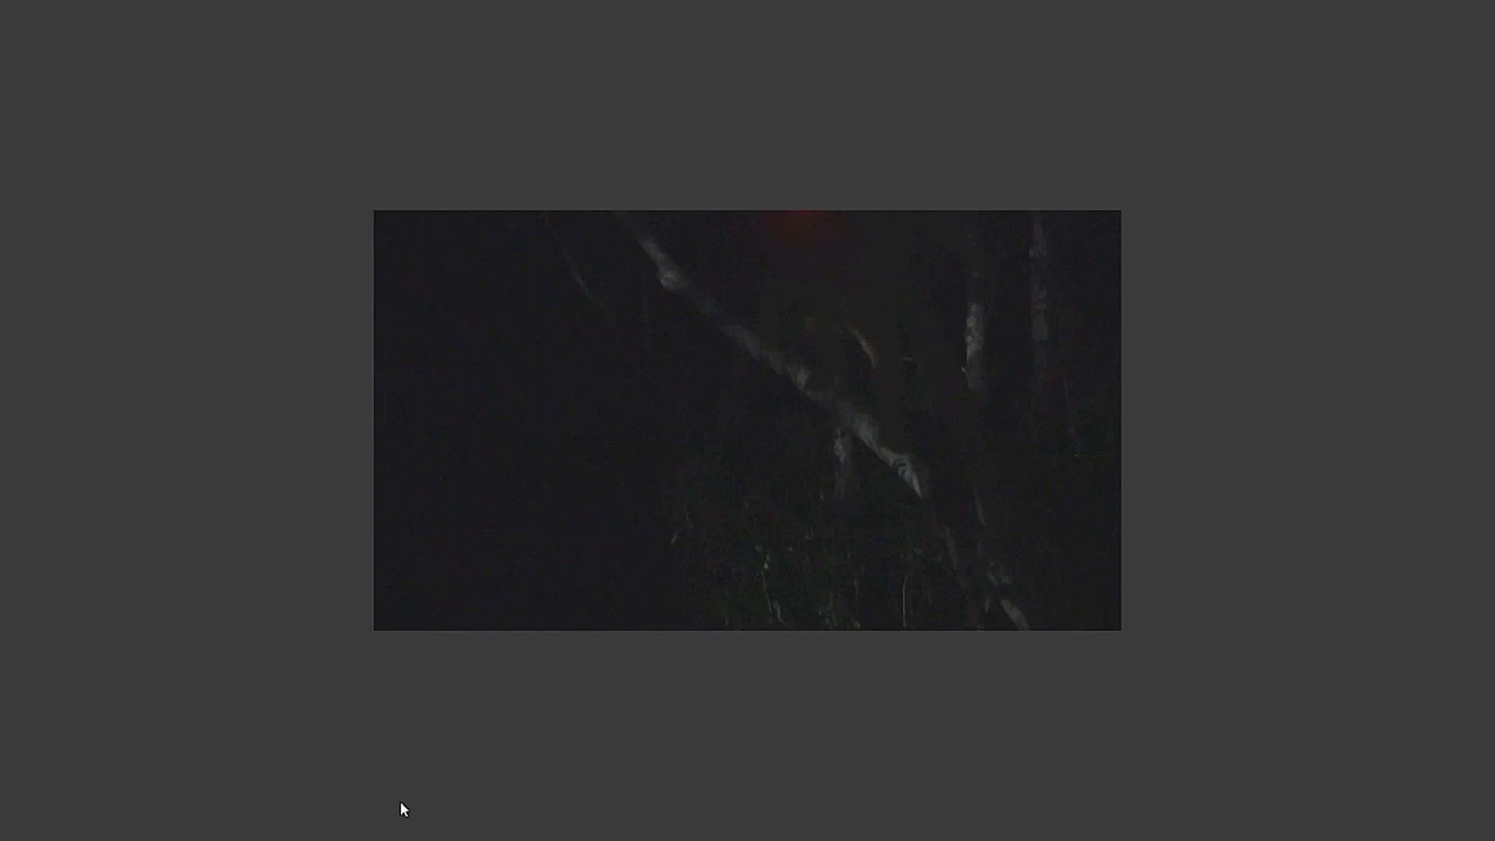